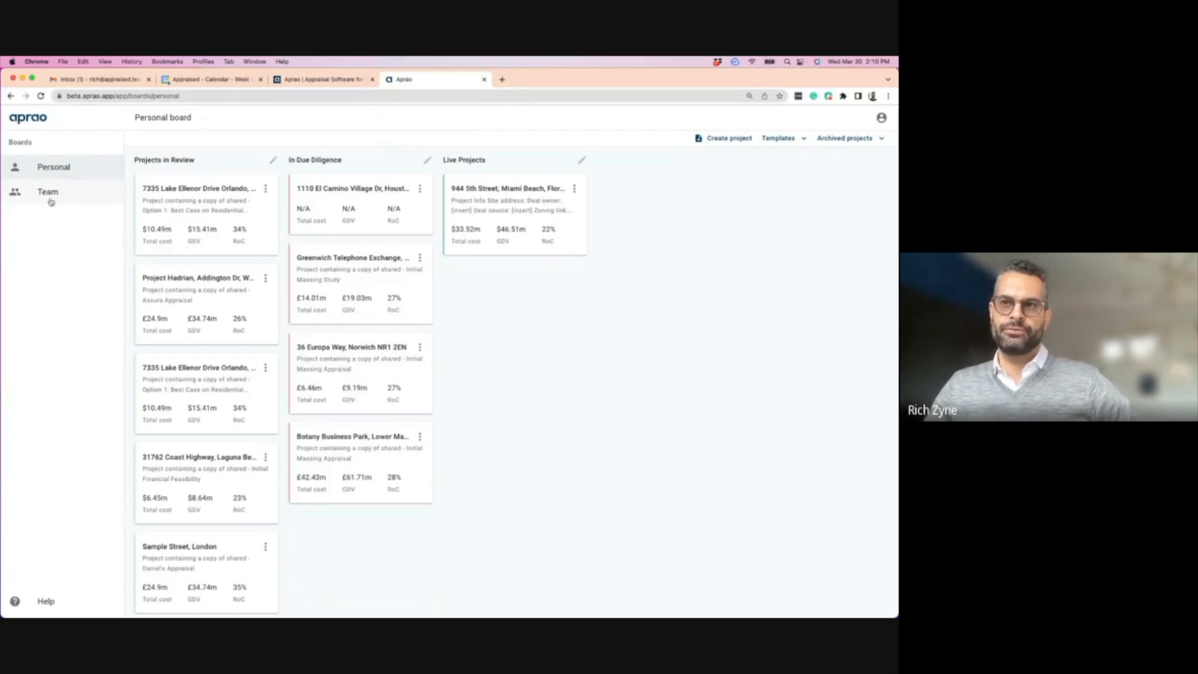
- On the Team board, open the Jacksons Edge Road project card's detail panel
left_click(47, 193)
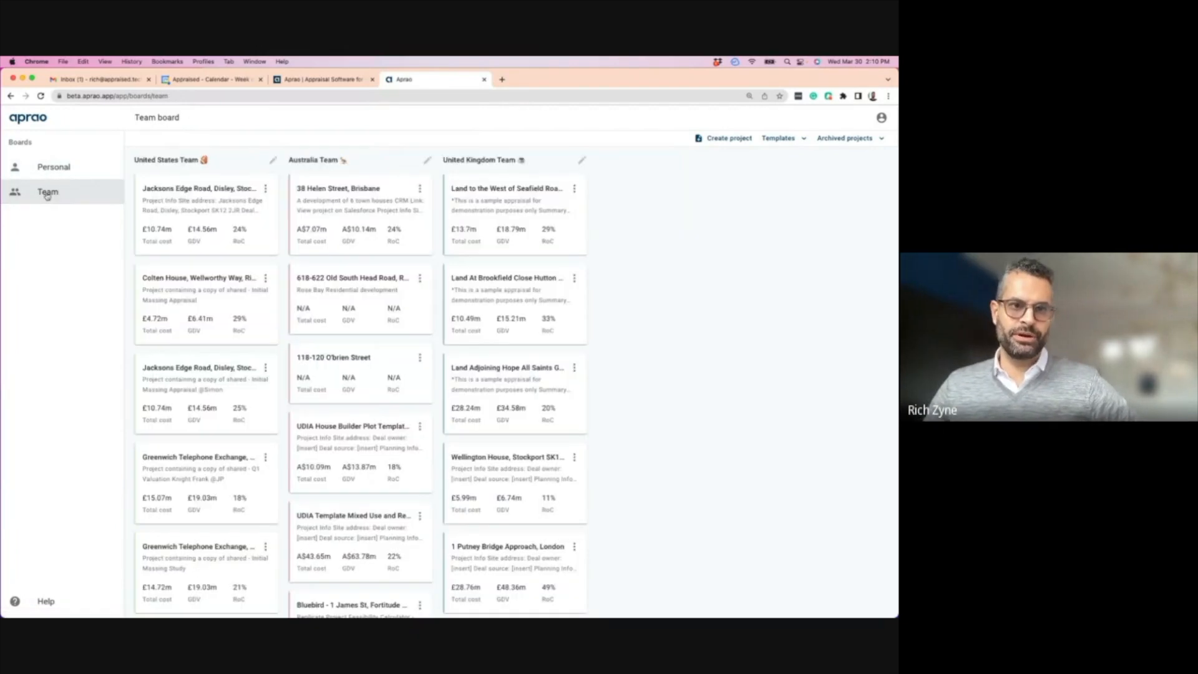
left_click(54, 168)
left_click(47, 191)
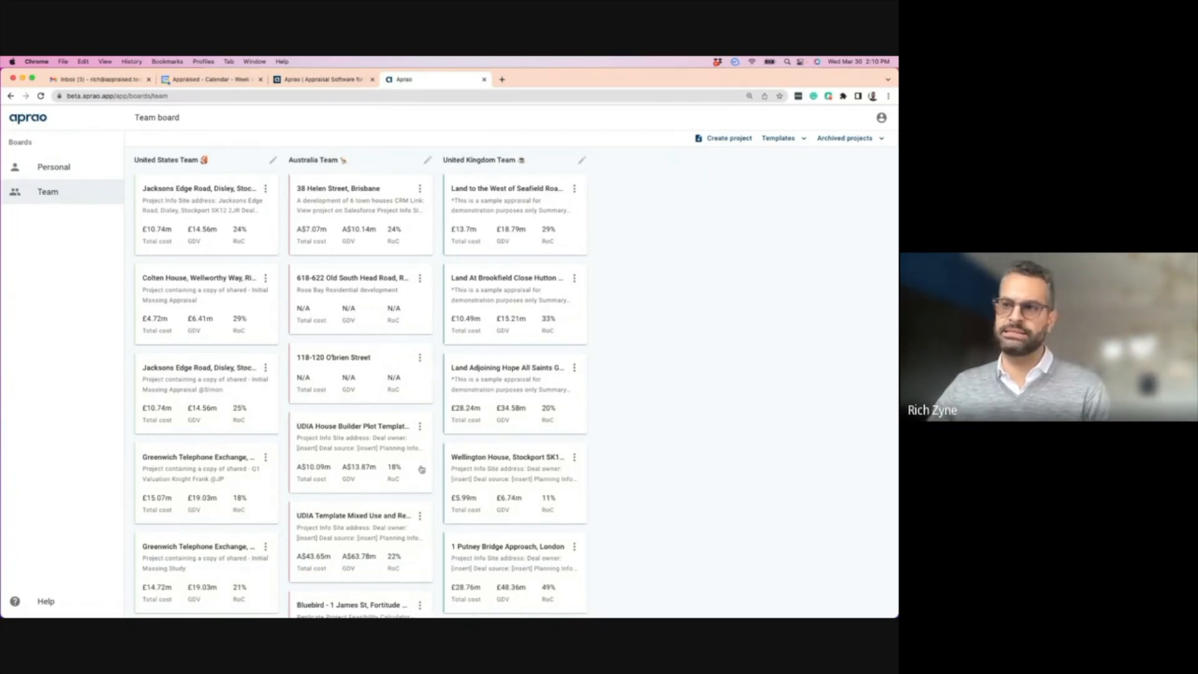
scroll(177, 409, "down", 10)
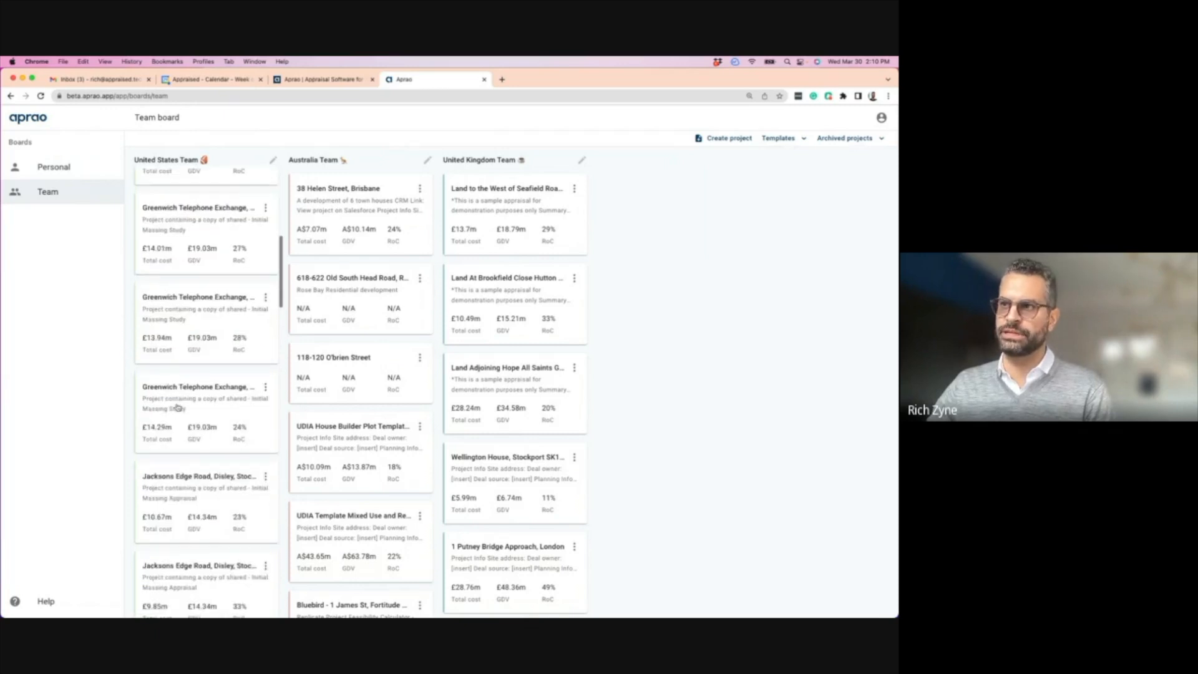
scroll(355, 355, "down", 10)
scroll(509, 381, "down", 4)
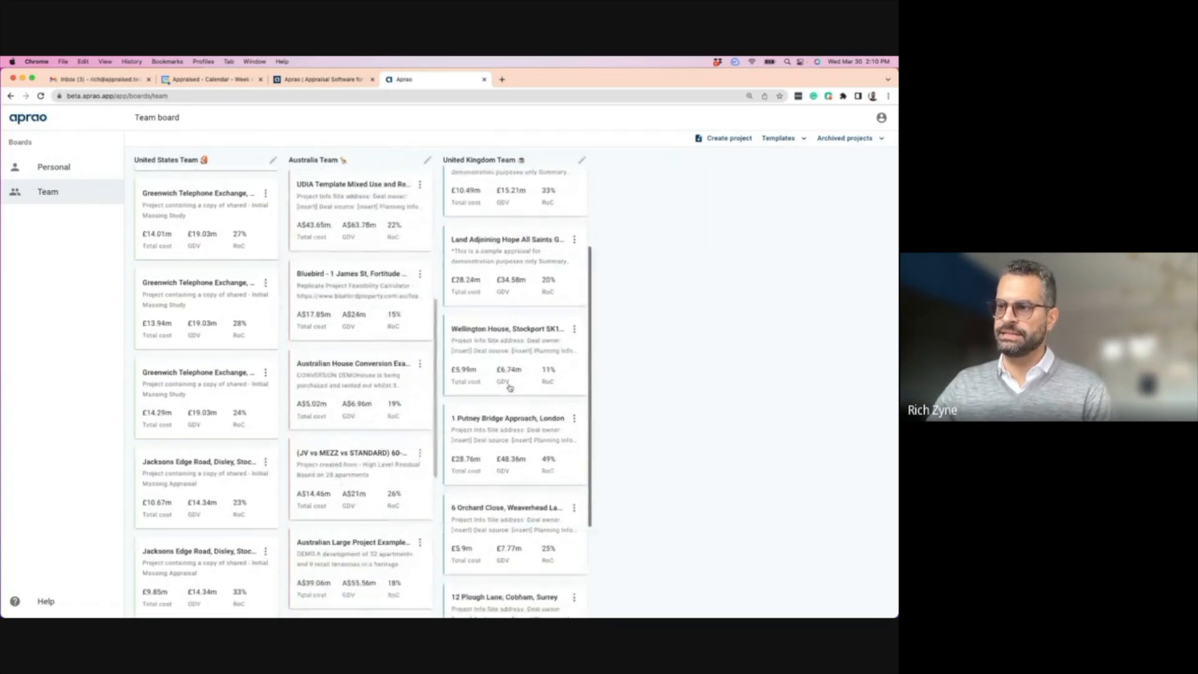
scroll(218, 346, "up", 6)
left_click(186, 296)
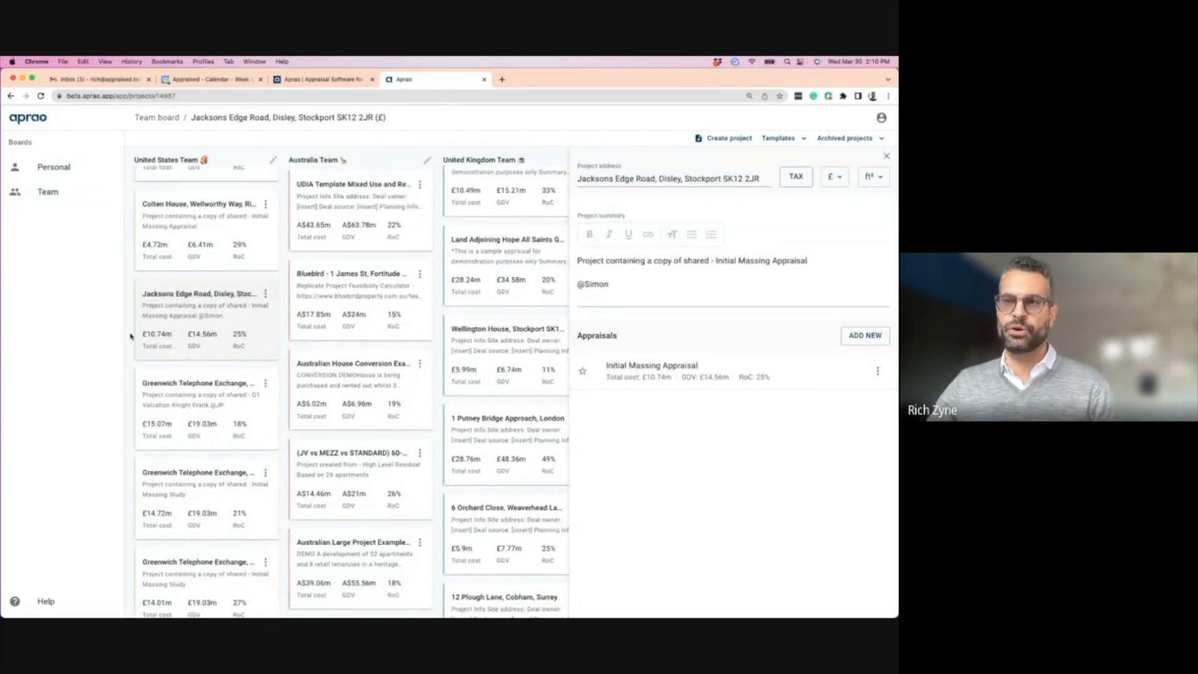
- Close and reopen Jacksons Edge Road's details, then open its Initial Massing Appraisal
left_click(886, 156)
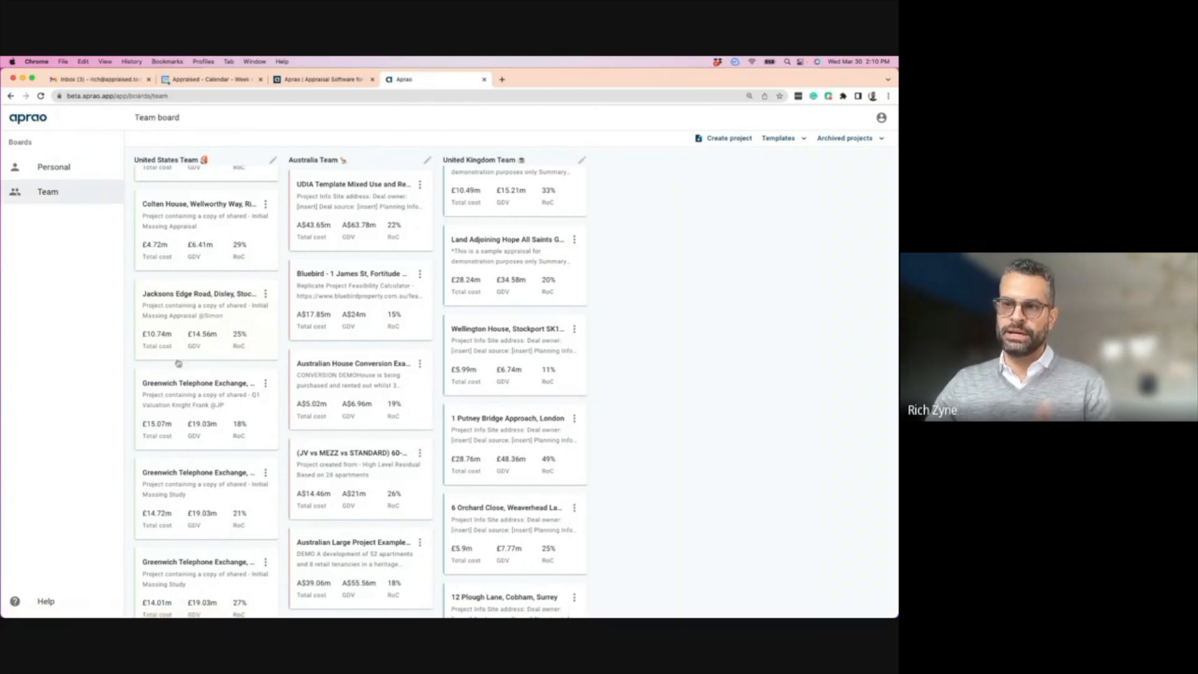
left_click(174, 305)
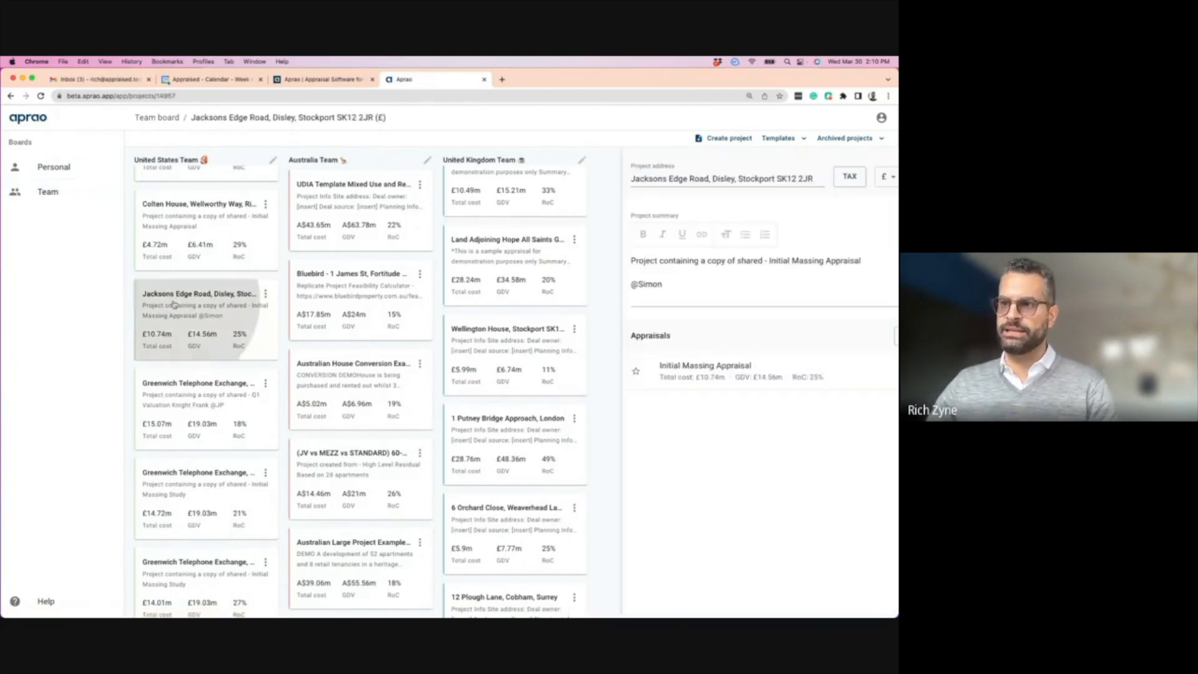
left_click(640, 370)
- Check the first unit's 700 ft² area on the Revenue tab, then return to the Team board
left_click(184, 138)
left_click(298, 364)
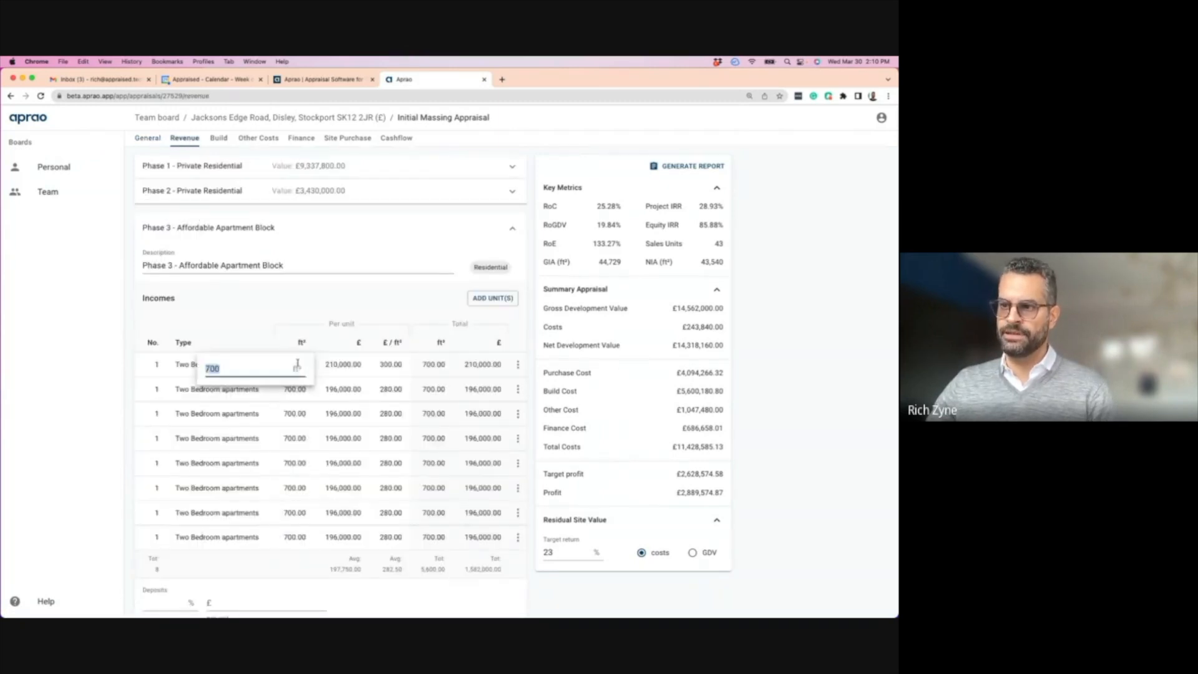
left_click(344, 368)
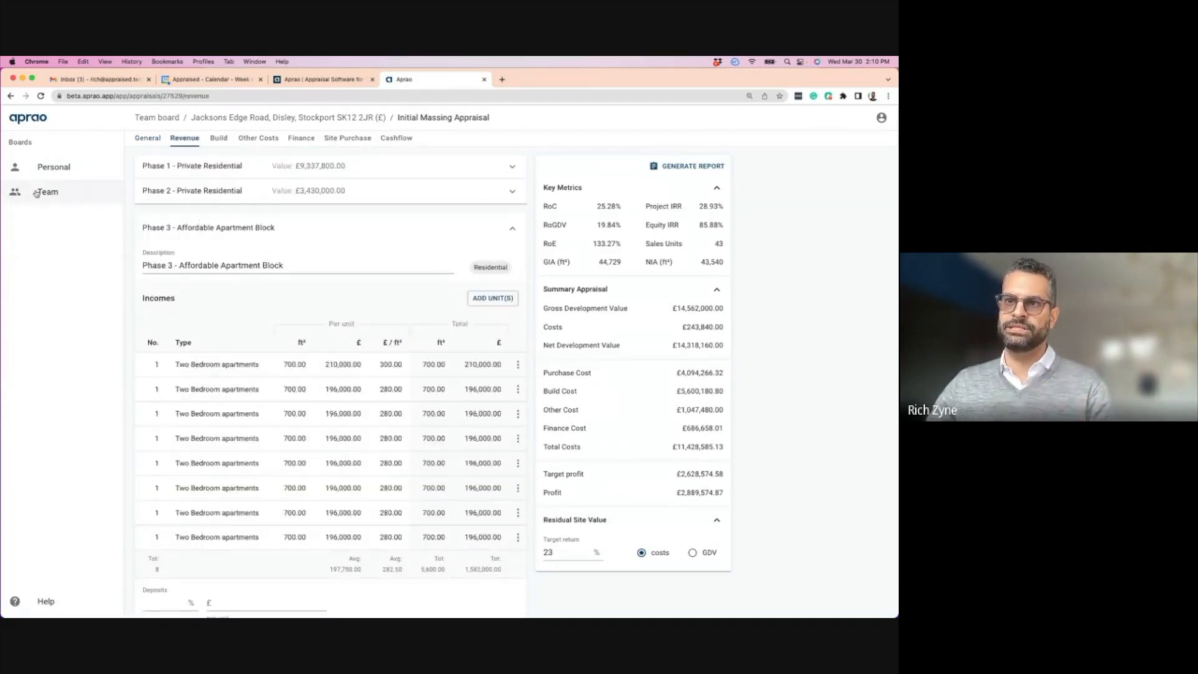
left_click(54, 194)
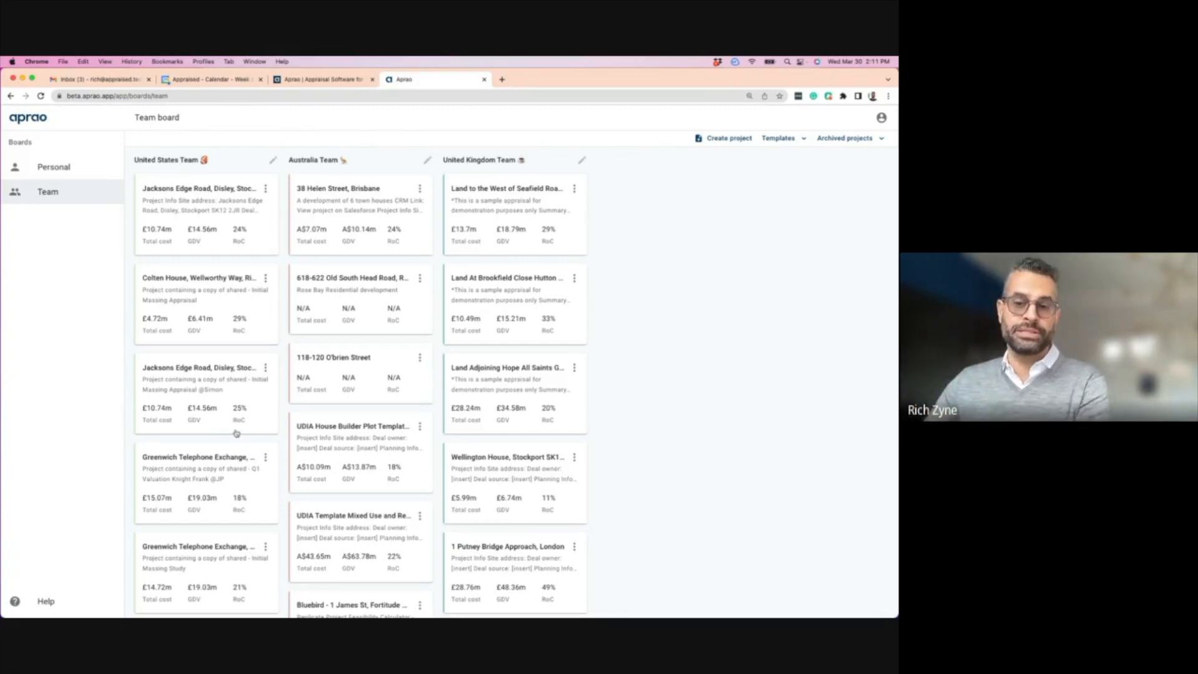
left_click(267, 189)
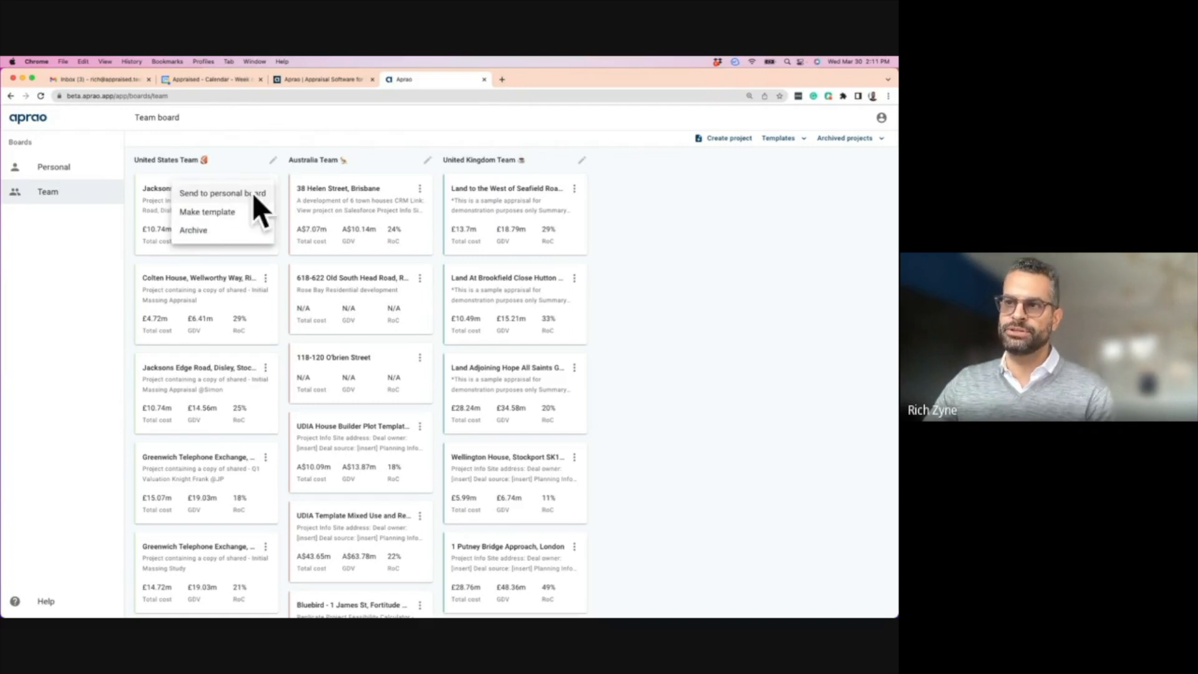
- Dismiss the project's actions list and switch to the Personal board
left_click(54, 169)
left_click(55, 168)
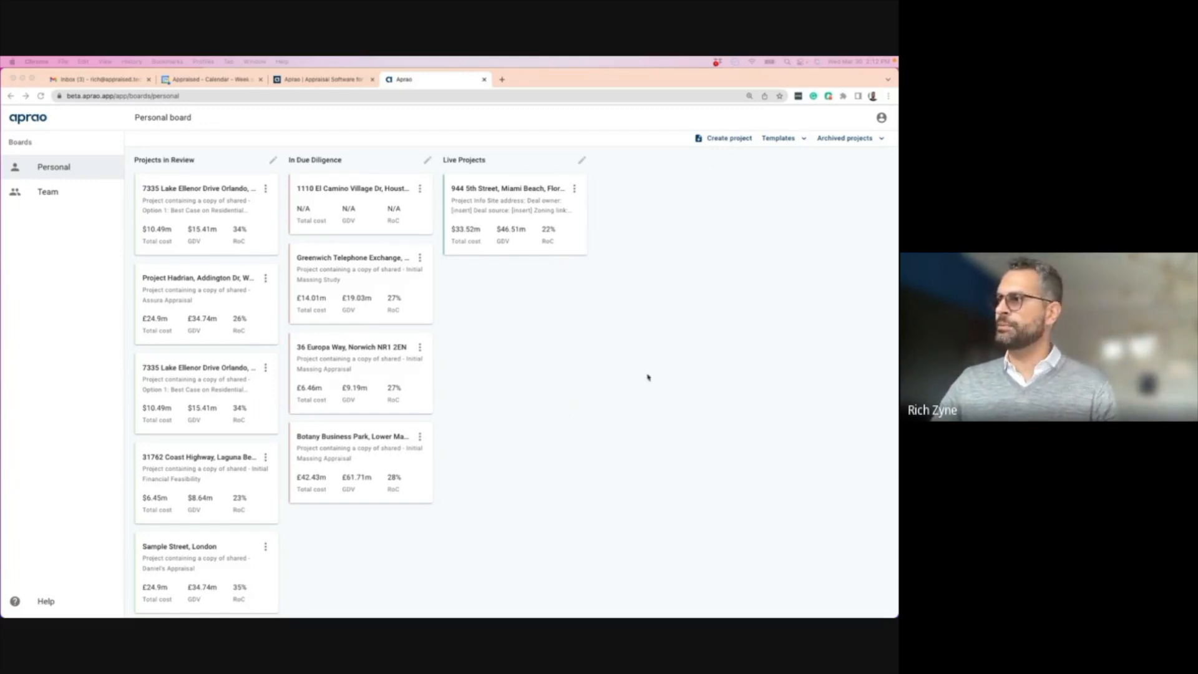
left_click(778, 138)
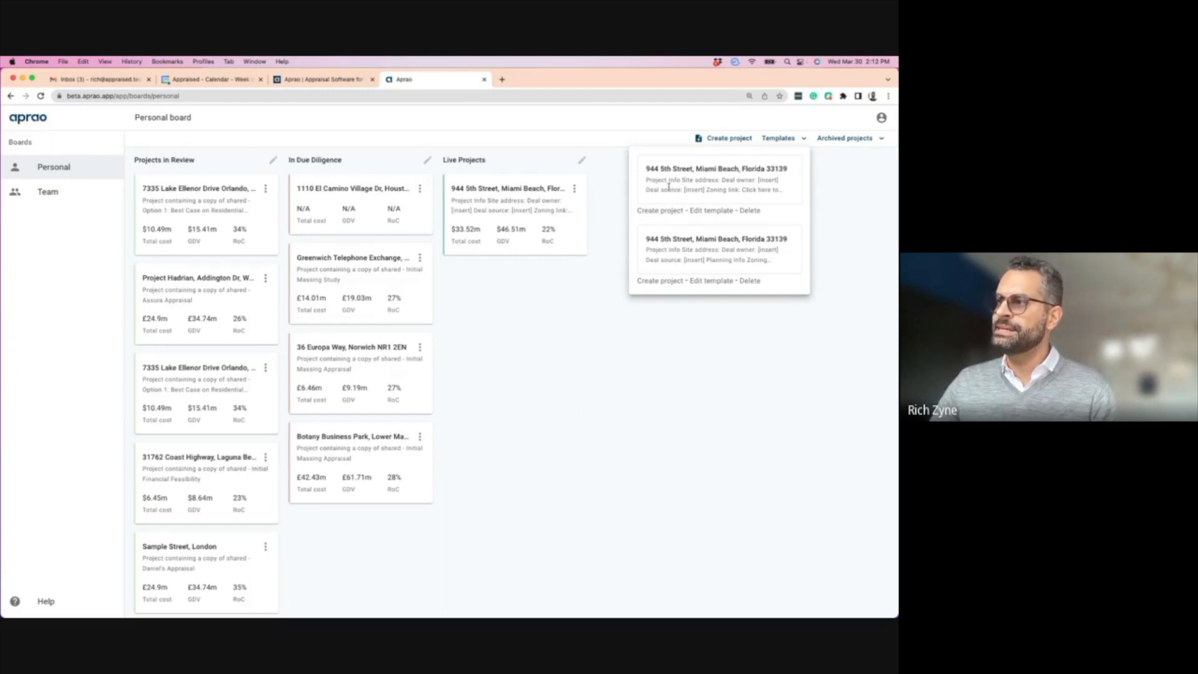
left_click(522, 294)
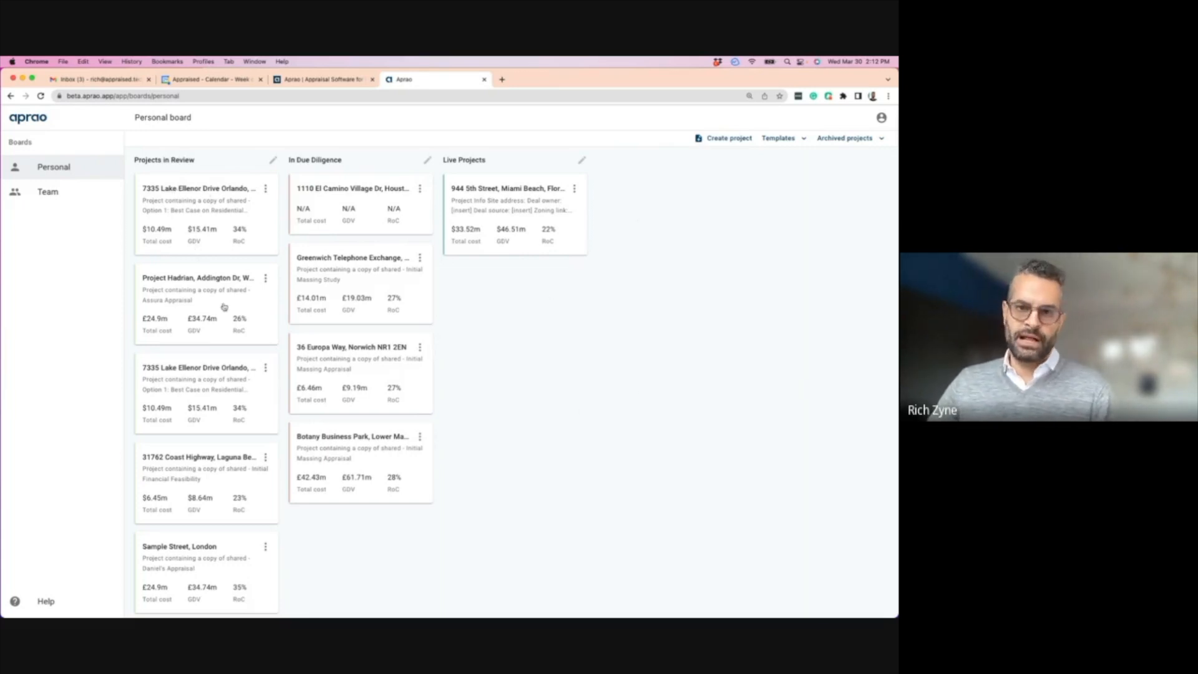
- Show and close the rename boxes for Projects in Review, In Due Diligence and Live Projects
left_click(156, 161)
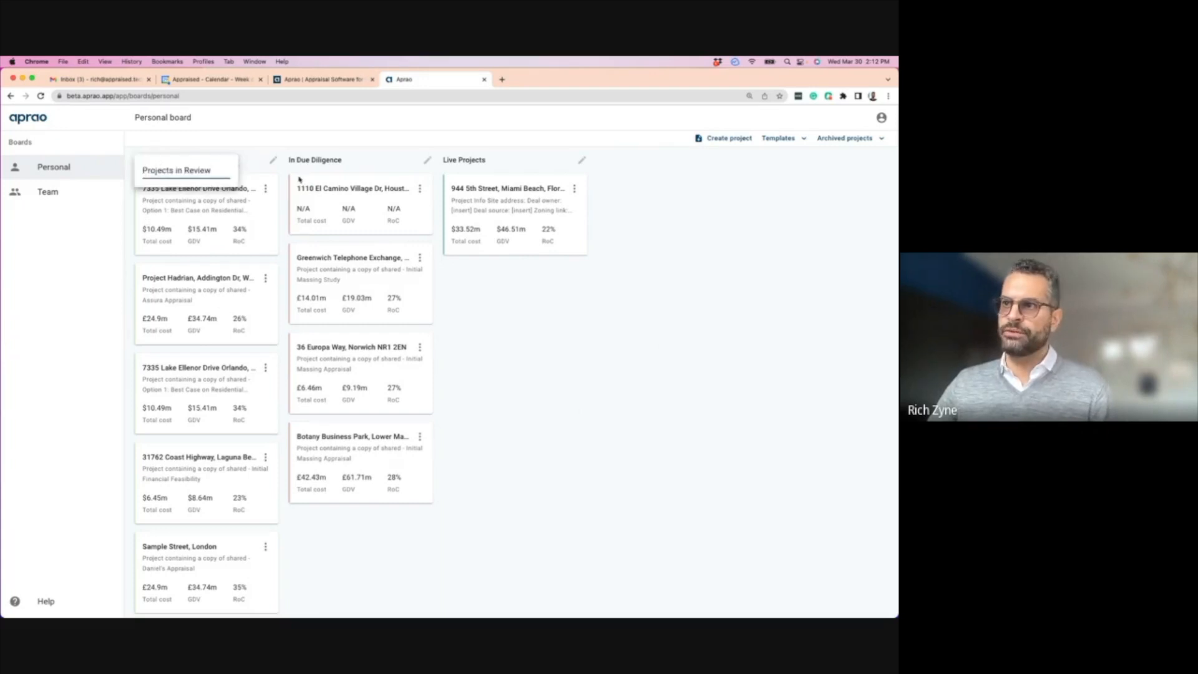
left_click(311, 162)
left_click(178, 159)
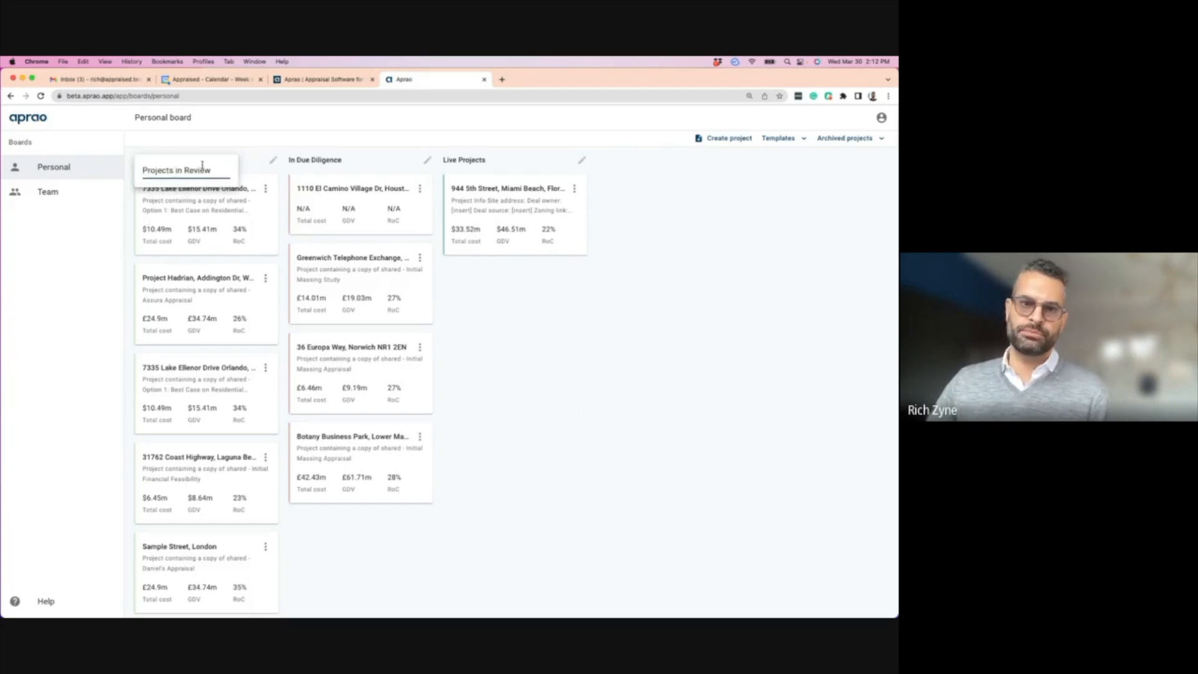
left_click(320, 160)
left_click(320, 160)
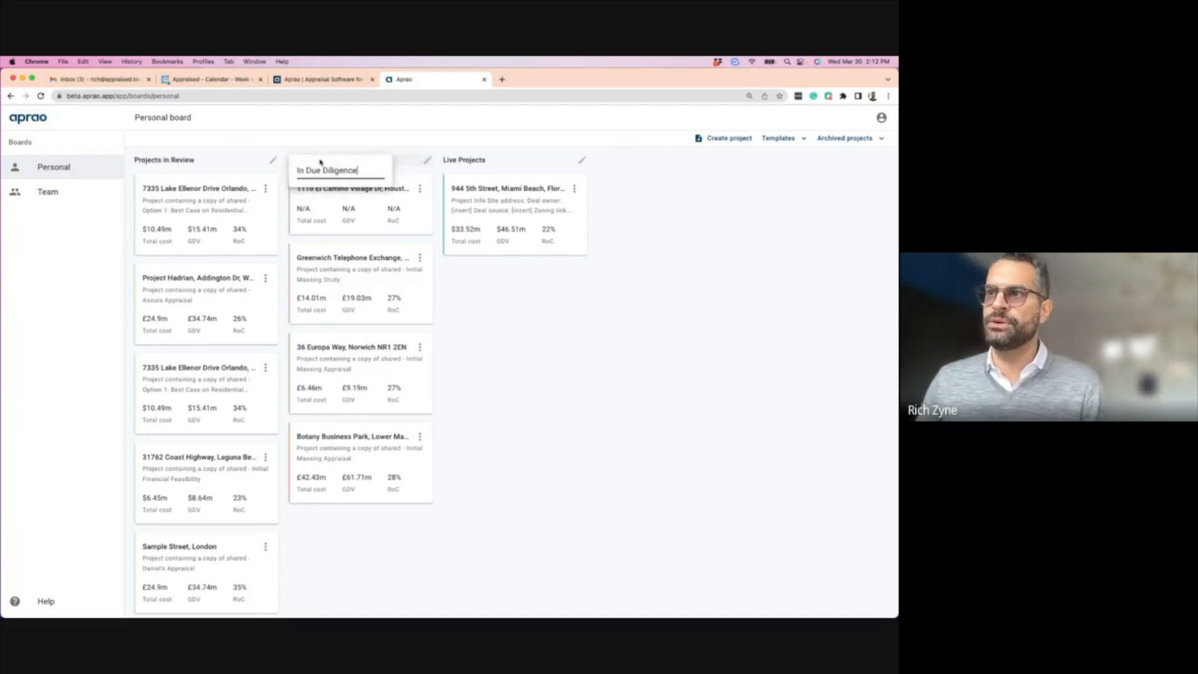
left_click(467, 160)
left_click(468, 160)
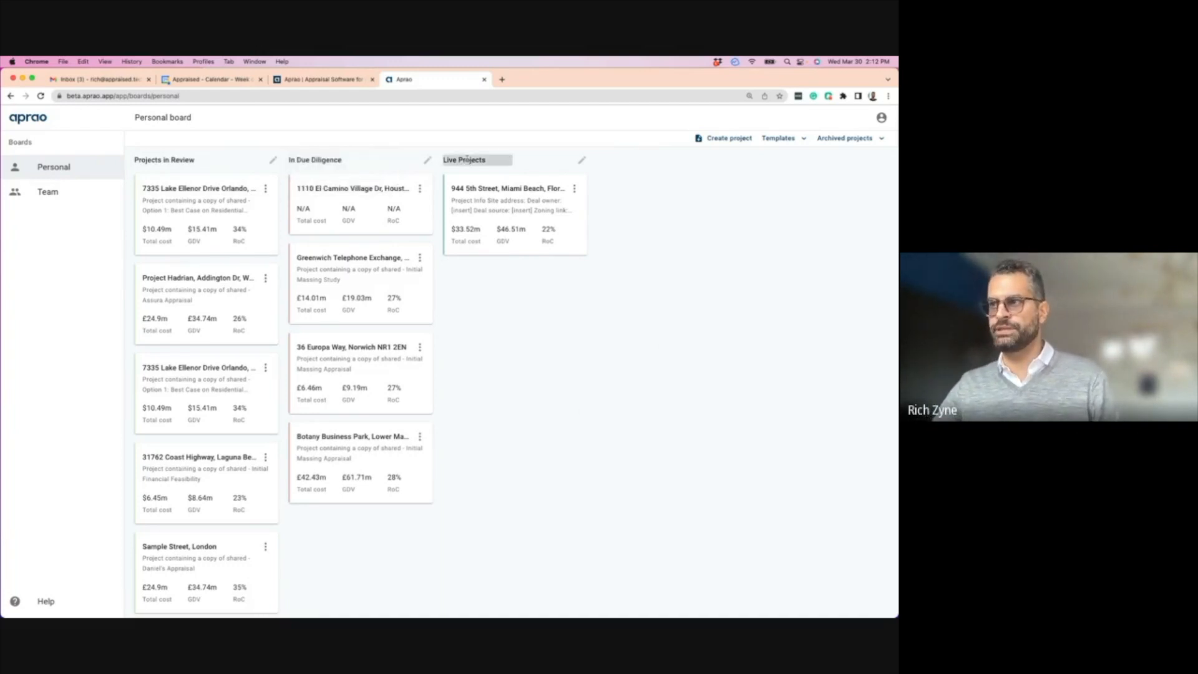
left_click(358, 155)
mouse_move(345, 197)
left_mouse_down()
mouse_move(508, 256)
mouse_move(512, 279)
mouse_move(307, 194)
mouse_move(350, 193)
left_mouse_up()
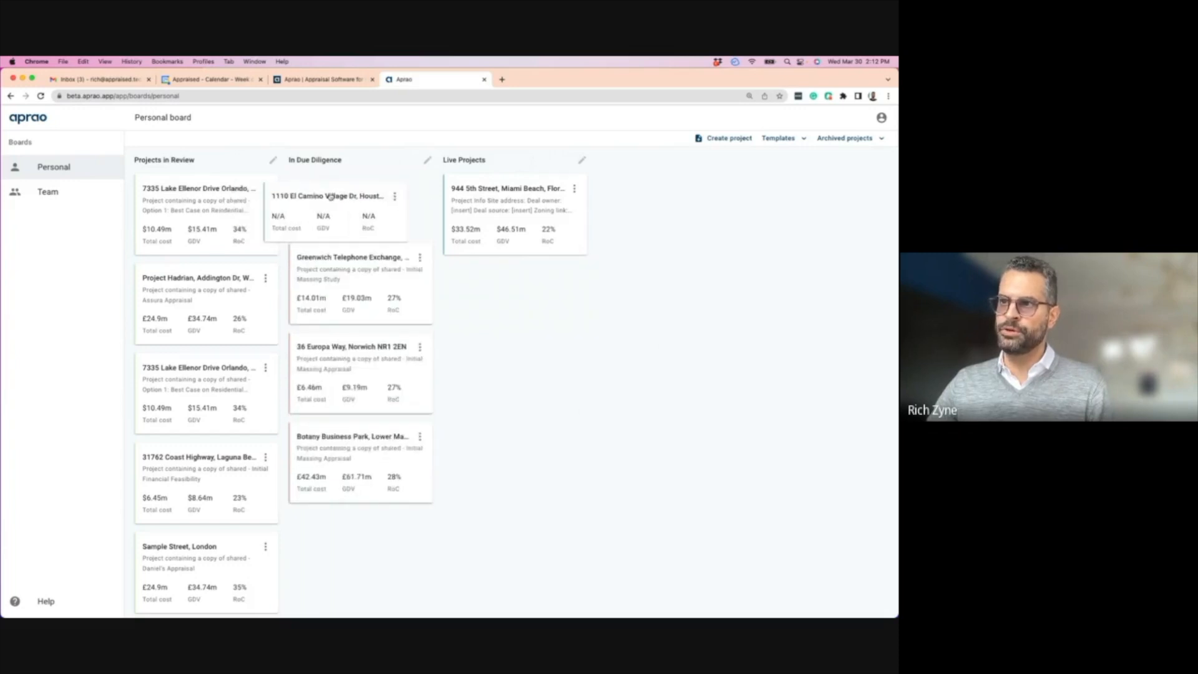
left_click_drag(212, 203, 266, 209)
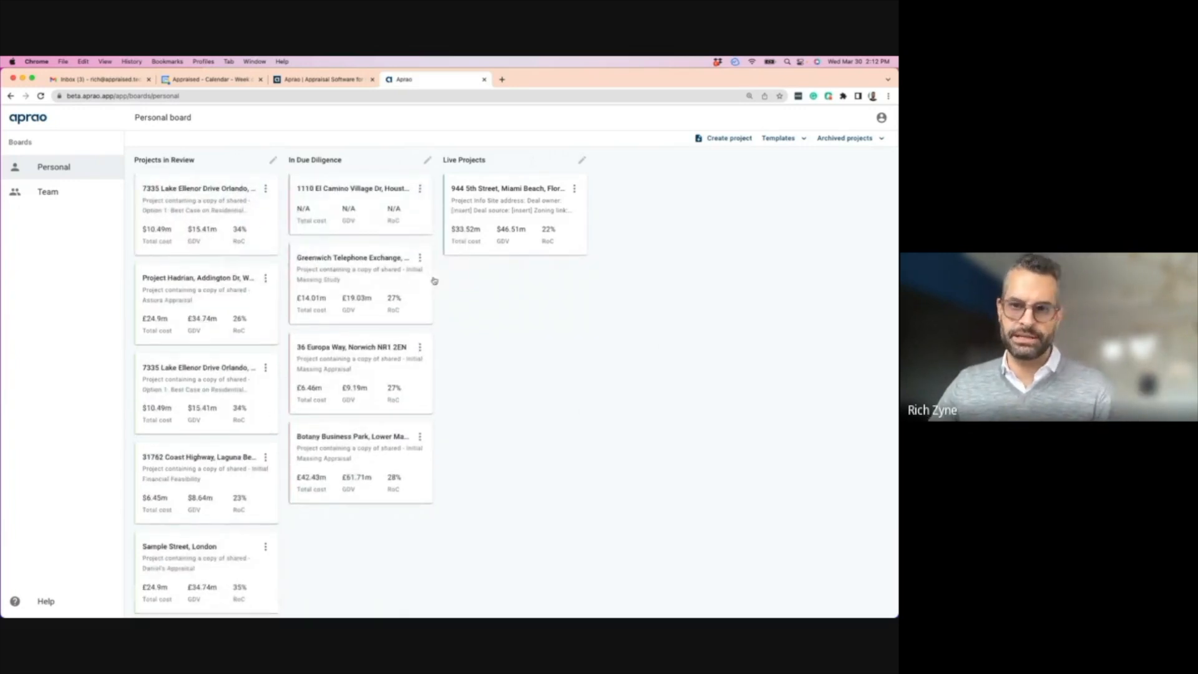
left_click(493, 195)
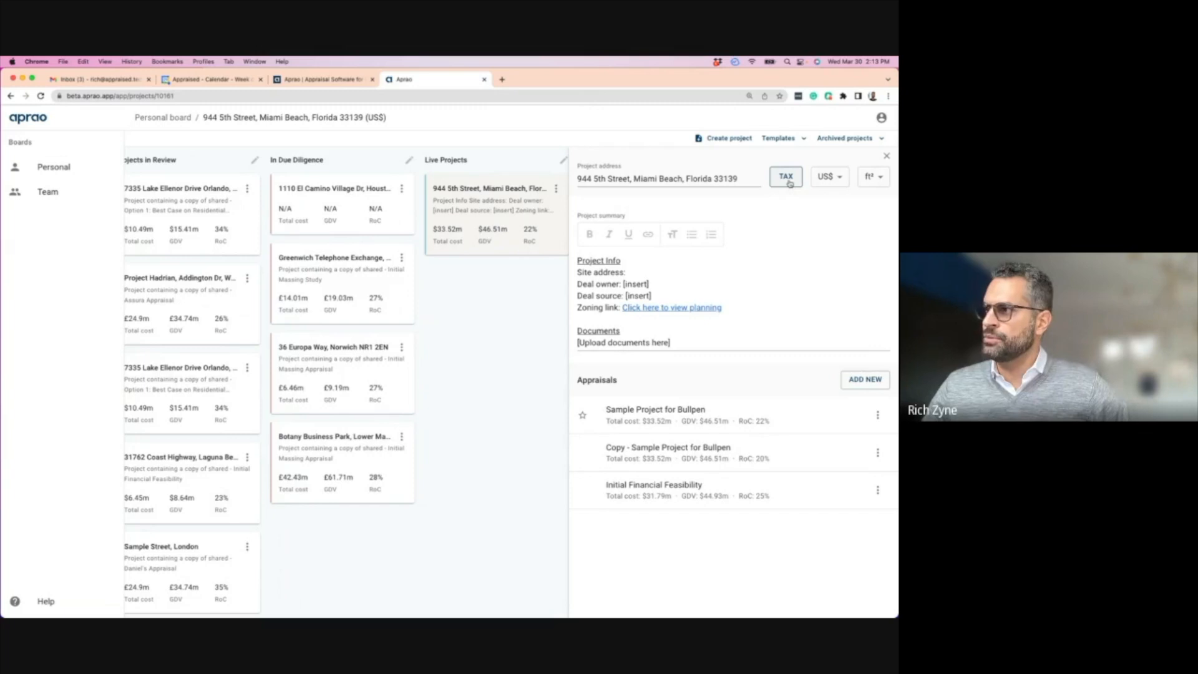
- Leave the project's US$ currency and ft² units unchanged, then start a new appraisal
left_click(828, 177)
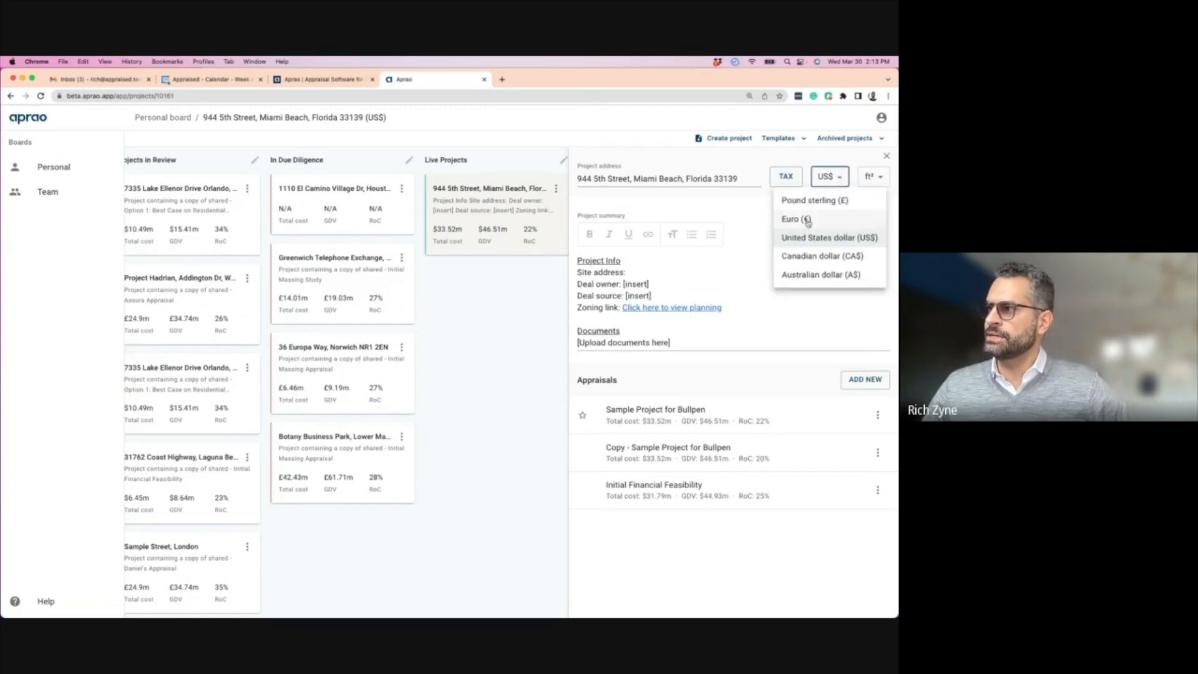
double_click(882, 178)
left_click(882, 178)
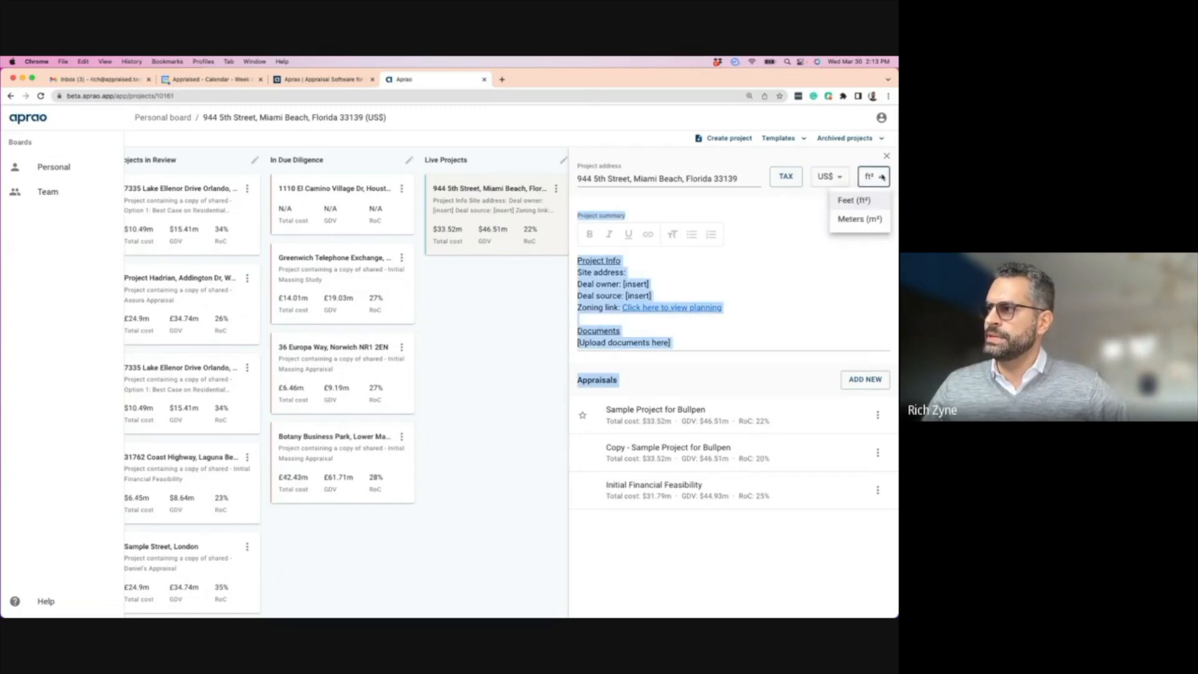
left_click(804, 245)
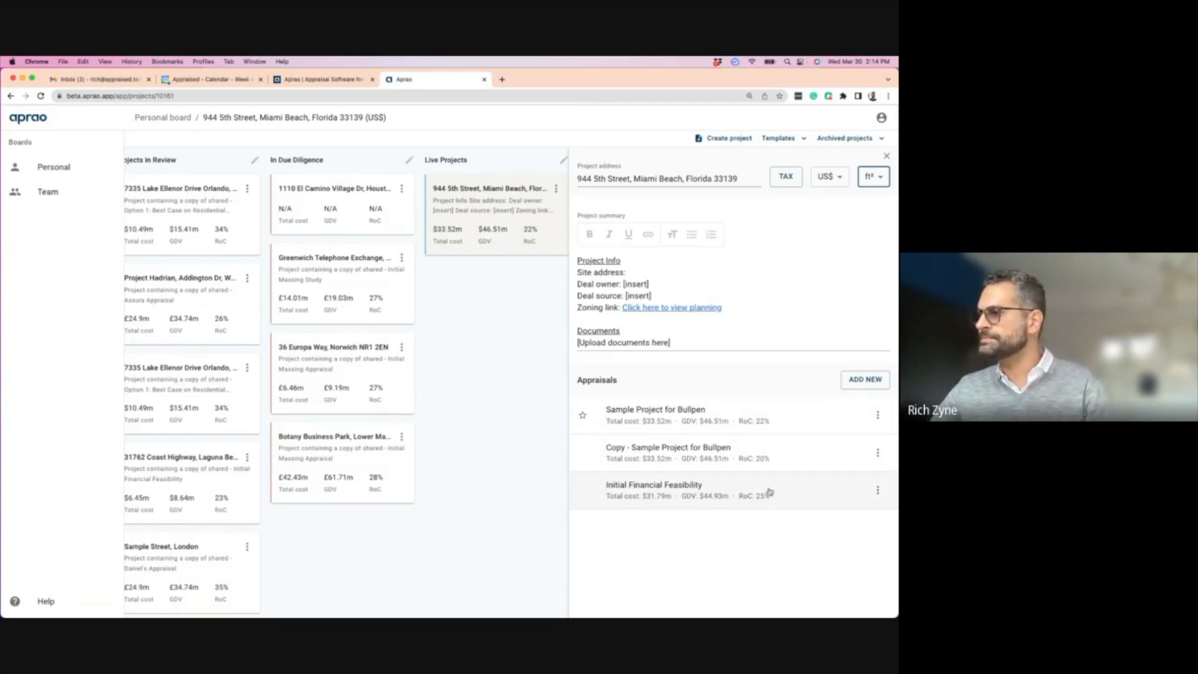
left_click(865, 379)
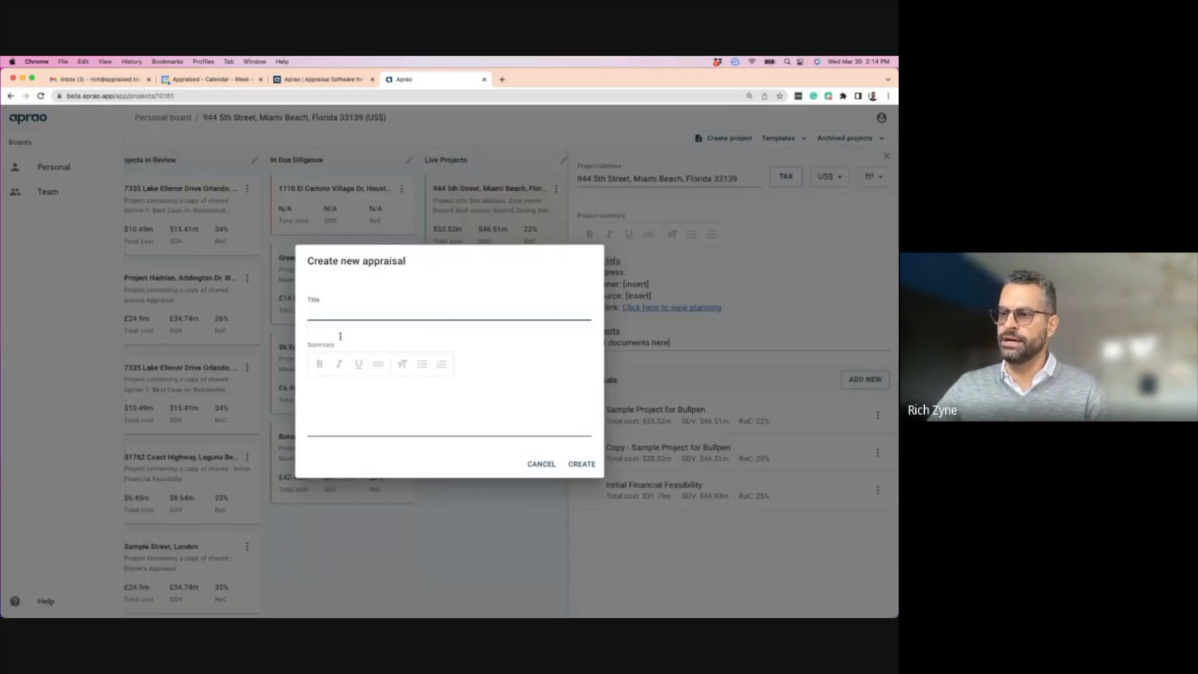
- Cancel the new appraisal and open the Sample Project for Bullpen appraisal instead
left_click(540, 465)
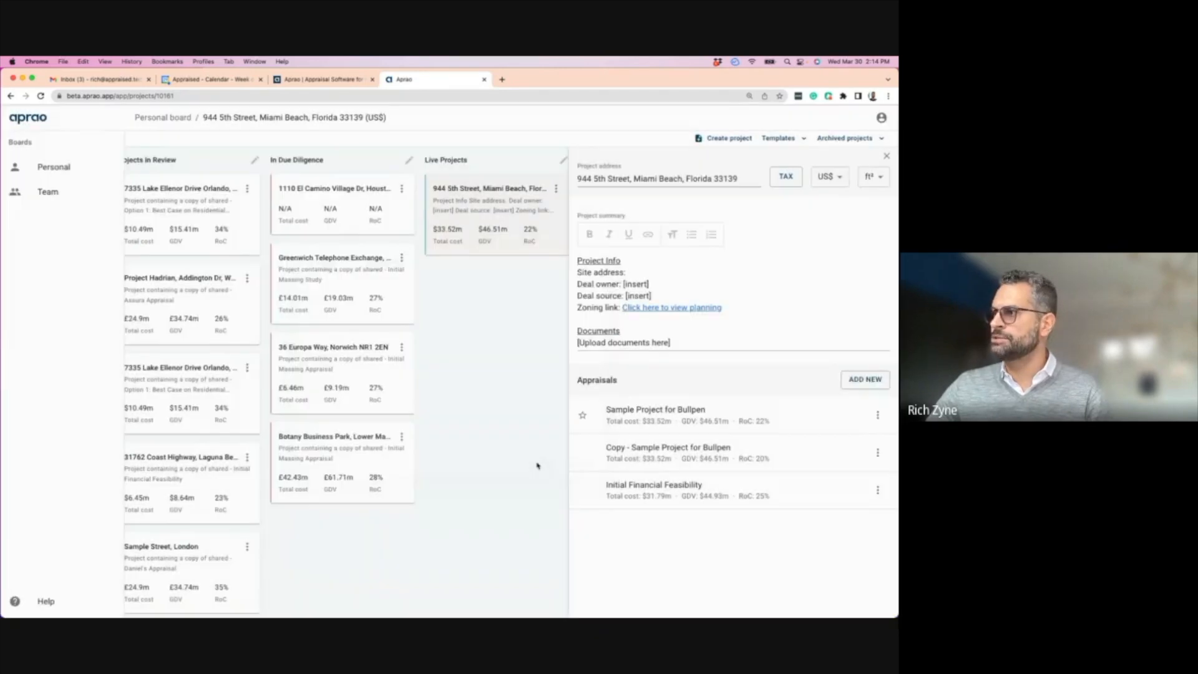
left_click(652, 414)
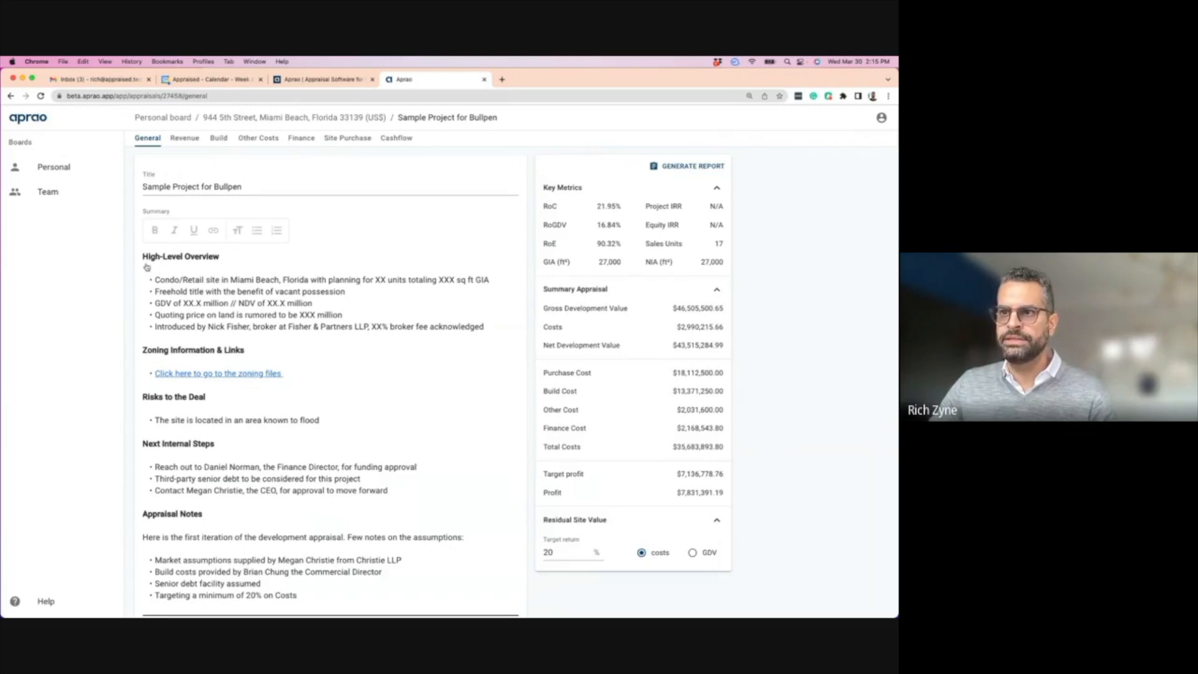
- Select the overview and zoning notes, then type and erase stray text below the zoning link
left_click_drag(137, 257, 386, 384)
left_click(386, 384)
type("sdfd")
key("BackSpace")
key("BackSpace")
key("BackSpace")
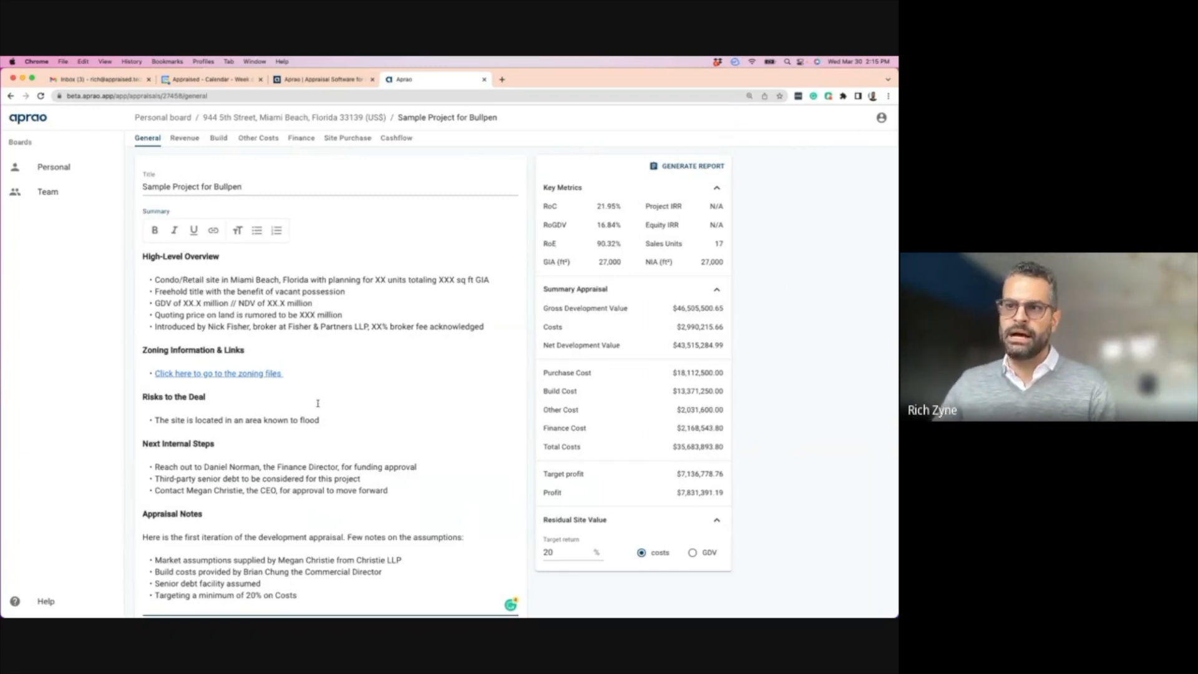
scroll(254, 376, "down", 1)
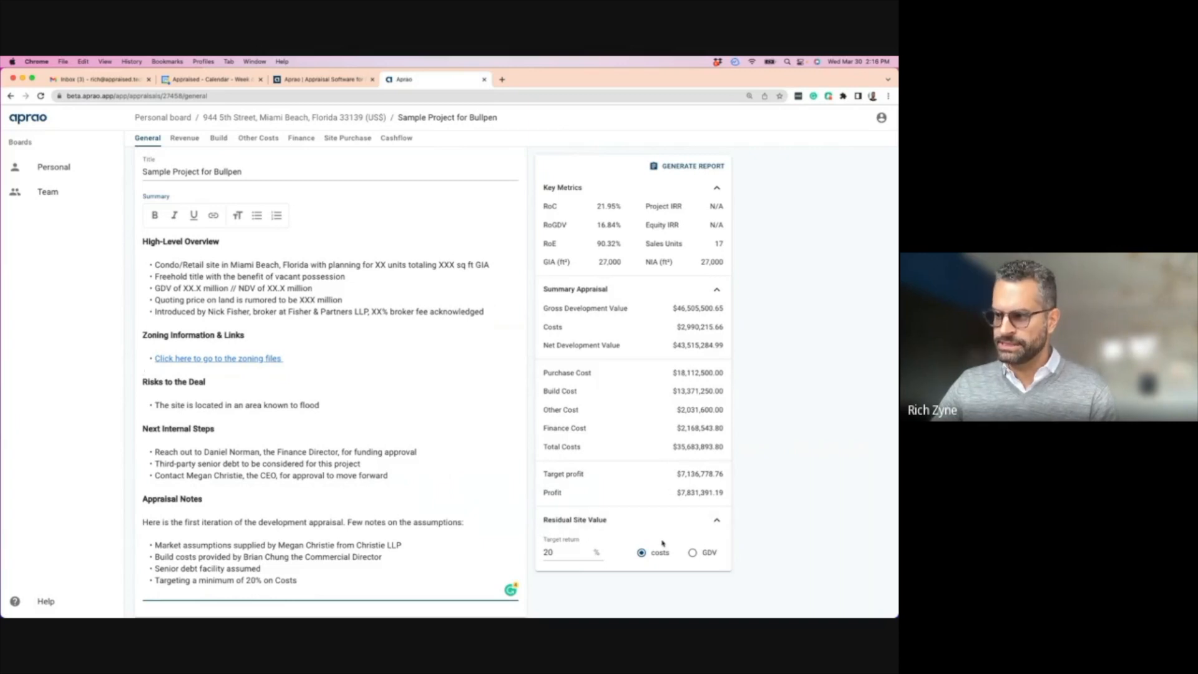
- Collapse Key Metrics, Summary Appraisal and Residual Site Value, then re-expand Key Metrics
left_click(716, 188)
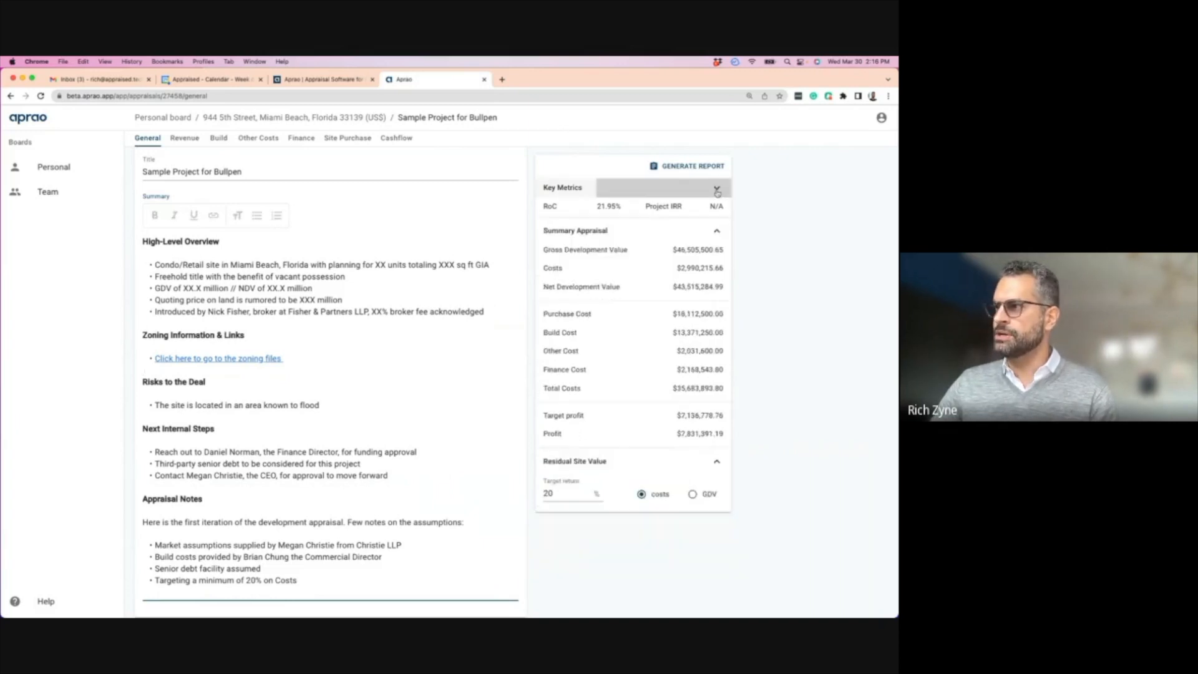
left_click(717, 215)
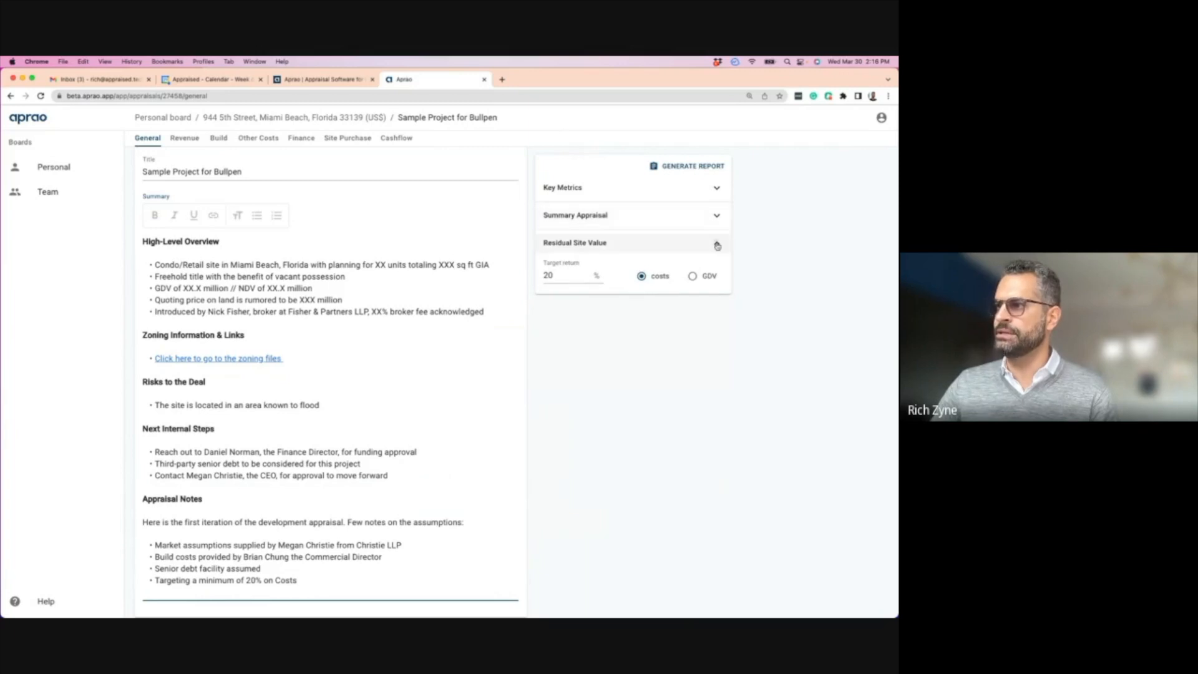
left_click(718, 242)
left_click(717, 243)
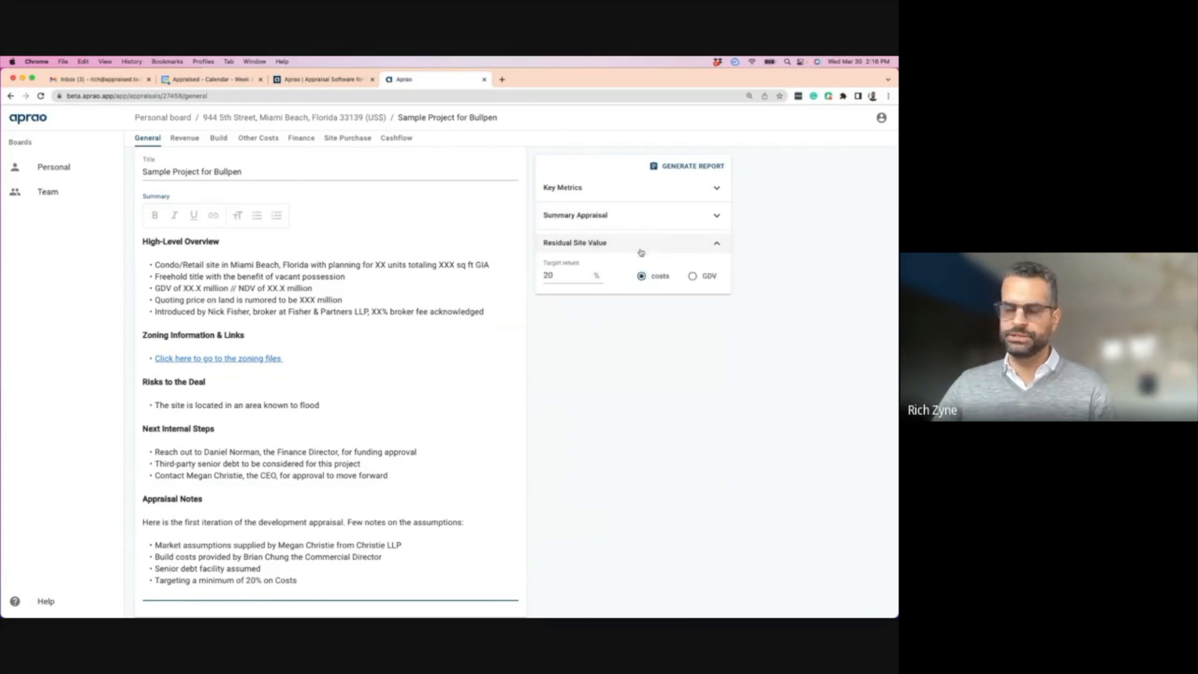
left_click(717, 244)
left_click(716, 187)
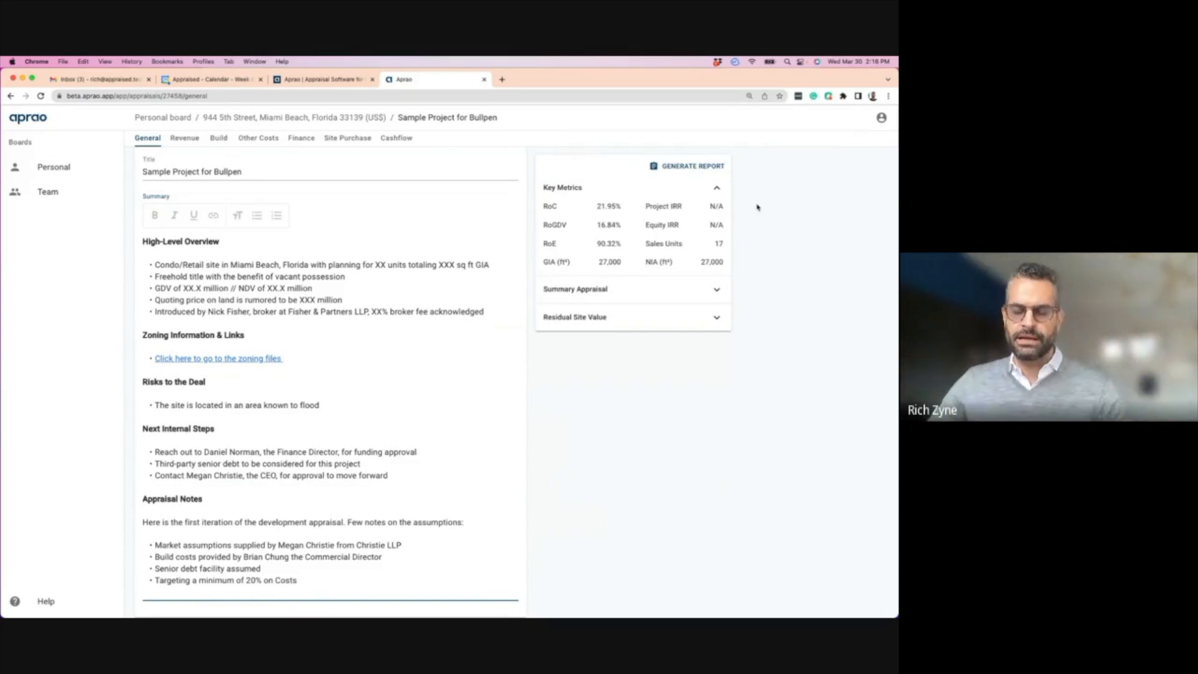
- Expand Summary Appraisal and Residual Site Value to show $7,831,391.19 profit and 20% target return
left_click(716, 291)
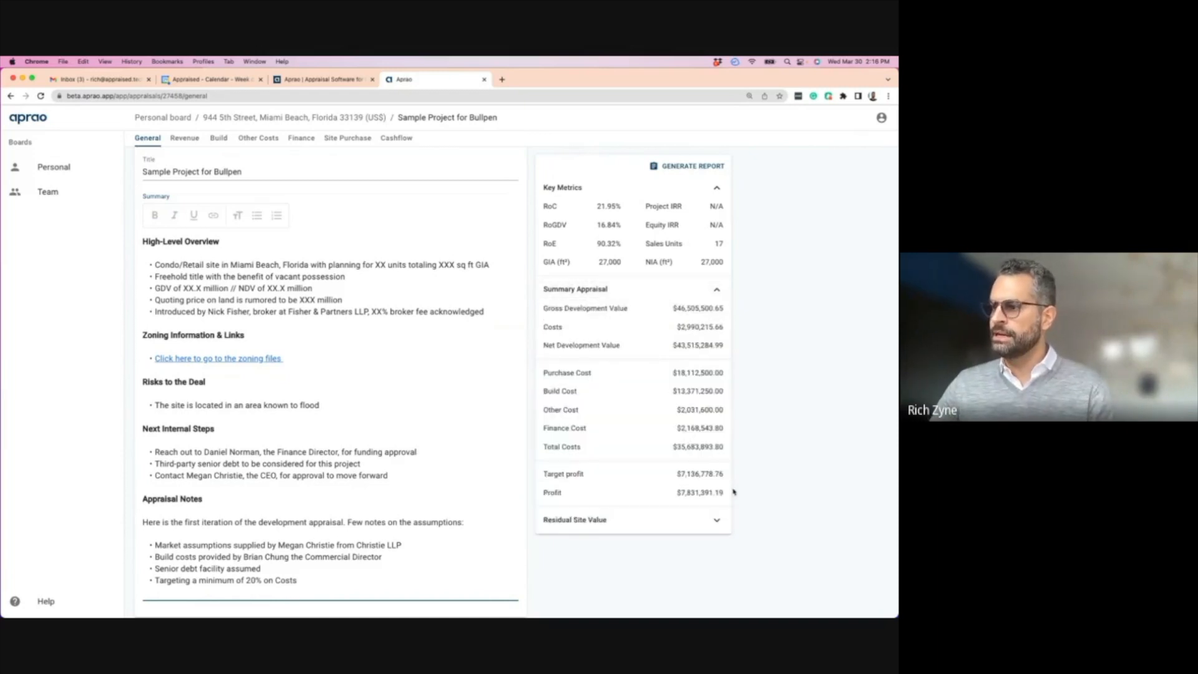
left_click(719, 524)
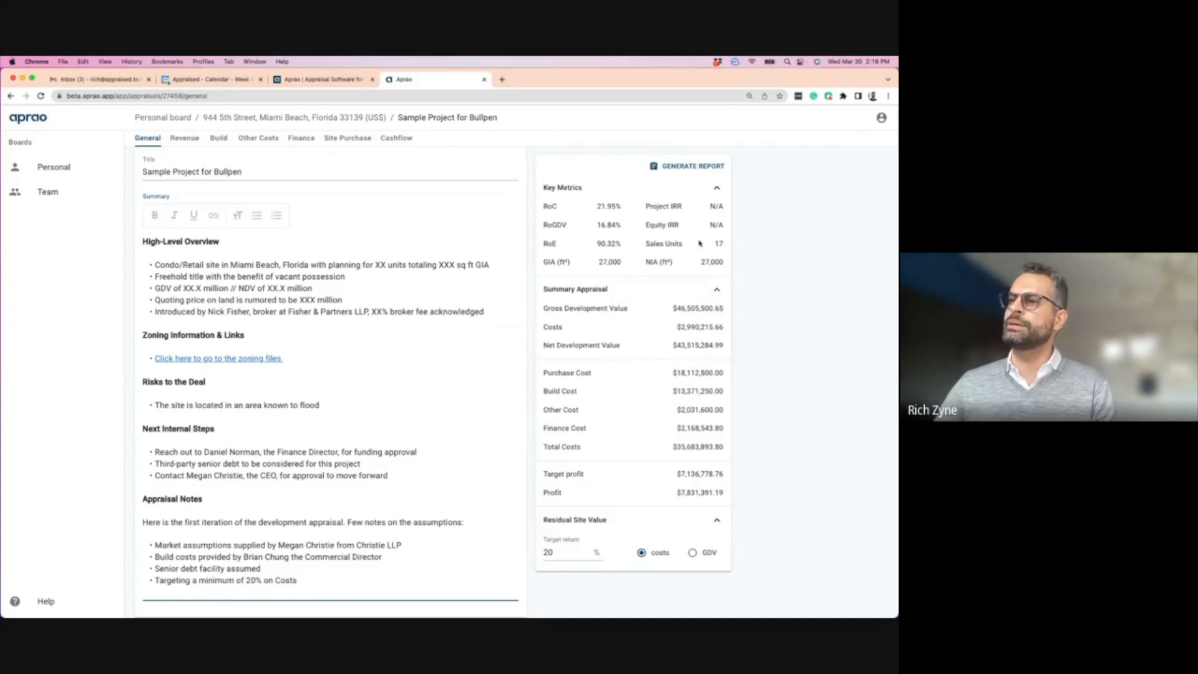
- Generate the development appraisal report and switch to its new browser tab
left_click(681, 167)
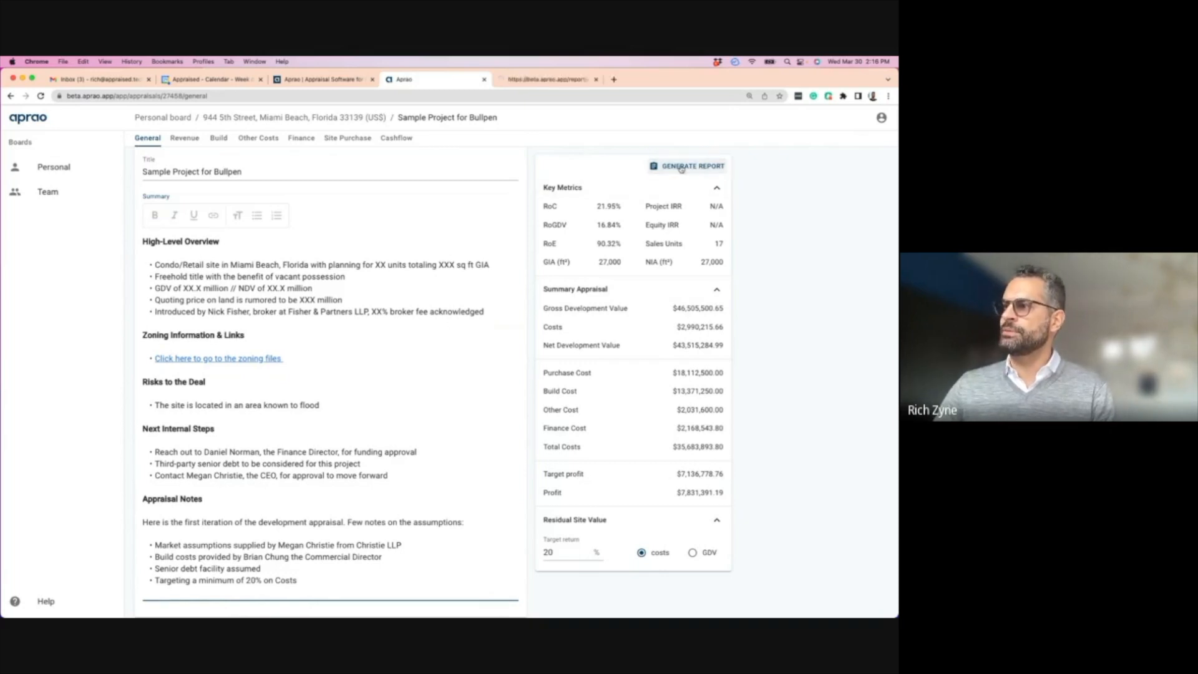
left_click(537, 80)
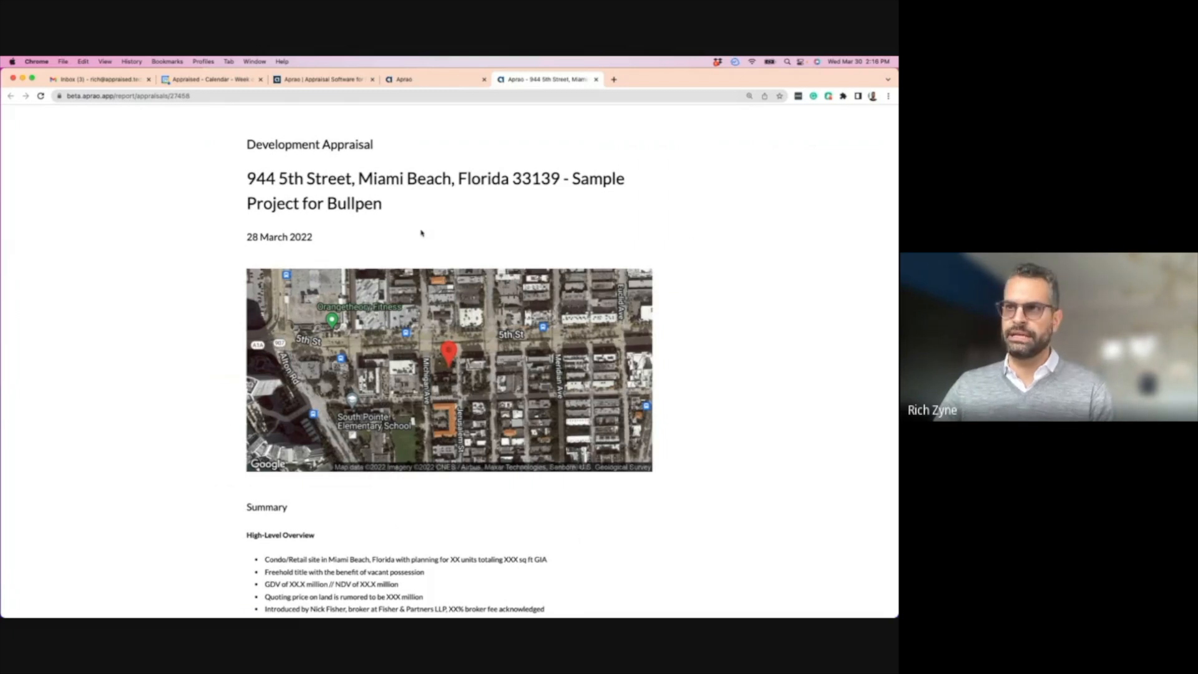
left_click(198, 97)
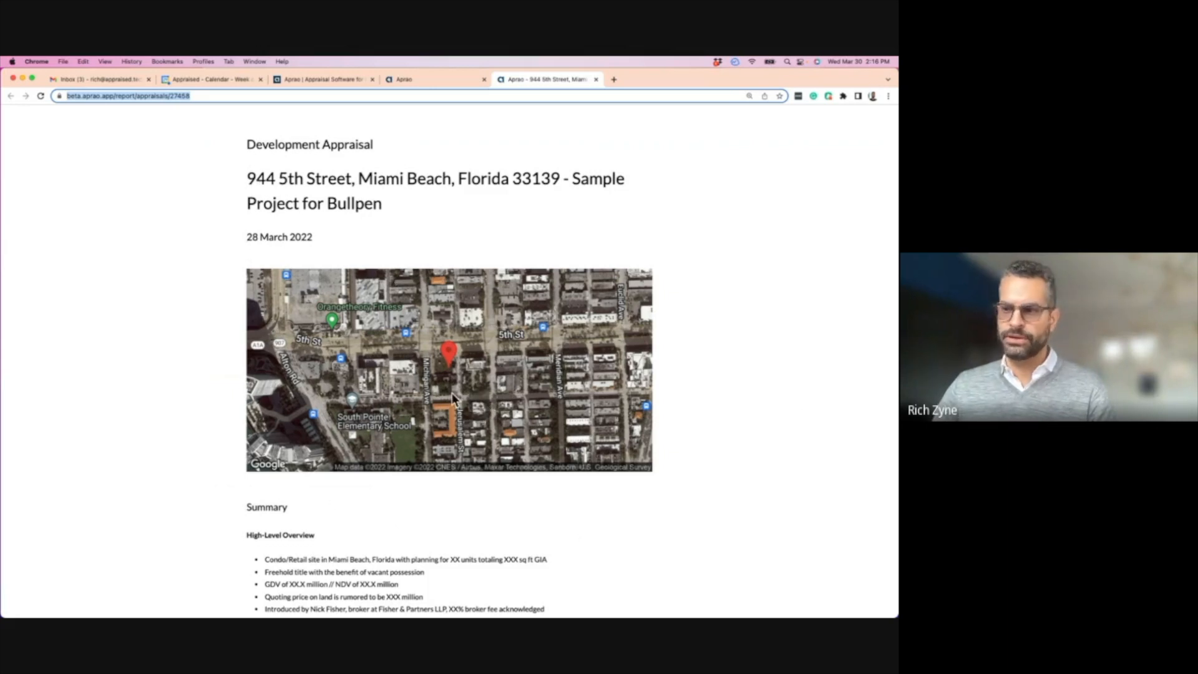
- Scroll through the report down to the Sensitivity Analysis and back toward the top
scroll(453, 396, "down", 1)
scroll(453, 396, "down", 5)
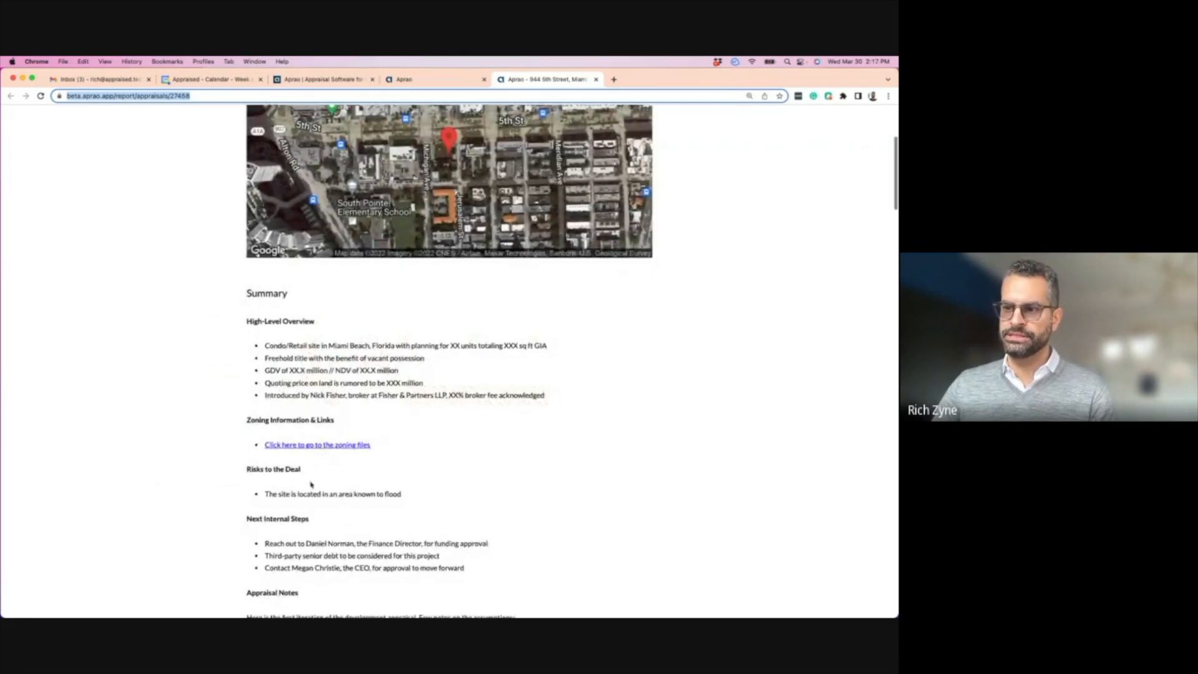
scroll(347, 450, "down", 10)
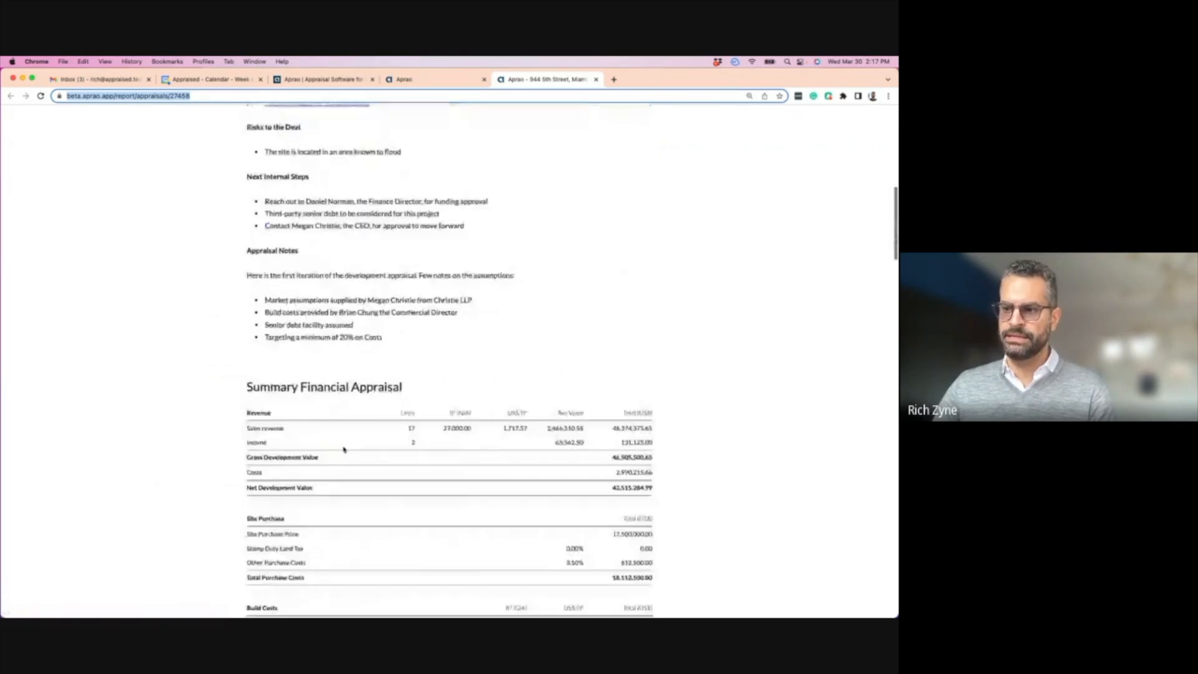
scroll(343, 449, "down", 1)
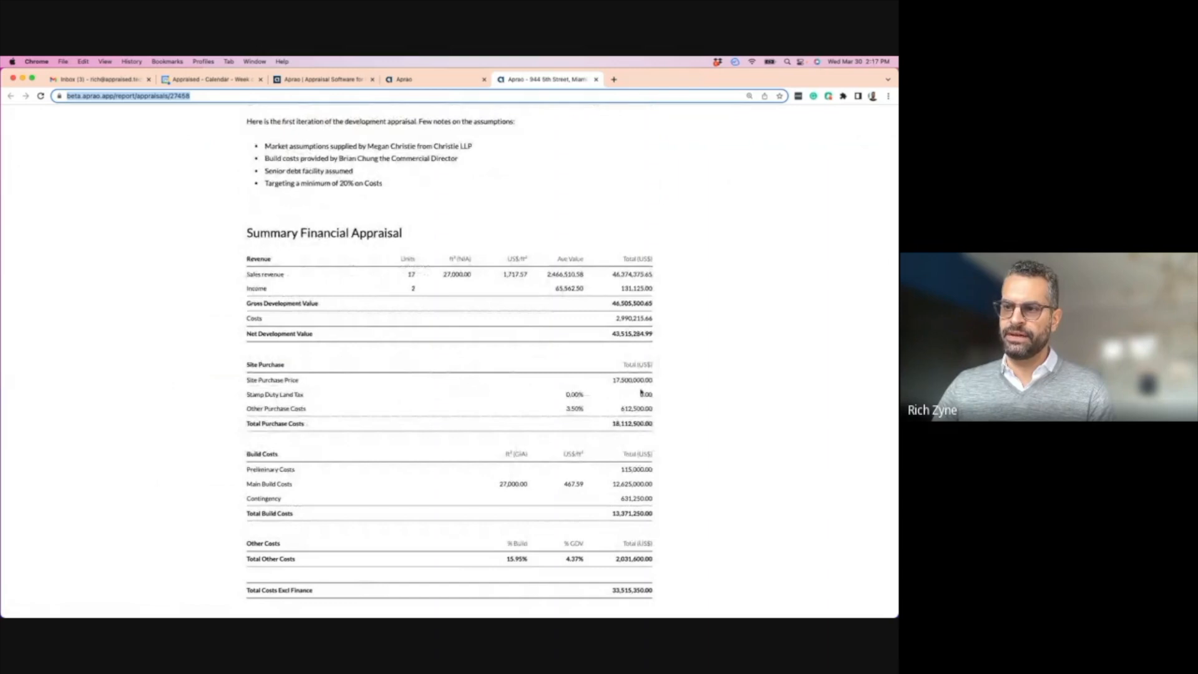
scroll(250, 429, "down", 2)
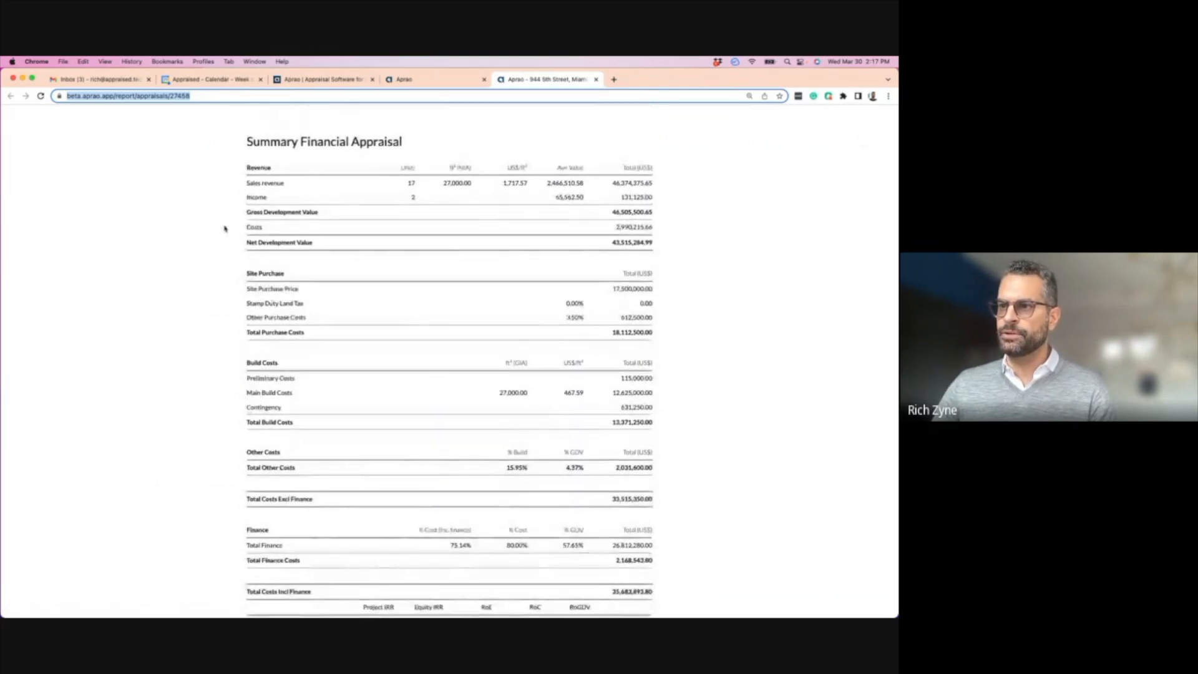
scroll(320, 310, "down", 3)
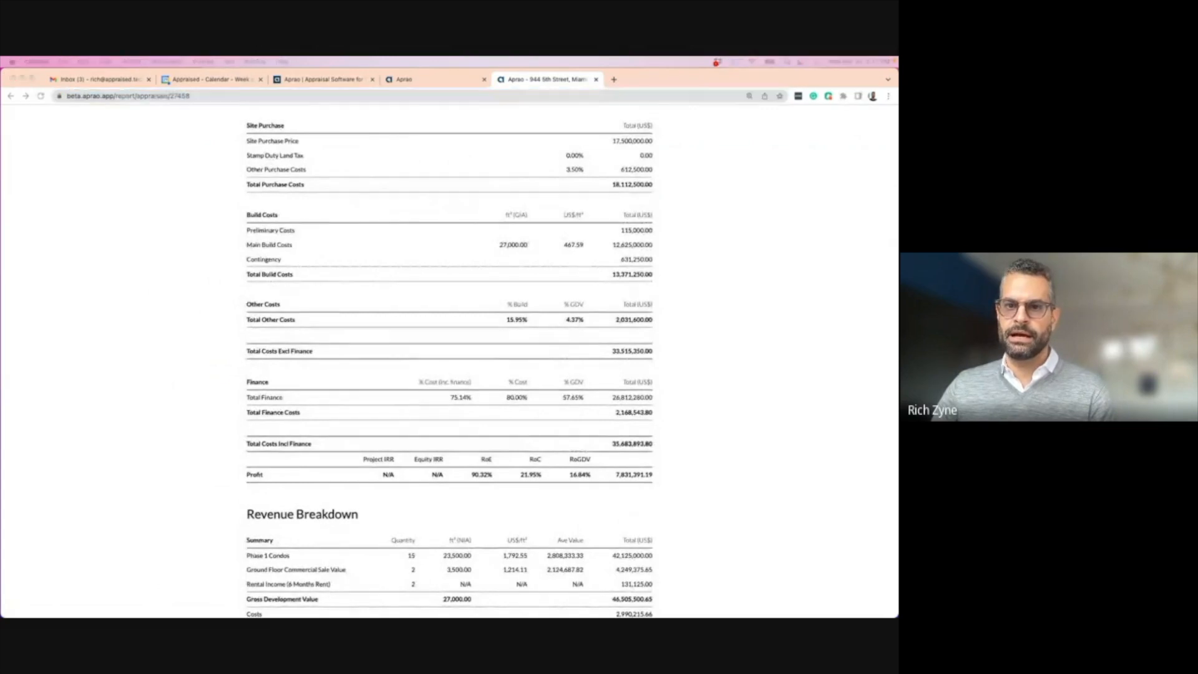
scroll(206, 319, "down", 4)
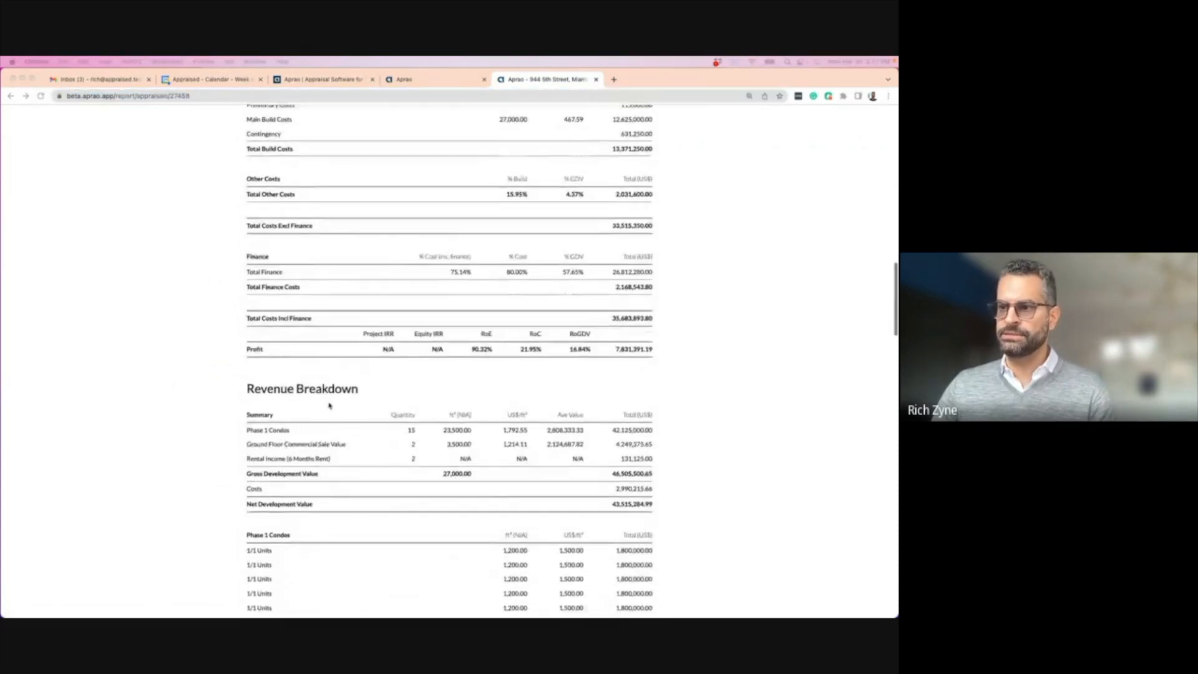
scroll(428, 468, "down", 7)
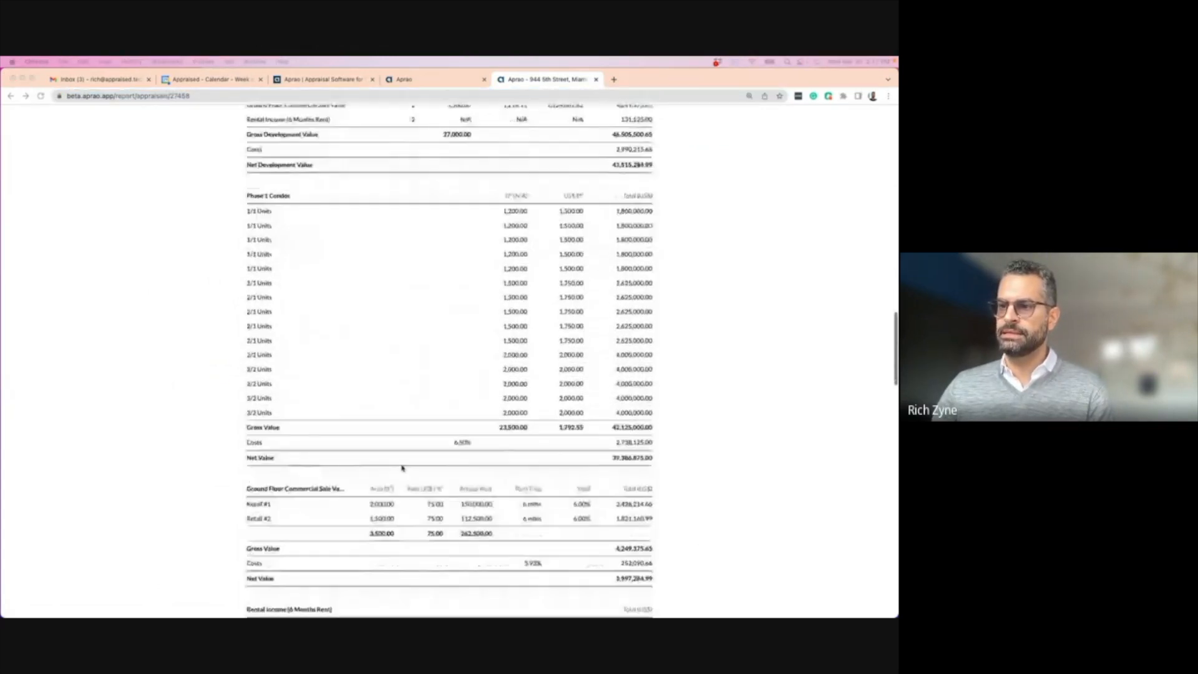
scroll(486, 329, "down", 3)
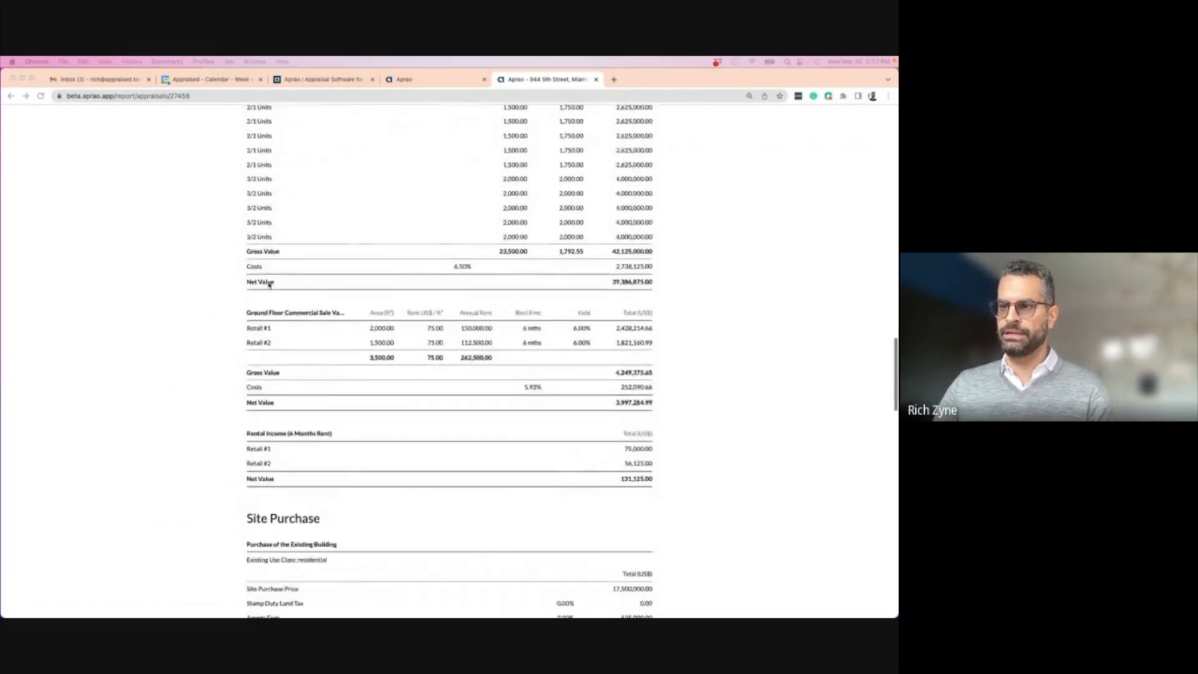
scroll(246, 363, "down", 5)
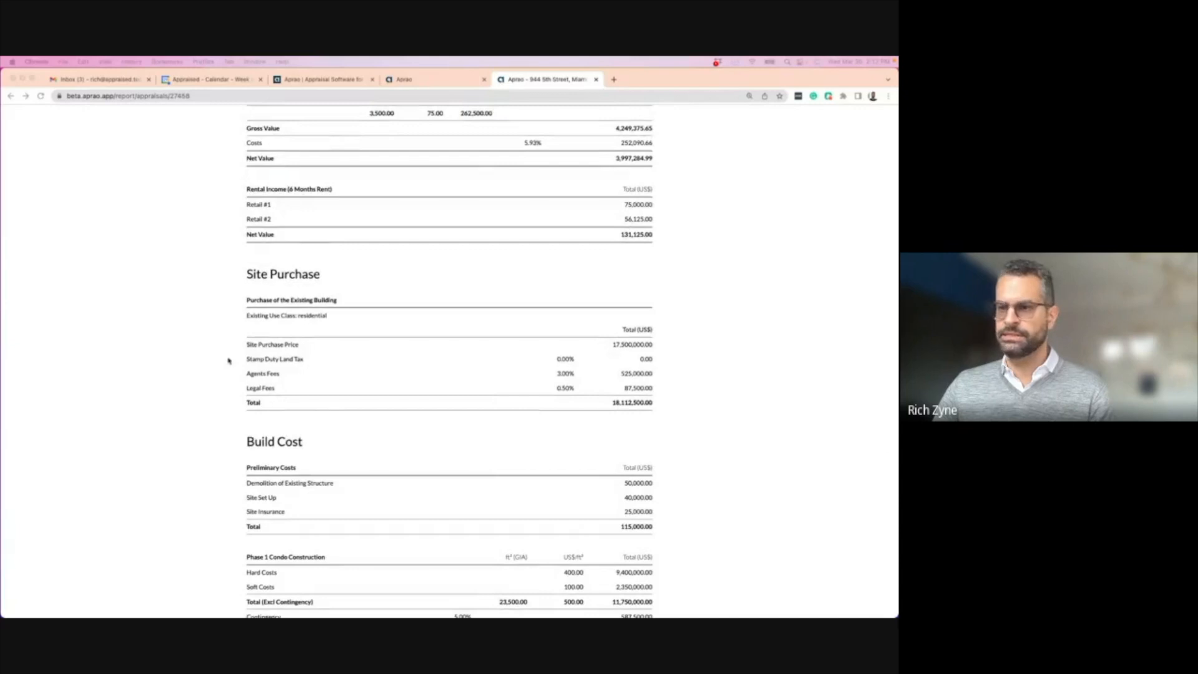
scroll(230, 374, "down", 3)
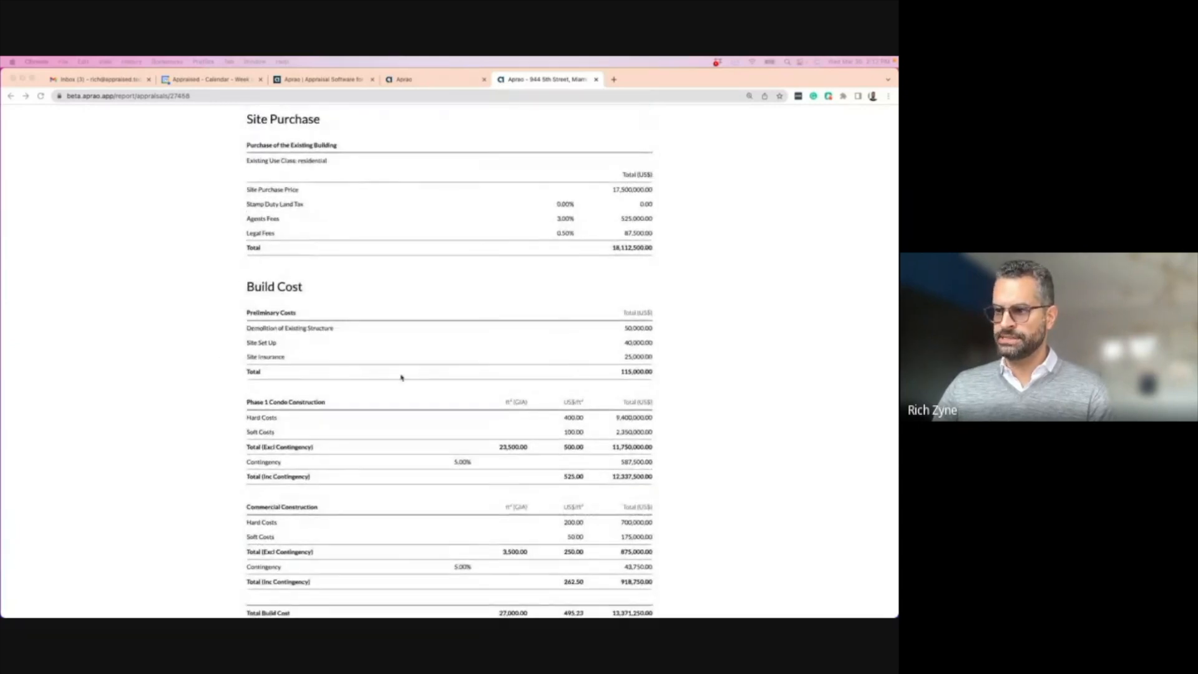
scroll(401, 377, "down", 7)
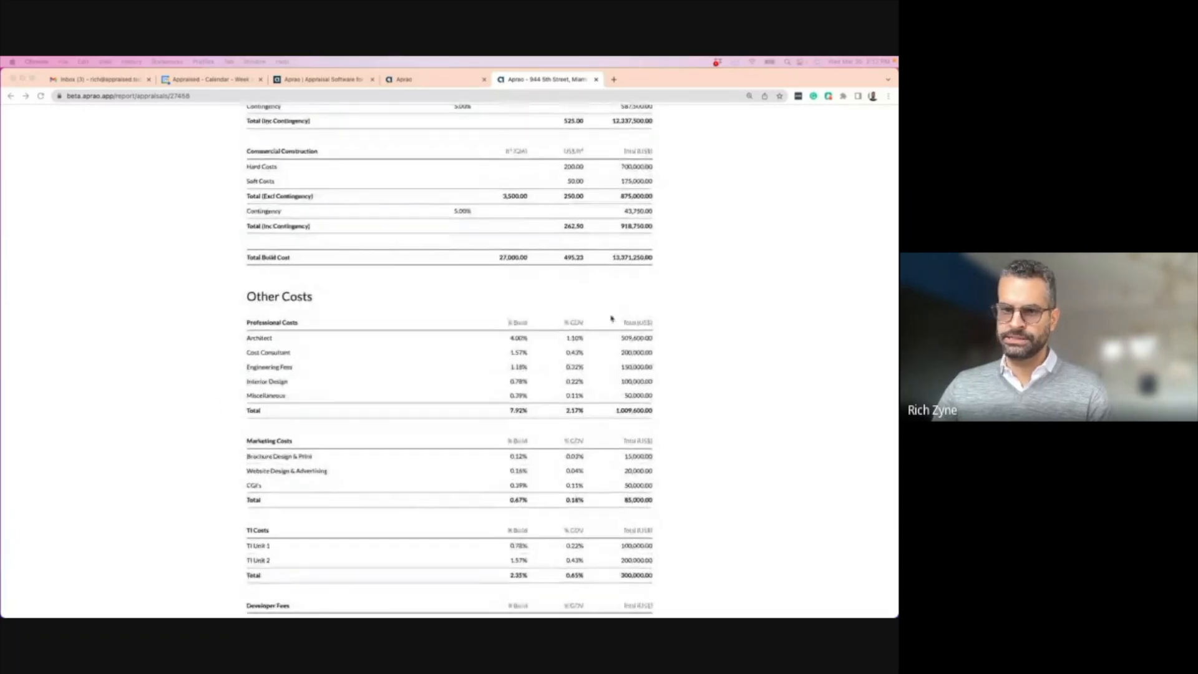
scroll(375, 299, "down", 5)
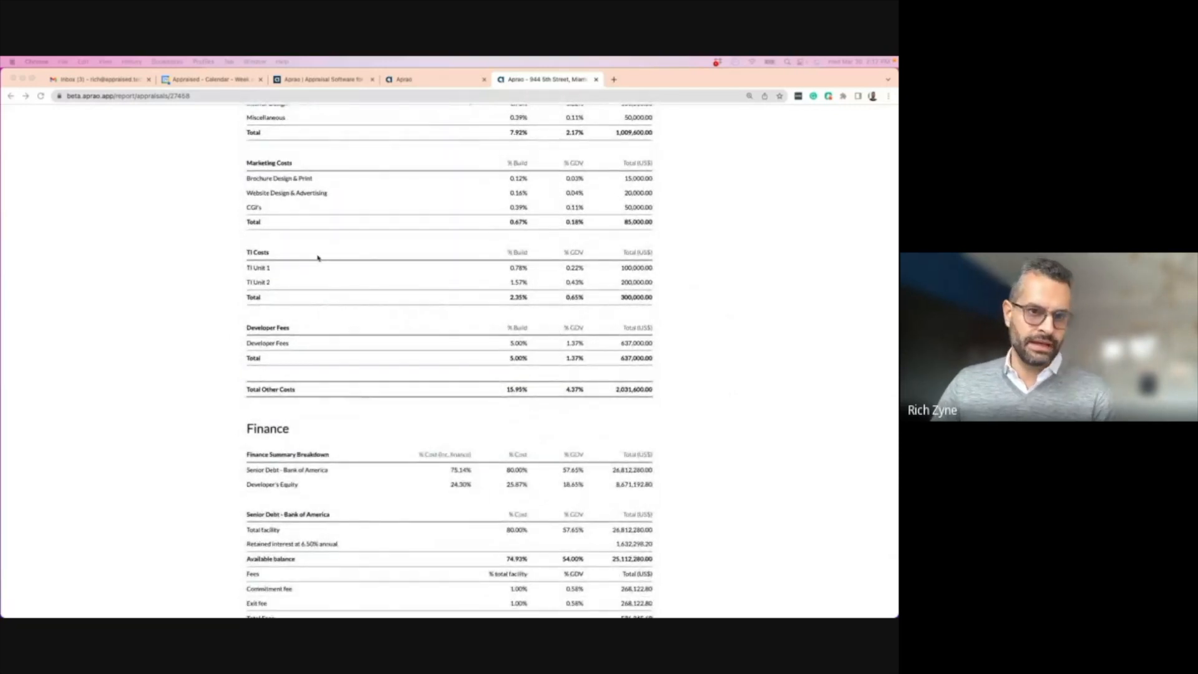
scroll(293, 280, "down", 1)
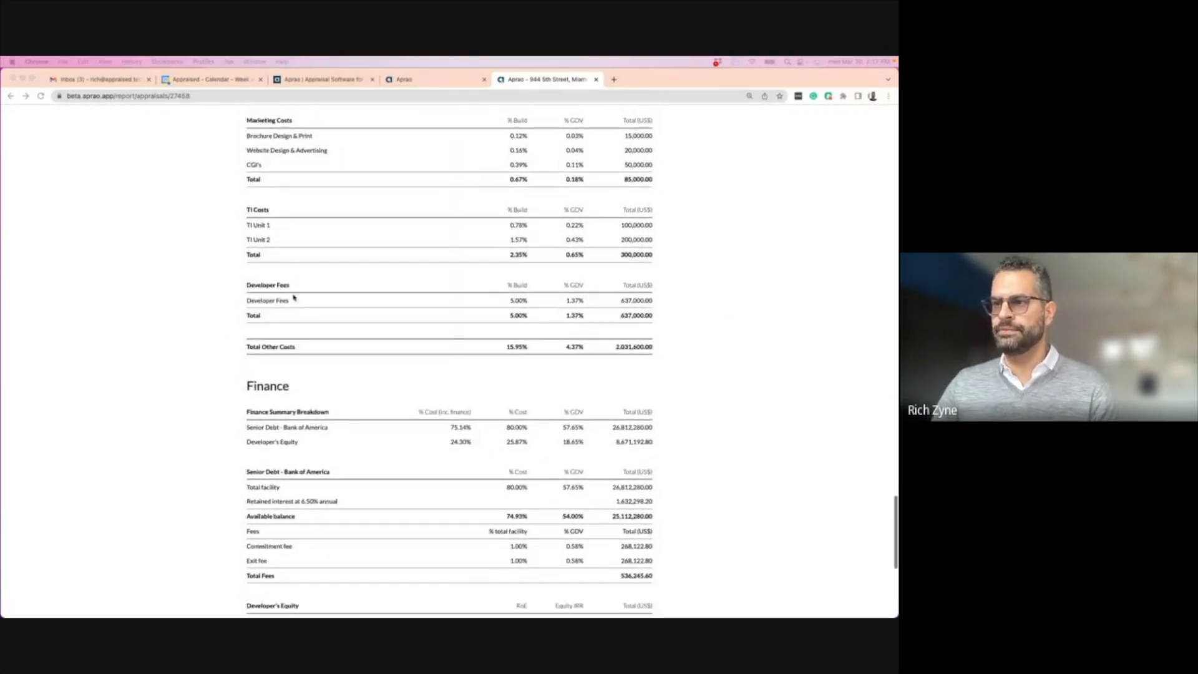
scroll(319, 399, "down", 2)
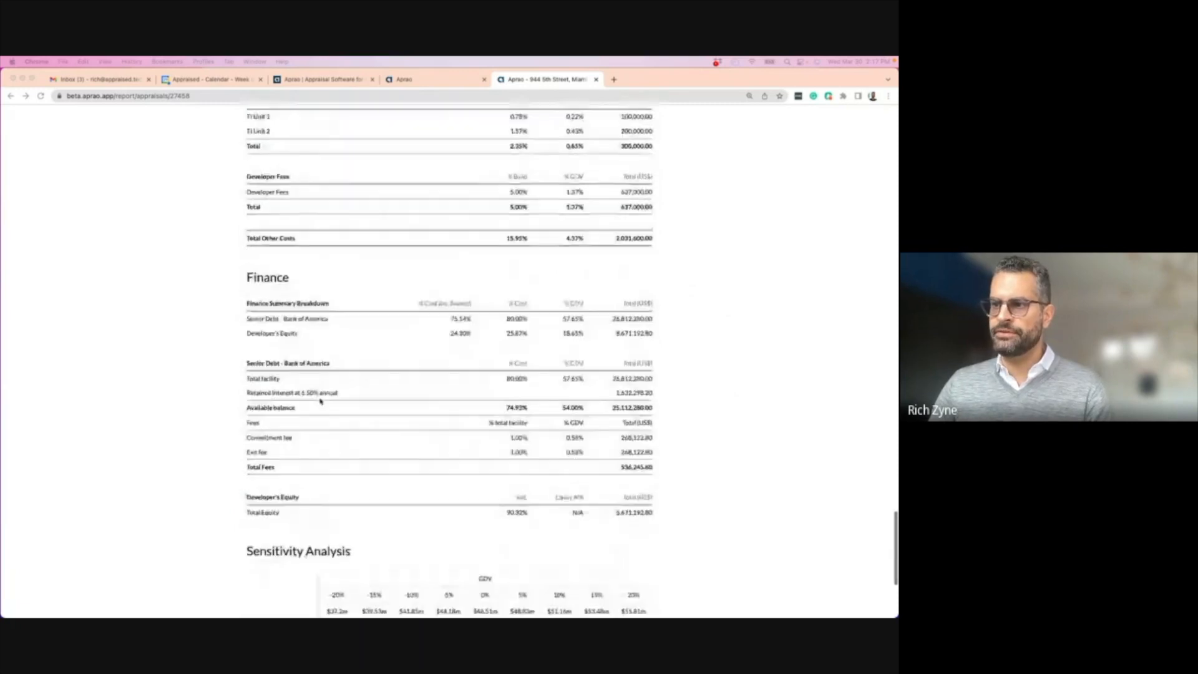
scroll(342, 421, "down", 4)
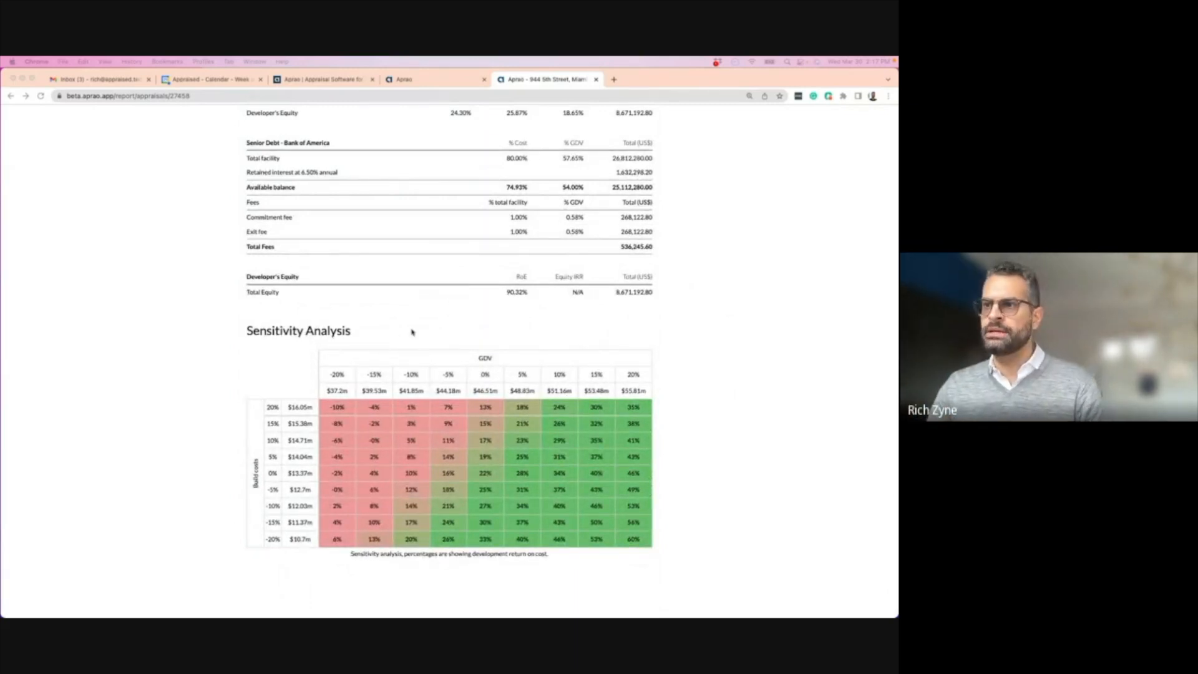
scroll(410, 329, "up", 15)
scroll(410, 329, "up", 15)
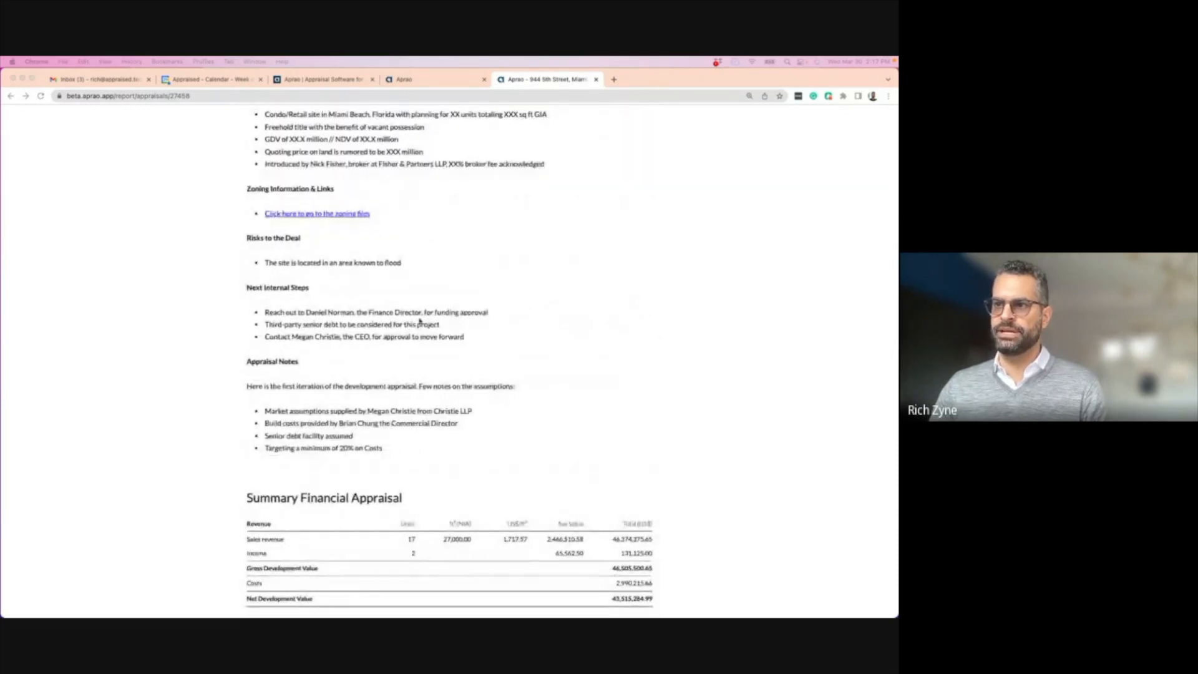
scroll(281, 354, "up", 4)
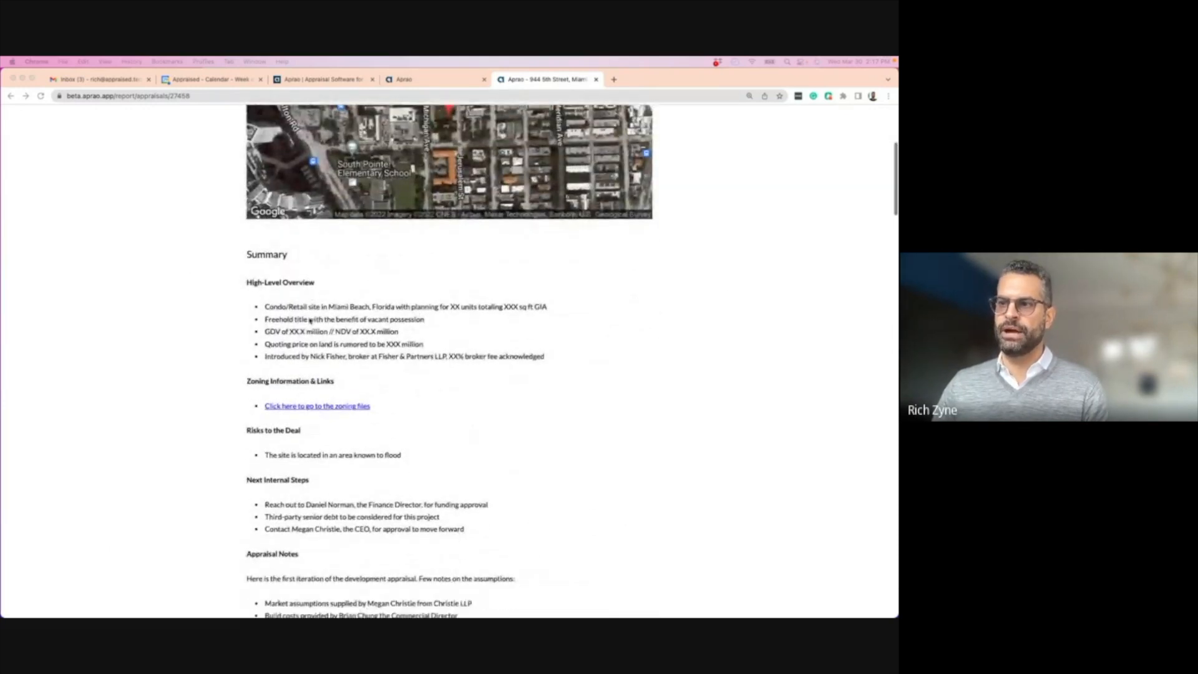
scroll(375, 354, "down", 8)
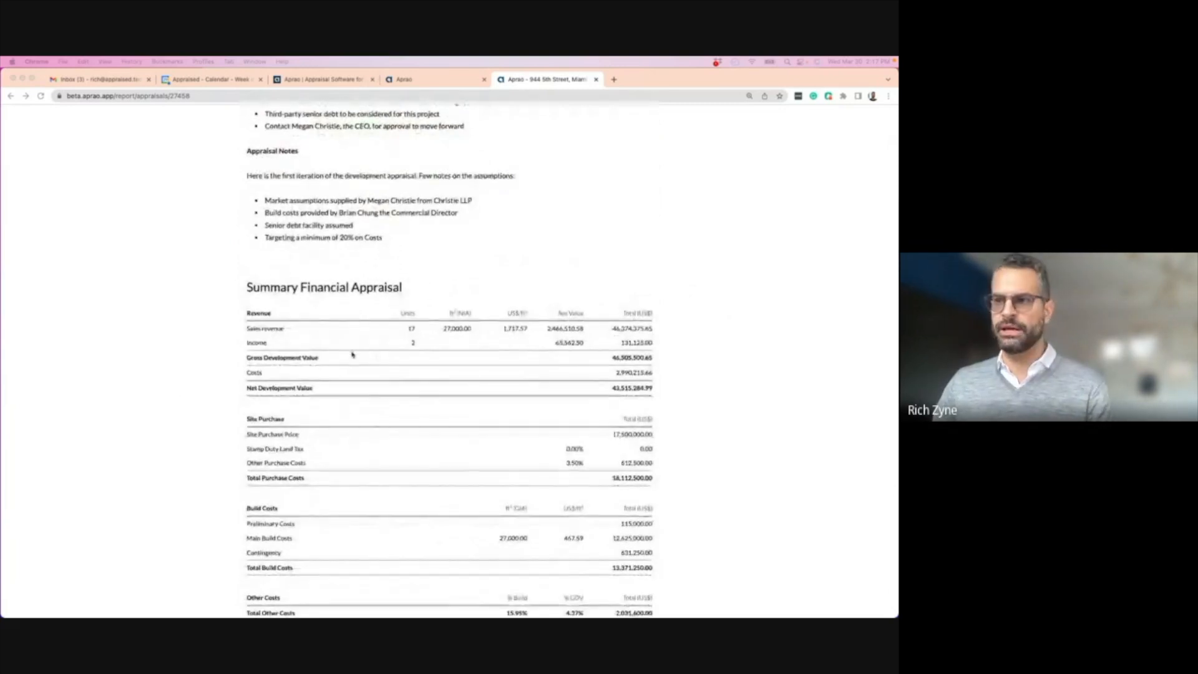
scroll(343, 343, "up", 12)
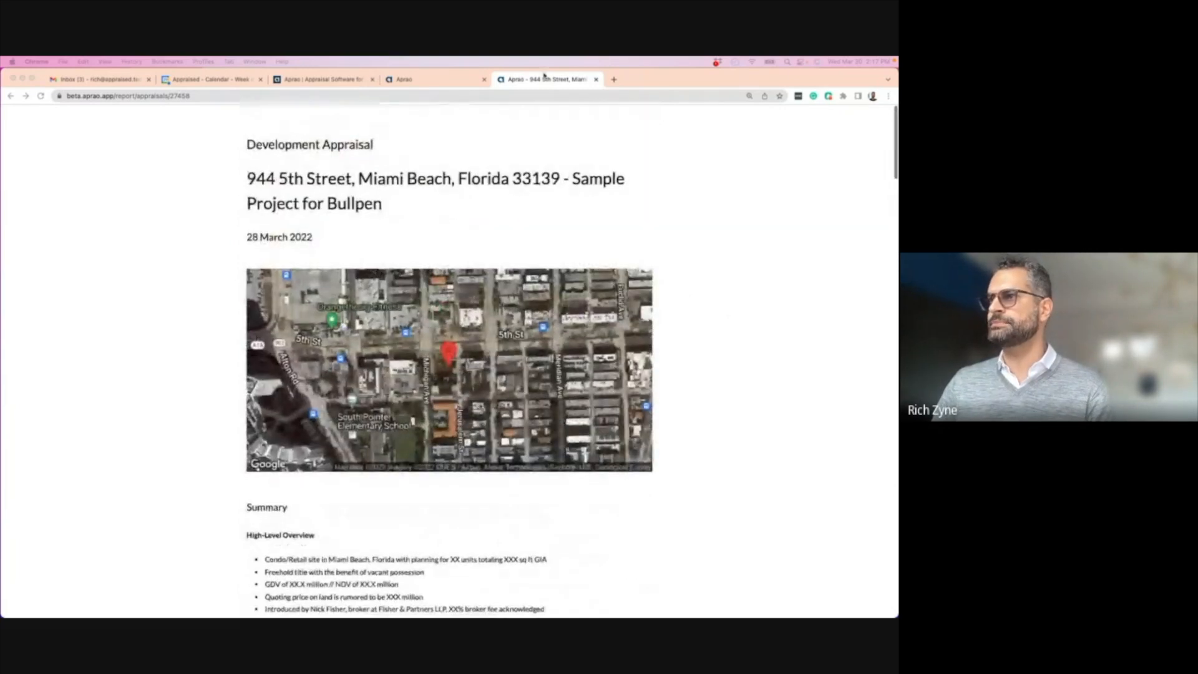
- Return to the appraisal editor and move from the Revenue inputs to the Cashflow tables
left_click(431, 79)
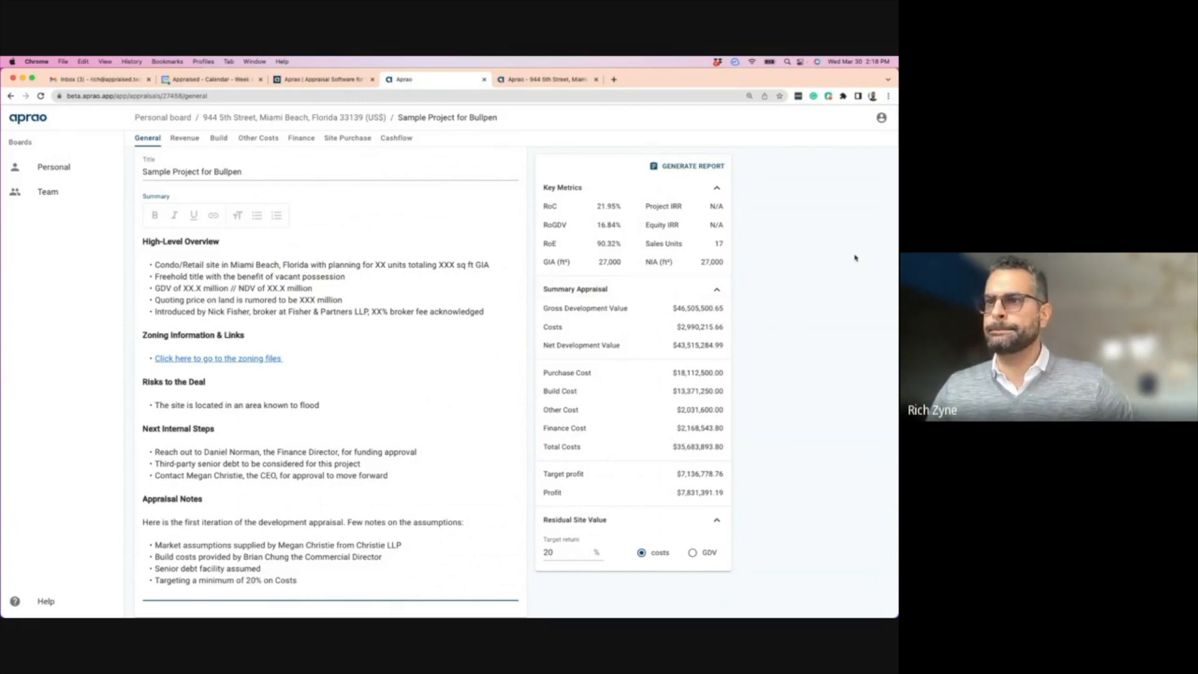
left_click(186, 139)
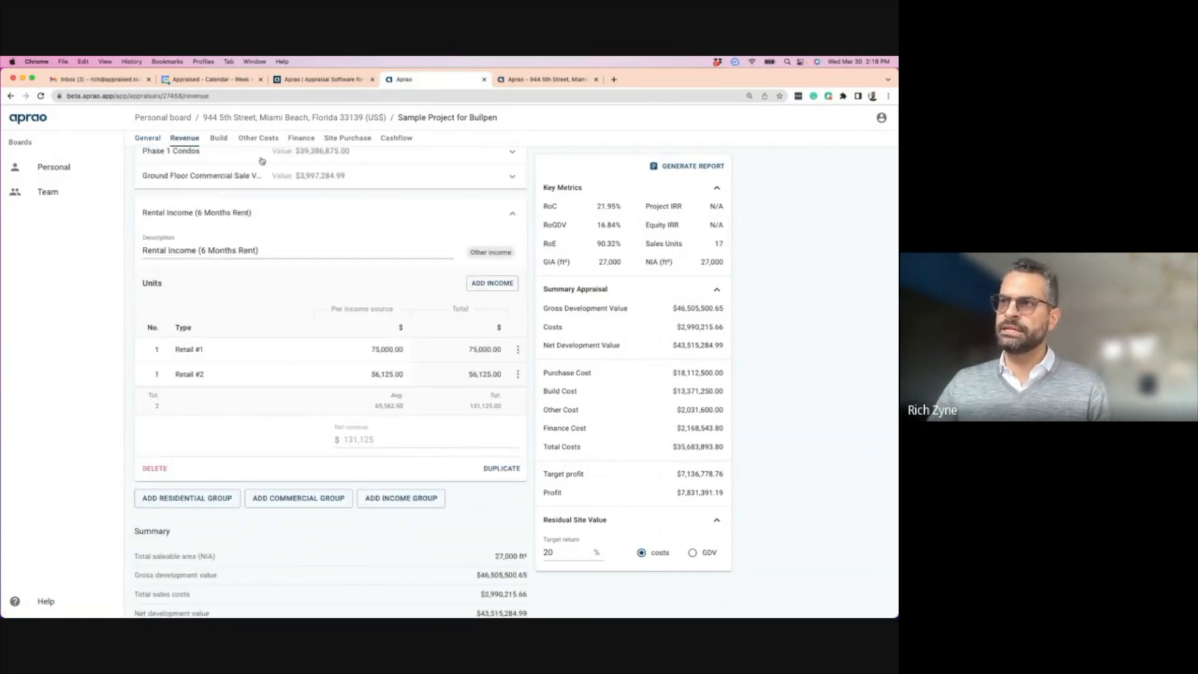
left_click(399, 140)
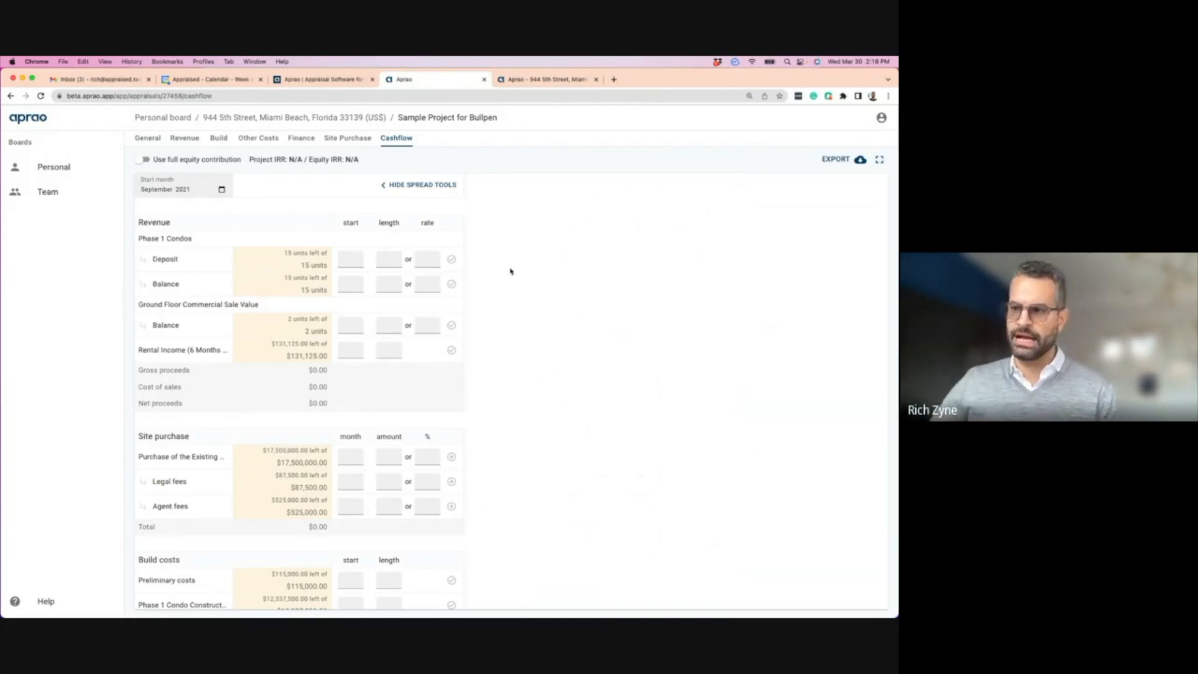
- Return from the cashflow to the Revenue page and collapse the Rental Income (6 Months Rent) group
scroll(240, 357, "down", 15)
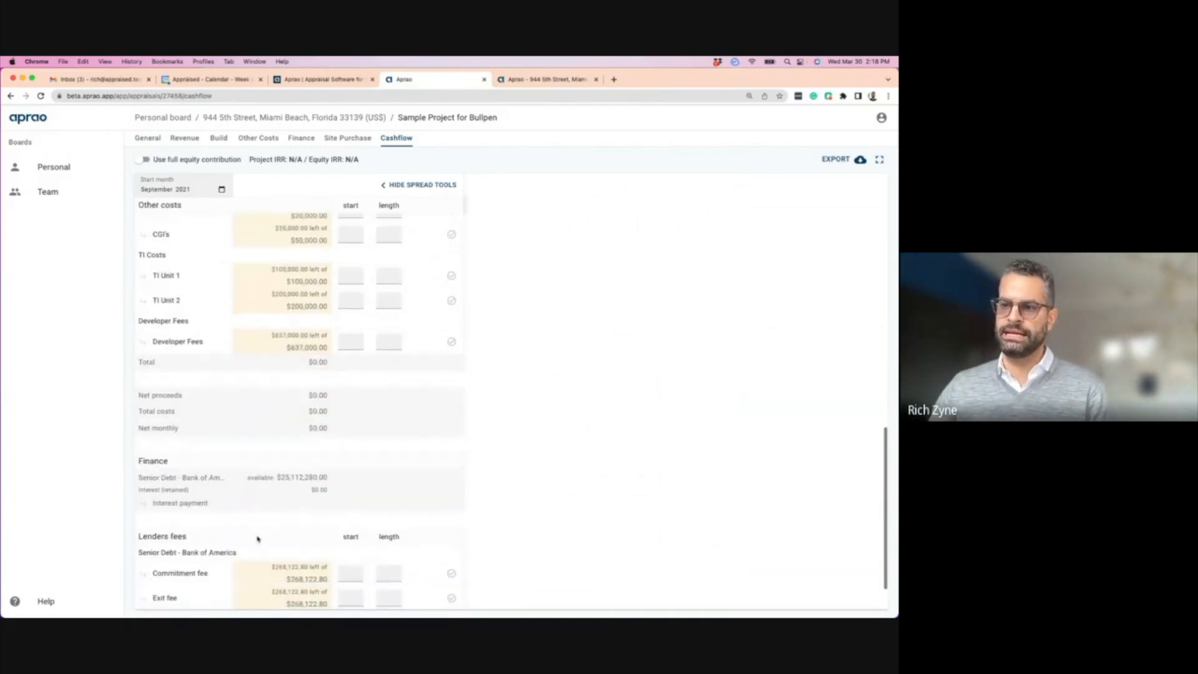
scroll(281, 480, "down", 2)
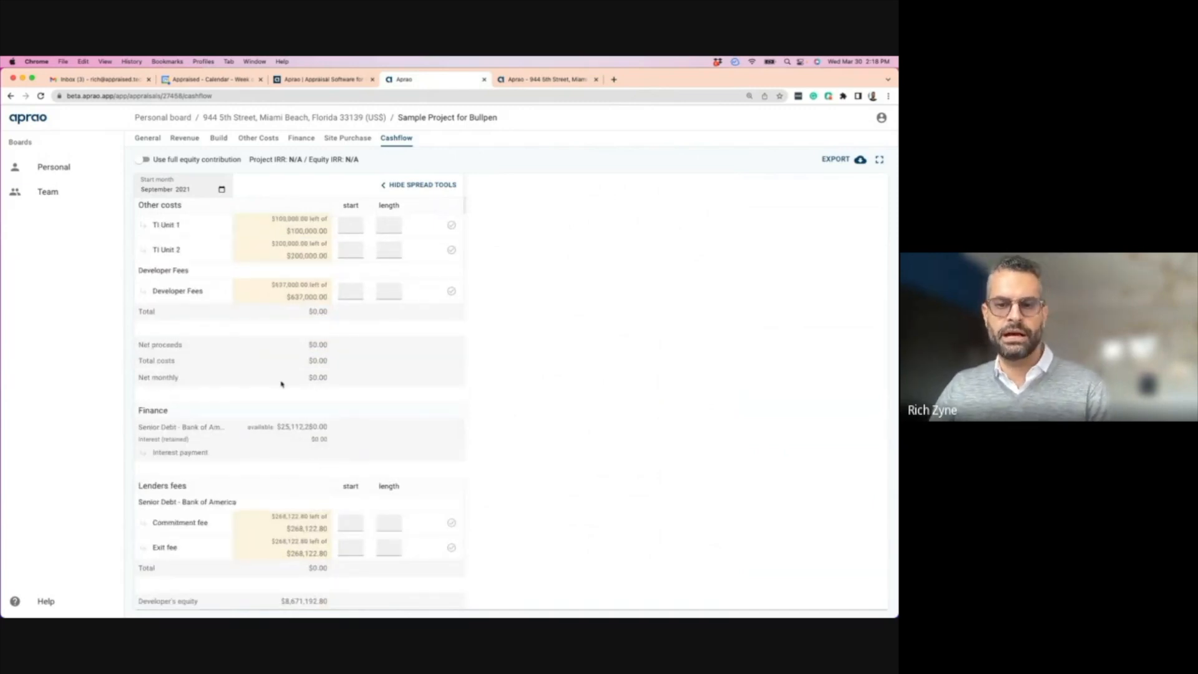
scroll(279, 385, "up", 17)
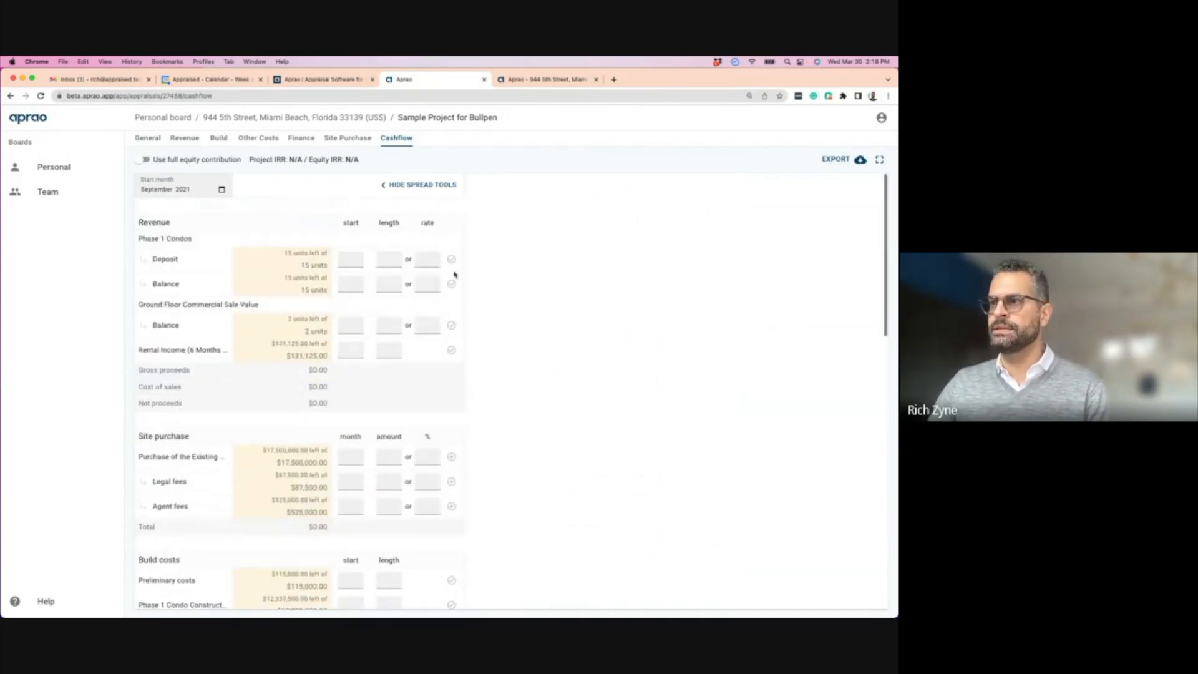
left_click(183, 139)
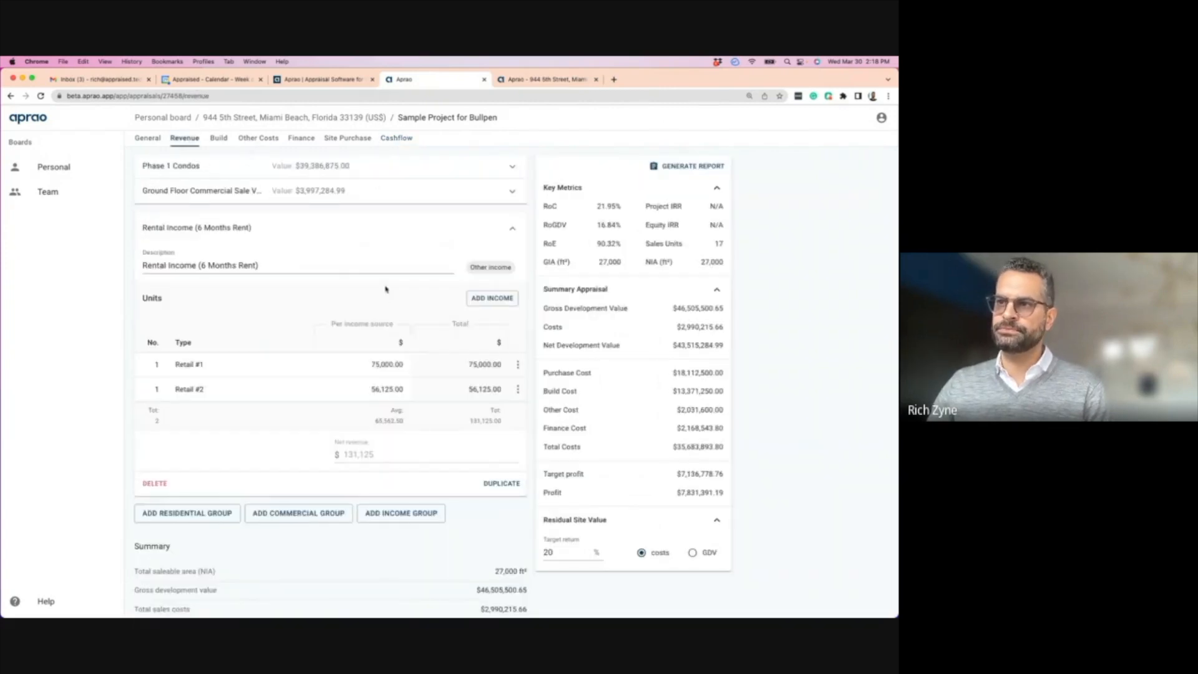
left_click(514, 231)
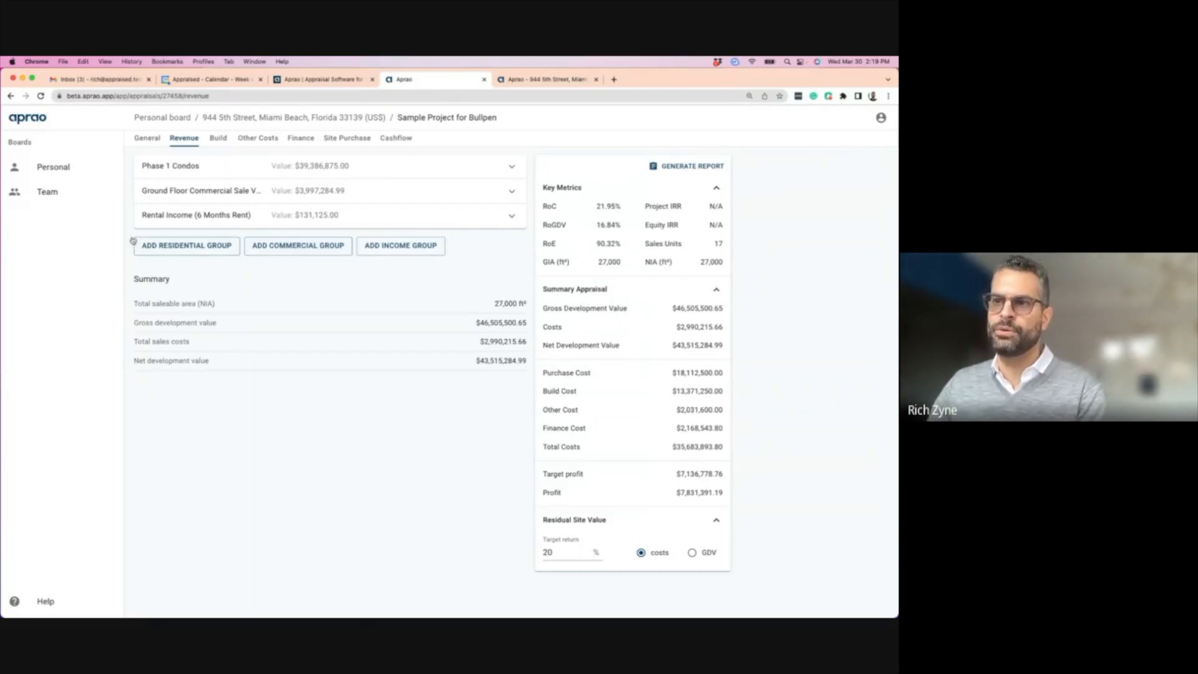
left_click(401, 249)
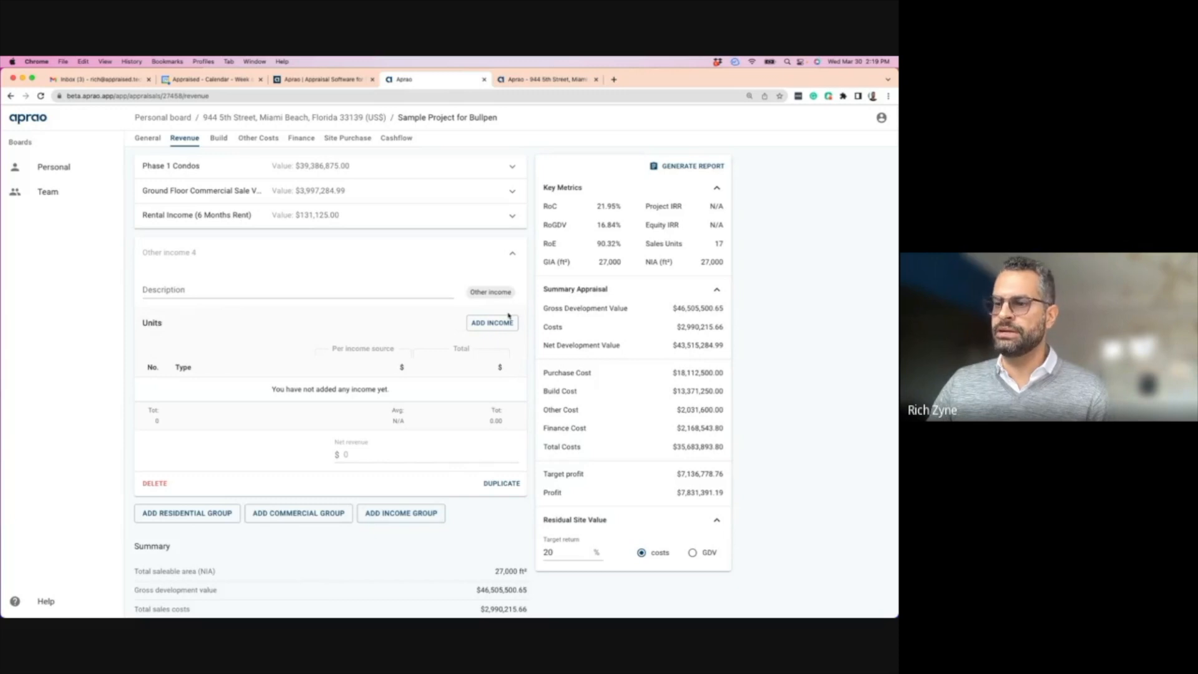
left_click(157, 483)
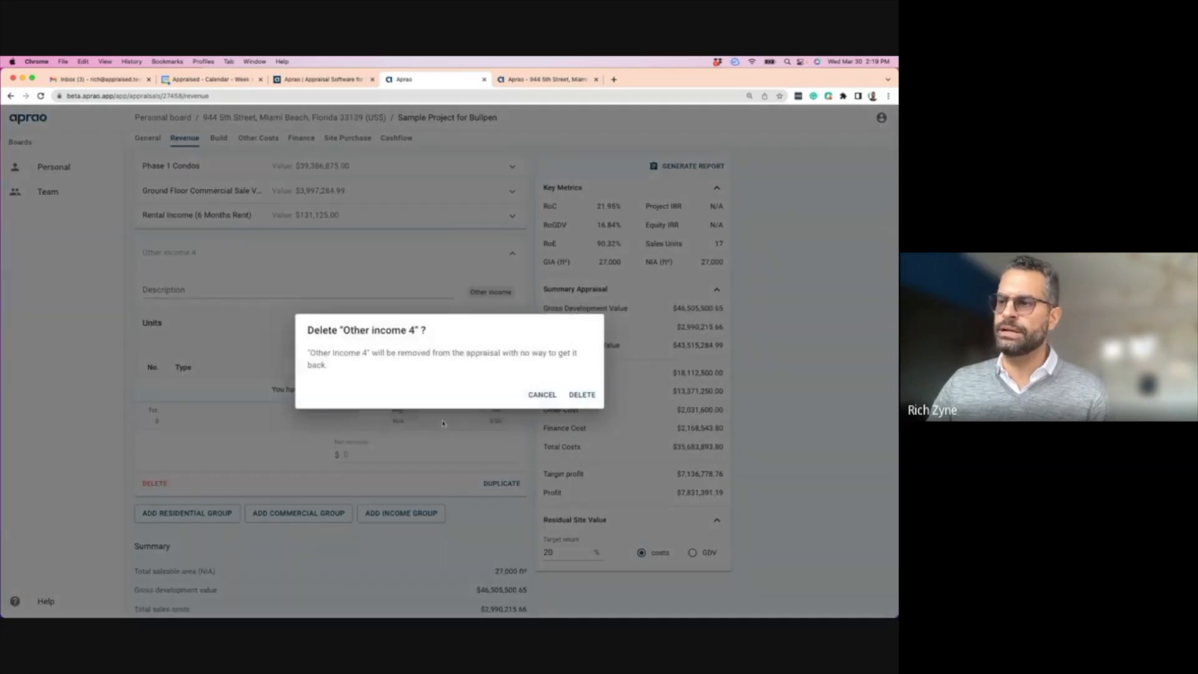
left_click(576, 397)
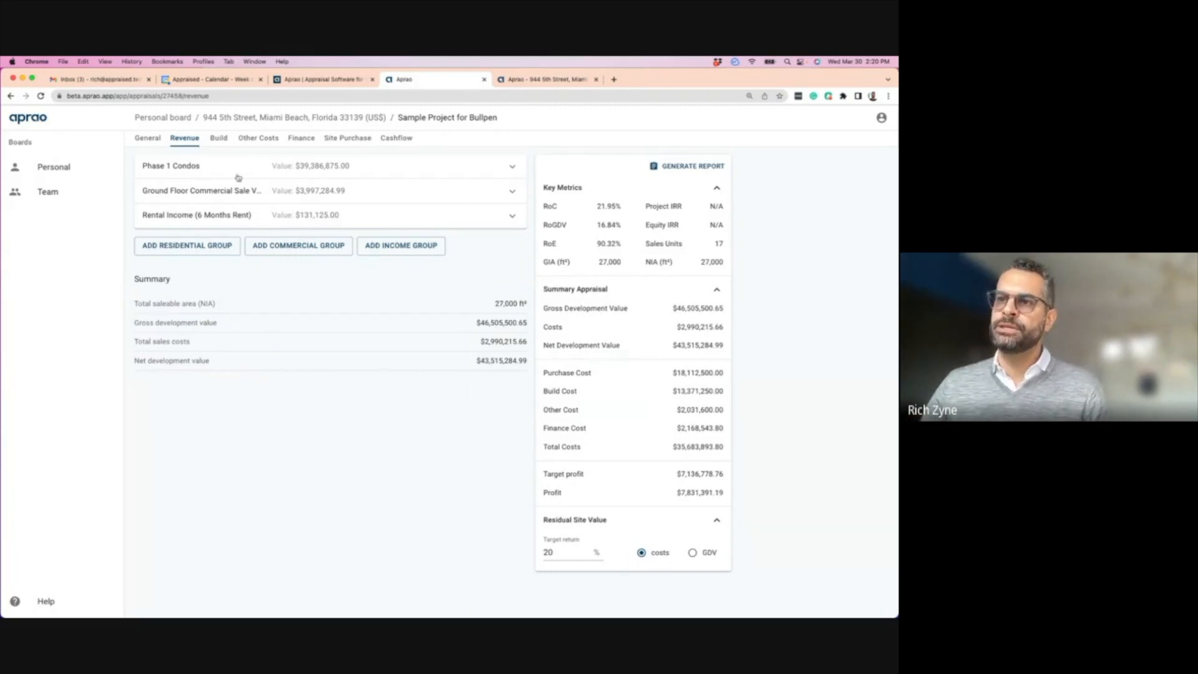
- Expand Phase 1 Condos and open the add-unit form, then cancel it without adding units
left_click(217, 173)
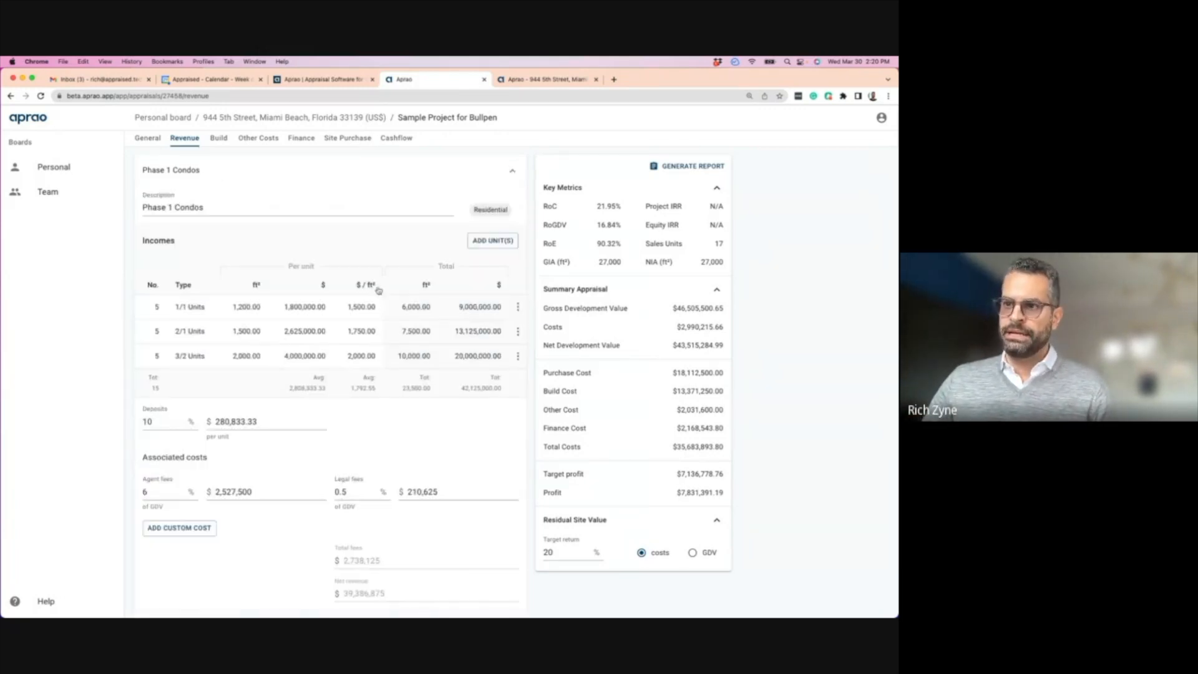
left_click(251, 174)
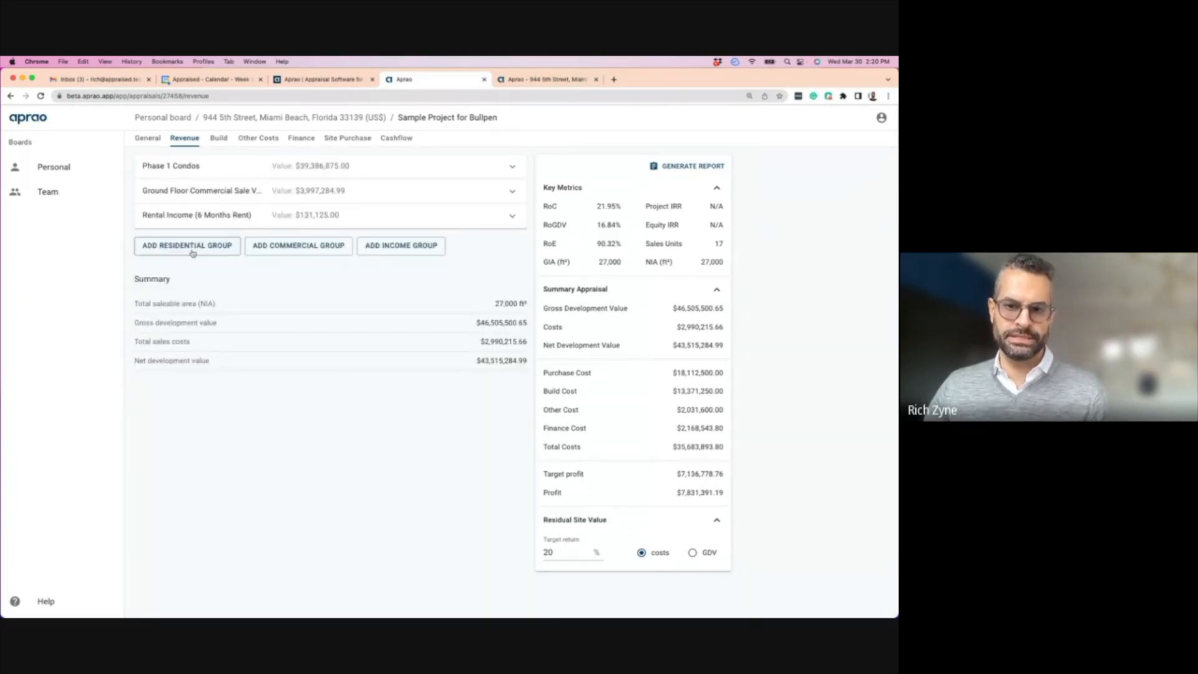
left_click(204, 169)
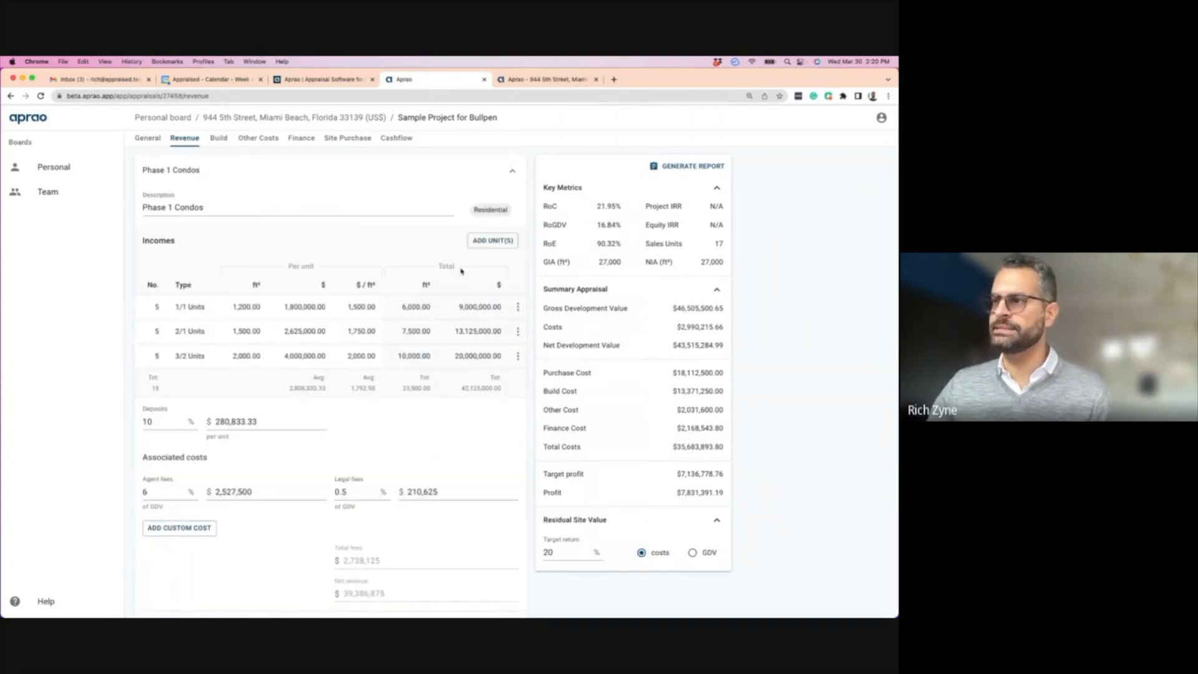
left_click(490, 240)
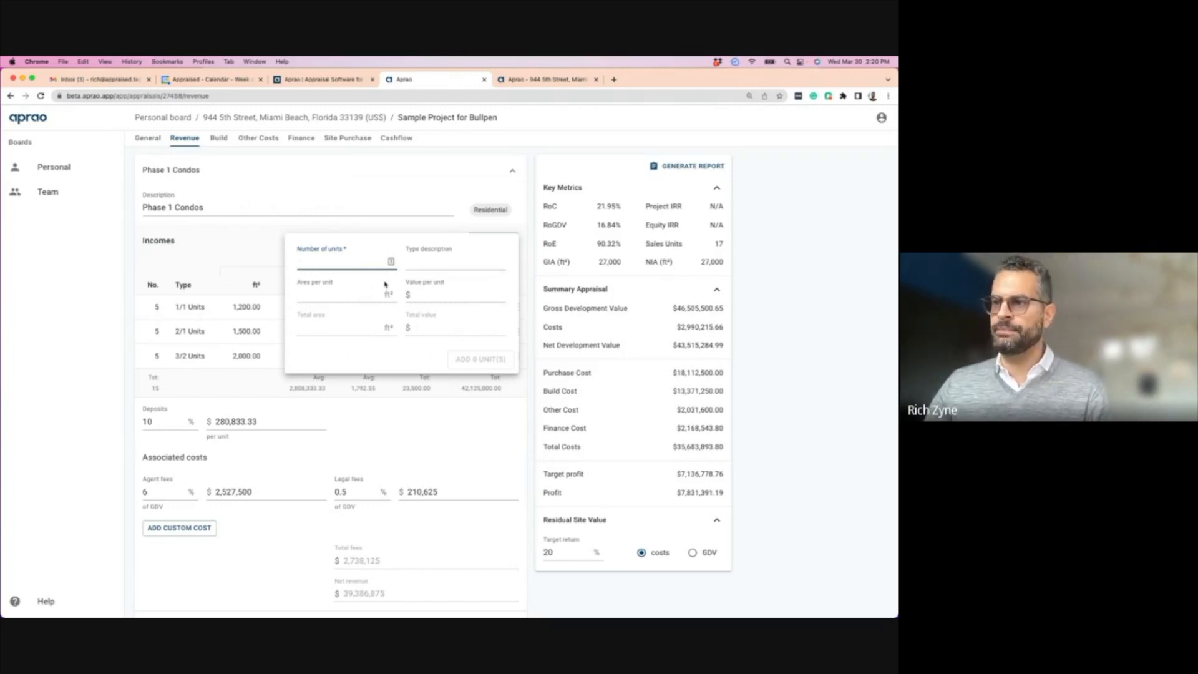
key("Escape")
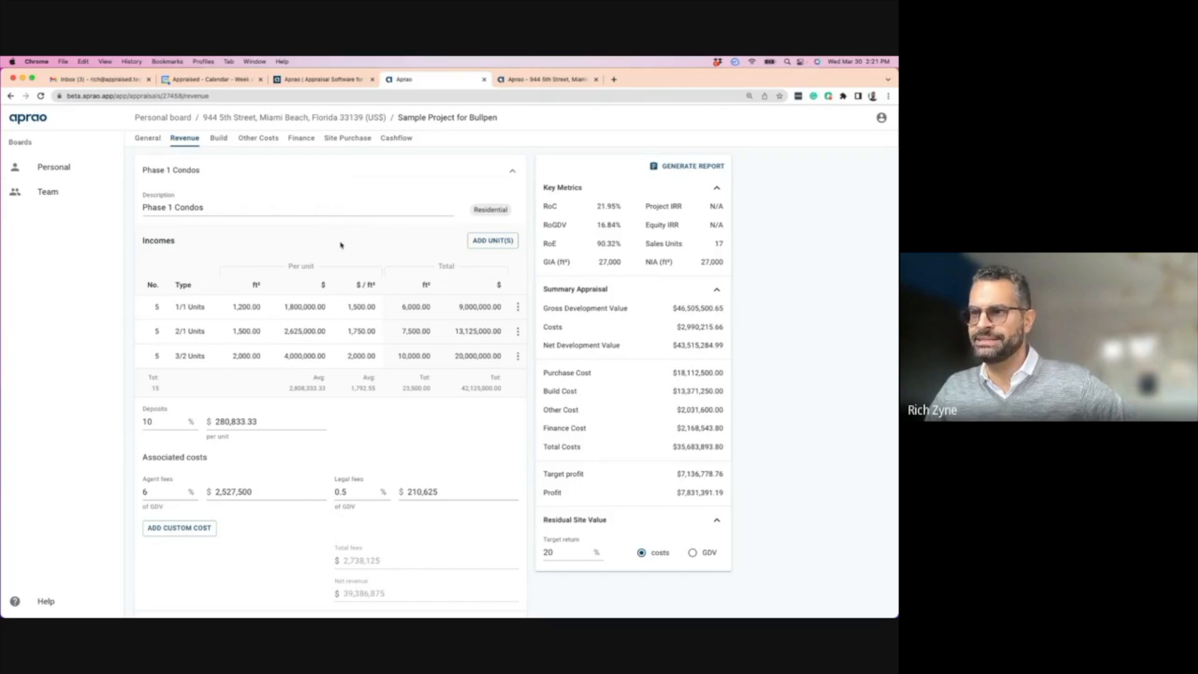
scroll(324, 253, "down", 2)
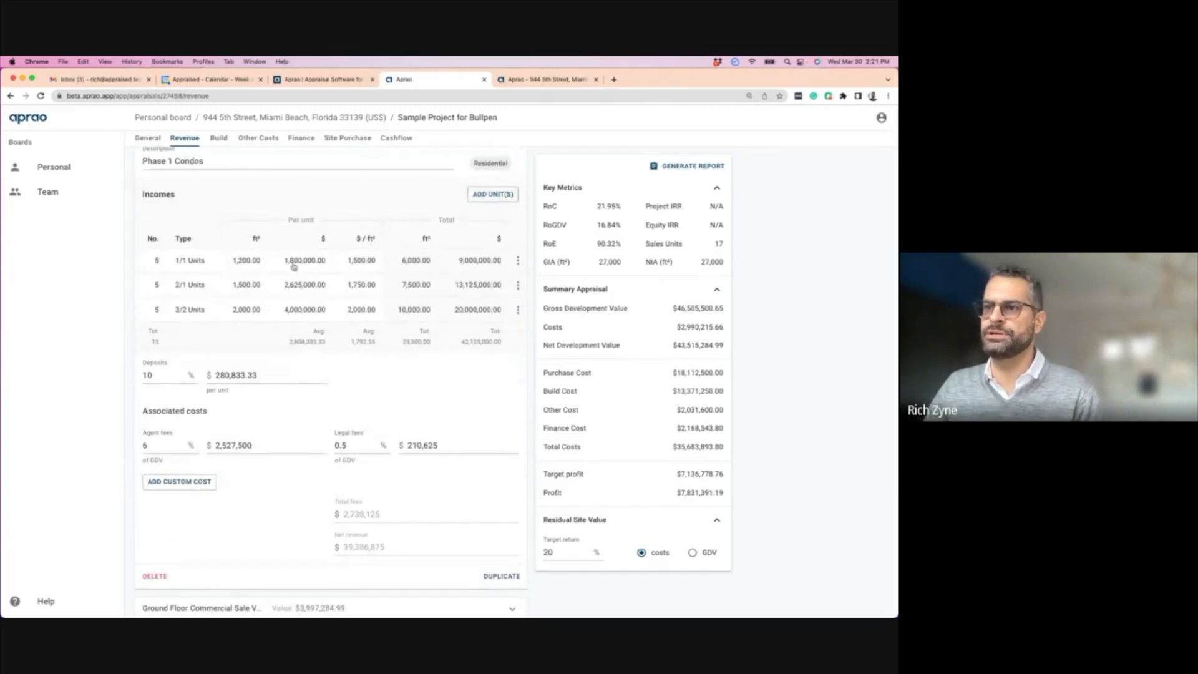
left_click(242, 263)
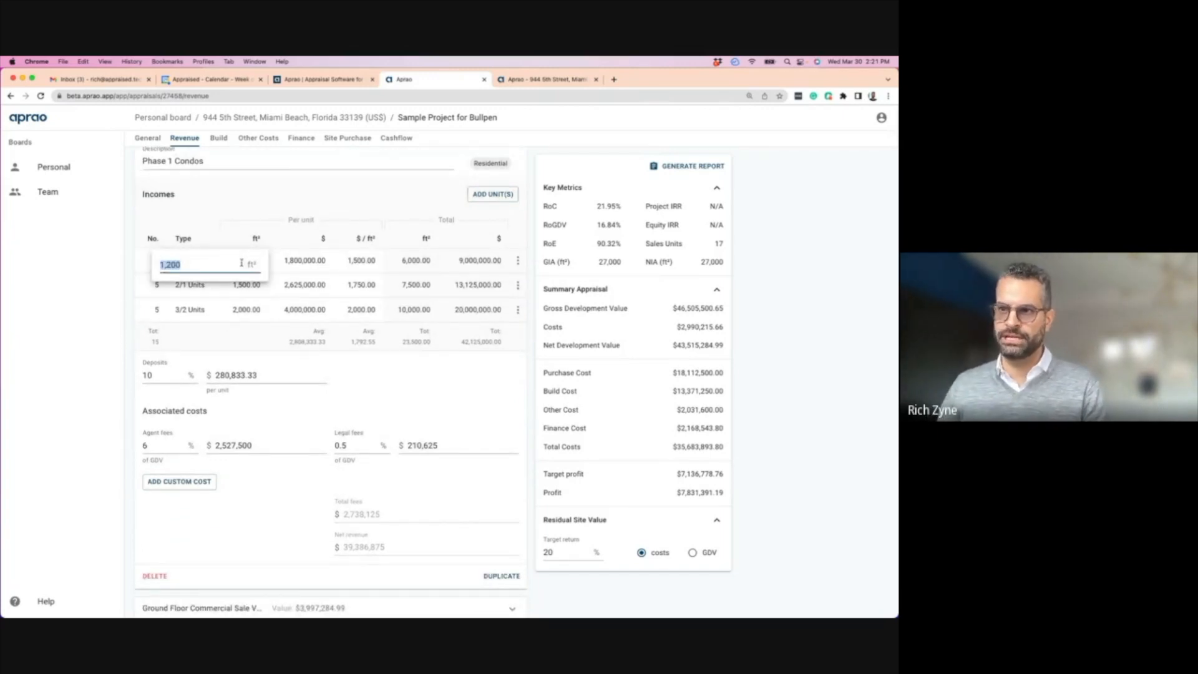
left_click(204, 219)
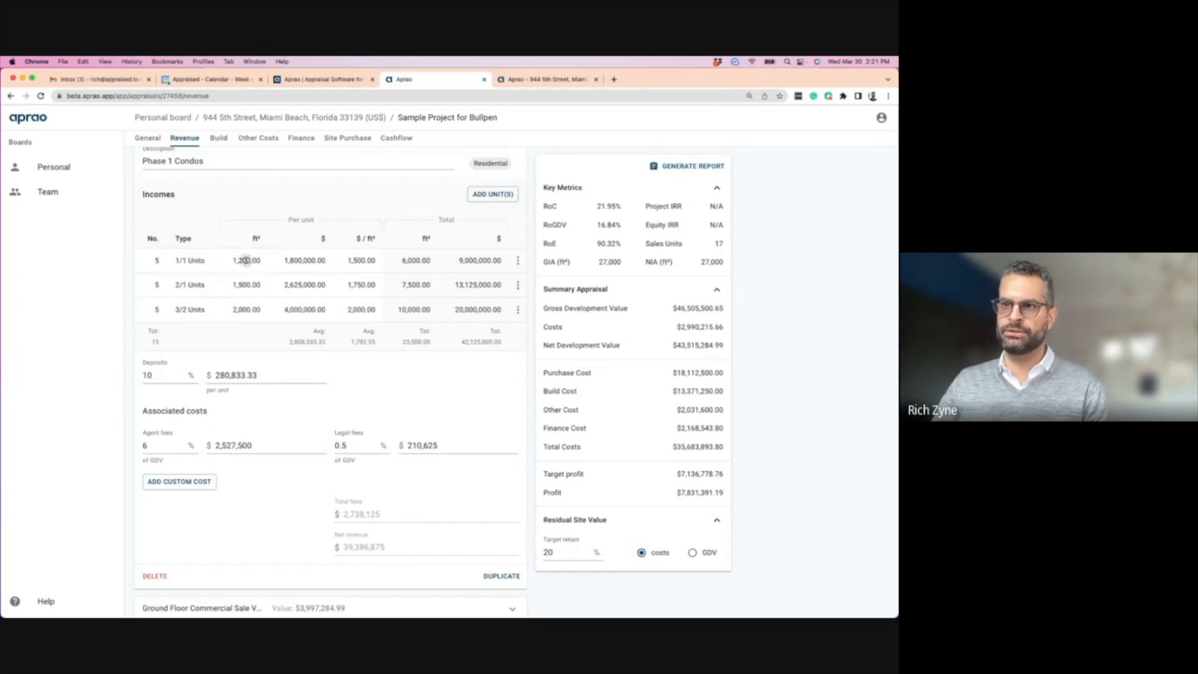
left_click(246, 261)
type("1000")
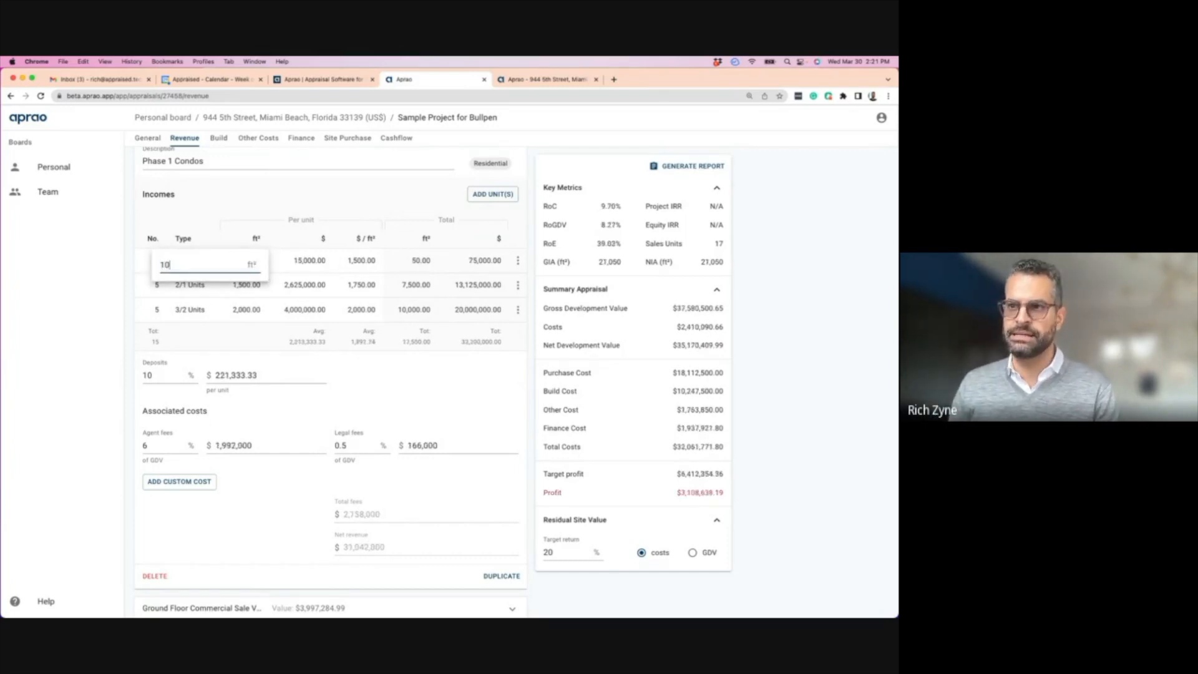
left_click(209, 206)
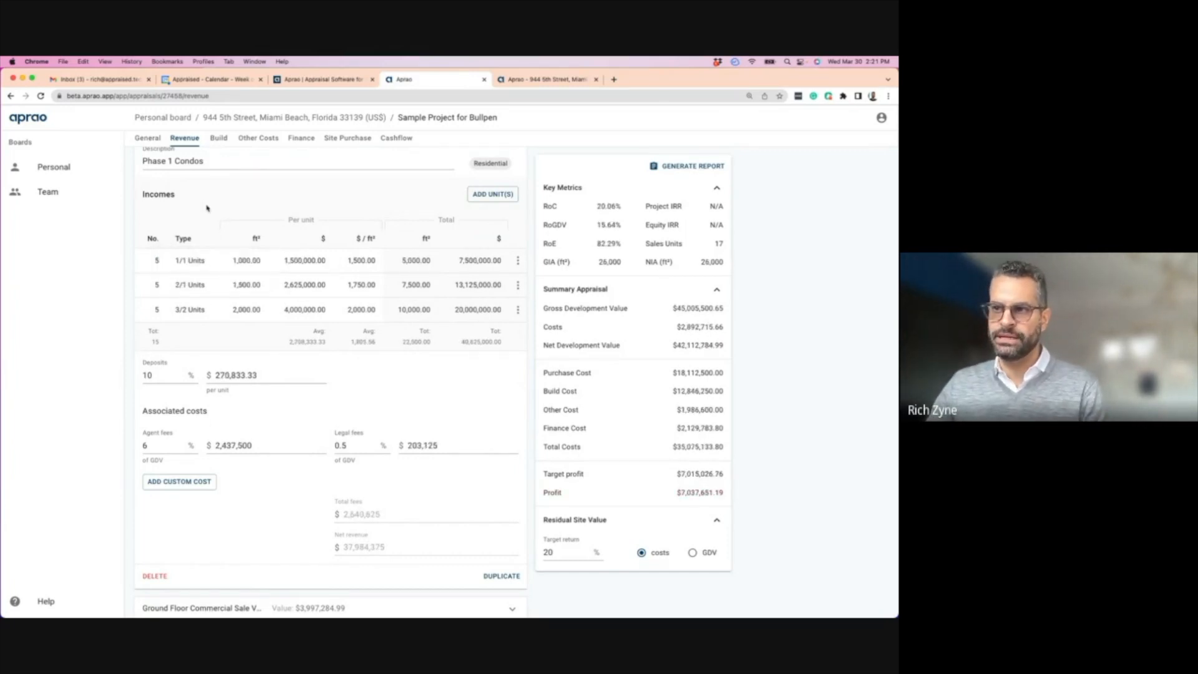
left_click(248, 264)
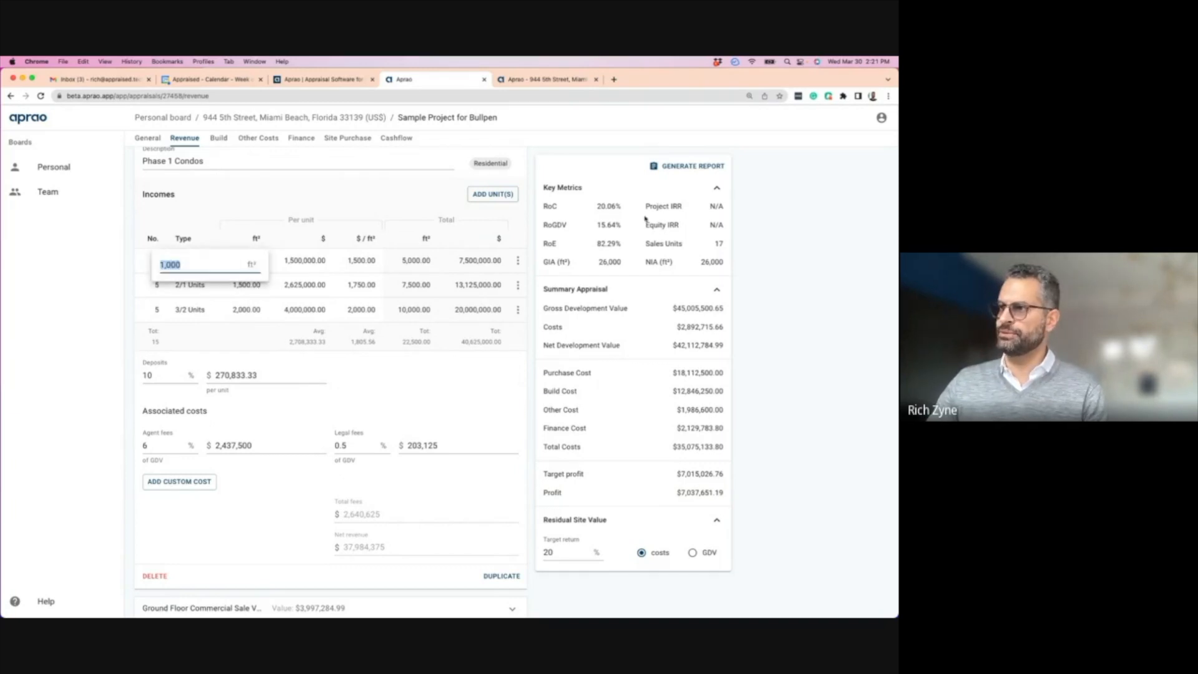
type("1,200")
left_click(226, 213)
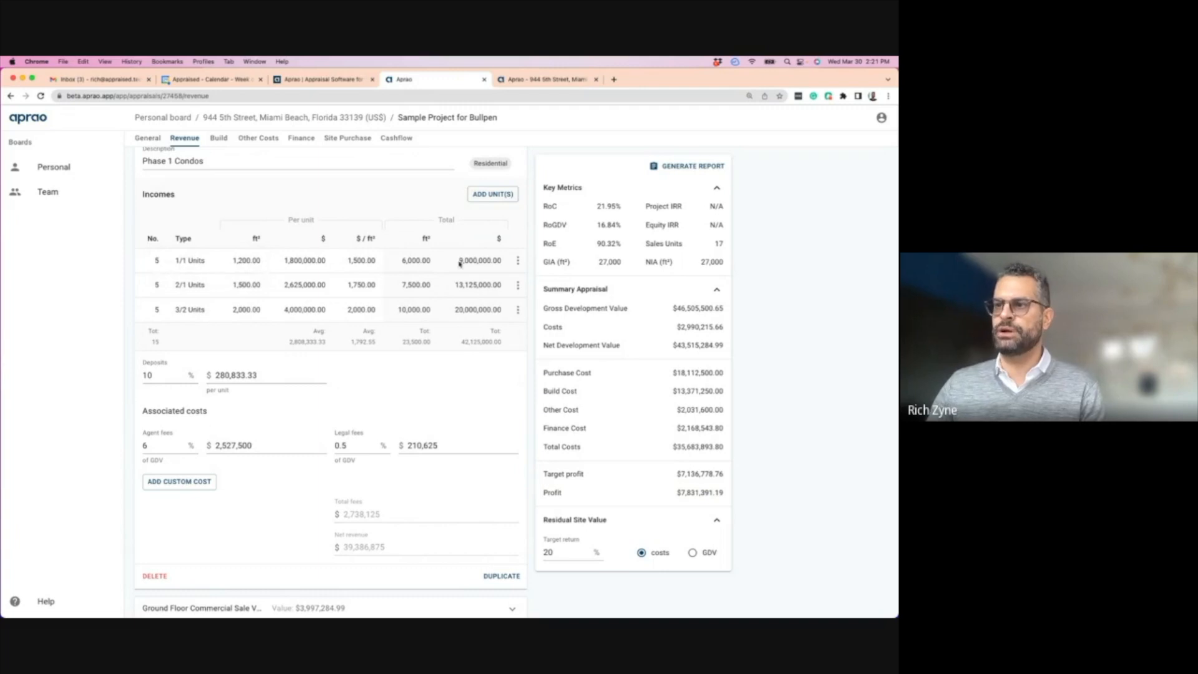
left_click(253, 261)
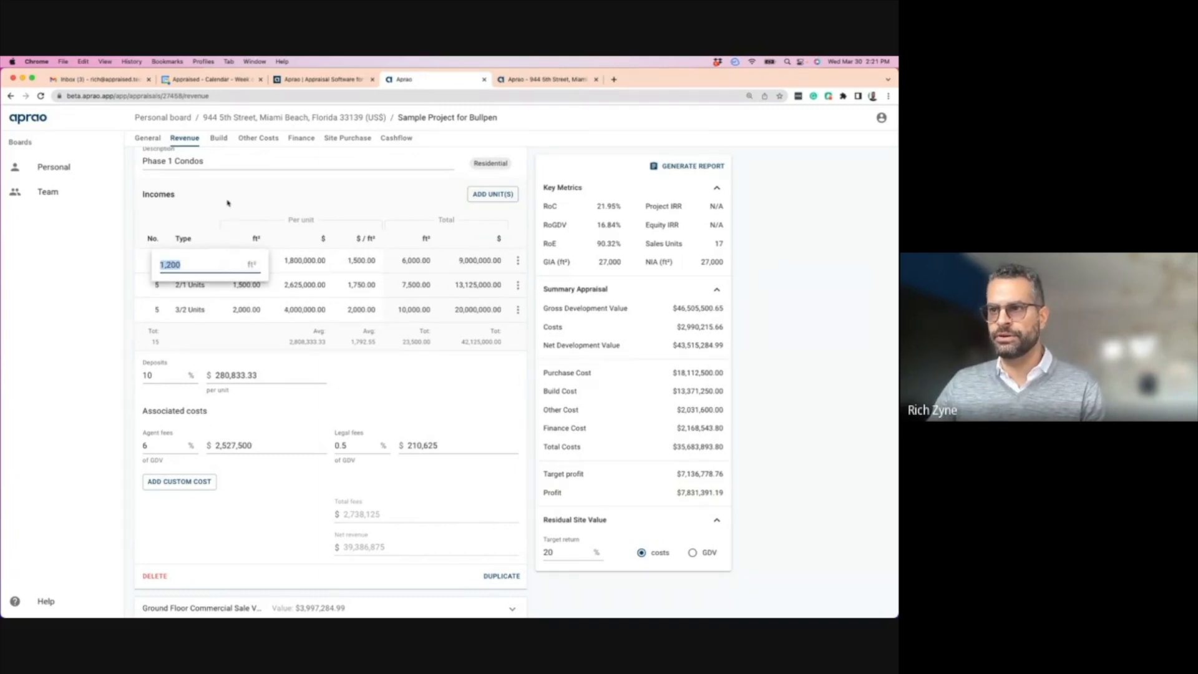
left_click(226, 200)
left_click(302, 262)
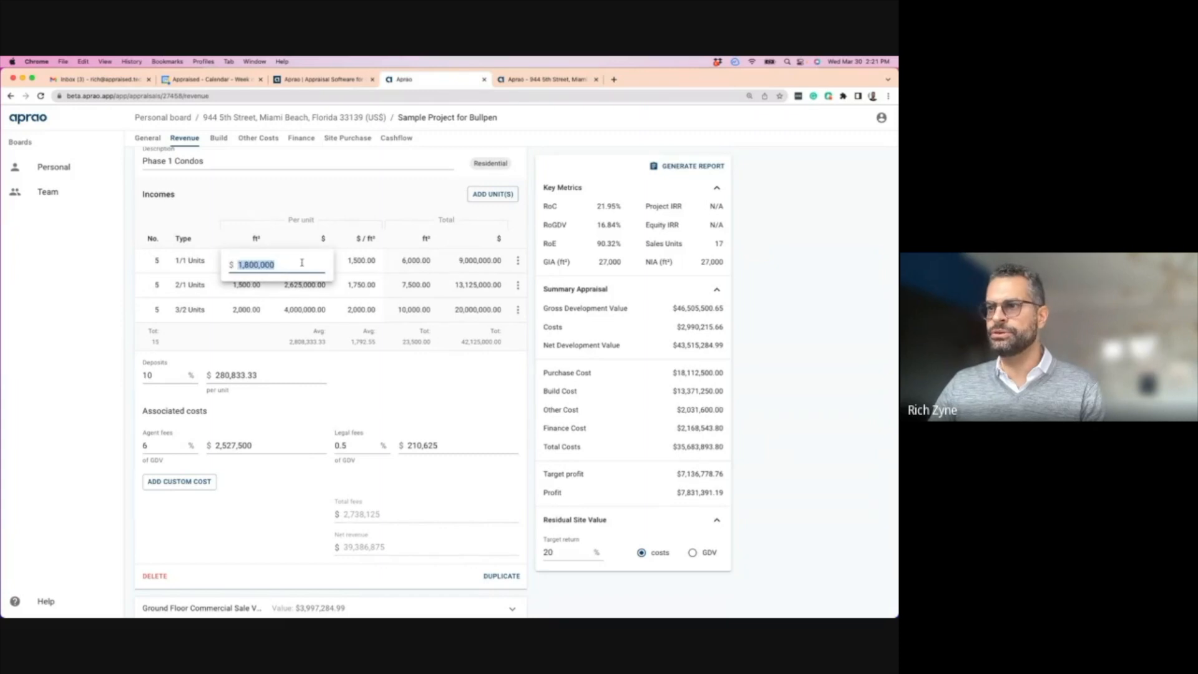
left_click(378, 262)
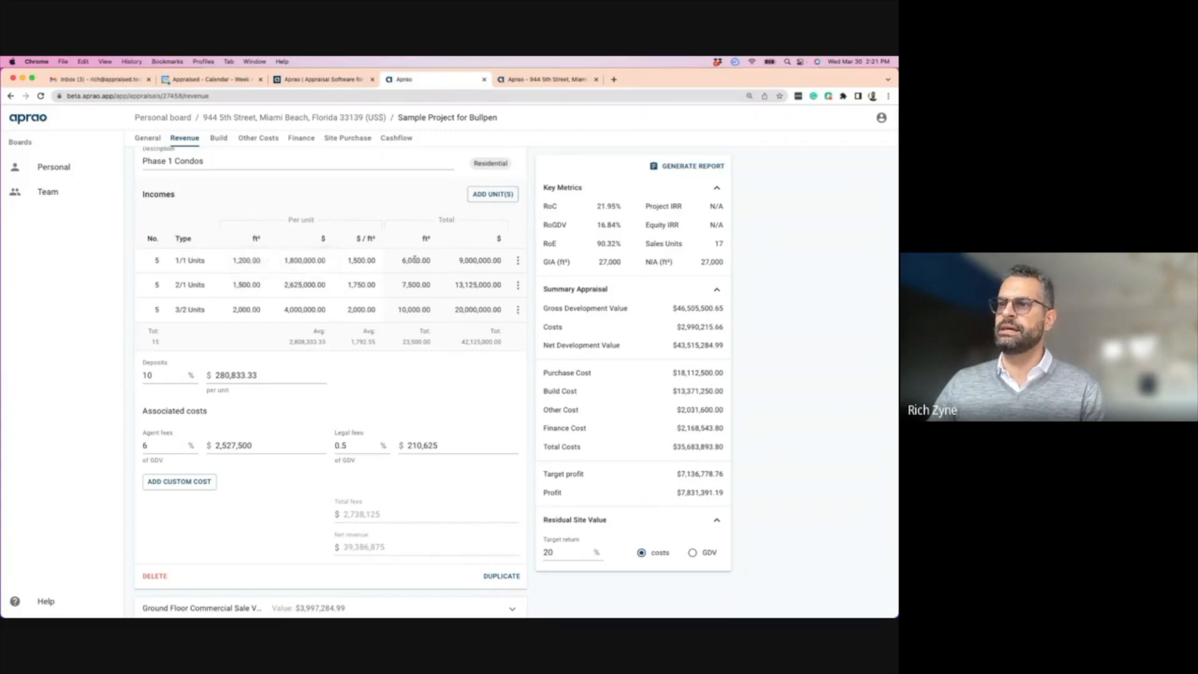
left_click(362, 262)
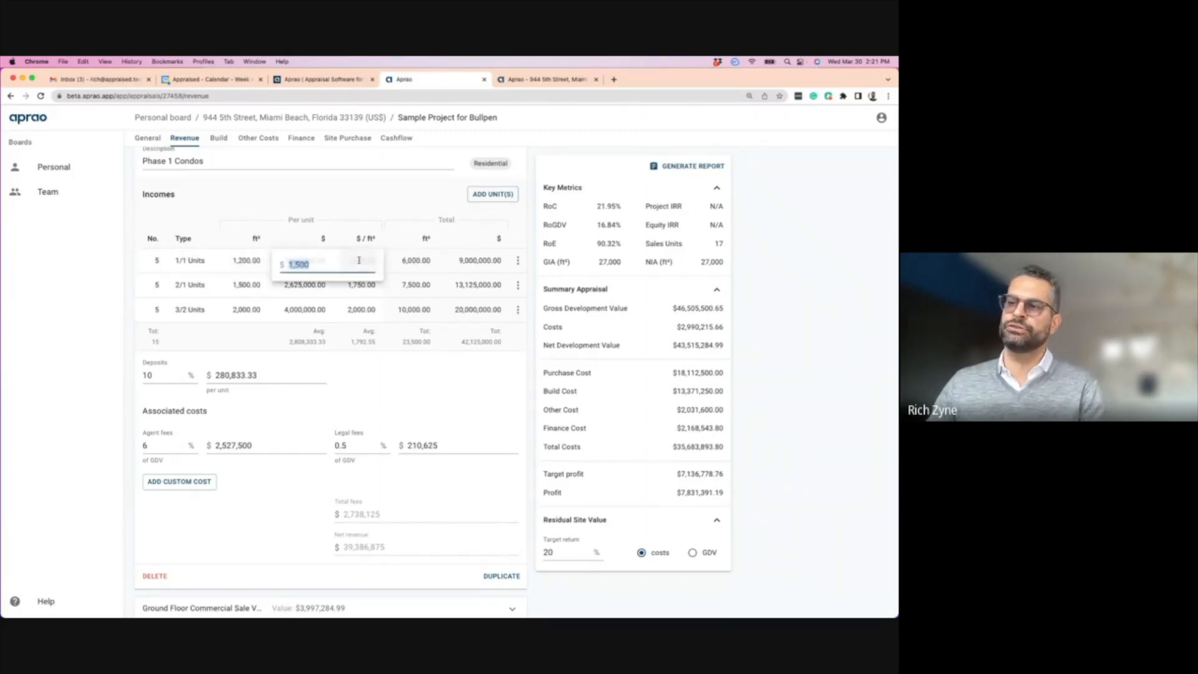
left_click(269, 262)
left_click(192, 261)
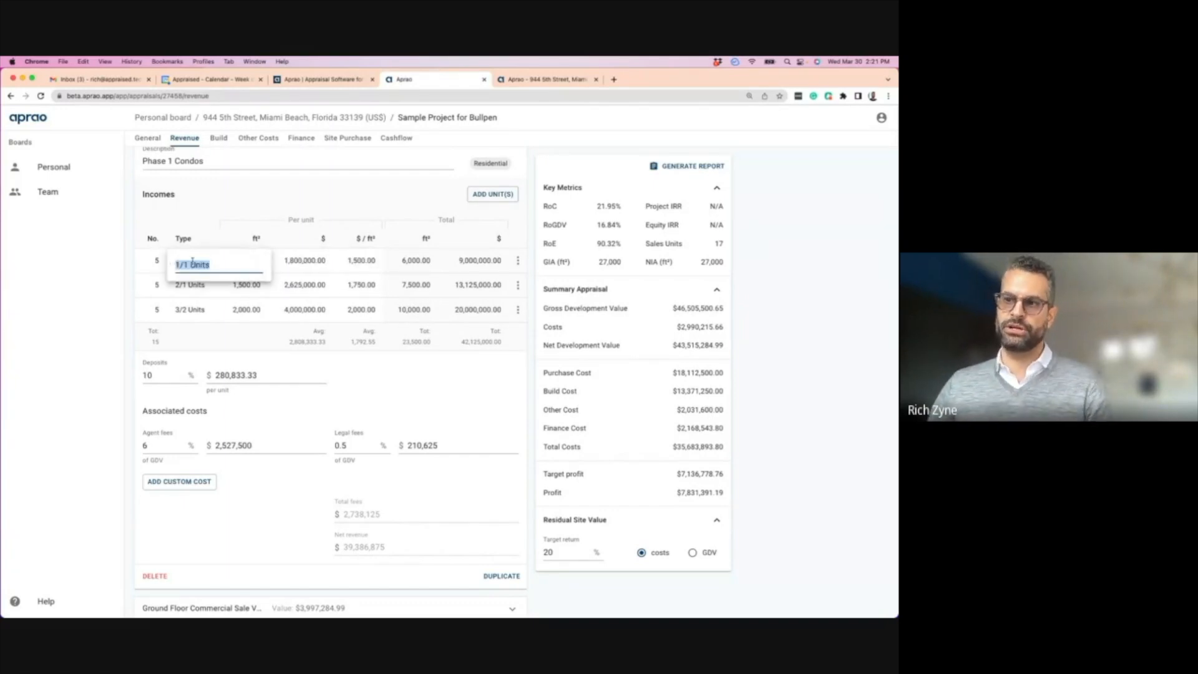
left_click(244, 219)
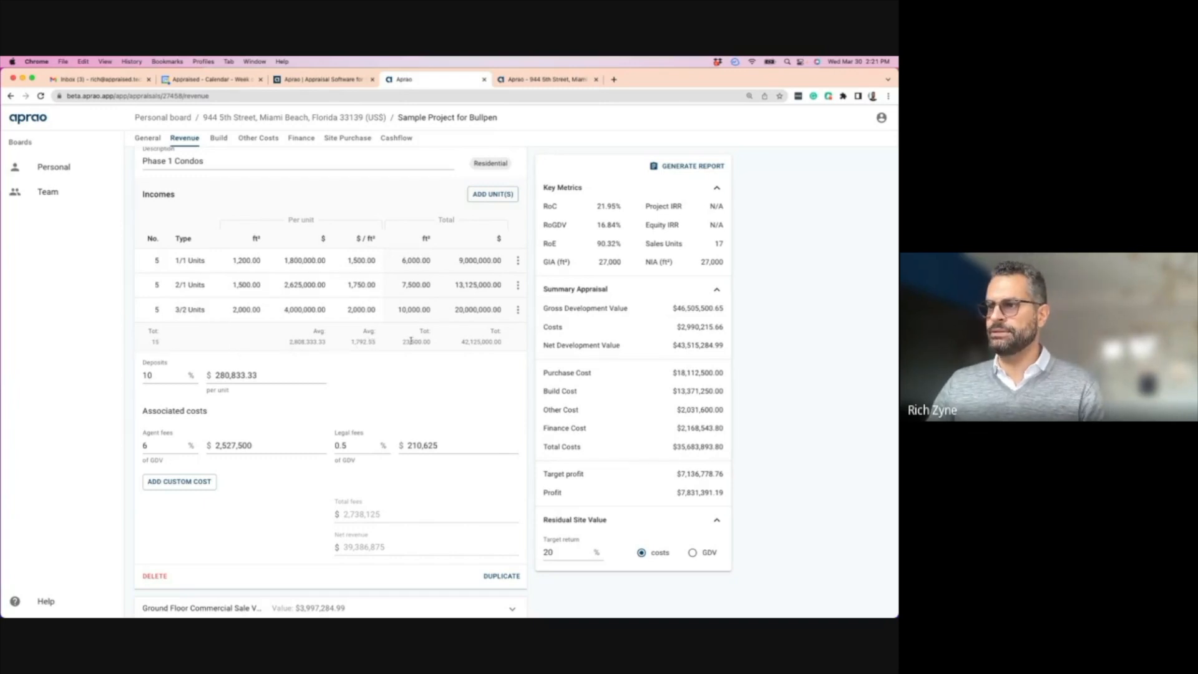
left_click_drag(461, 342, 499, 341)
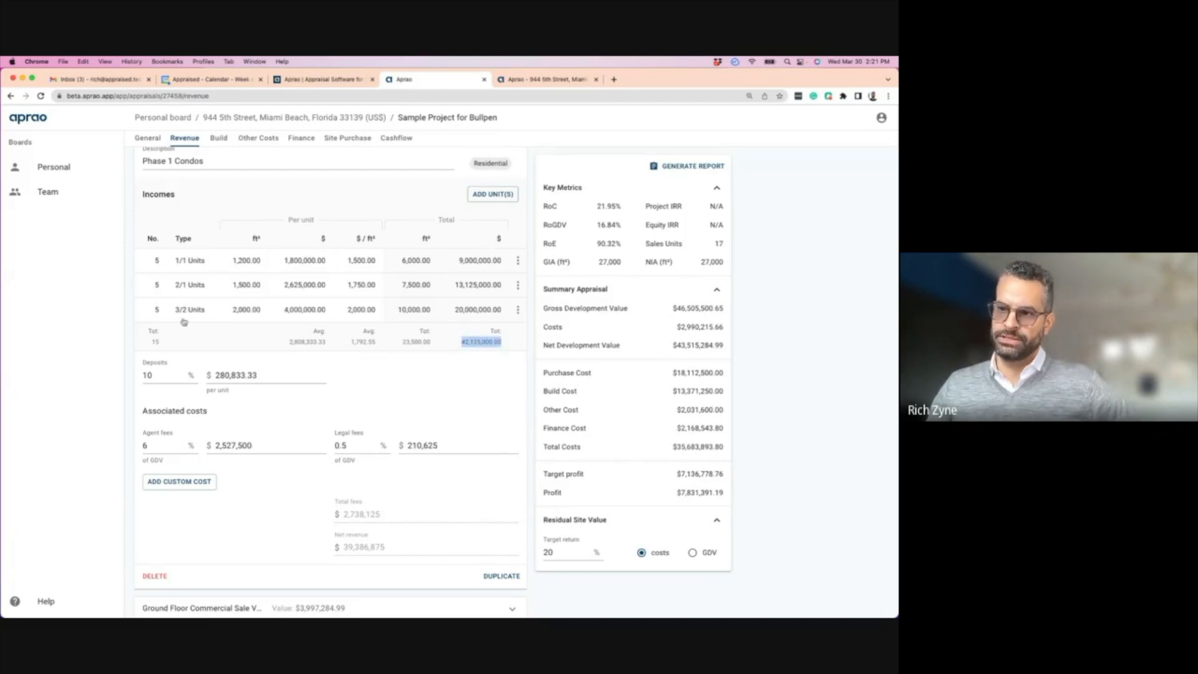
left_click_drag(161, 376, 142, 377)
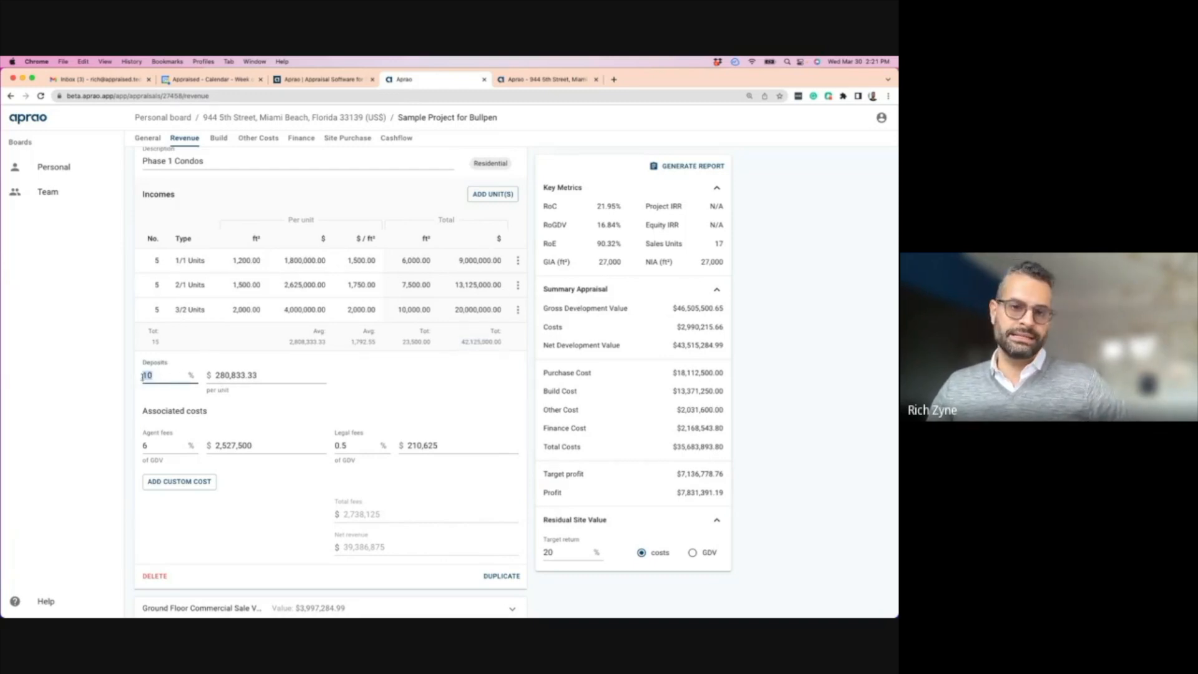
- Inspect the Phase 1 Condos agent fee and the 0.5% legal fee values
scroll(169, 398, "down", 2)
left_click(144, 377)
left_click_drag(349, 377, 333, 379)
scroll(270, 409, "up", 2)
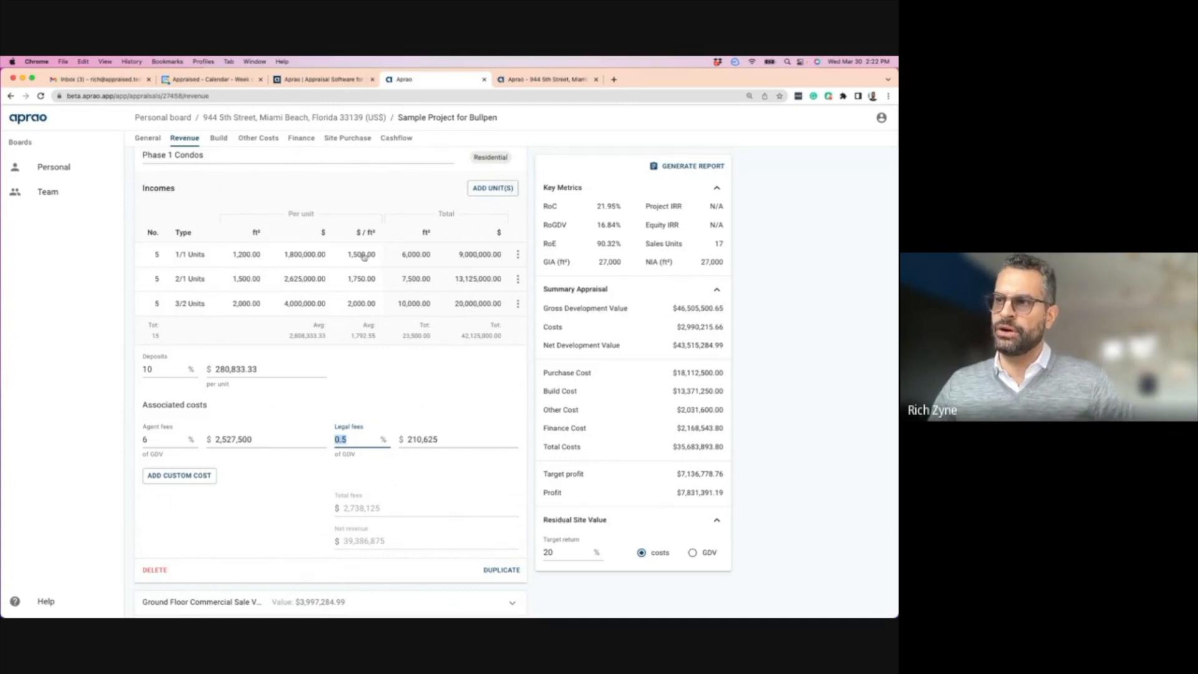
- Open and close the 1/1 Units row options menu, then collapse Phase 1 Condos
left_click(518, 257)
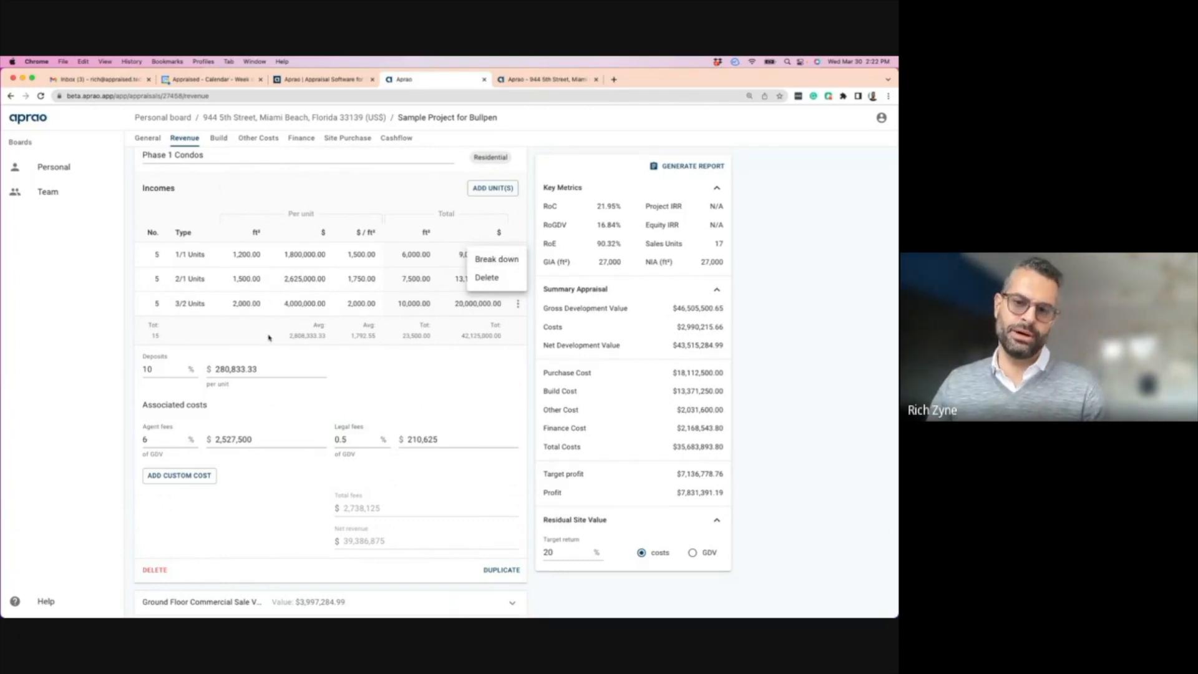
left_click(357, 305)
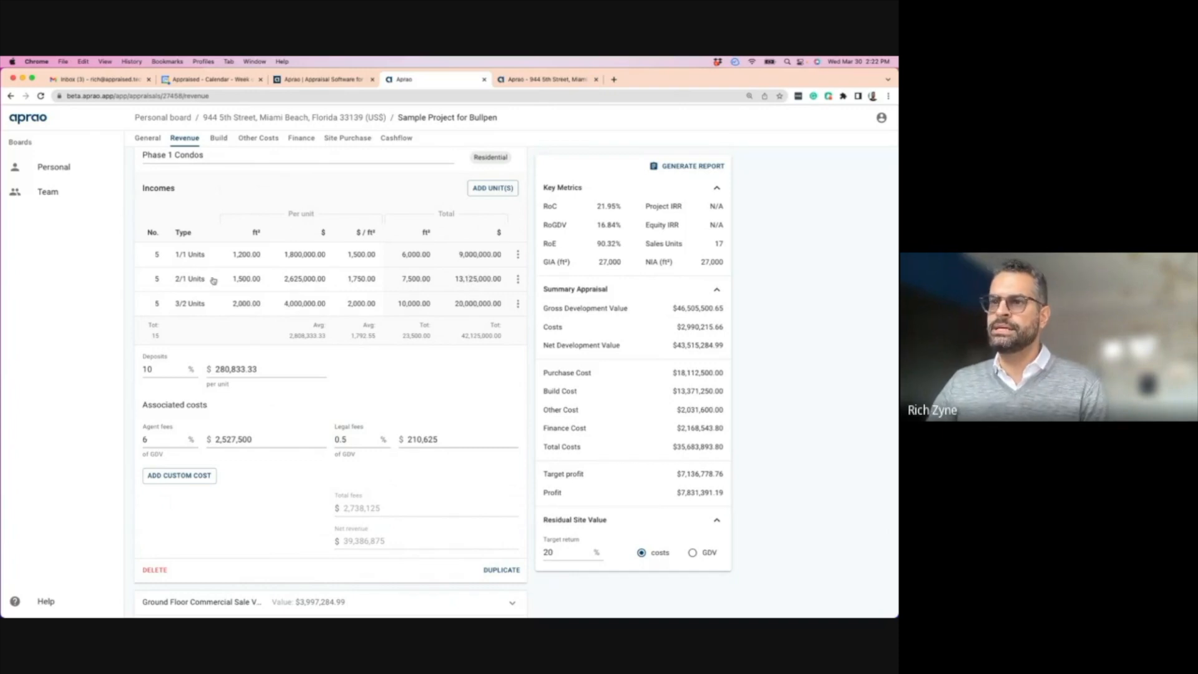
scroll(330, 288, "up", 1)
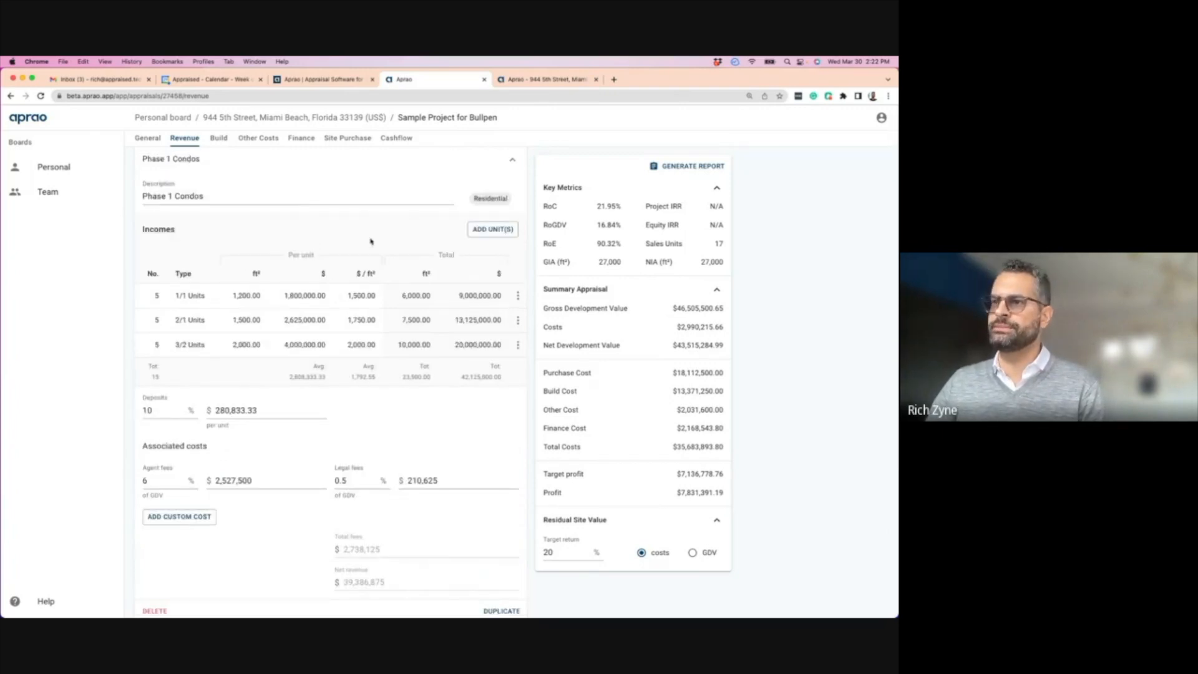
scroll(235, 281, "up", 1)
left_click(512, 175)
- Expand Ground Floor Commercial Sale Value and dismiss its add-units form without adding units
left_click(175, 195)
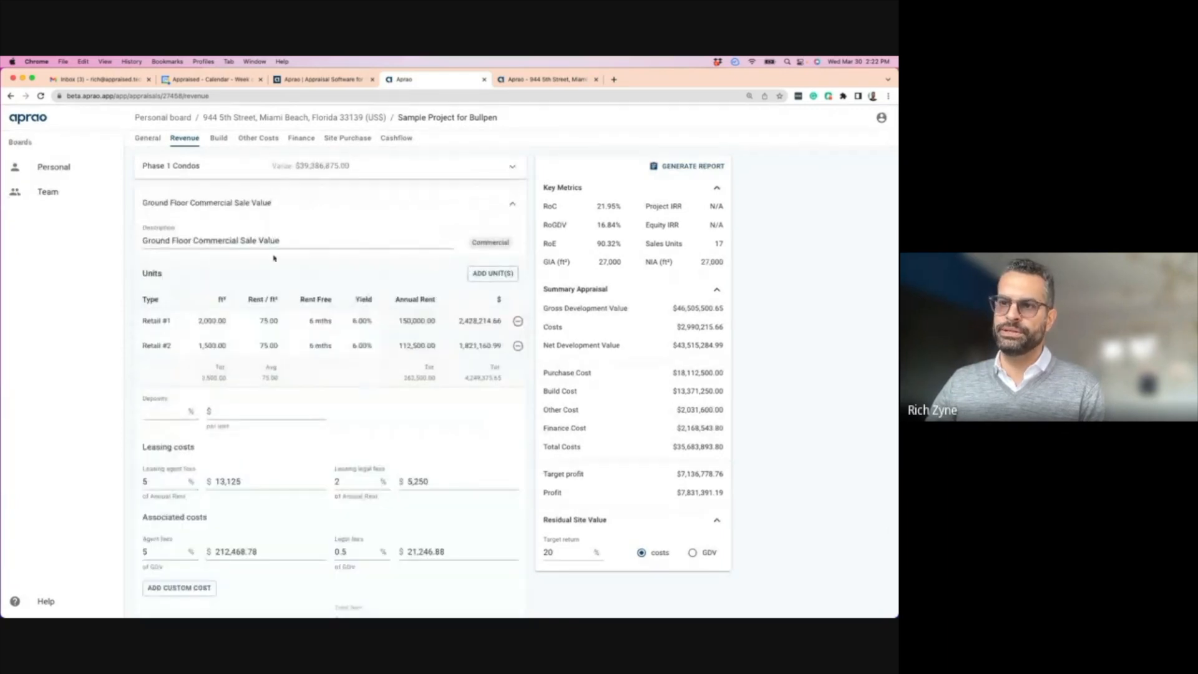
scroll(290, 409, "down", 5)
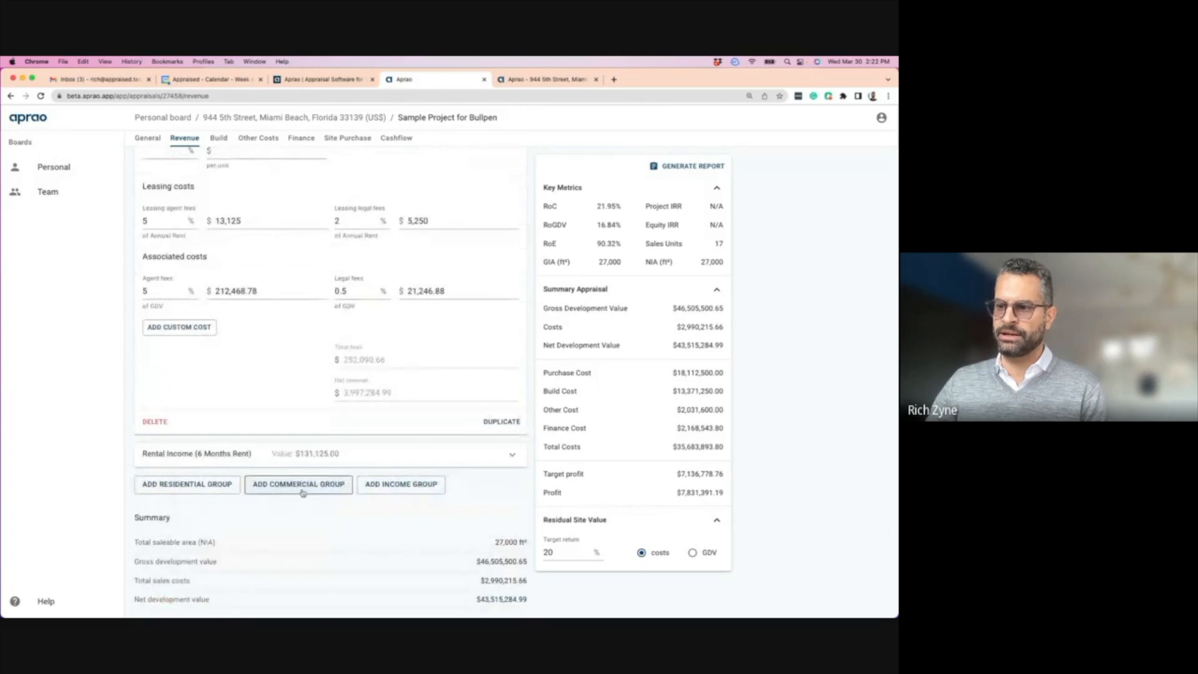
scroll(258, 404, "up", 3)
scroll(258, 403, "up", 3)
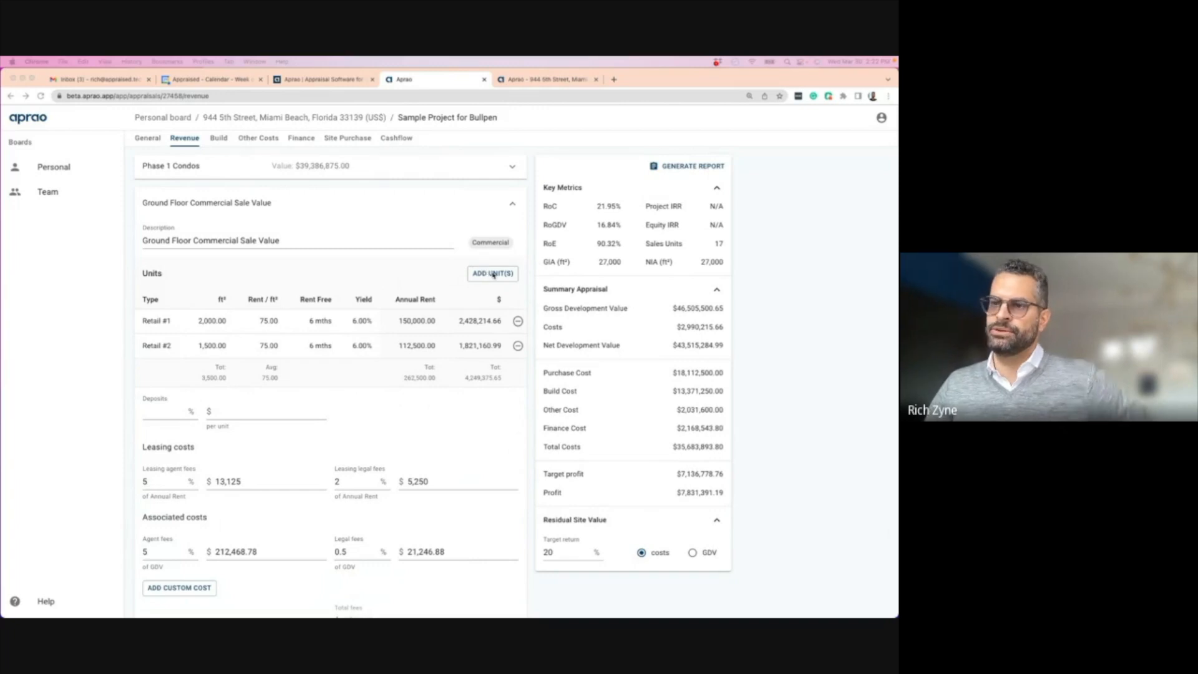
scroll(167, 352, "down", 1)
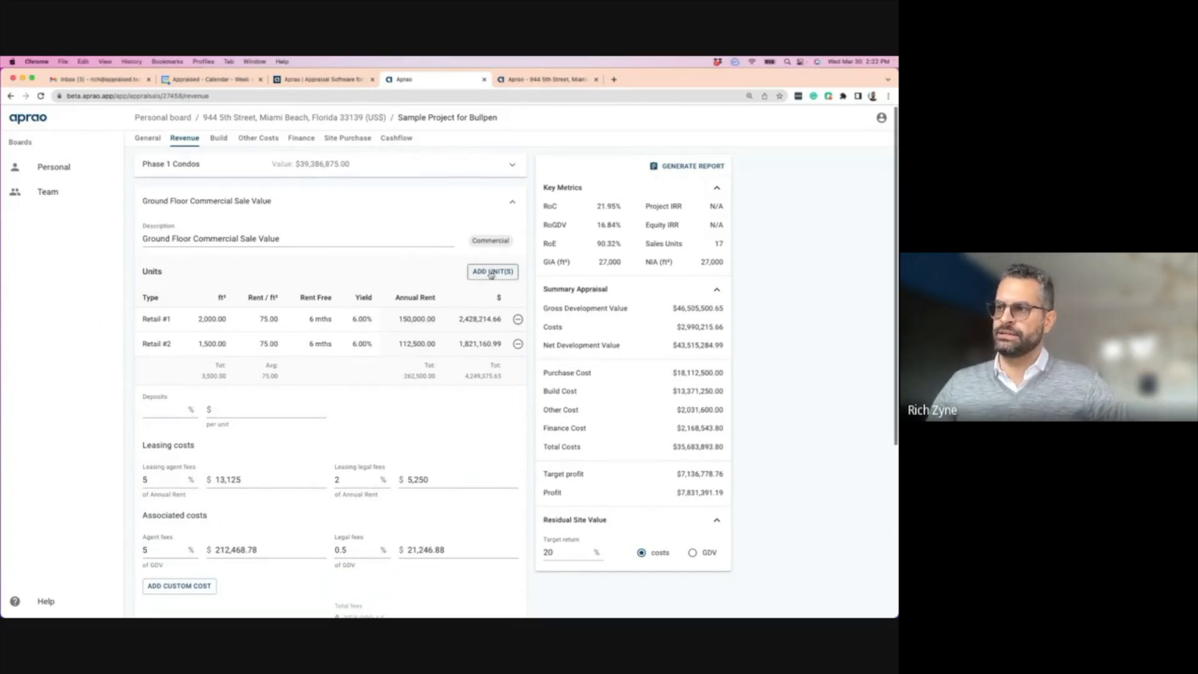
left_click(492, 271)
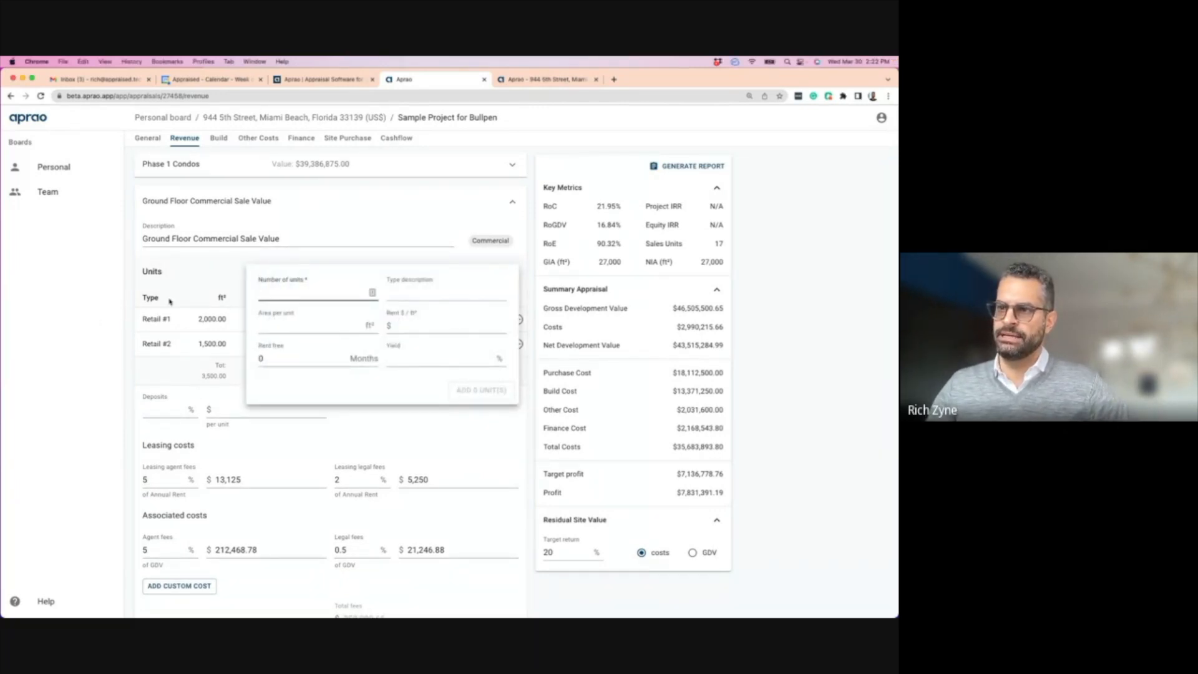
left_click(430, 235)
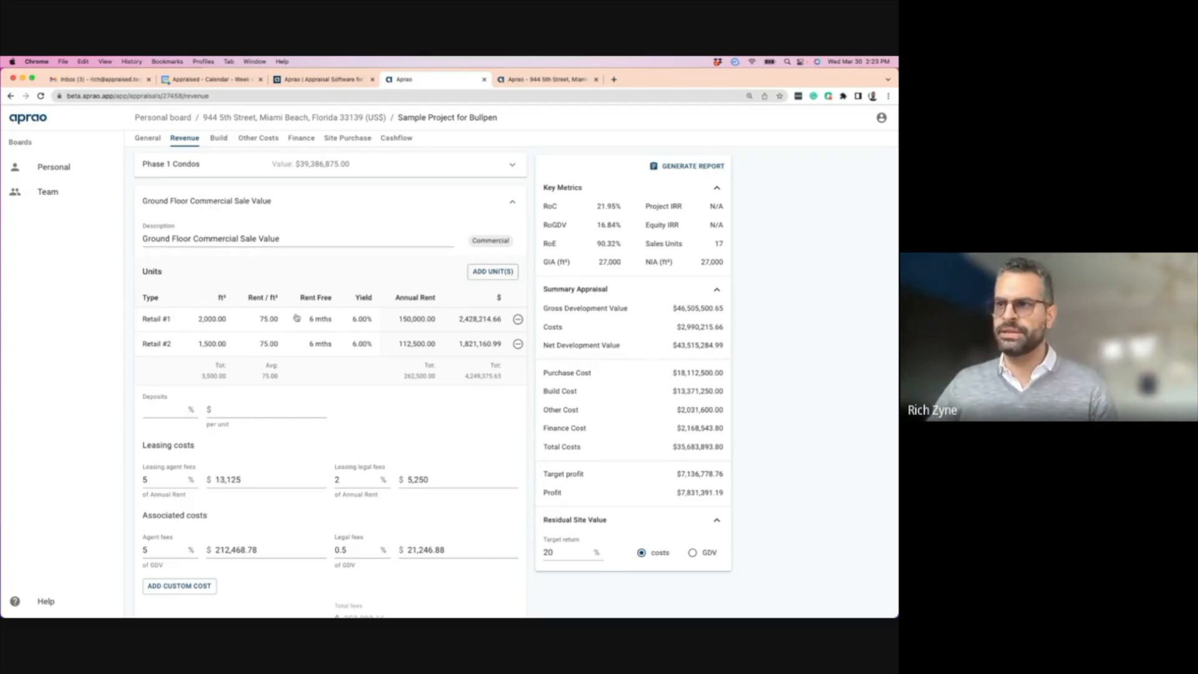
left_click_drag(356, 297, 375, 300)
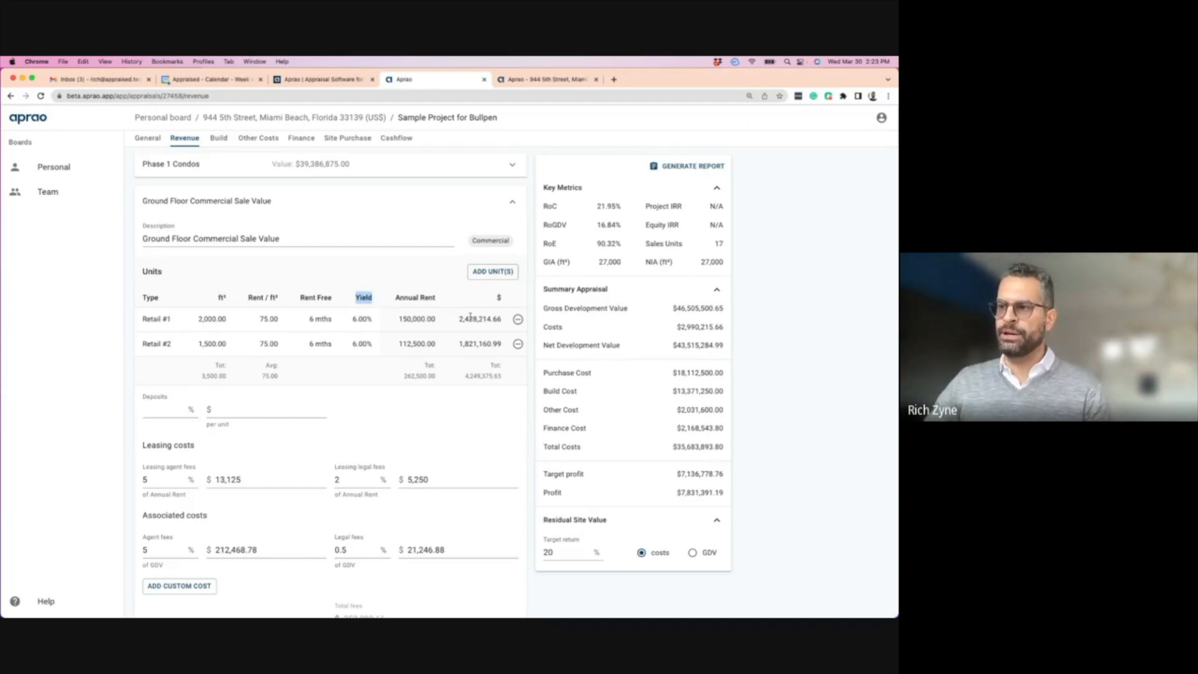
left_click_drag(460, 318, 508, 320)
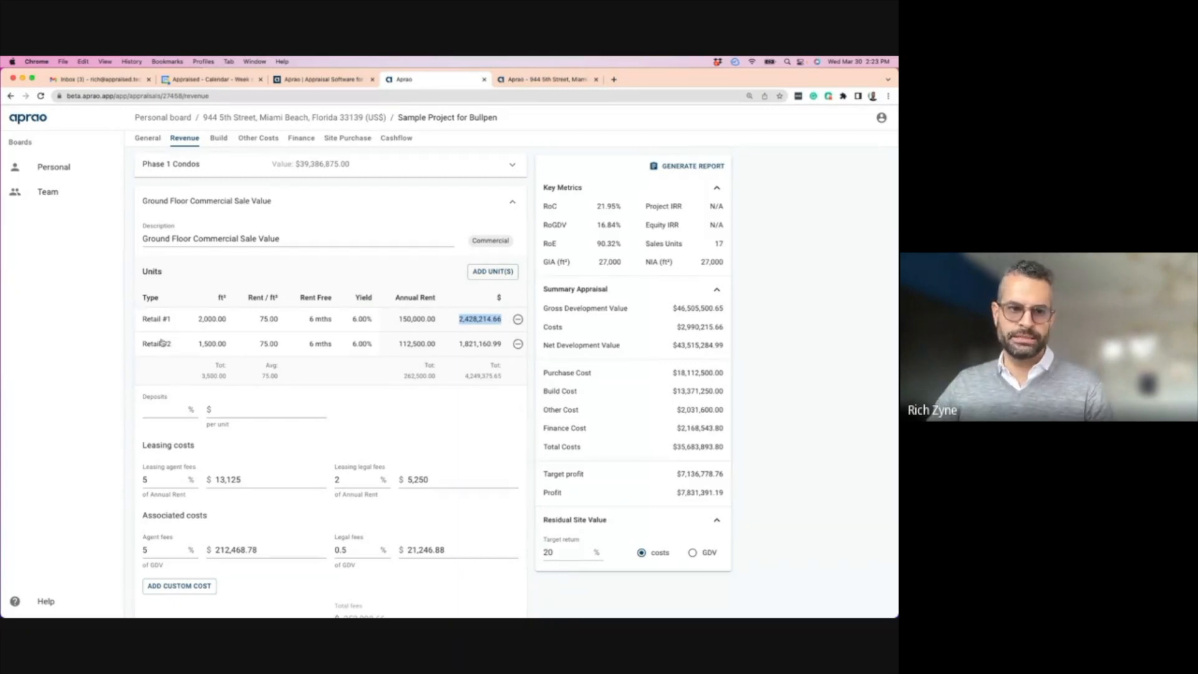
scroll(178, 360, "down", 2)
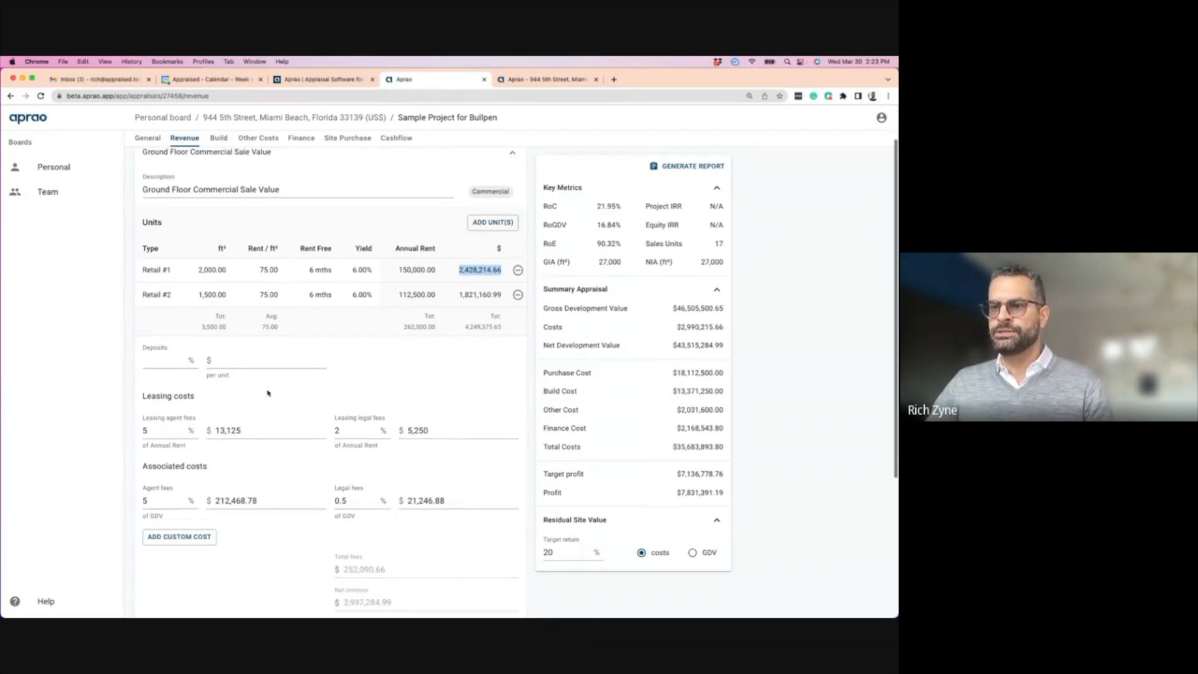
double_click(161, 418)
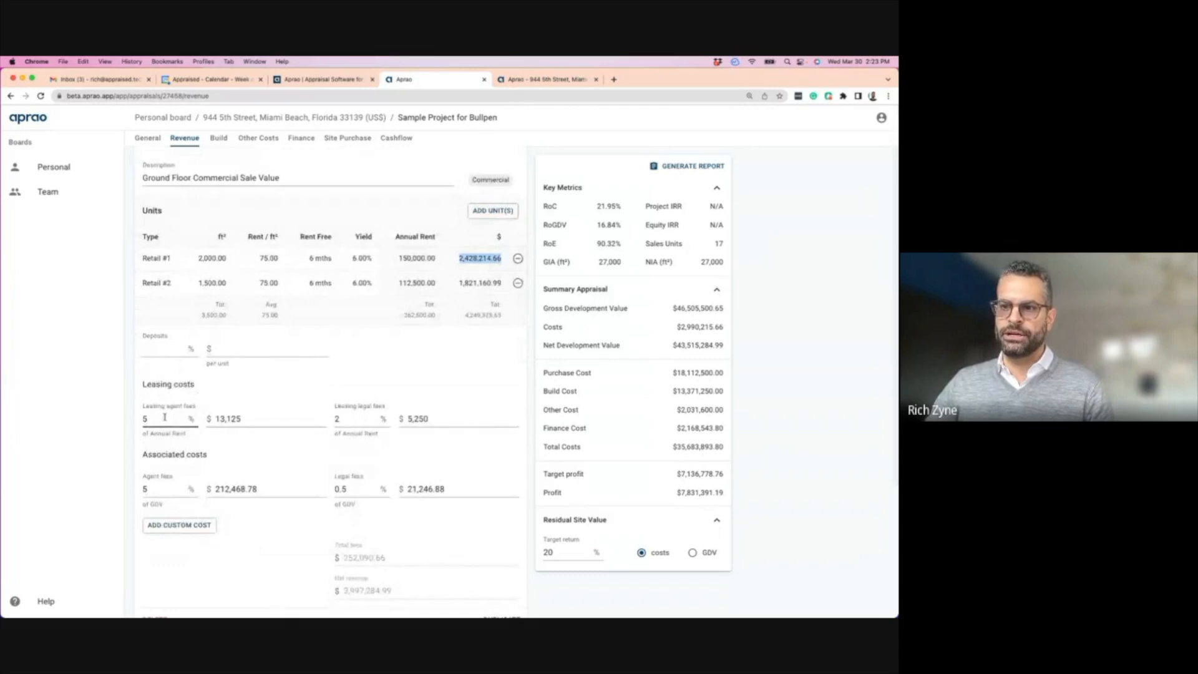
left_click(352, 420)
left_click(151, 490)
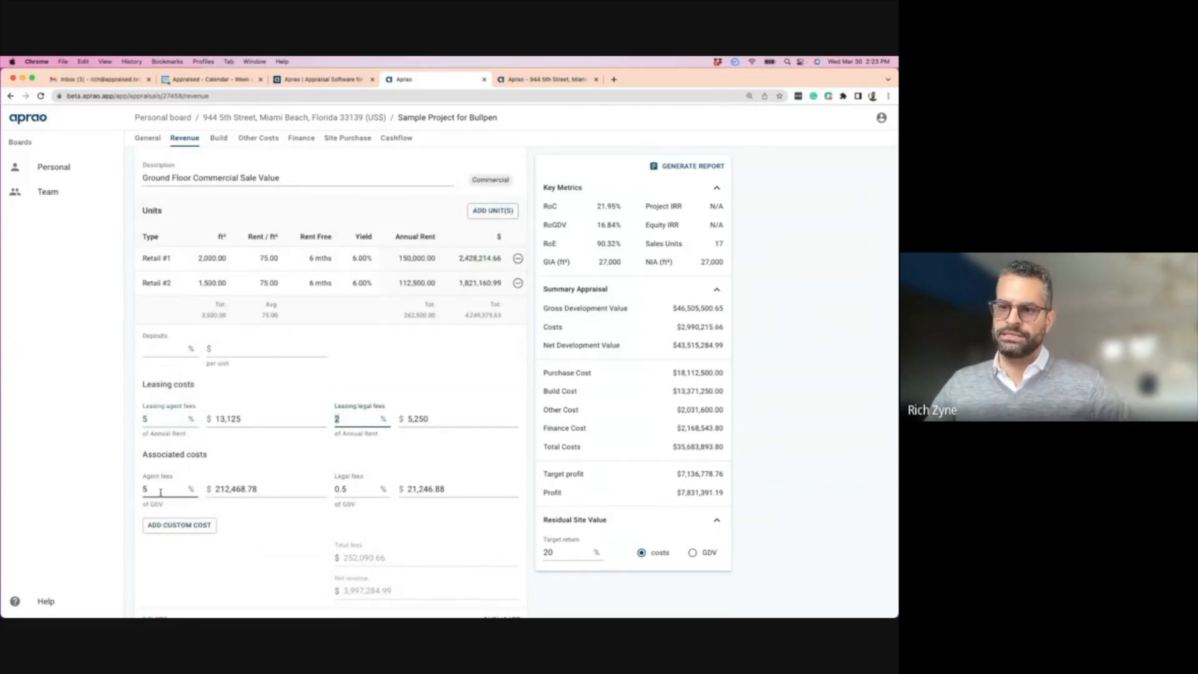
double_click(151, 490)
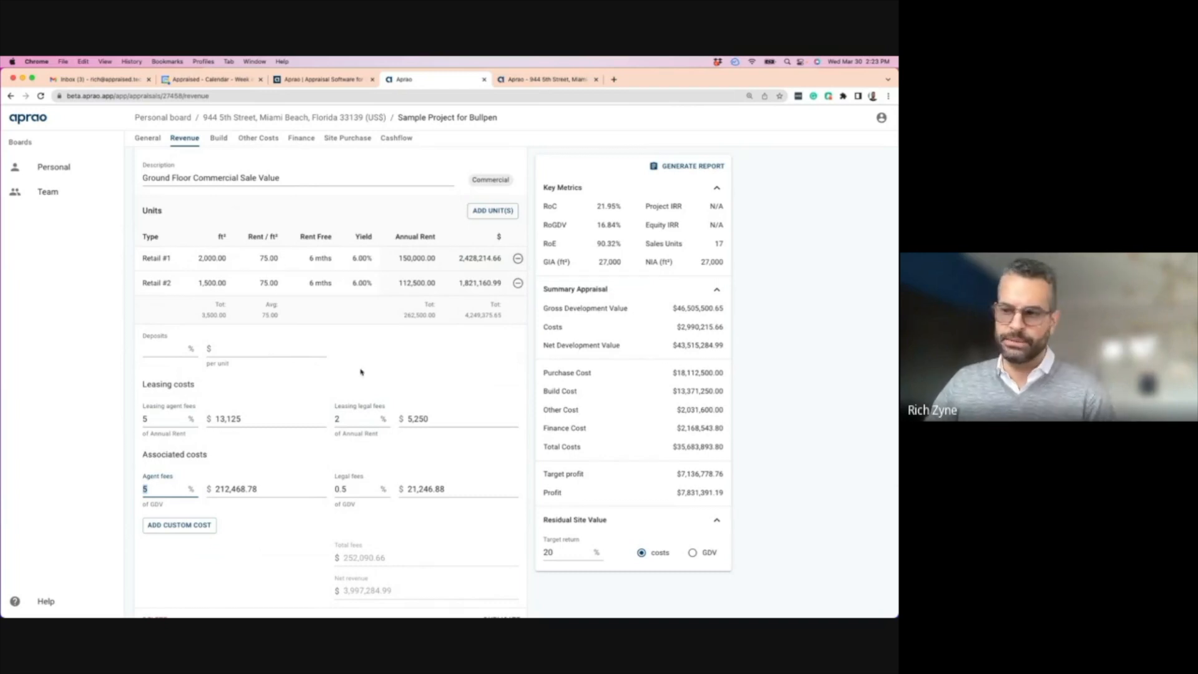
scroll(361, 373, "down", 2)
scroll(360, 373, "up", 3)
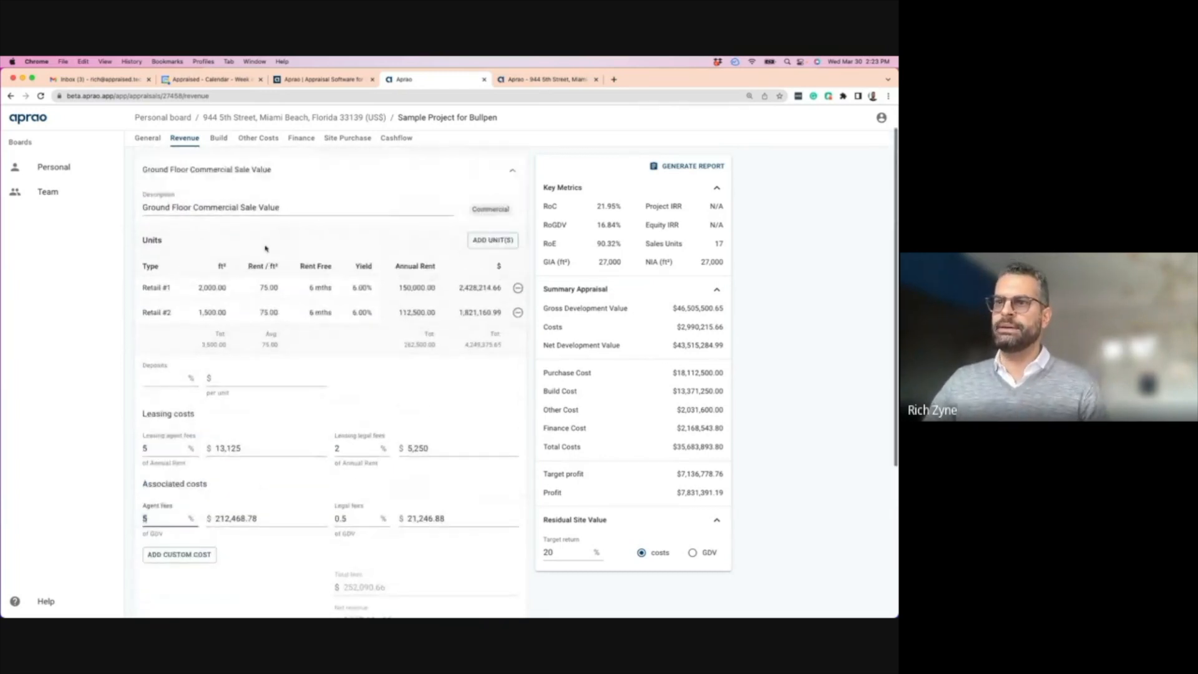
scroll(265, 248, "up", 1)
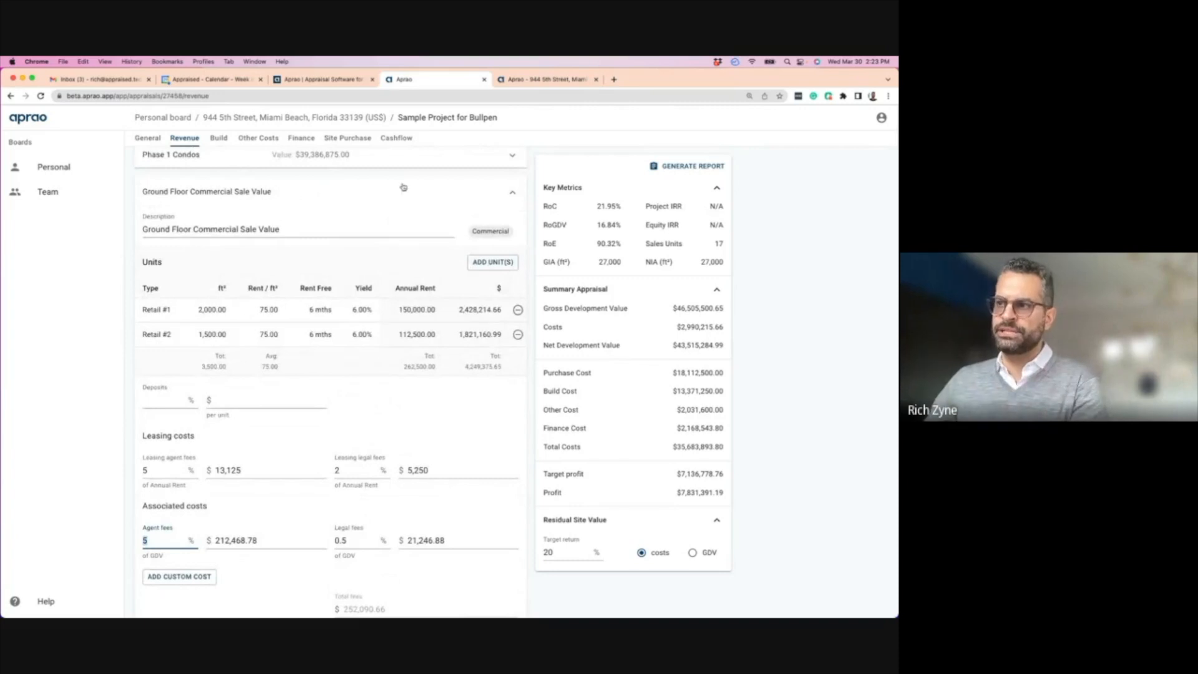
scroll(290, 394, "down", 3)
scroll(290, 394, "down", 3)
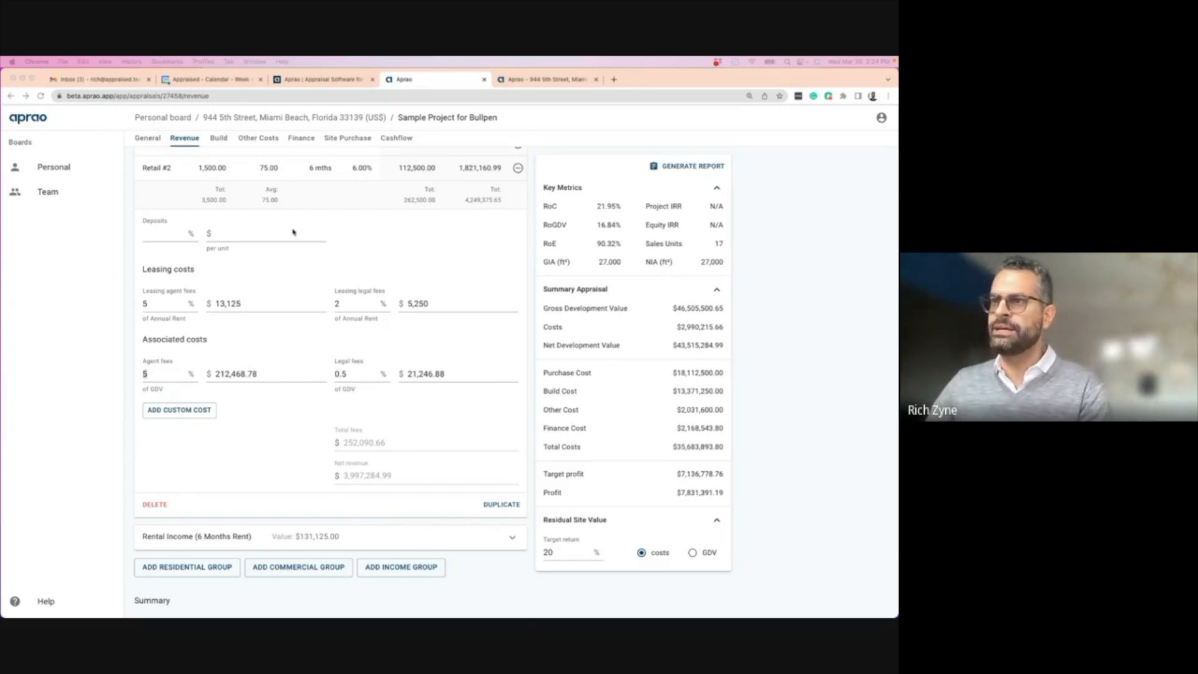
scroll(349, 360, "up", 3)
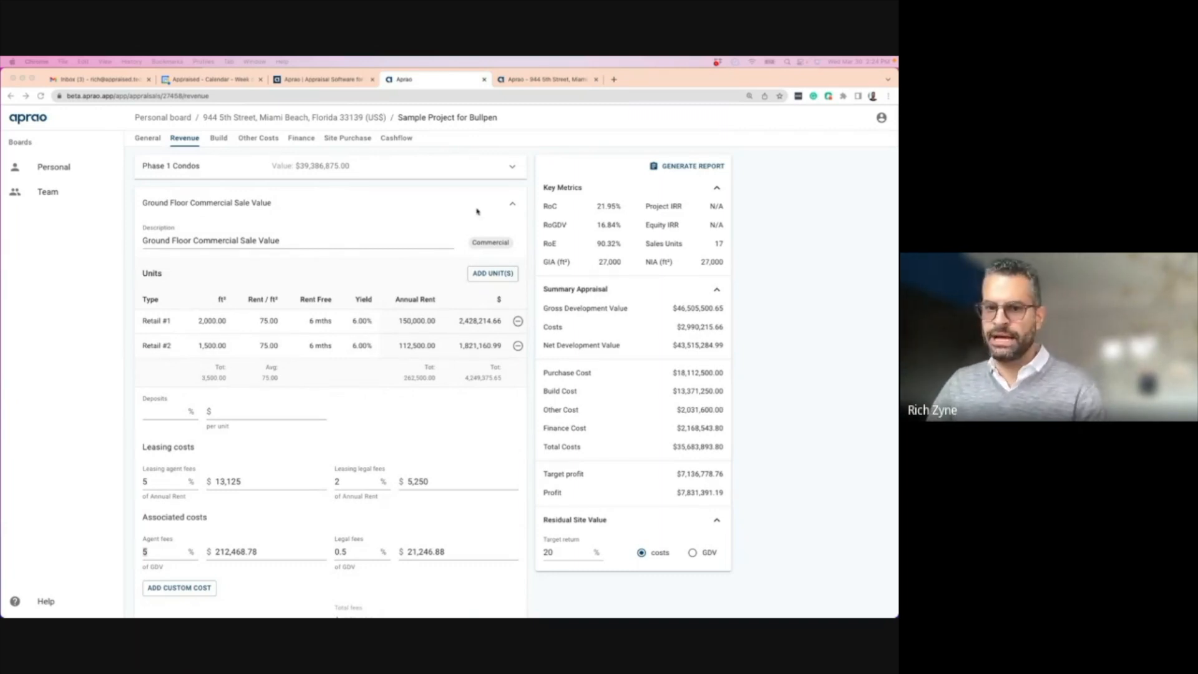
- Toggle the Ground Floor Commercial and Rental Income groups open and closed, leaving both collapsed
left_click(512, 203)
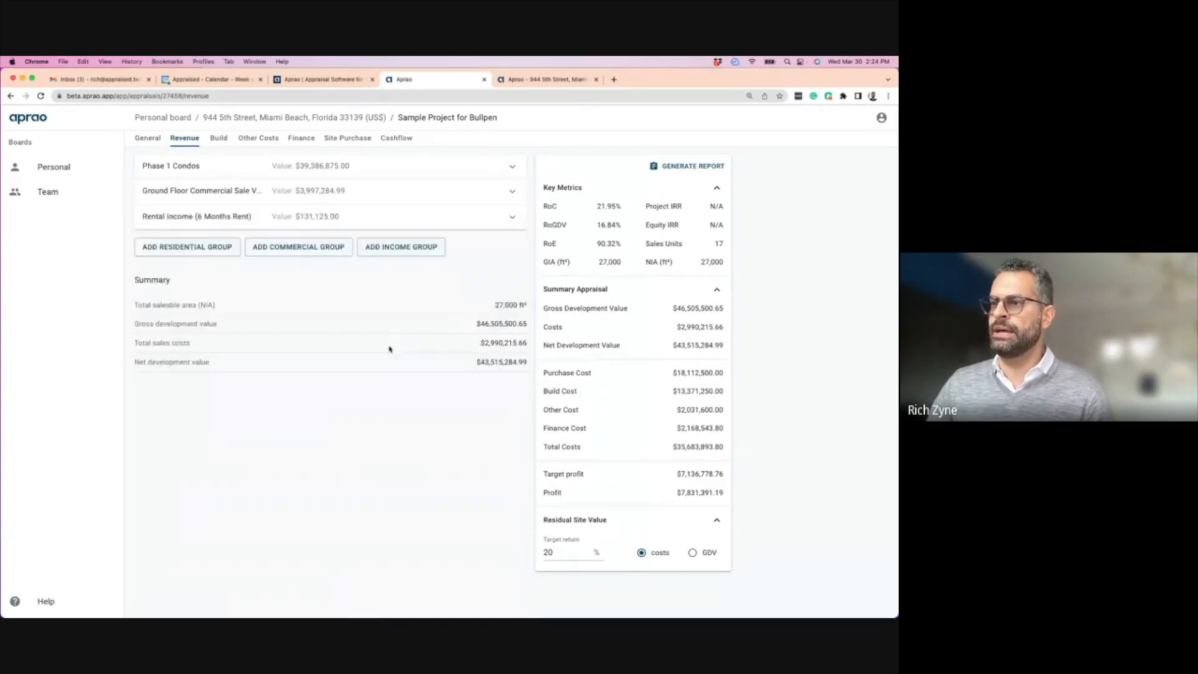
left_click(325, 215)
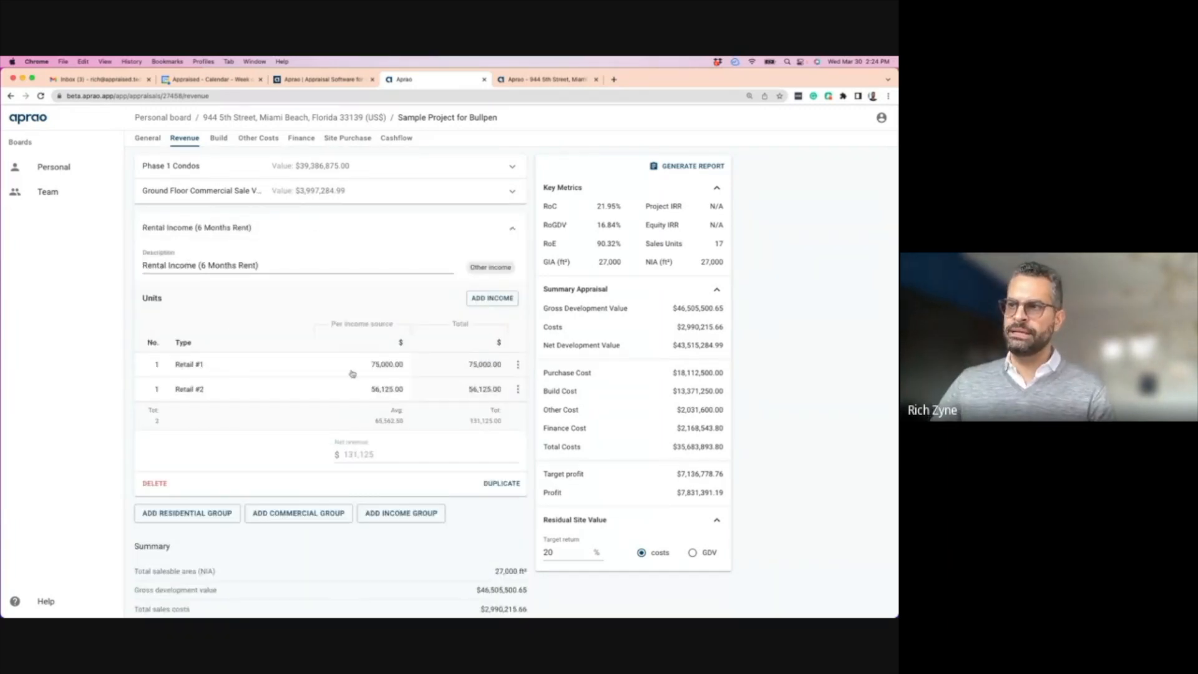
left_click(346, 192)
scroll(410, 360, "down", 1)
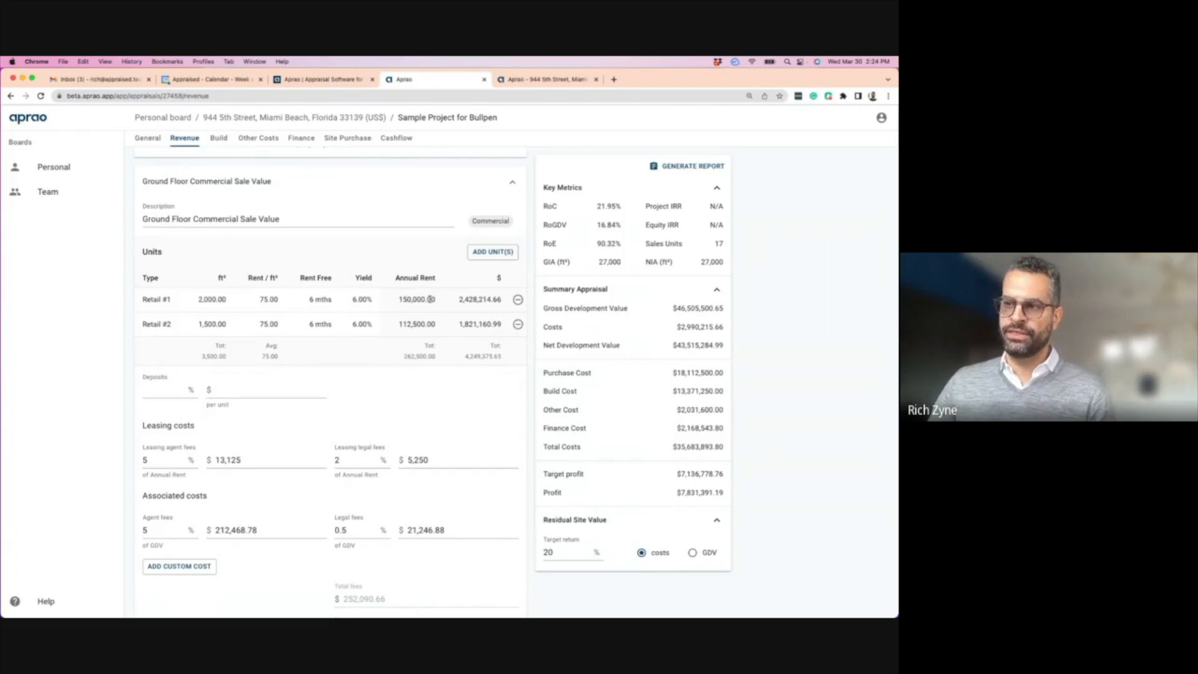
left_click(511, 183)
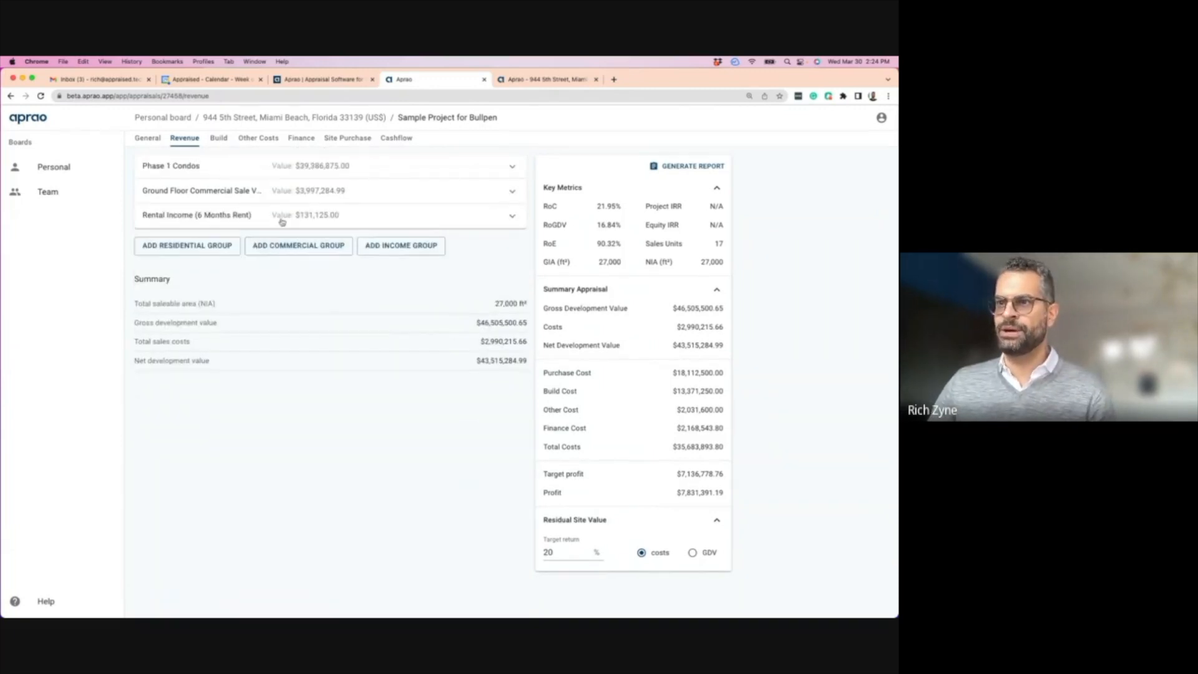
left_click(262, 214)
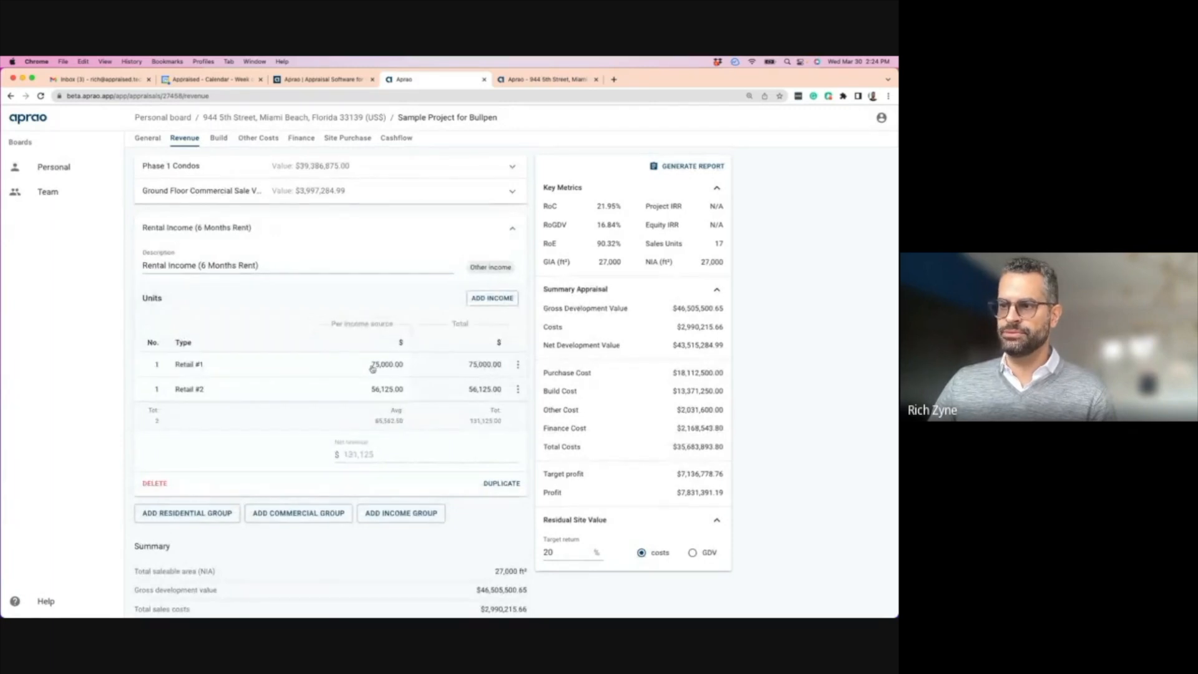
left_click(332, 193)
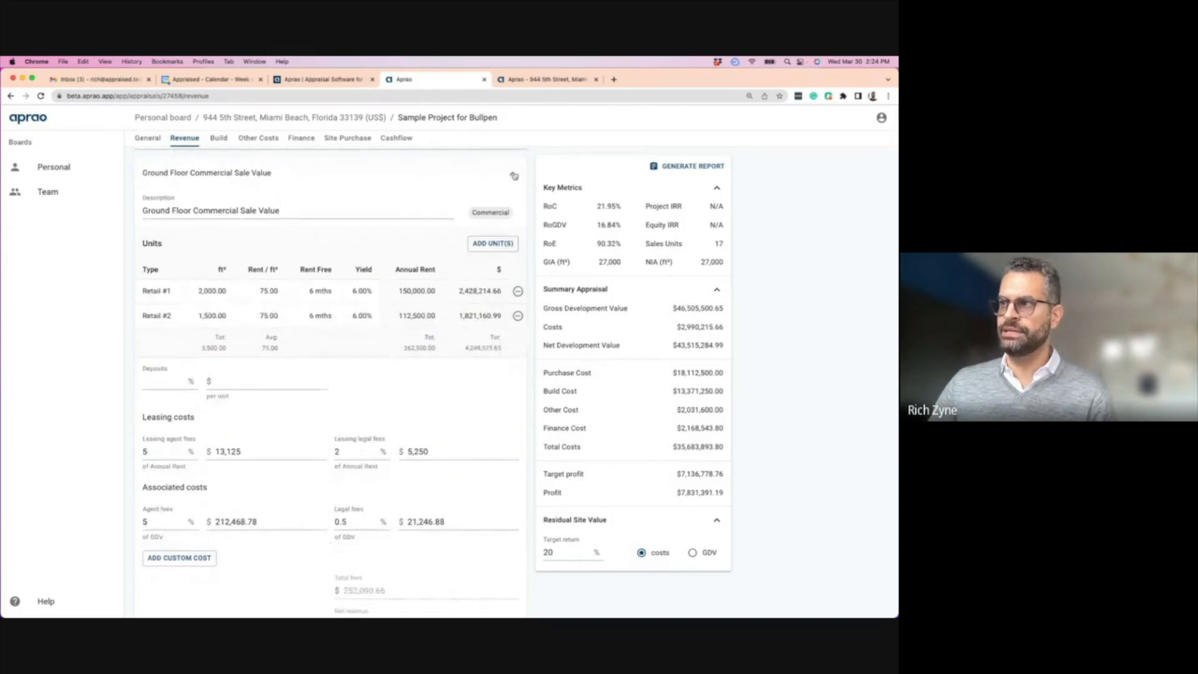
left_click(514, 178)
left_click(323, 219)
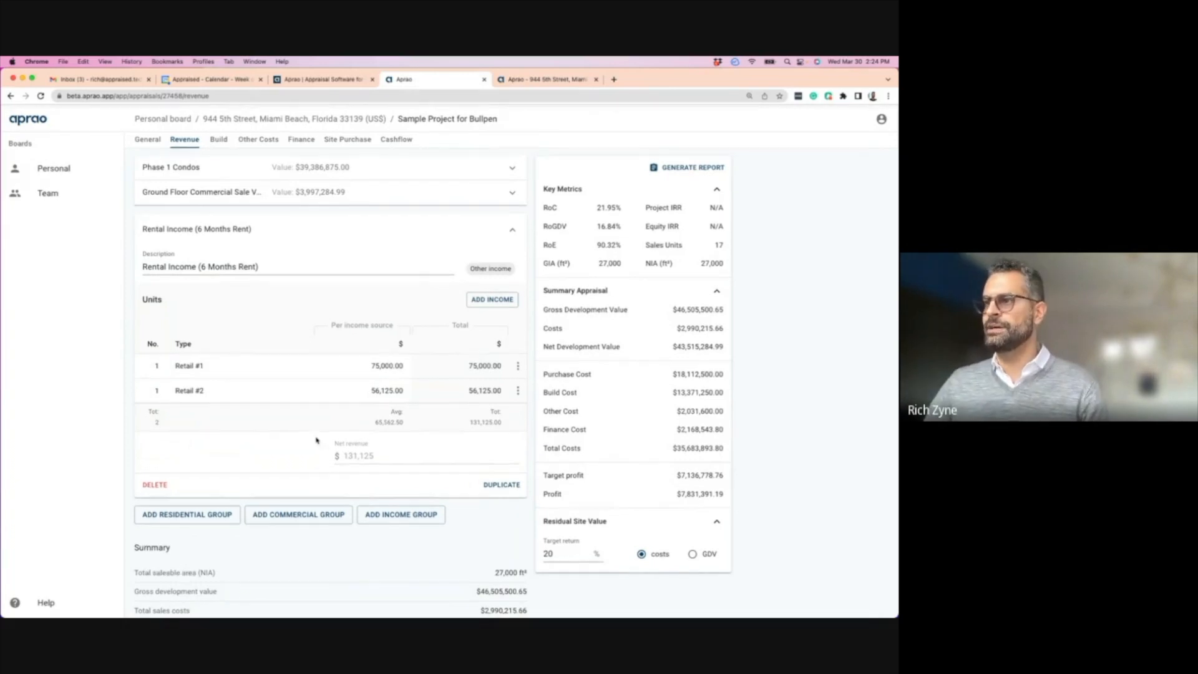
left_click(512, 228)
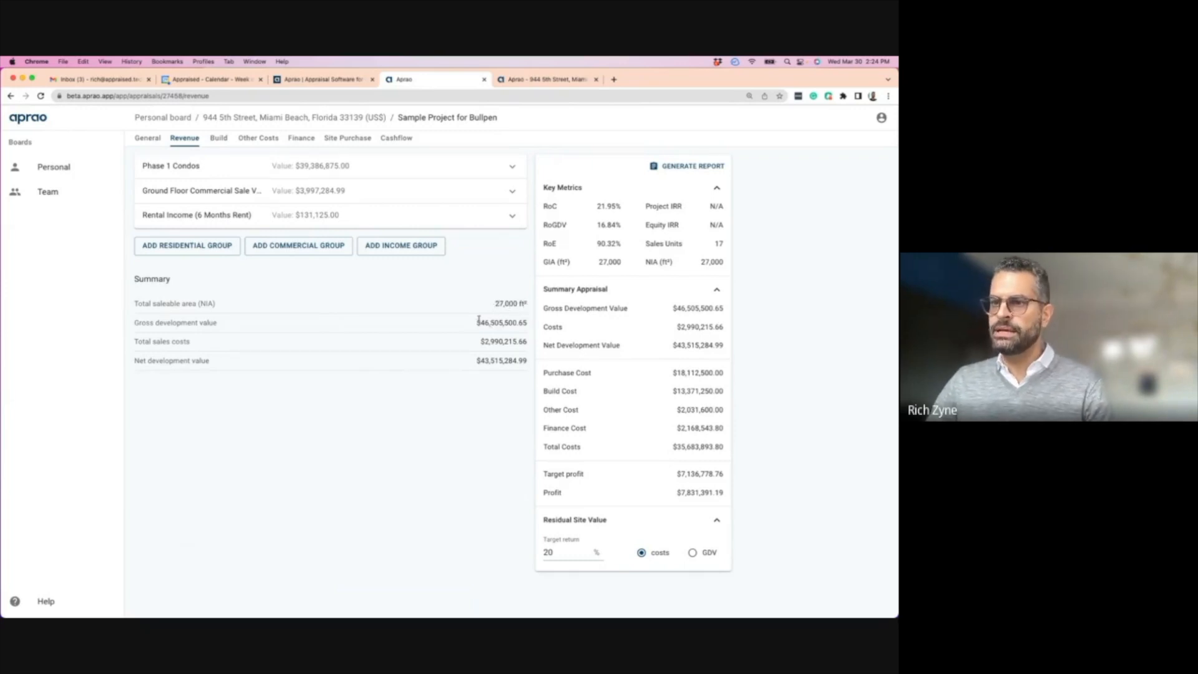
- Highlight the Summary's gross and net development values, then clear the selection
left_click_drag(478, 322, 526, 342)
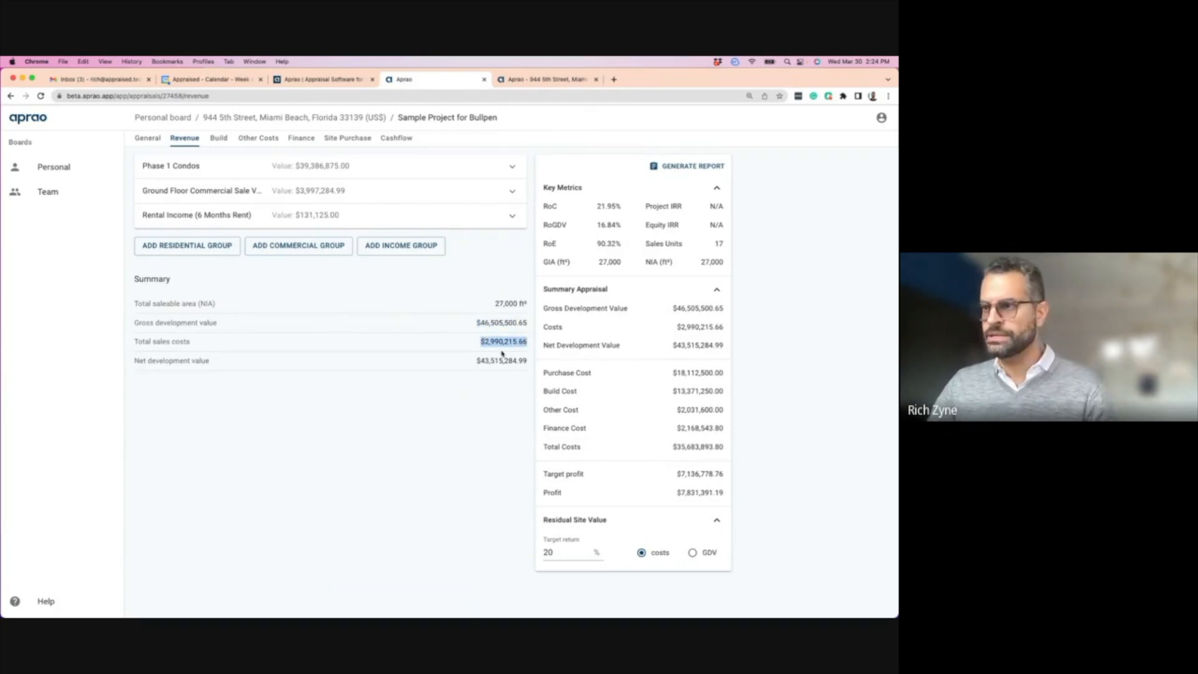
left_click_drag(477, 361, 426, 373)
left_click(434, 378)
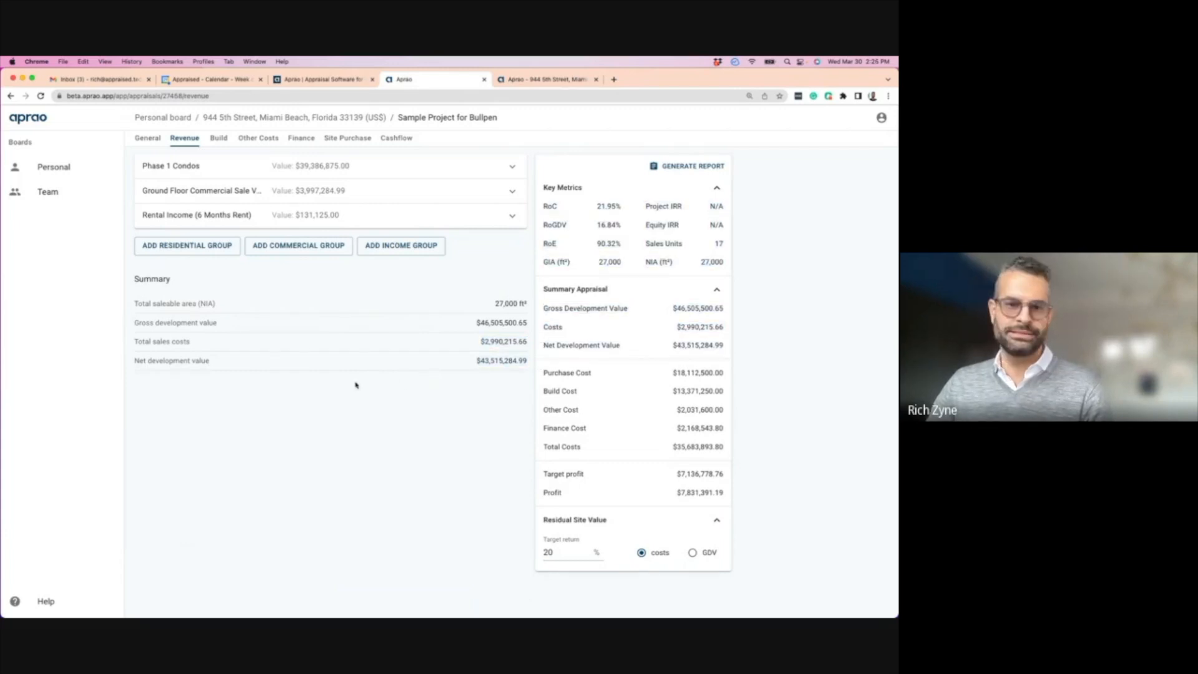
- On the Build page, collapse Commercial Construction and expand the Preliminary costs items
left_click(218, 139)
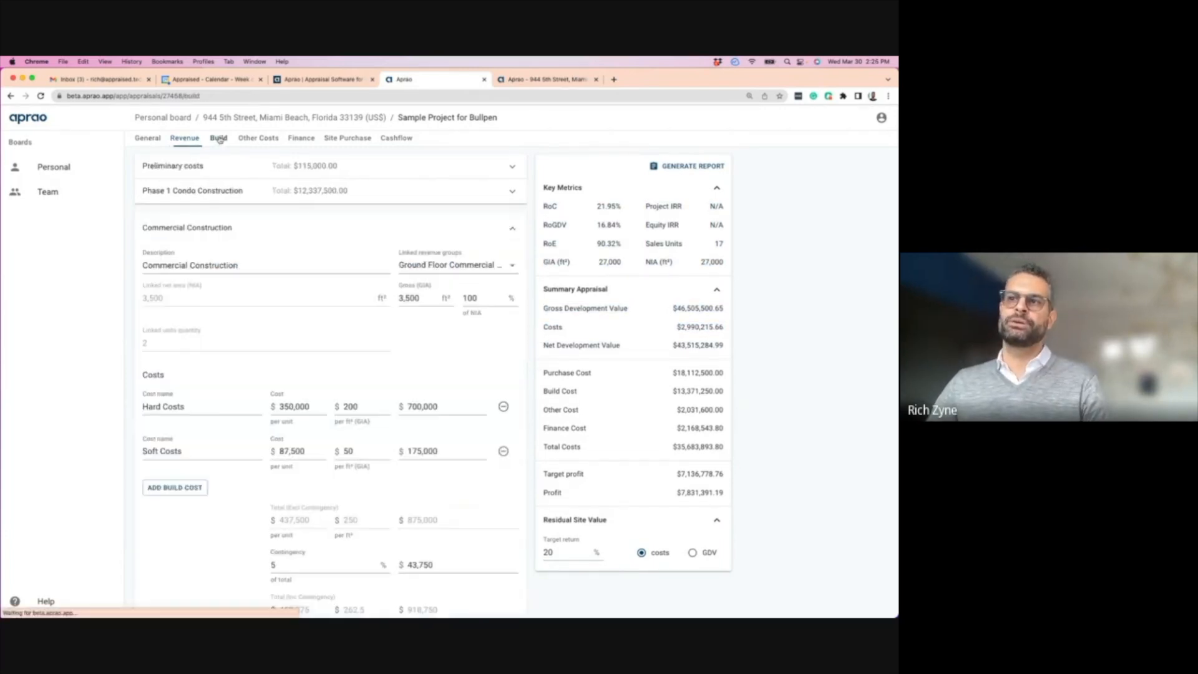
left_click(513, 231)
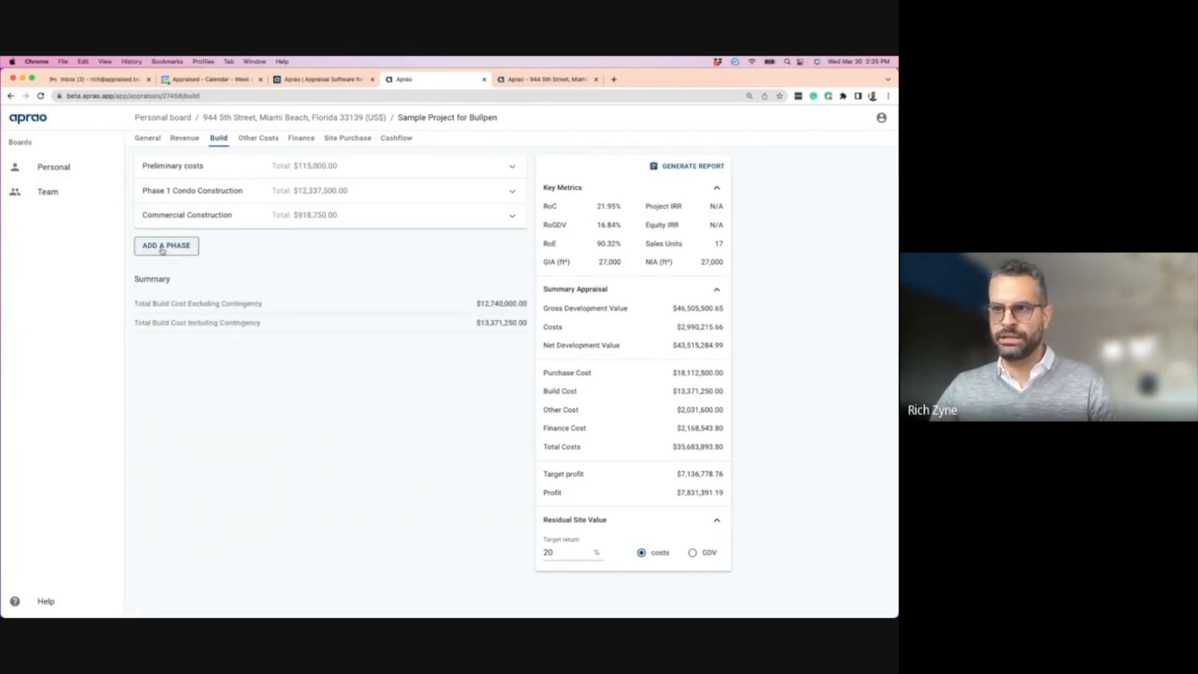
left_click(207, 166)
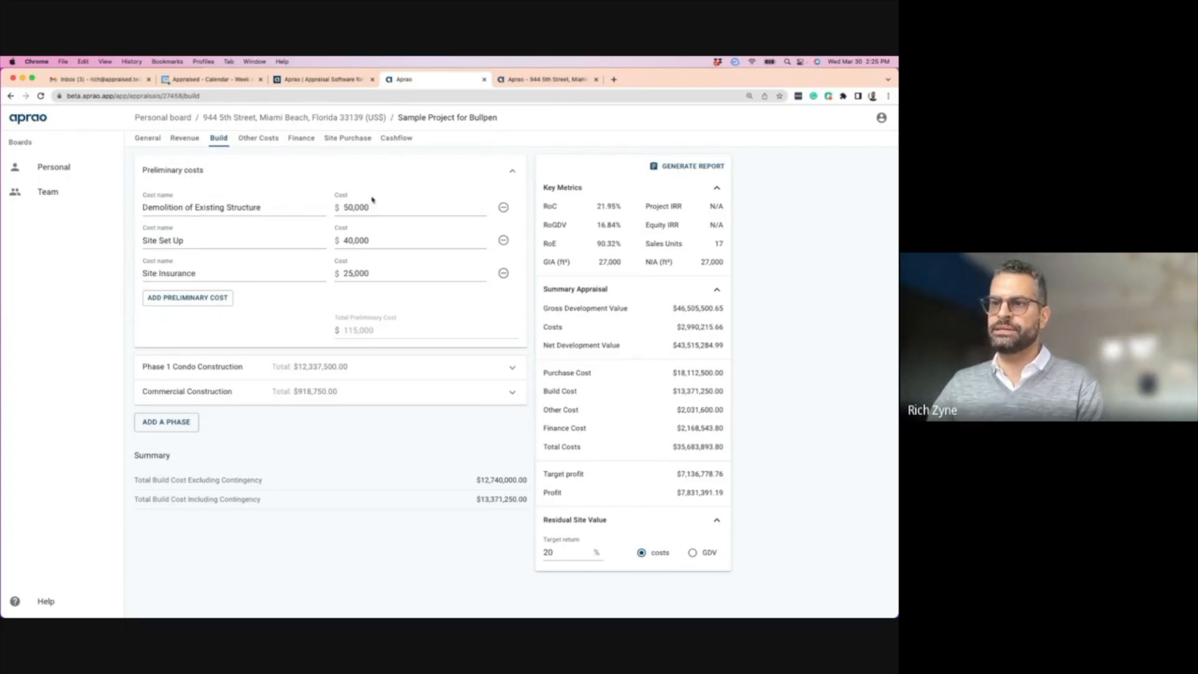
- Change Site Insurance from 25,000 to 30,000 and collapse Preliminary costs
double_click(347, 206)
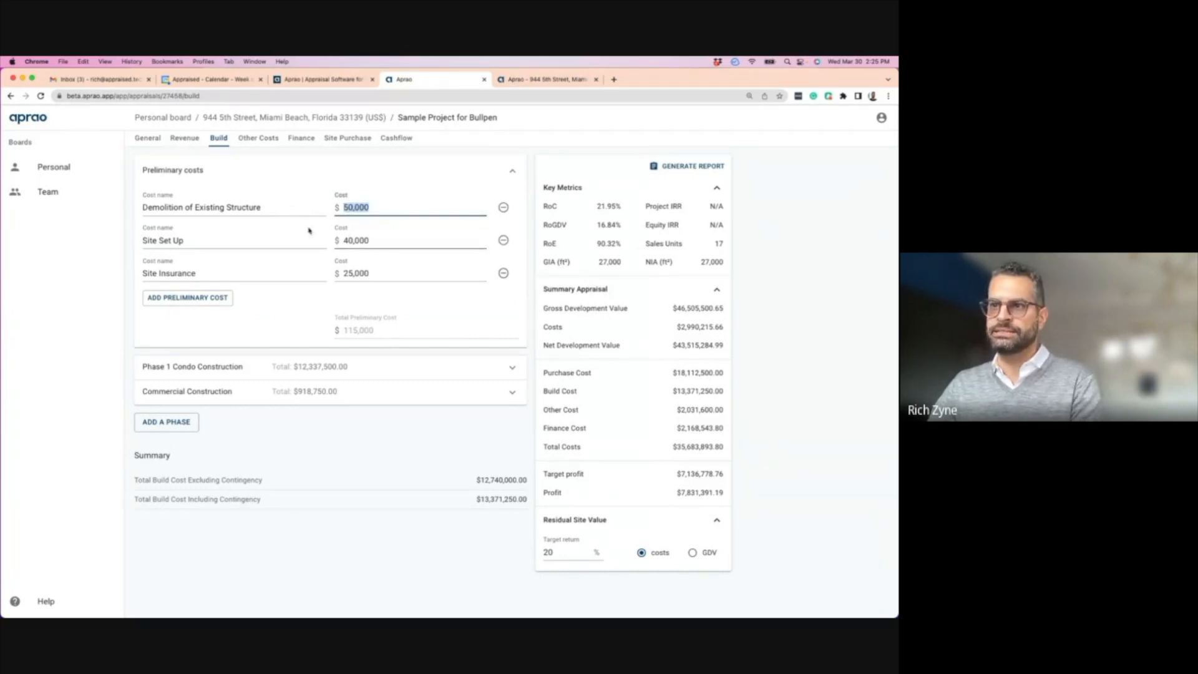
left_click(351, 273)
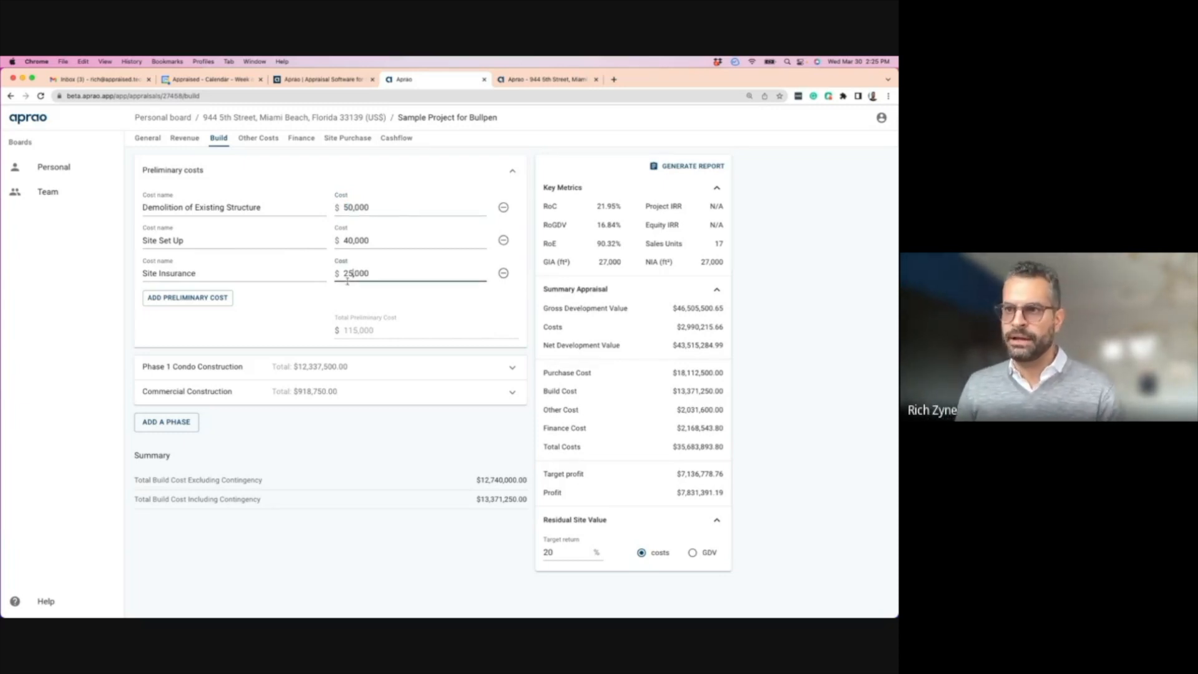
key("BackSpace")
key("BackSpace")
type("30")
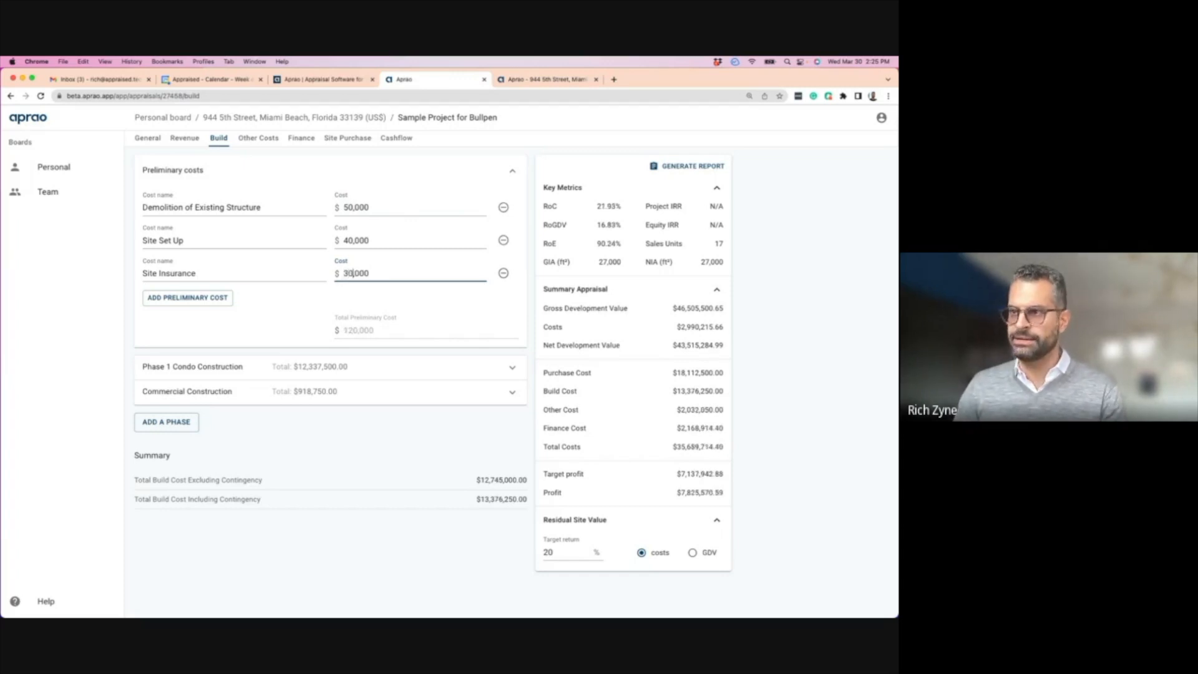
left_click(309, 302)
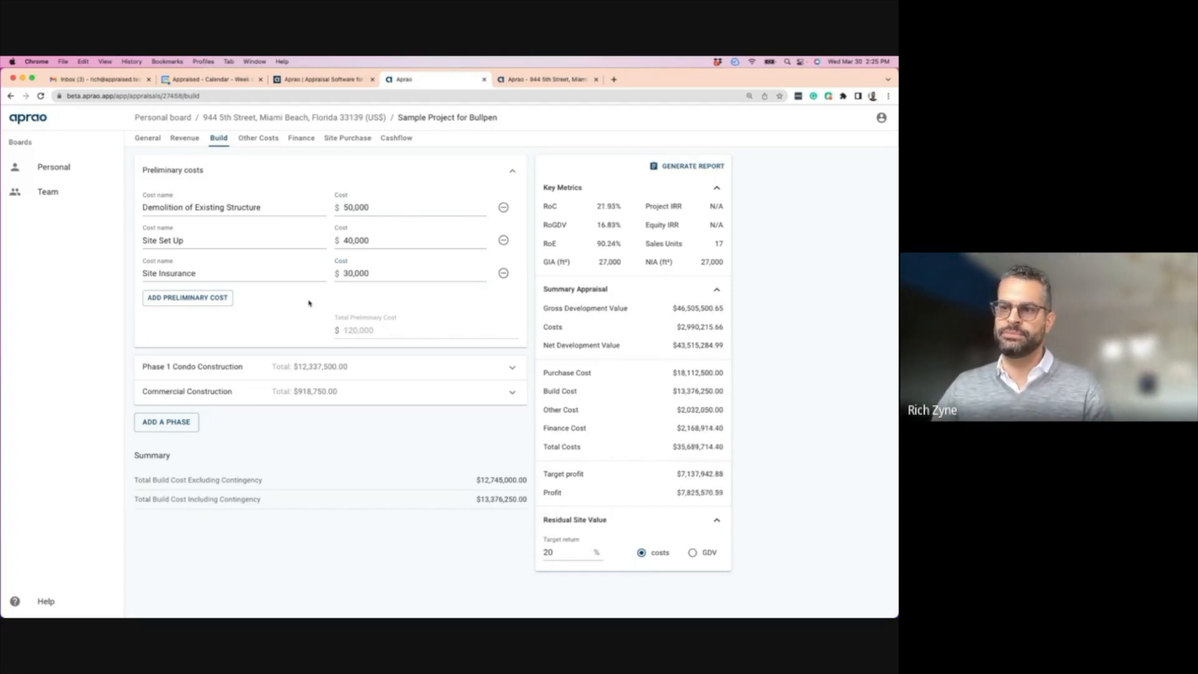
left_click(513, 171)
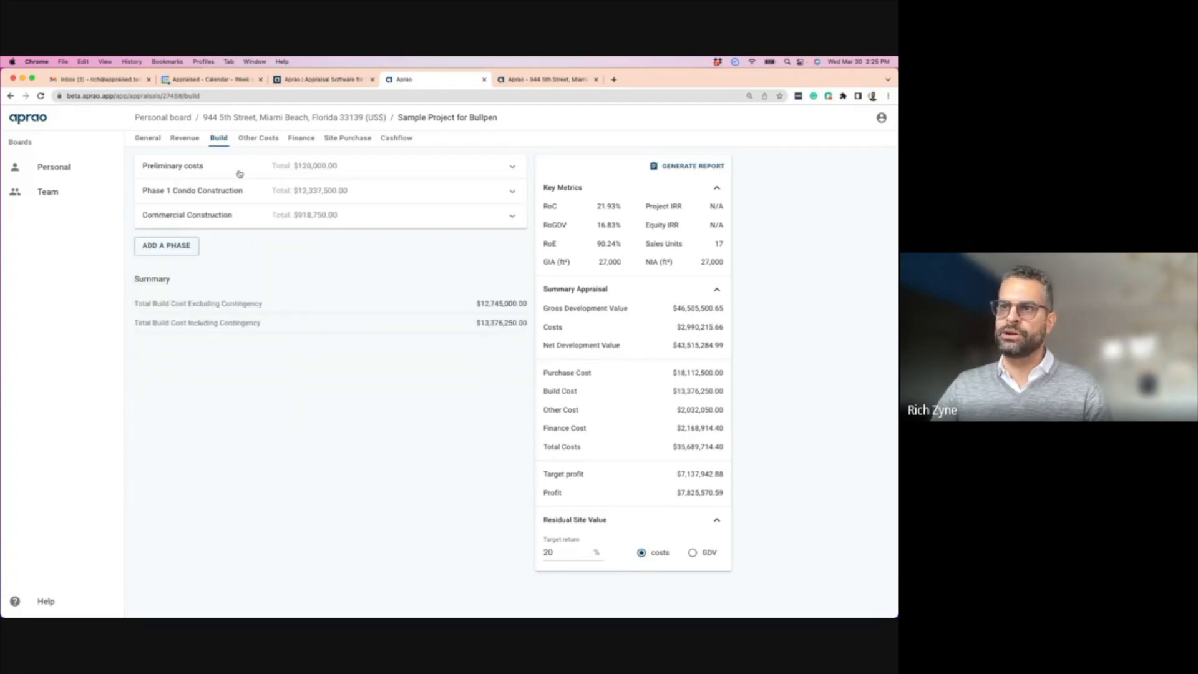
- Expand Phase 1 Condo Construction and review its hard and soft cost per ft² values
left_click(251, 193)
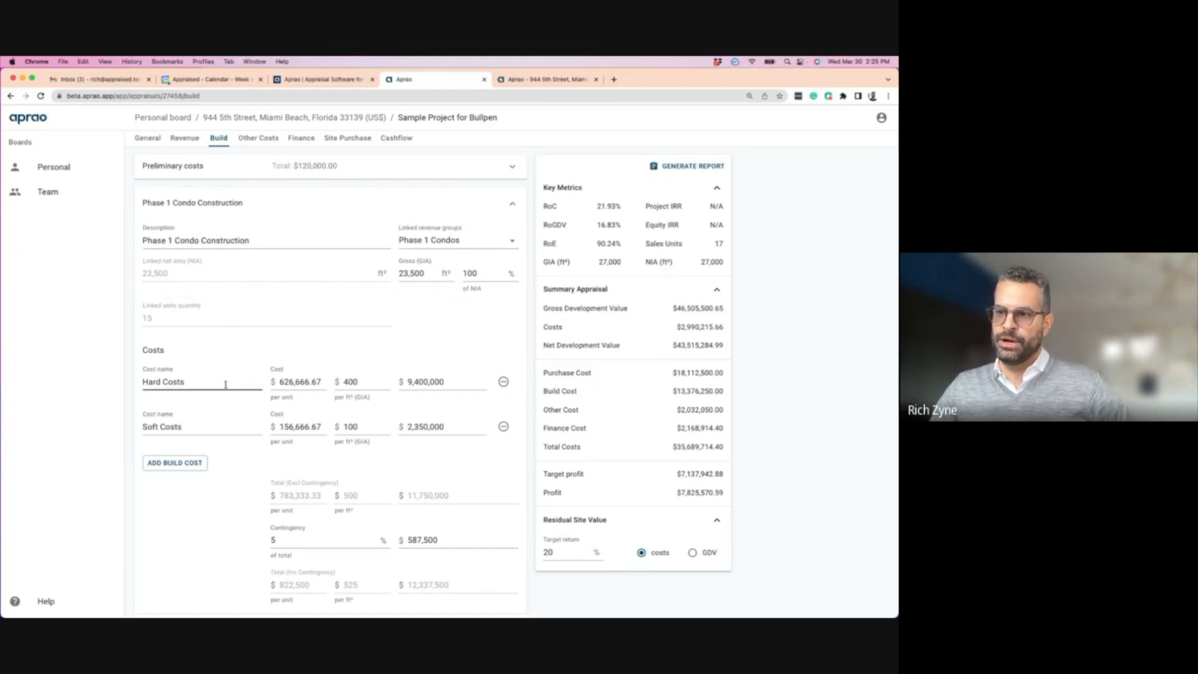
scroll(235, 384, "down", 1)
left_click_drag(361, 378, 340, 378)
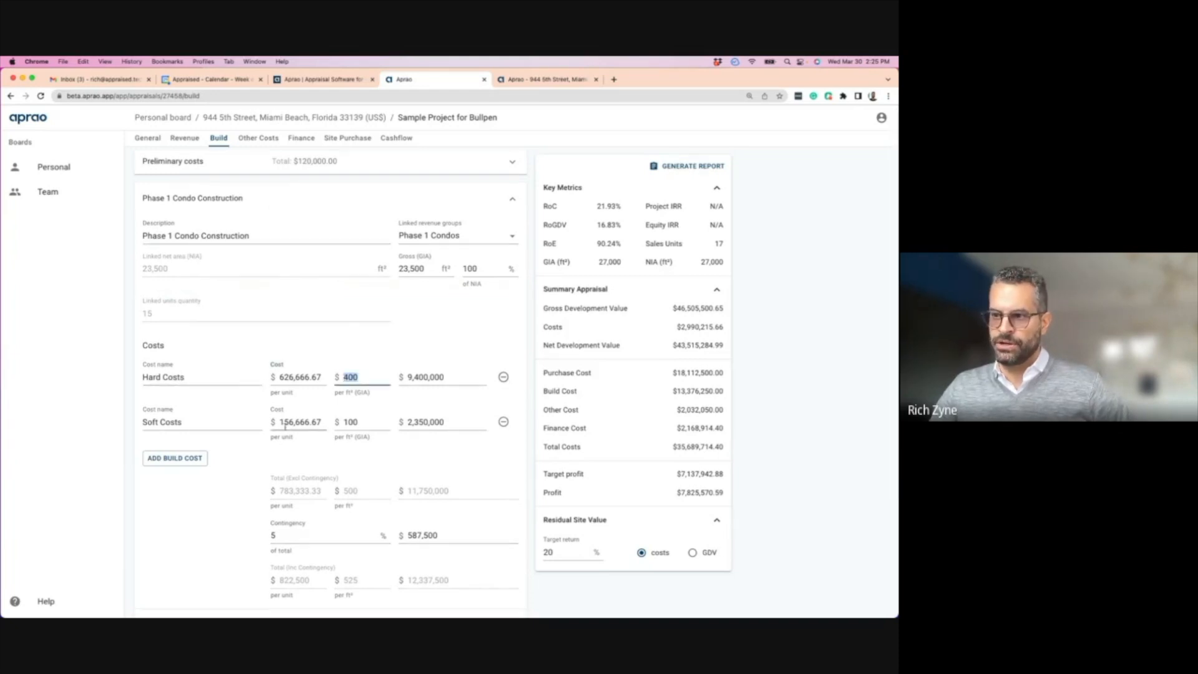
left_click_drag(359, 422, 338, 422)
scroll(246, 461, "down", 1)
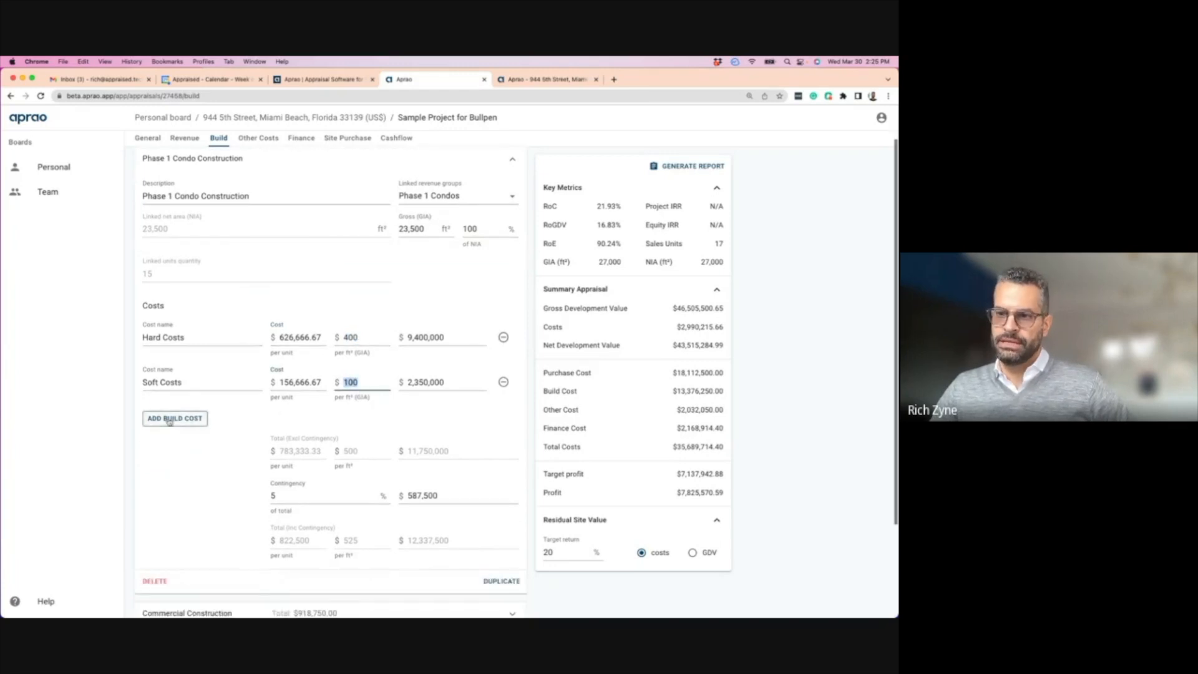
- Add two build cost lines to Phase 1, then delete Build cost 4 and 3
left_click(168, 419)
left_click(174, 463)
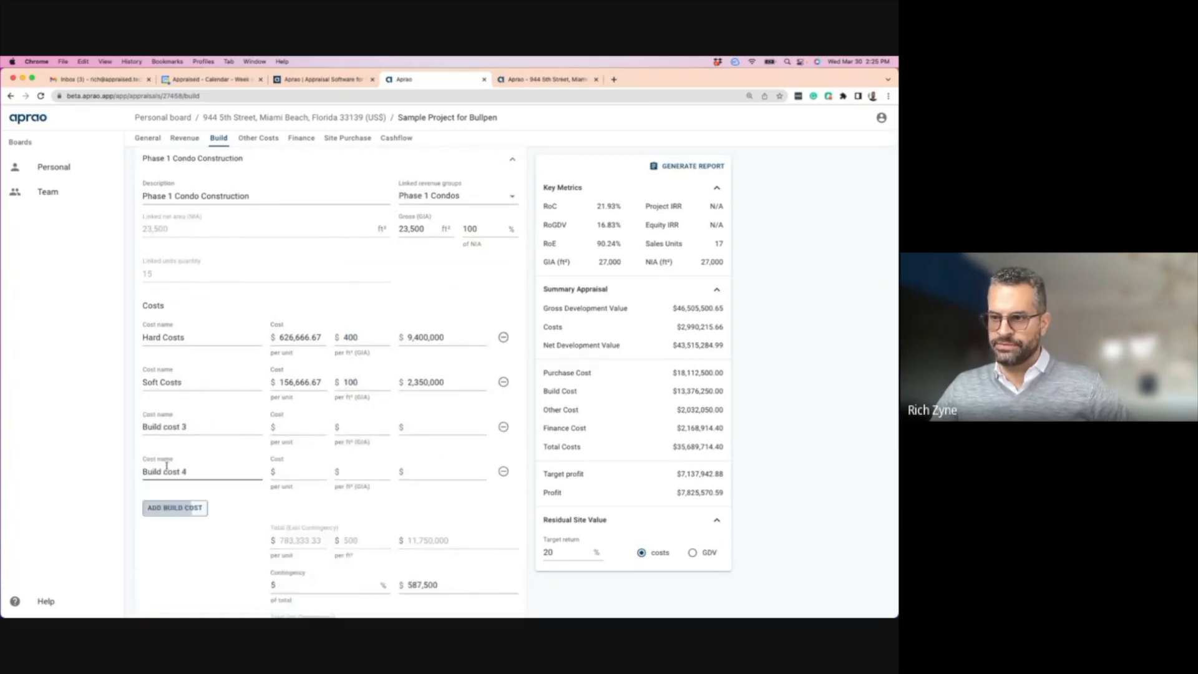
left_click(503, 473)
left_click(503, 427)
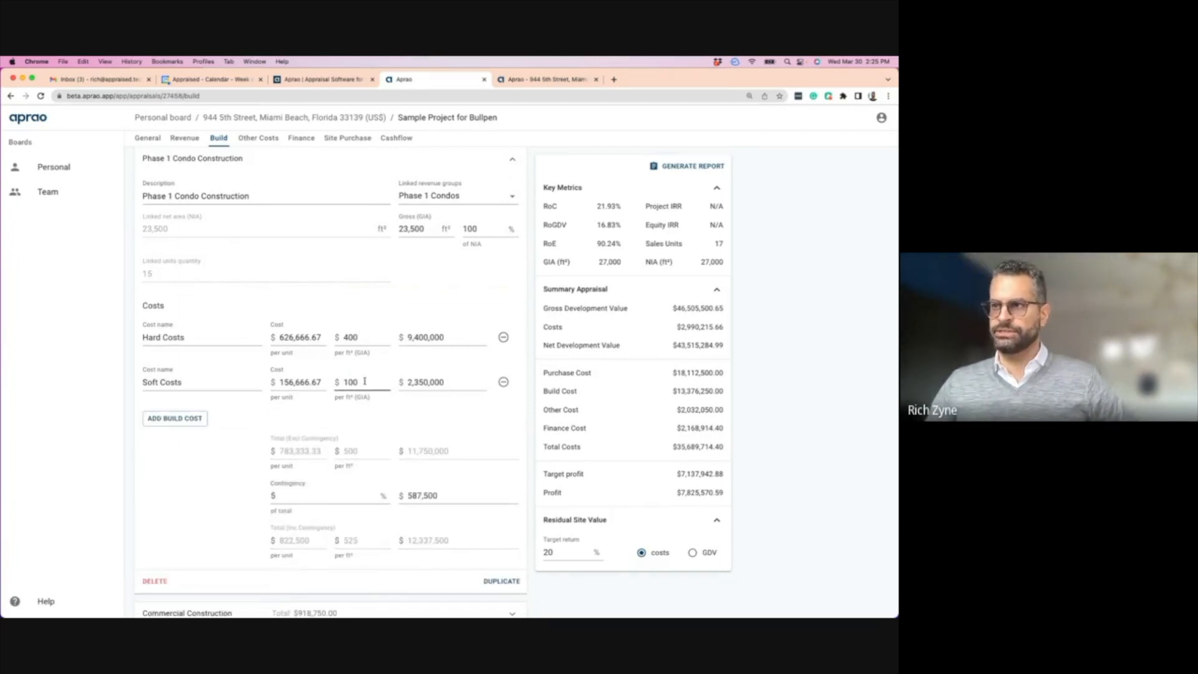
scroll(241, 306, "up", 2)
- Check Phase 1's linked revenue groups, collapse Phase 1 and expand Commercial Construction
left_click(463, 241)
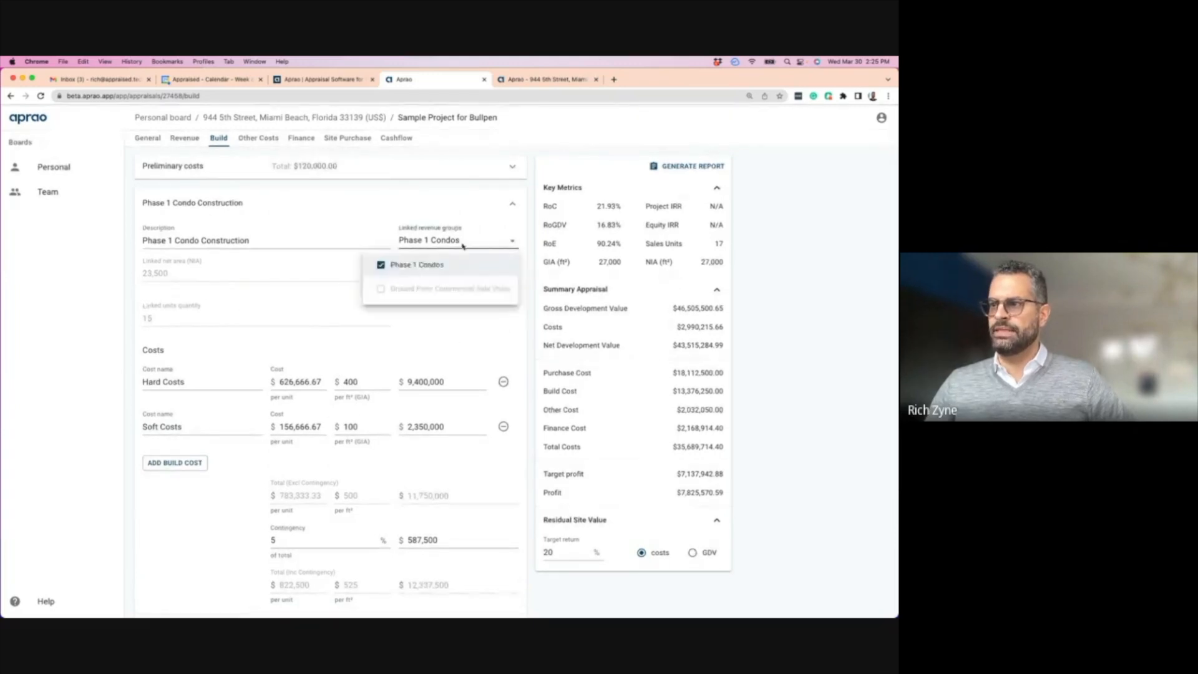
left_click(509, 329)
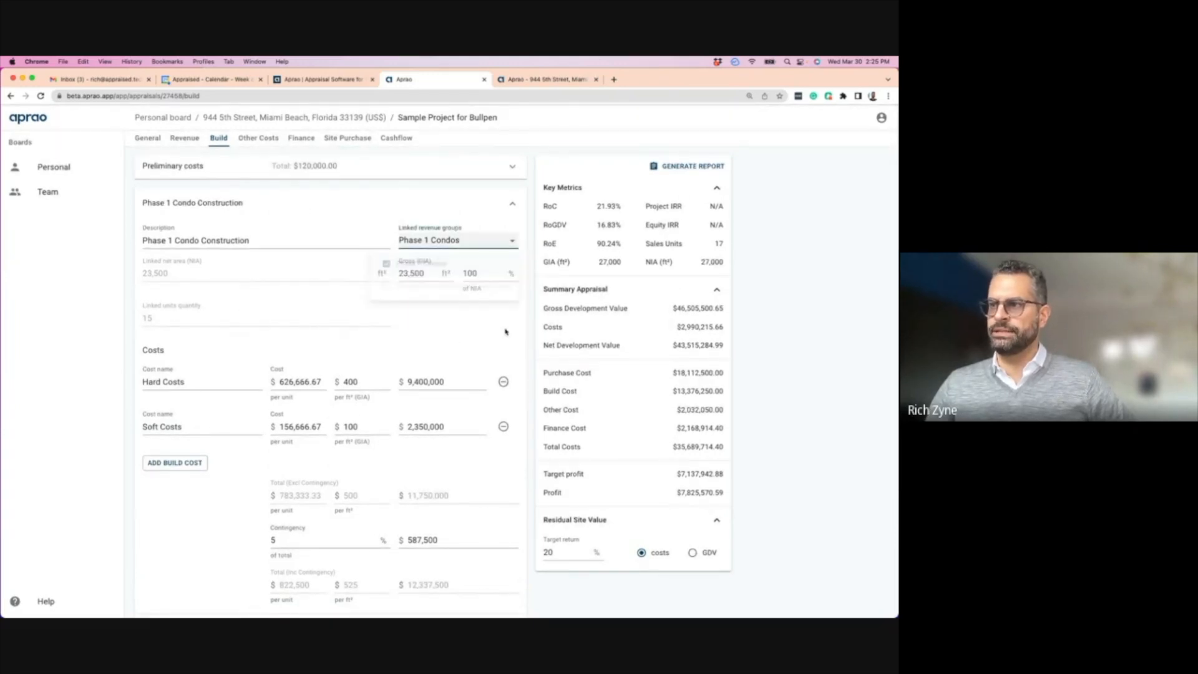
left_click(513, 206)
left_click(307, 219)
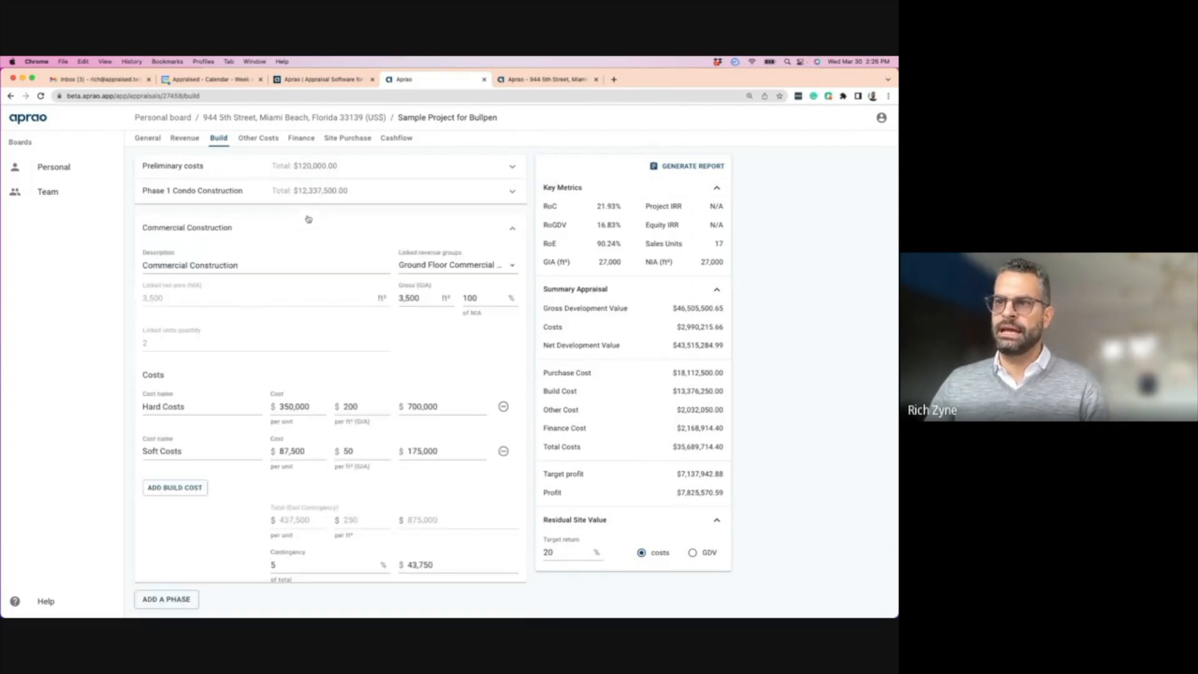
- Review Commercial Construction's $50/ft² soft costs and 5% contingency, then collapse the phase
scroll(296, 291, "down", 3)
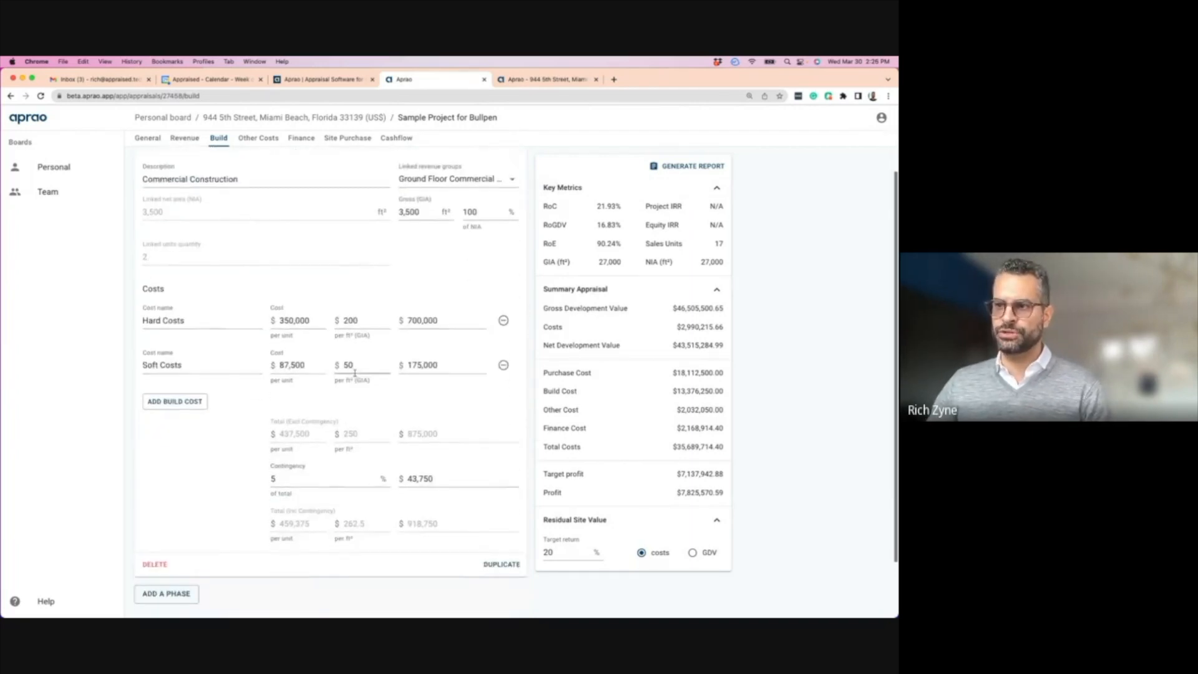
scroll(296, 291, "up", 2)
scroll(188, 499, "down", 3)
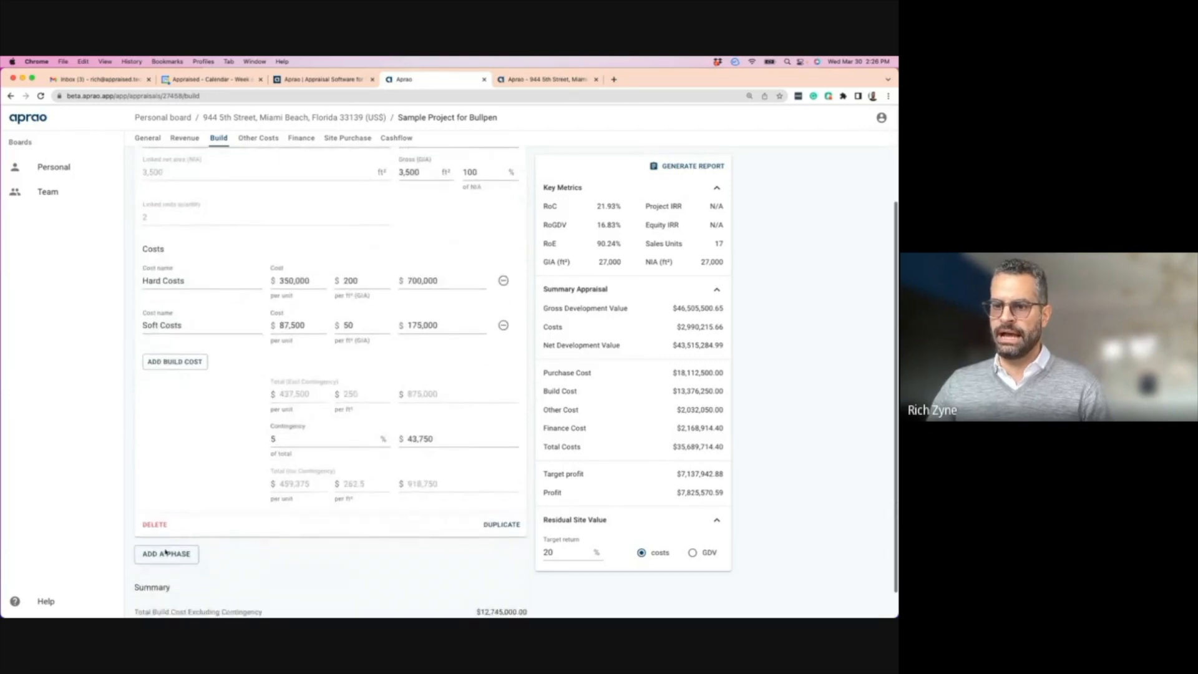
scroll(288, 322, "up", 3)
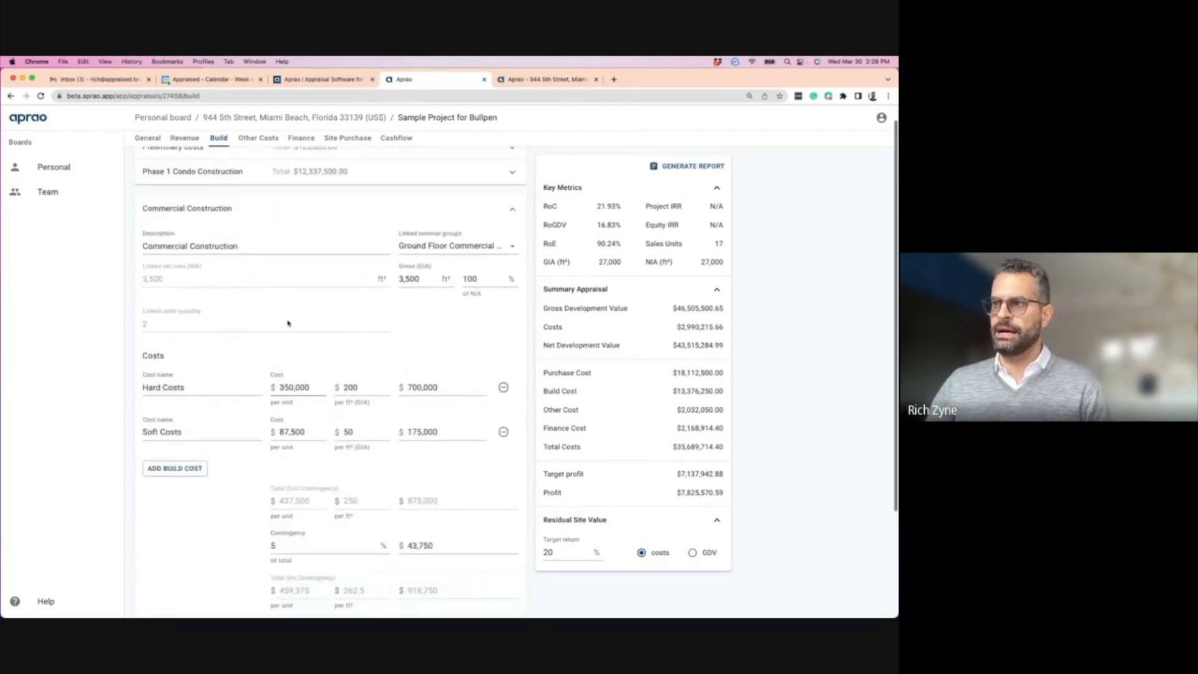
scroll(355, 249, "down", 1)
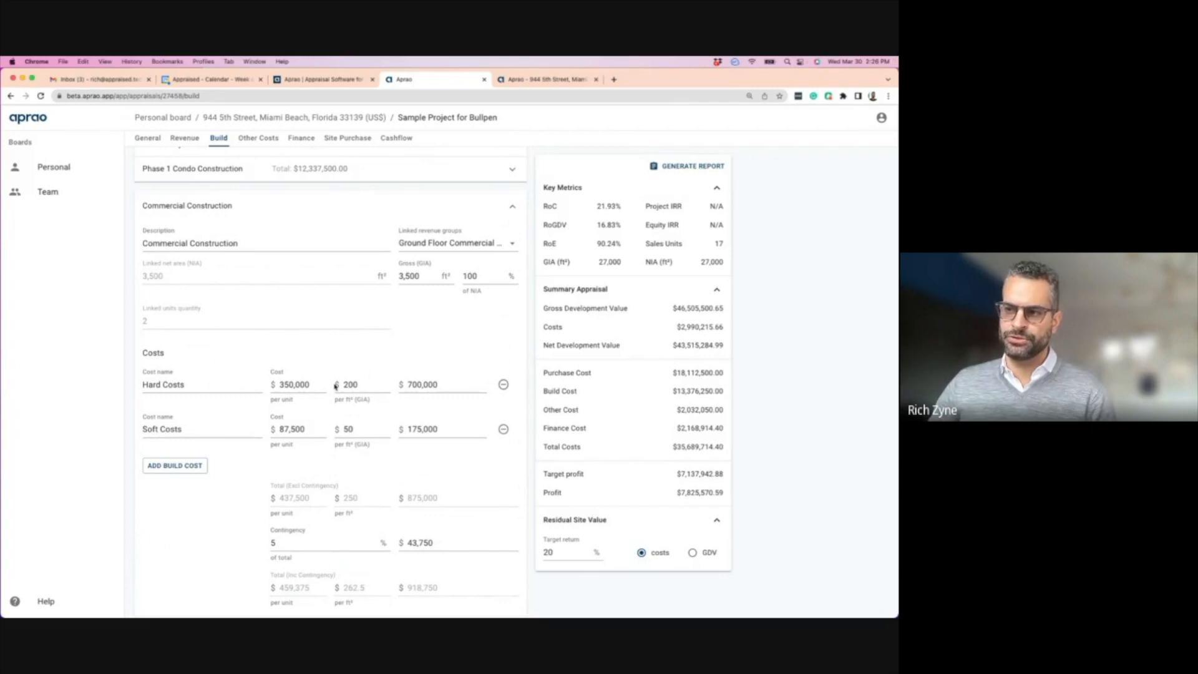
double_click(353, 429)
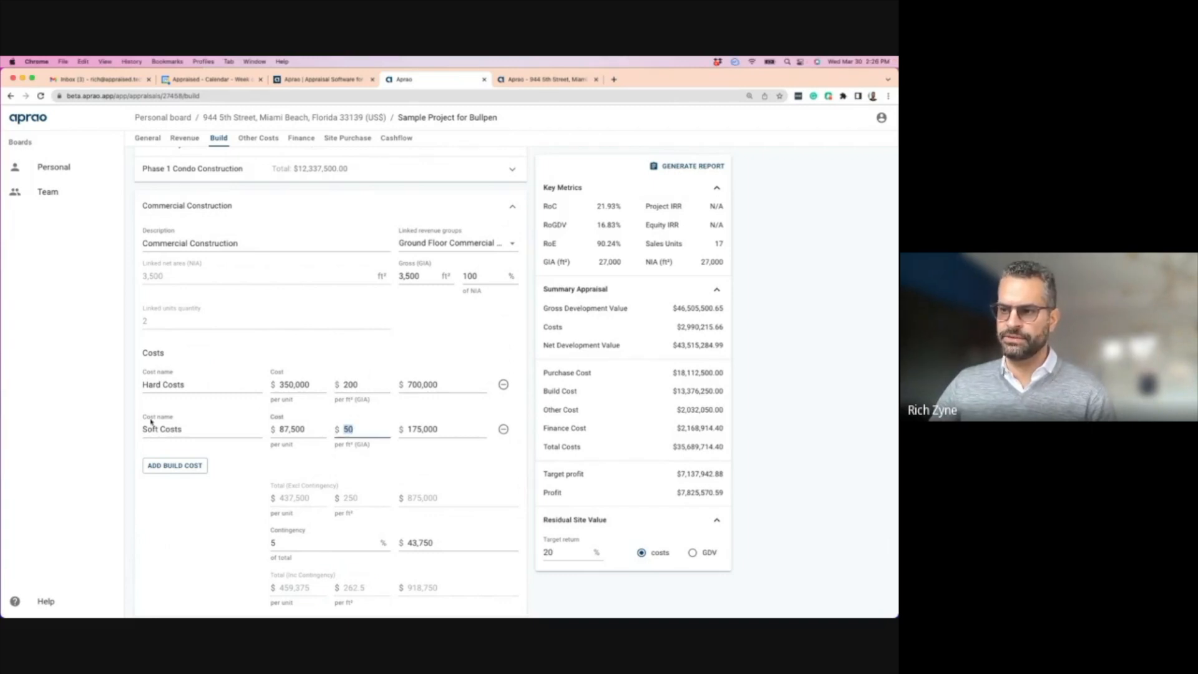
scroll(275, 425, "down", 3)
double_click(275, 428)
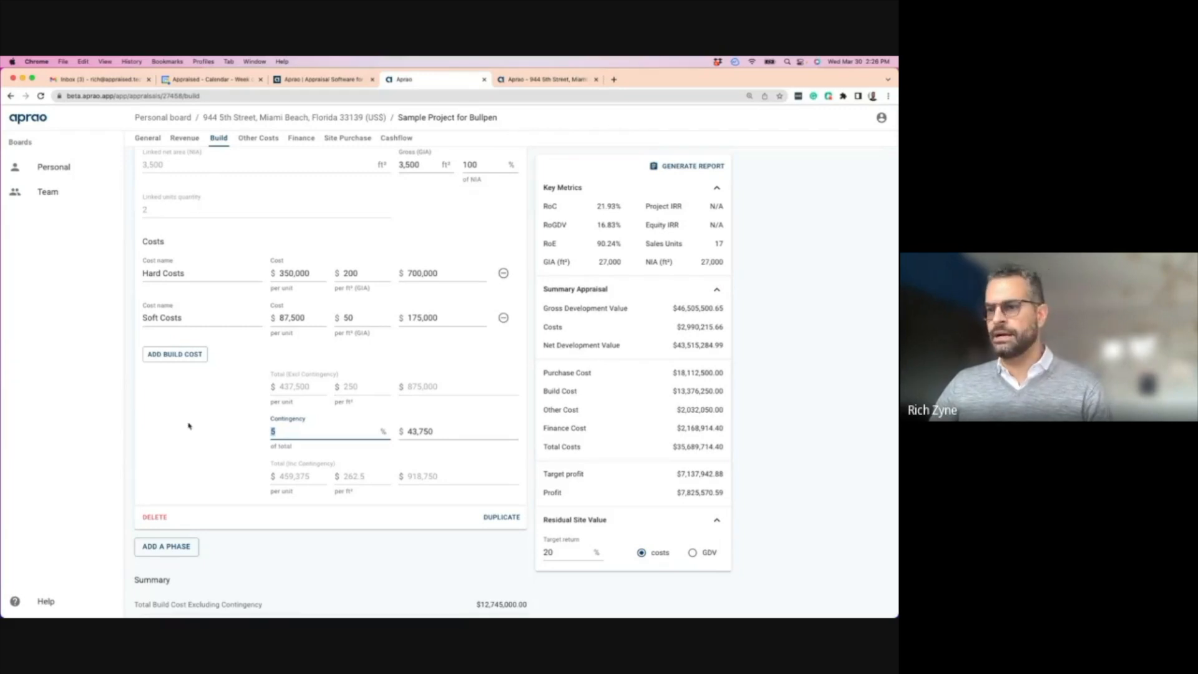
scroll(192, 436, "up", 3)
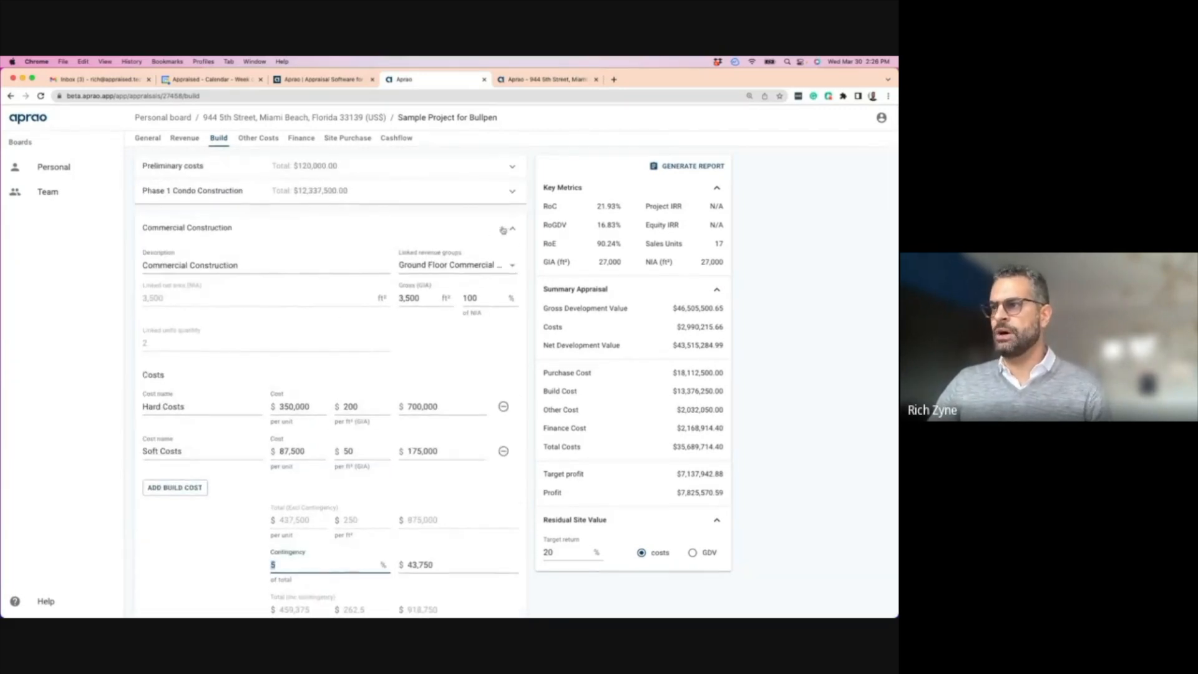
left_click(474, 217)
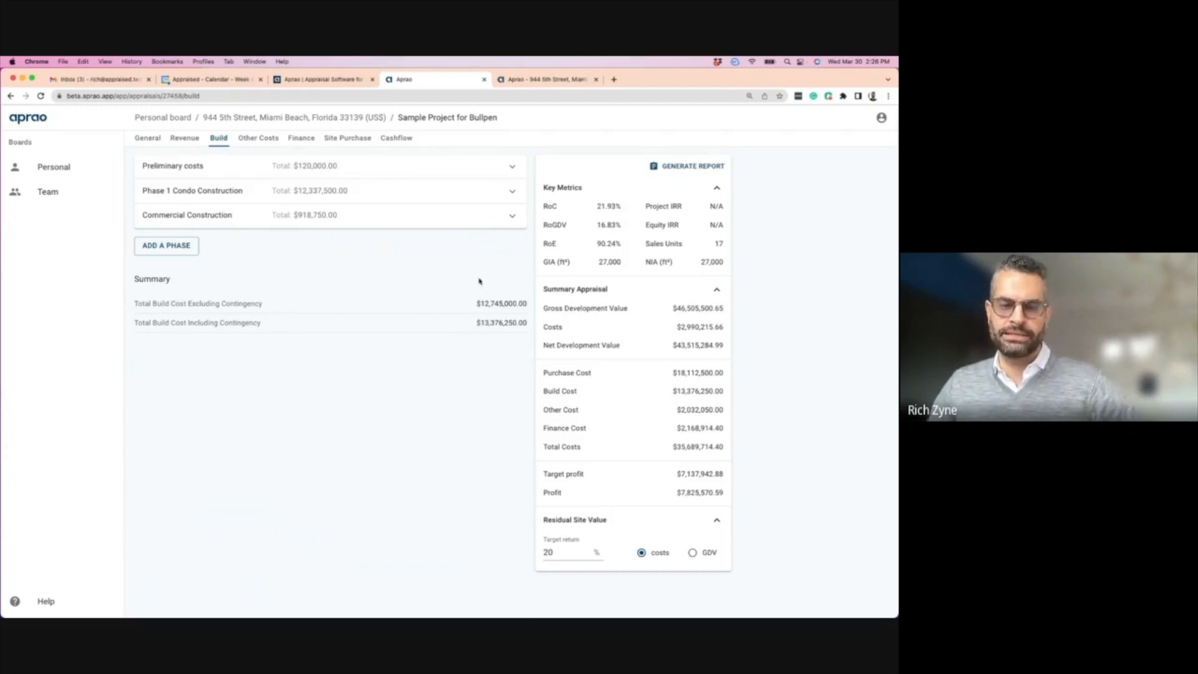
- Collapse Rental Income on the Revenue page, then move via Build to the Other Costs page
left_click(185, 139)
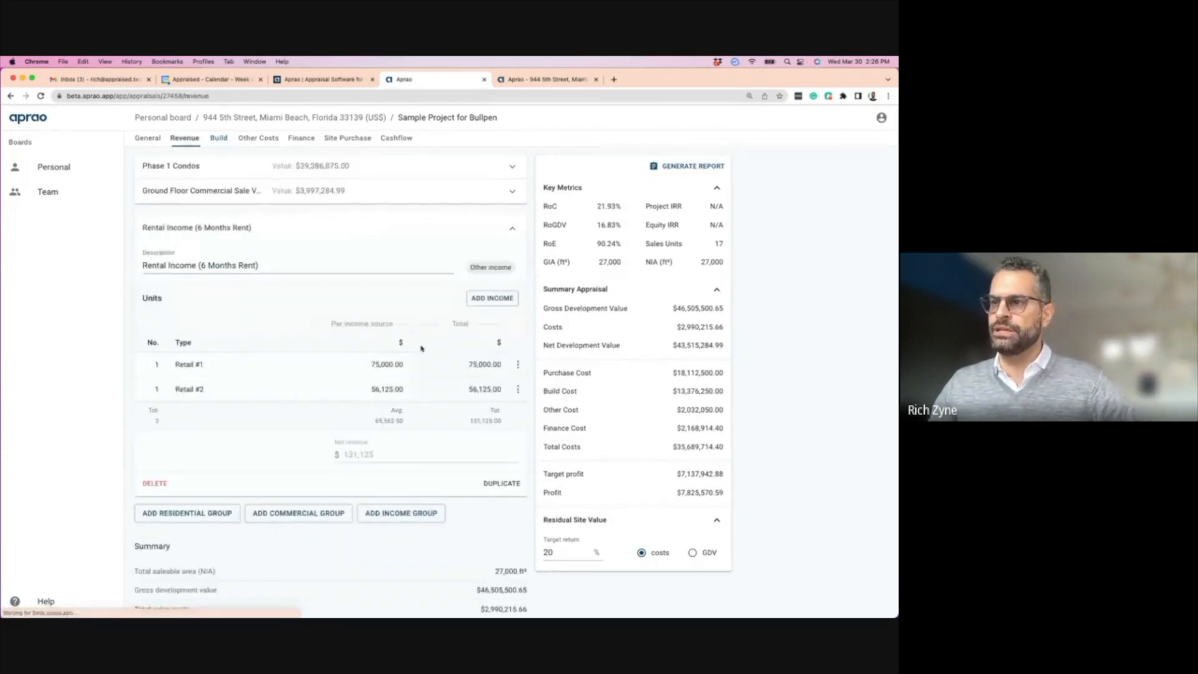
left_click(513, 231)
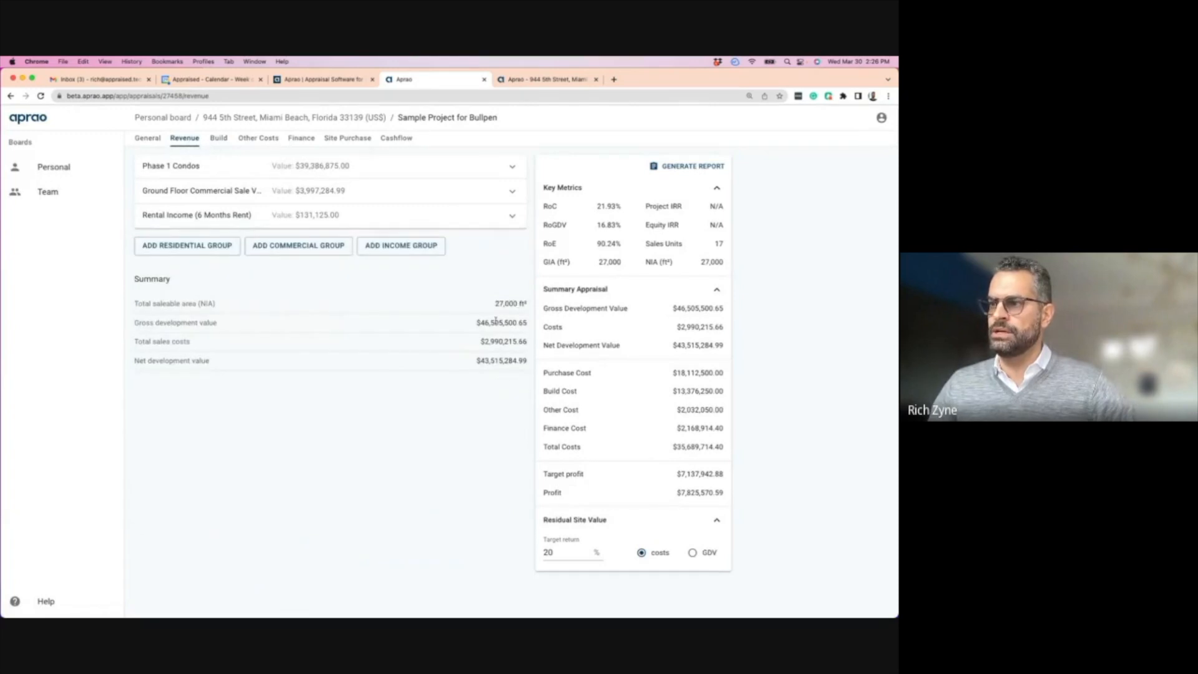
left_click(215, 139)
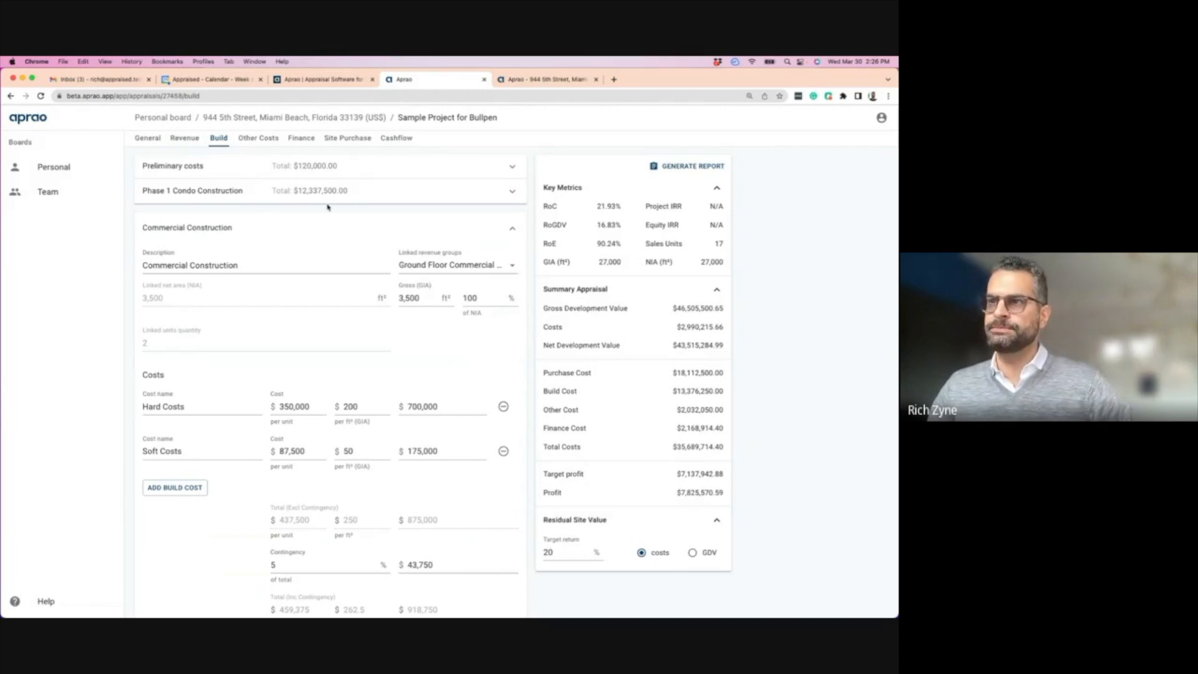
left_click(253, 140)
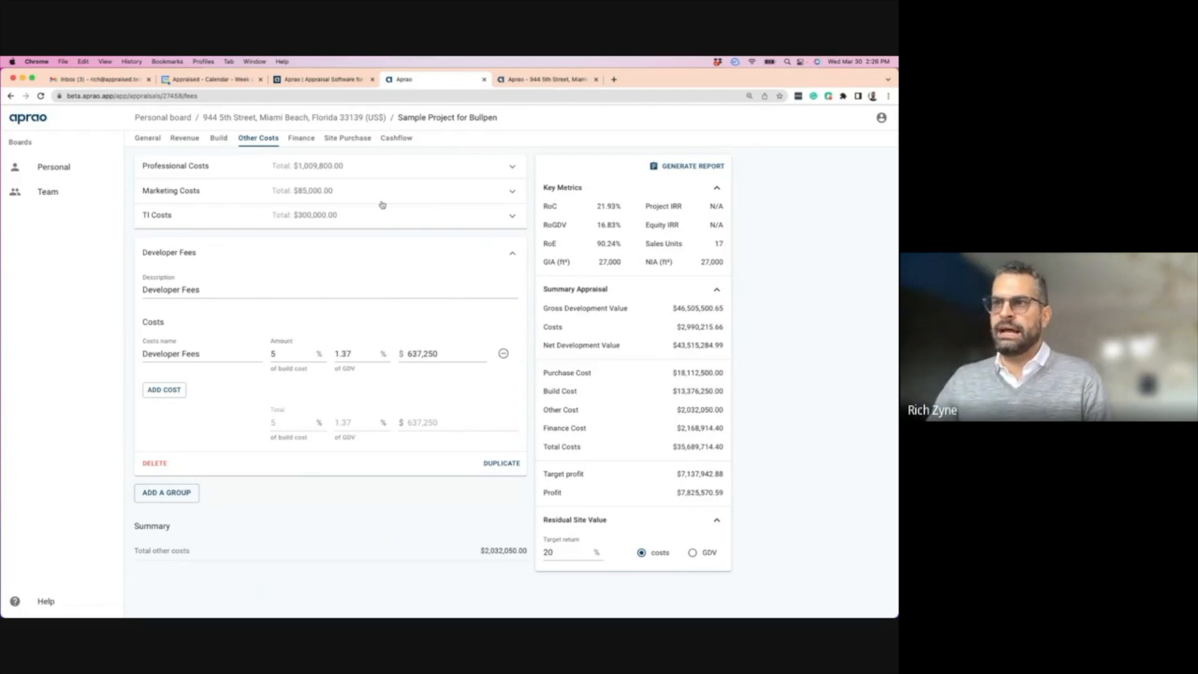
- Review Professional Costs' architect %, $200,000 cost consultant and $150,000 engineering fees, then collapse the group
left_click(512, 253)
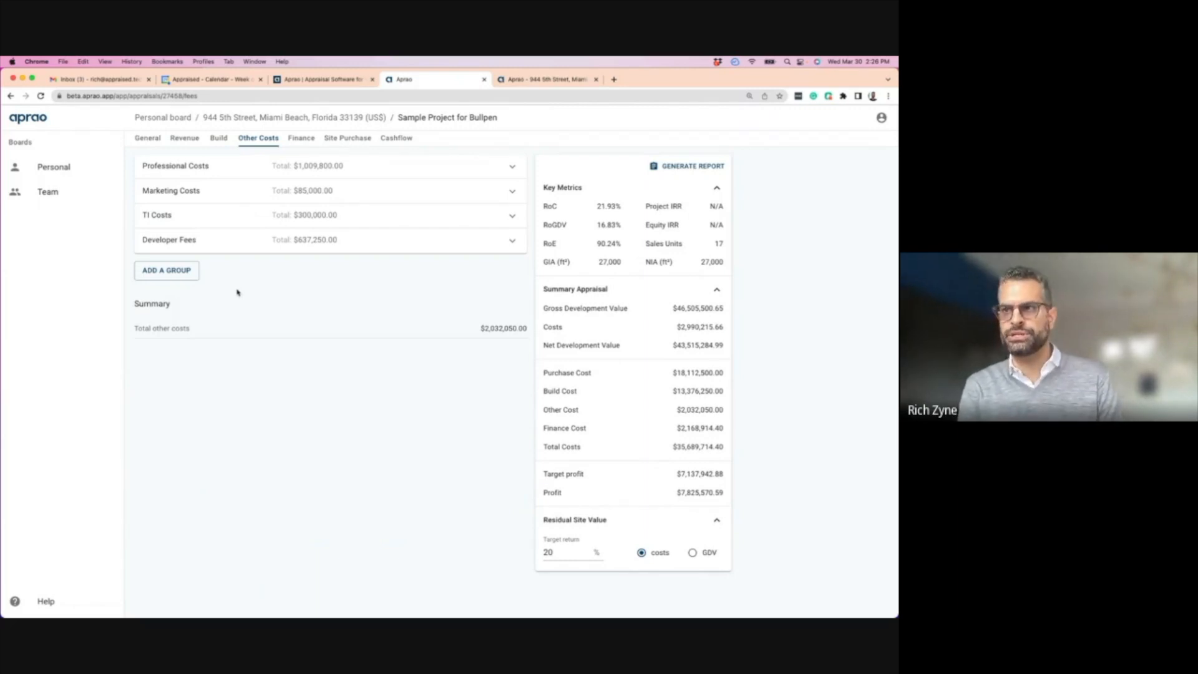
left_click(252, 167)
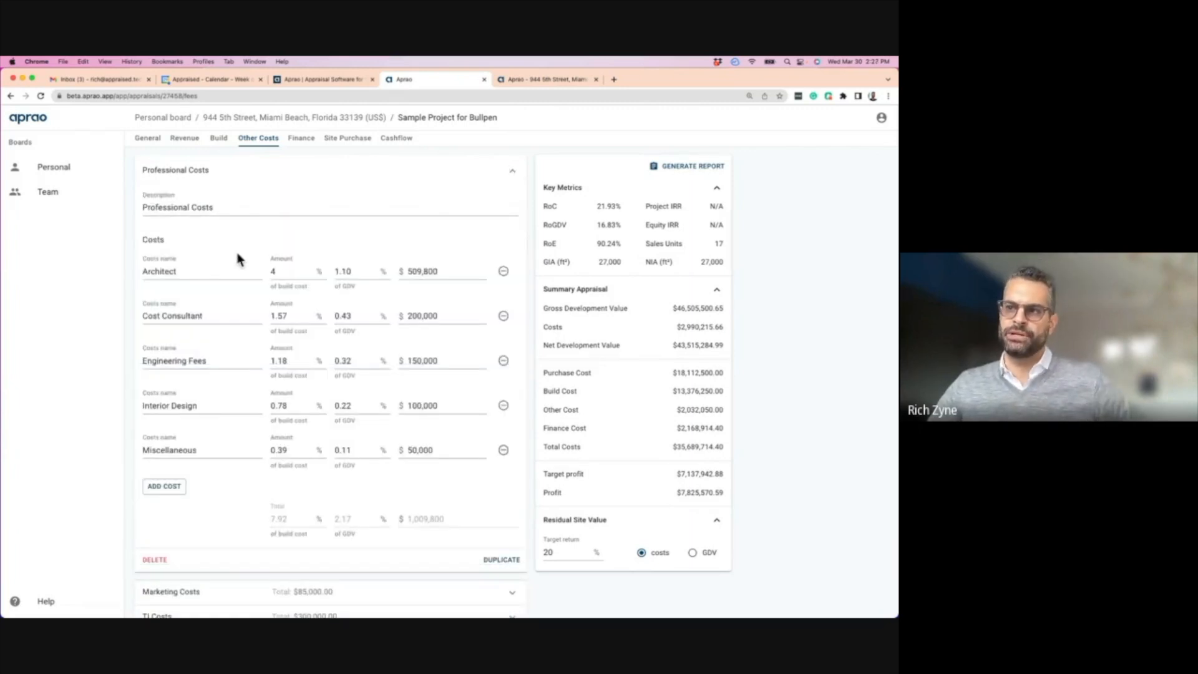
left_click(280, 275)
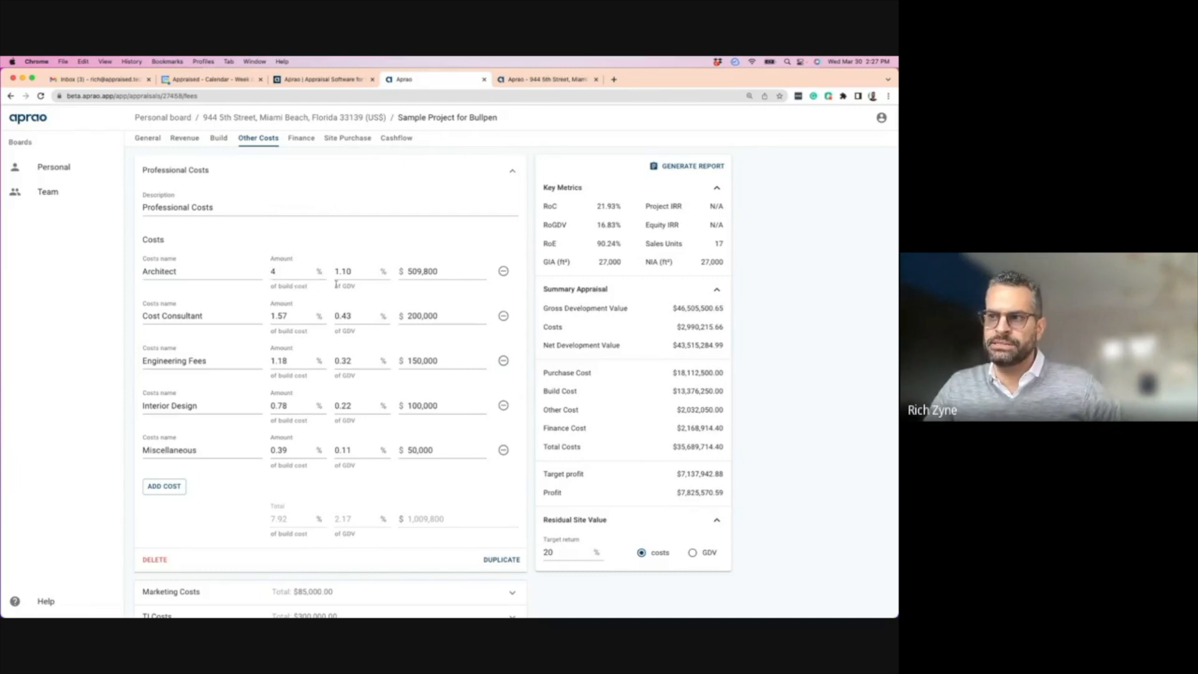
left_click_drag(337, 284, 450, 270)
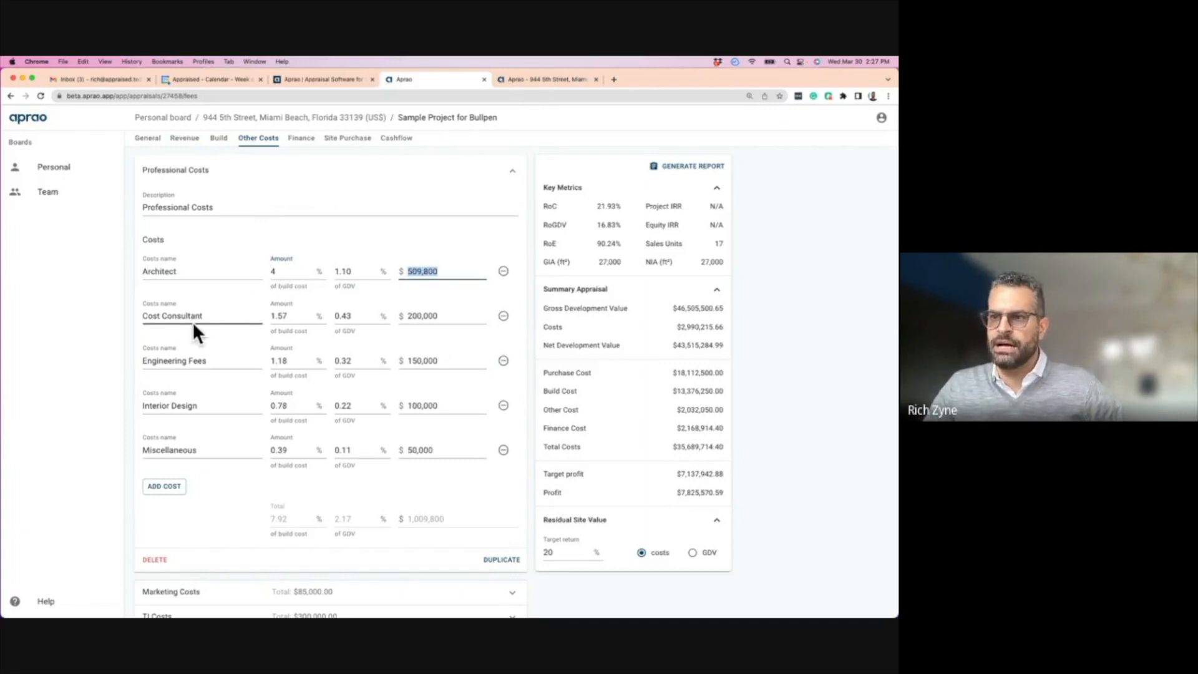
left_click_drag(402, 316, 440, 316)
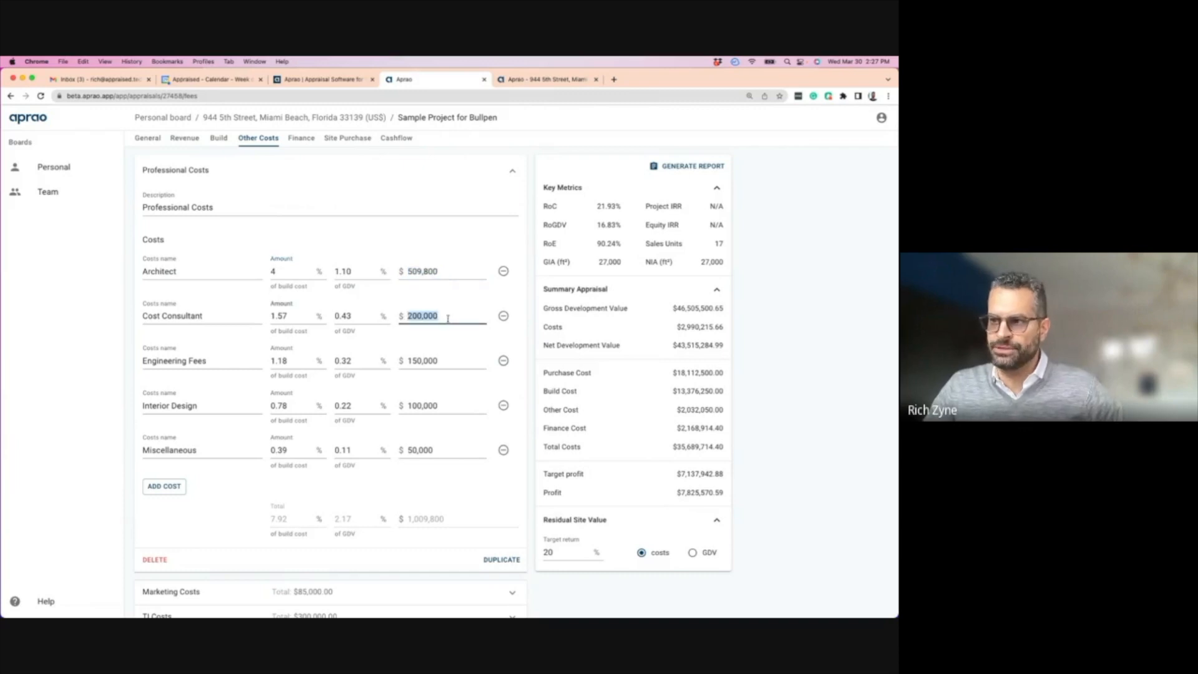
left_click_drag(402, 361, 444, 362)
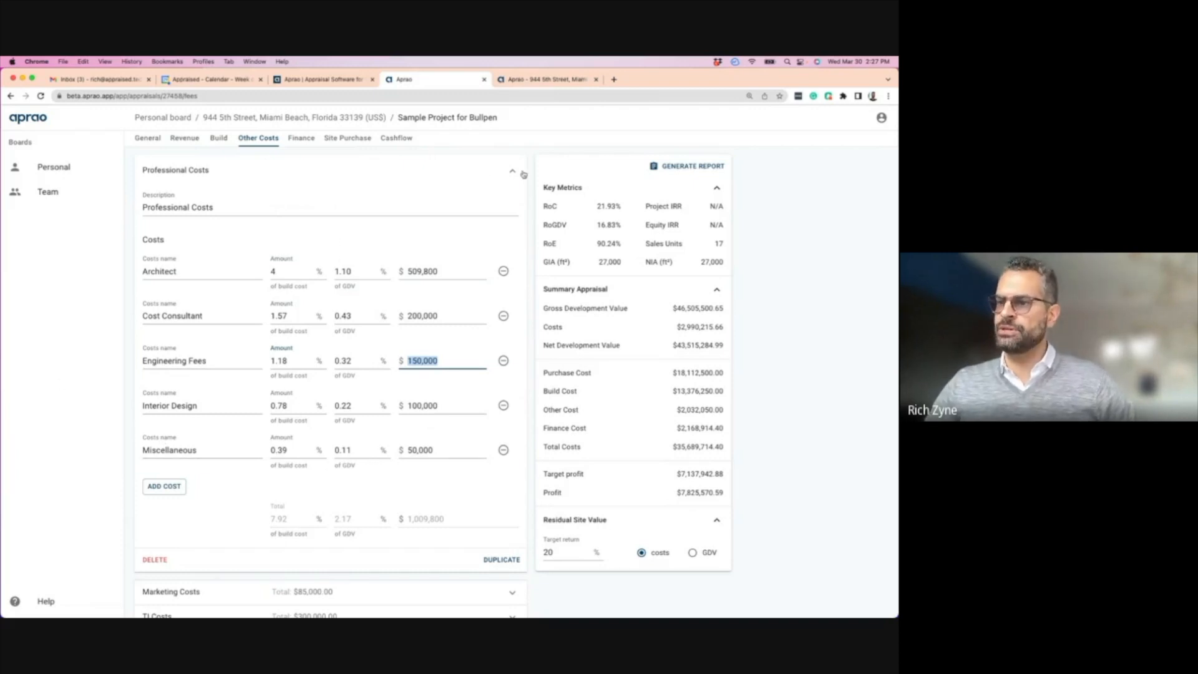
left_click(513, 171)
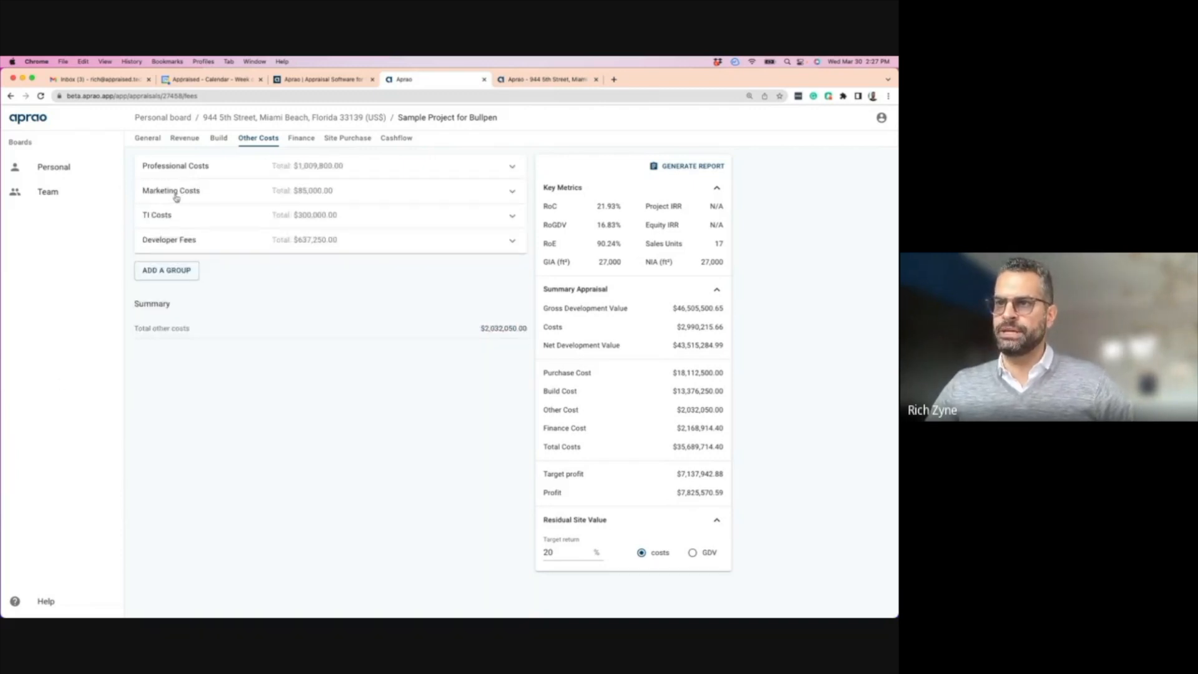
left_click(180, 197)
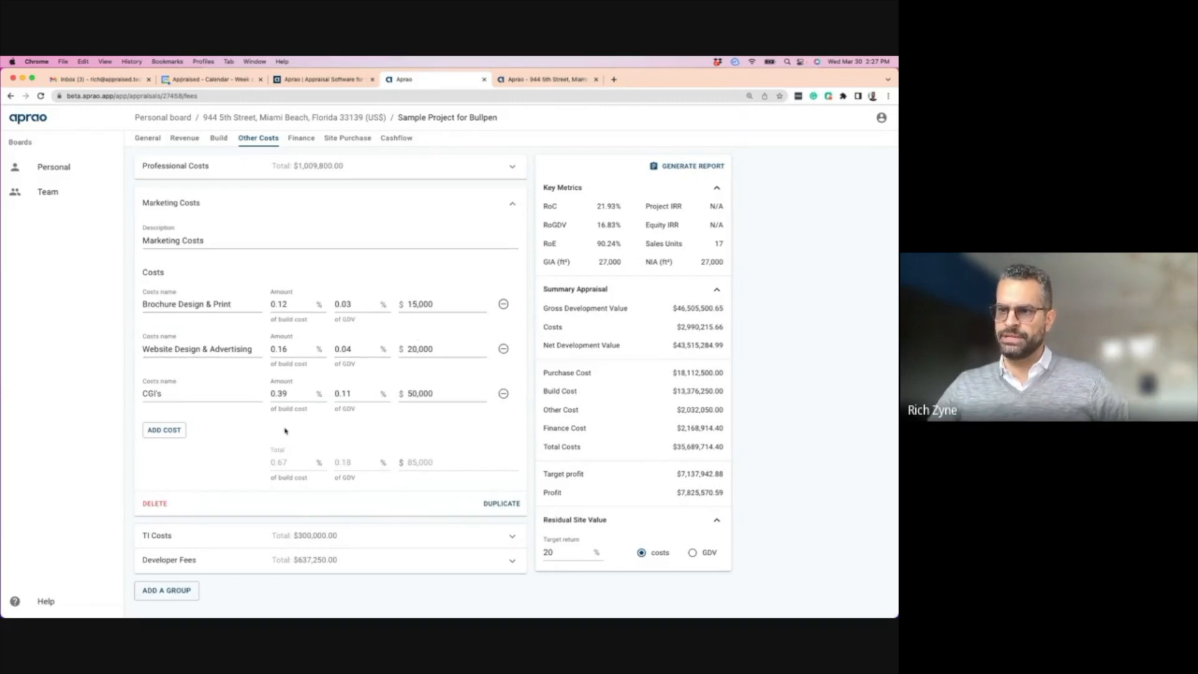
- Add an empty cost row to Marketing Costs, remove it, and collapse the group
left_click(170, 432)
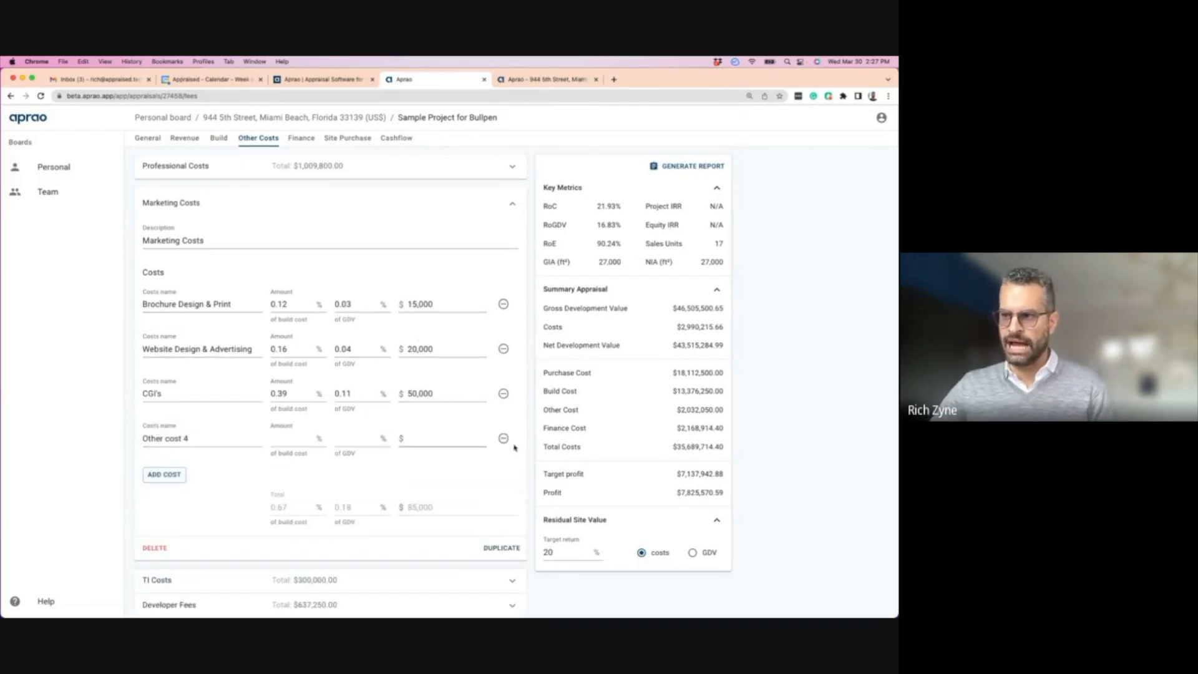
left_click(504, 438)
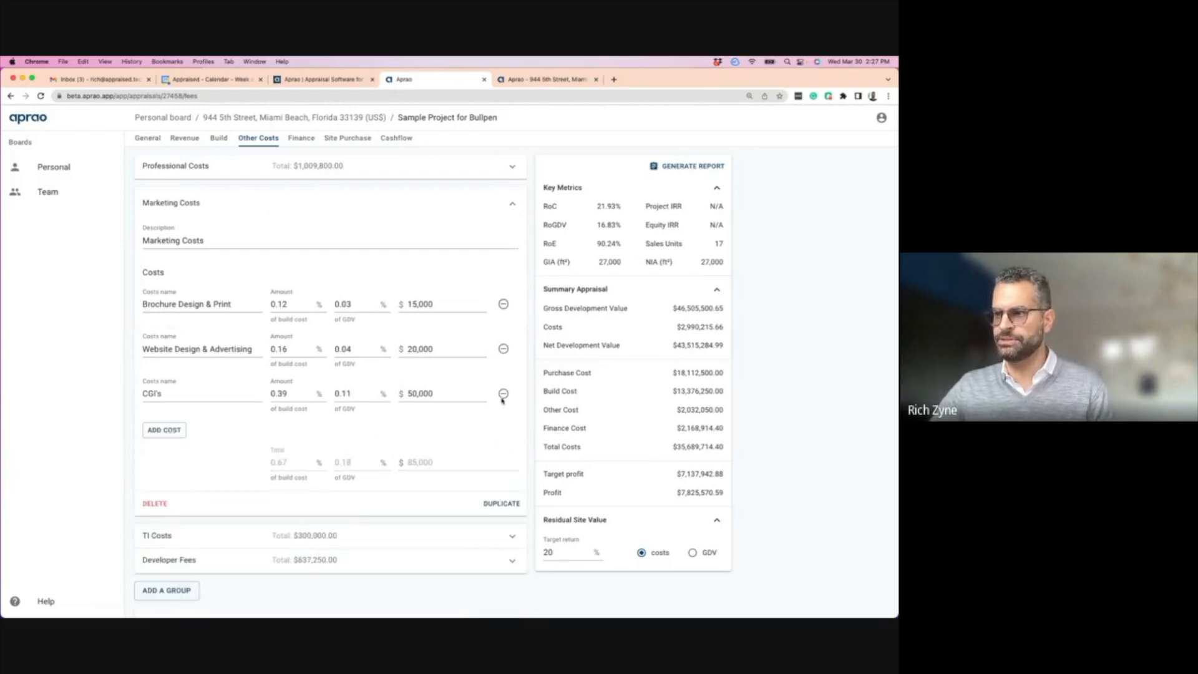
left_click(512, 203)
- Expand and collapse the TI Costs and Developer Fees groups to review them
left_click(169, 216)
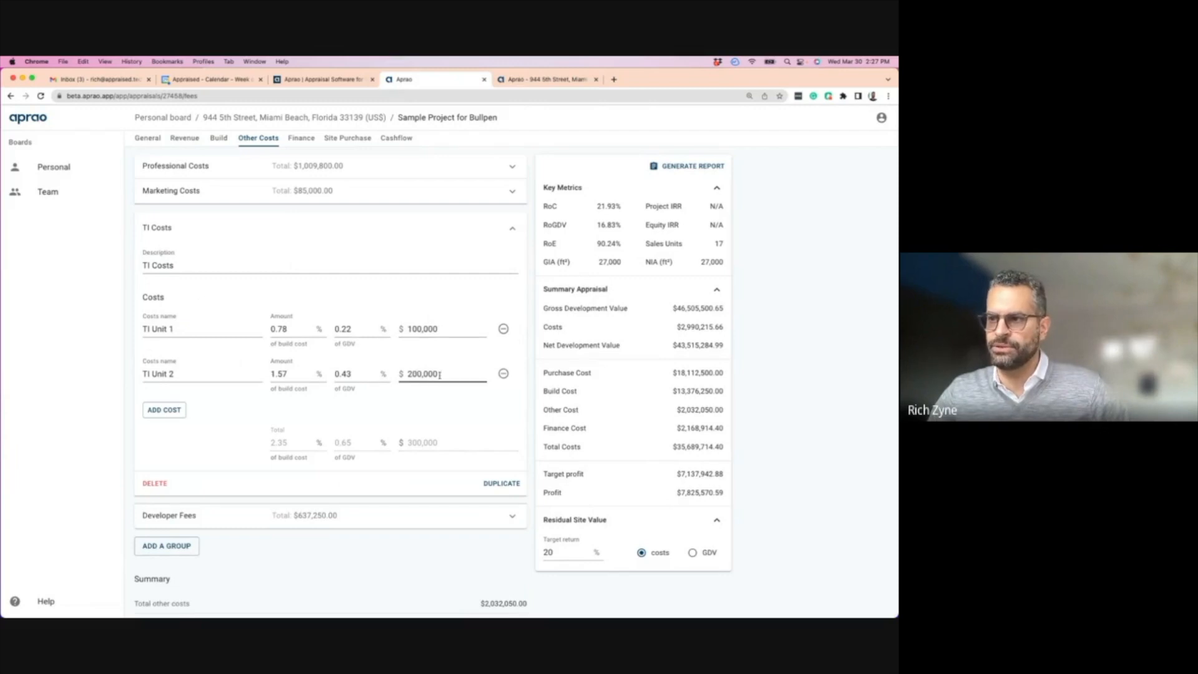
left_click(513, 230)
left_click(211, 243)
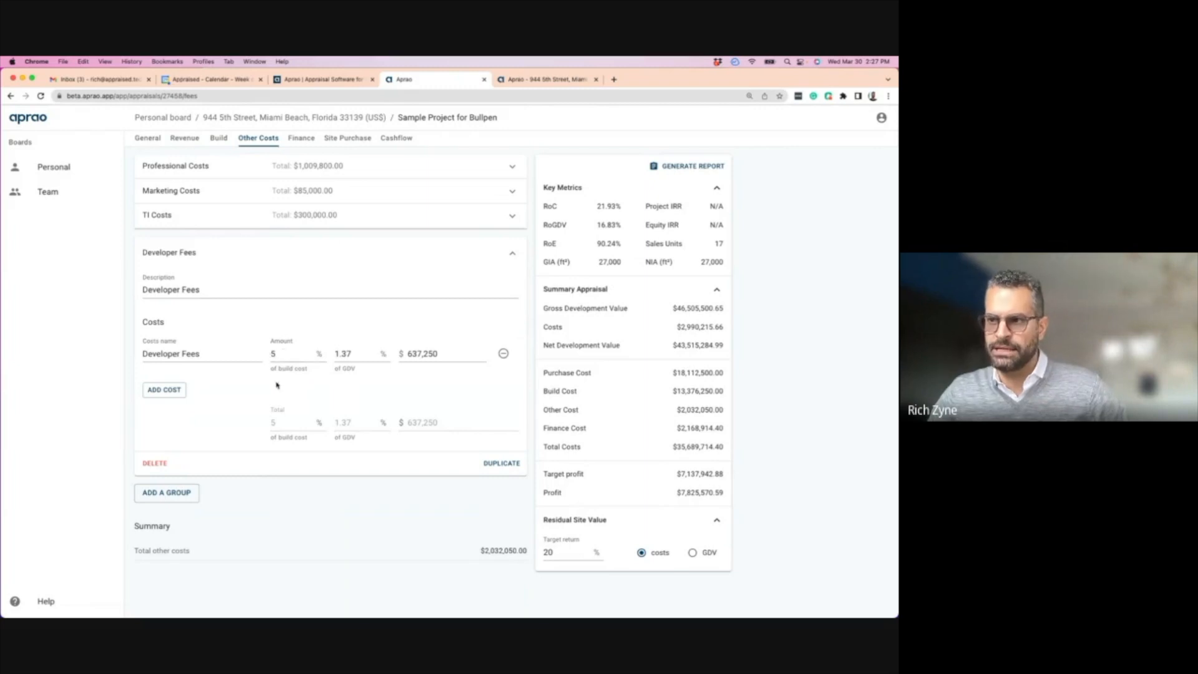
left_click(511, 254)
- Add an empty Costs group 5, delete it again, and go to the Finance page
left_click(163, 272)
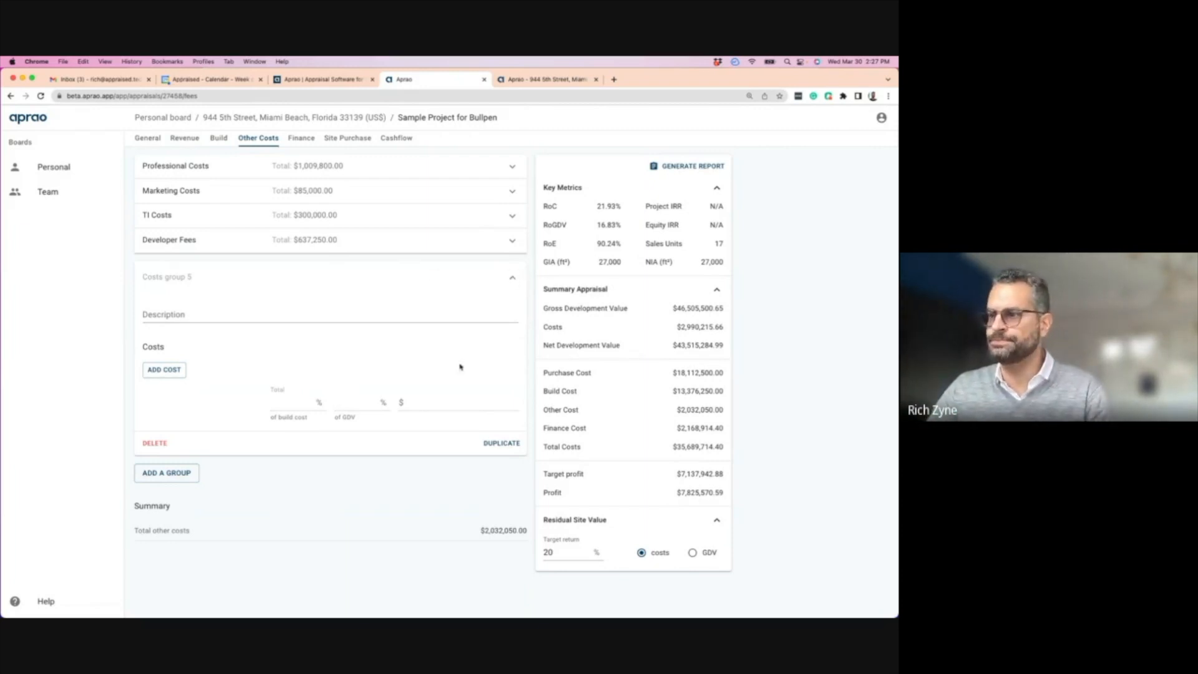
left_click(158, 442)
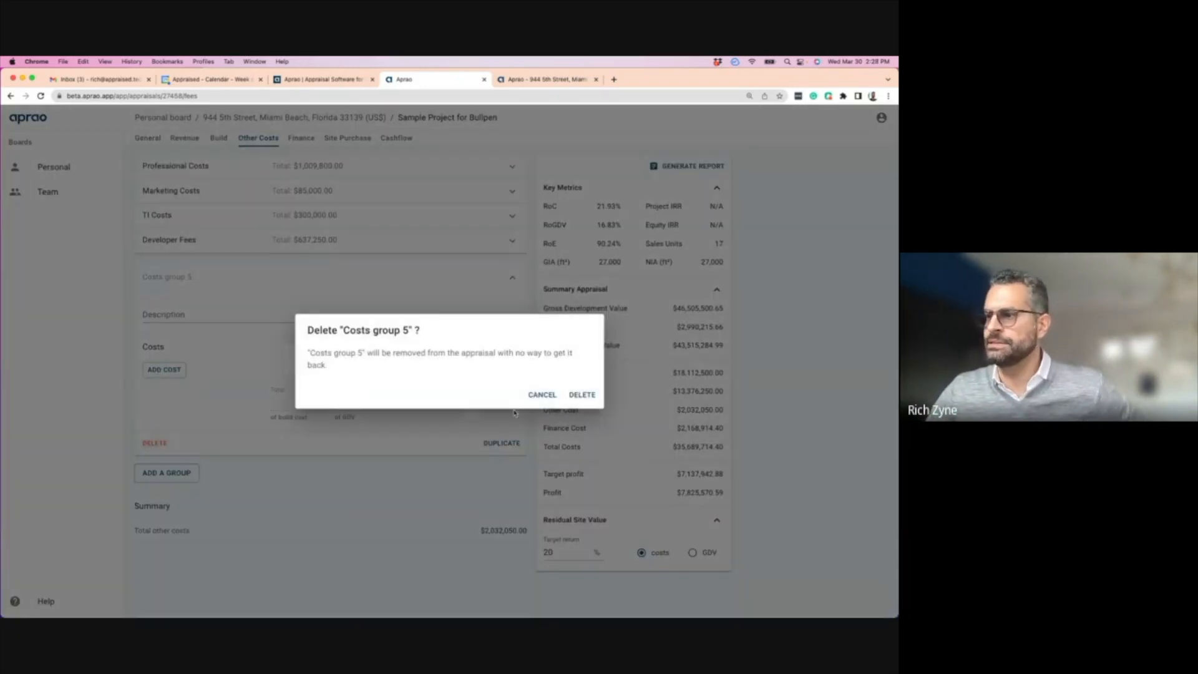
left_click(583, 395)
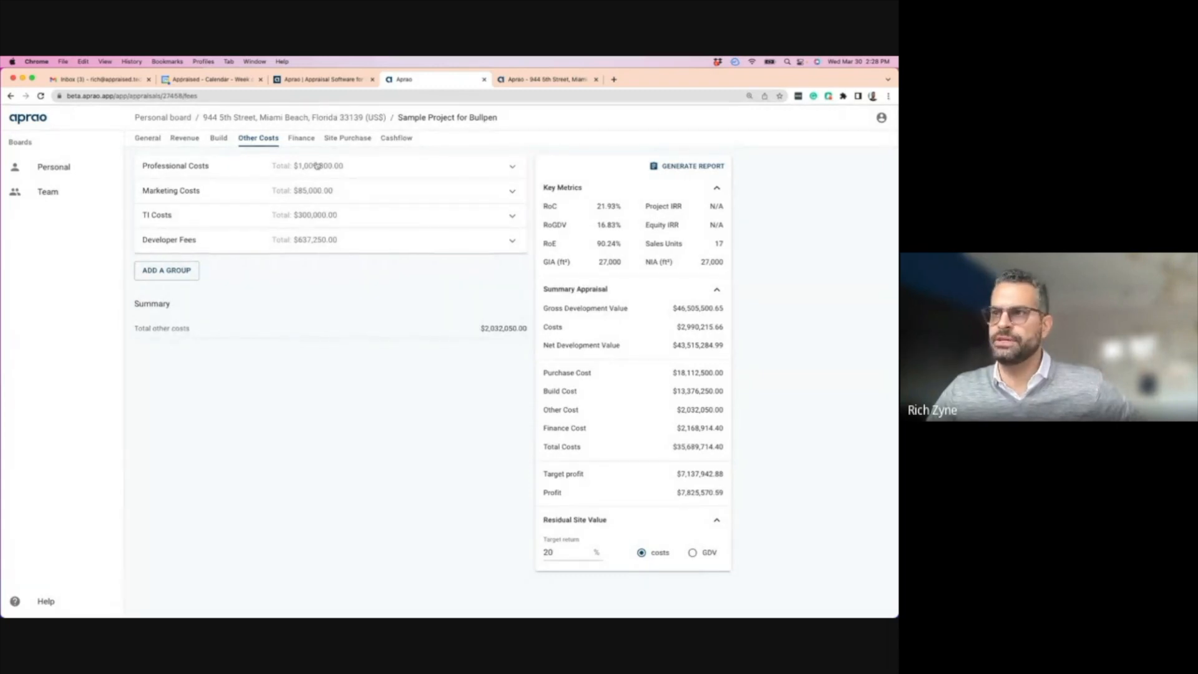
left_click(300, 138)
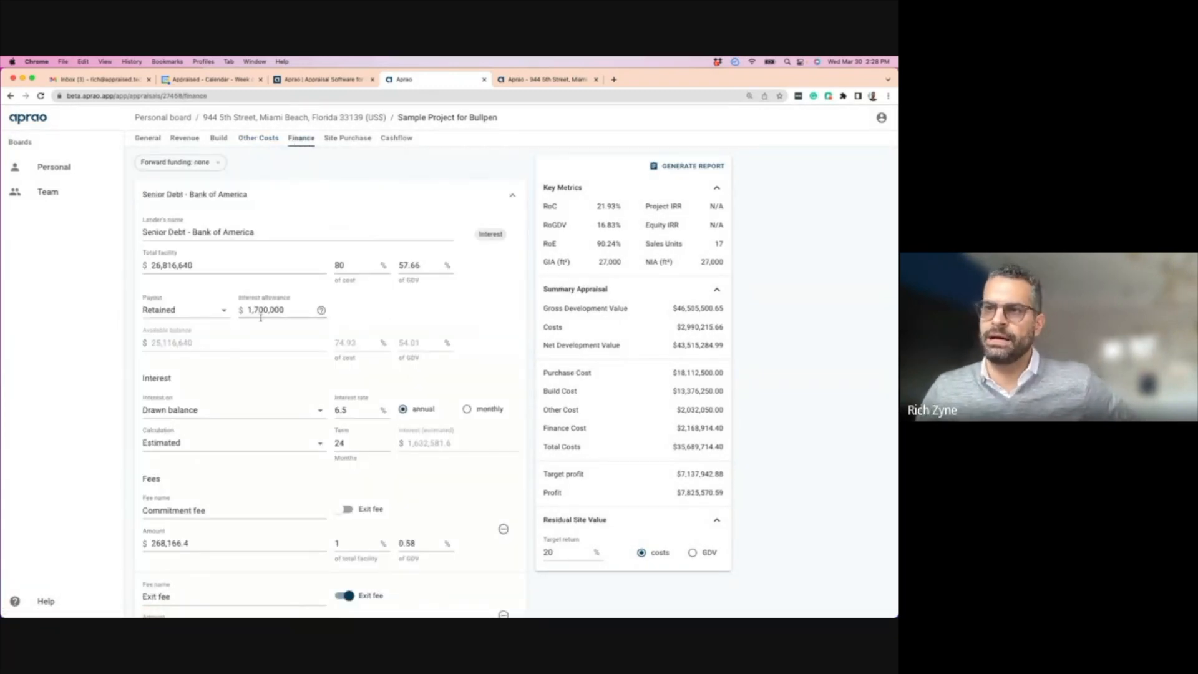
scroll(255, 315, "down", 3)
scroll(254, 316, "down", 4)
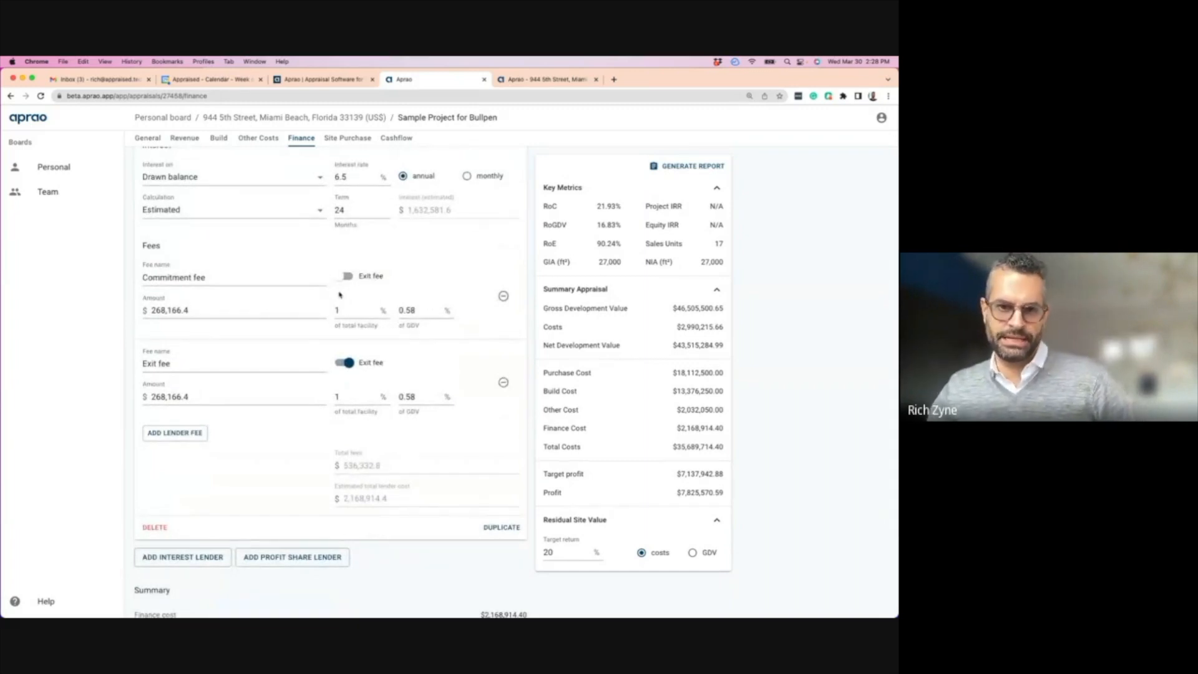
scroll(277, 263, "up", 6)
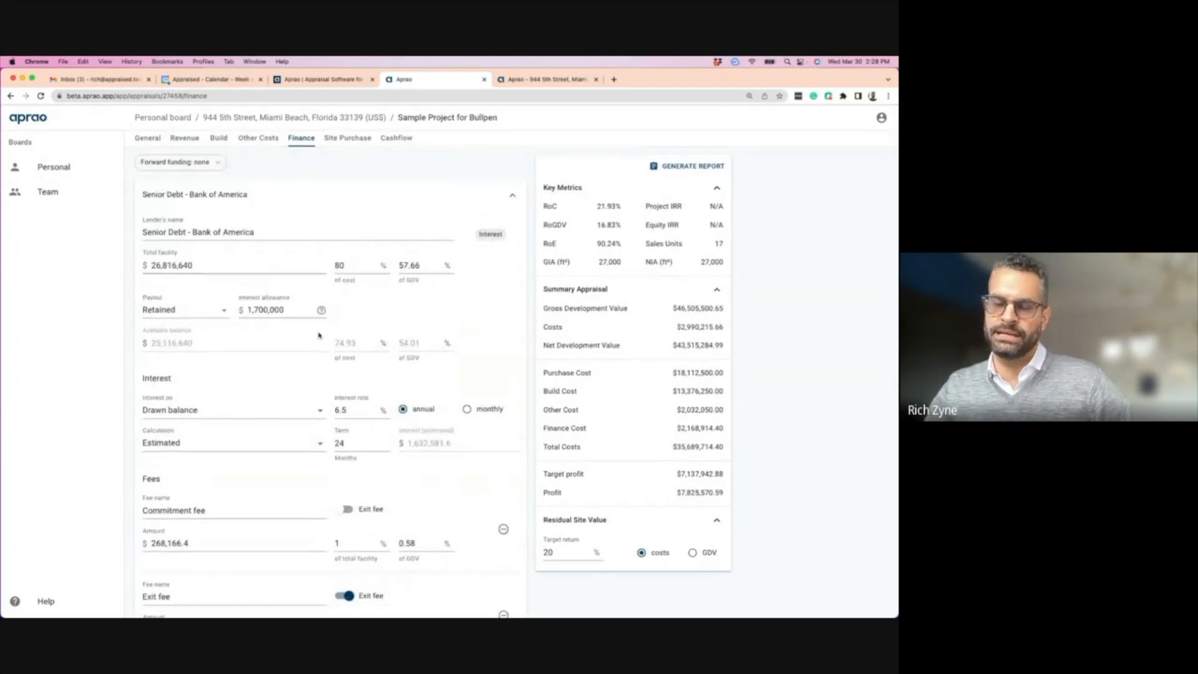
scroll(281, 381, "down", 1)
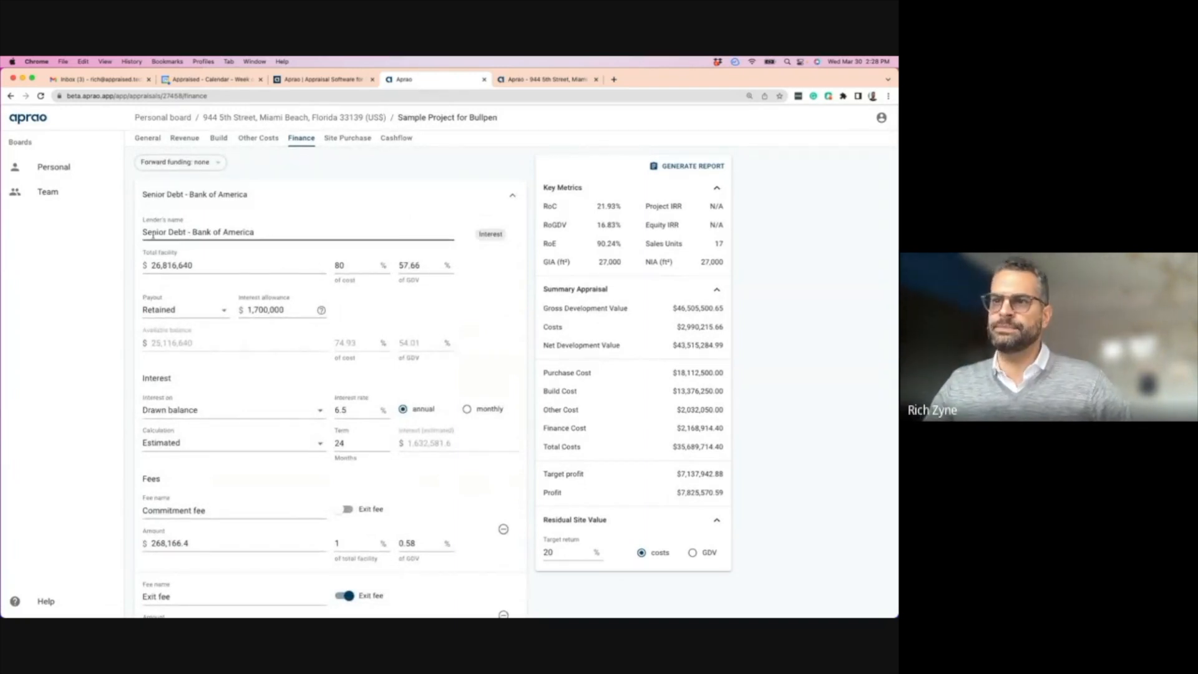
scroll(242, 424, "down", 8)
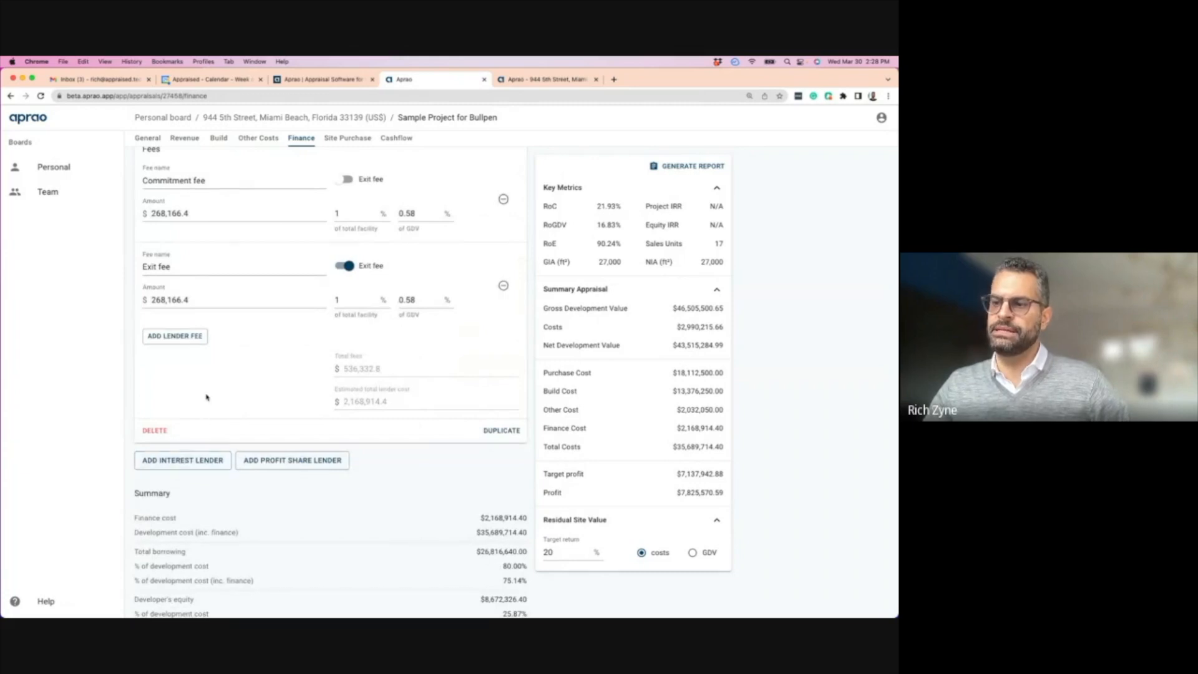
scroll(207, 396, "up", 8)
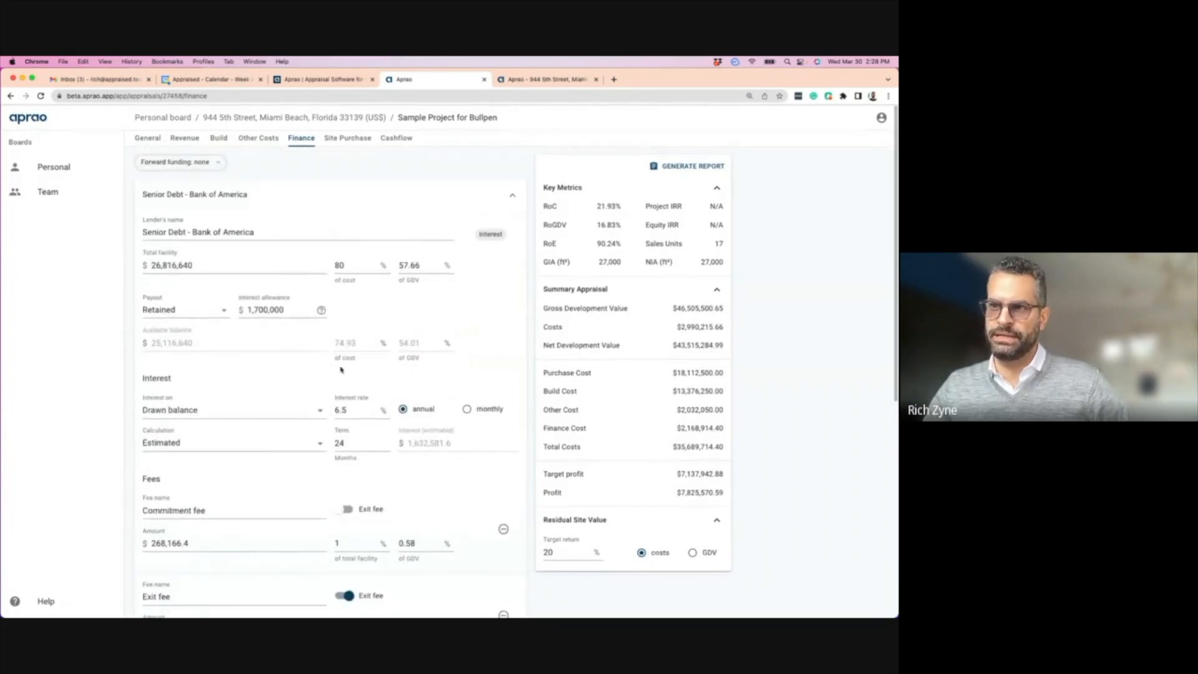
triple_click(271, 238)
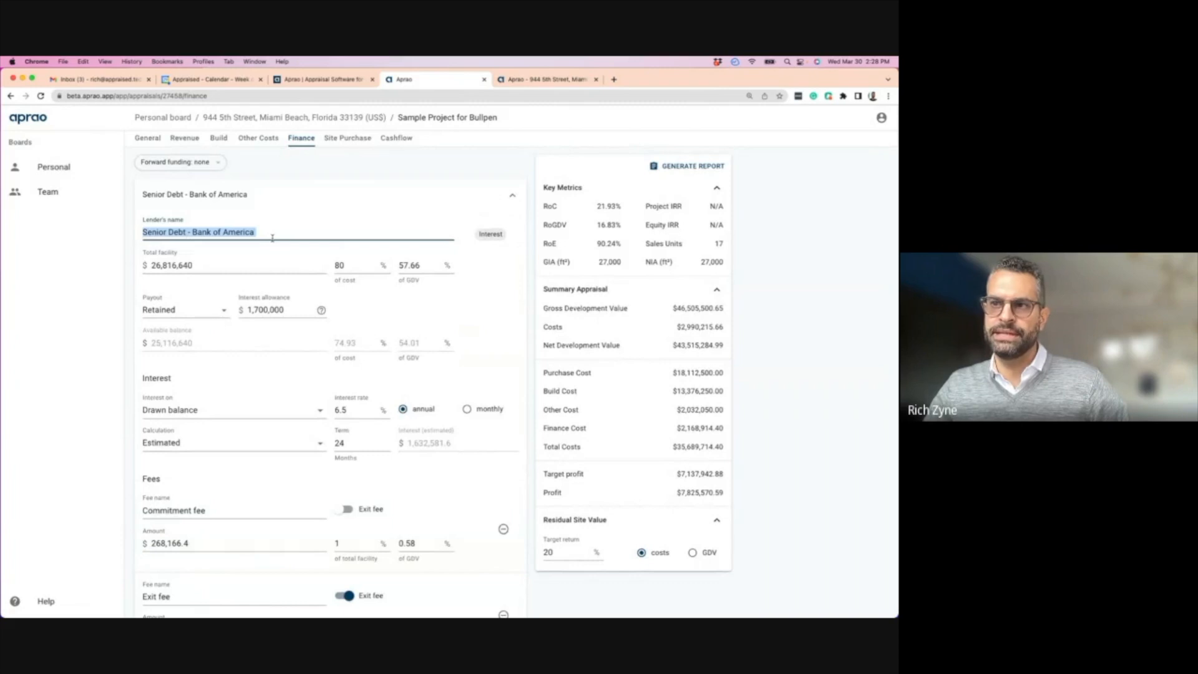
left_click(343, 266)
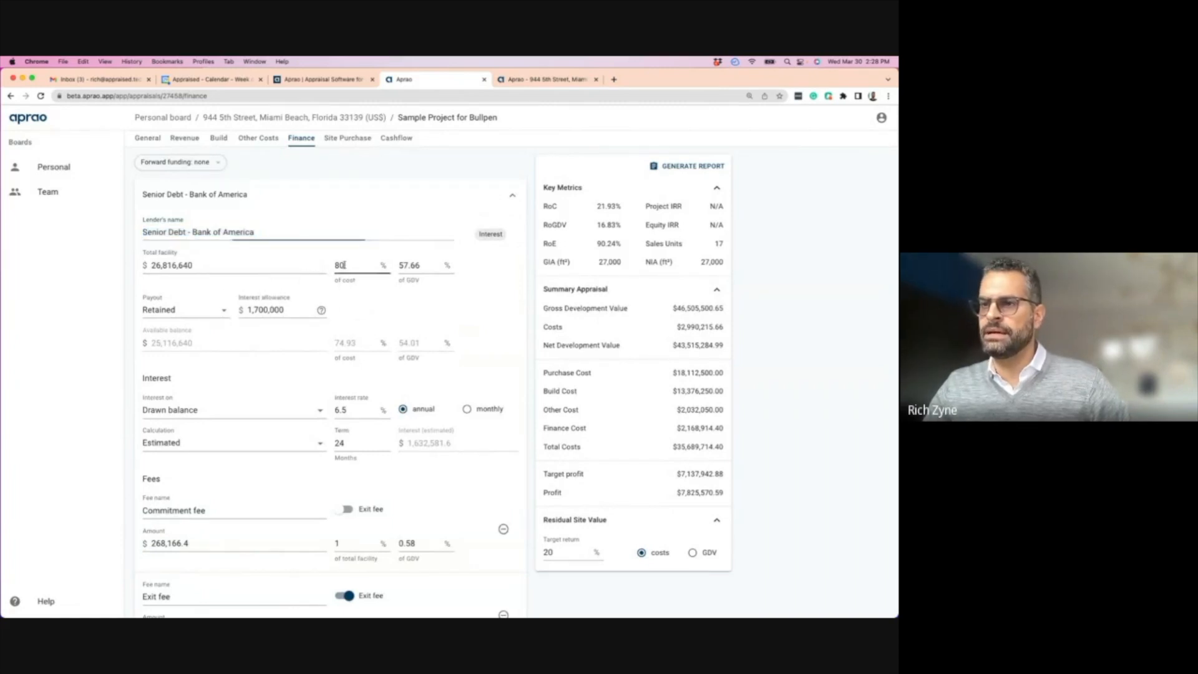
left_click_drag(343, 265, 334, 266)
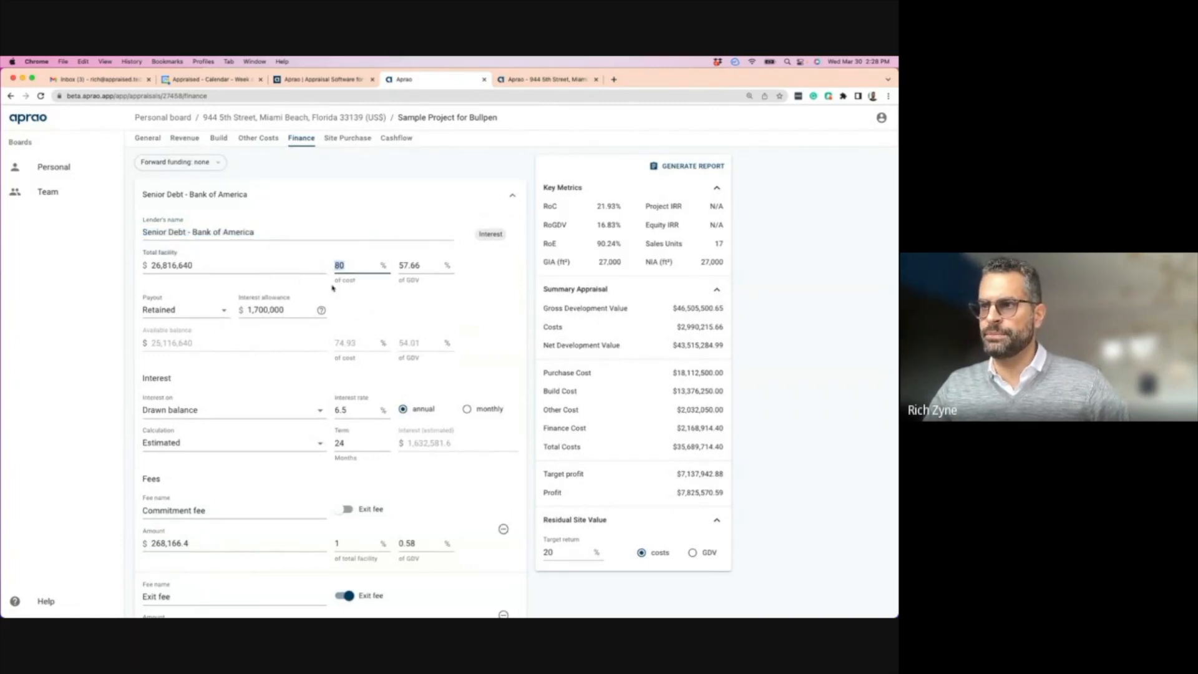
scroll(226, 331, "down", 1)
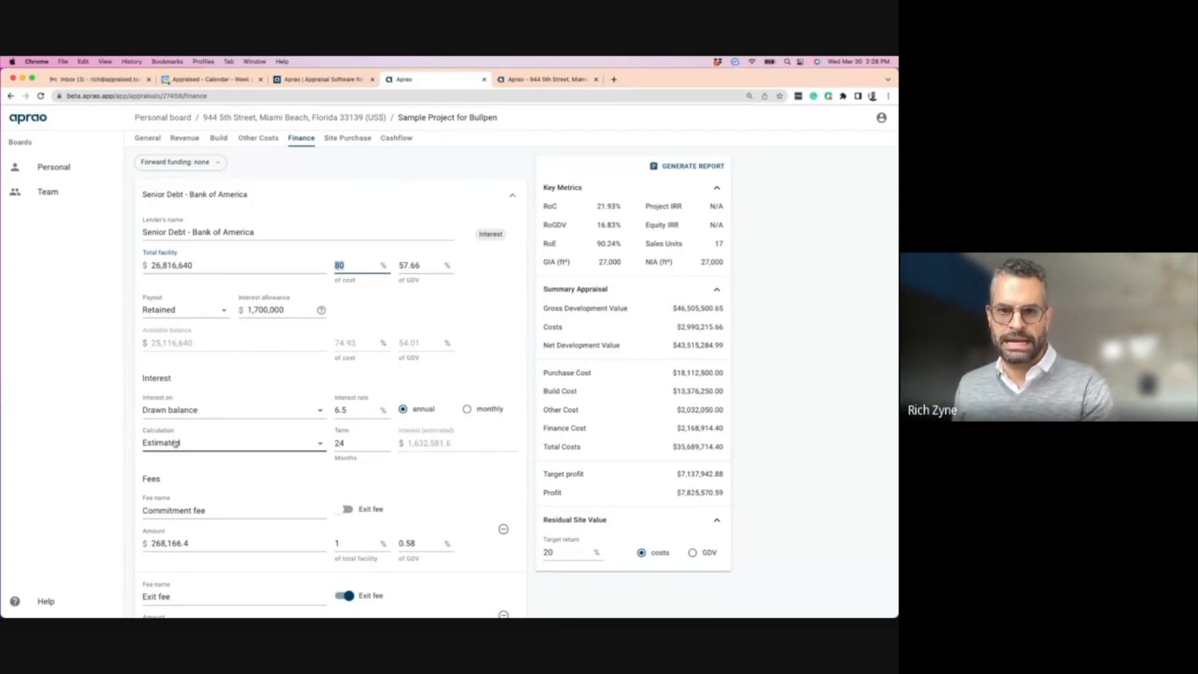
scroll(178, 446, "down", 1)
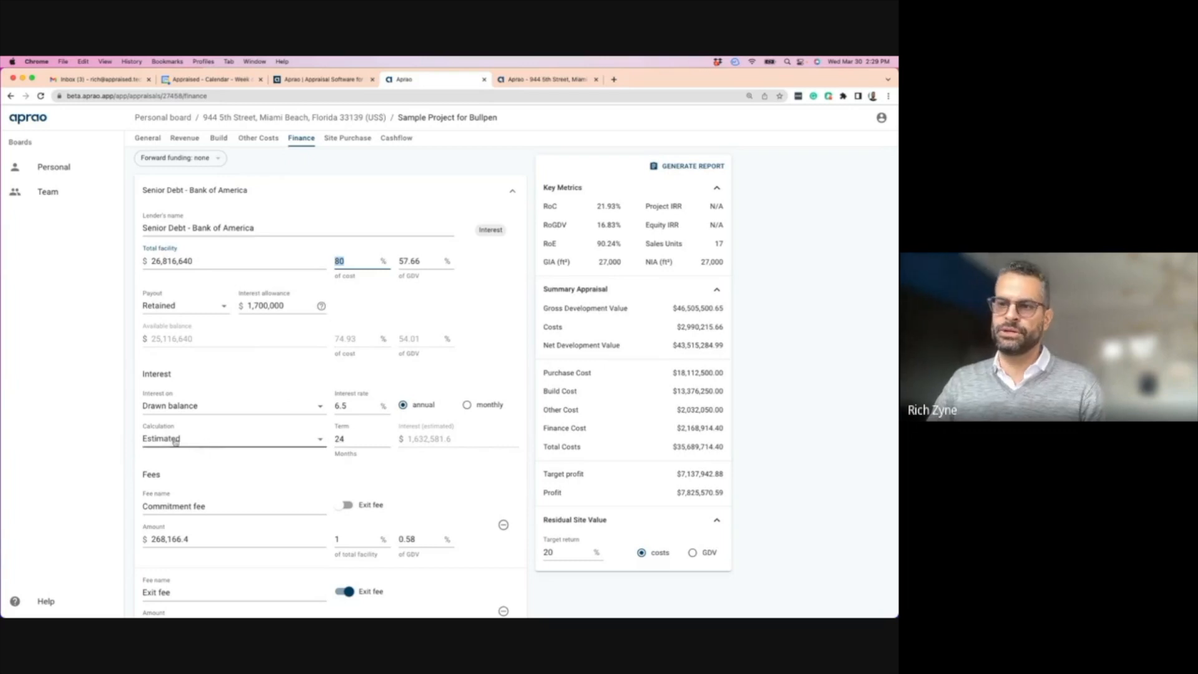
left_click(174, 441)
left_click(166, 442)
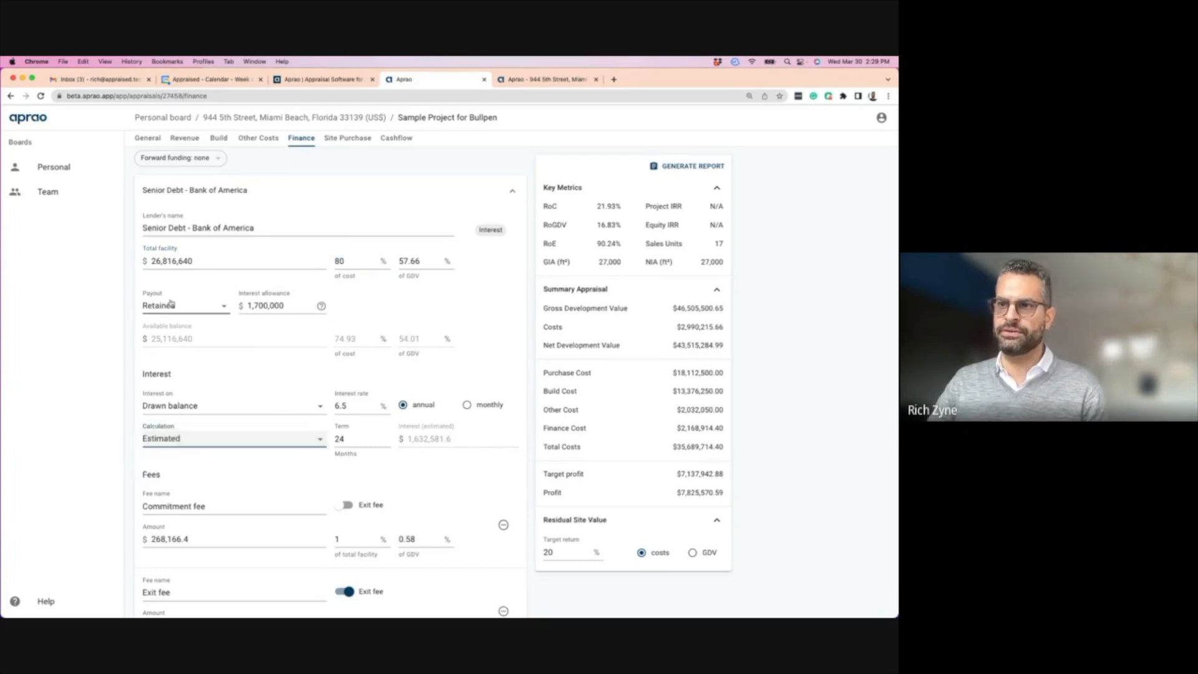
left_click(167, 306)
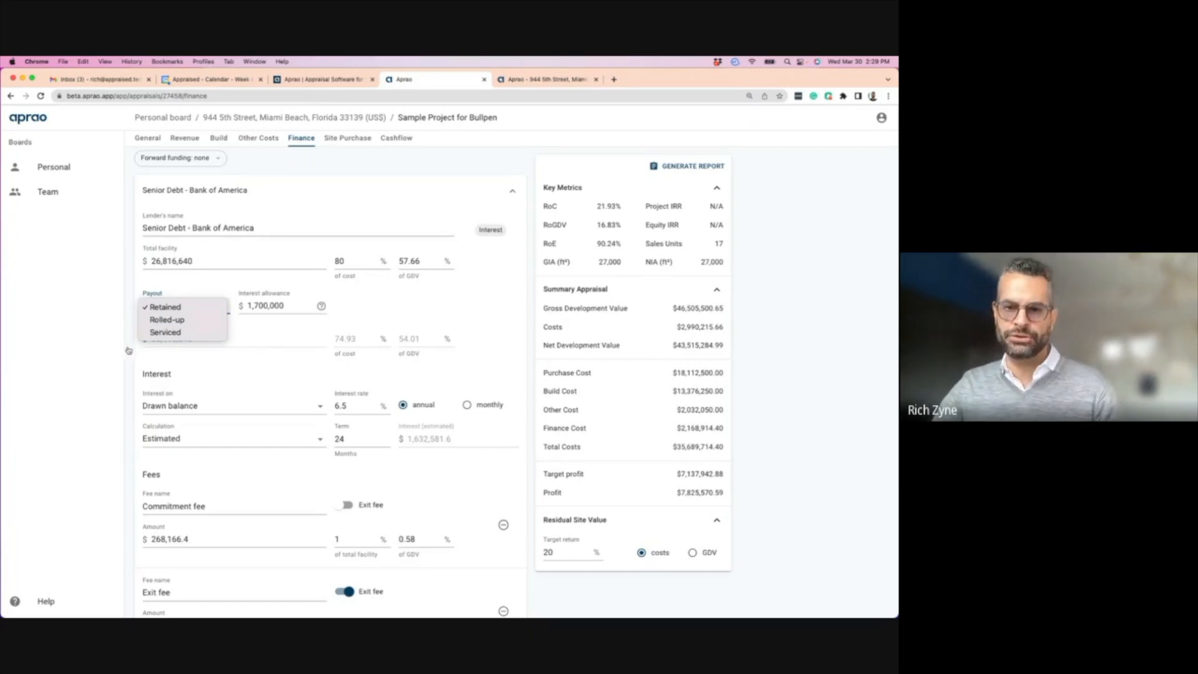
left_click(91, 330)
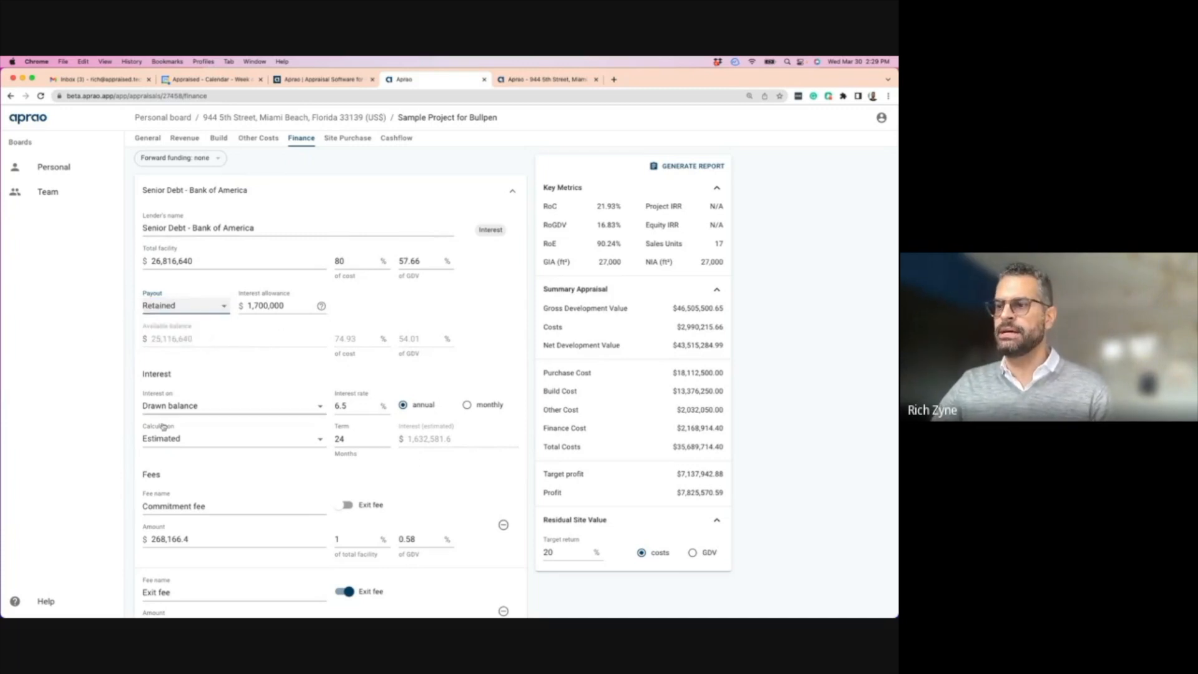
left_click(415, 441)
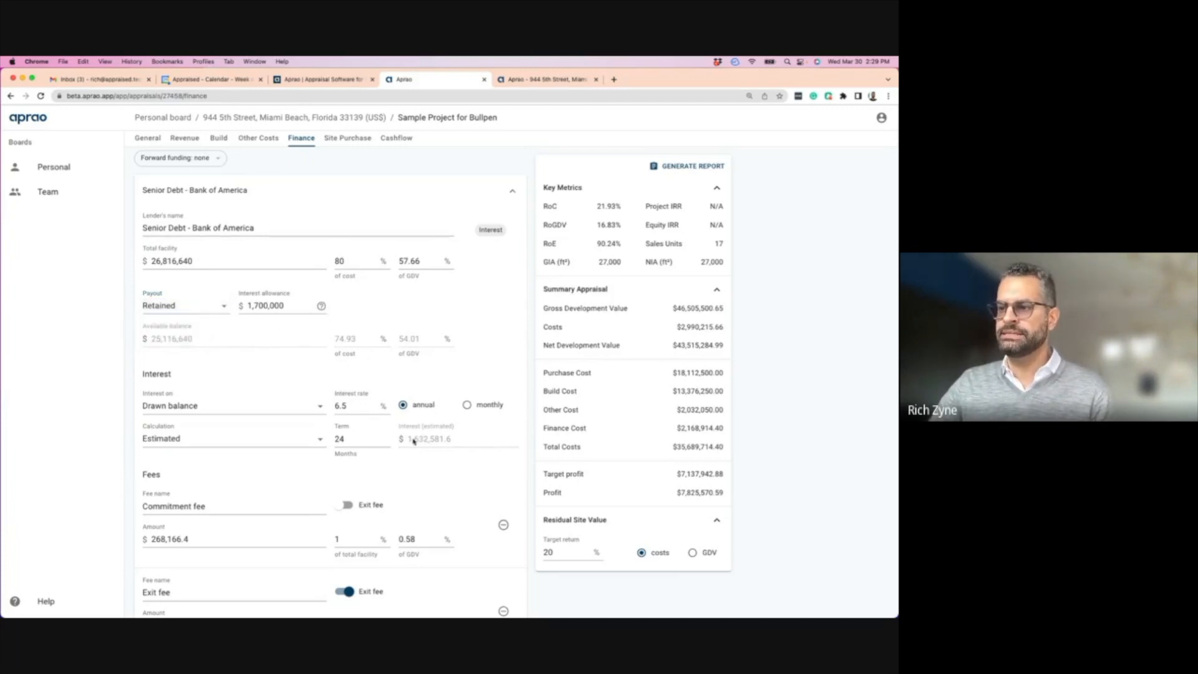
left_click_drag(288, 305, 236, 306)
- Enter a 1,400,000 interest allowance, then overwrite it with 1,750,000
type("1")
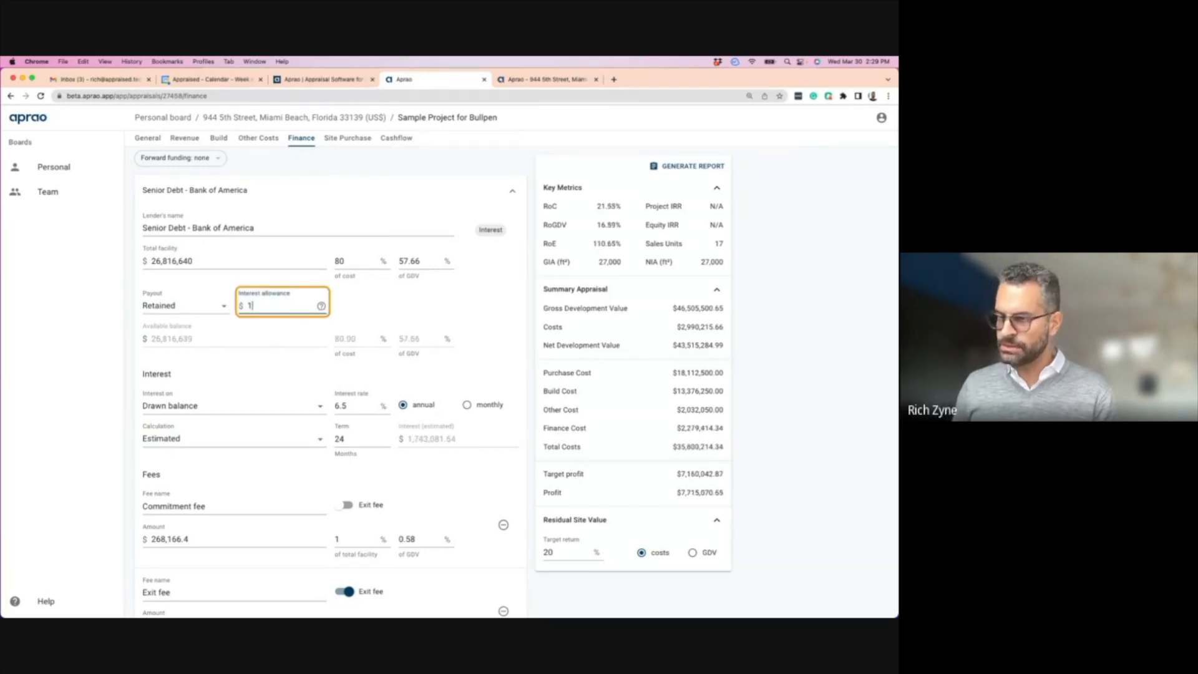
type(",400,000")
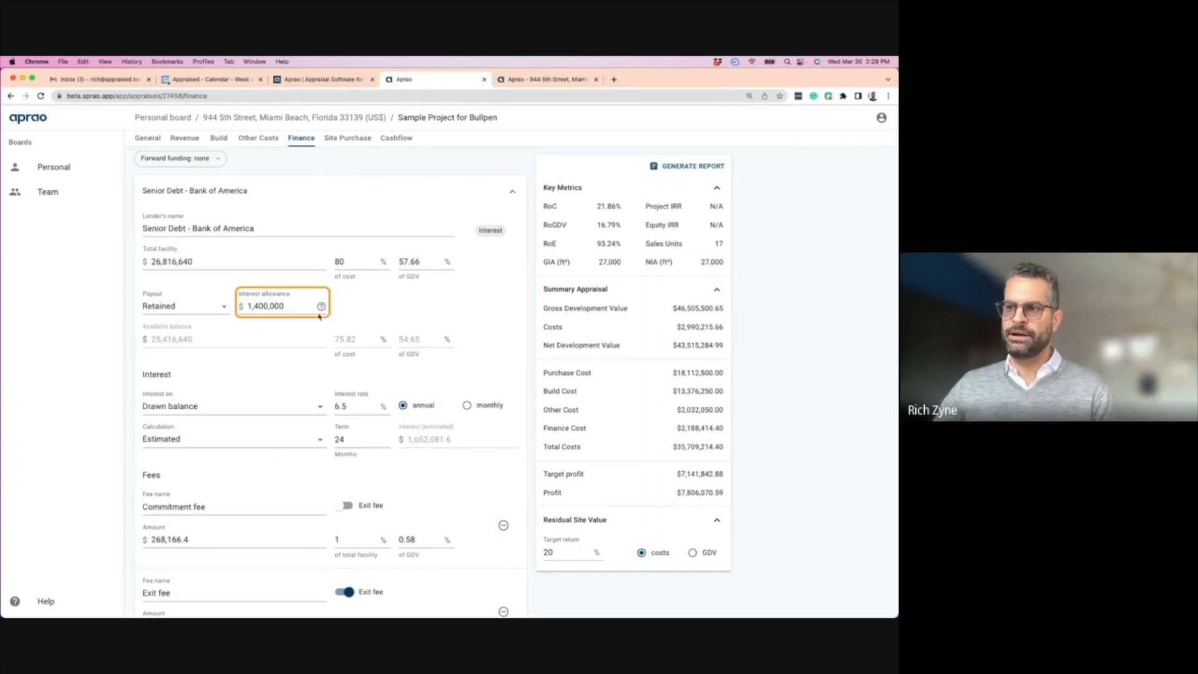
scroll(297, 305, "down", 3)
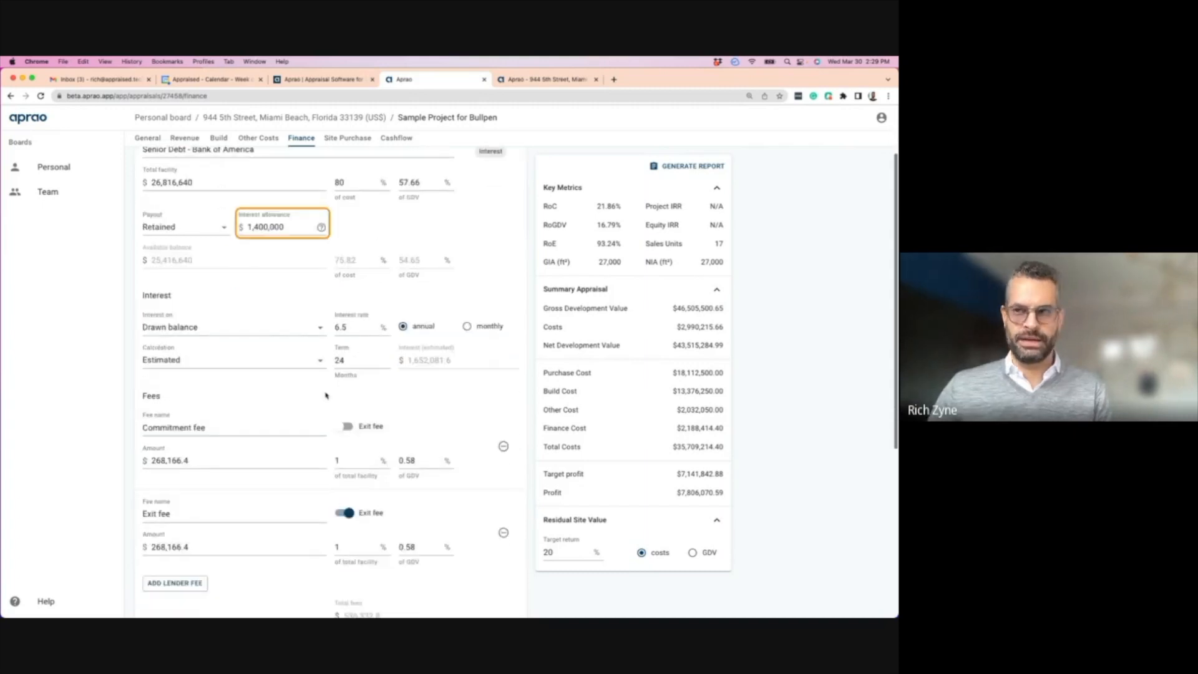
scroll(287, 308, "up", 3)
double_click(282, 310)
type("175")
type("000")
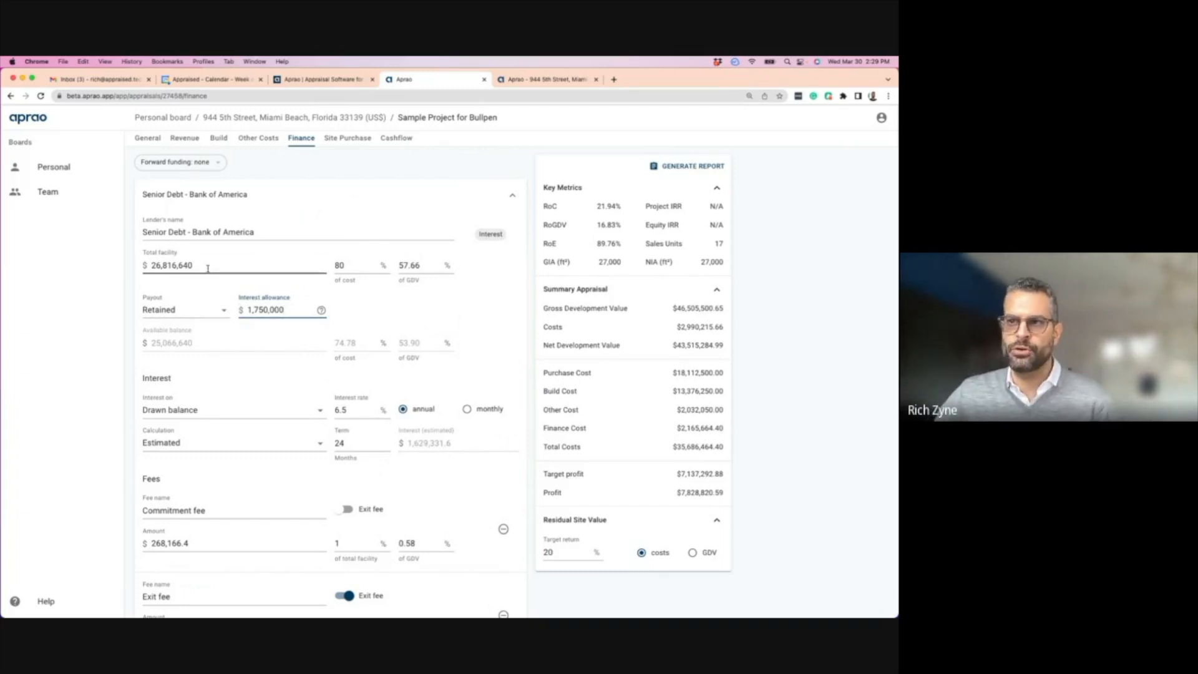
left_click_drag(196, 266, 148, 265)
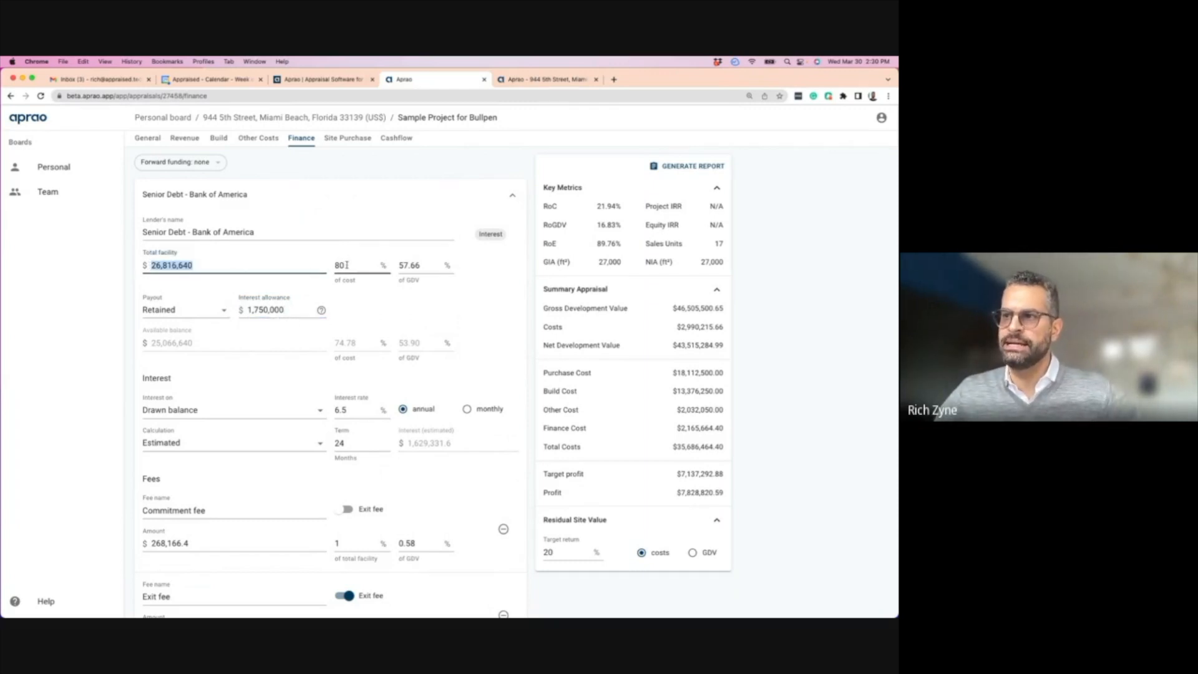
double_click(345, 265)
scroll(213, 335, "down", 2)
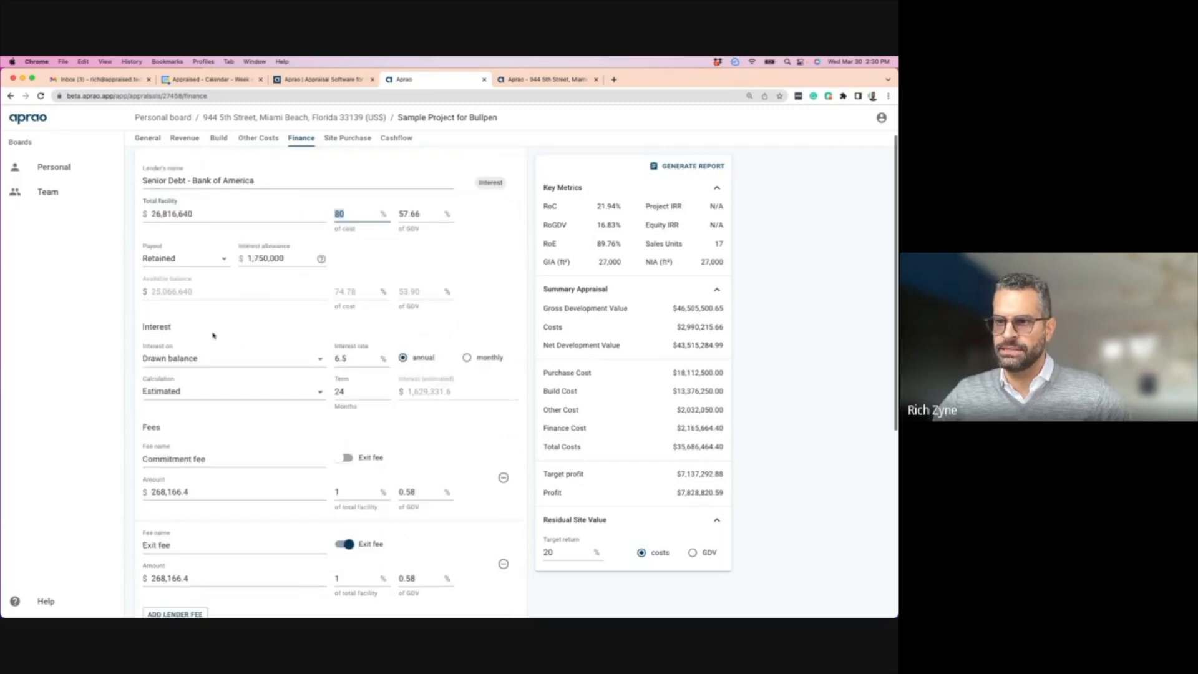
double_click(337, 355)
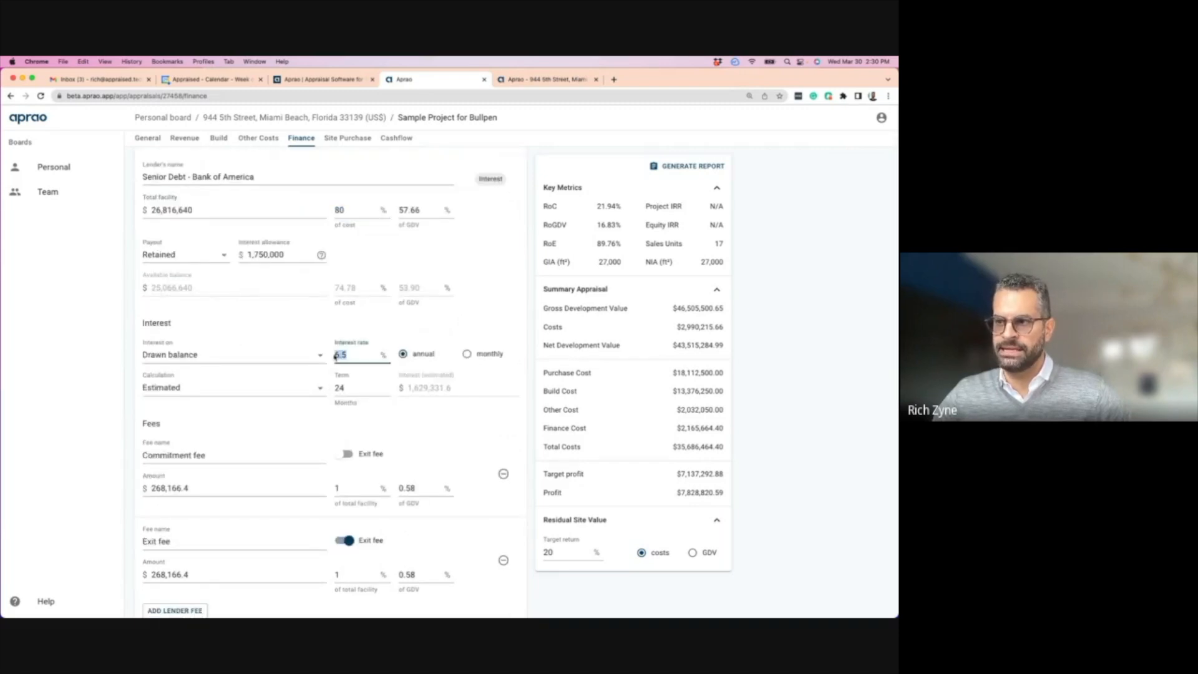
double_click(337, 388)
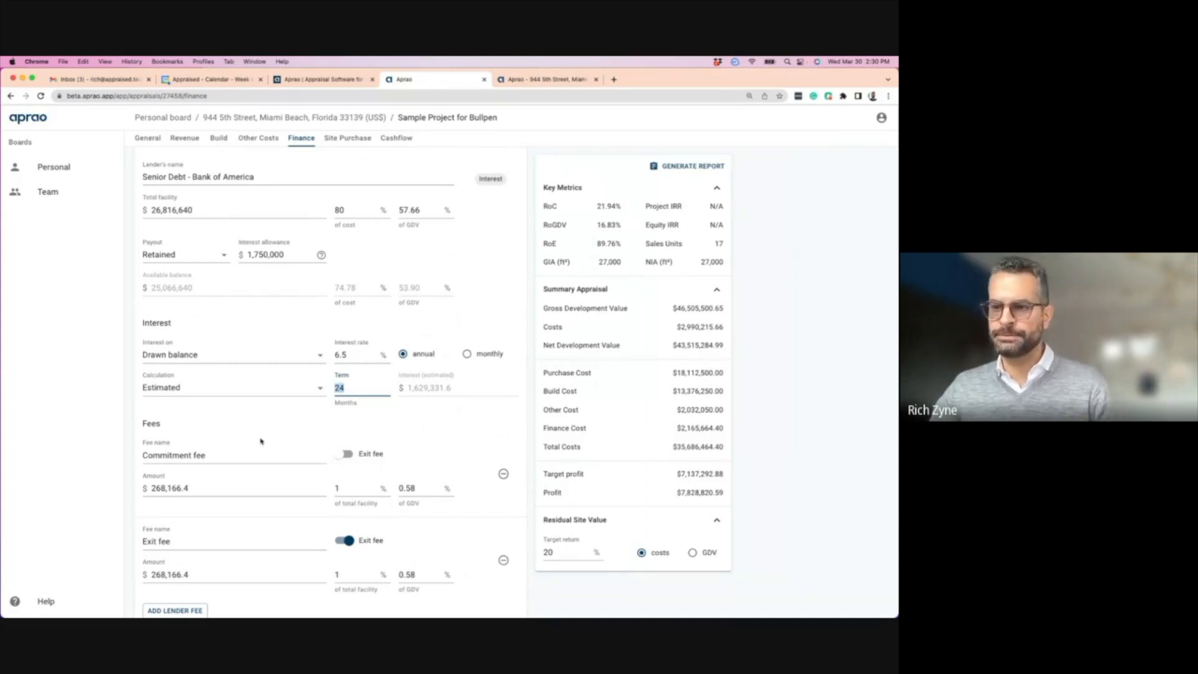
scroll(262, 440, "down", 3)
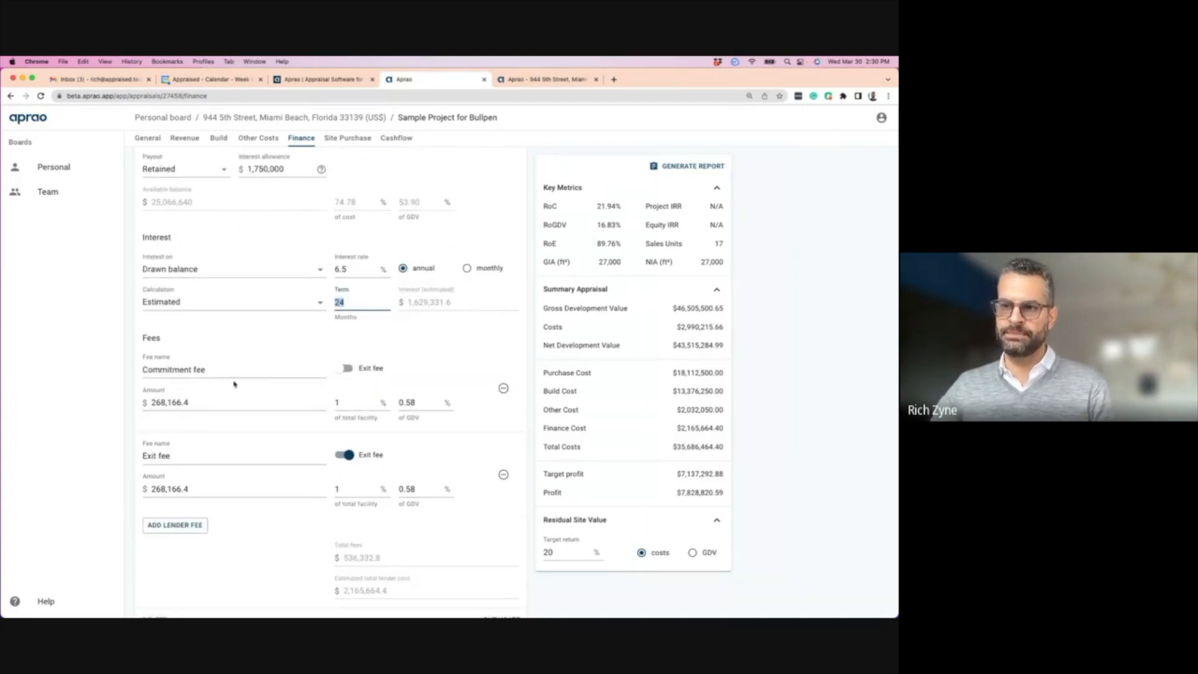
left_click(201, 405)
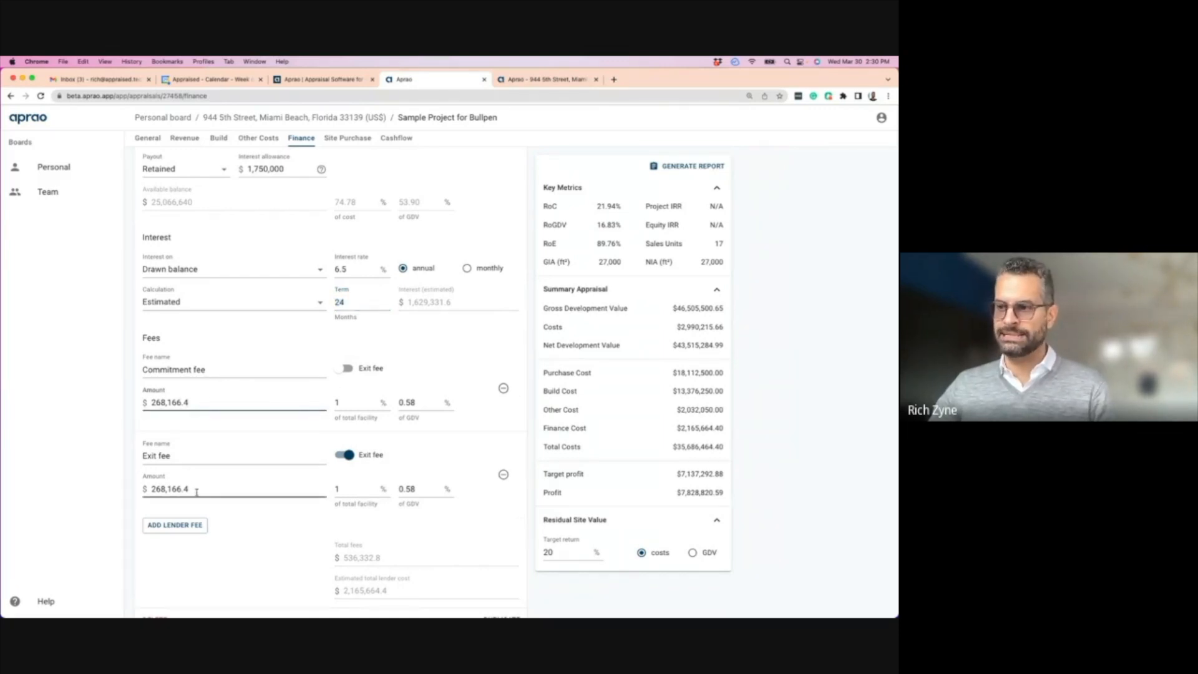
scroll(337, 412, "down", 3)
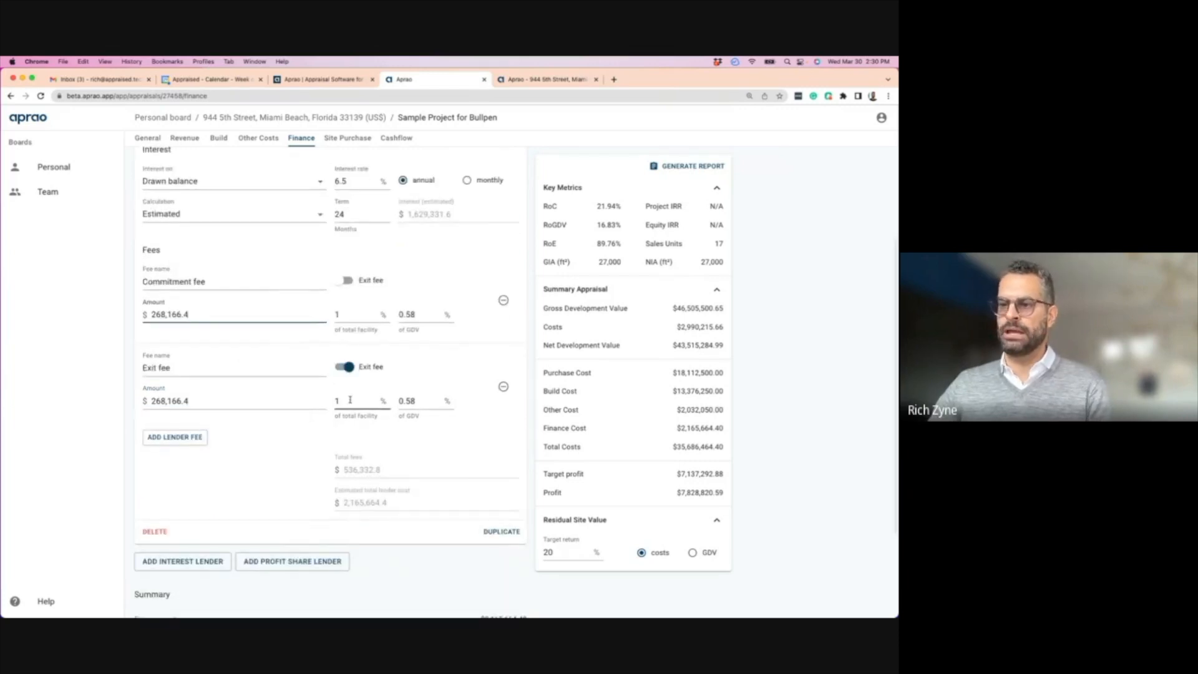
left_click_drag(350, 400, 332, 402)
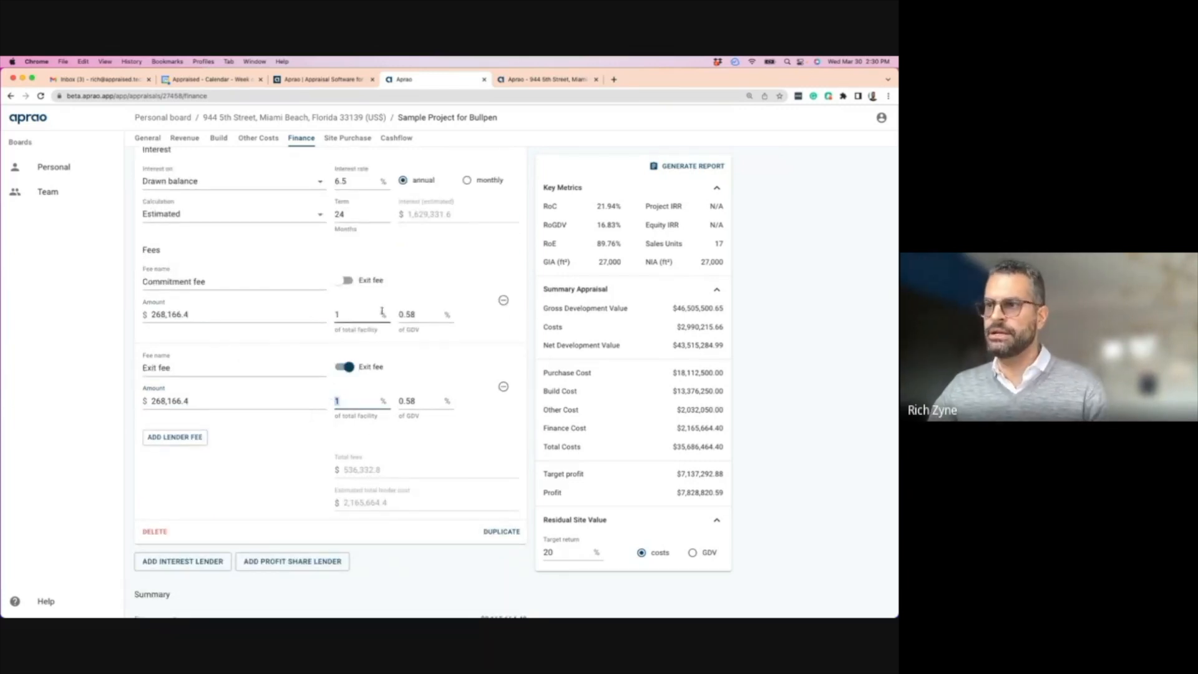
scroll(262, 385, "up", 5)
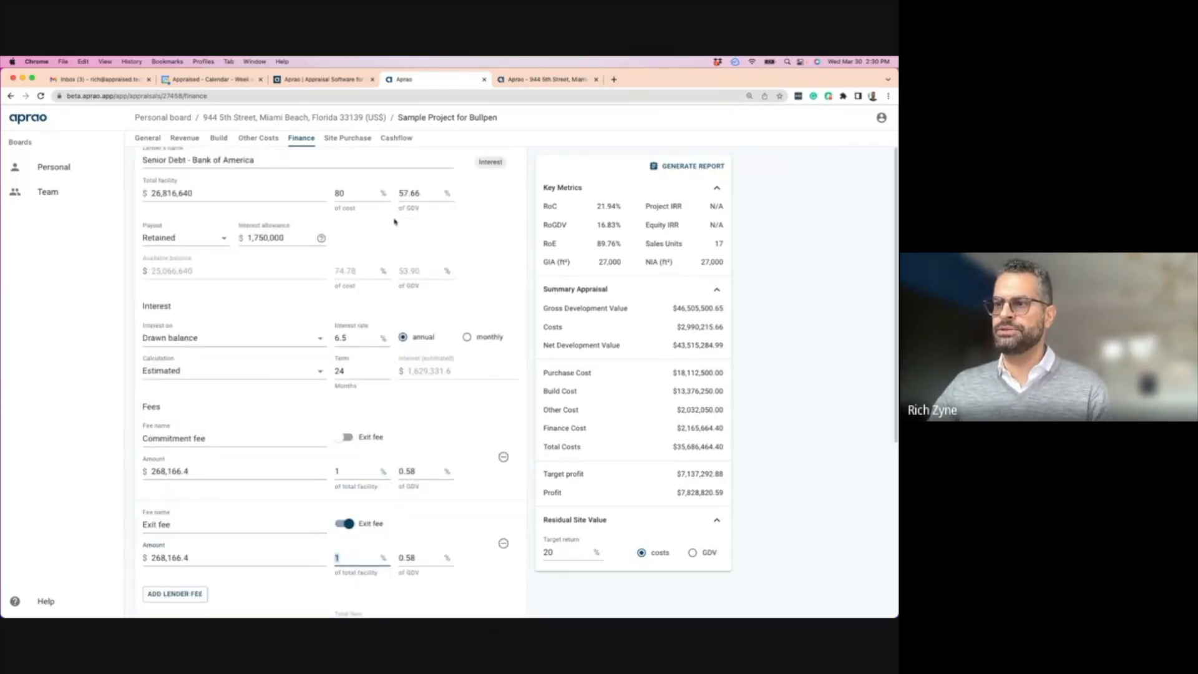
scroll(374, 331, "up", 2)
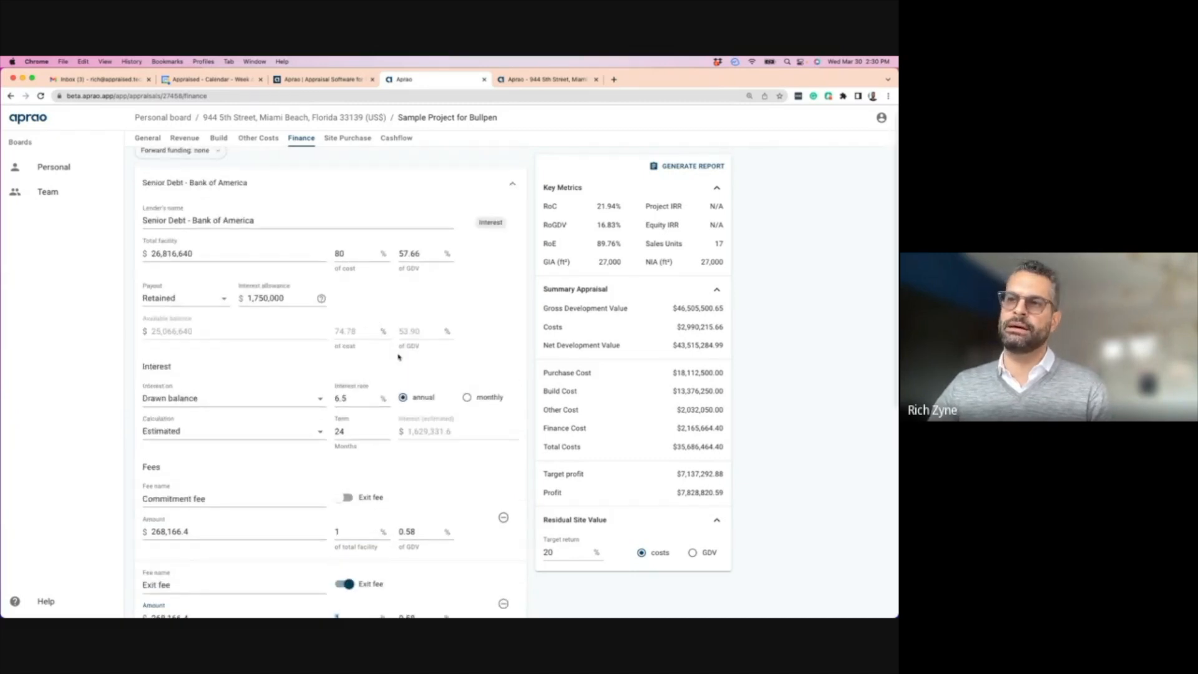
scroll(263, 443, "down", 12)
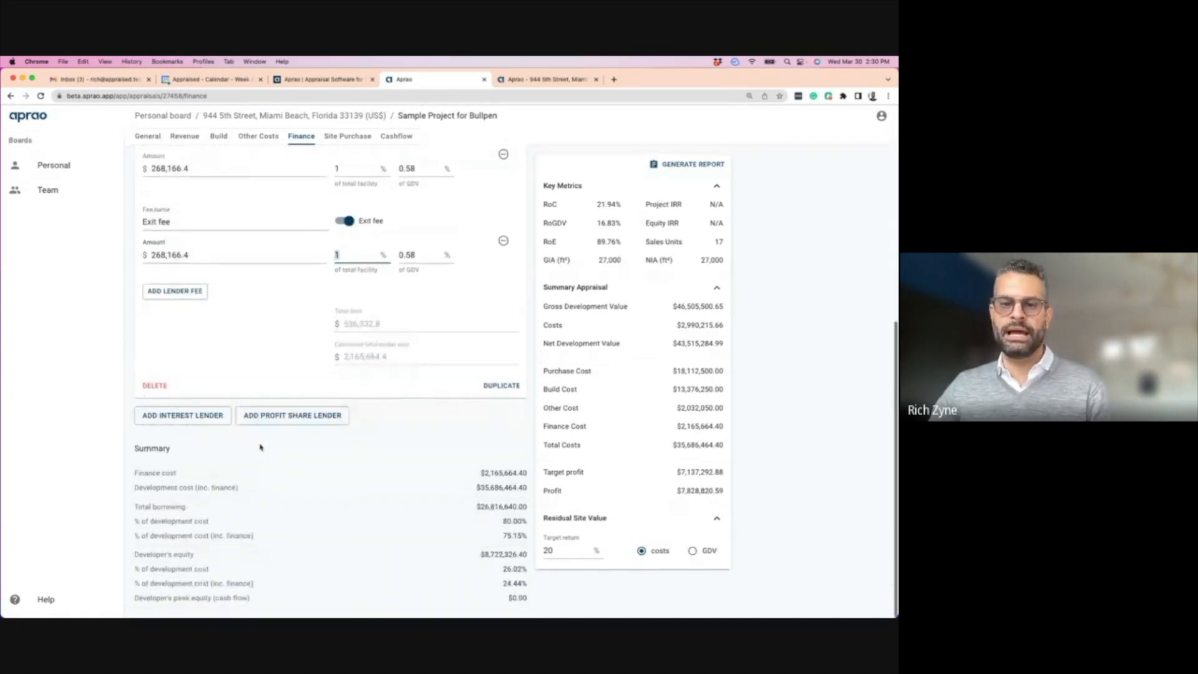
left_click(179, 418)
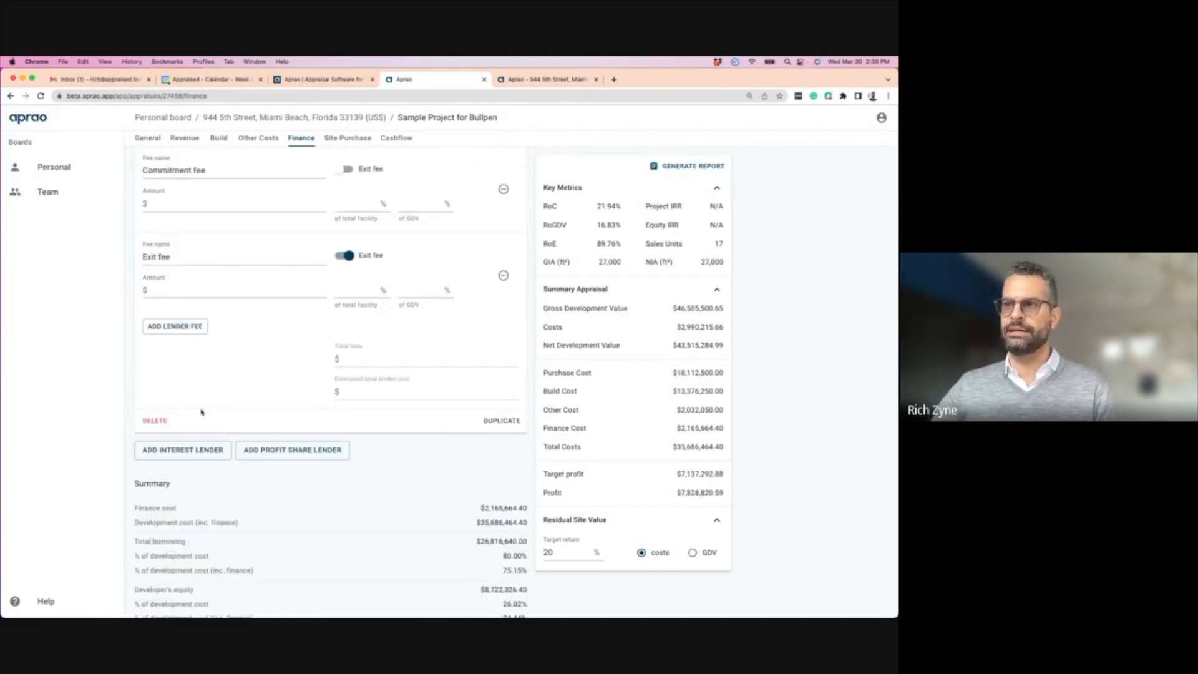
left_click(349, 304)
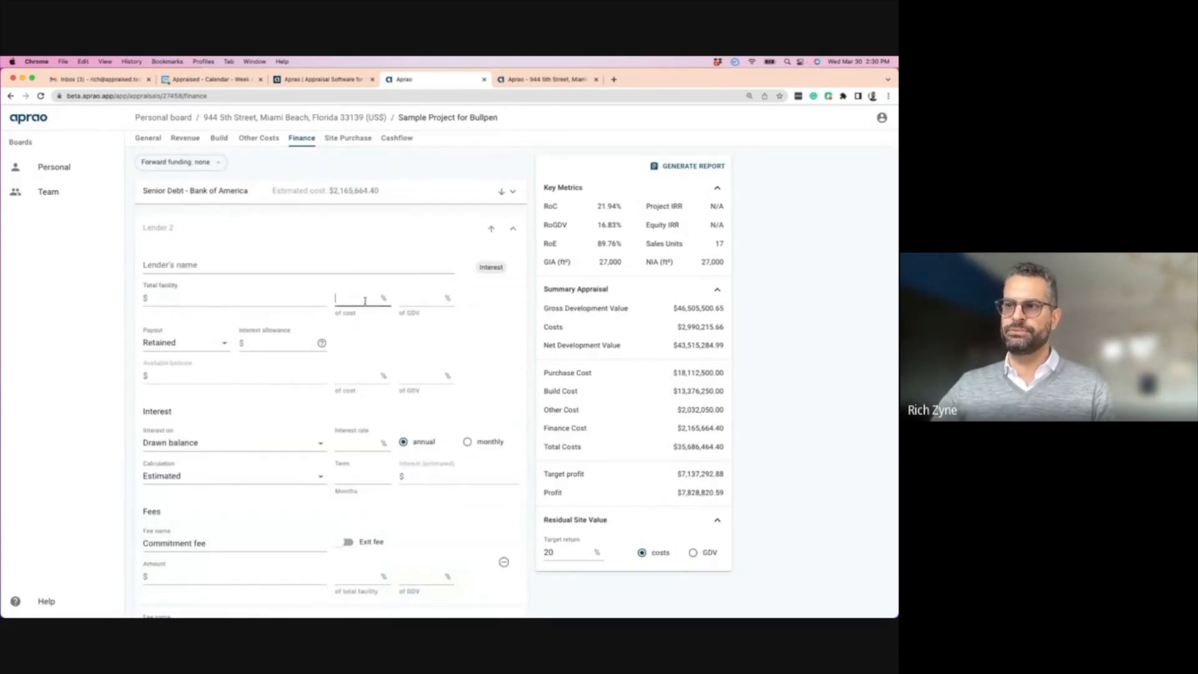
scroll(195, 397, "down", 7)
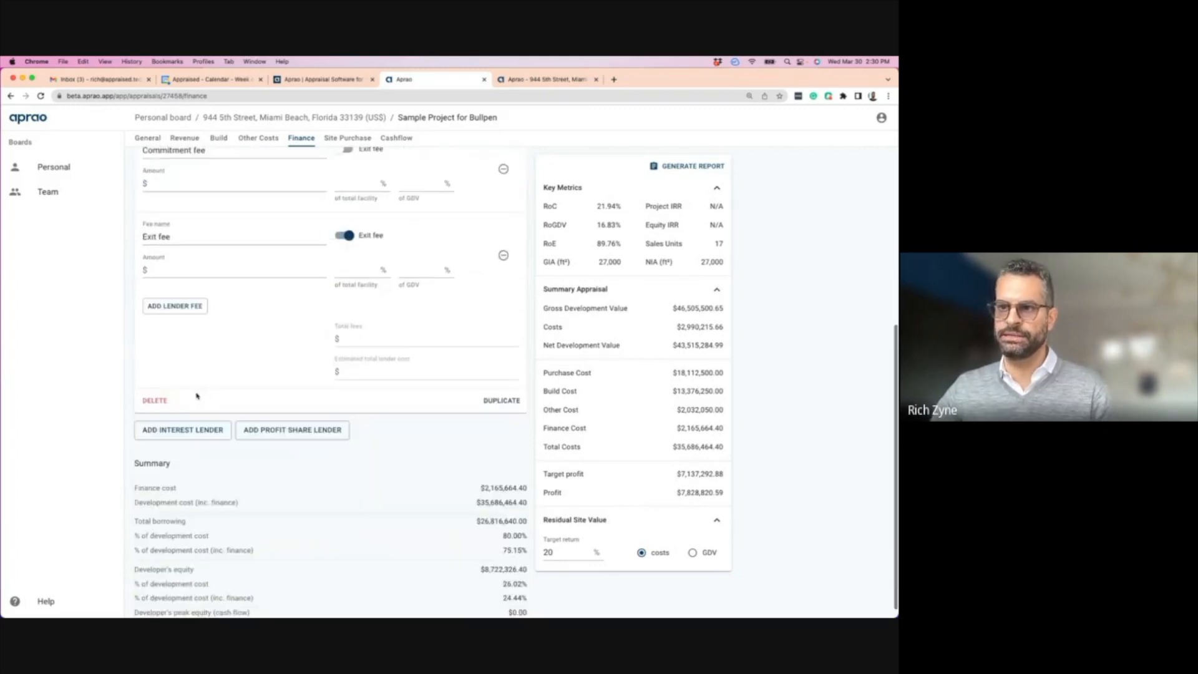
left_click(156, 387)
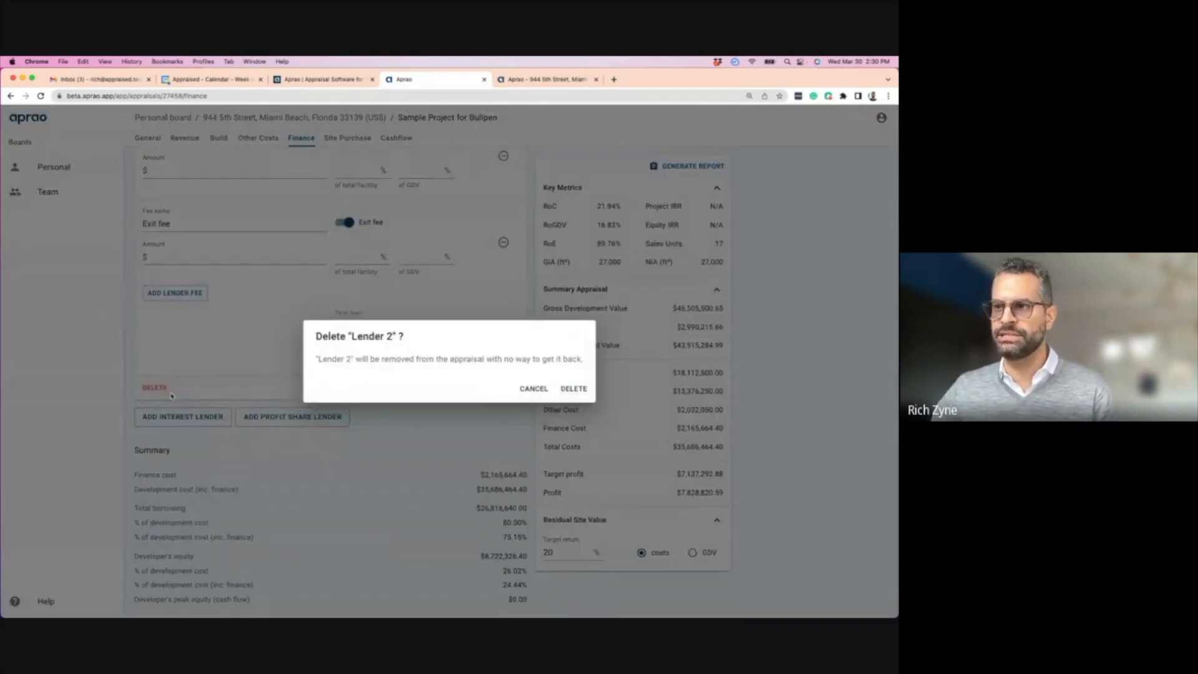
left_click(569, 388)
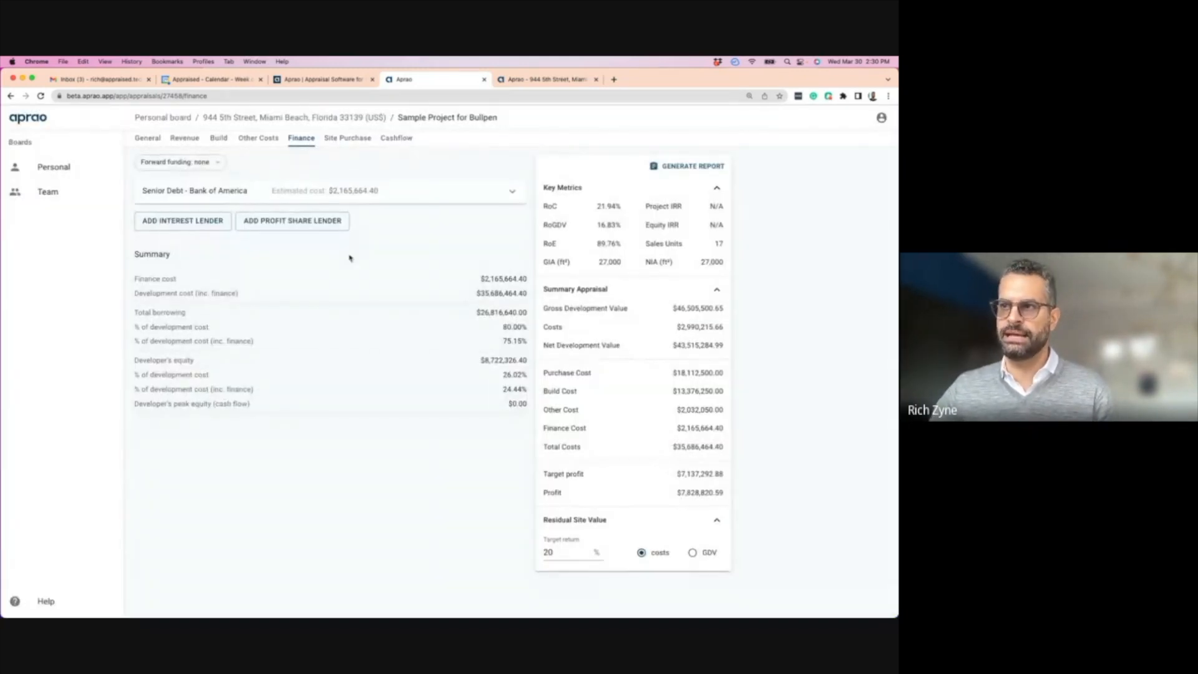
left_click(405, 198)
scroll(206, 450, "down", 6)
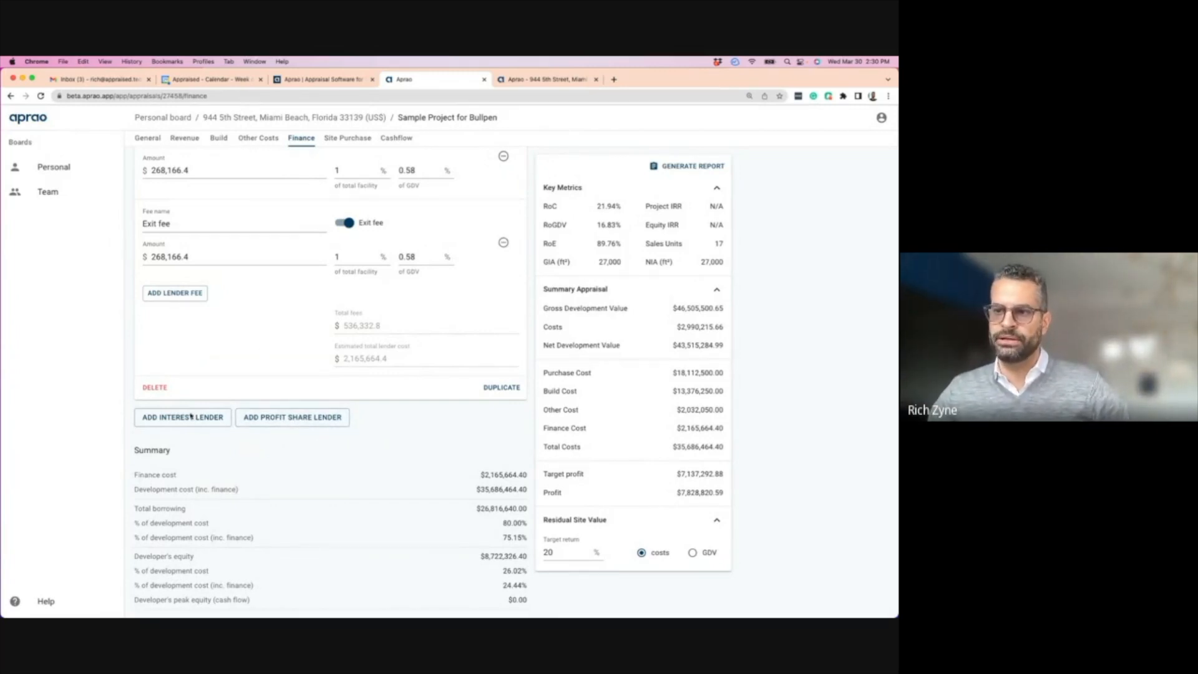
scroll(246, 409, "up", 6)
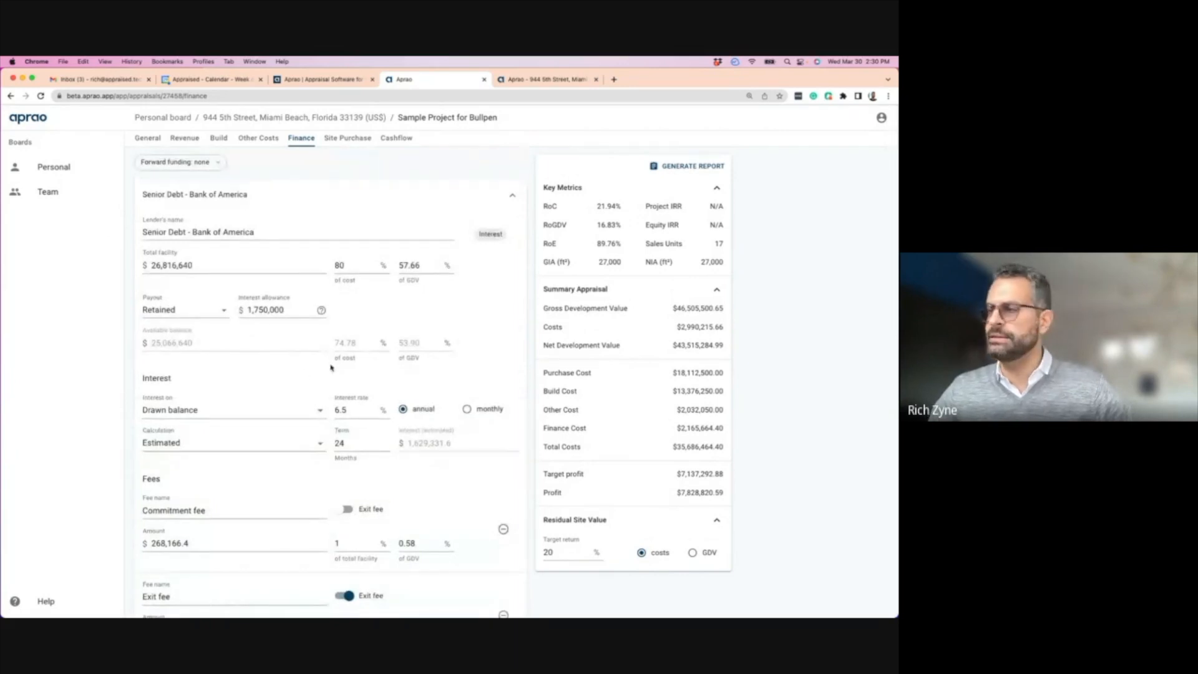
scroll(230, 332, "down", 6)
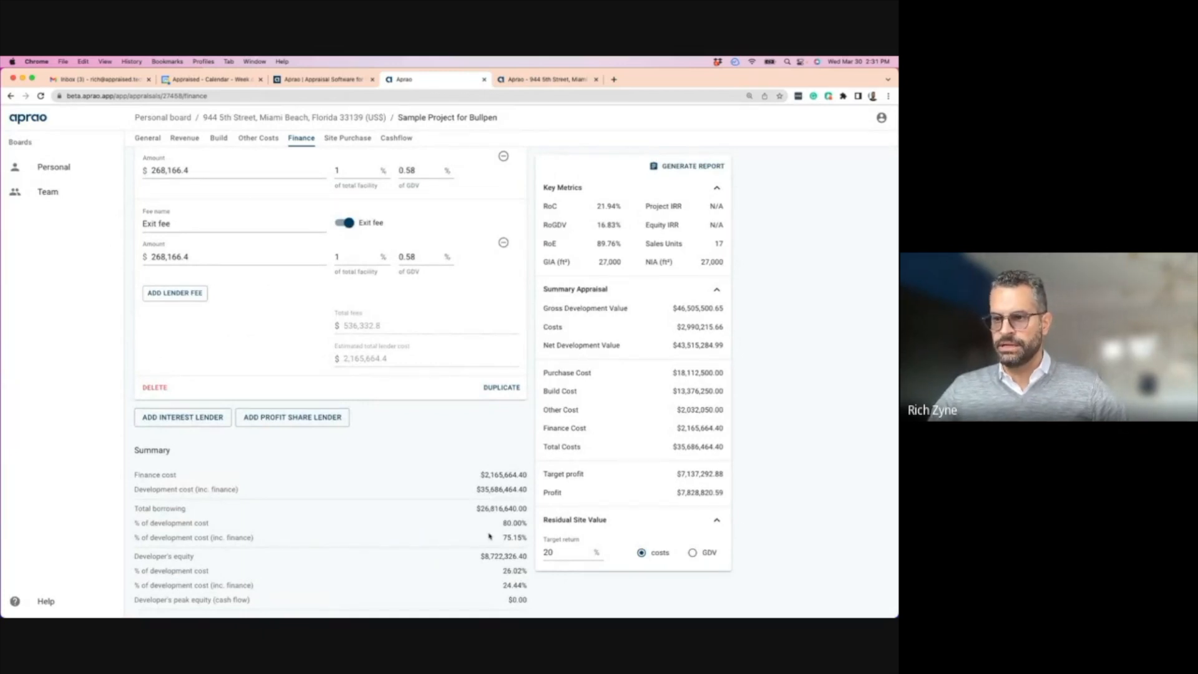
left_click_drag(476, 508, 530, 559)
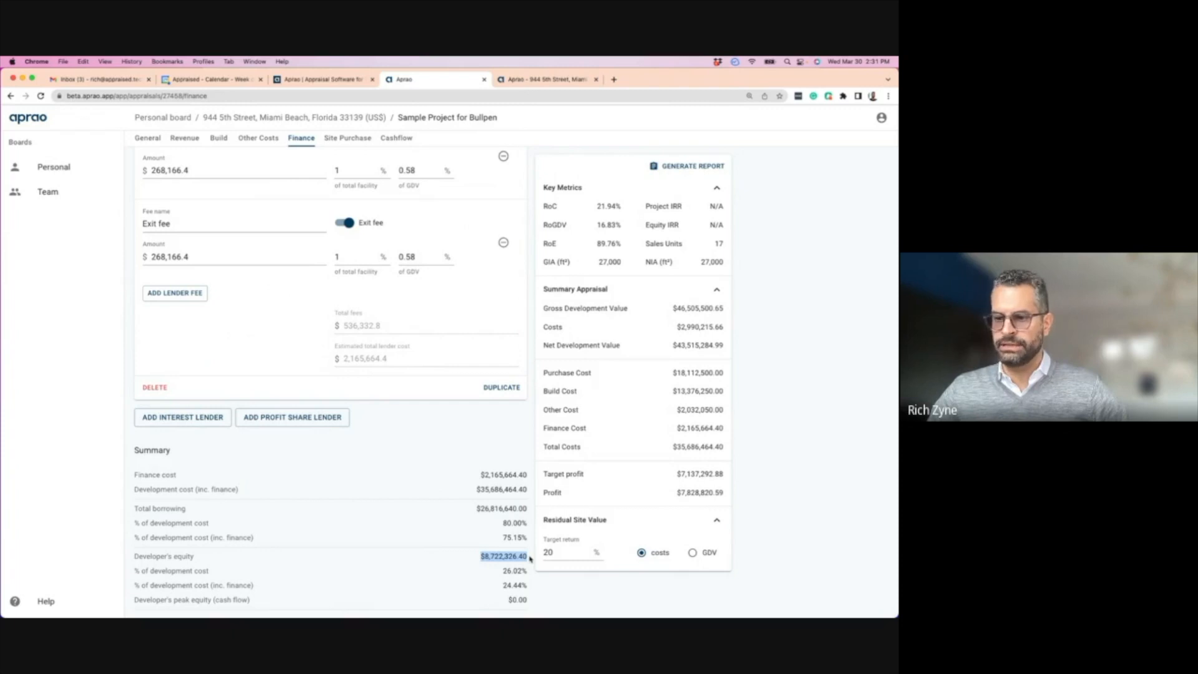
left_click_drag(503, 570, 531, 574)
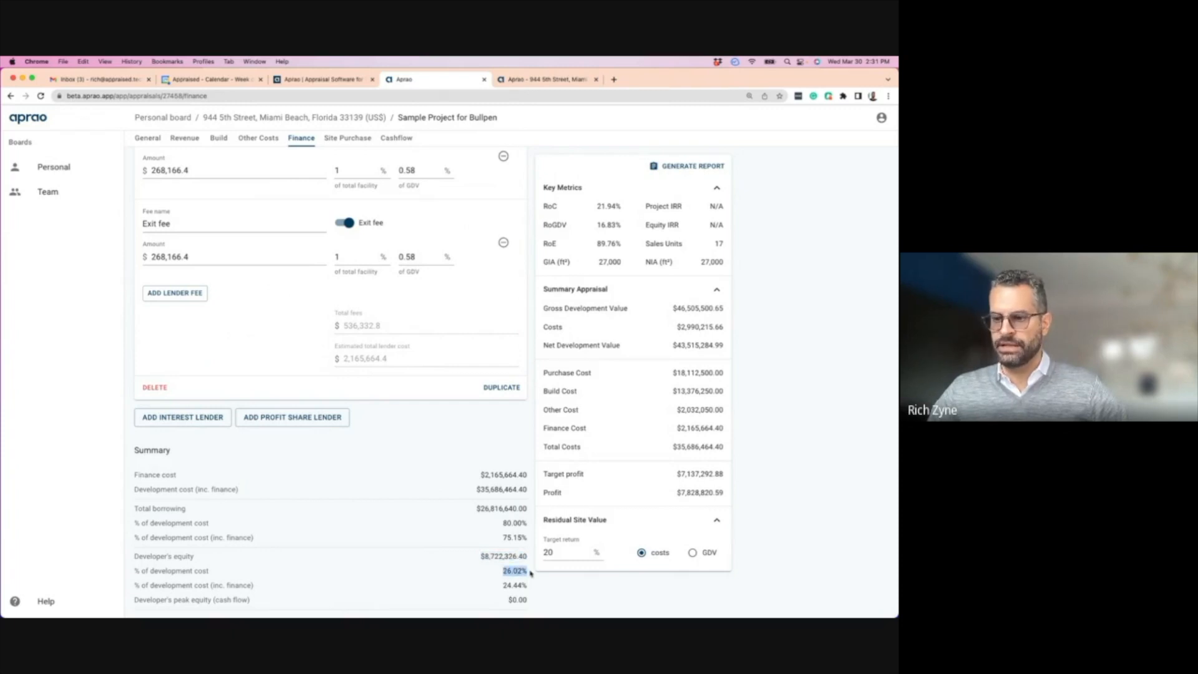
scroll(286, 469, "up", 5)
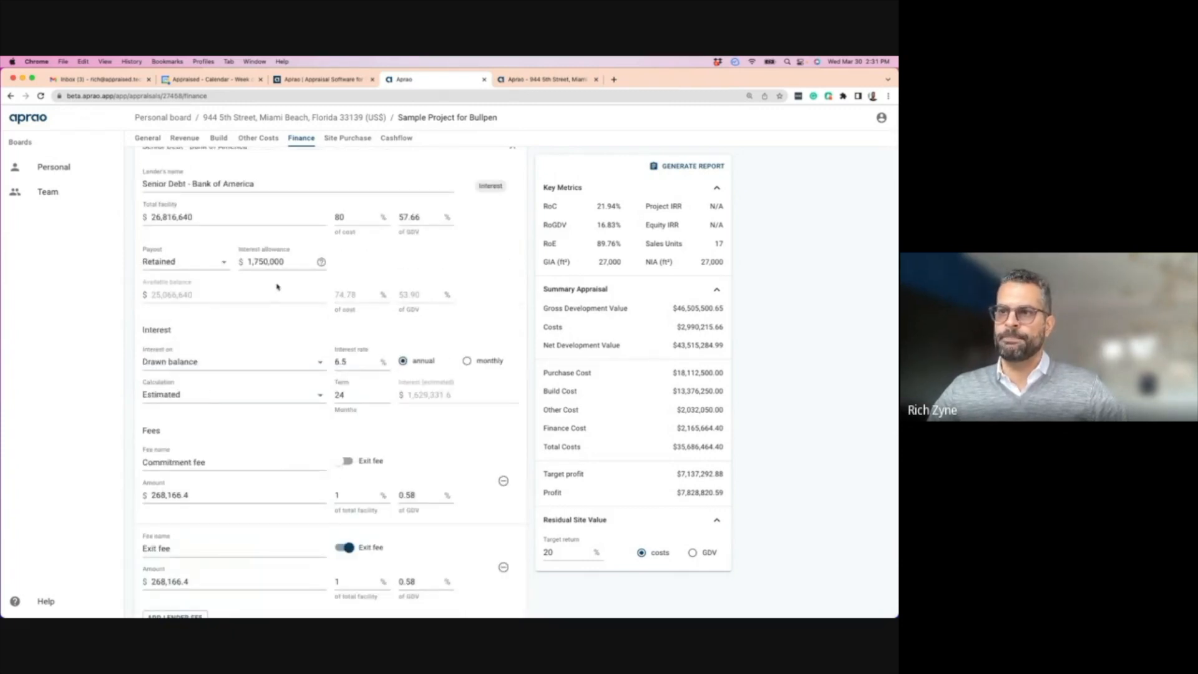
- Try 70% of cost for the facility, then restore 80%, noting the 21.94% RoC and 89.76% RoE
scroll(280, 288, "up", 1)
left_click(345, 266)
double_click(344, 266)
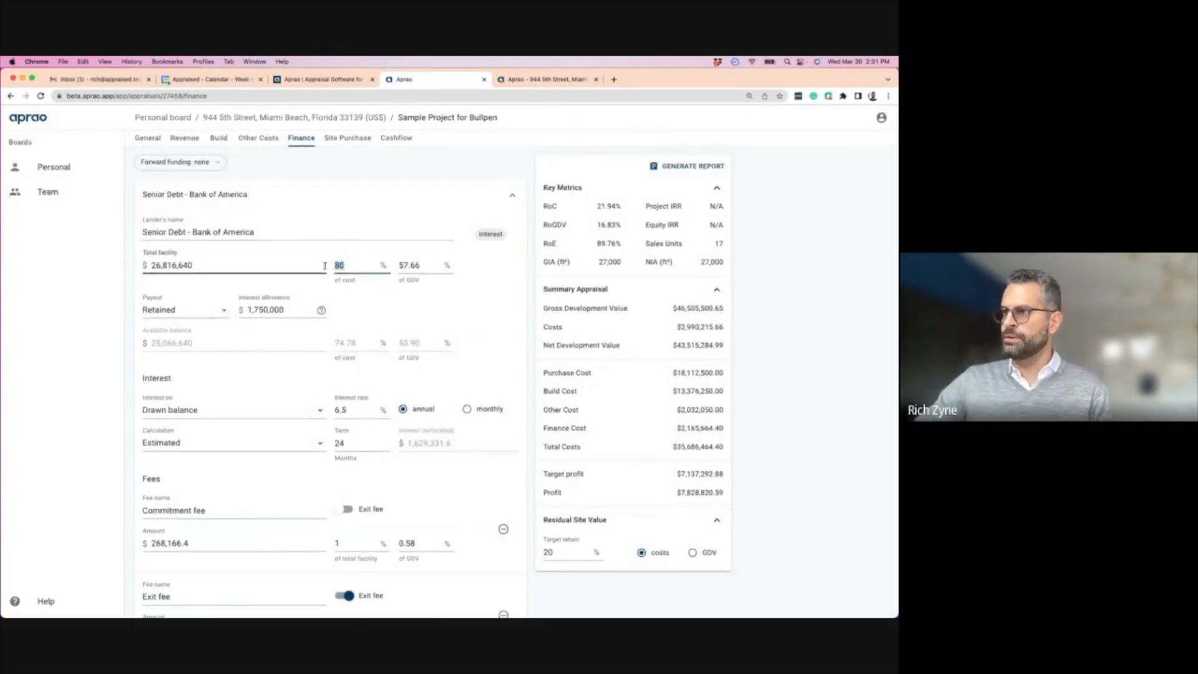
left_click_drag(594, 207, 628, 208)
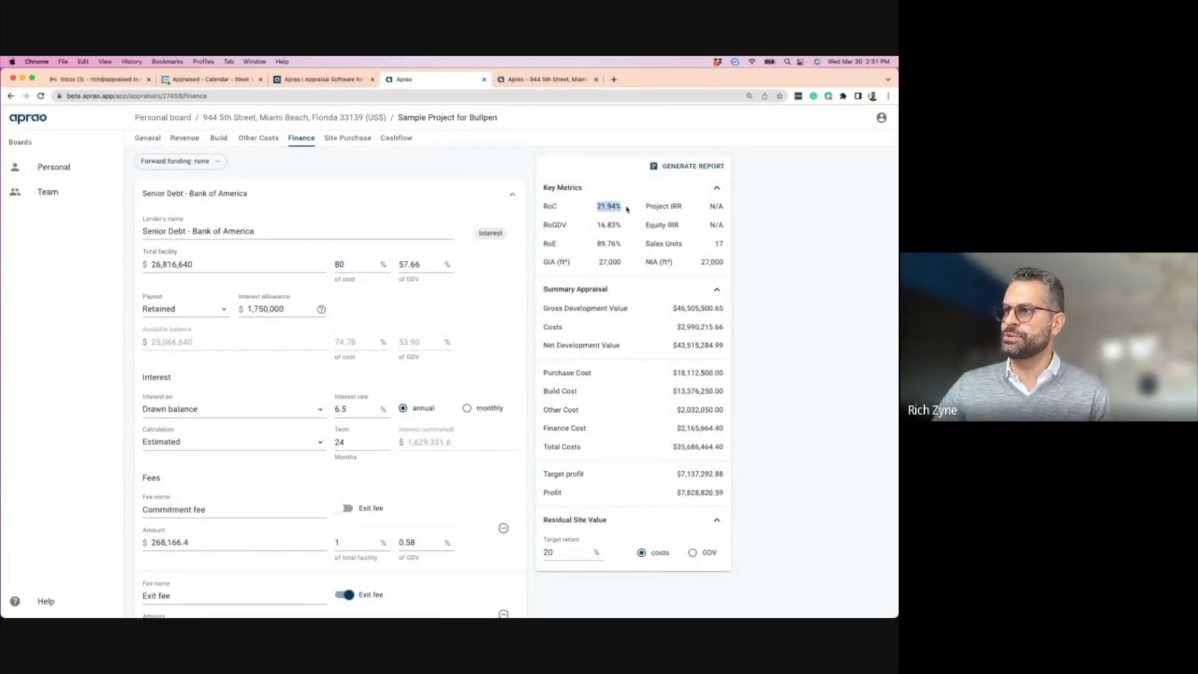
left_click_drag(359, 265, 331, 267)
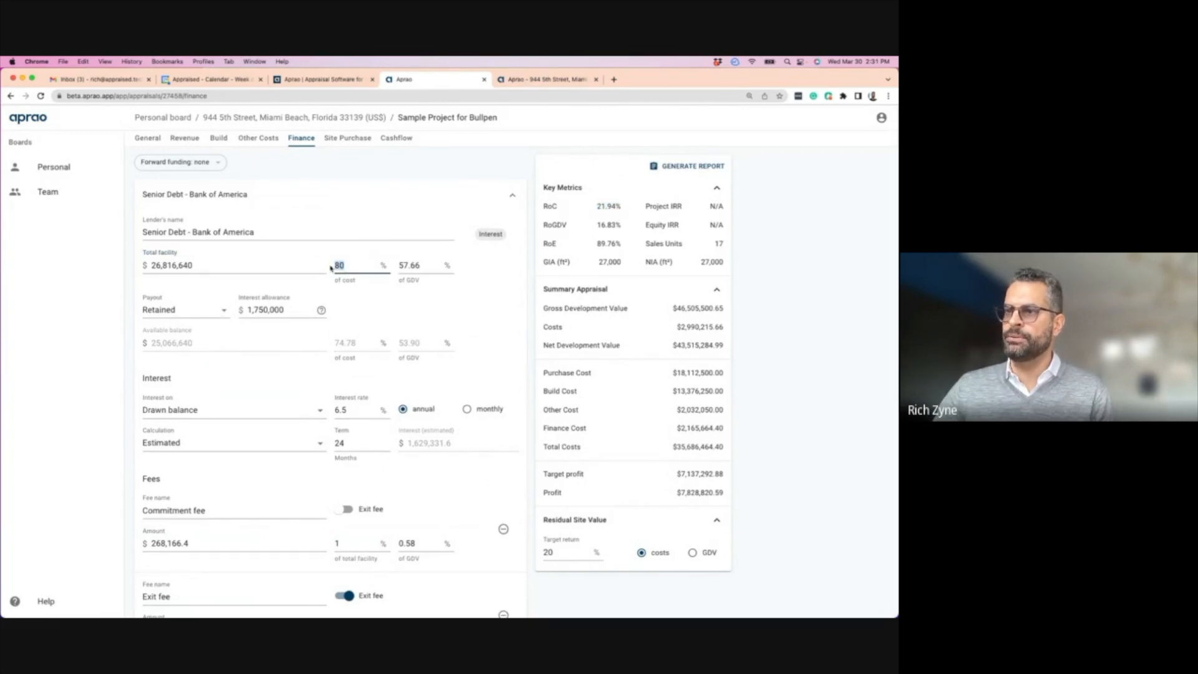
type("70")
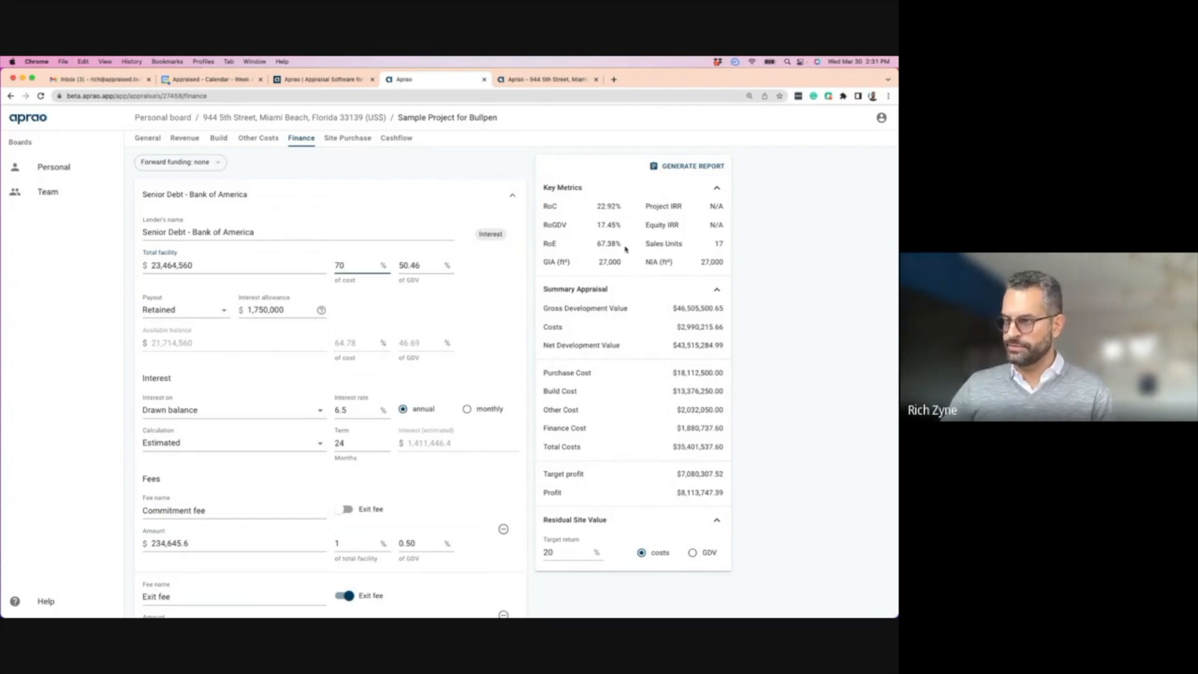
key("BackSpace")
key("BackSpace")
type("80")
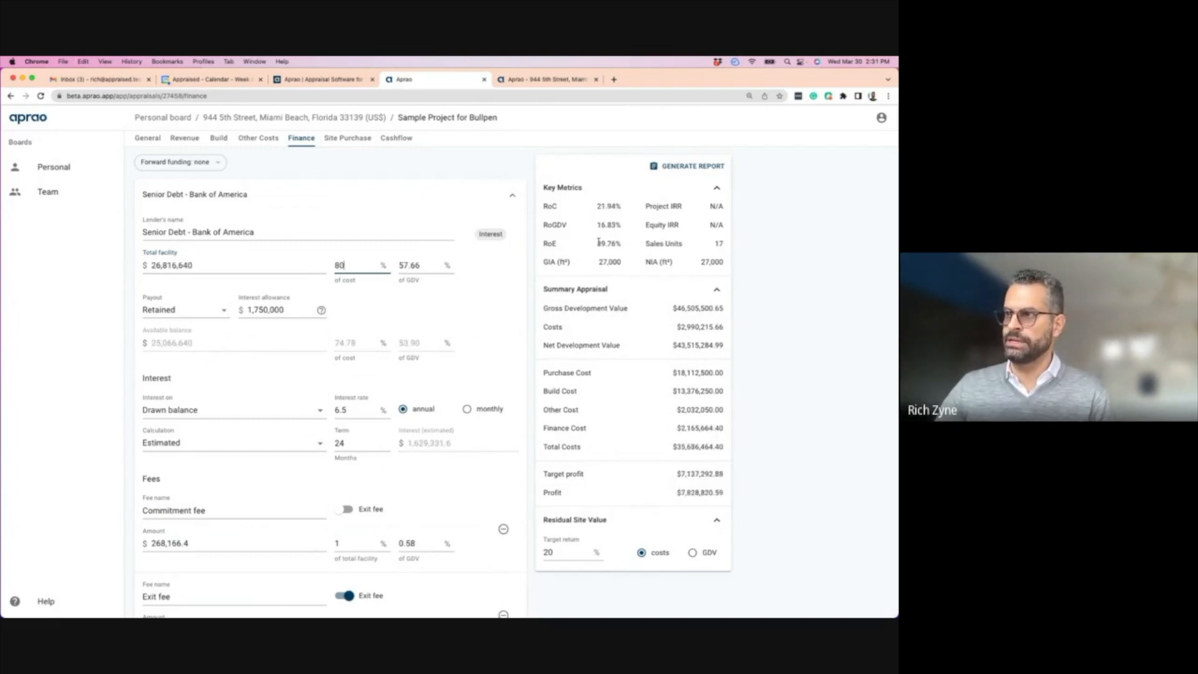
left_click_drag(598, 242, 629, 247)
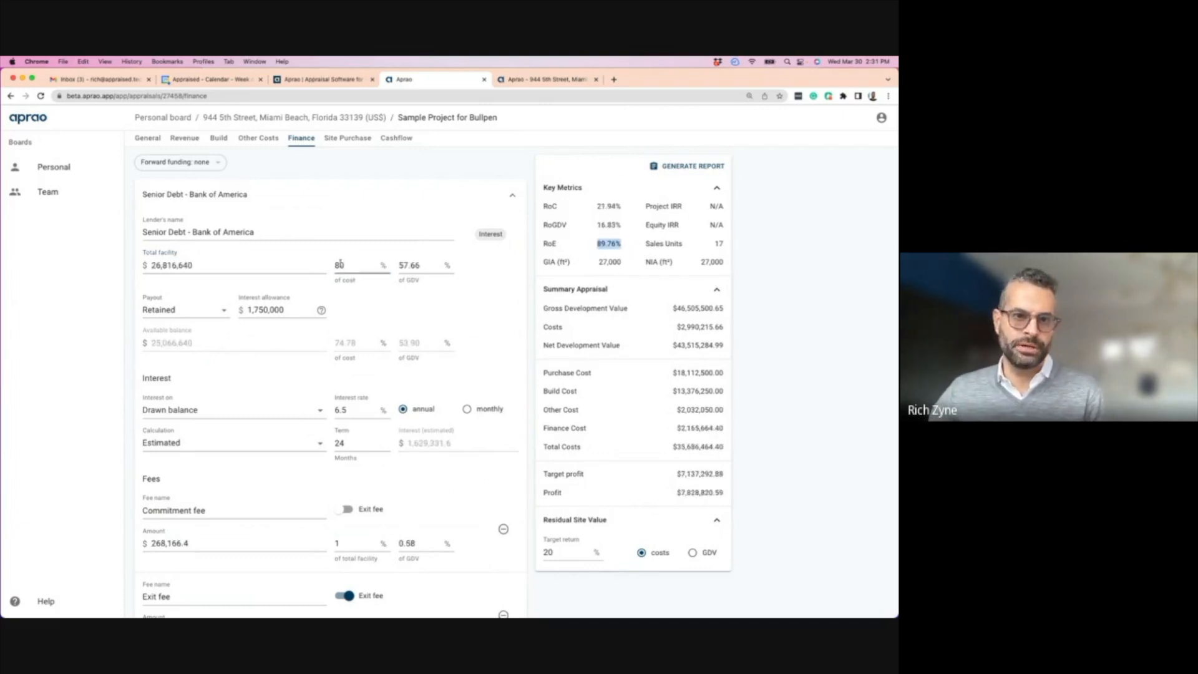
- Test a 7.5% interest rate, revert to 6.5%, keep interest on the drawn balance, then open Site Purchase
double_click(353, 409)
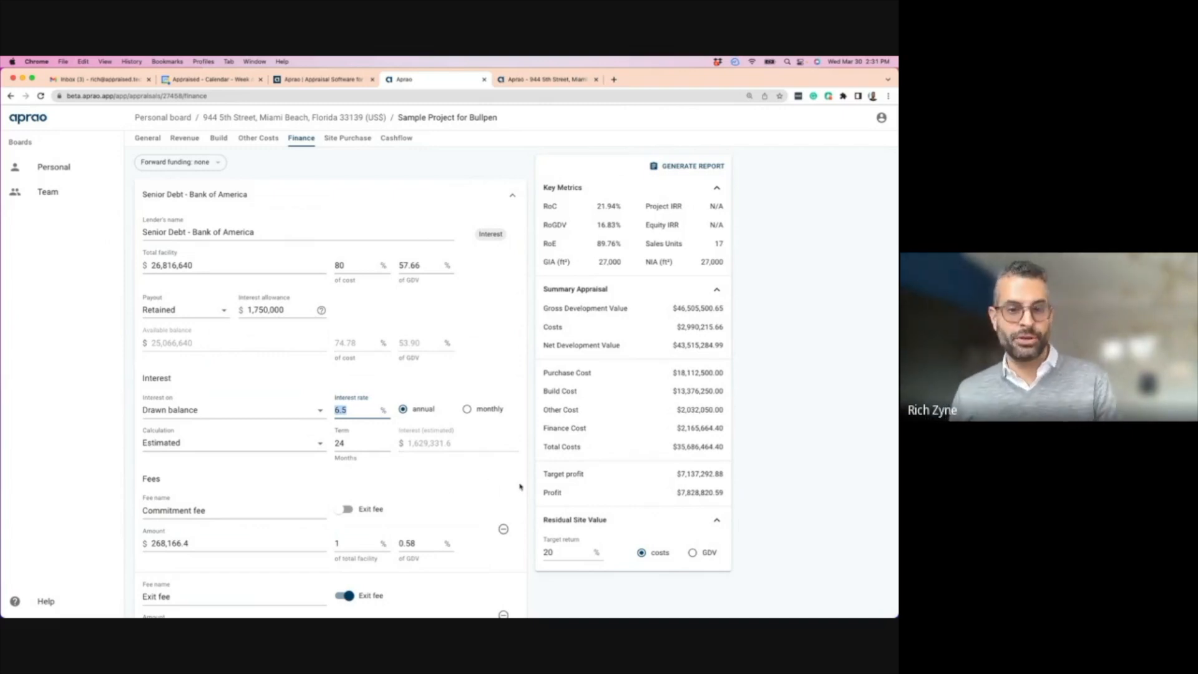
type("7.5")
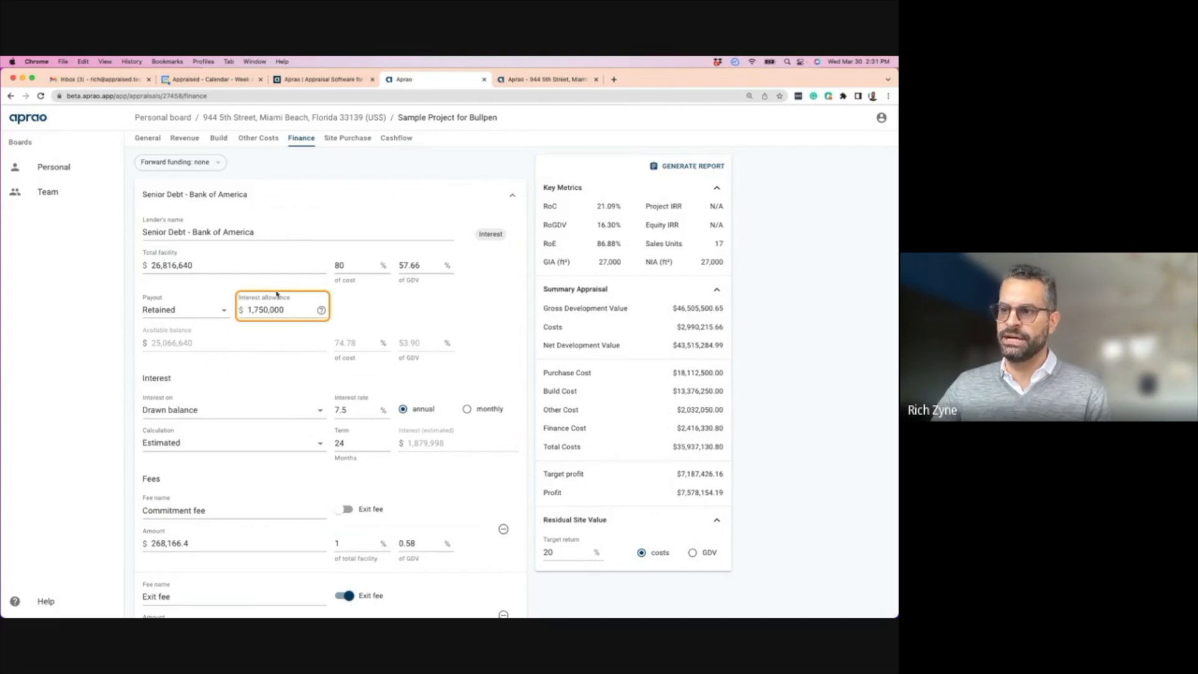
left_click_drag(351, 410, 329, 410)
type("6.5")
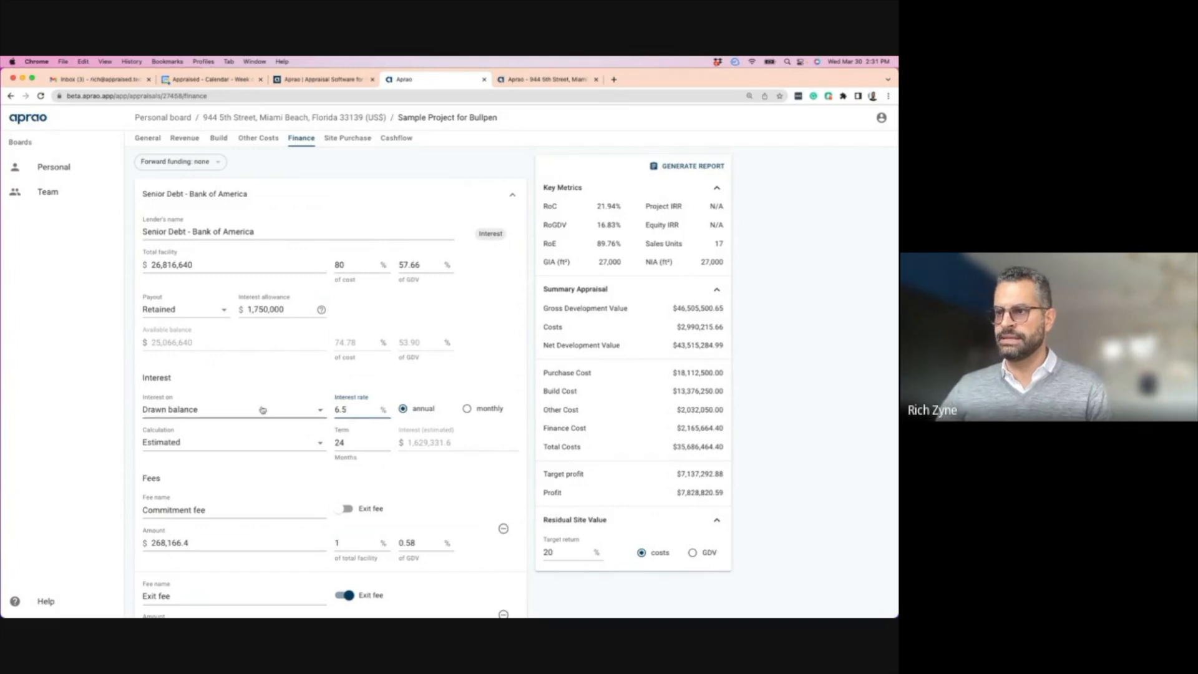
left_click(281, 409)
left_click(428, 387)
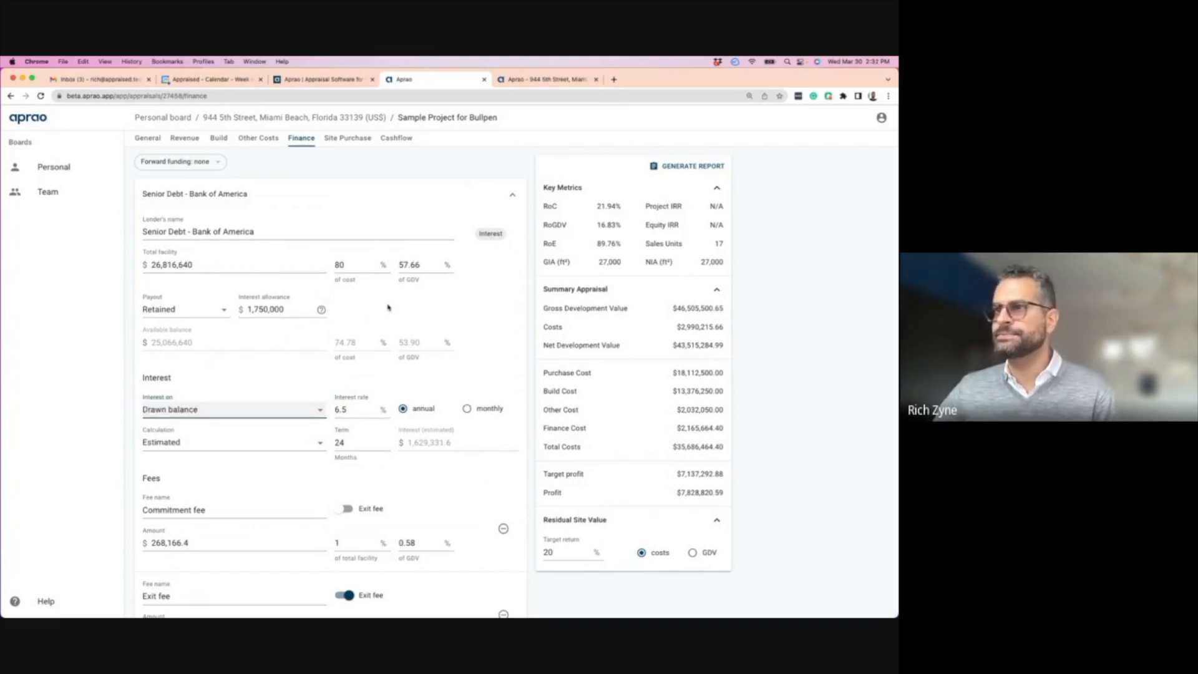
left_click(345, 138)
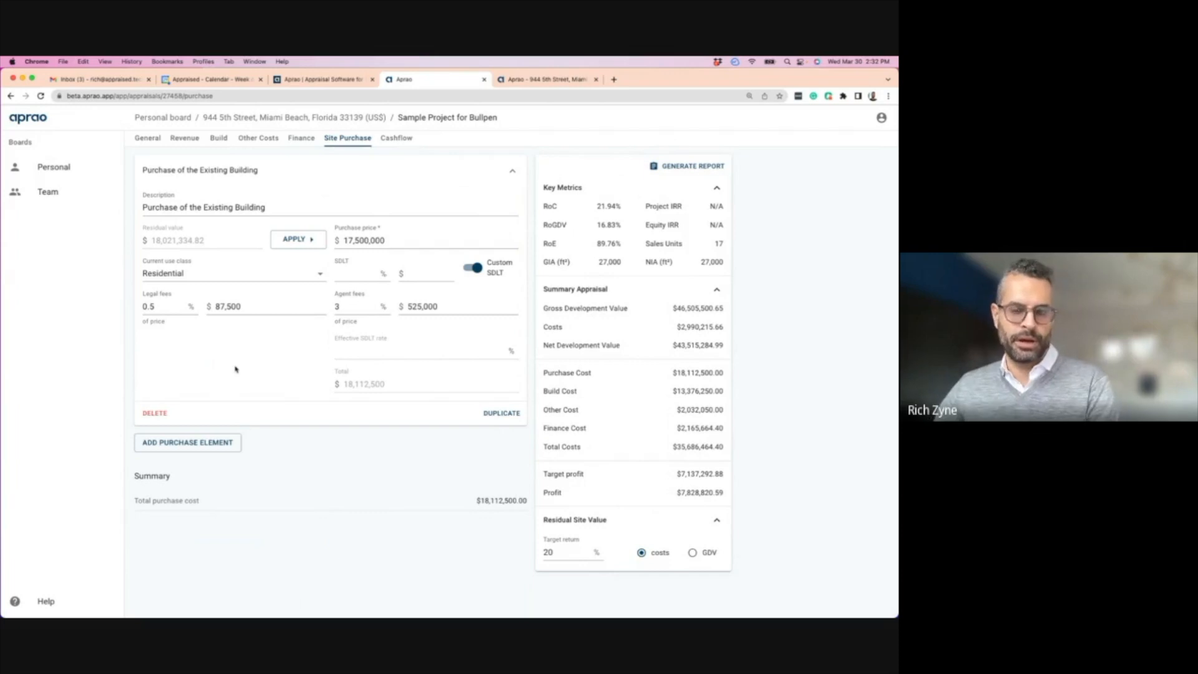
left_click_drag(386, 241, 339, 240)
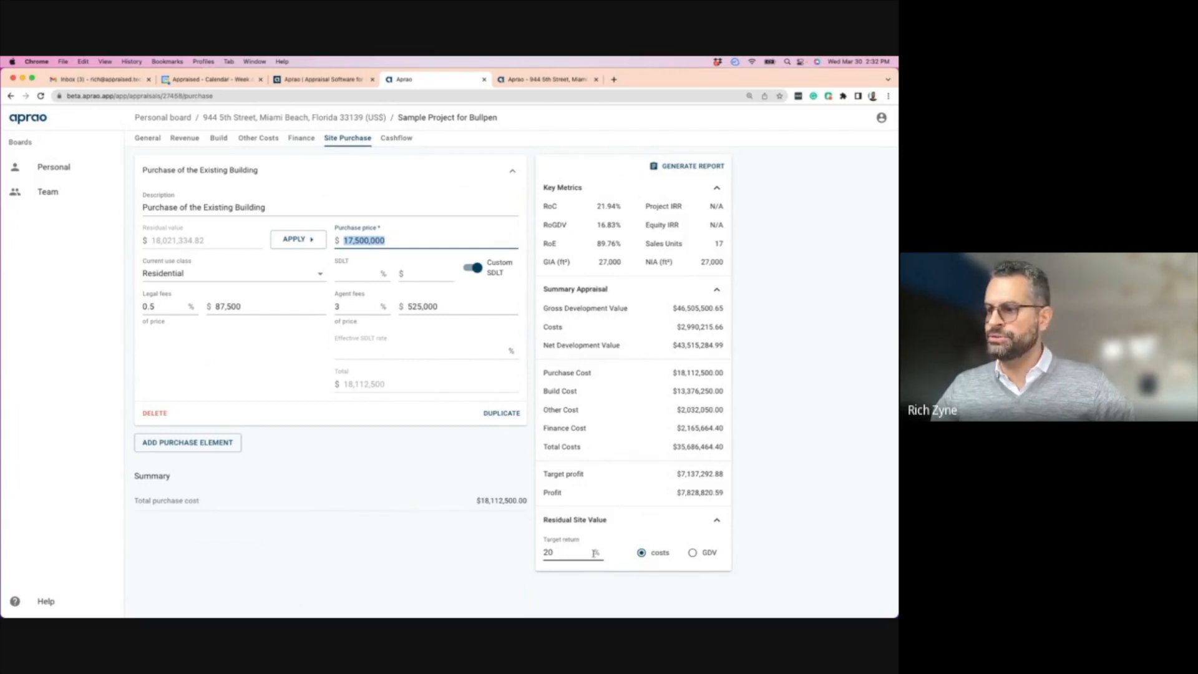
double_click(545, 553)
type("30")
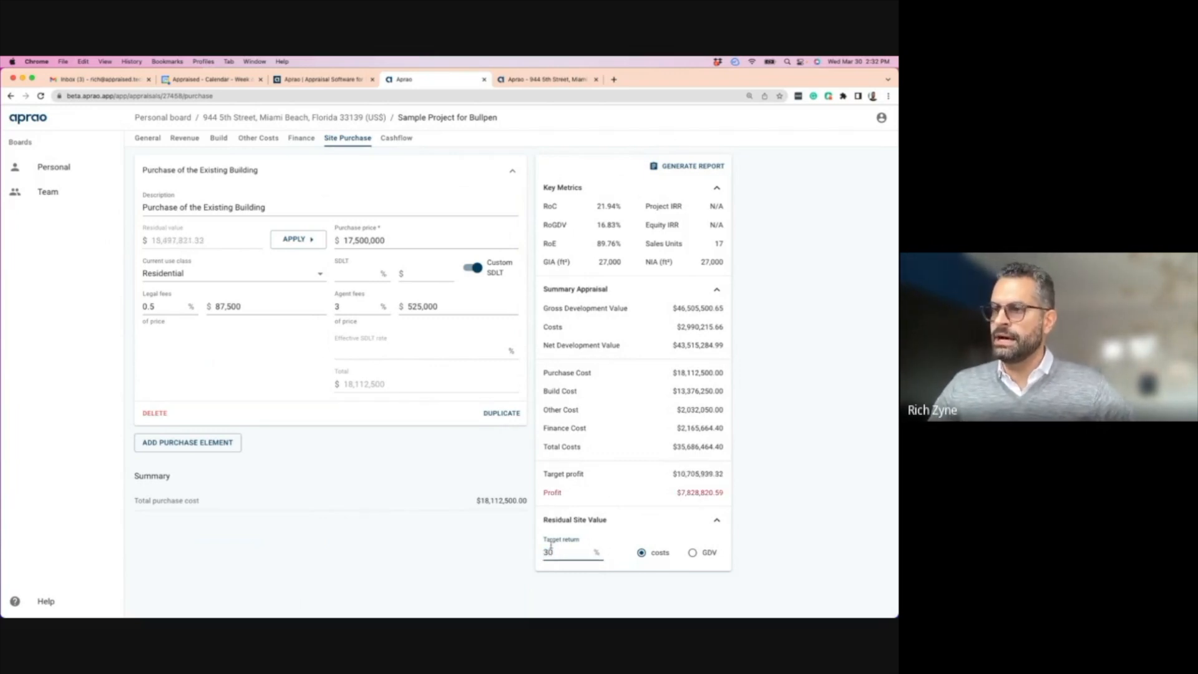
left_click(154, 245)
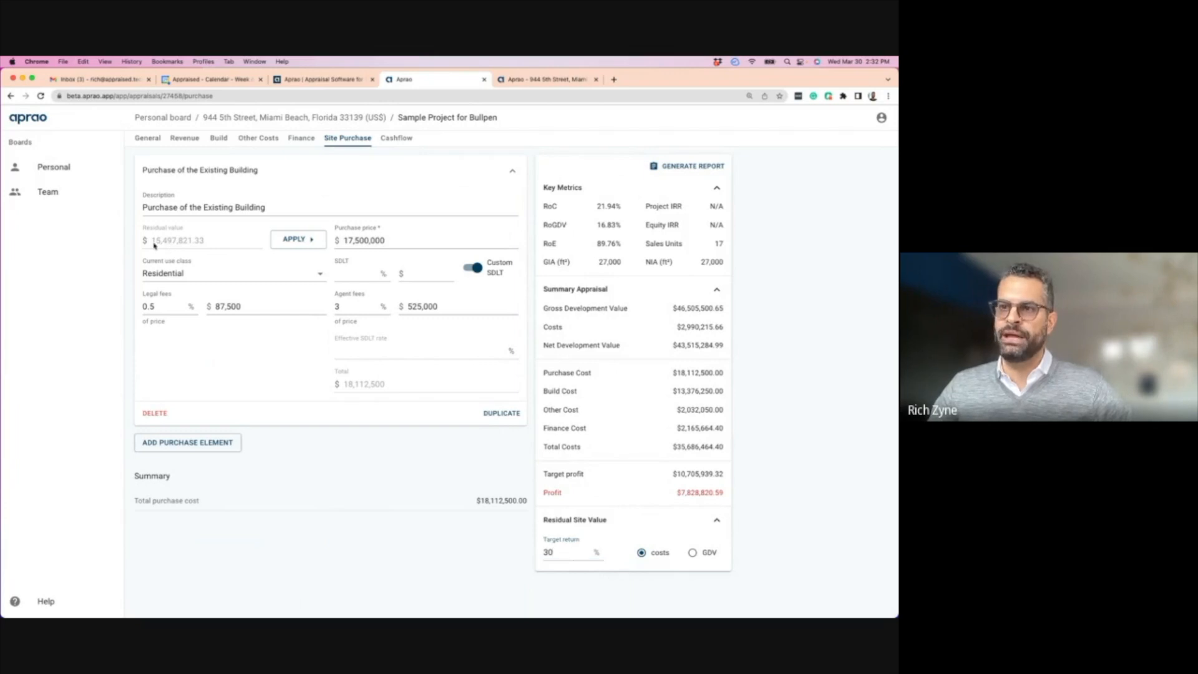
left_click_drag(152, 241, 203, 244)
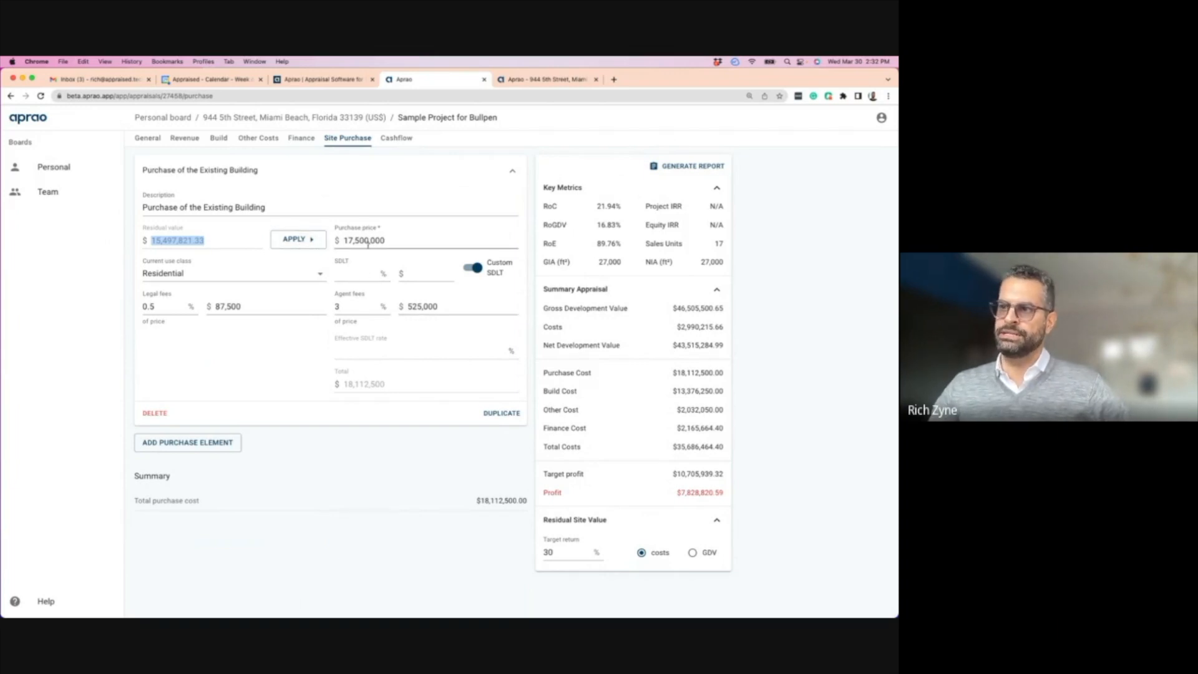
left_click_drag(561, 552, 530, 552)
type("20")
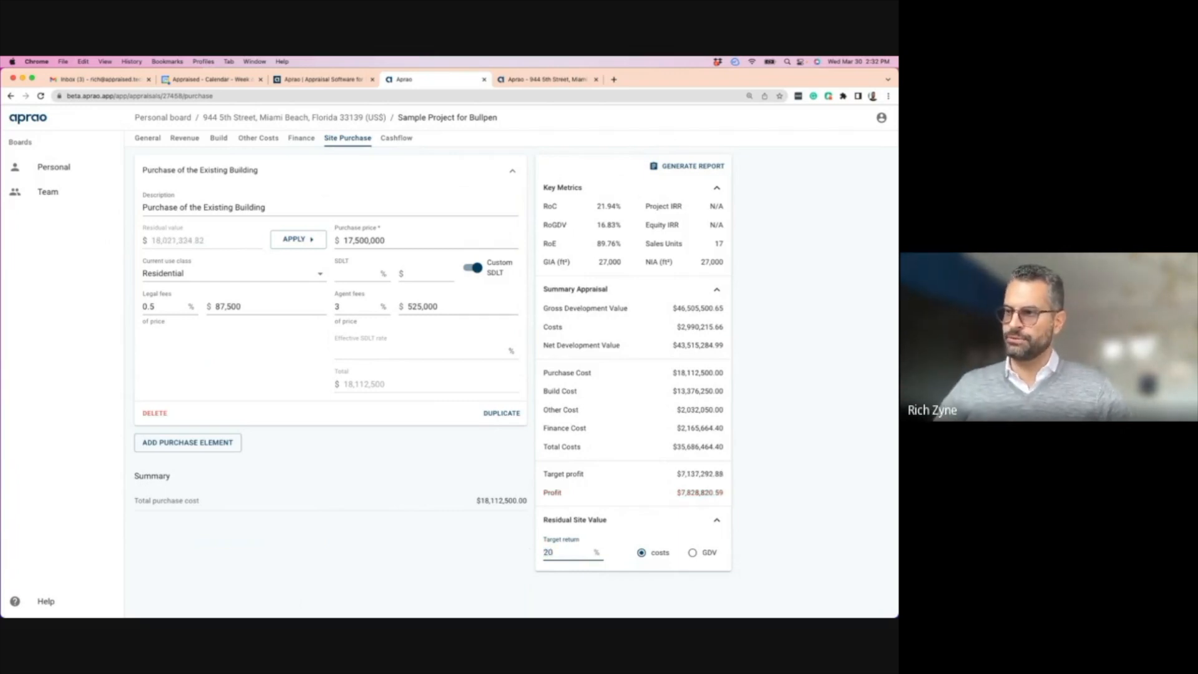
left_click(449, 306)
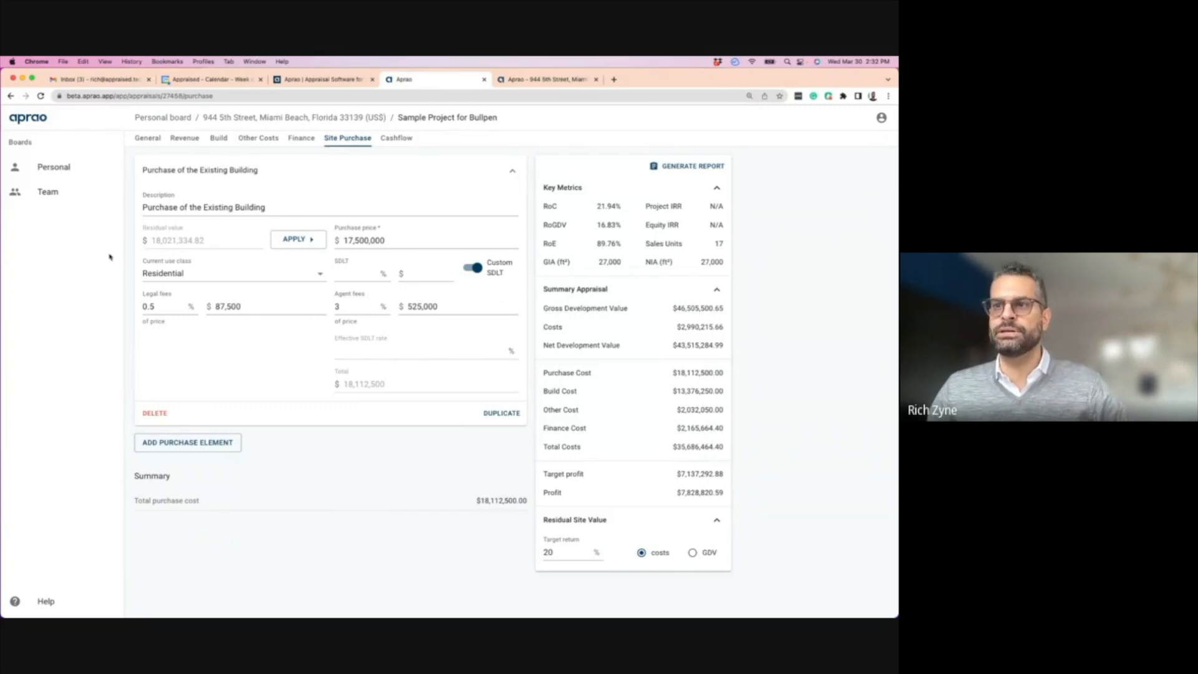
left_click(345, 240)
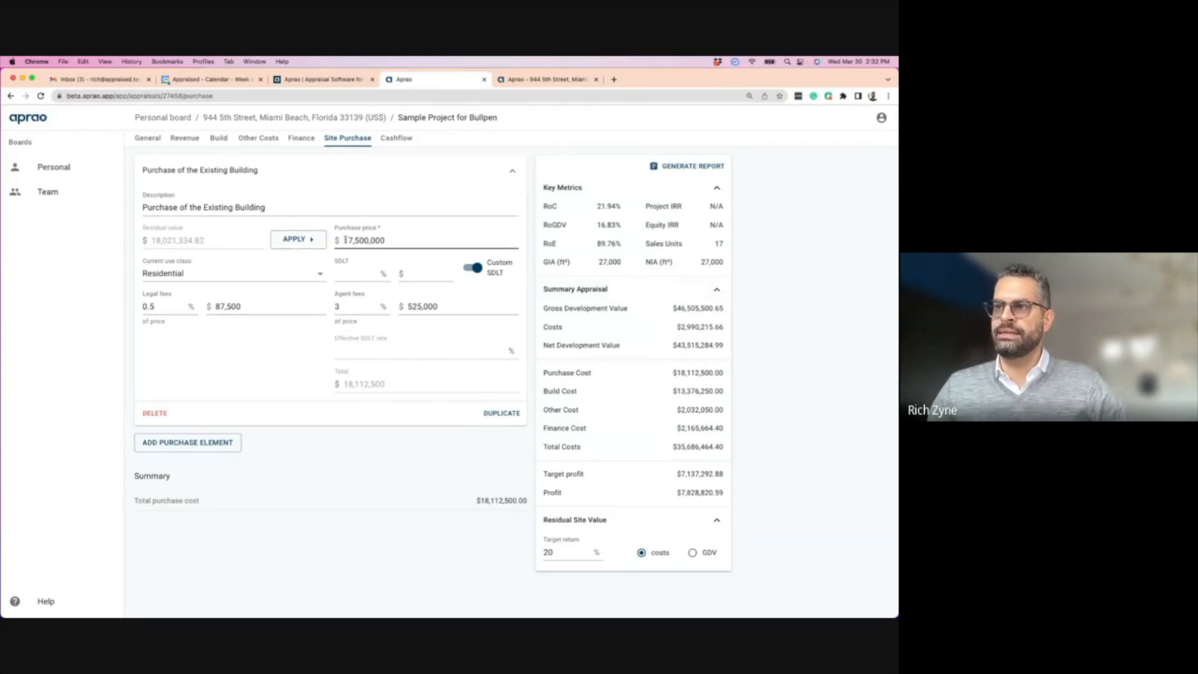
left_click(352, 275)
left_click(359, 241)
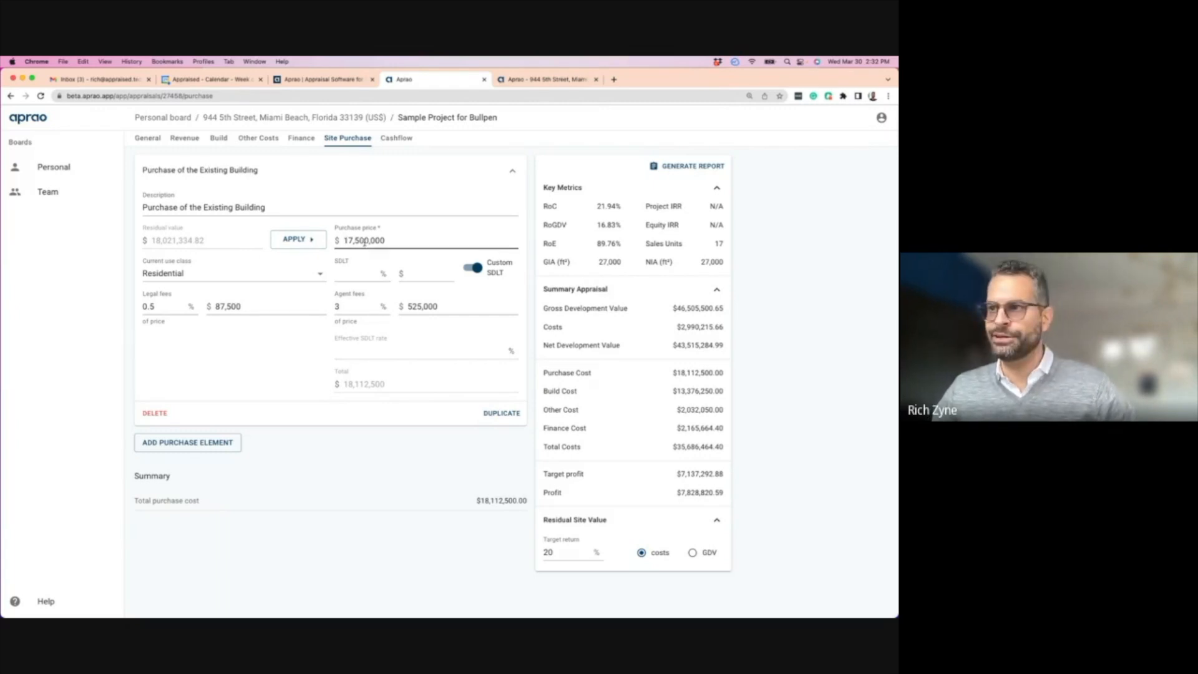
double_click(359, 242)
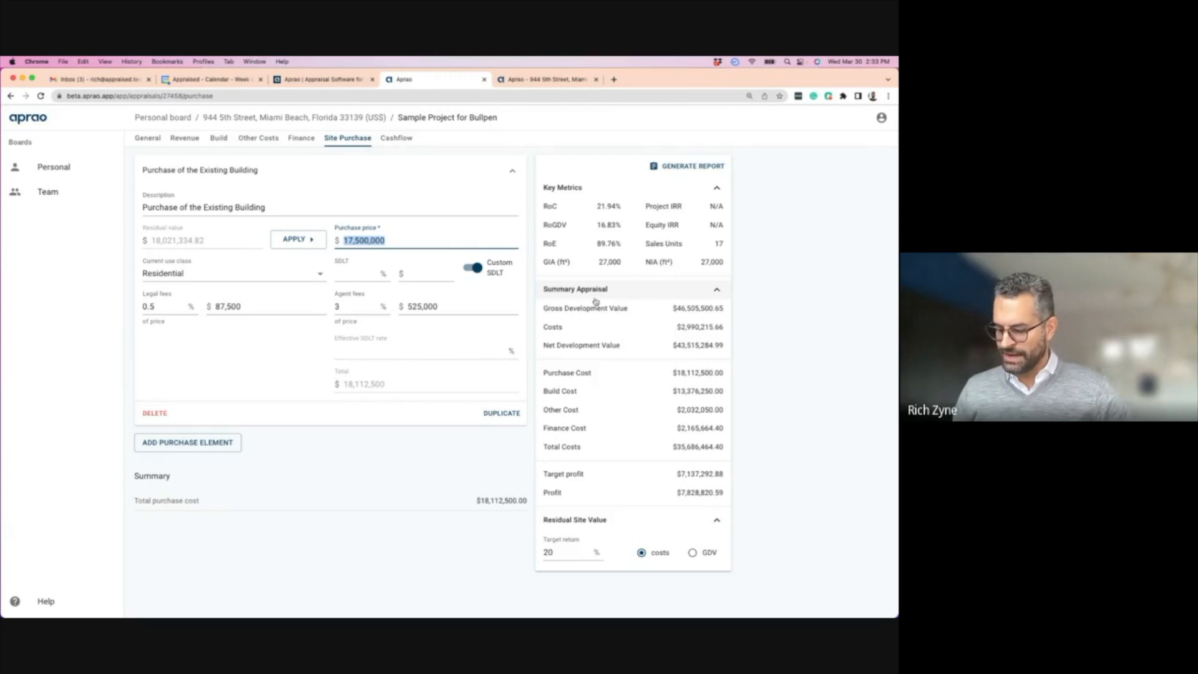
type("16,000,00")
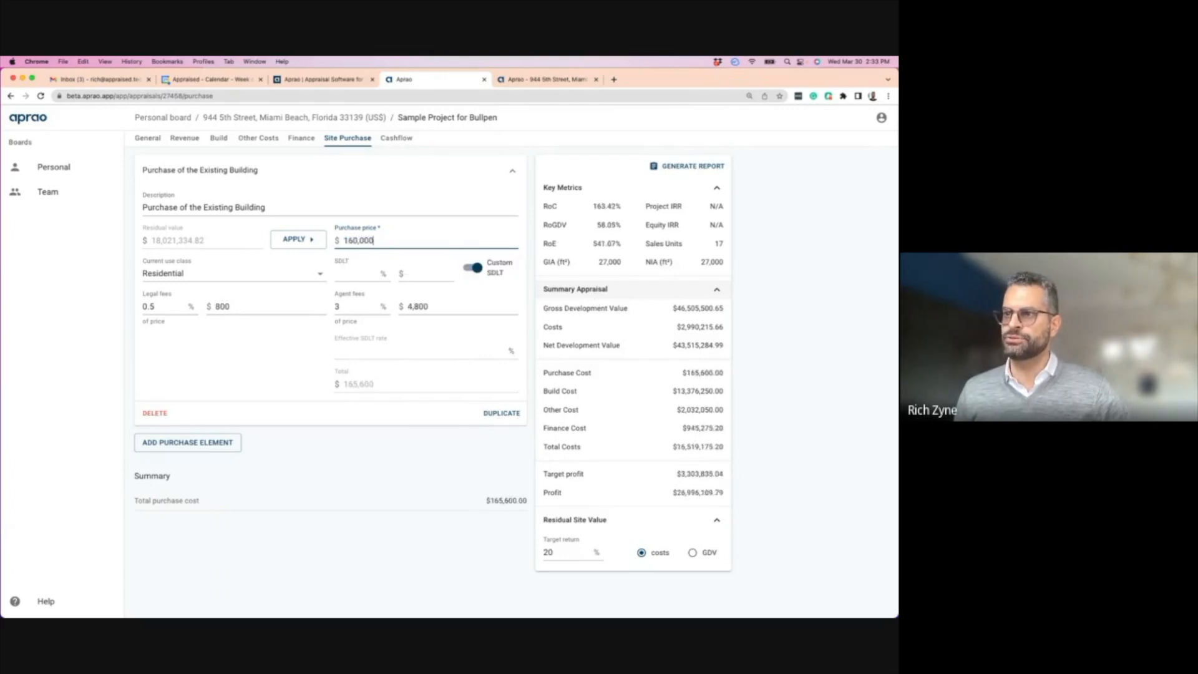
type("0")
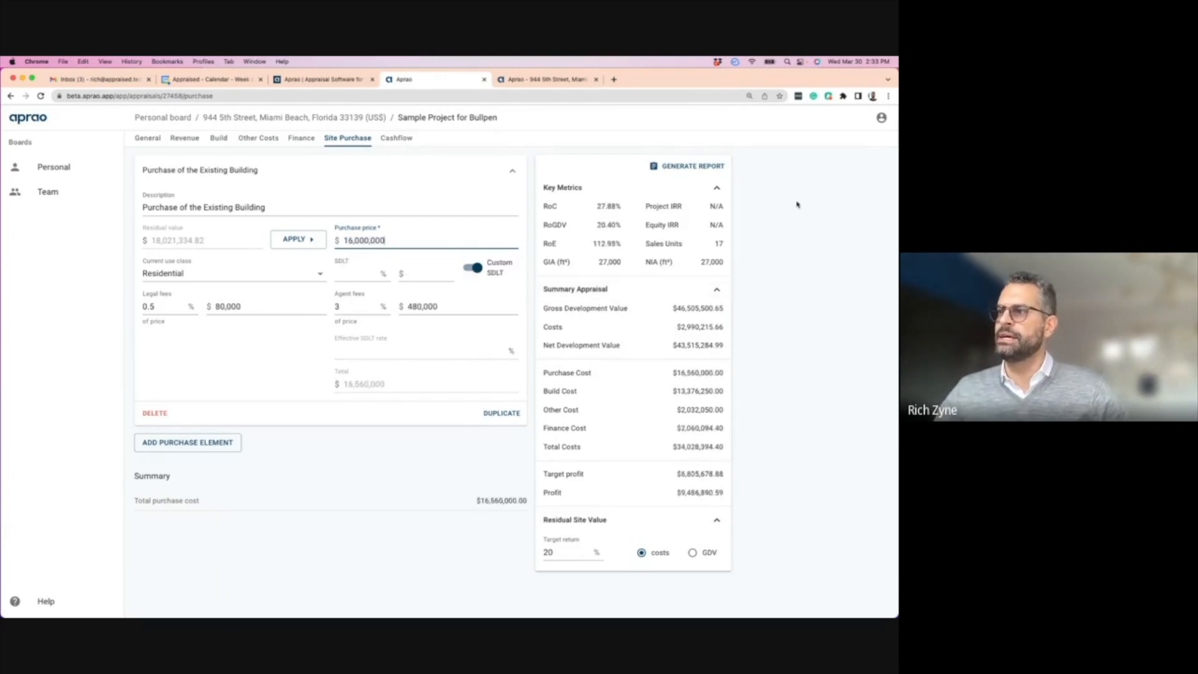
left_click_drag(598, 207, 626, 239)
left_click(617, 174)
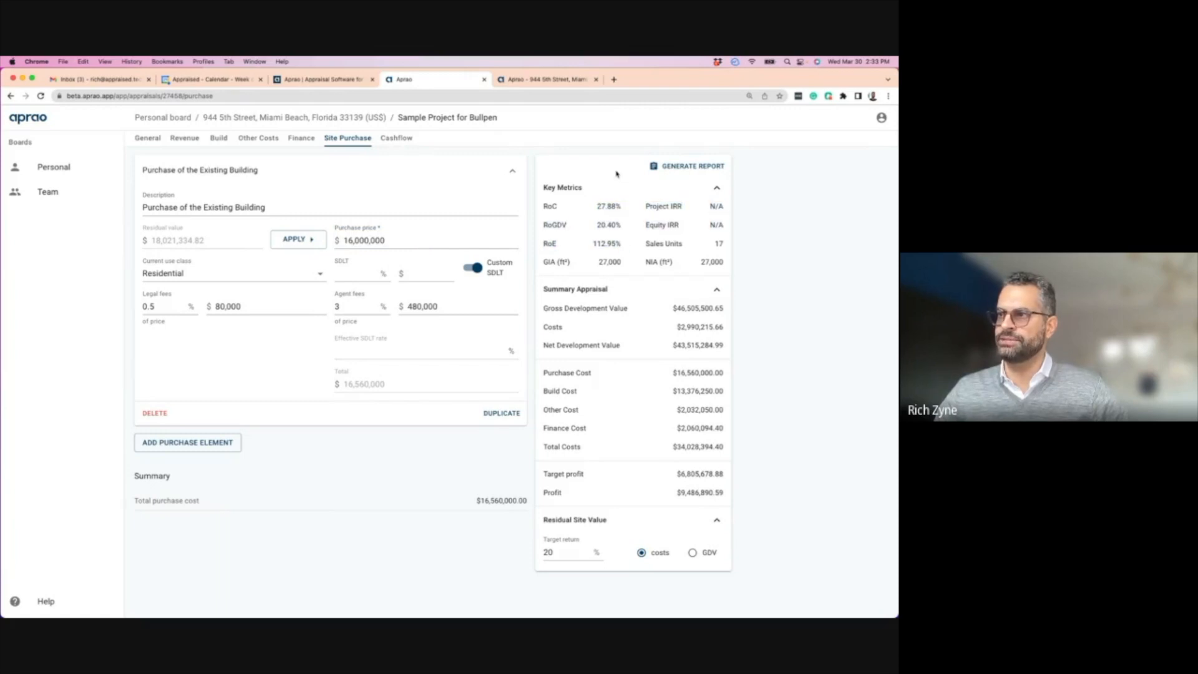
left_click_drag(387, 241, 335, 240)
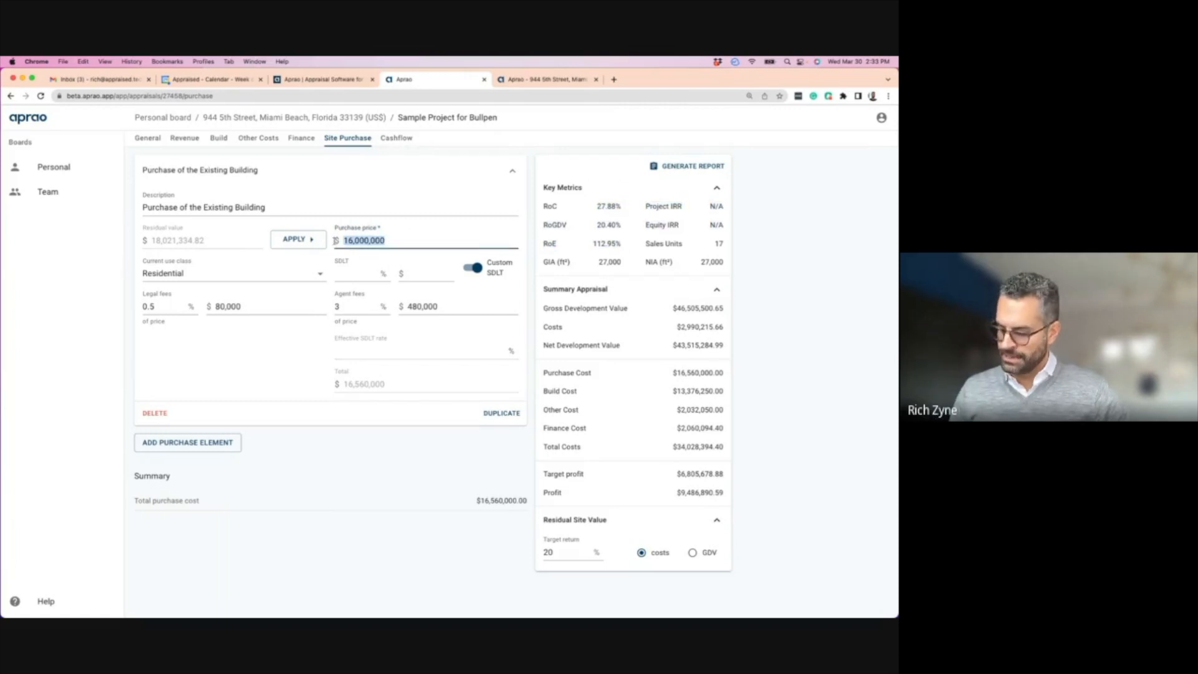
type("20,000,000")
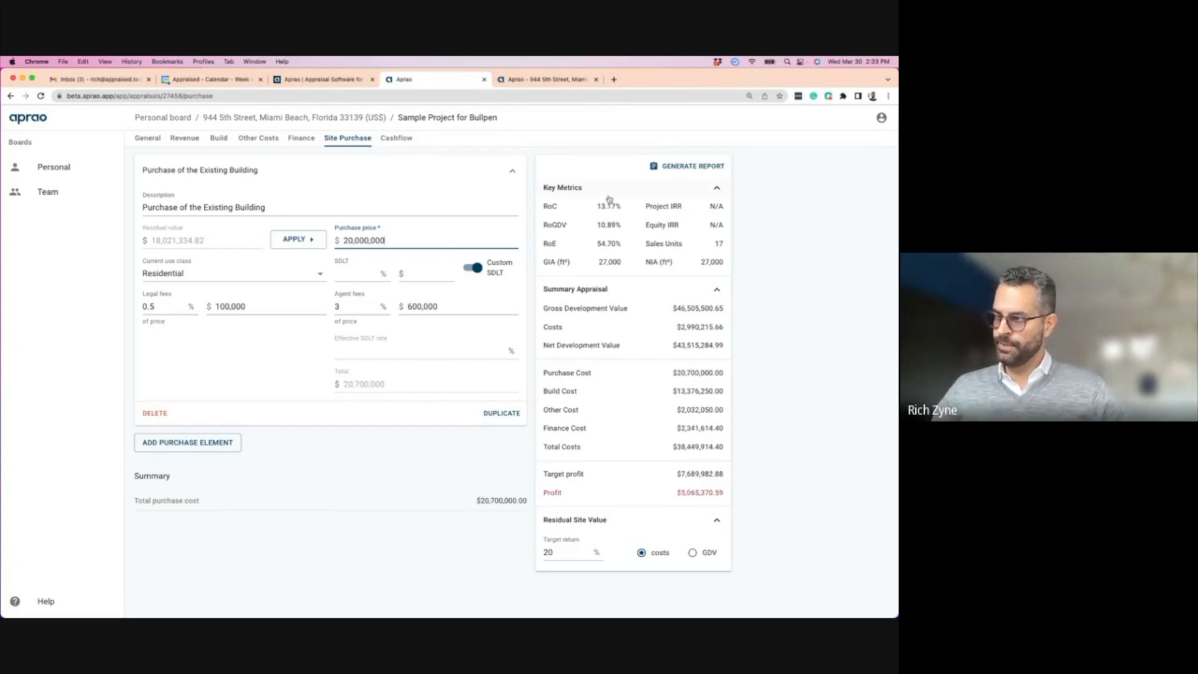
left_click_drag(675, 492, 724, 493)
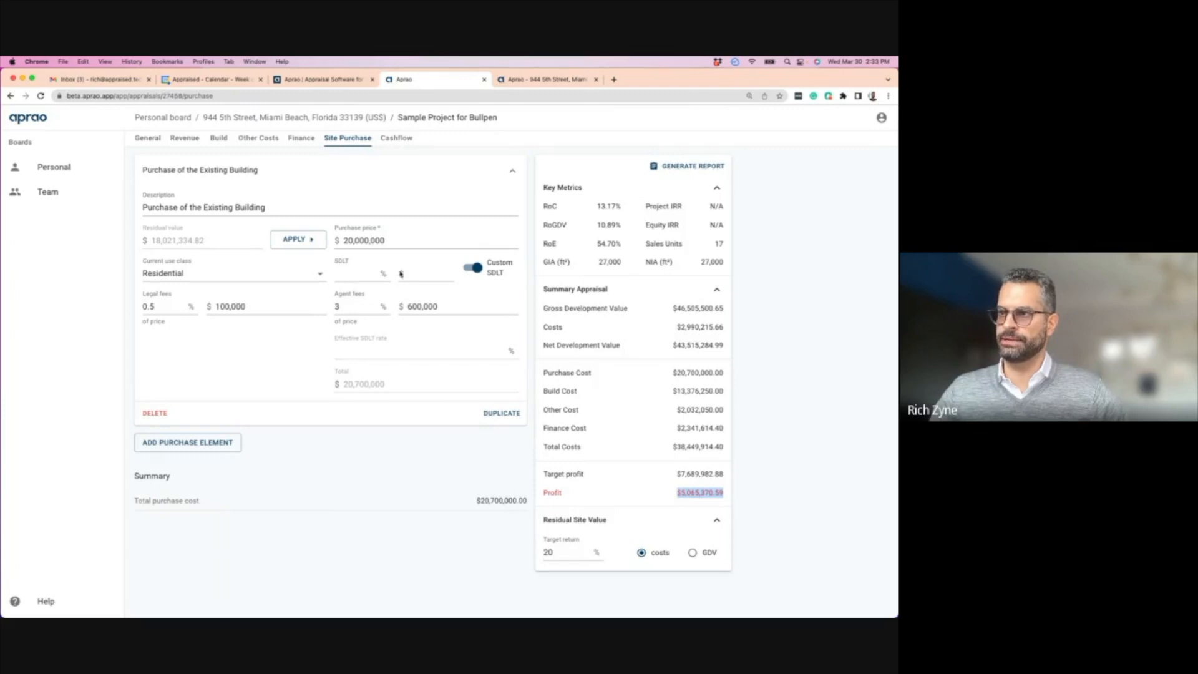
left_click_drag(387, 240, 340, 239)
type("17,500,00")
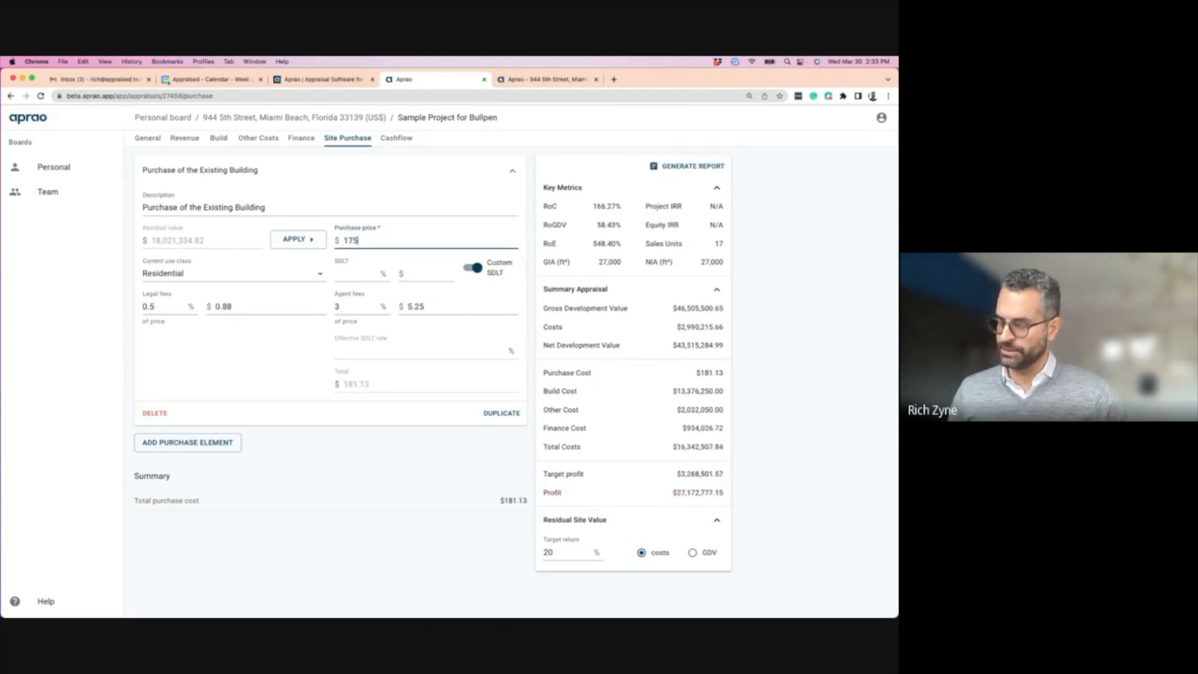
type("0")
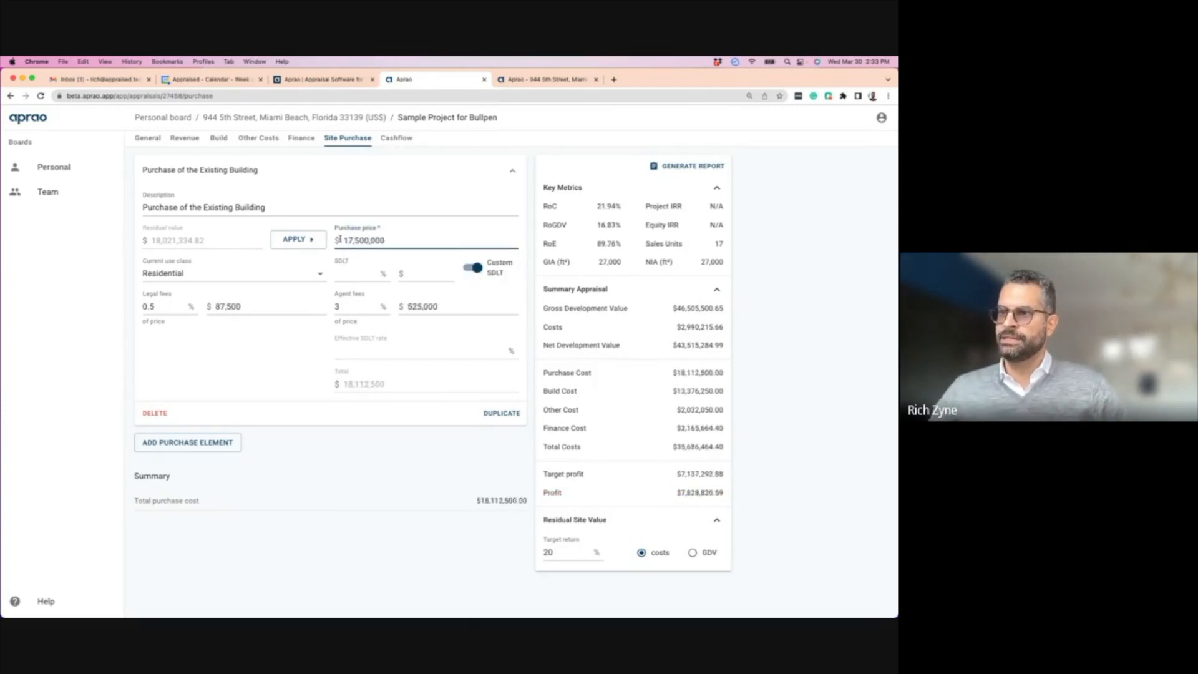
left_click(152, 301)
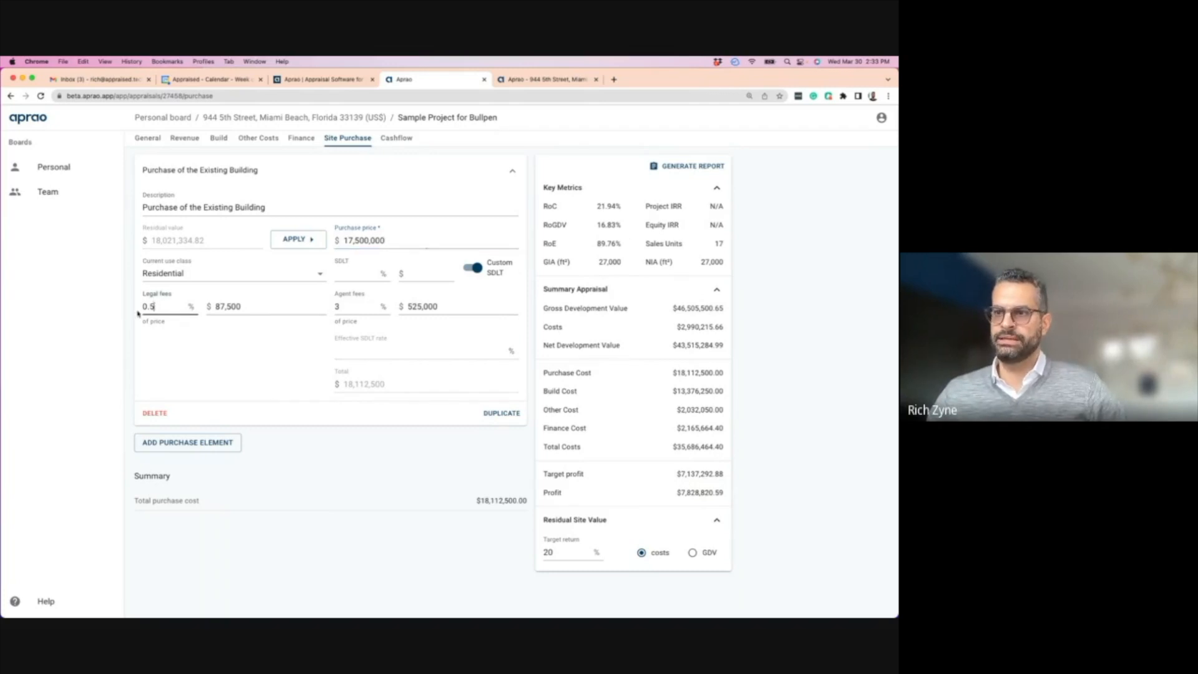
left_click(346, 307)
double_click(346, 306)
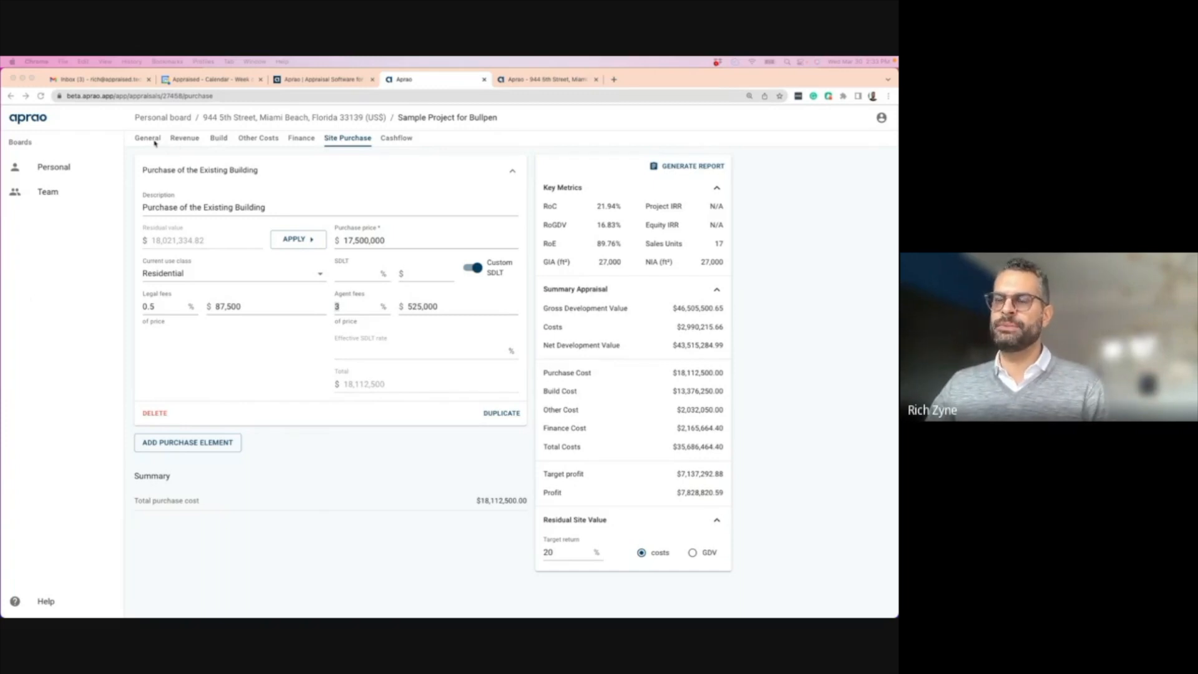
- Step through the Revenue, Build, Other Costs, Finance and Site Purchase tabs, finishing on Cashflow
left_click(185, 139)
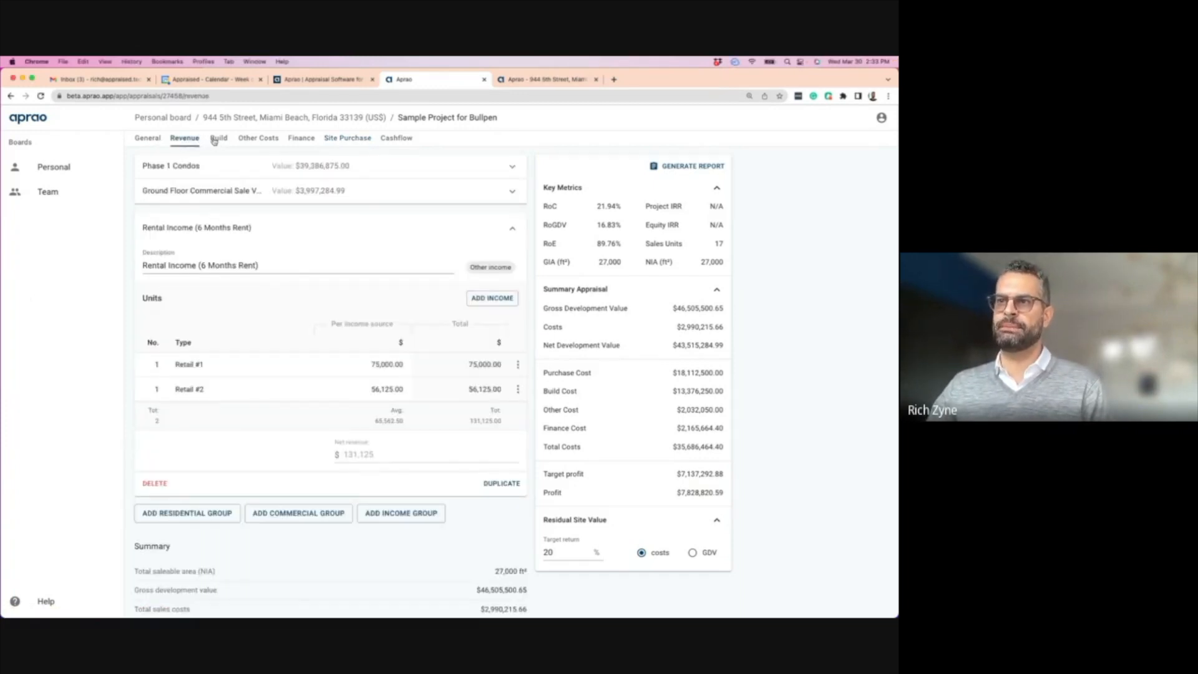
left_click(217, 140)
left_click(259, 139)
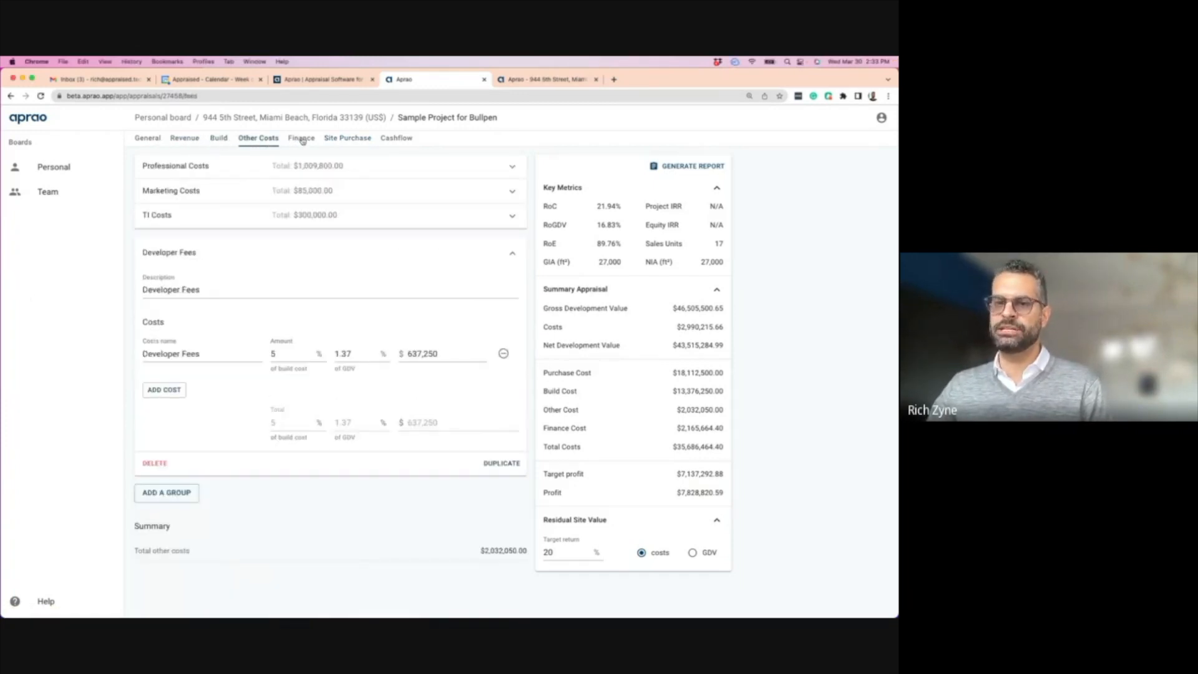
left_click(303, 140)
left_click(347, 139)
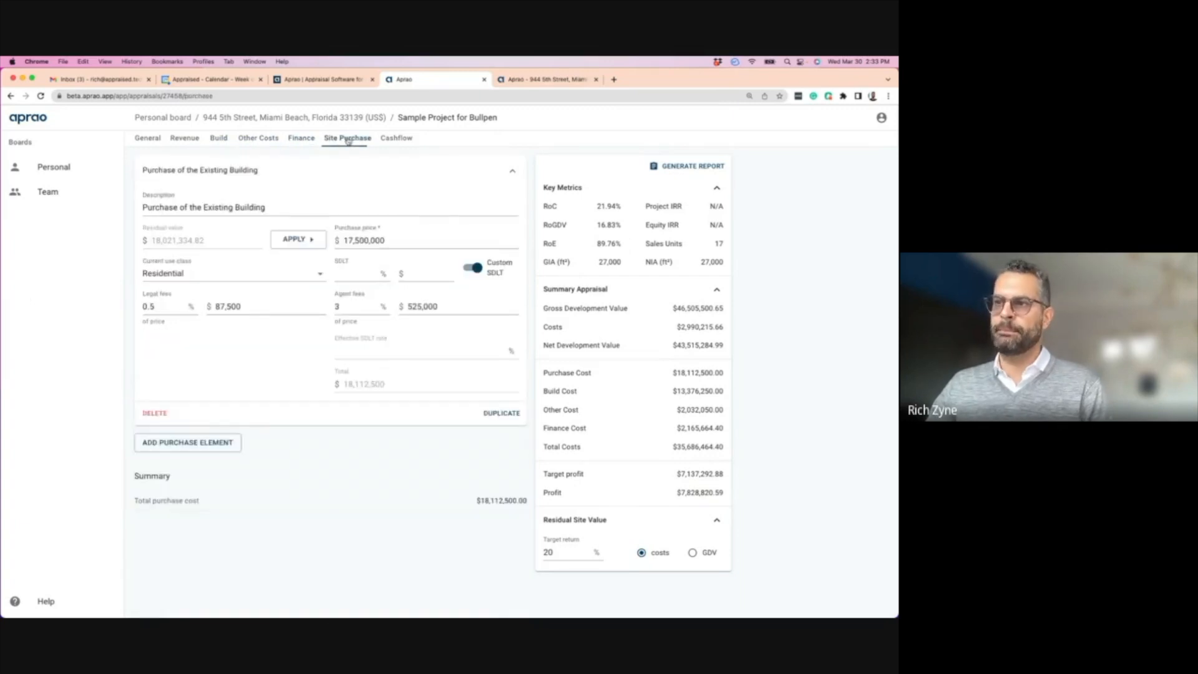
left_click(396, 138)
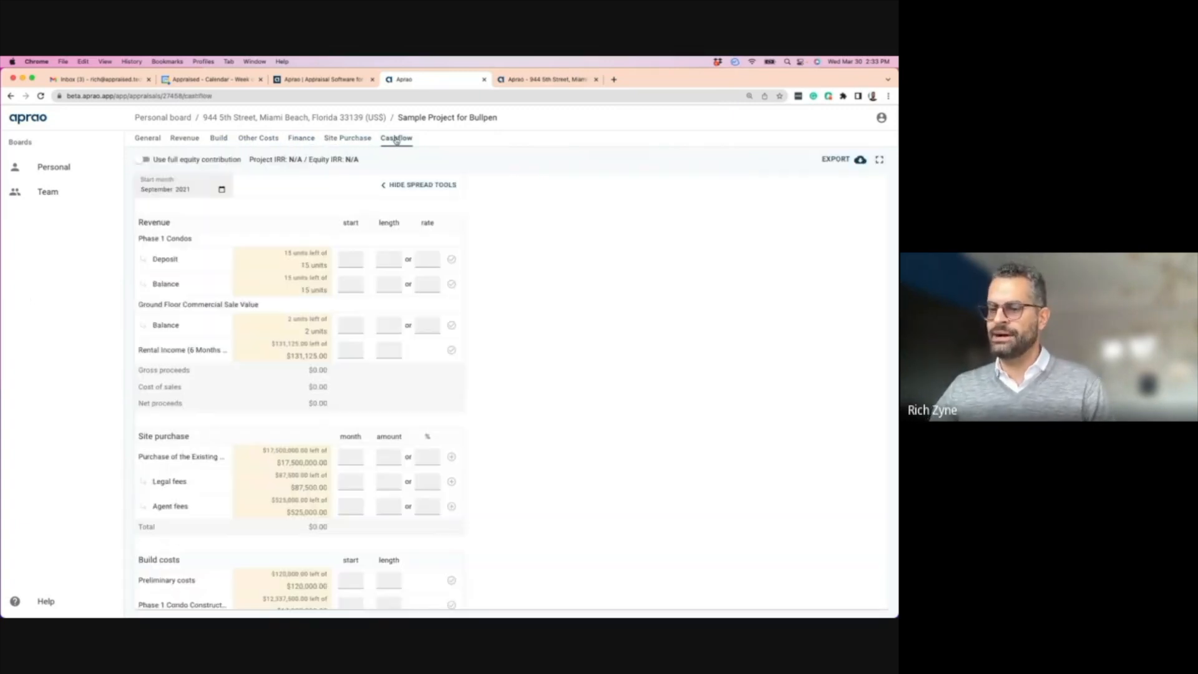
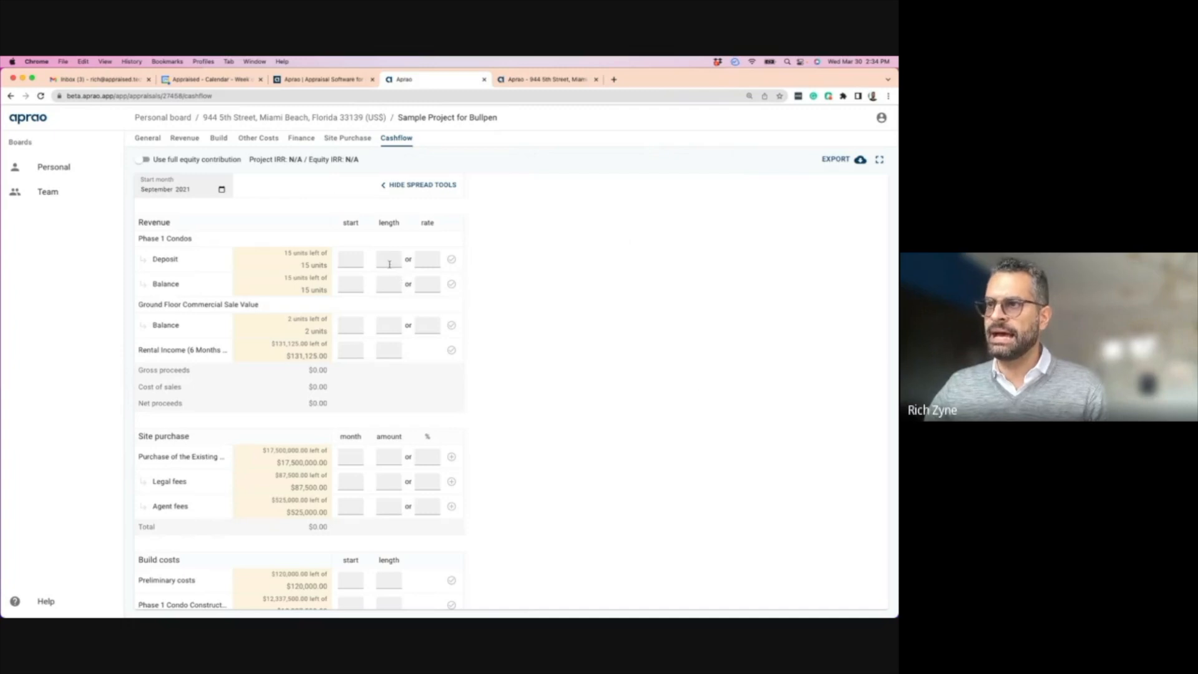
- Spread the Phase 1 condo deposits at 2 units a month starting in Month 12
left_click(355, 265)
type("1")
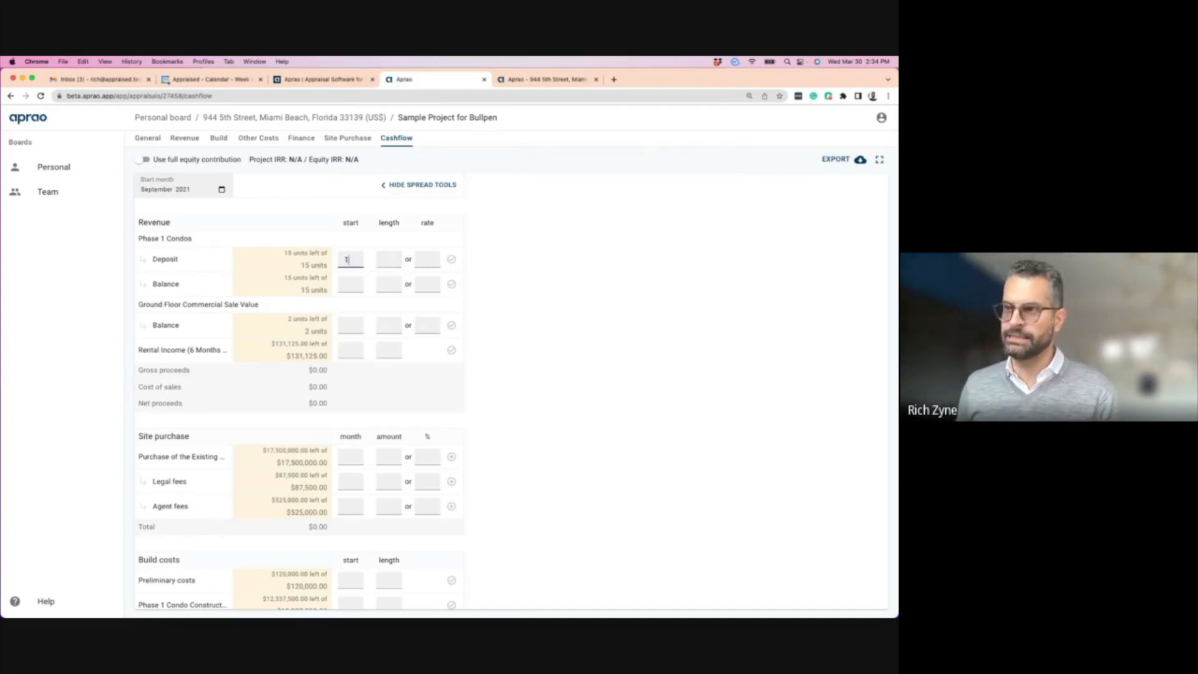
type("2")
left_click(426, 262)
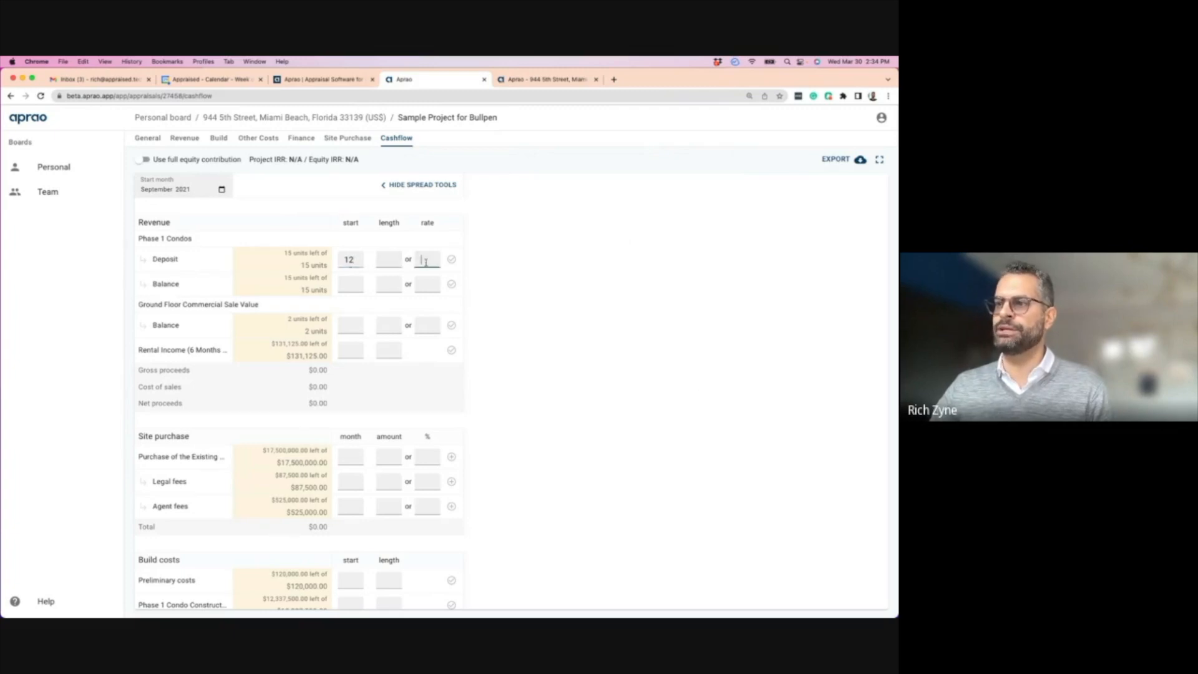
type("2")
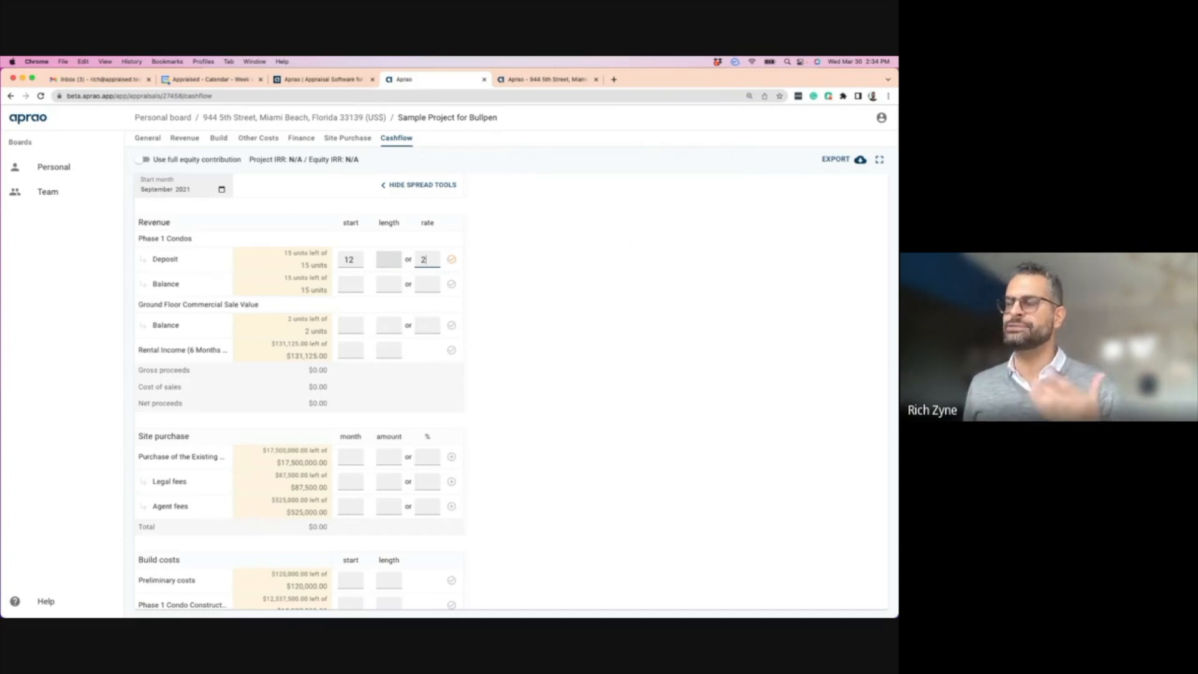
key("Return")
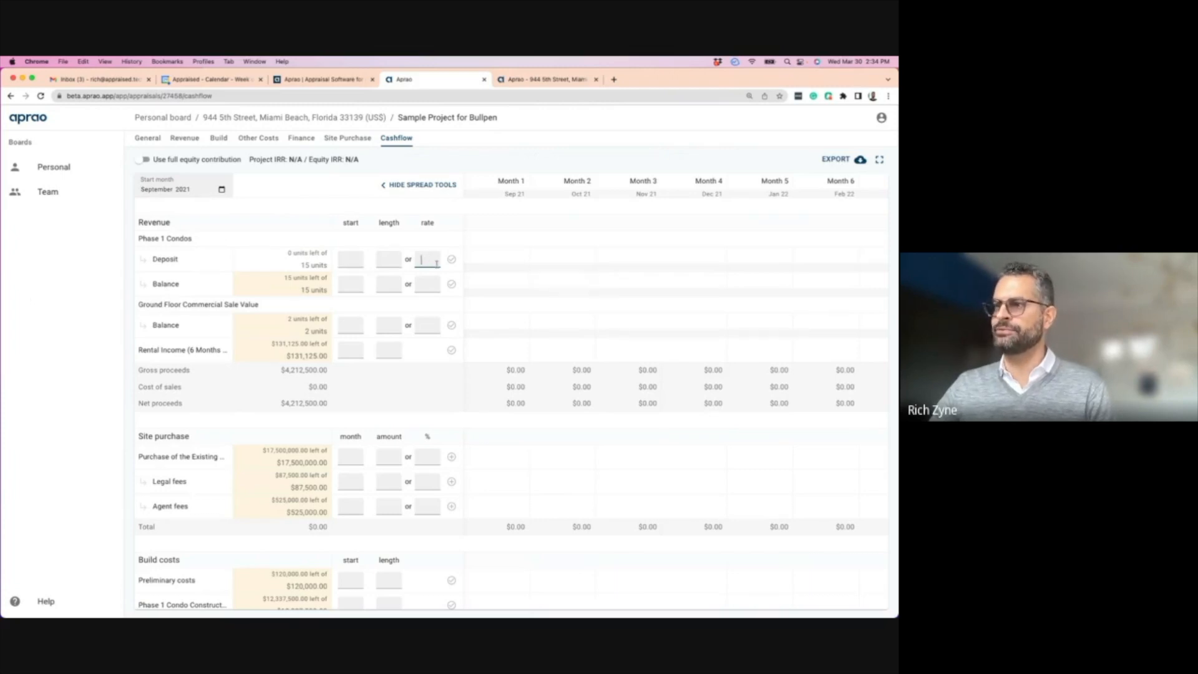
- Check the deposit spread across the month grid and select the Month 12 deposit units
scroll(516, 272, "right", 10)
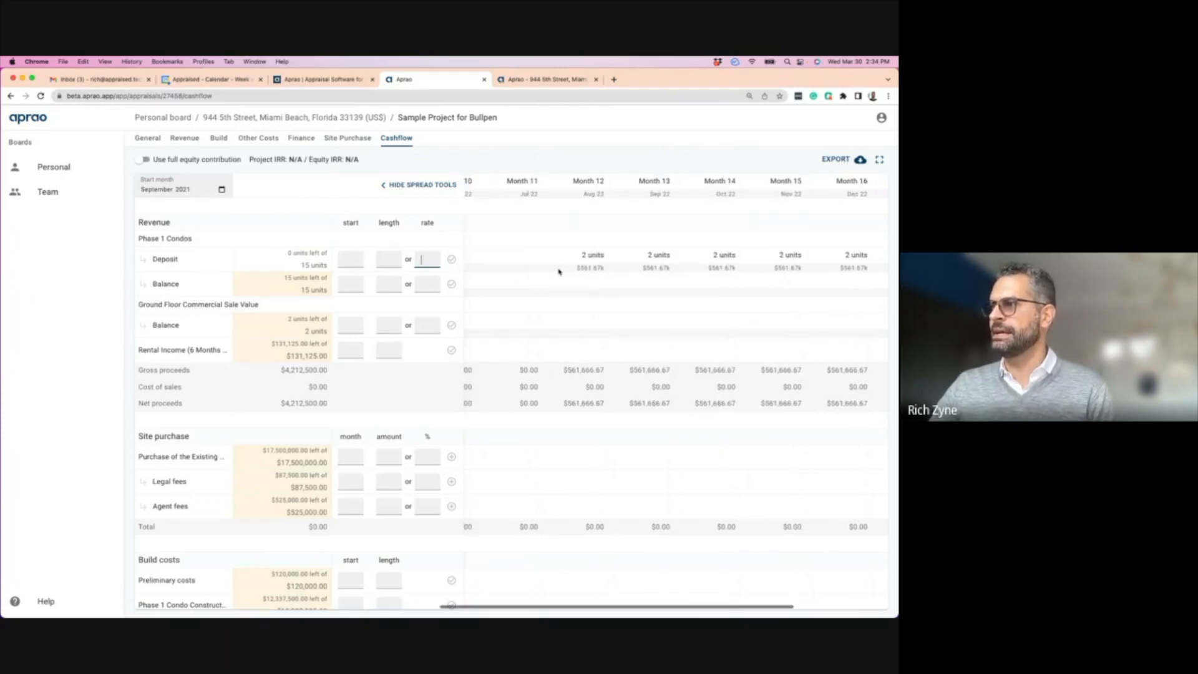
scroll(527, 240, "up", 1)
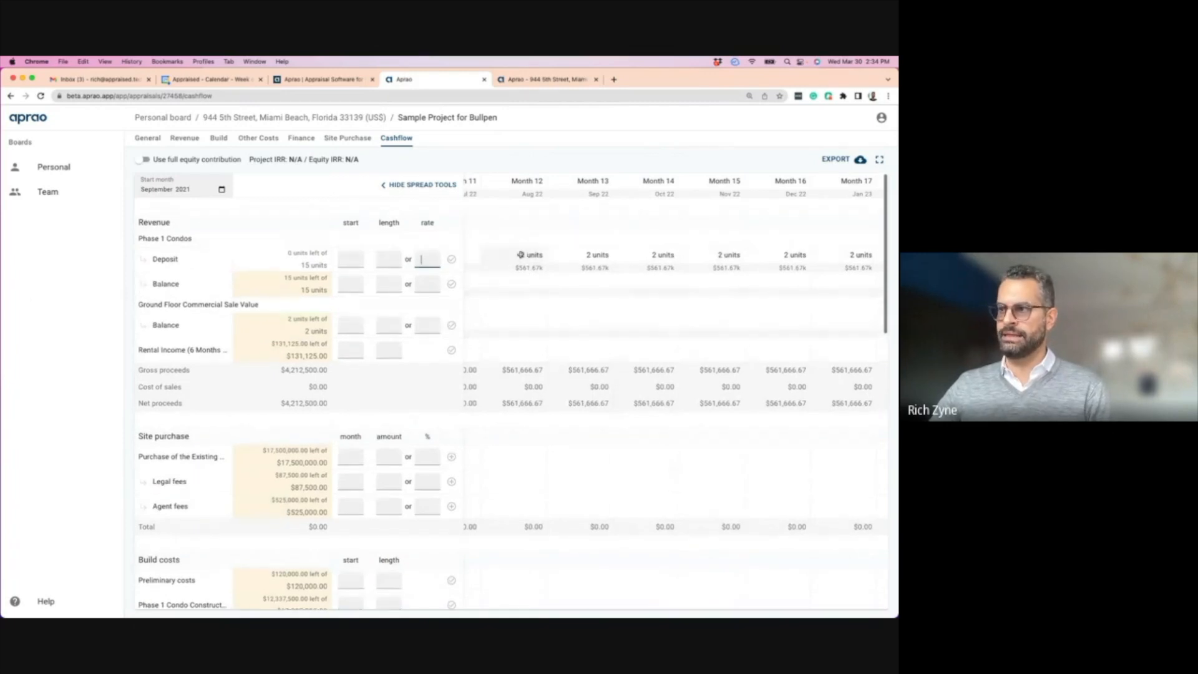
scroll(716, 259, "right", 3)
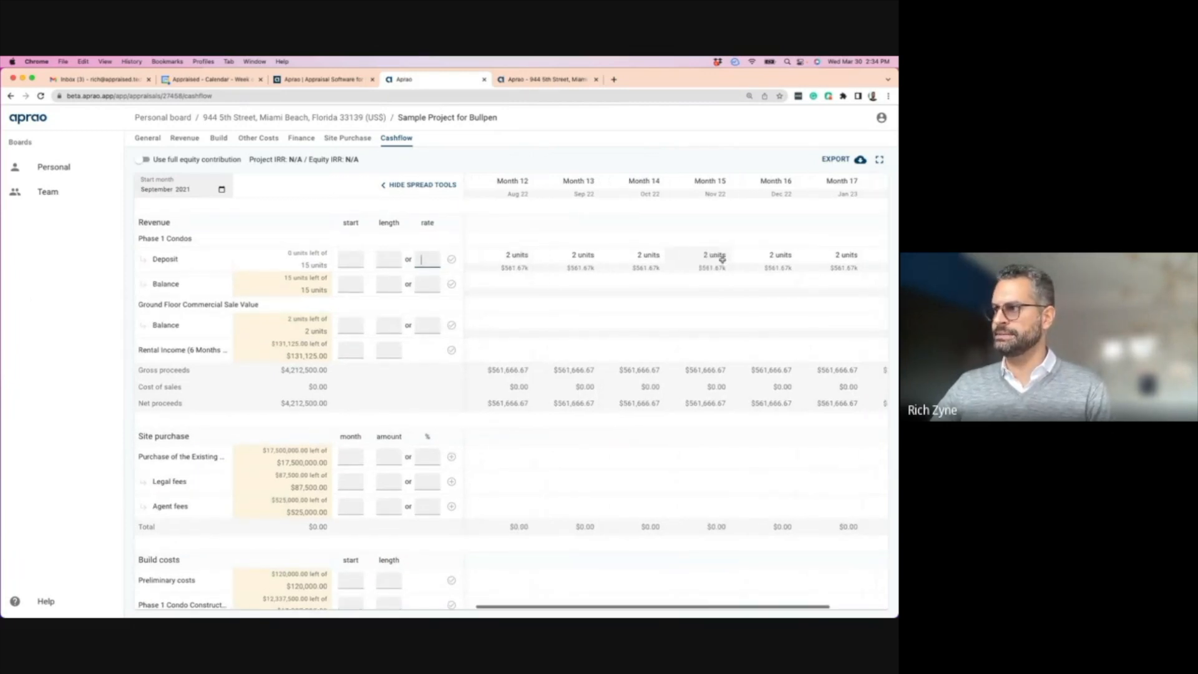
scroll(596, 257, "left", 2)
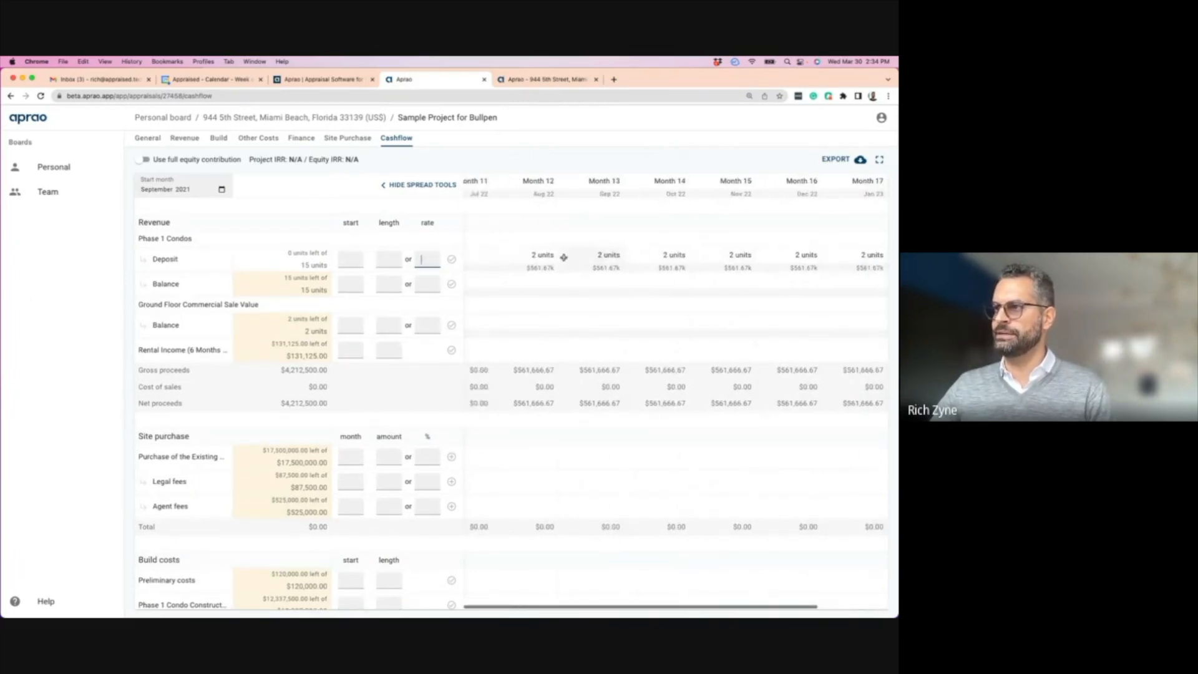
scroll(575, 257, "right", 2)
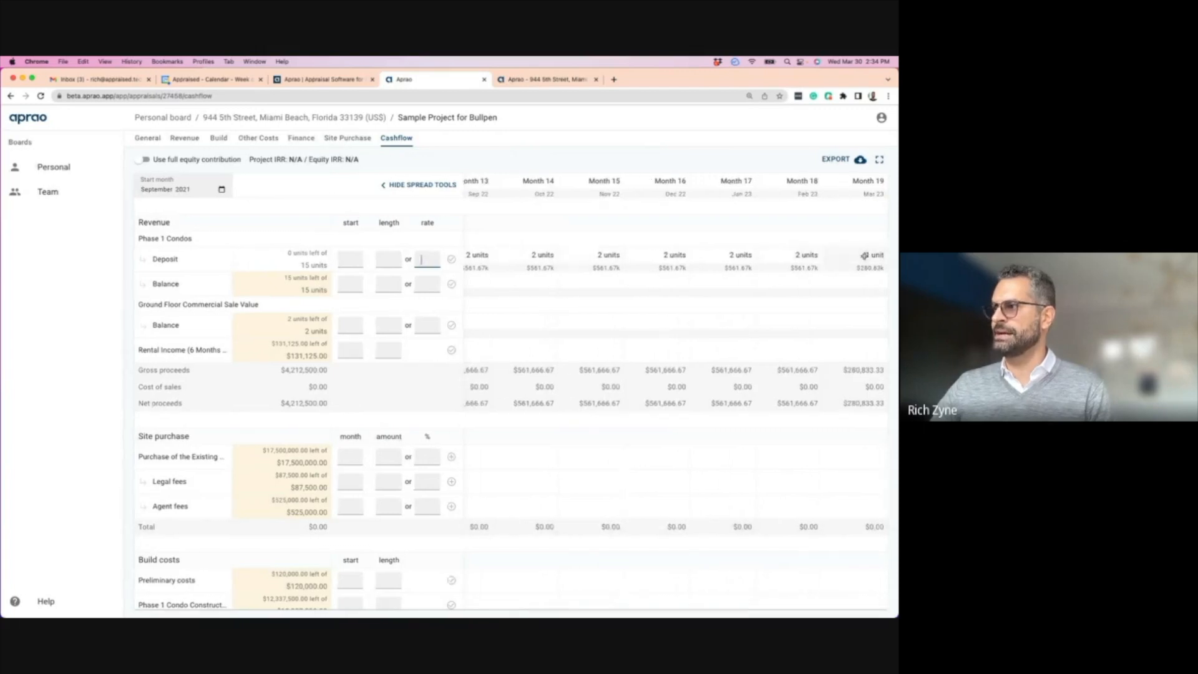
scroll(605, 257, "left", 3)
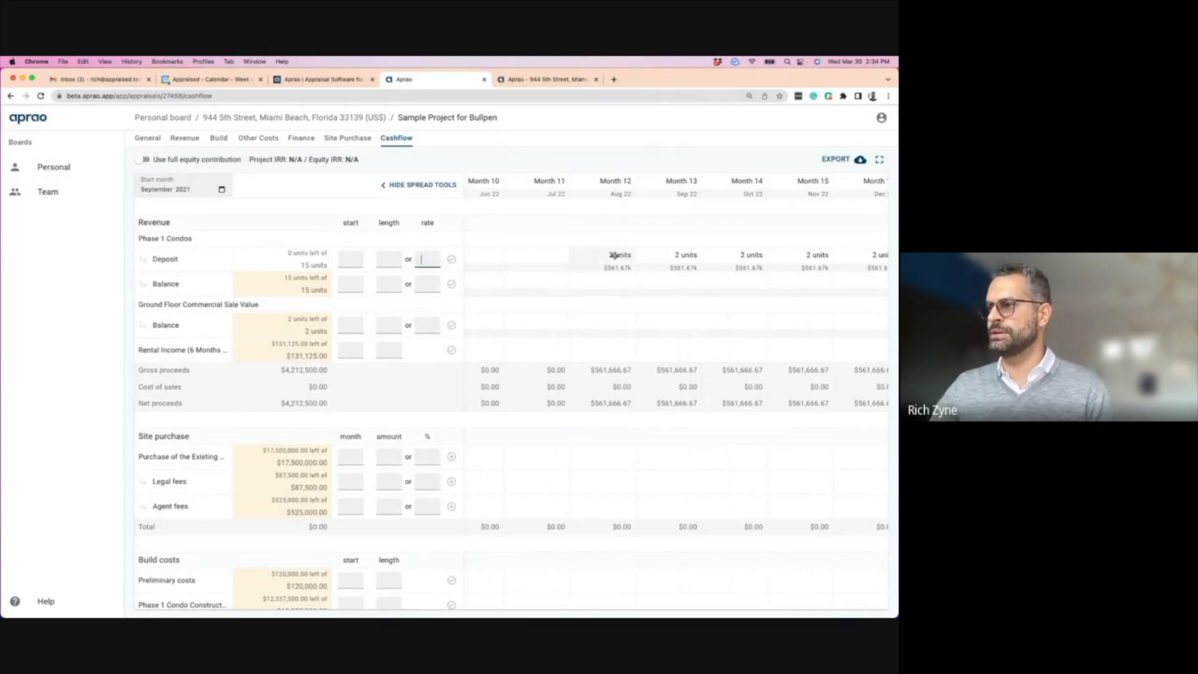
left_click(615, 255)
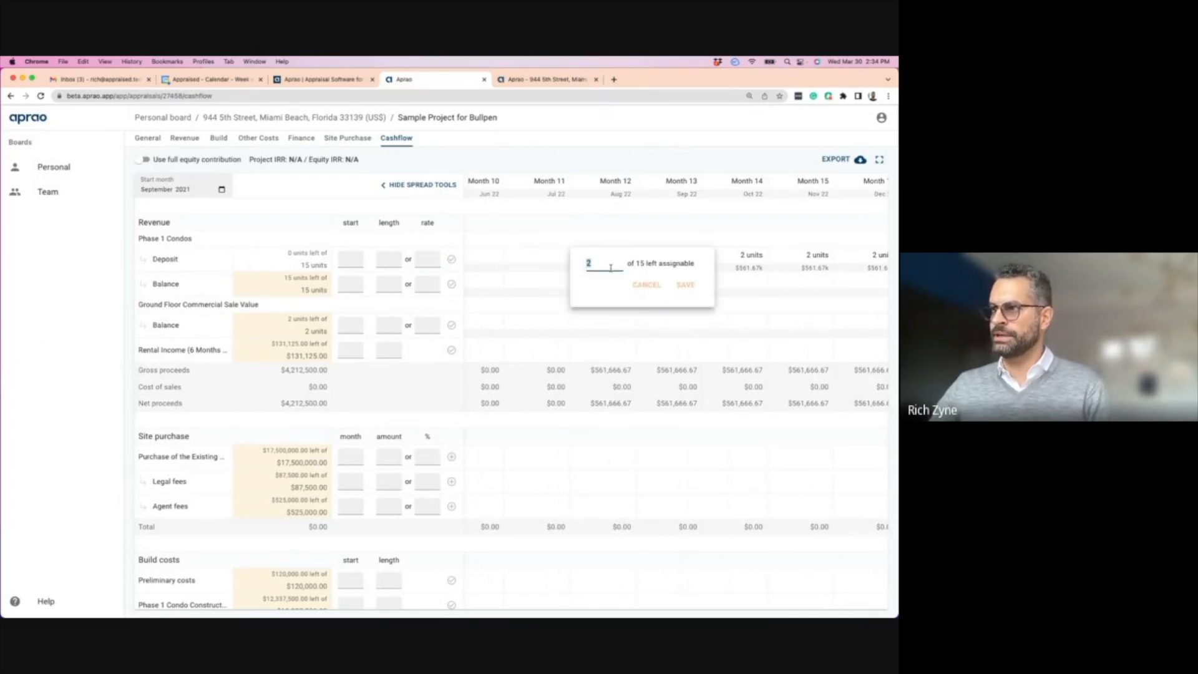
type("1")
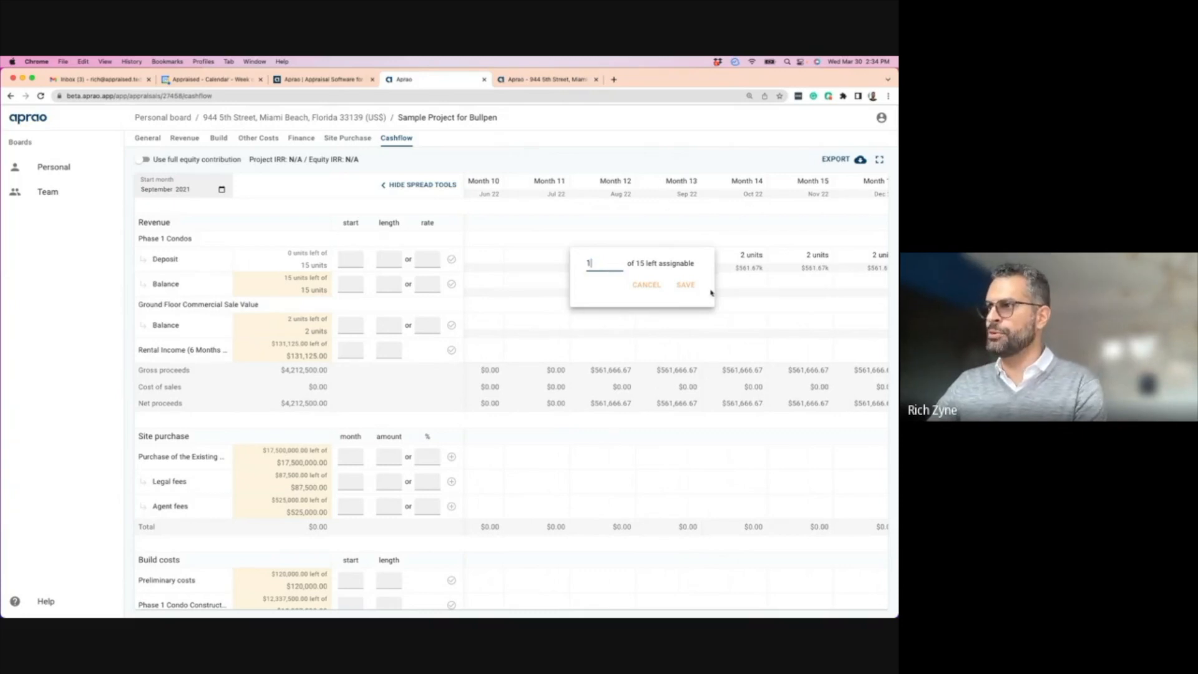
left_click(691, 291)
left_click(557, 255)
type("1")
left_click(619, 289)
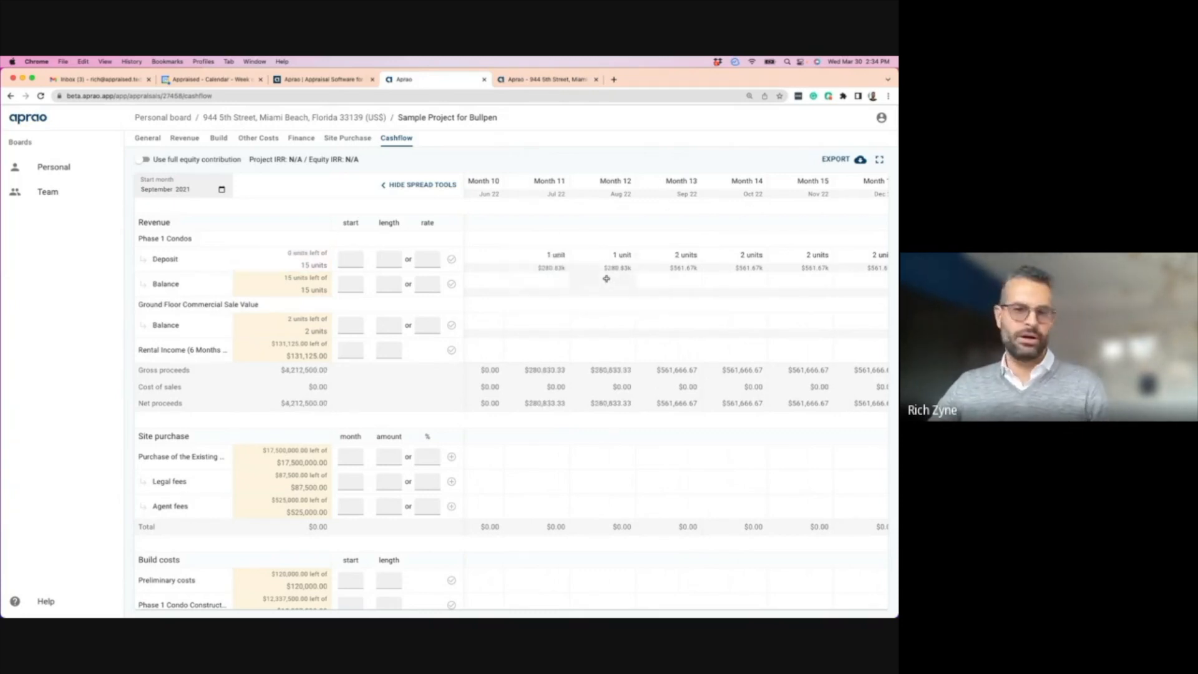
left_click(551, 254)
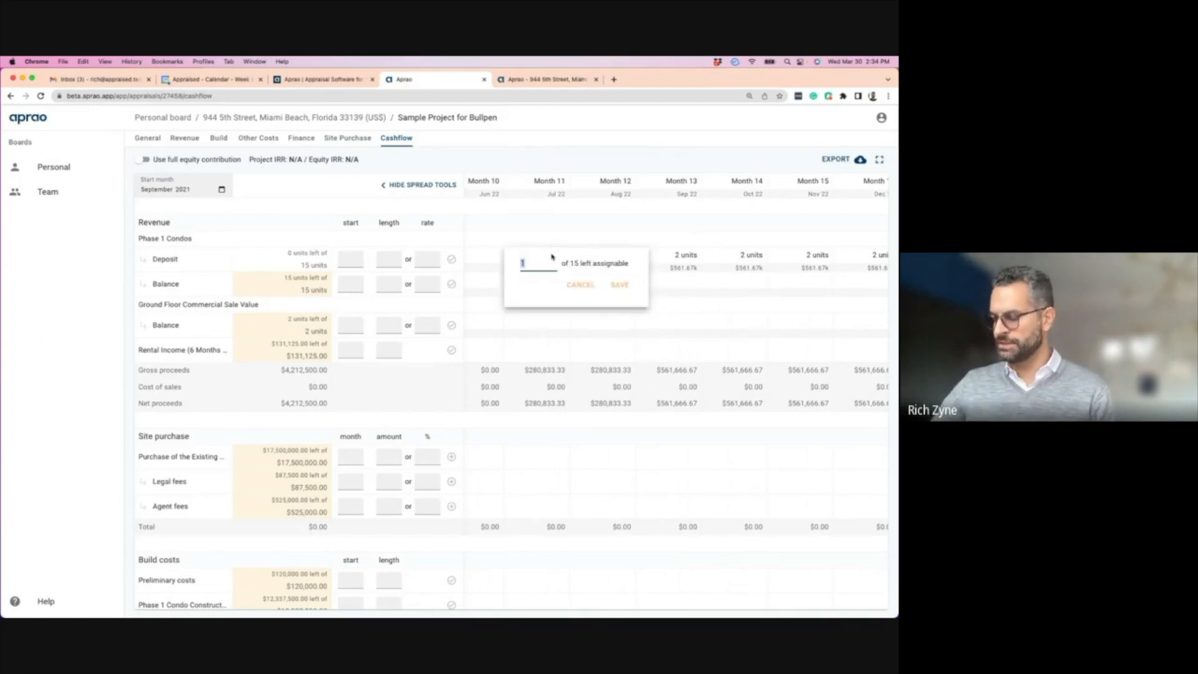
key("BackSpace")
key("Return")
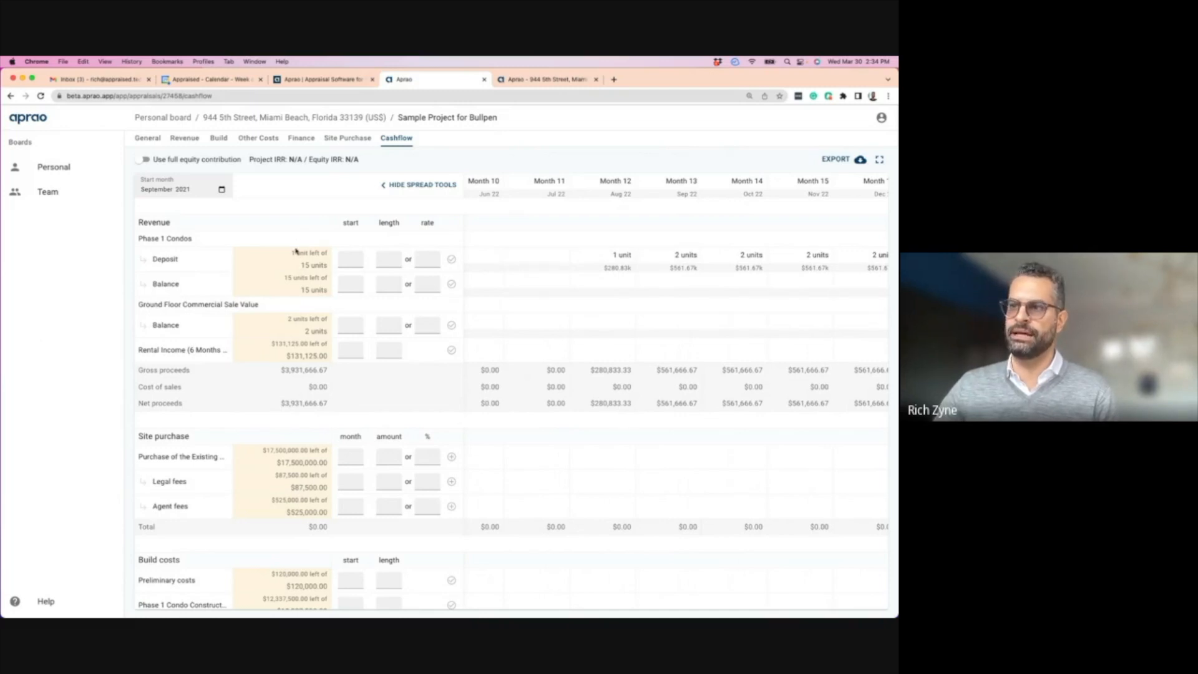
left_click(614, 256)
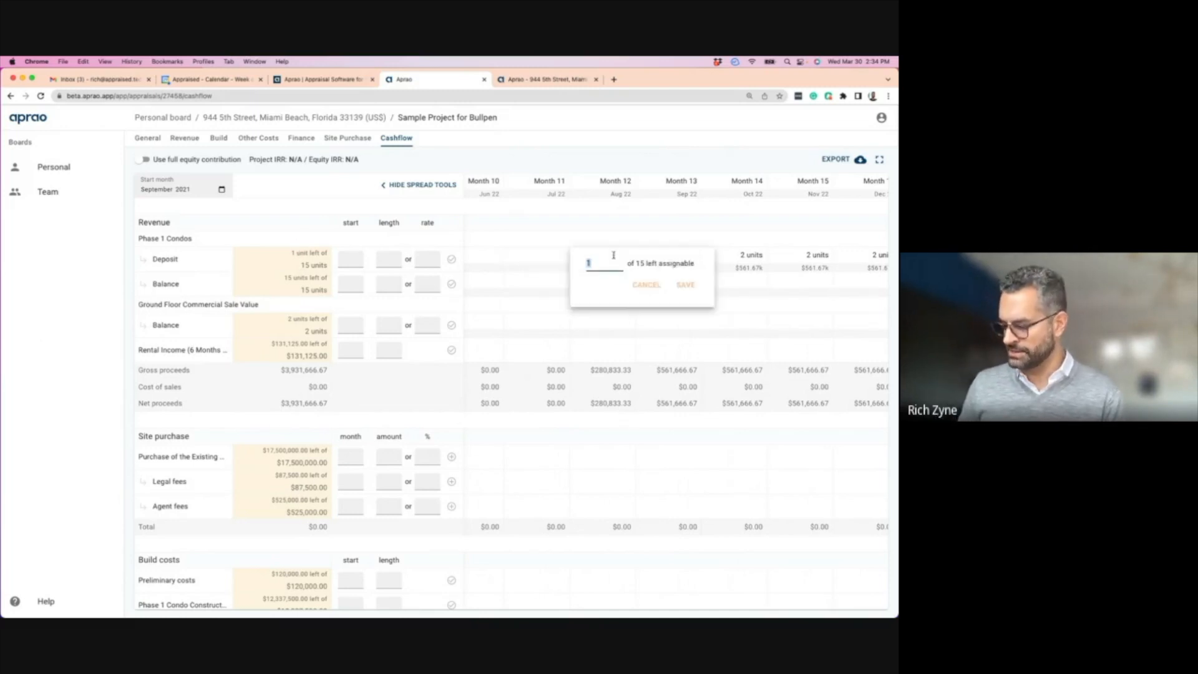
type("2")
key("Return")
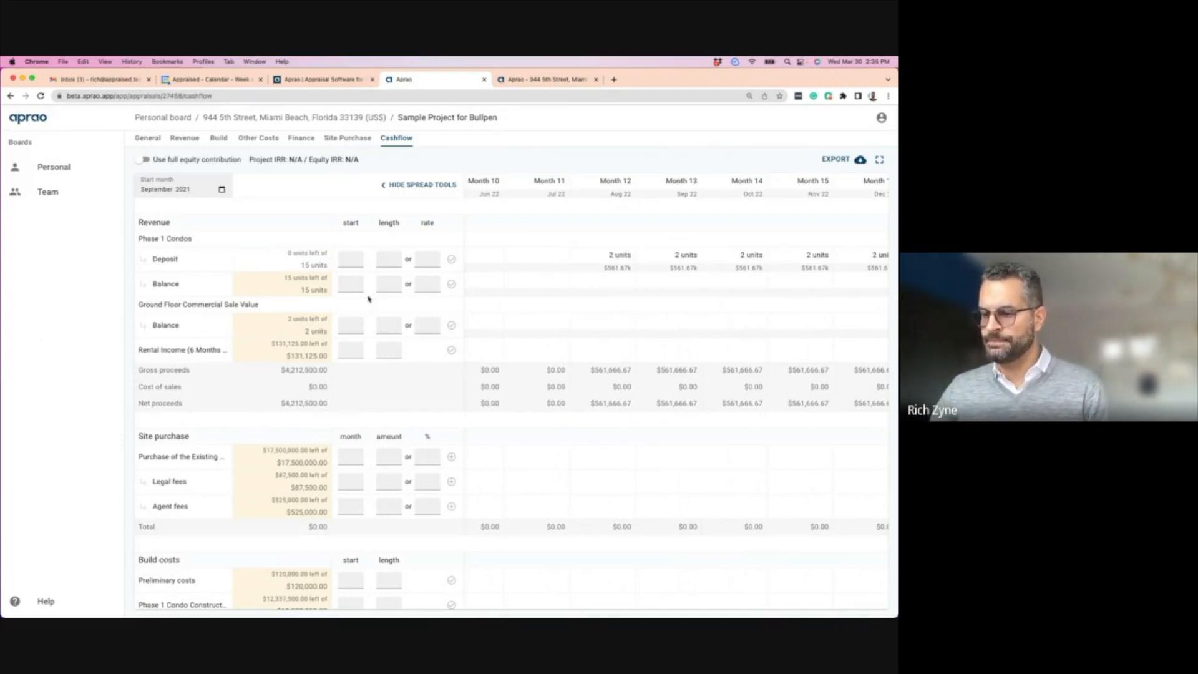
left_click(354, 284)
- Spread the condo balance sales at 5 units a month from Month 22
type("22")
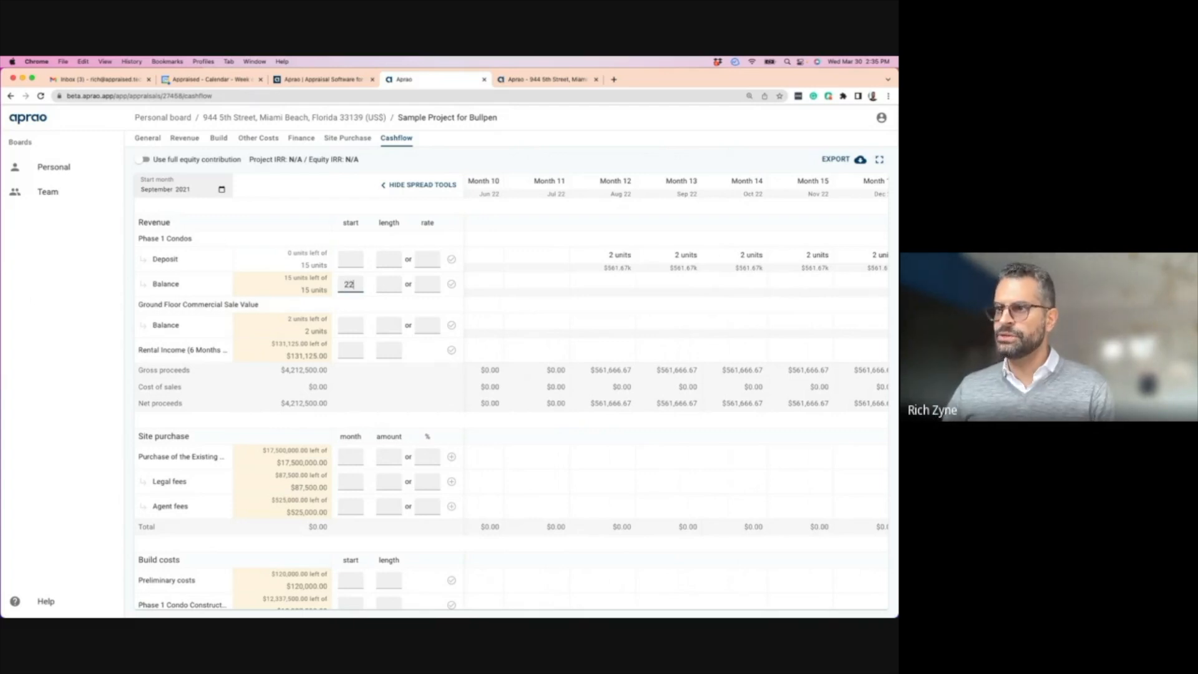
left_click(425, 284)
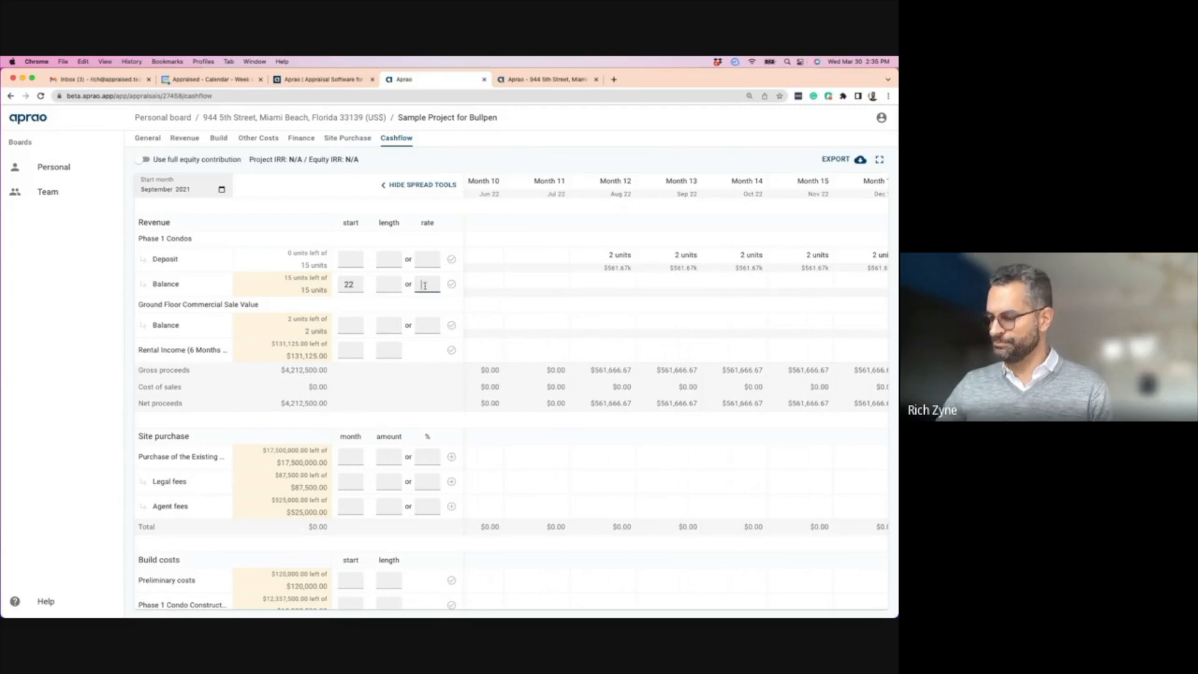
left_click(385, 285)
type("6")
key("Return")
scroll(701, 314, "right", 10)
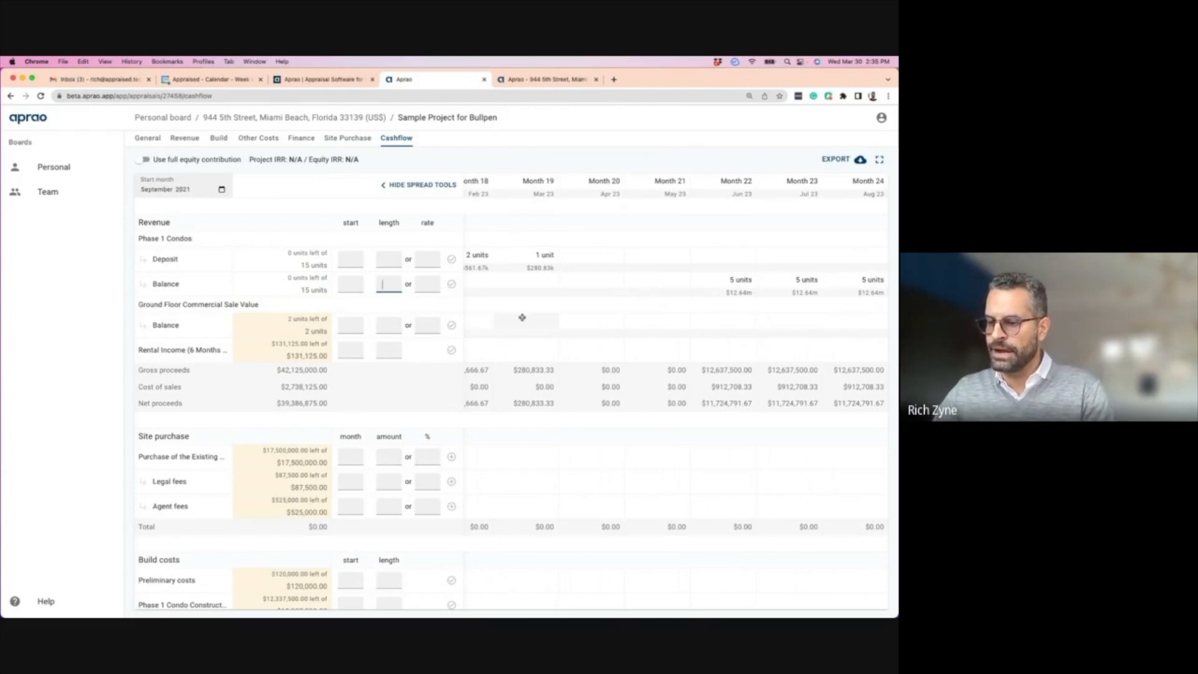
scroll(522, 317, "left", 15)
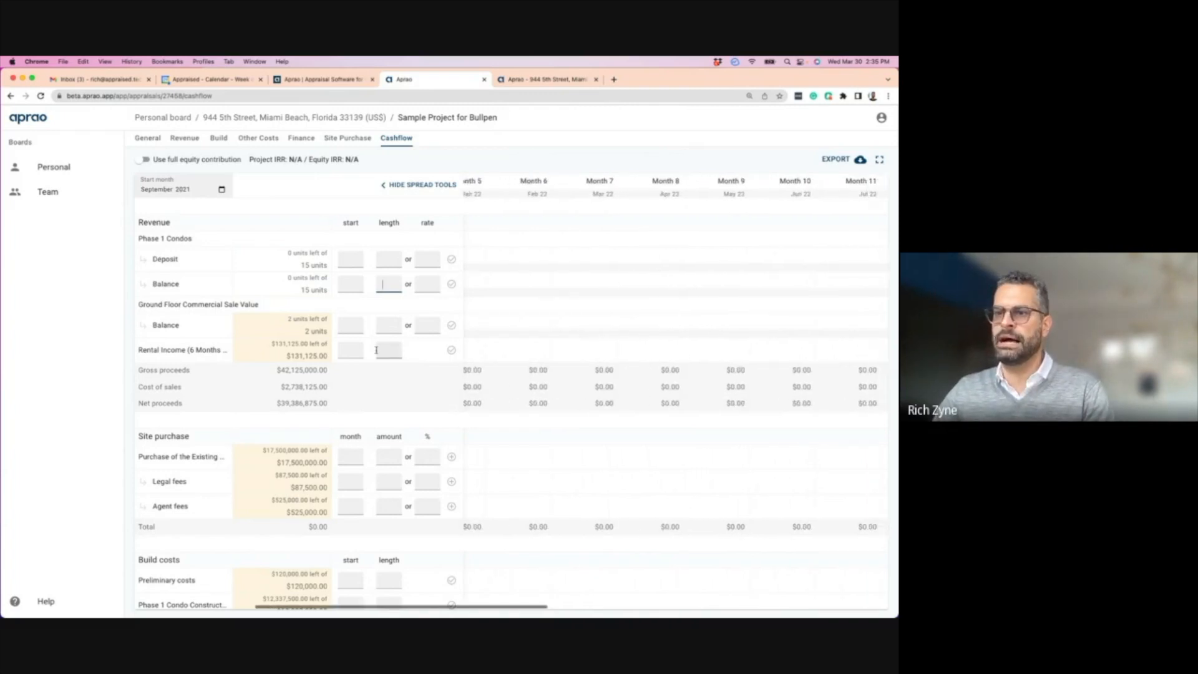
- Place both ground-floor commercial unit sales in Month 36 with a 1-month length
left_click(348, 328)
scroll(348, 326, "right", 1)
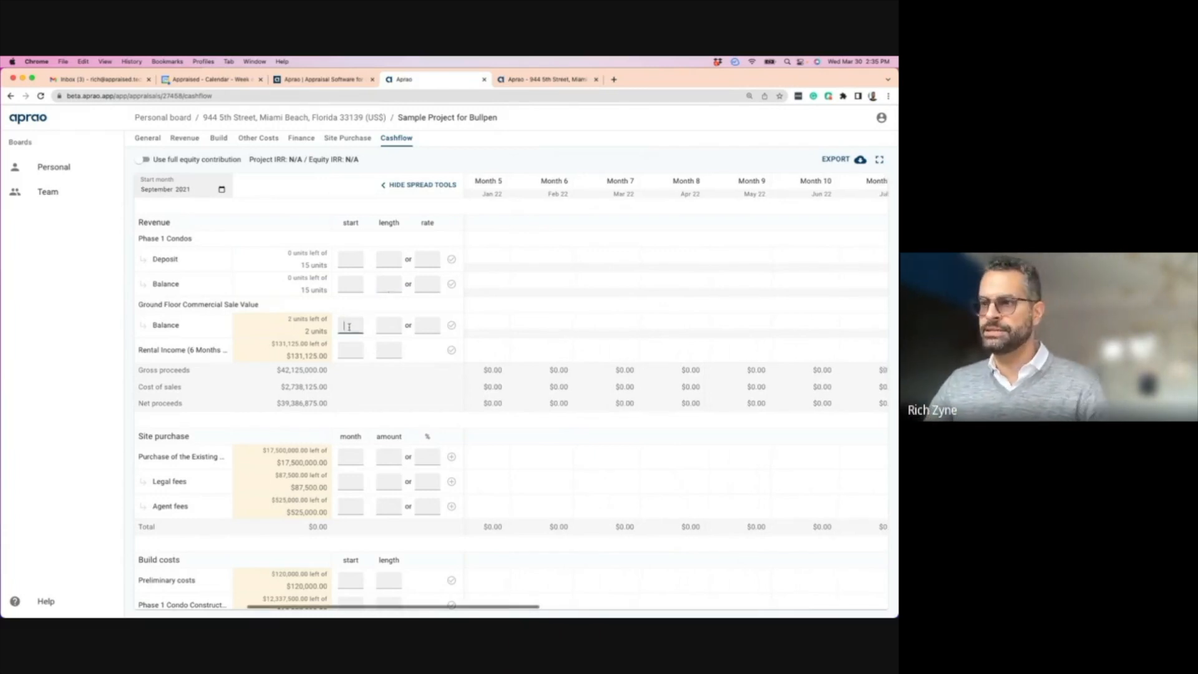
type("36")
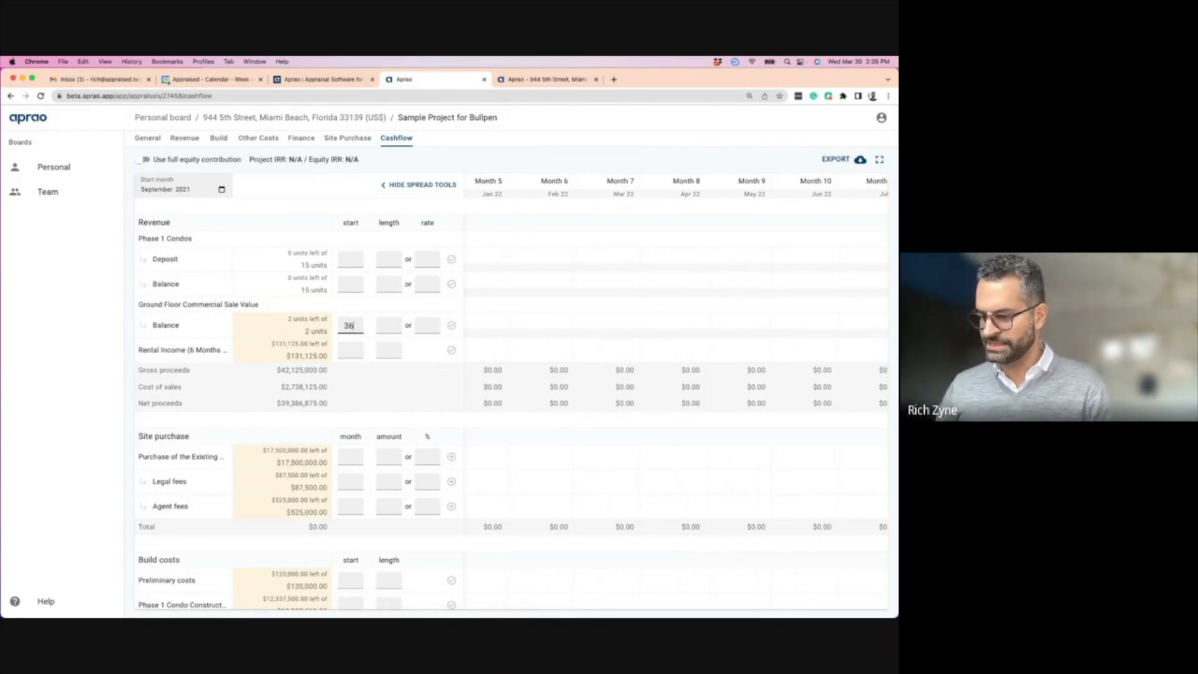
left_click(395, 325)
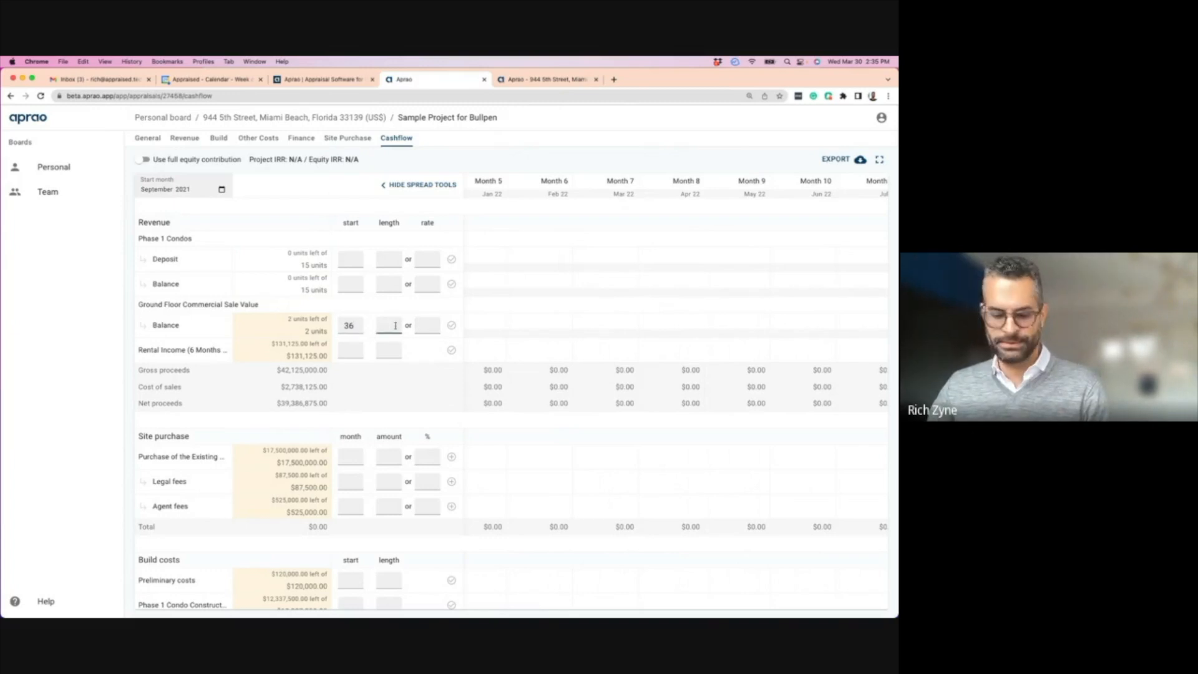
type("1")
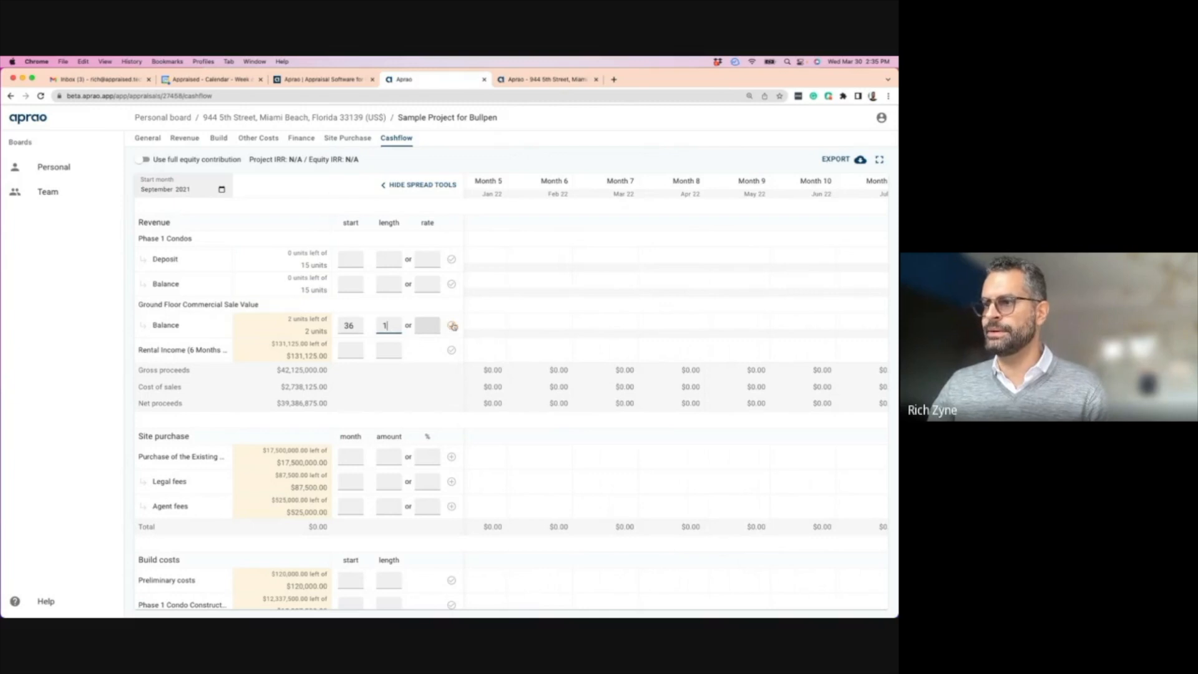
left_click(451, 325)
scroll(682, 335, "right", 5)
scroll(654, 336, "right", 10)
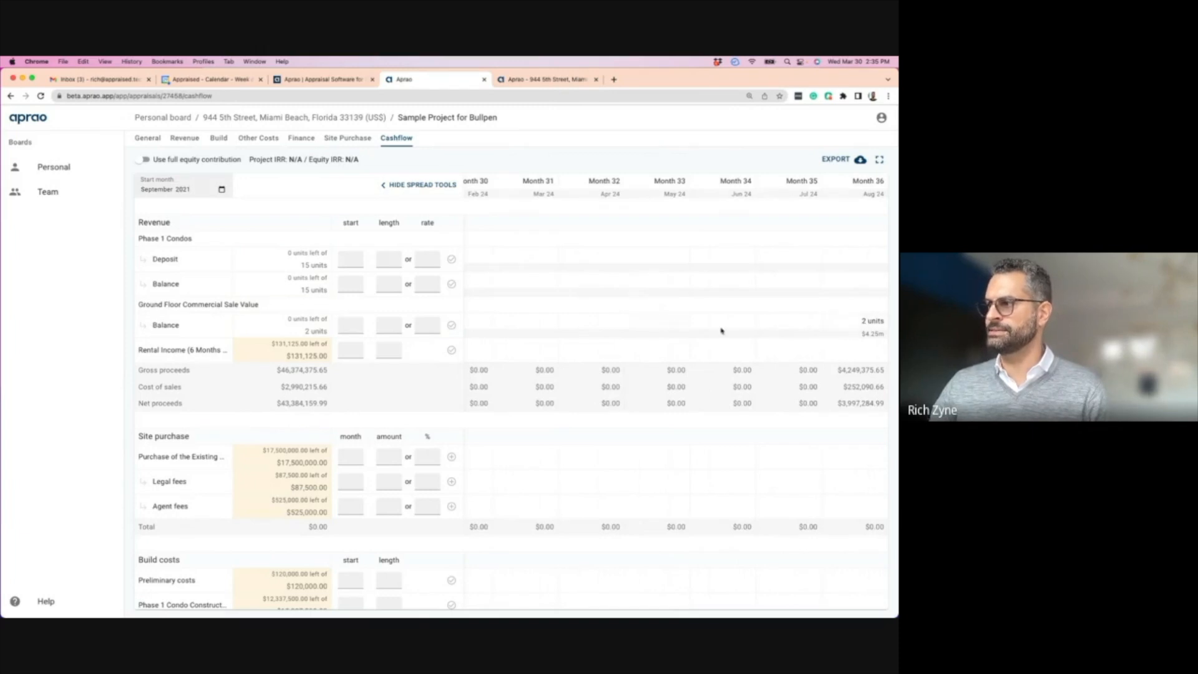
scroll(557, 313, "left", 14)
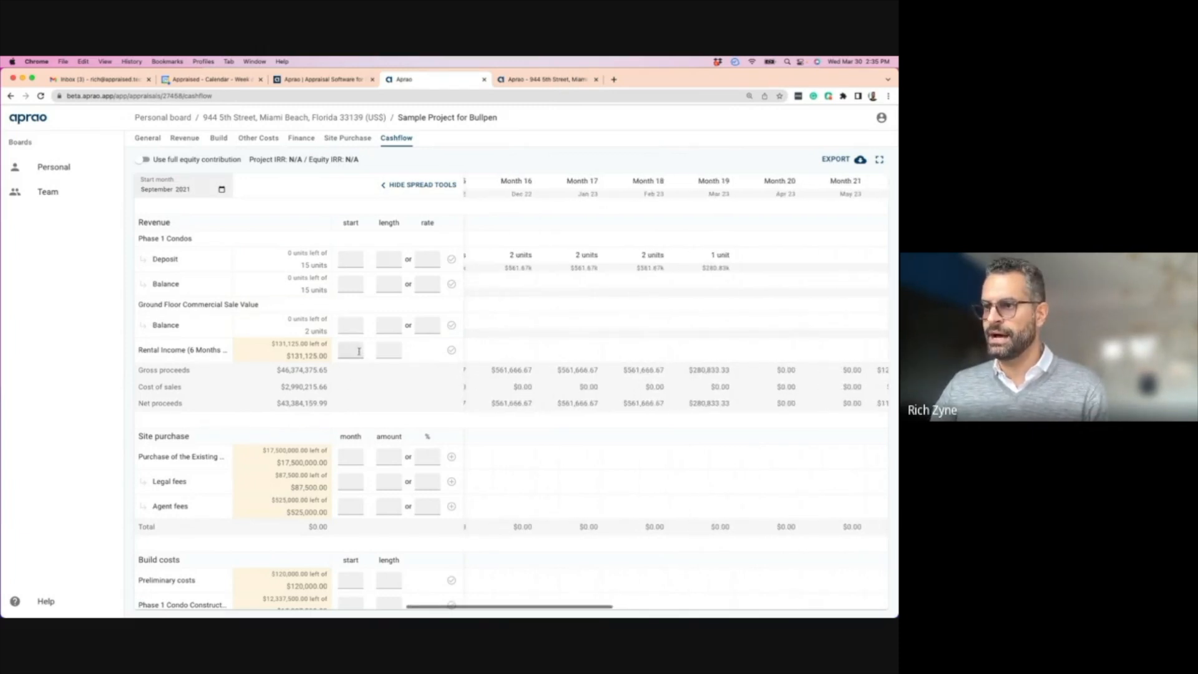
scroll(353, 349, "down", 1)
scroll(354, 348, "left", 1)
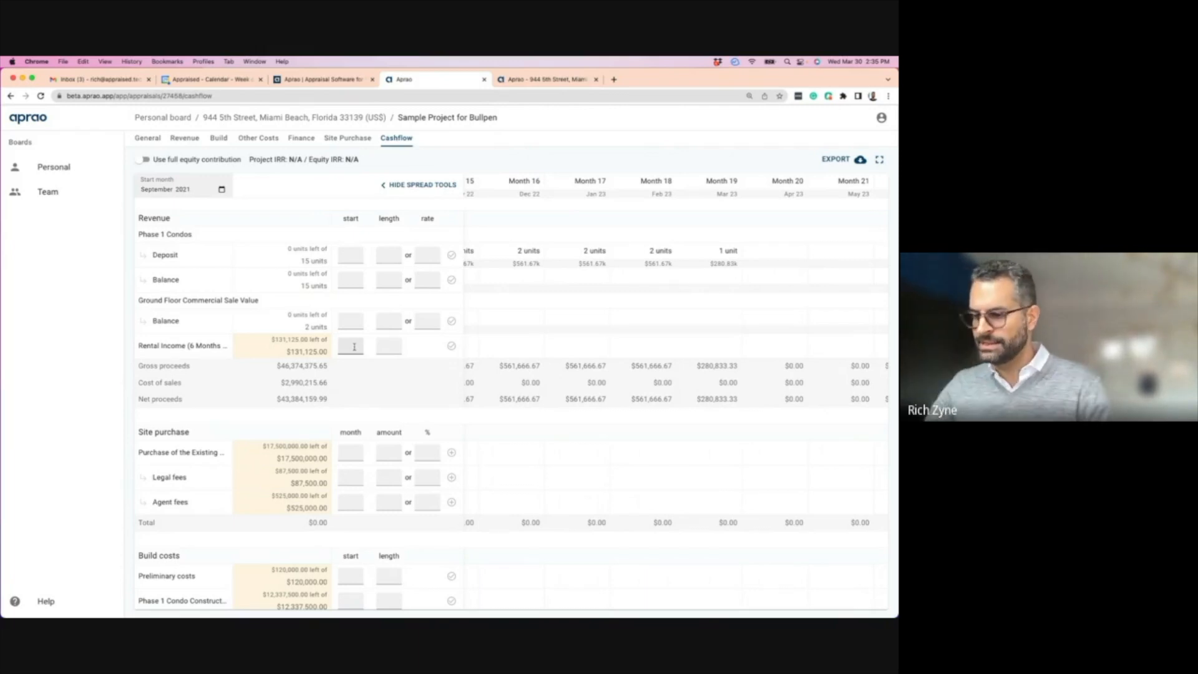
left_click(350, 346)
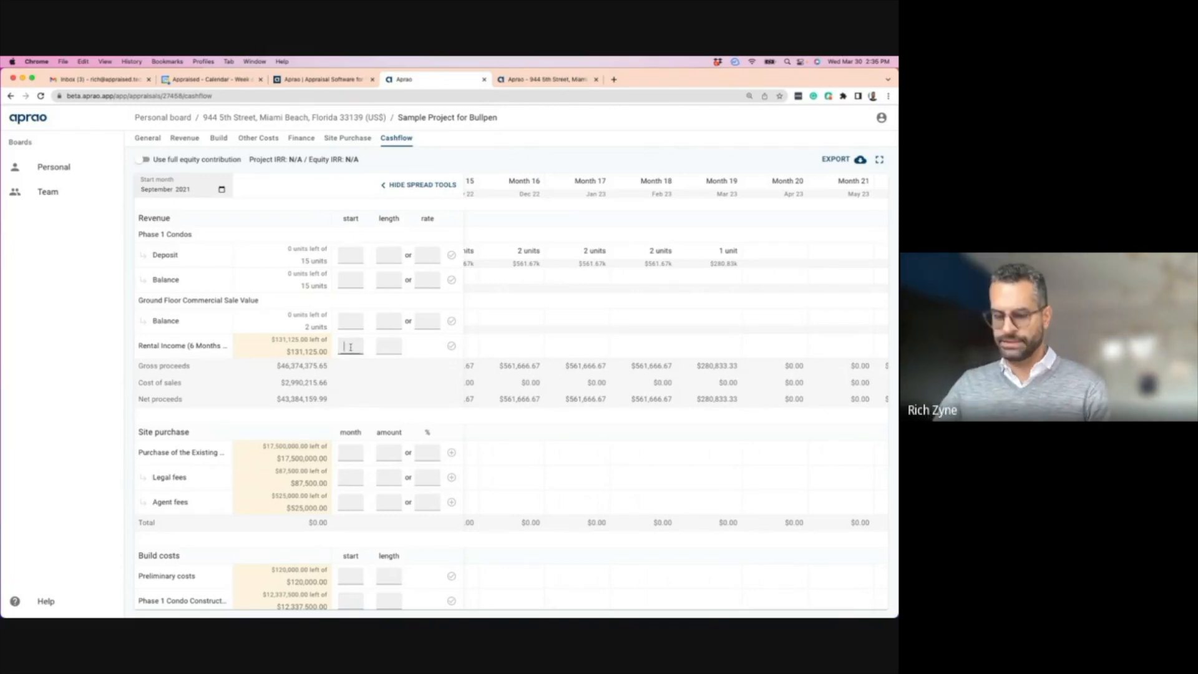
type("31")
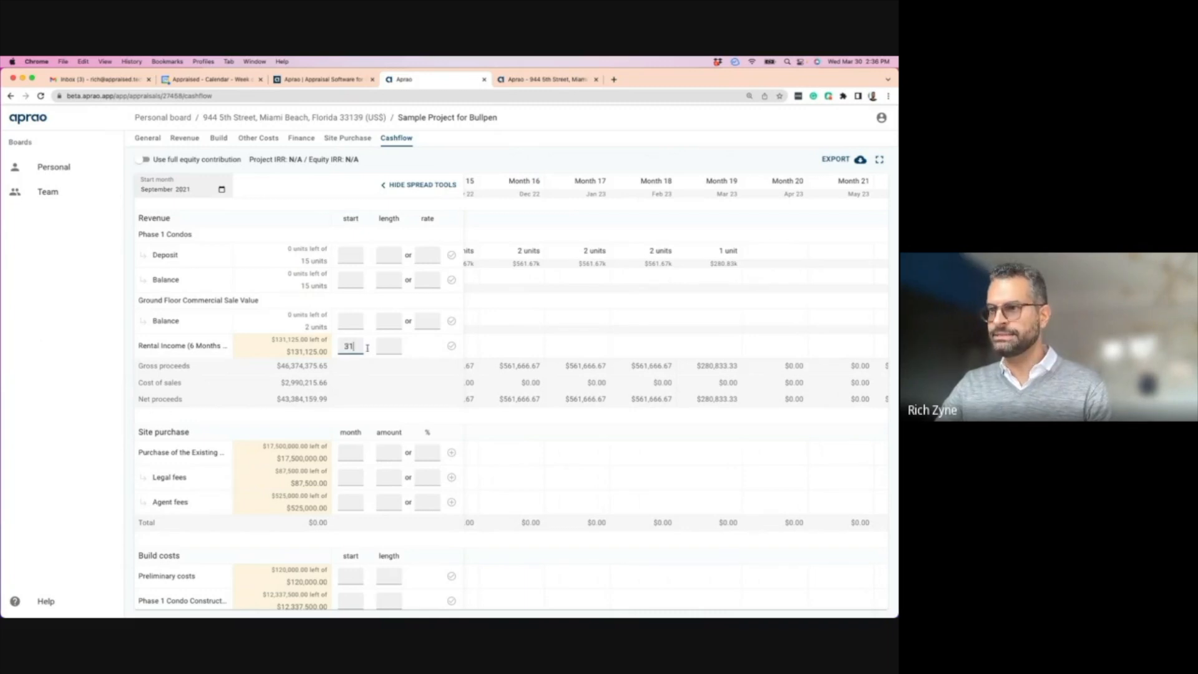
left_click(393, 348)
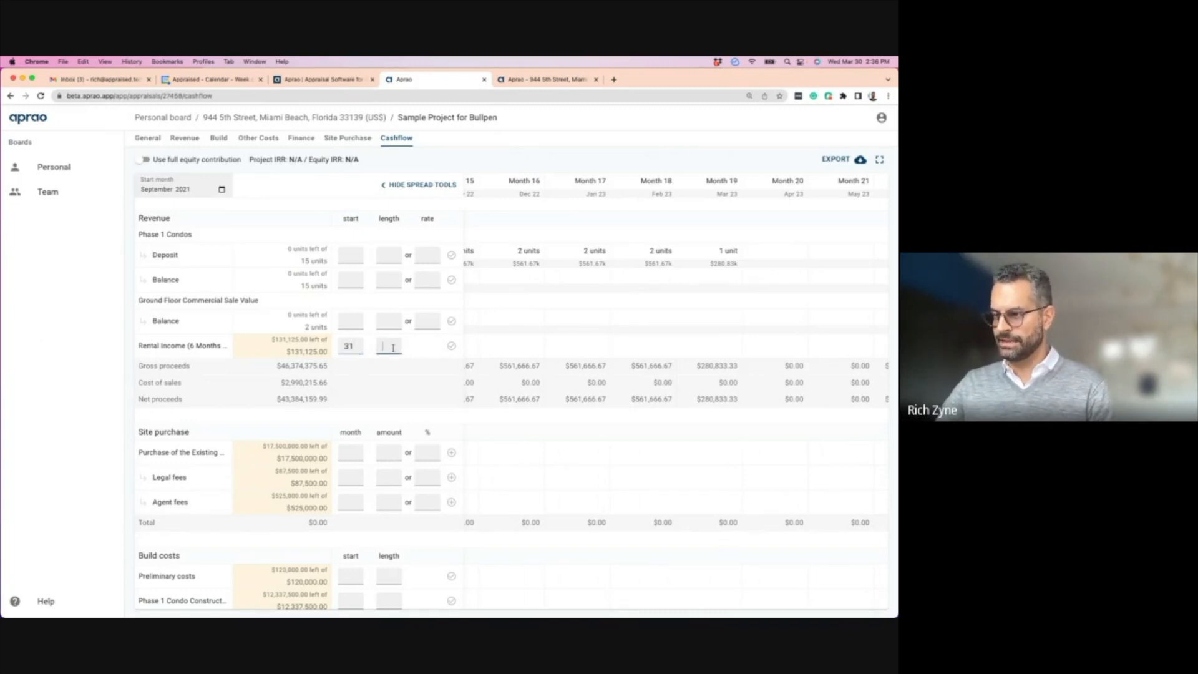
type("6")
left_click(452, 348)
scroll(653, 351, "right", 5)
scroll(652, 352, "right", 10)
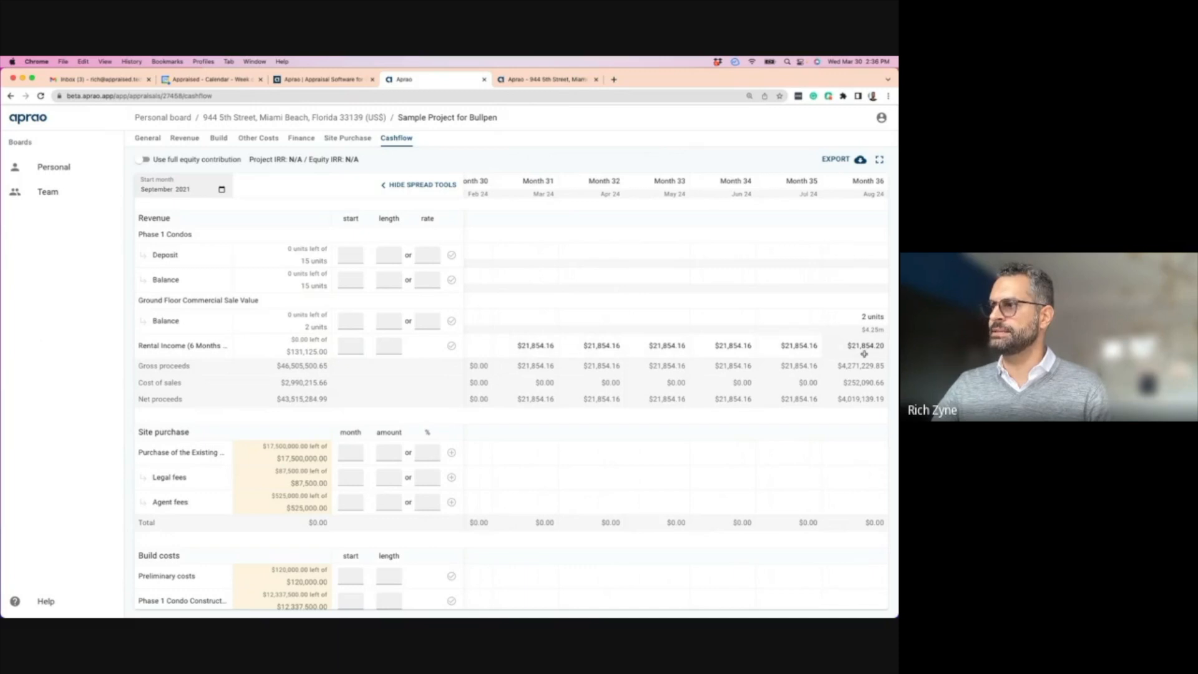
scroll(478, 344, "left", 1)
scroll(479, 344, "right", 1)
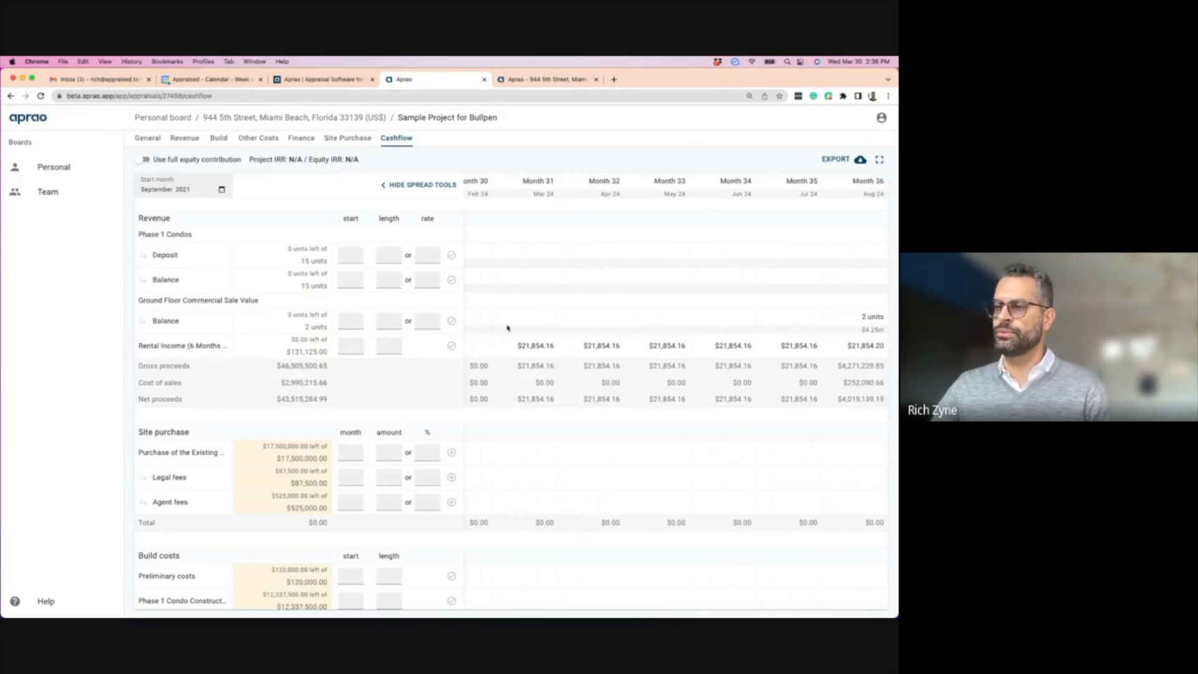
scroll(501, 321, "left", 6)
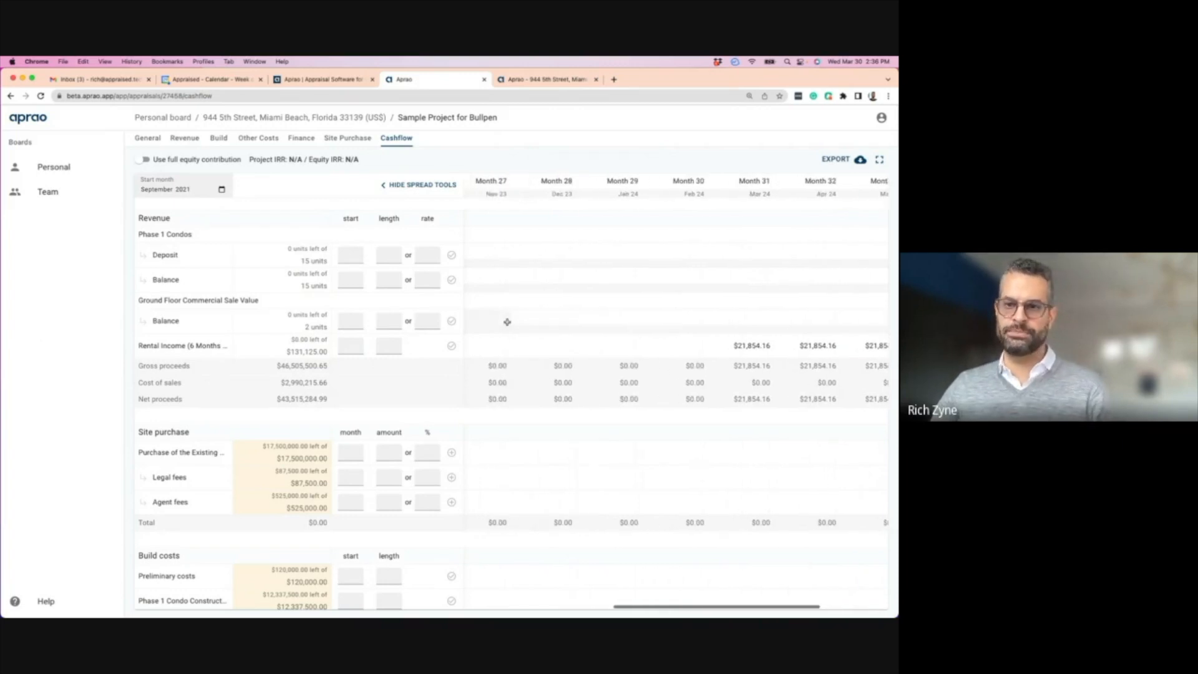
scroll(503, 322, "left", 12)
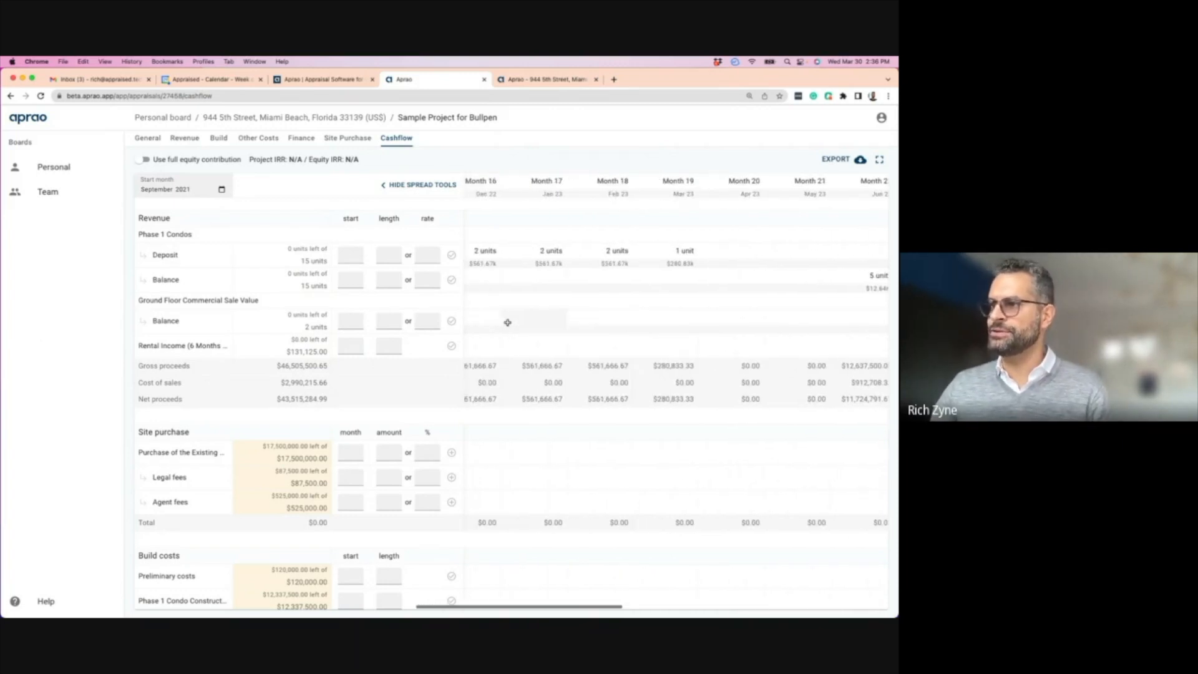
scroll(496, 322, "left", 2)
scroll(496, 321, "down", 3)
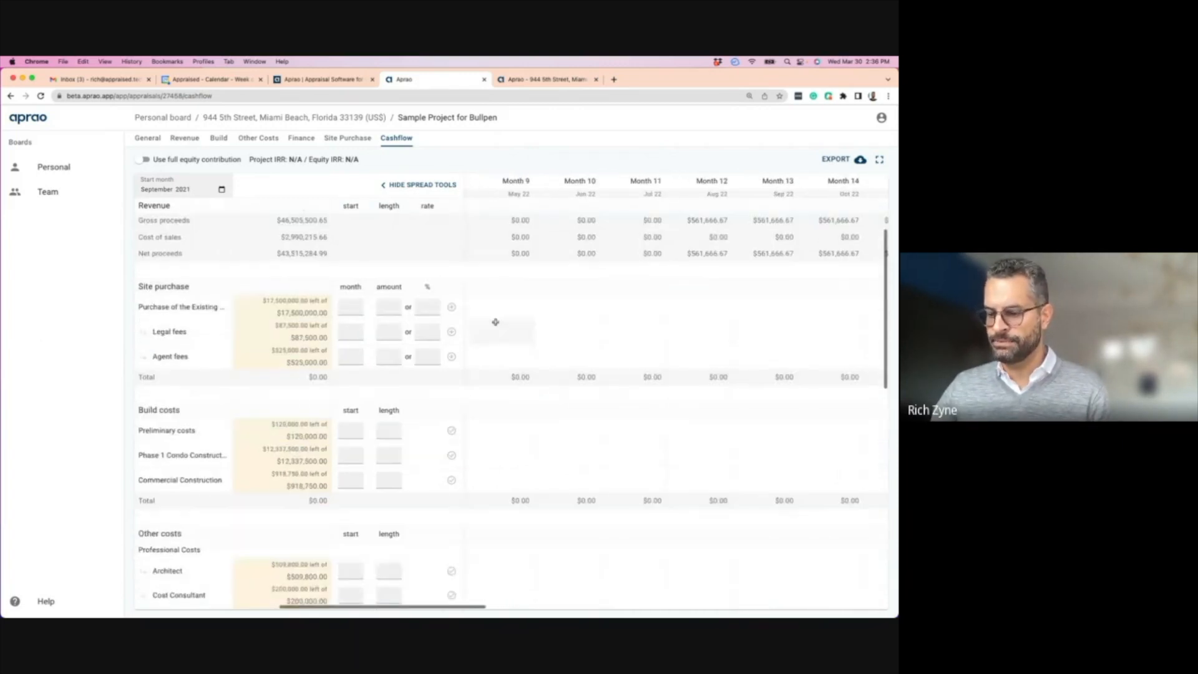
scroll(352, 430, "down", 1)
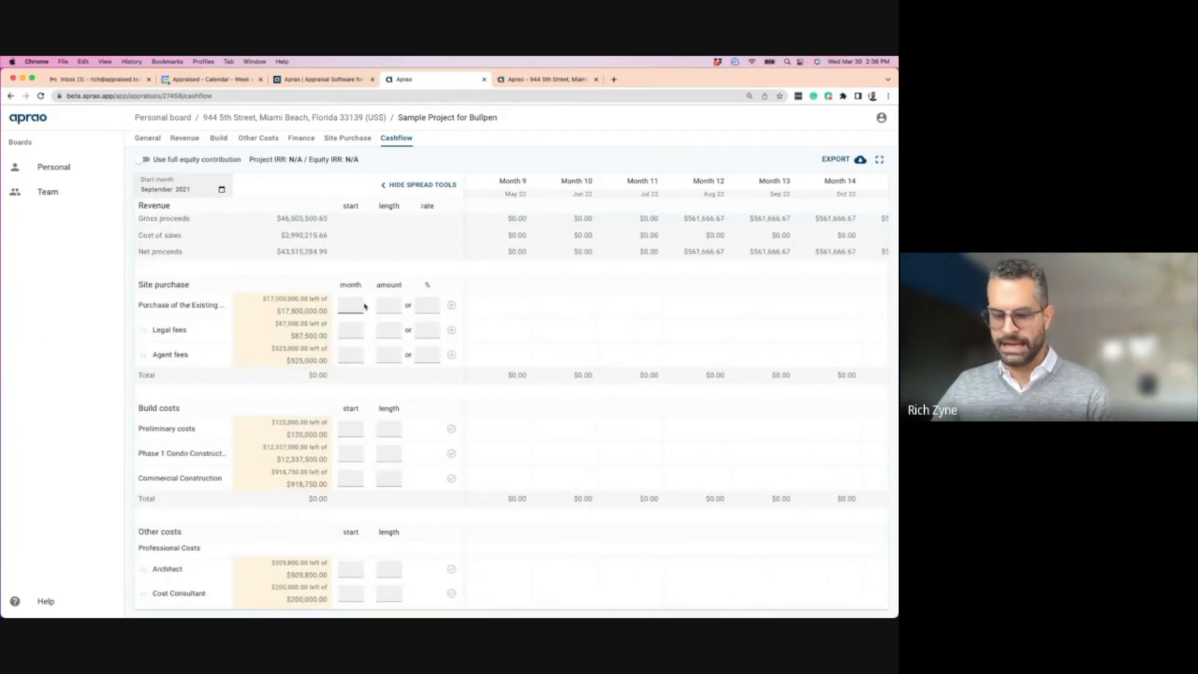
- Split the site purchase price 10% in Month 1 and 90% in Month 2
type("1")
left_click(420, 305)
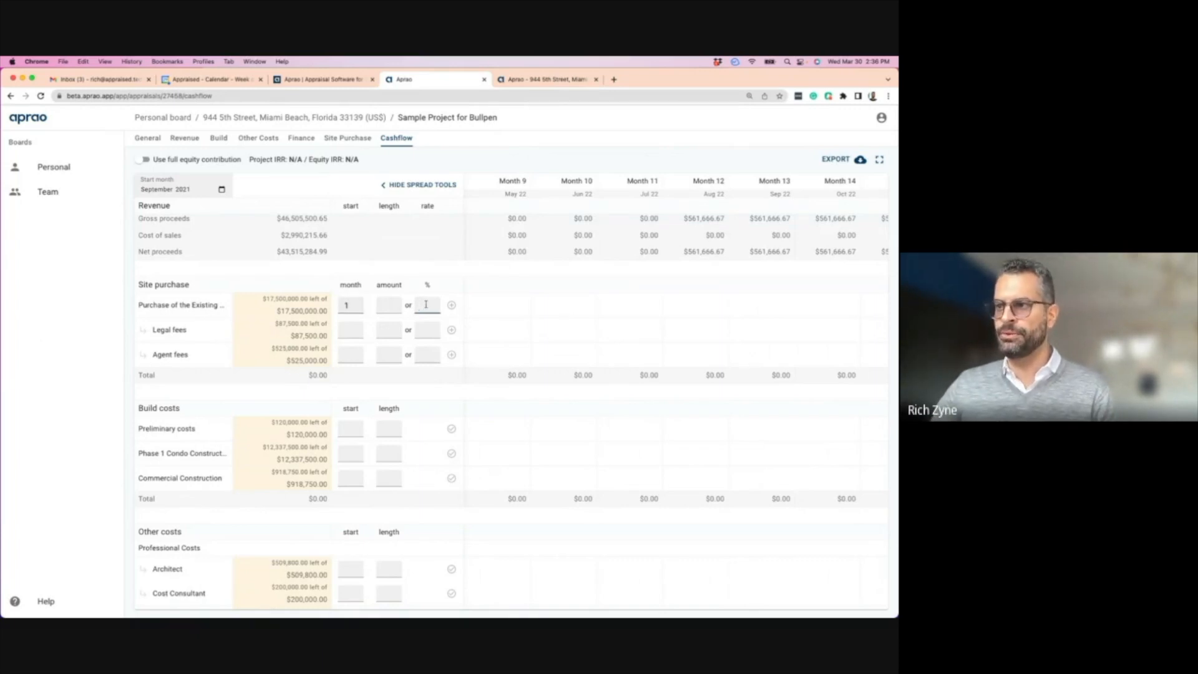
type("10")
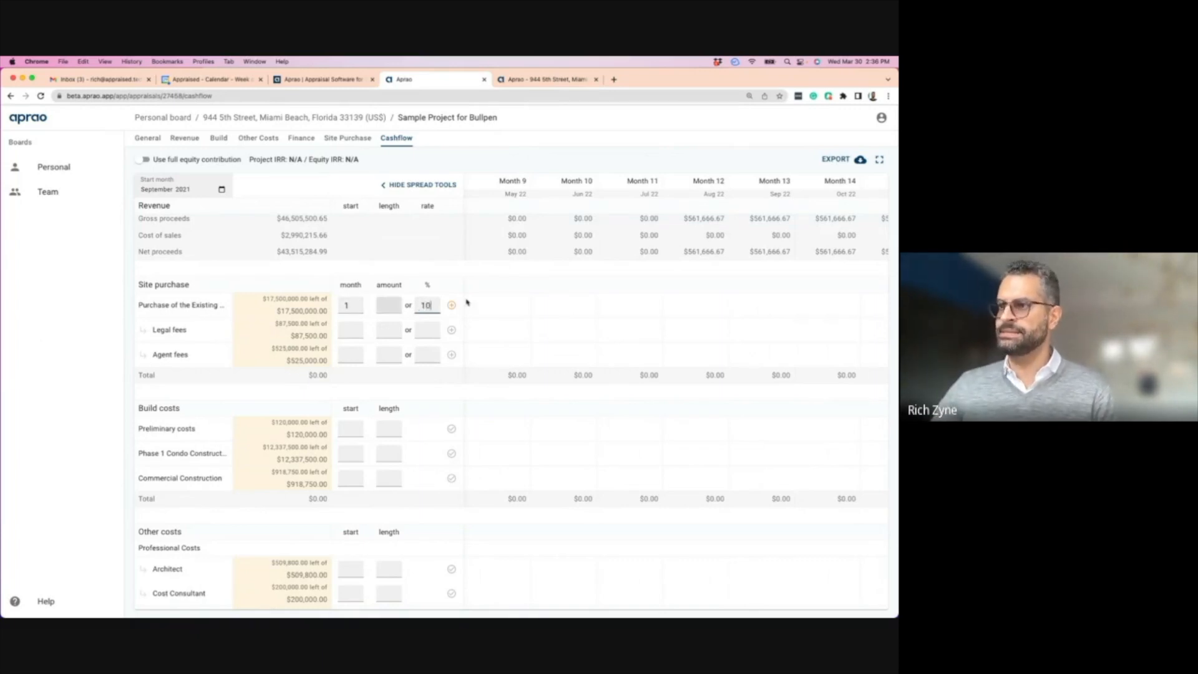
left_click(451, 305)
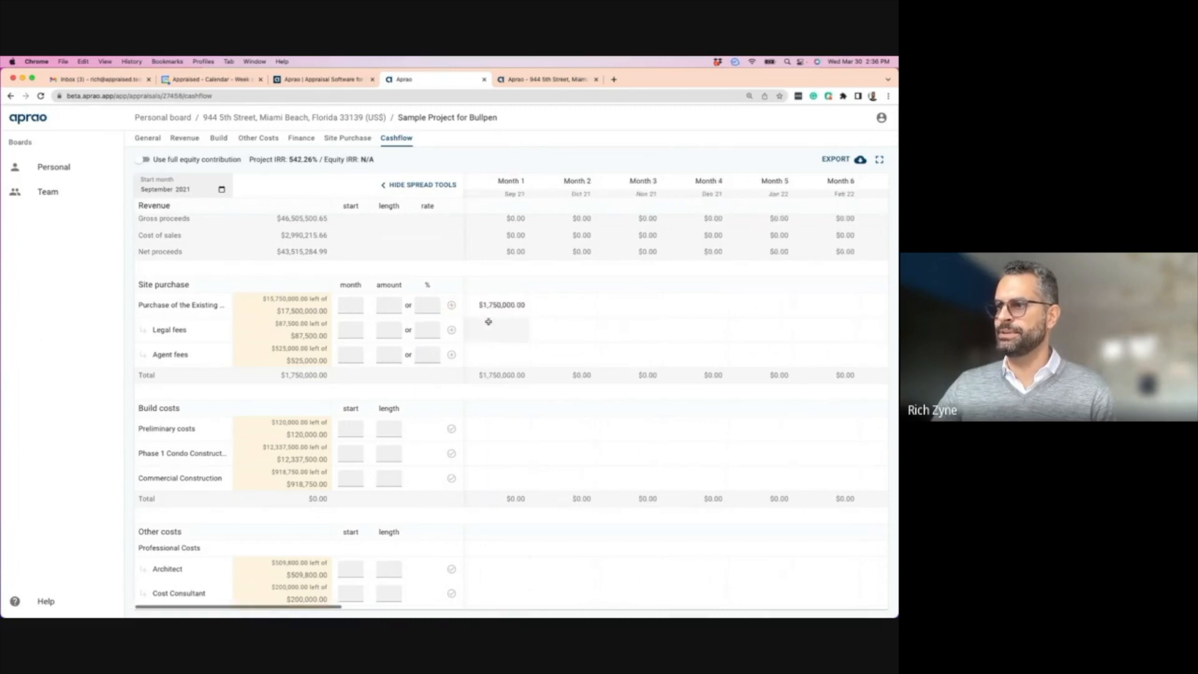
left_click(350, 305)
type("2")
key("Tab")
key("Tab")
type("90")
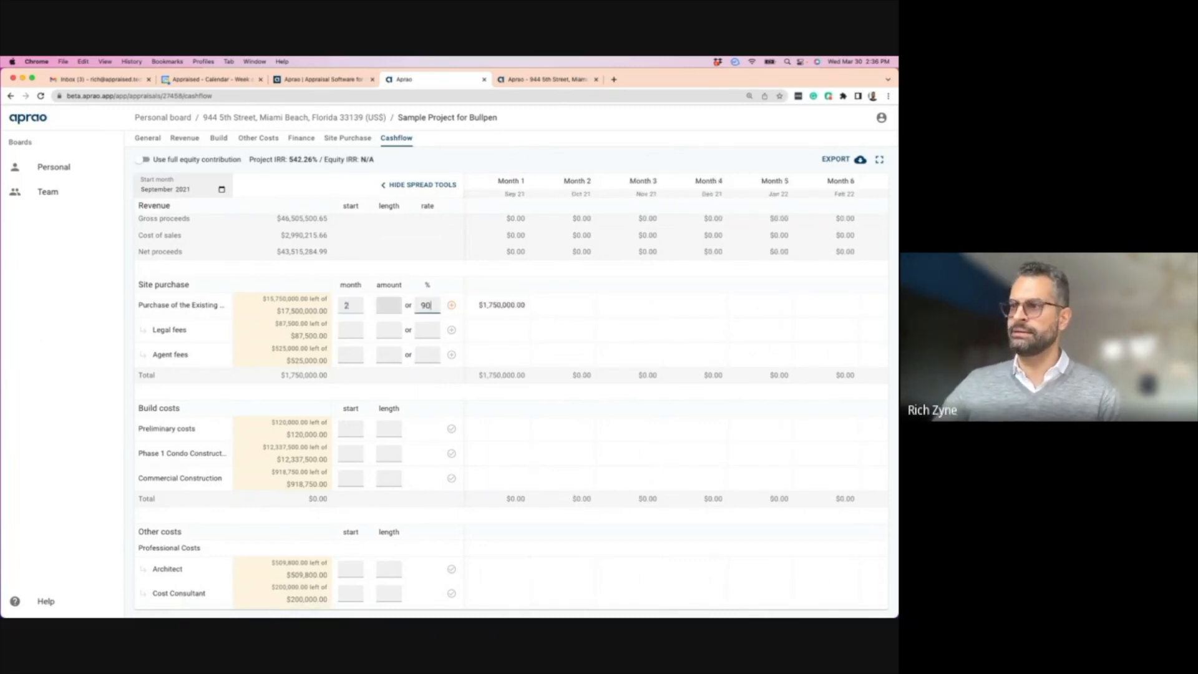
left_click(451, 304)
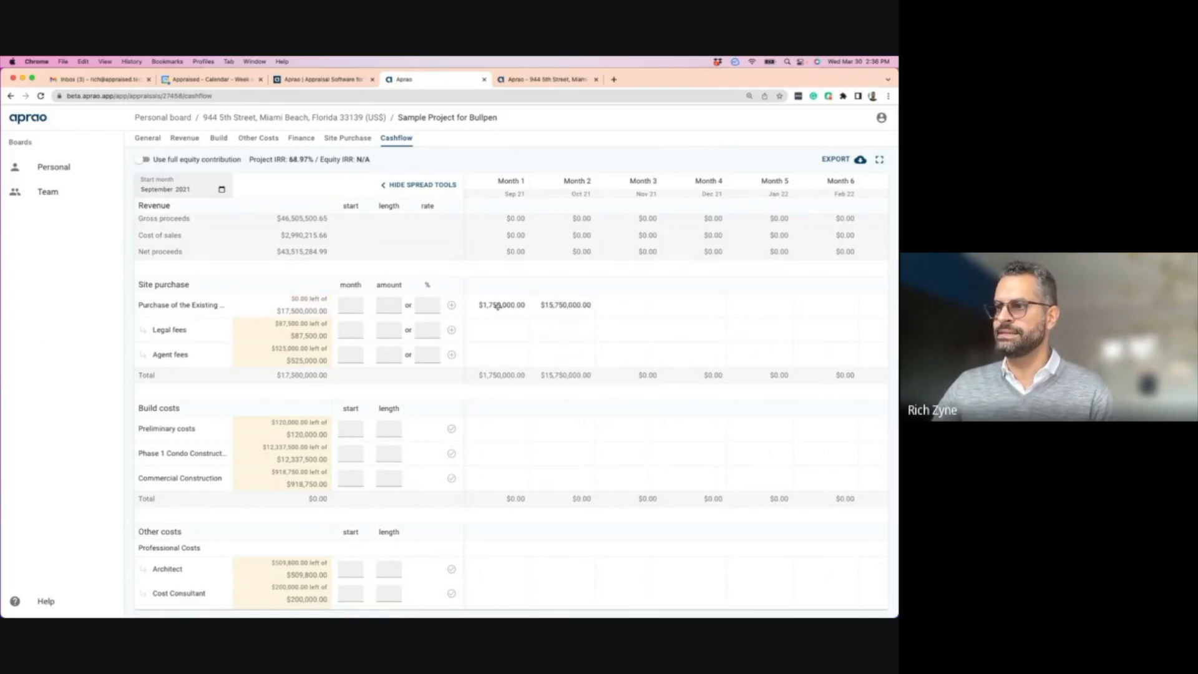
- Split the legal fees 50% in Month 1 and 50% in Month 2
left_click(348, 330)
type("1")
left_click(427, 329)
type("50")
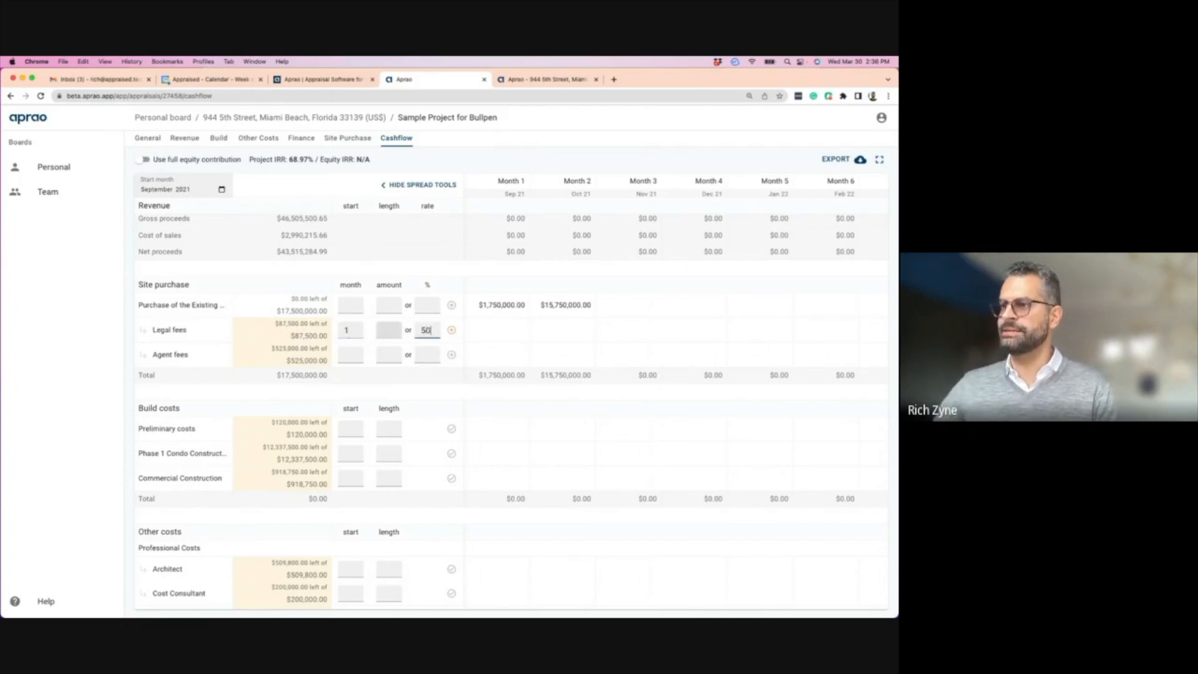
left_click(449, 330)
left_click(349, 331)
type("2")
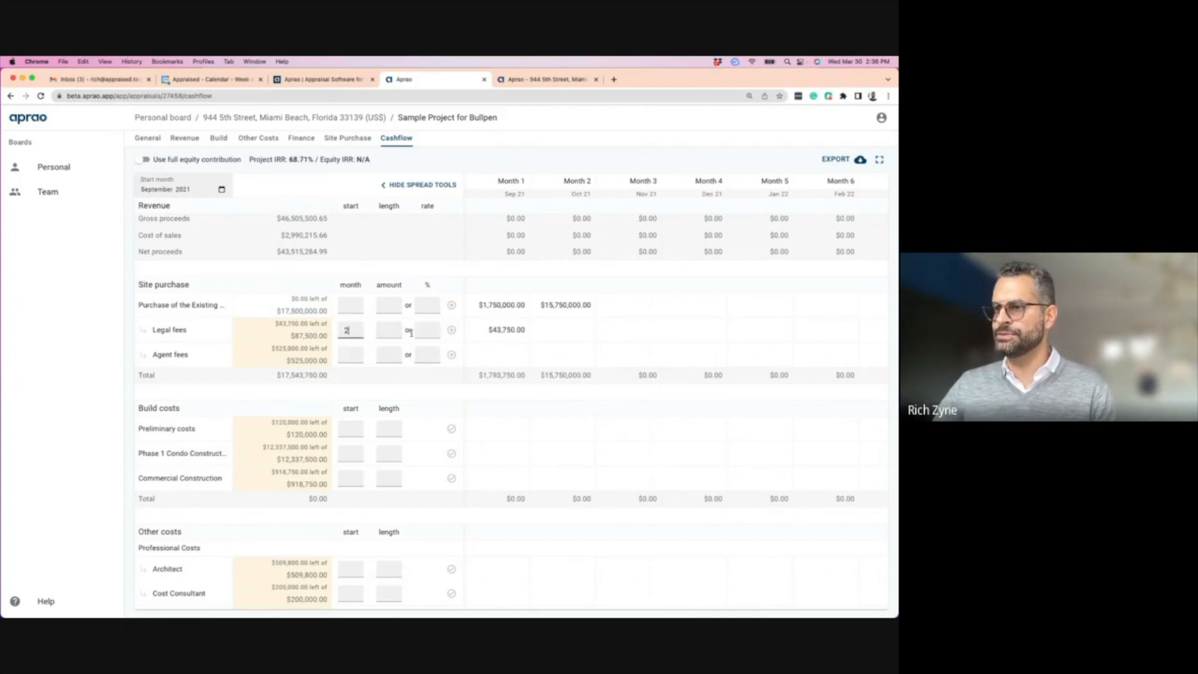
left_click(425, 329)
type("50")
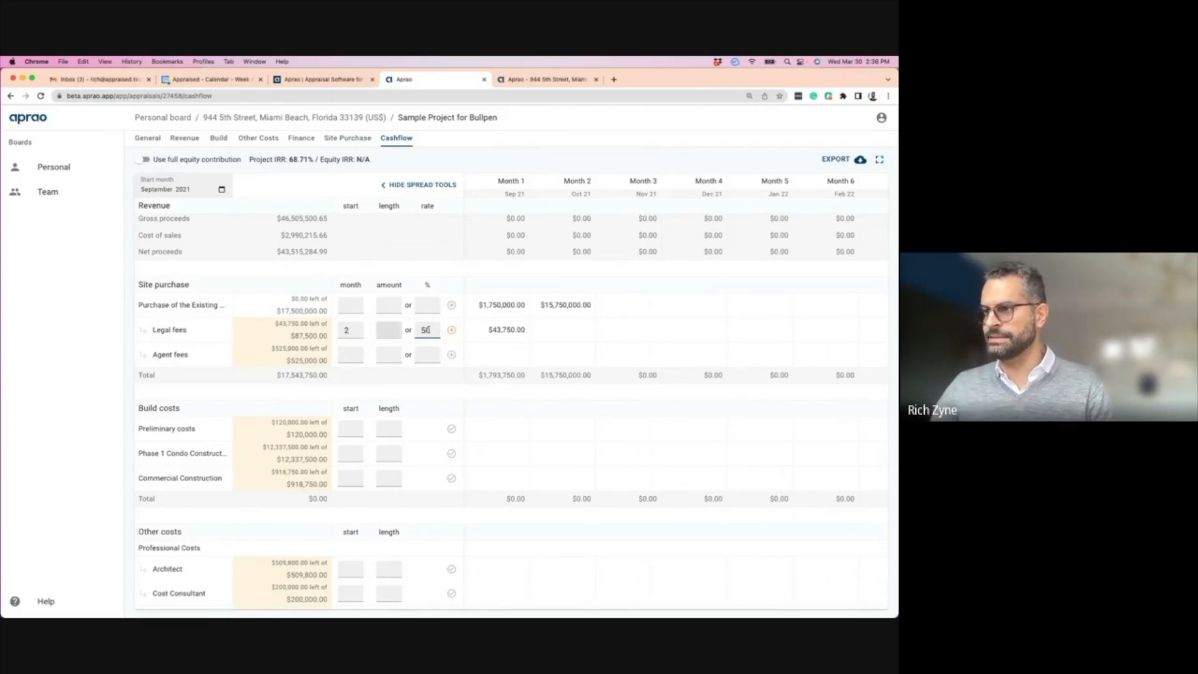
left_click(452, 330)
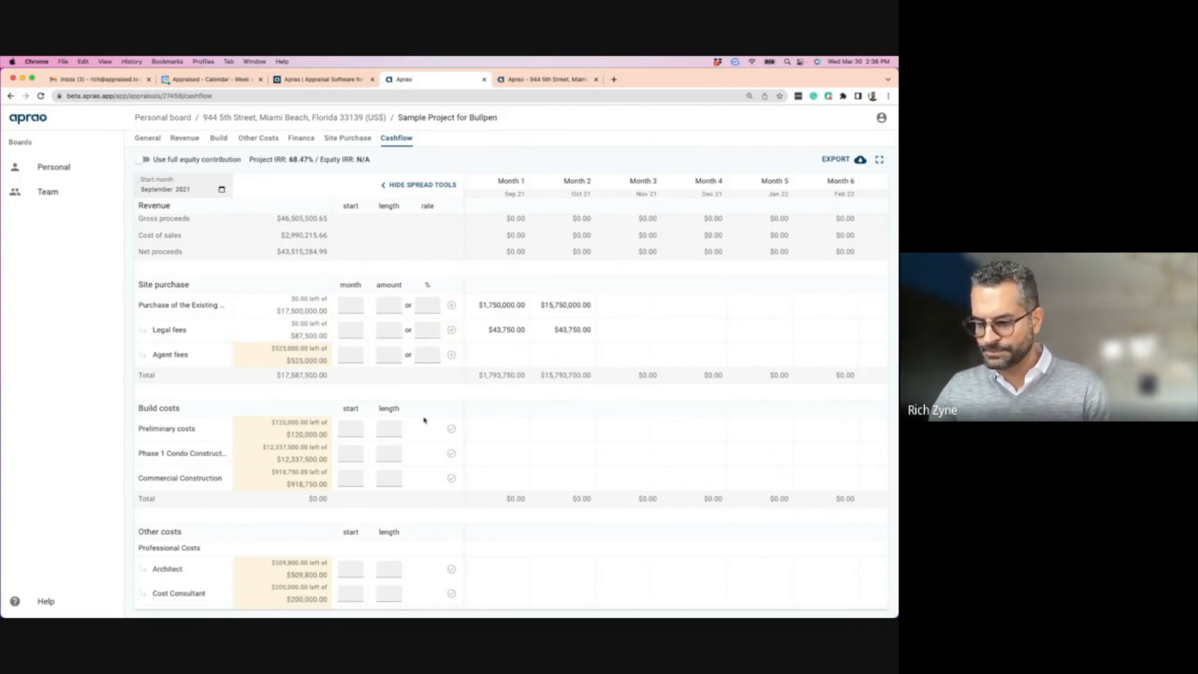
- Assign 100% of the $525,000 agent fees to Month 1
left_click(350, 354)
type("1")
left_click(388, 354)
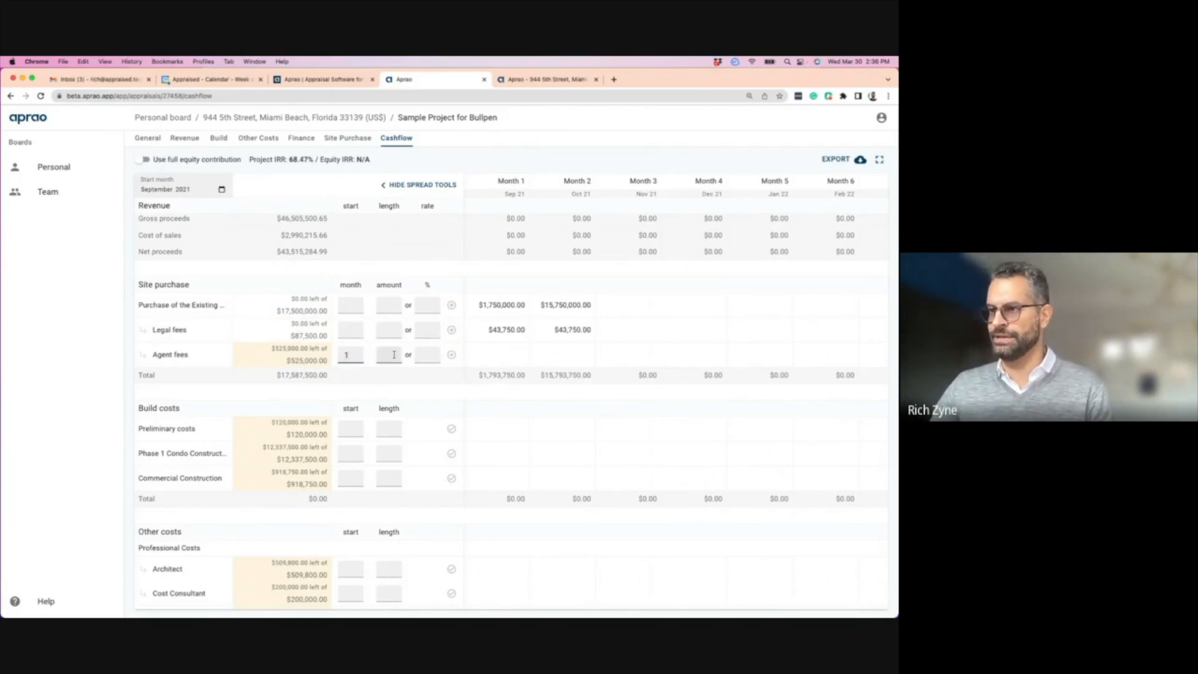
type("1")
left_click(451, 355)
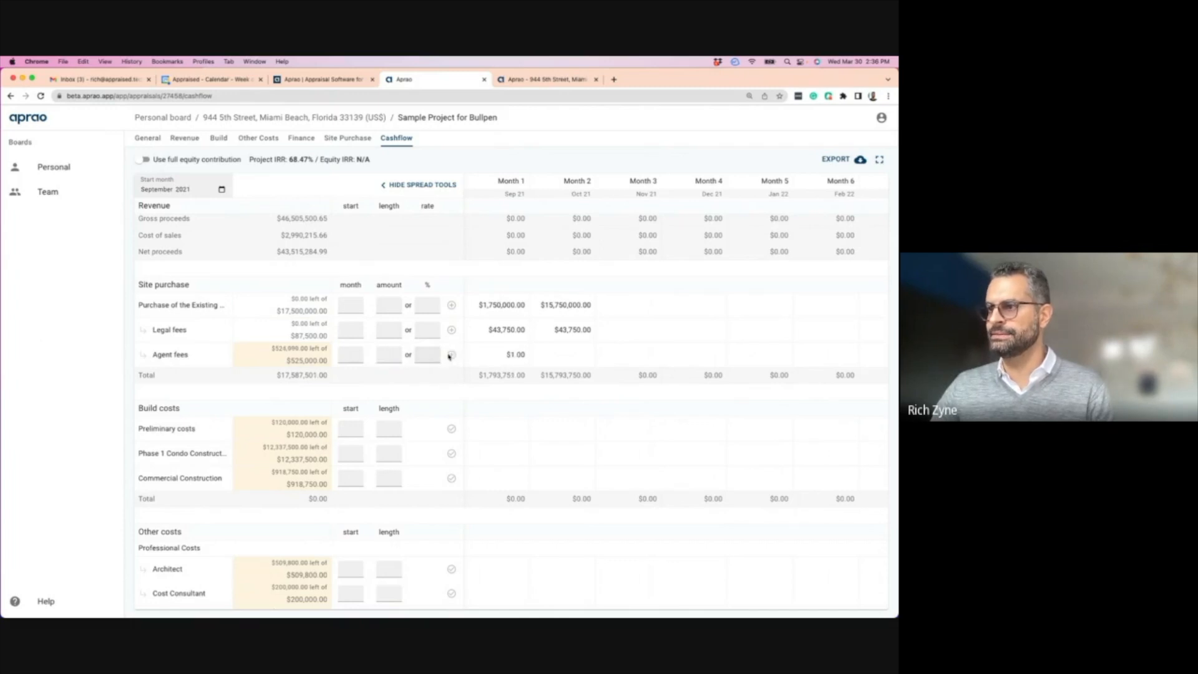
left_click(502, 353)
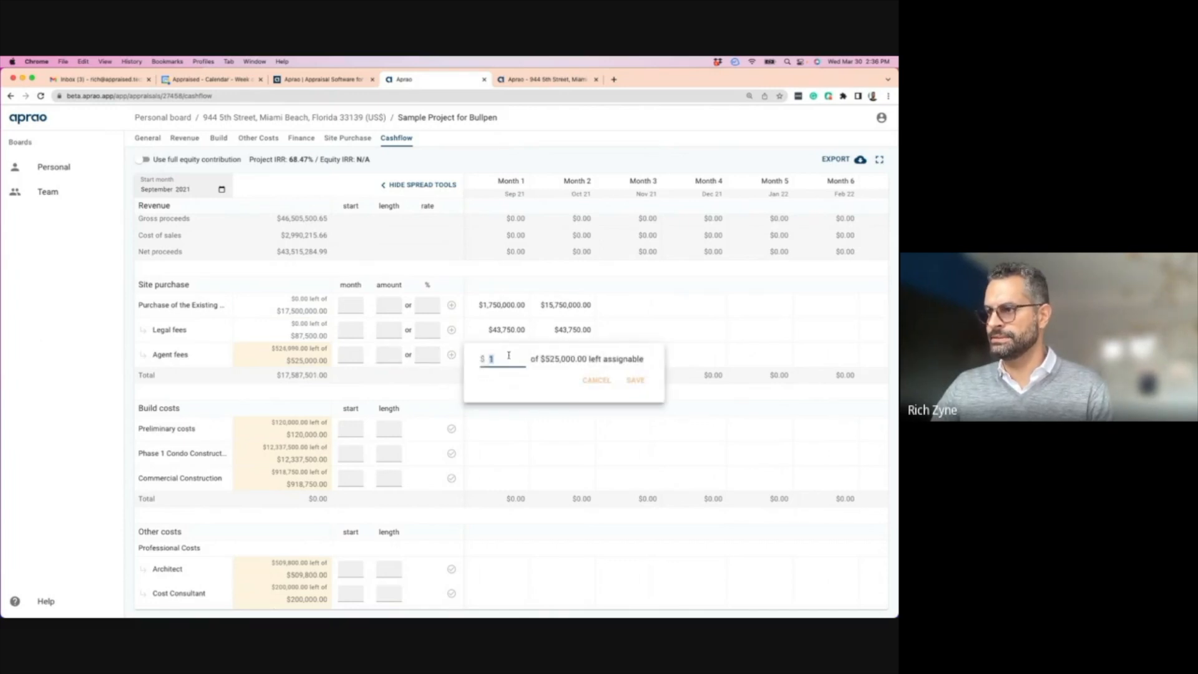
left_click(353, 353)
left_click(346, 356)
left_click(430, 353)
type("100")
left_click(451, 354)
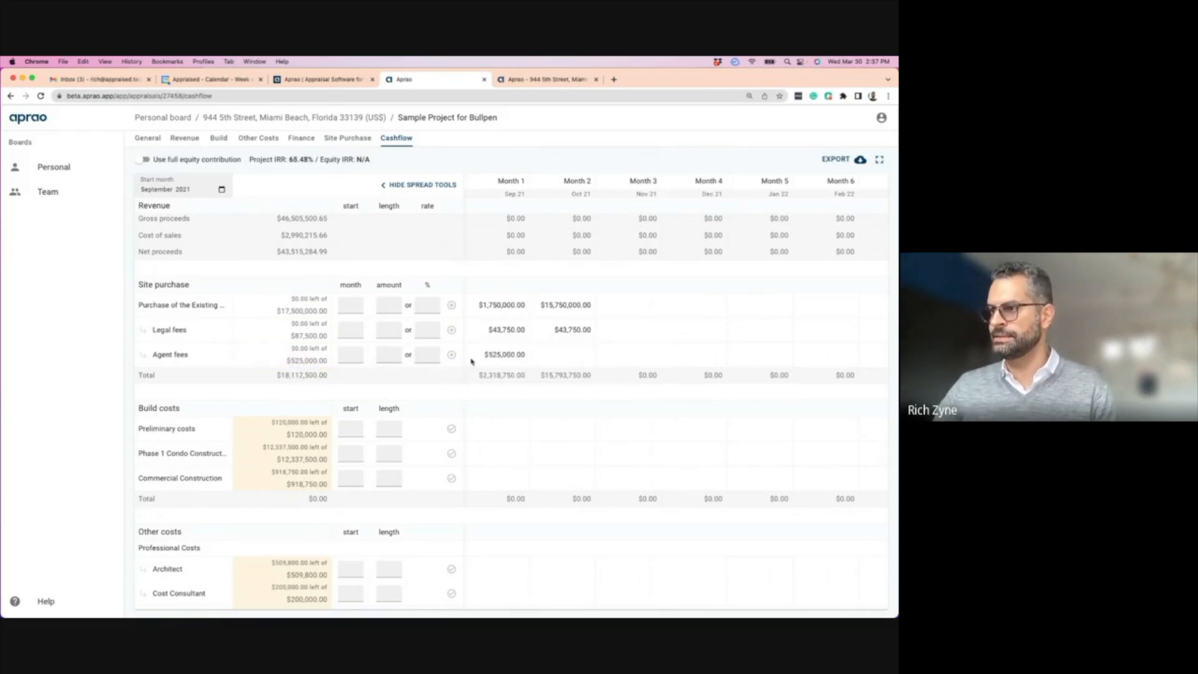
scroll(409, 400, "down", 2)
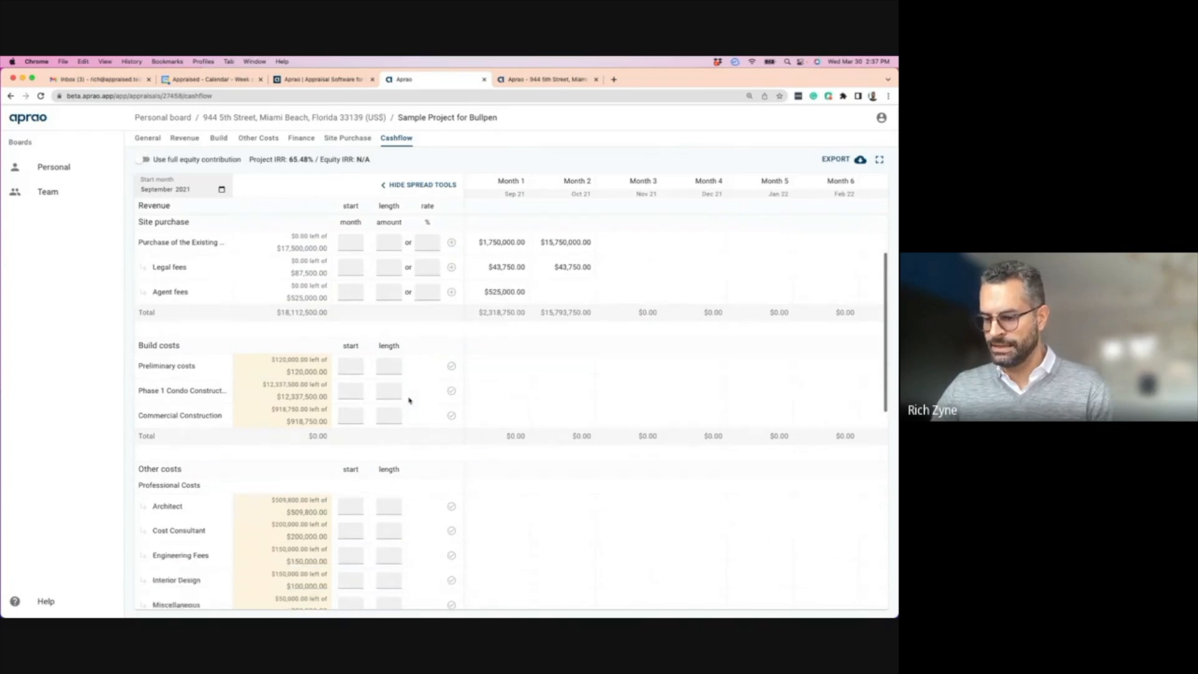
- Spread preliminary costs evenly over three months from Month 1
left_click(342, 362)
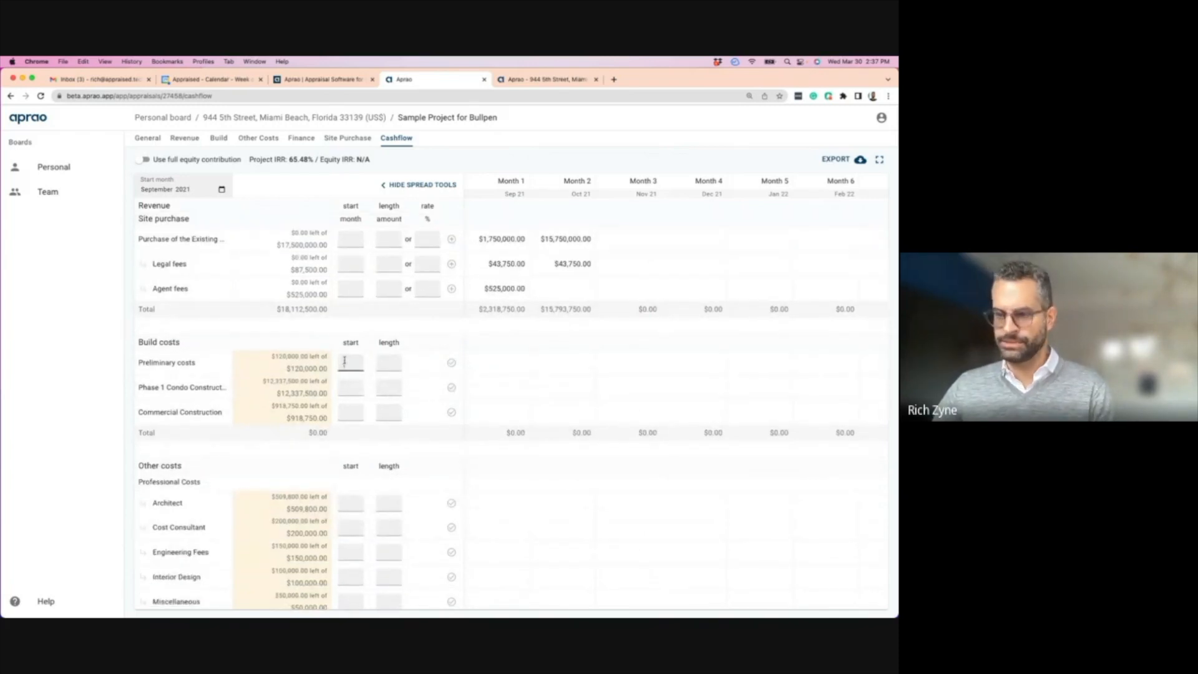
type("1")
left_click(387, 363)
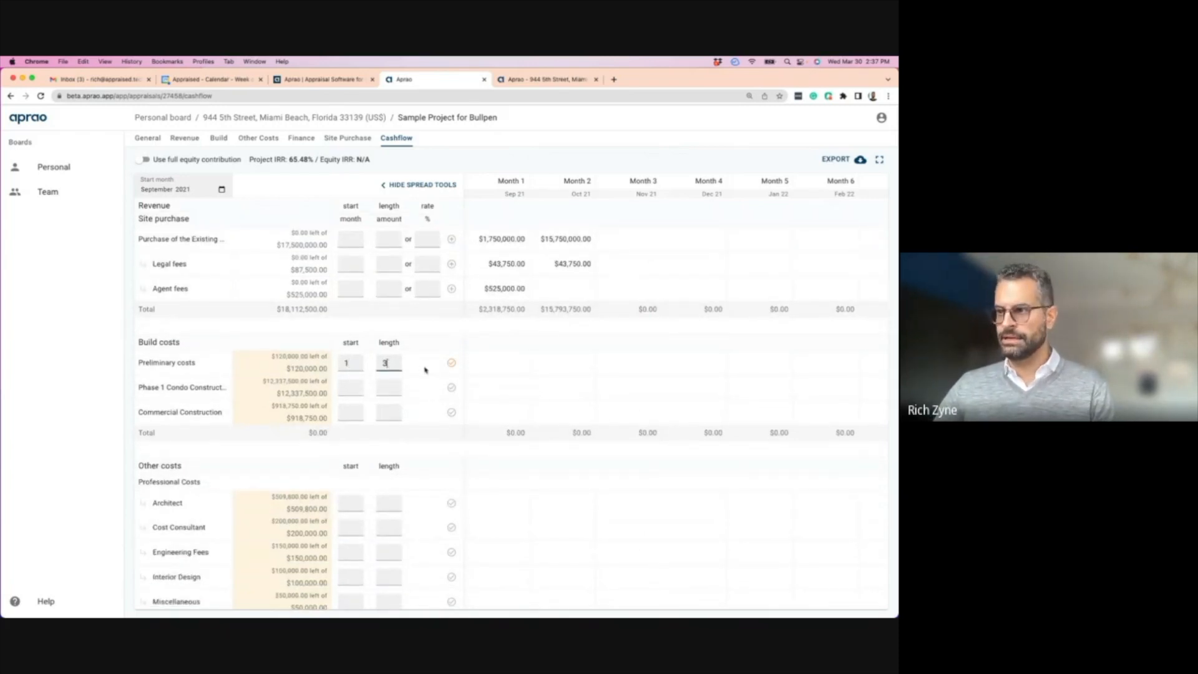
left_click(451, 363)
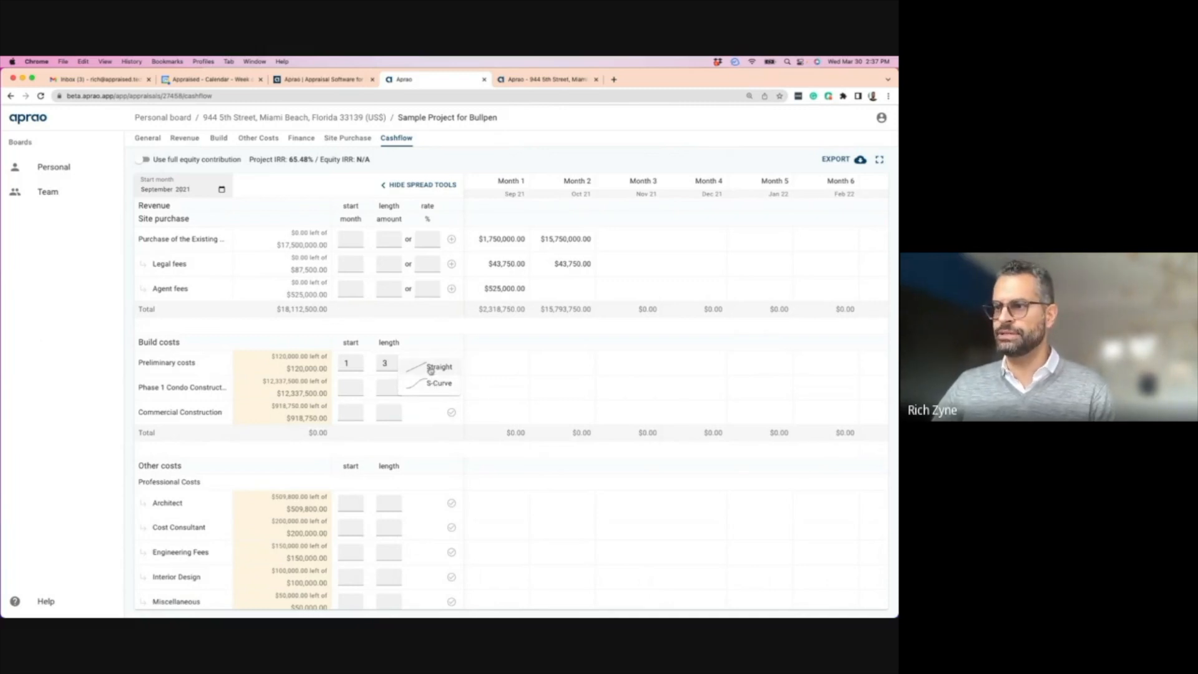
left_click(430, 368)
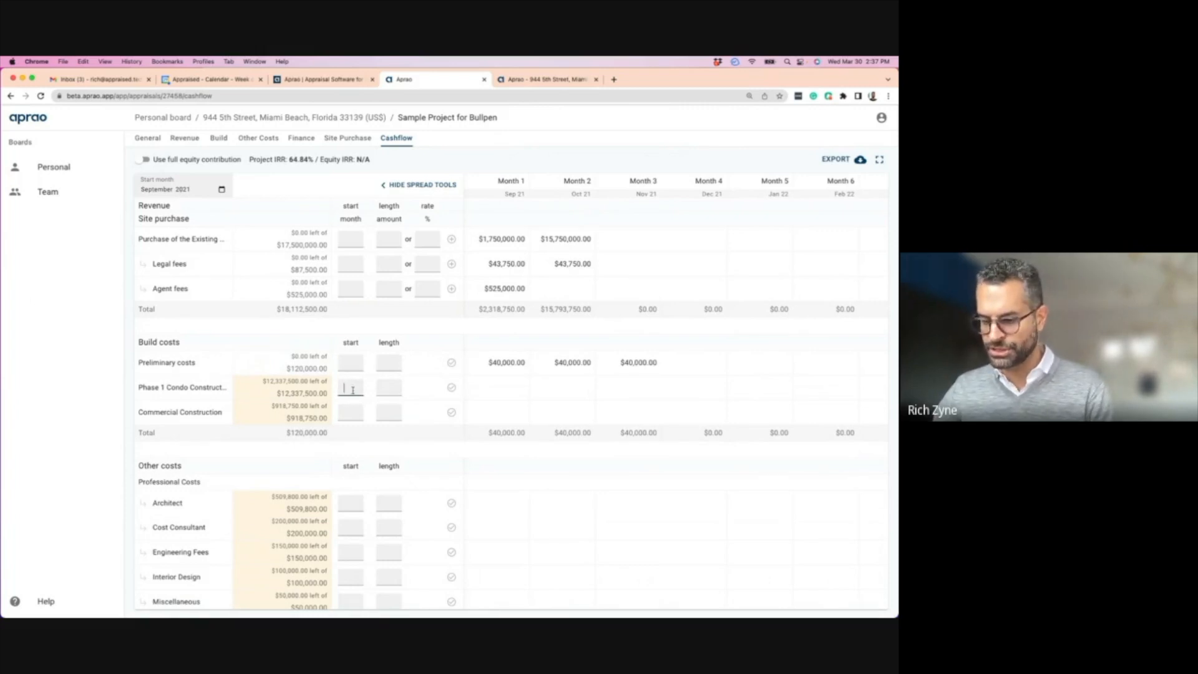
- Spread Phase 1 Condo construction on an S-curve over 18 months from Month 4
type("4")
left_click(390, 386)
type("18")
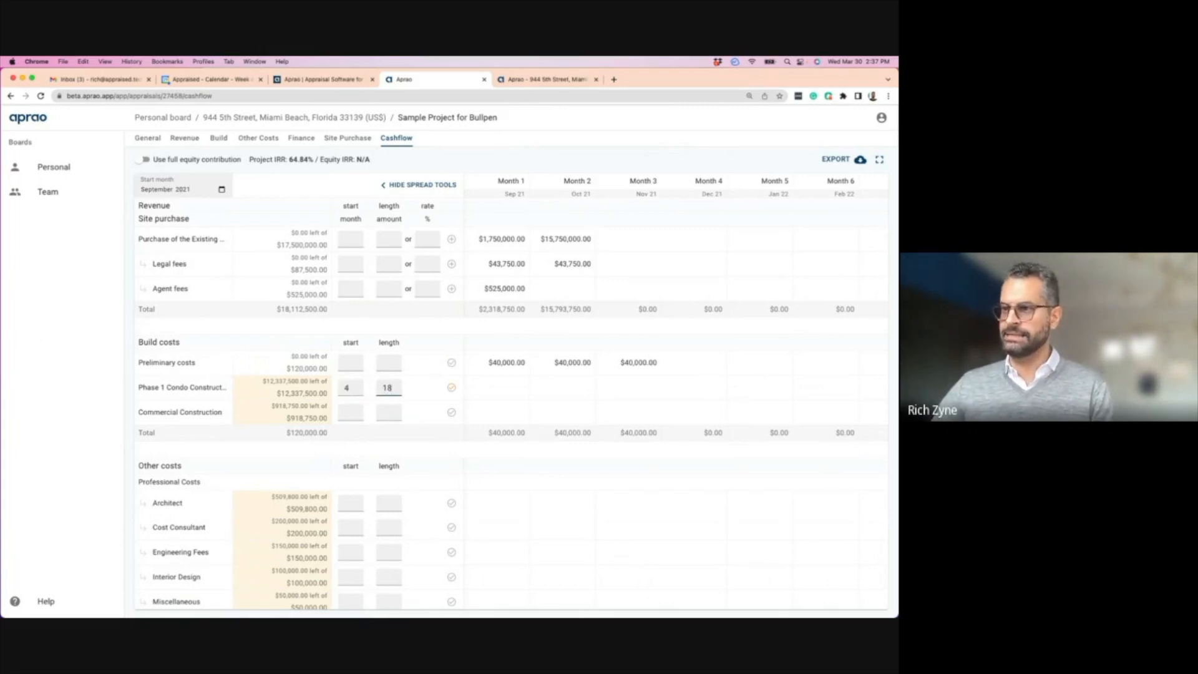
left_click(449, 388)
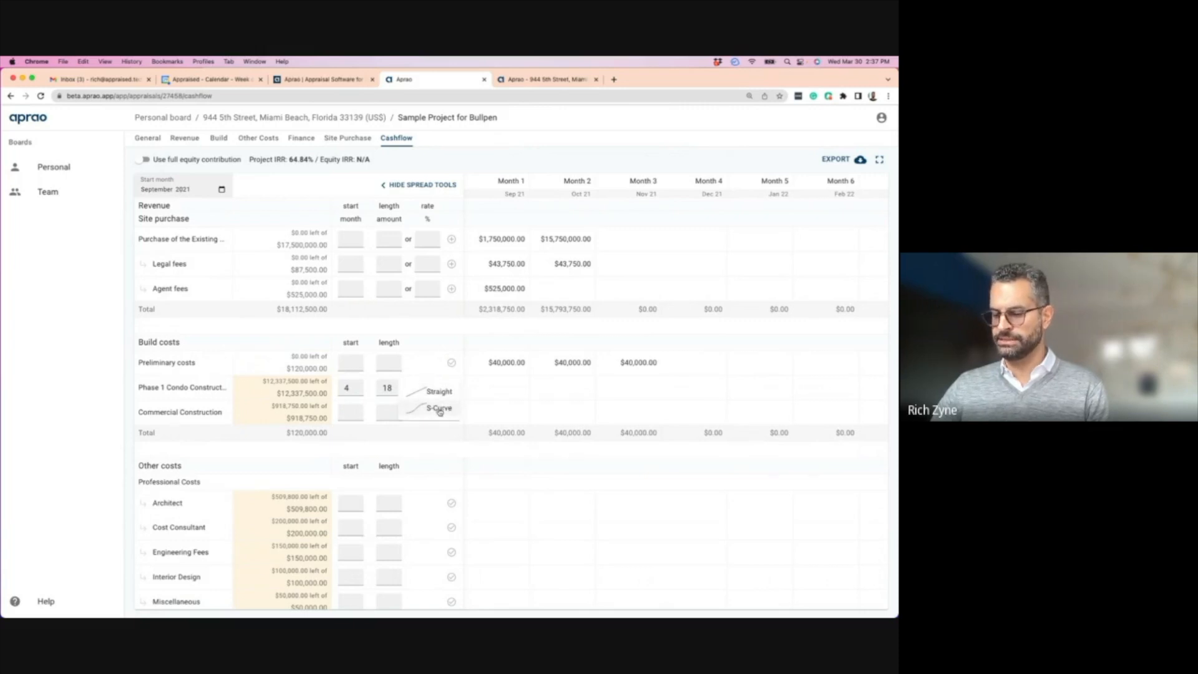
left_click(440, 408)
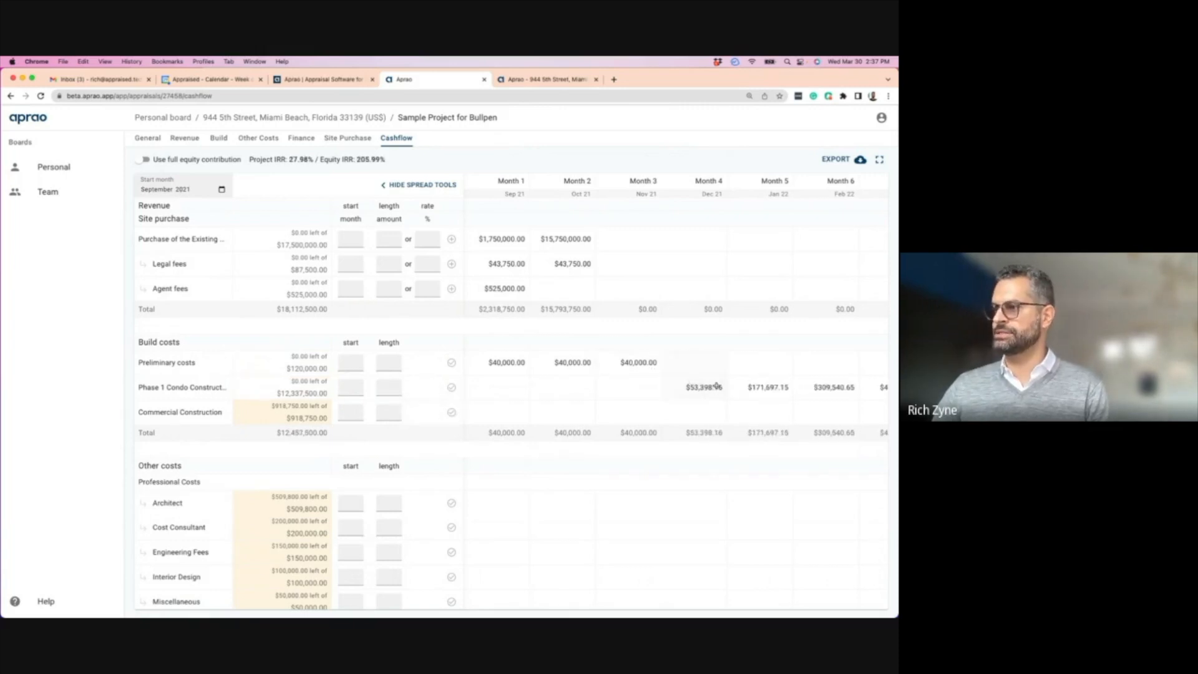
scroll(717, 386, "right", 7)
scroll(532, 385, "left", 6)
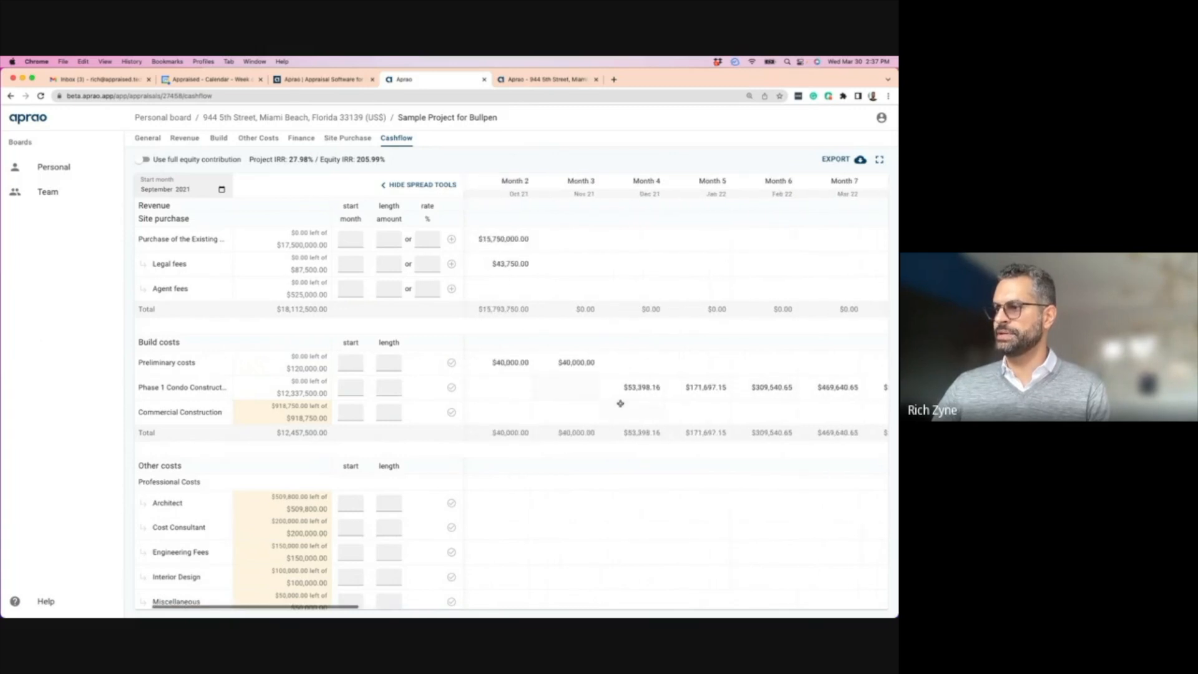
scroll(649, 388, "right", 2)
scroll(698, 392, "right", 5)
scroll(718, 388, "right", 5)
scroll(687, 389, "right", 6)
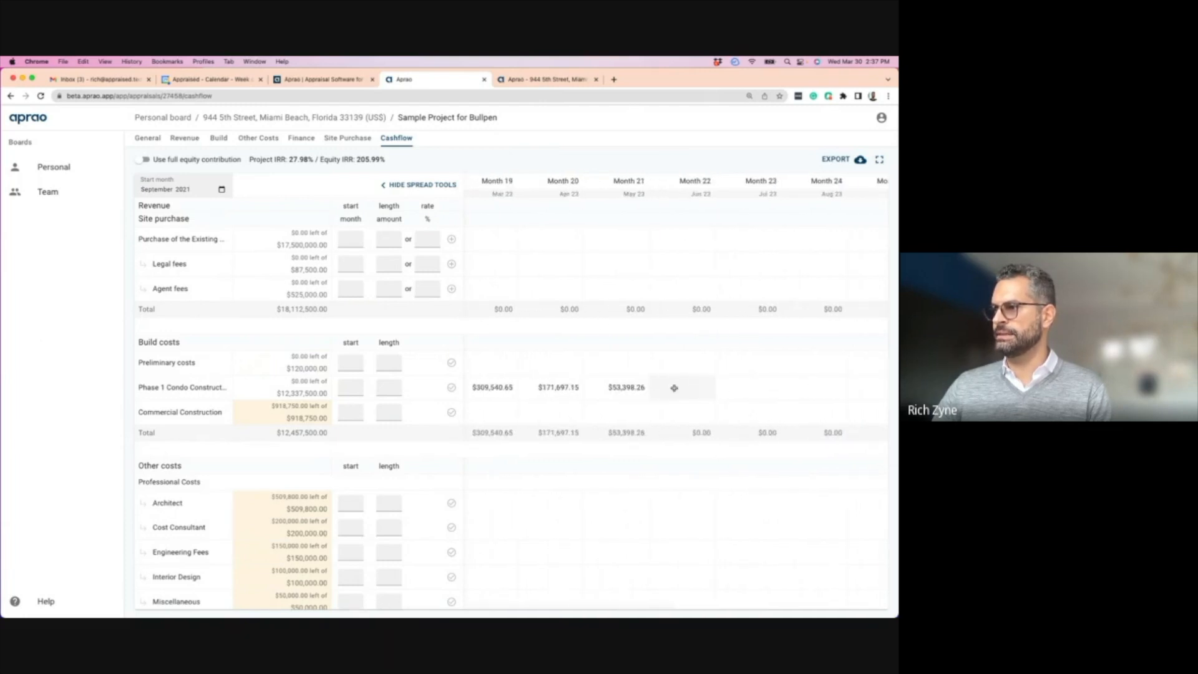
scroll(582, 387, "left", 15)
scroll(575, 401, "left", 3)
- Spread the $918,750 commercial construction evenly over Months 18–21
left_click(350, 412)
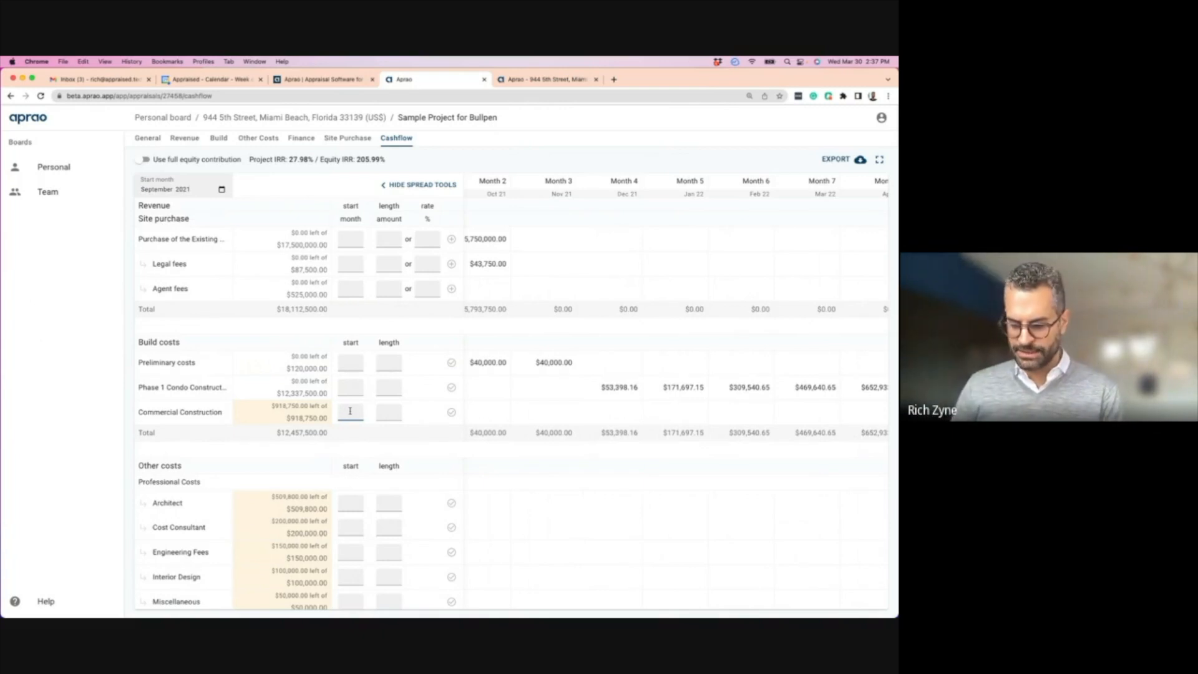
key("Tab")
type("4")
left_click(451, 412)
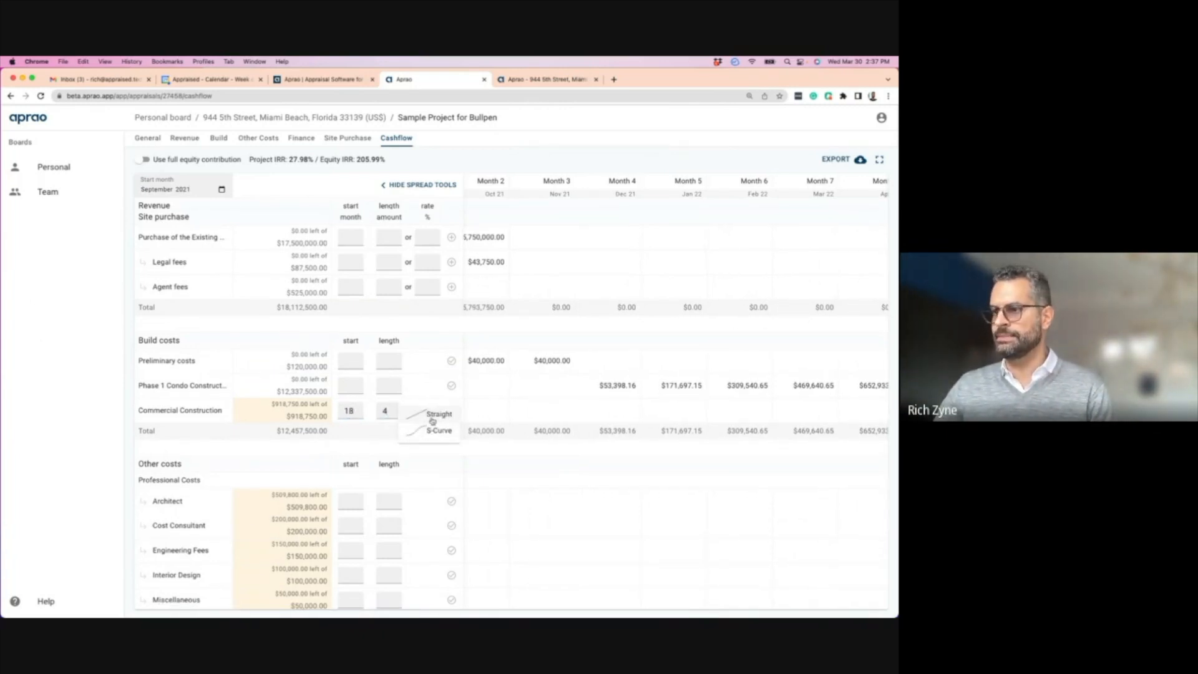
left_click(437, 414)
scroll(563, 409, "right", 15)
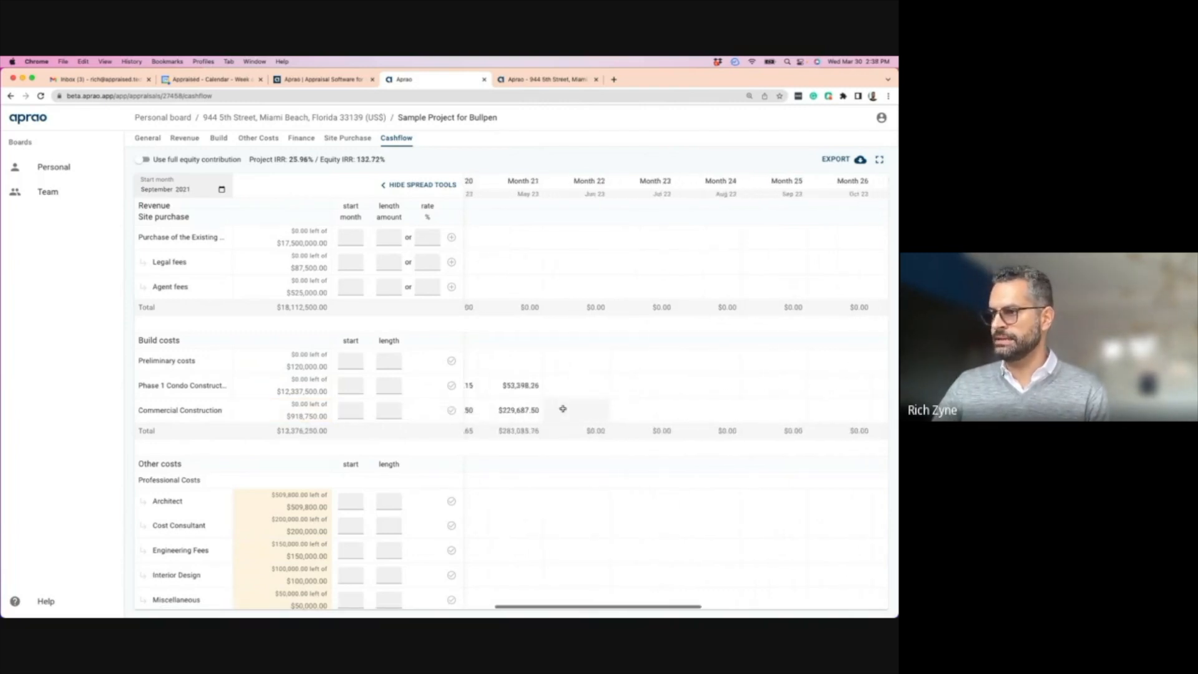
scroll(562, 409, "left", 5)
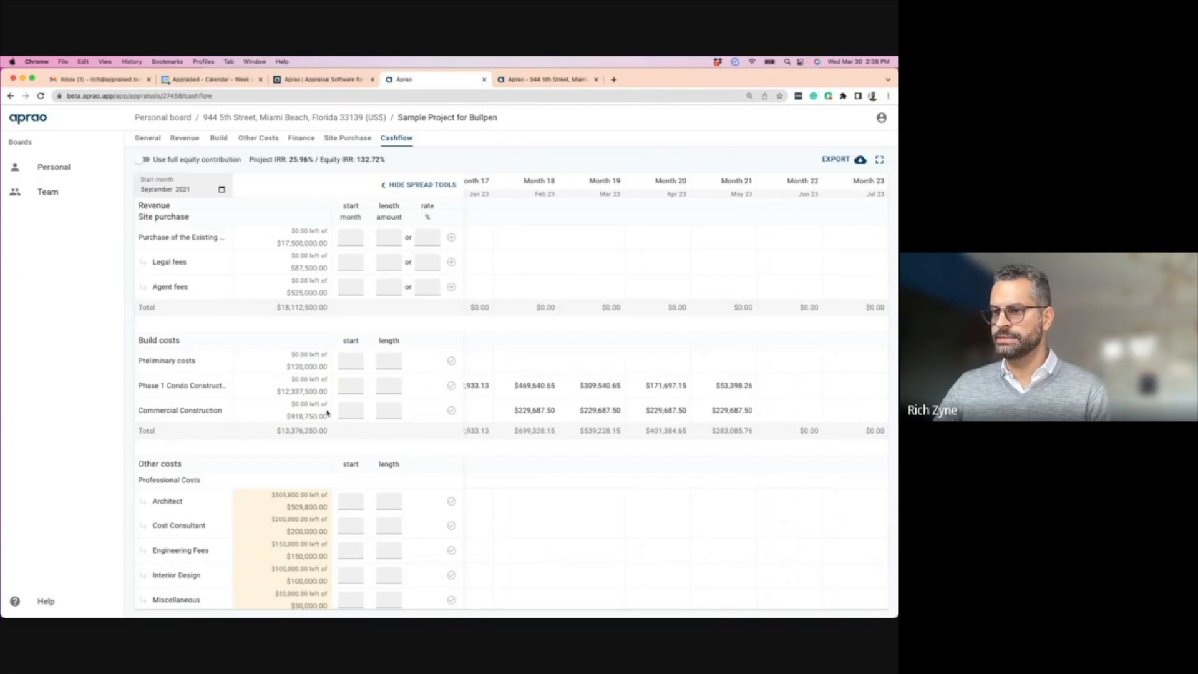
scroll(327, 413, "down", 3)
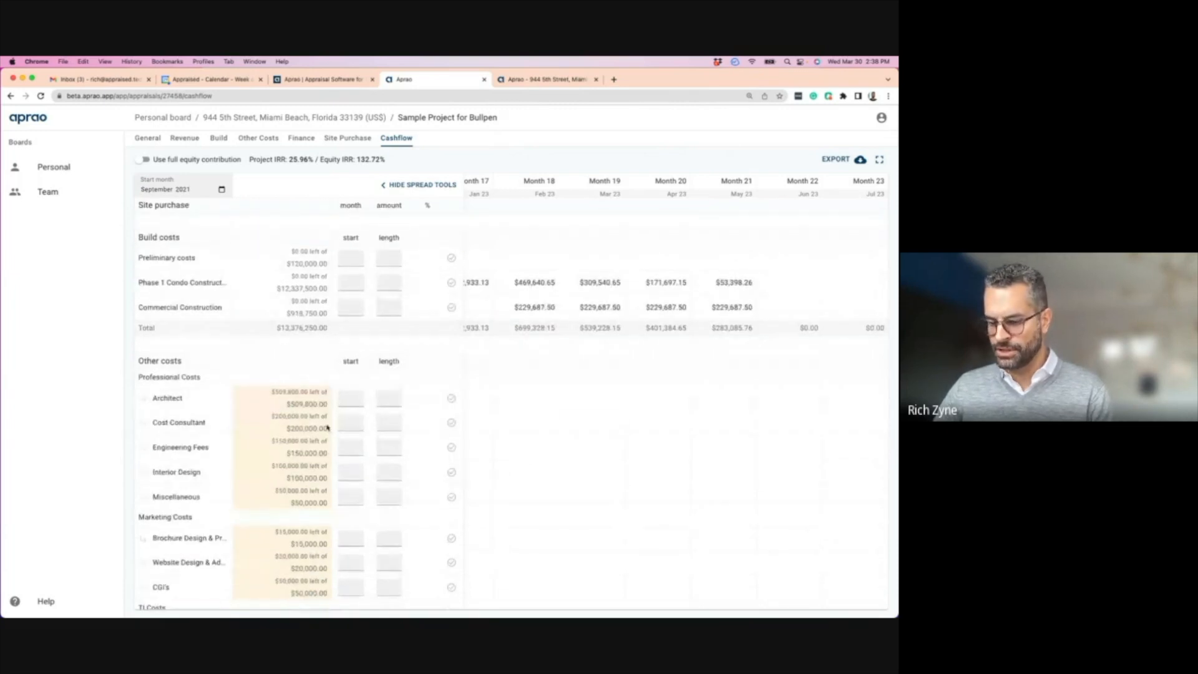
- Spread the Architect cost over Months 1–3
left_click(350, 398)
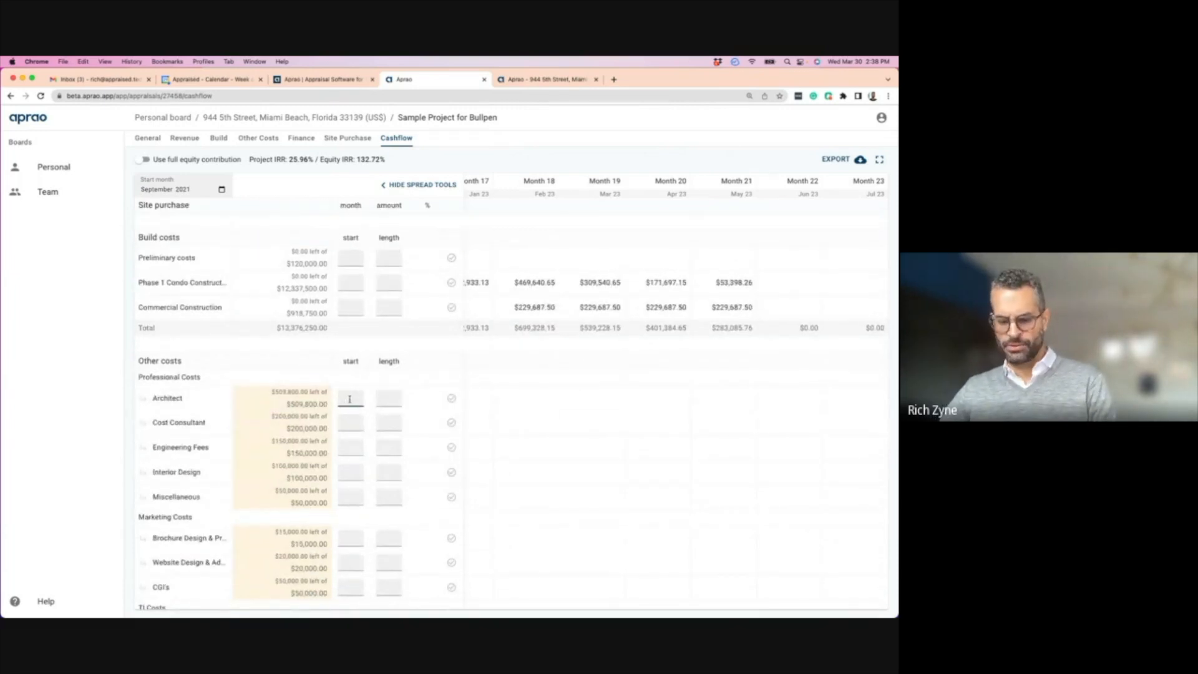
left_click(388, 398)
type("3")
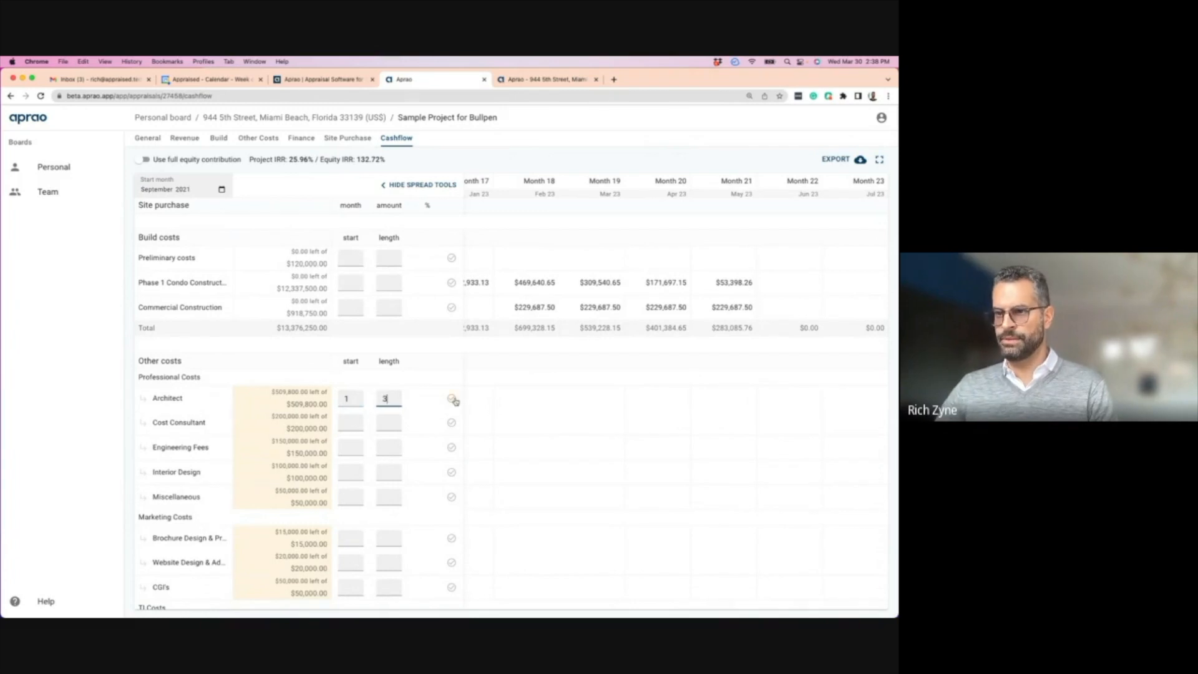
left_click(452, 400)
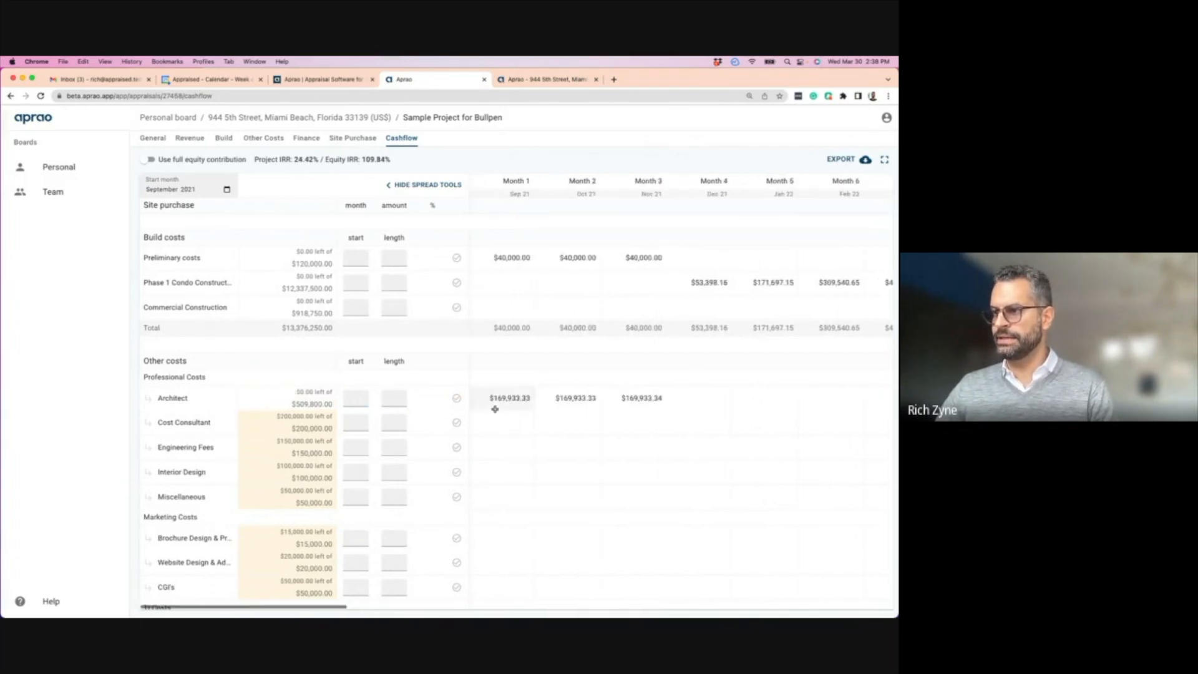
- Spread Cost Consultant and Engineering Fees over 18 months from Month 4
left_click(351, 421)
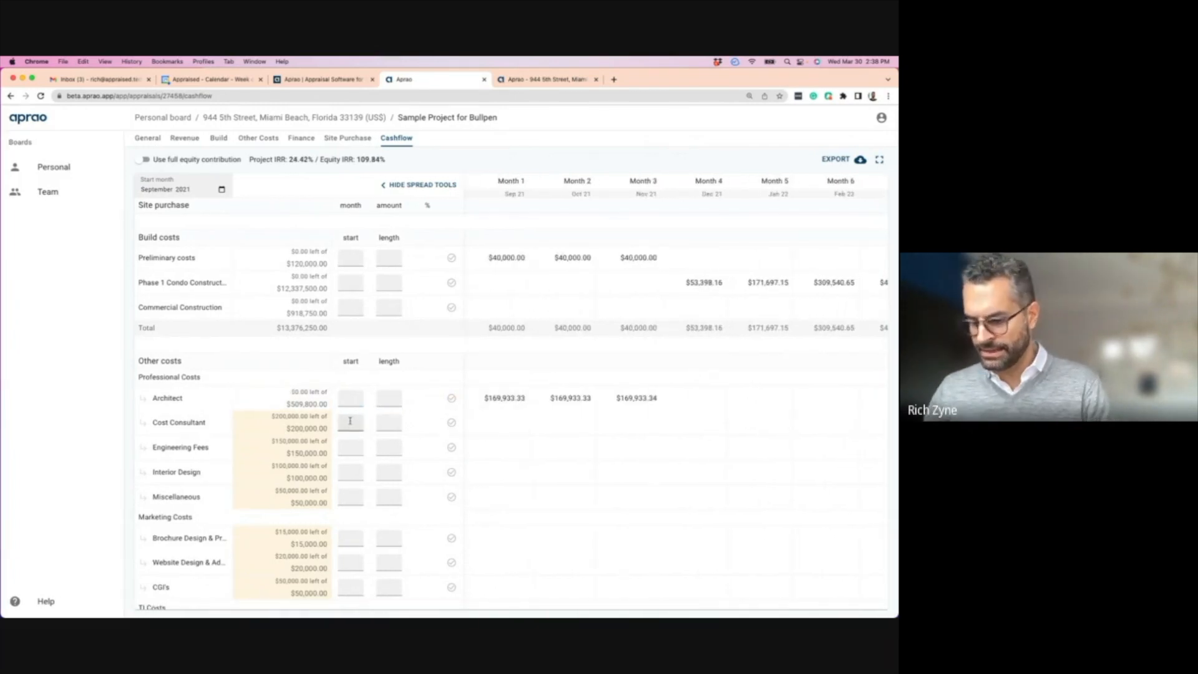
scroll(351, 421, "right", 1)
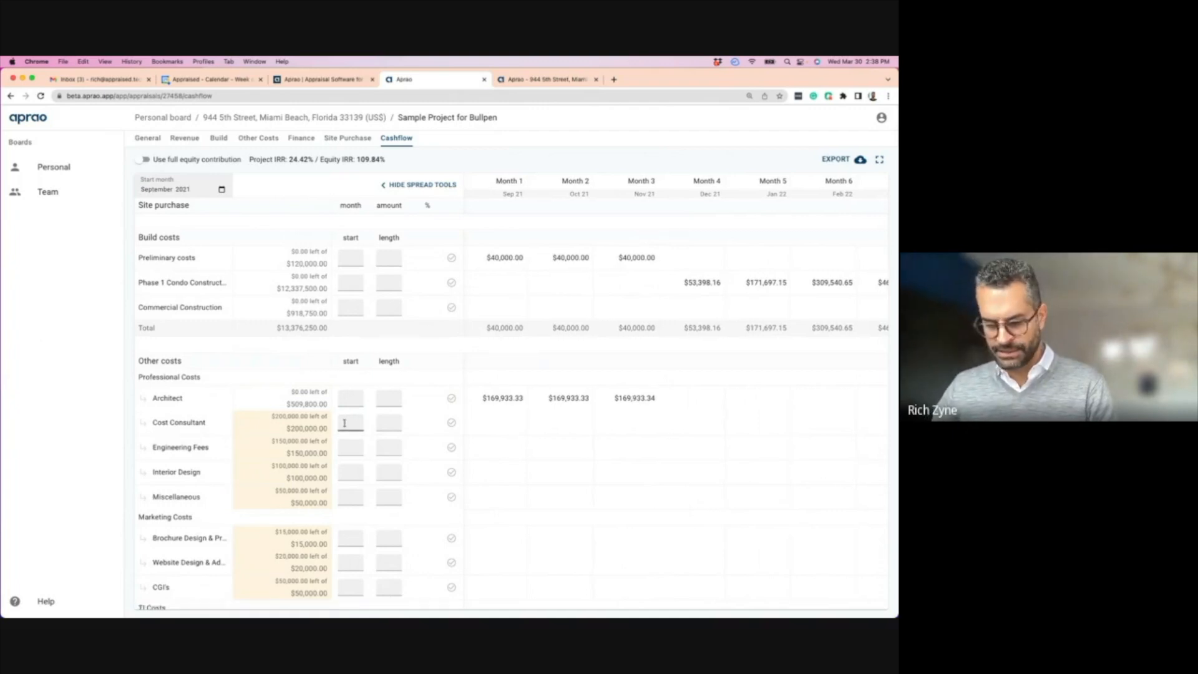
type("4")
left_click(388, 422)
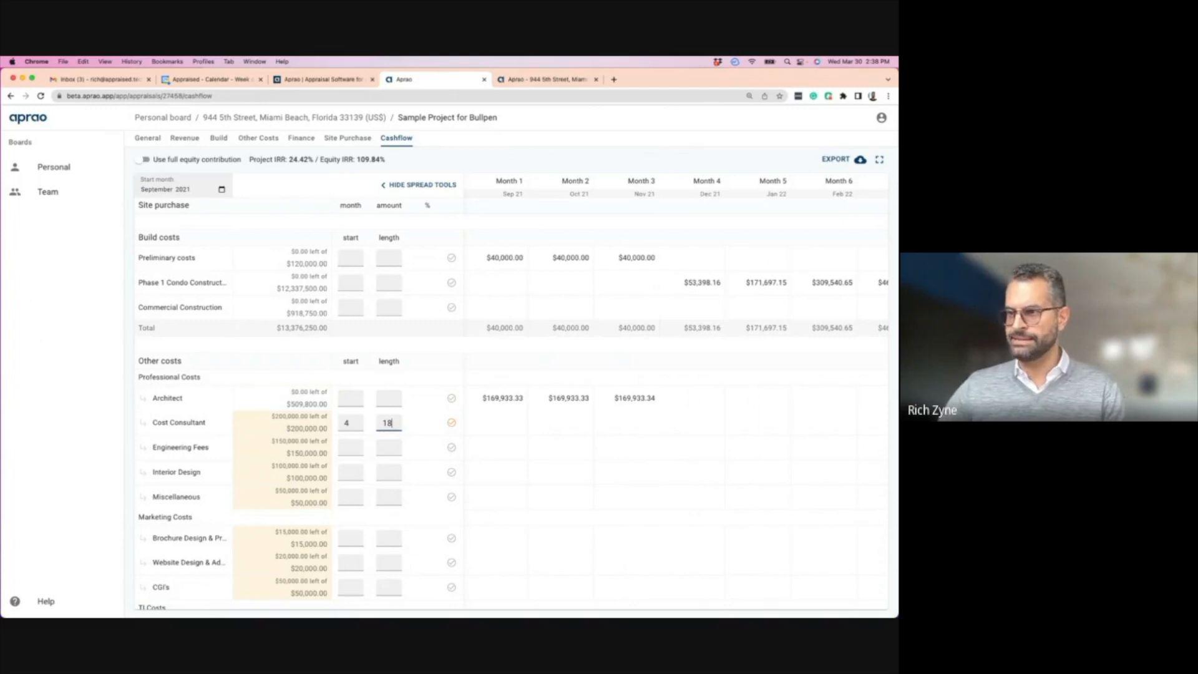
left_click(451, 424)
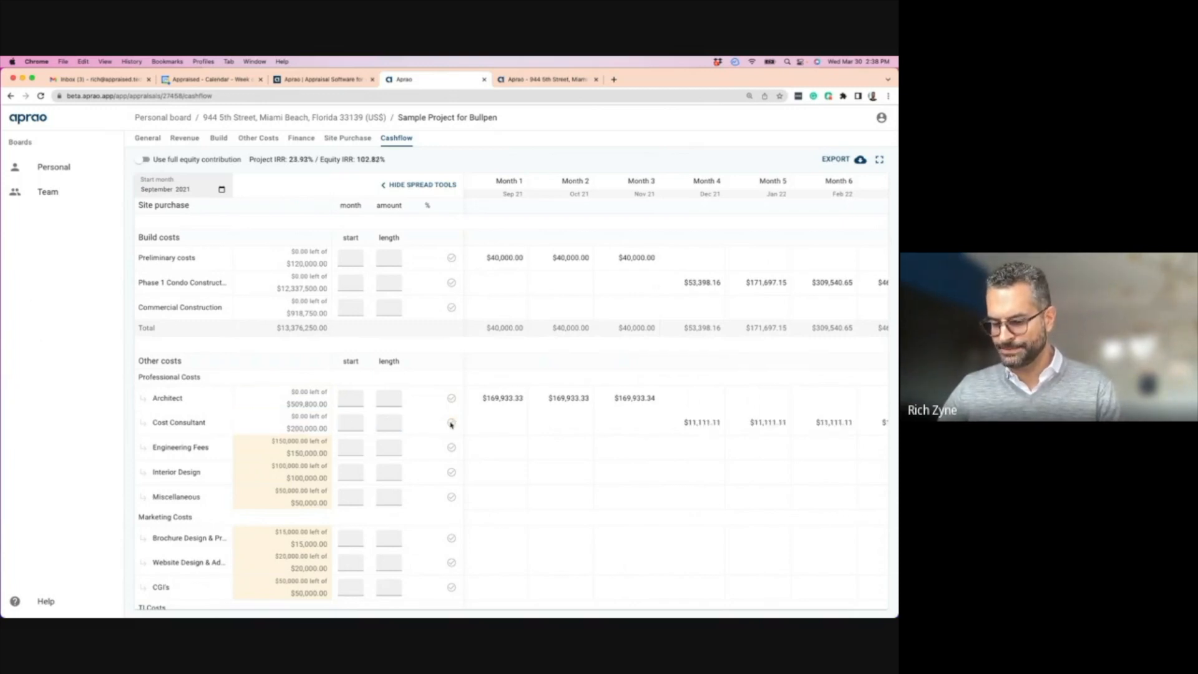
left_click(349, 445)
type("1")
left_click(452, 447)
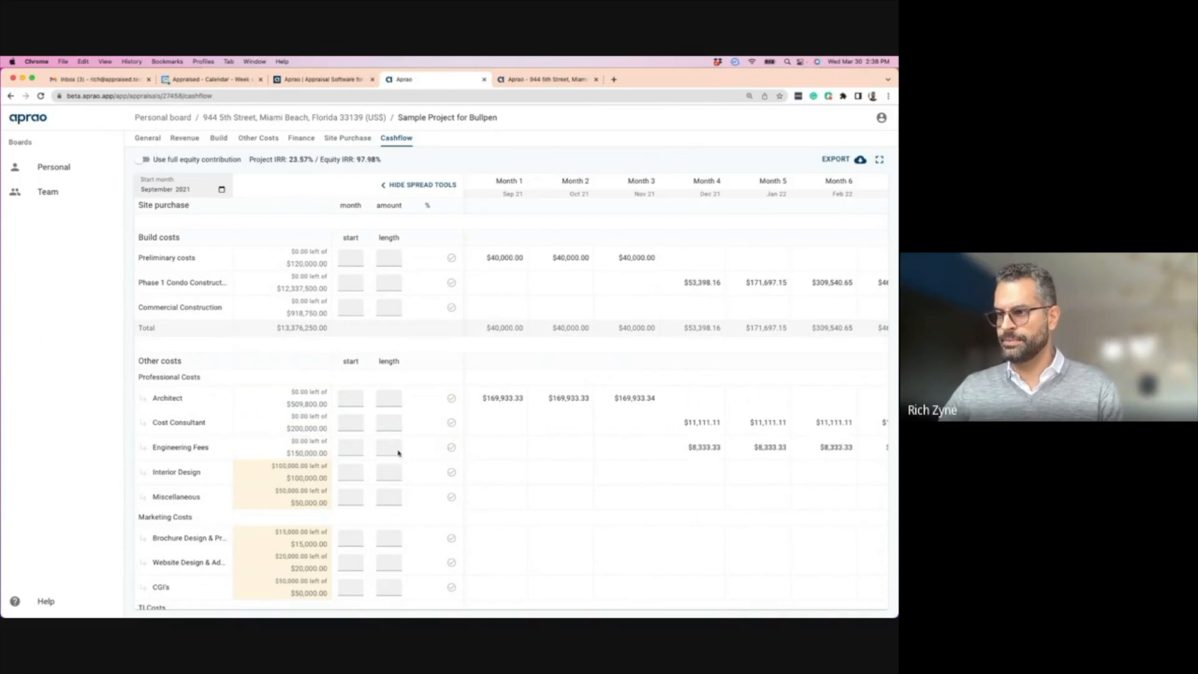
scroll(387, 437, "down", 3)
- Spread Interior Design and Miscellaneous costs over 18 months from Month 4
left_click(351, 397)
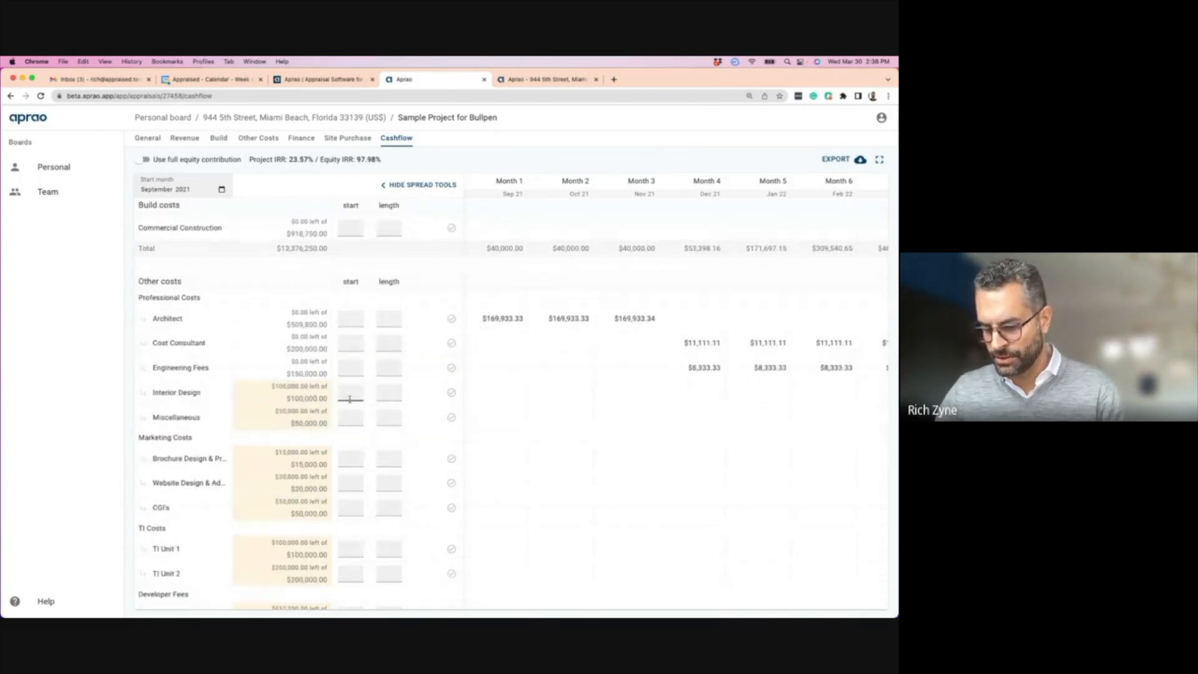
type("4")
left_click(393, 393)
type("18")
left_click(451, 393)
left_click(352, 419)
type("4")
left_click(394, 410)
type("18")
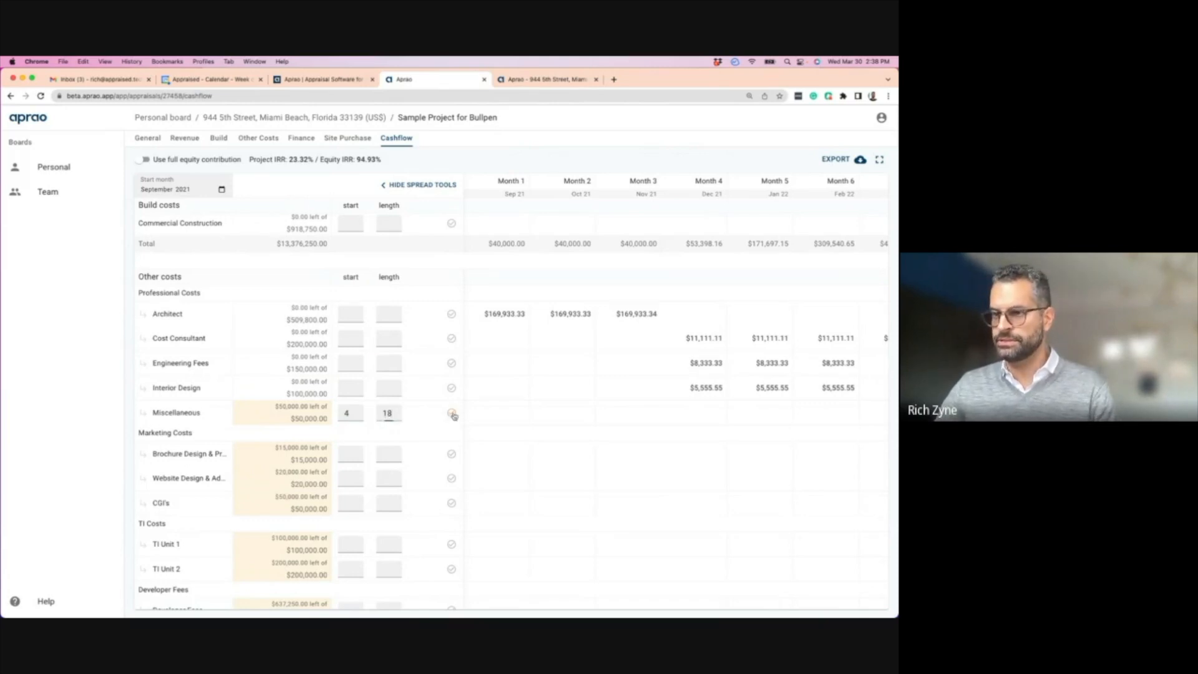
left_click(451, 413)
scroll(313, 375, "down", 3)
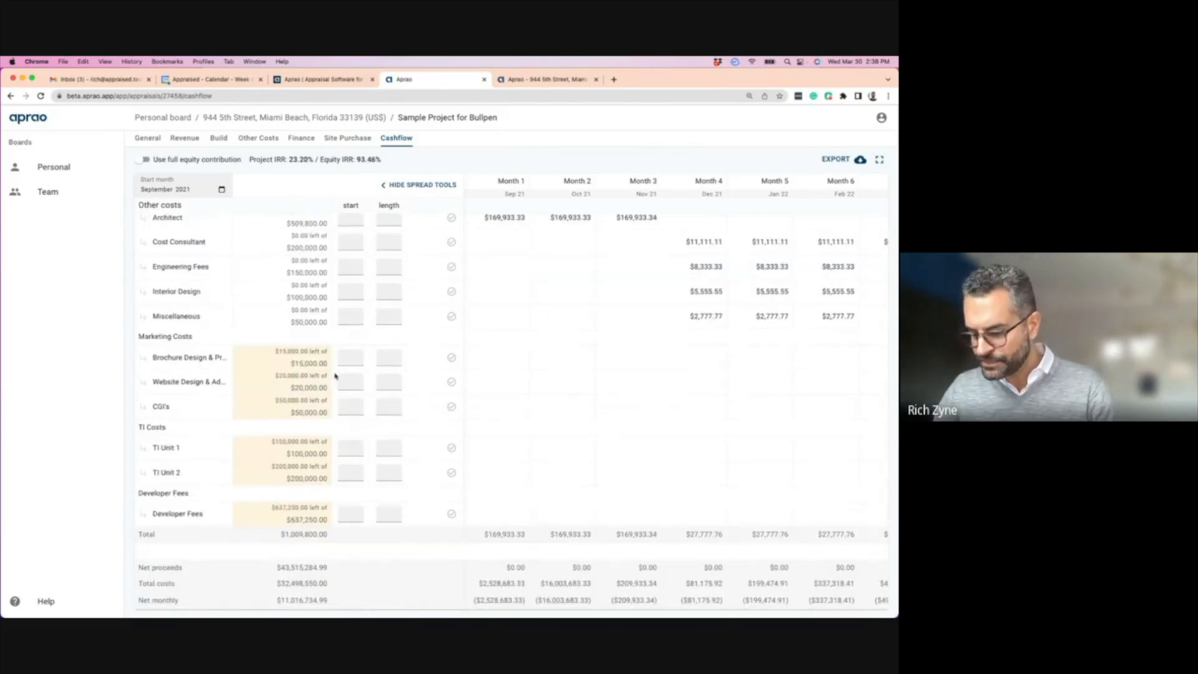
- Spread Brochure Design, Website Design and CGI's over 18 months from Month 4
left_click(351, 358)
type("4")
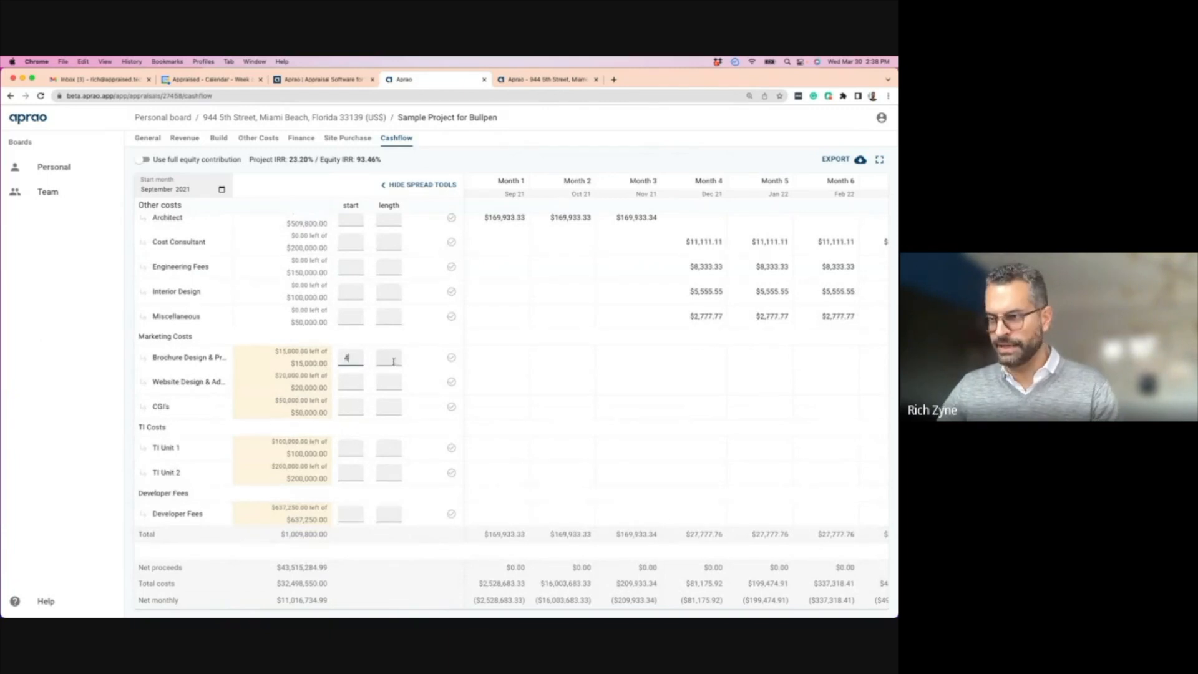
left_click(450, 358)
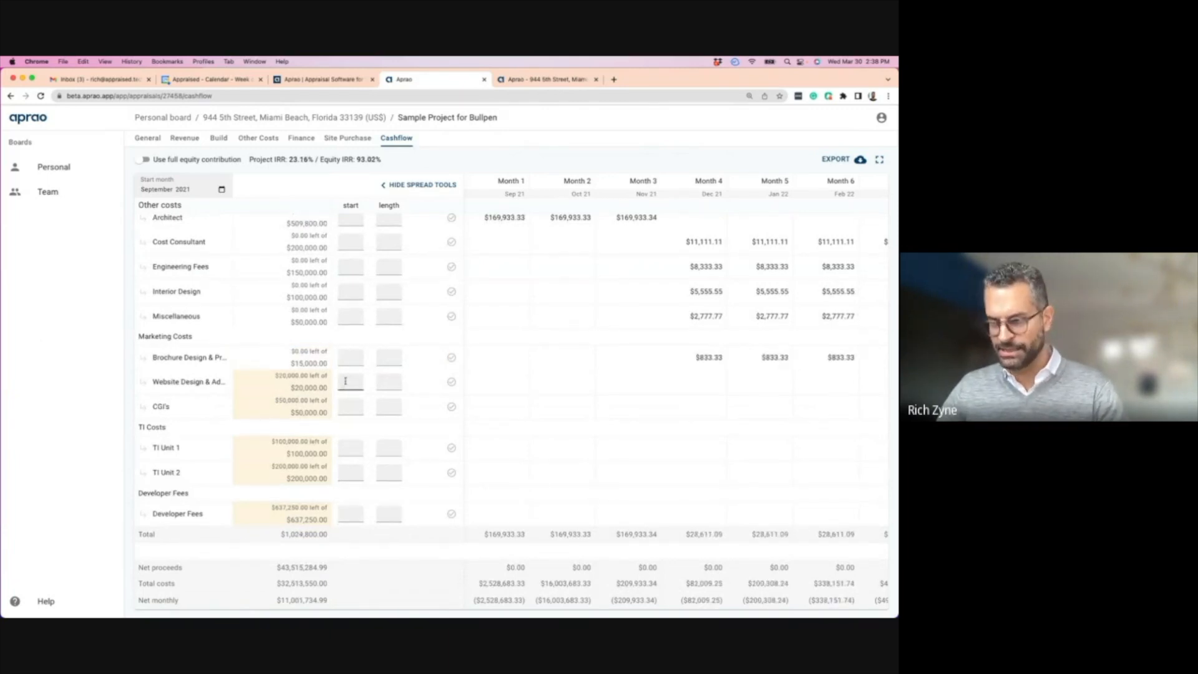
type("4")
left_click(389, 381)
type("18")
key("Return")
left_click(354, 406)
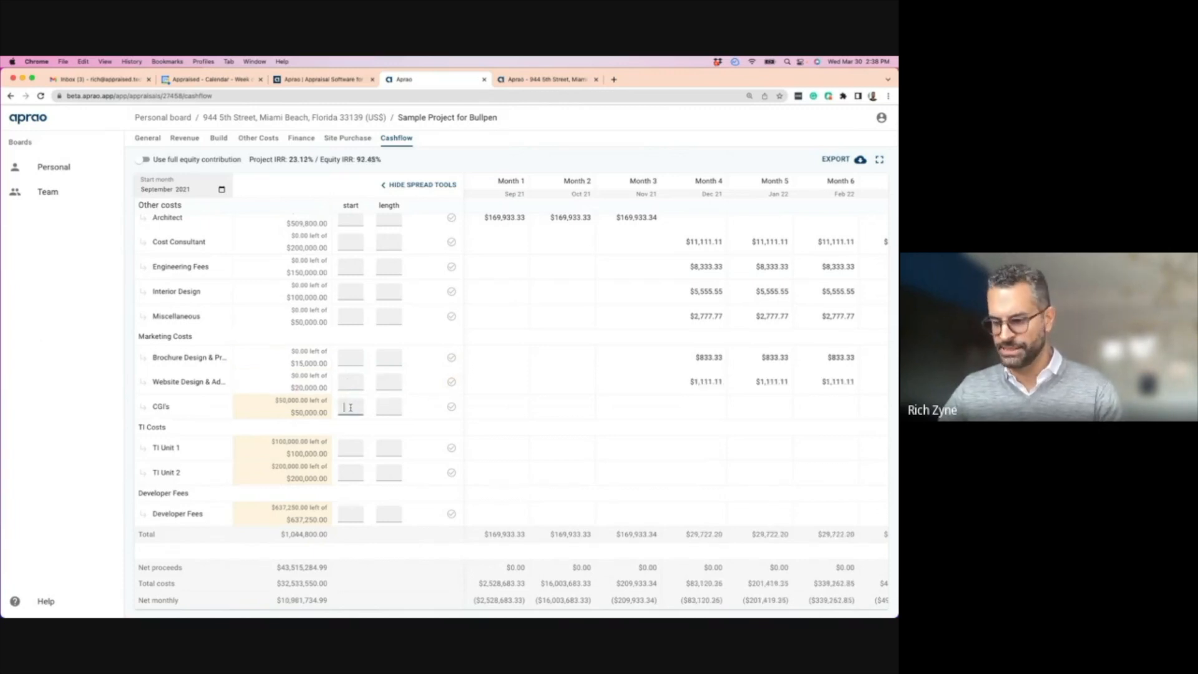
type("4")
left_click(391, 406)
type("18")
key("Return")
scroll(342, 390, "down", 2)
- Spread TI Unit 1 and TI Unit 2 over 4 months from Month 18
left_click(352, 401)
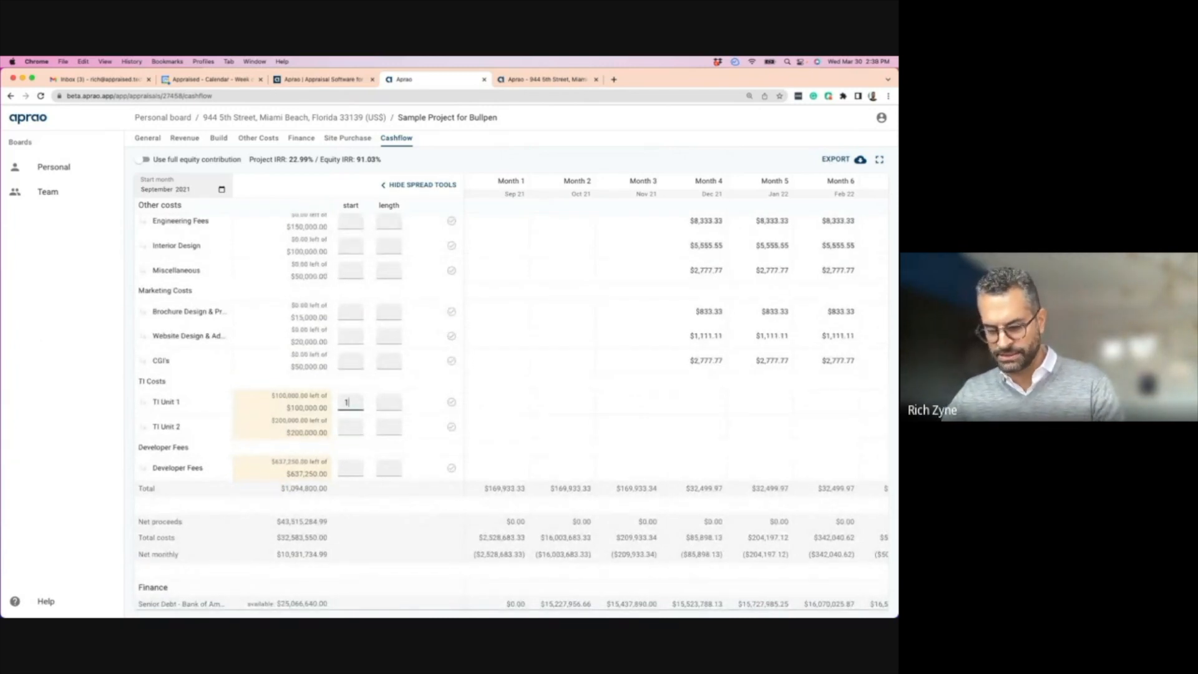
type("18")
left_click(392, 403)
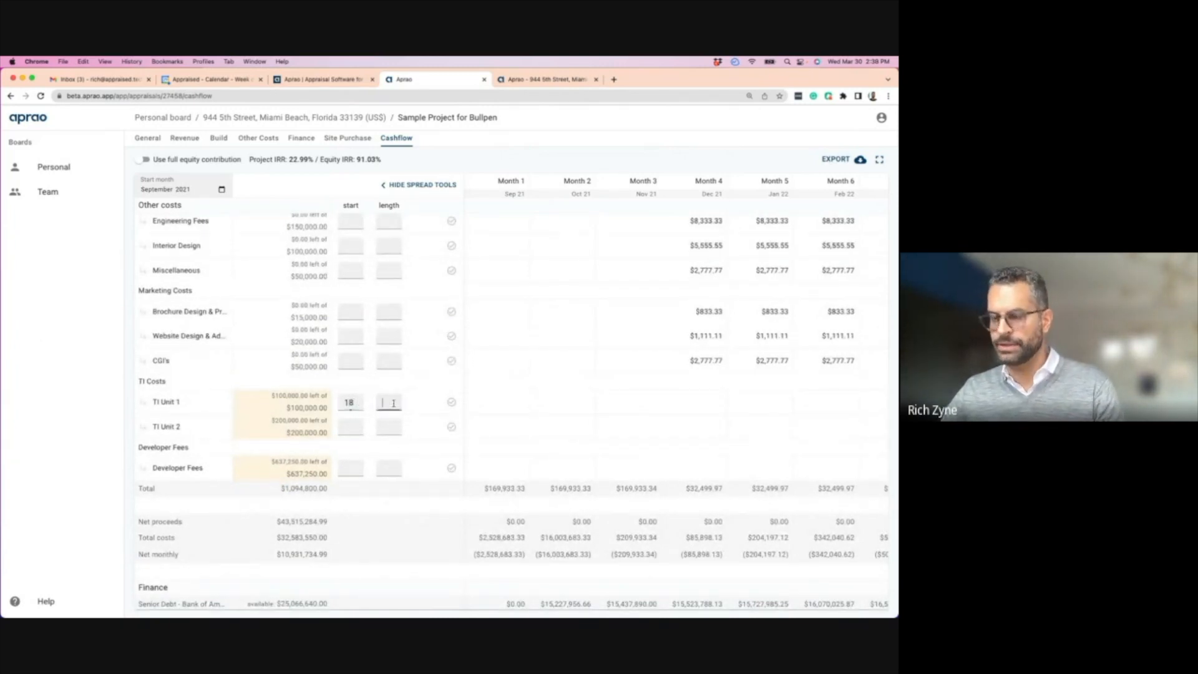
type("4")
left_click(451, 402)
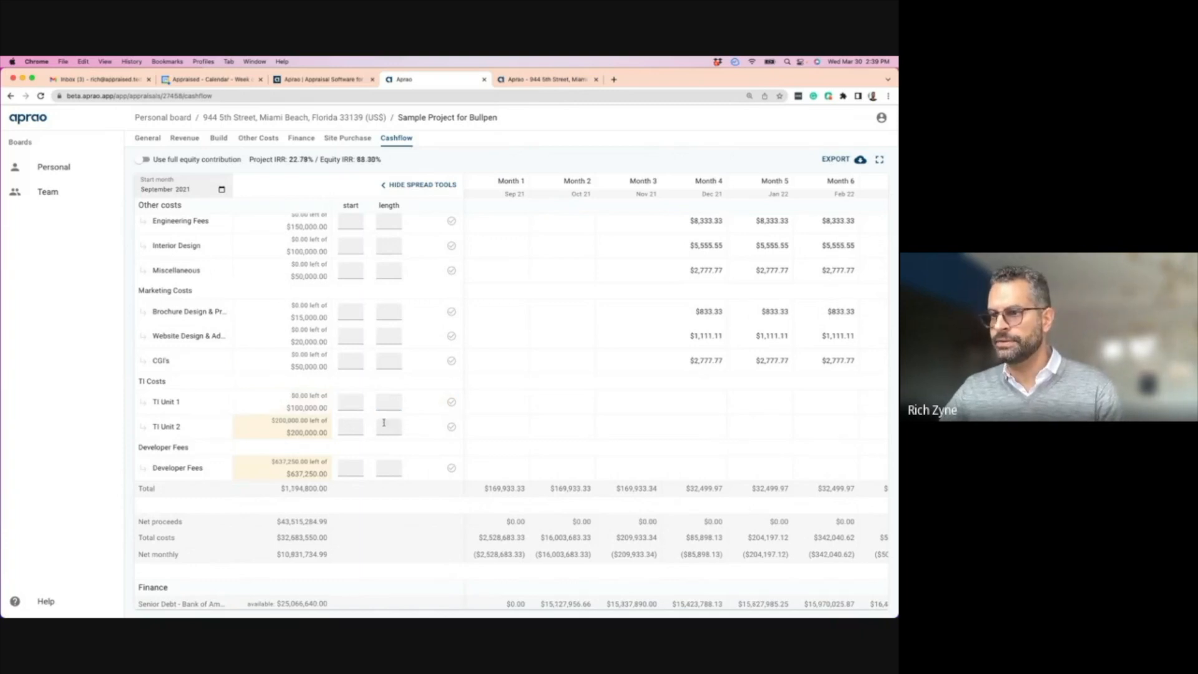
left_click(349, 426)
type("18")
left_click(389, 427)
type("4")
left_click(452, 428)
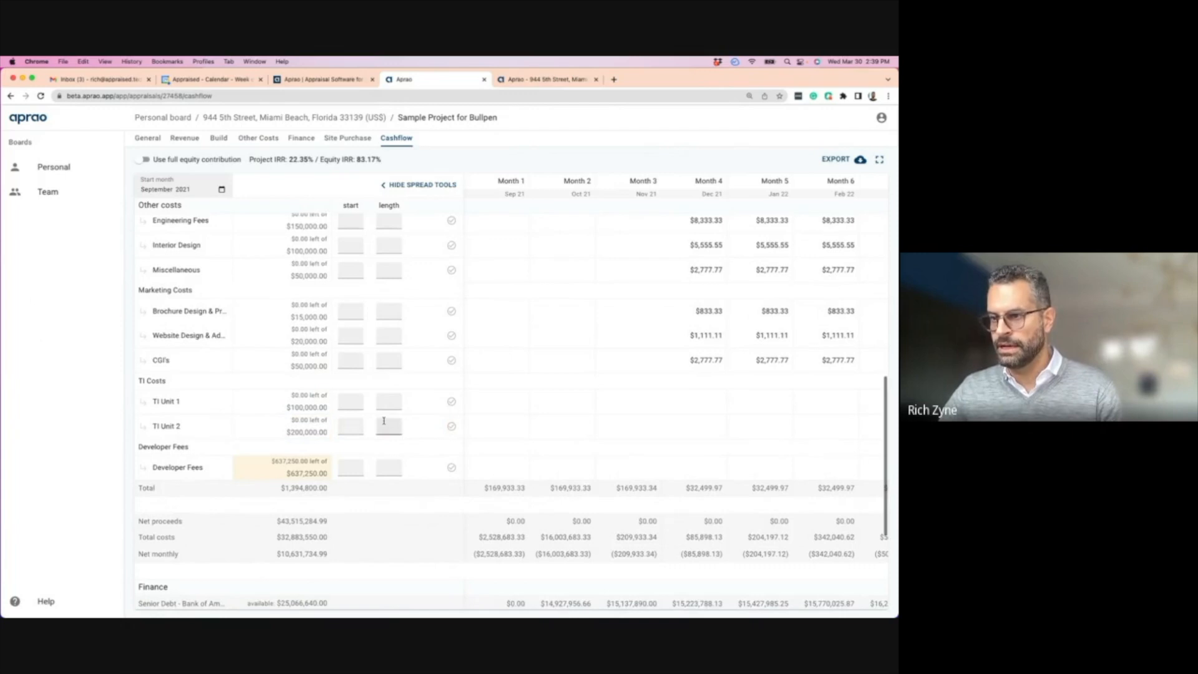
scroll(351, 396, "down", 2)
- Spread Developer Fees monthly from Month 4, at $35,402.77 a month
left_click(351, 396)
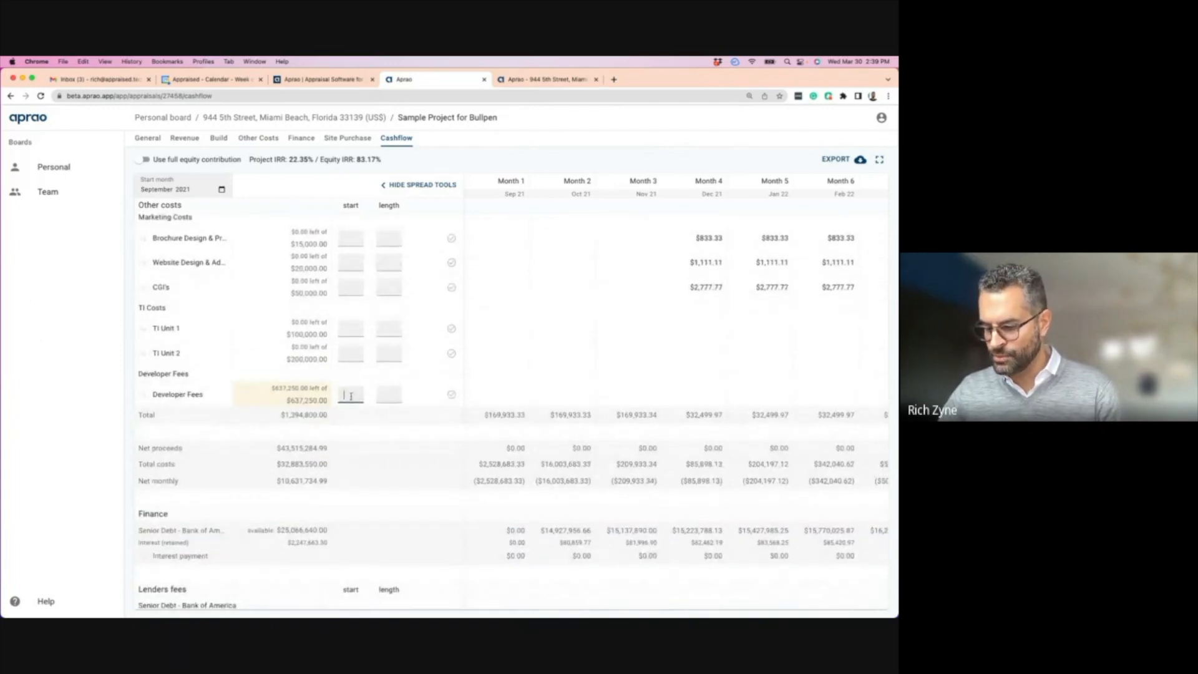
left_click(391, 393)
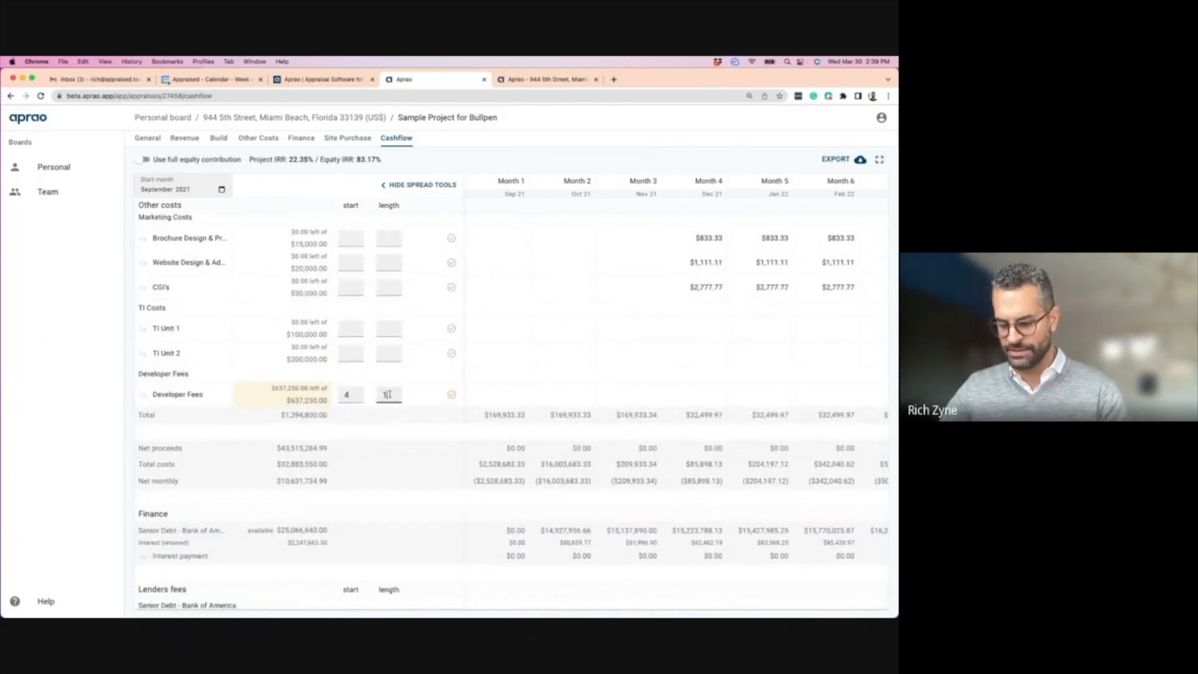
left_click(450, 395)
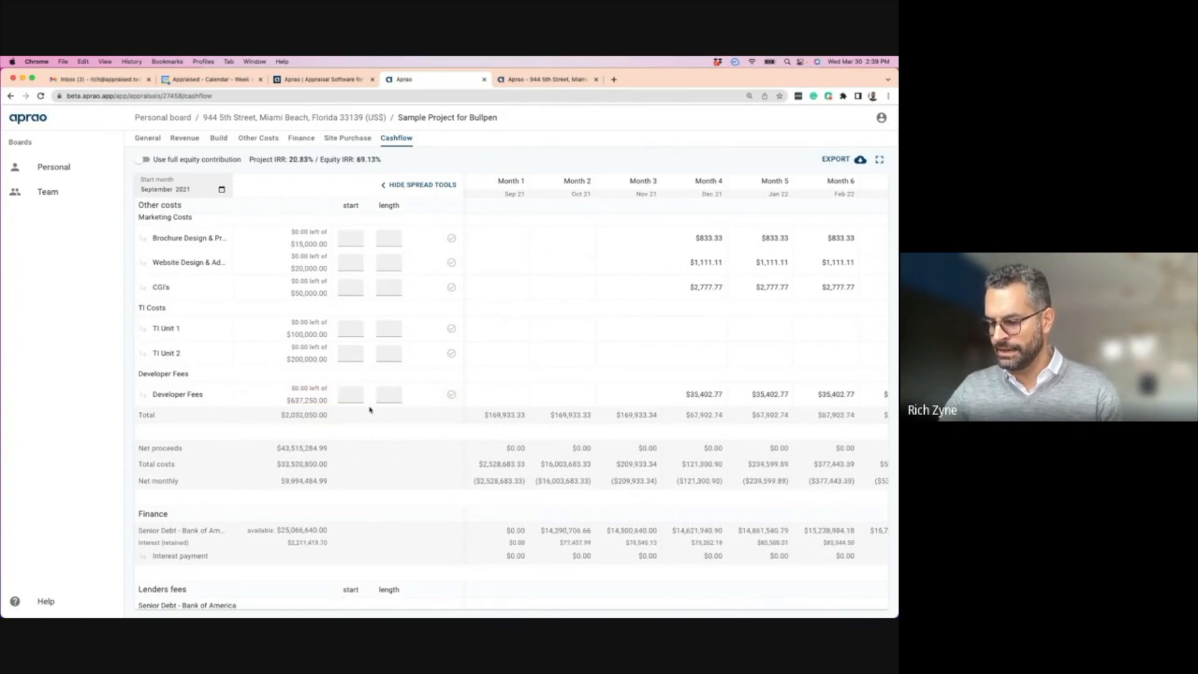
scroll(347, 409, "down", 3)
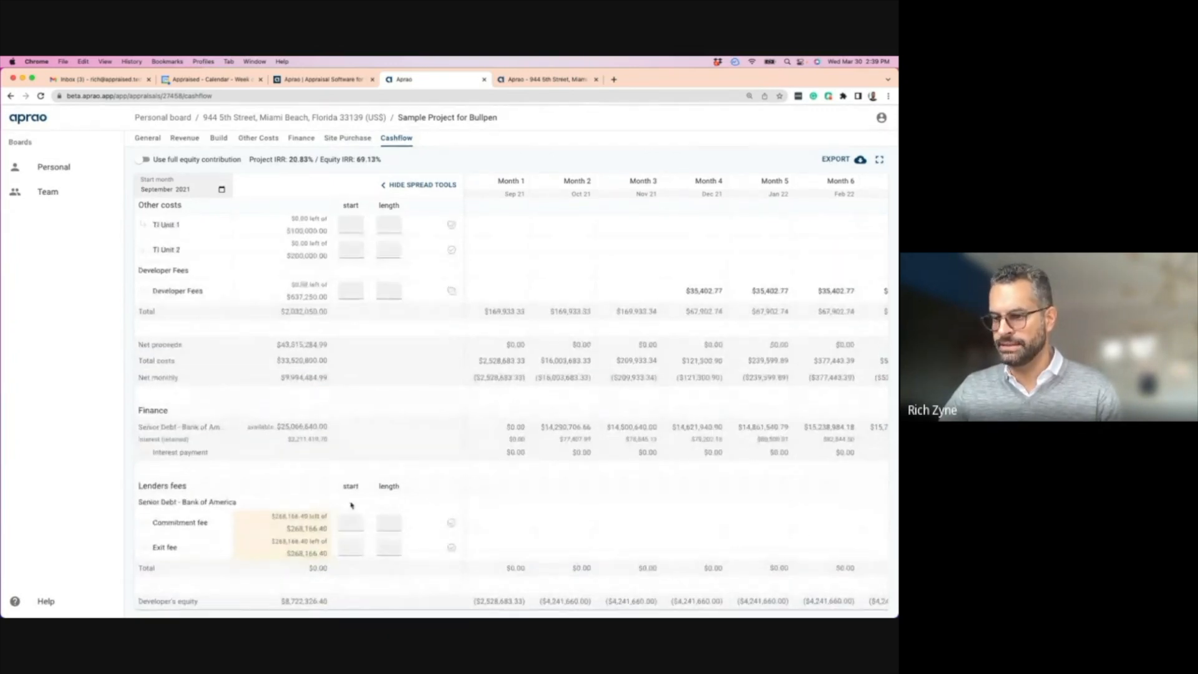
- Place the $268,166.40 commitment fee in Month 1 and the exit fee in Month 24, each one month long
left_click(350, 522)
left_click(393, 522)
left_click(450, 524)
left_click(348, 546)
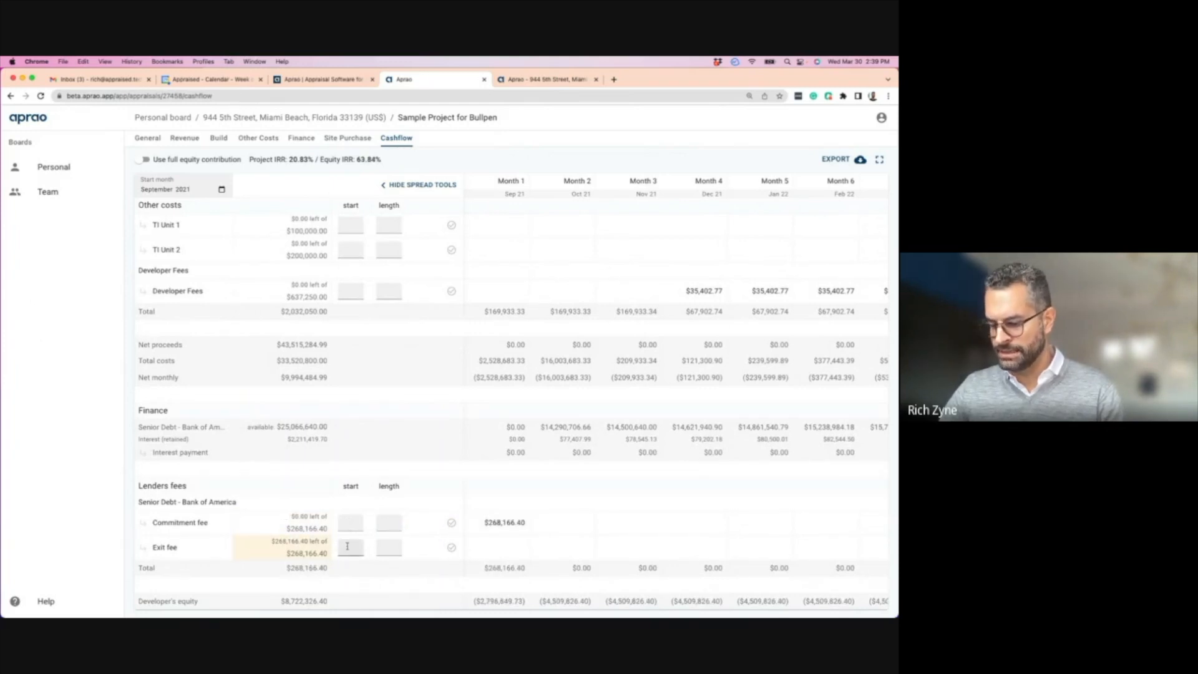
type("24")
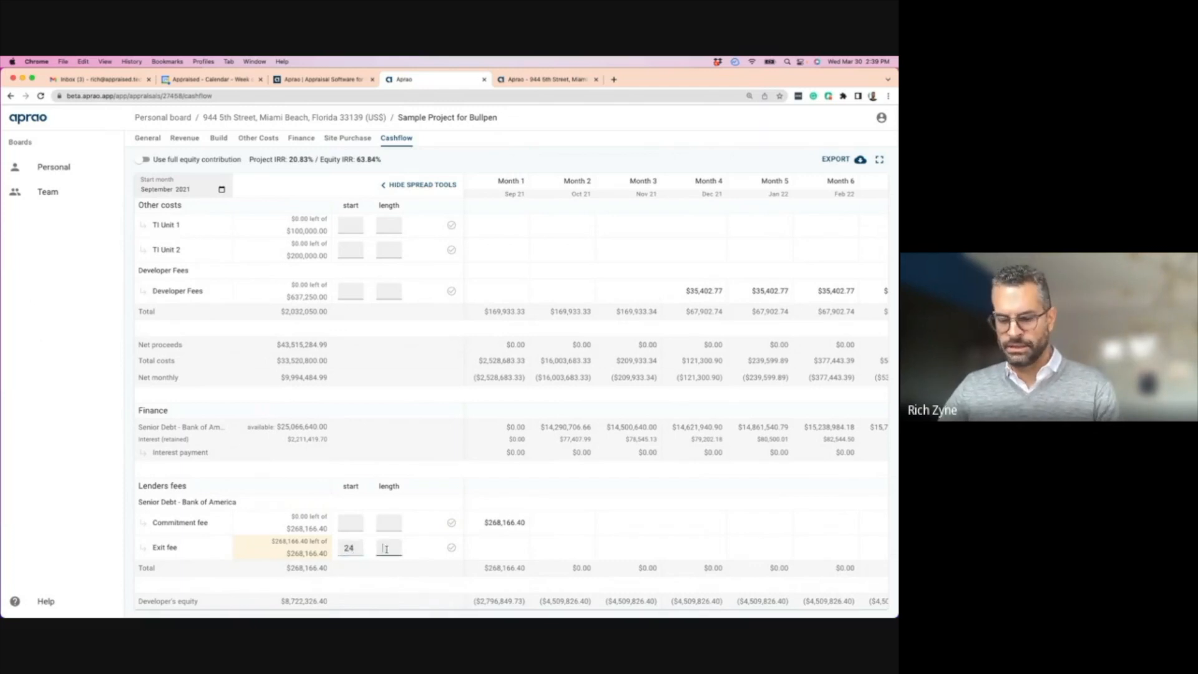
left_click(451, 548)
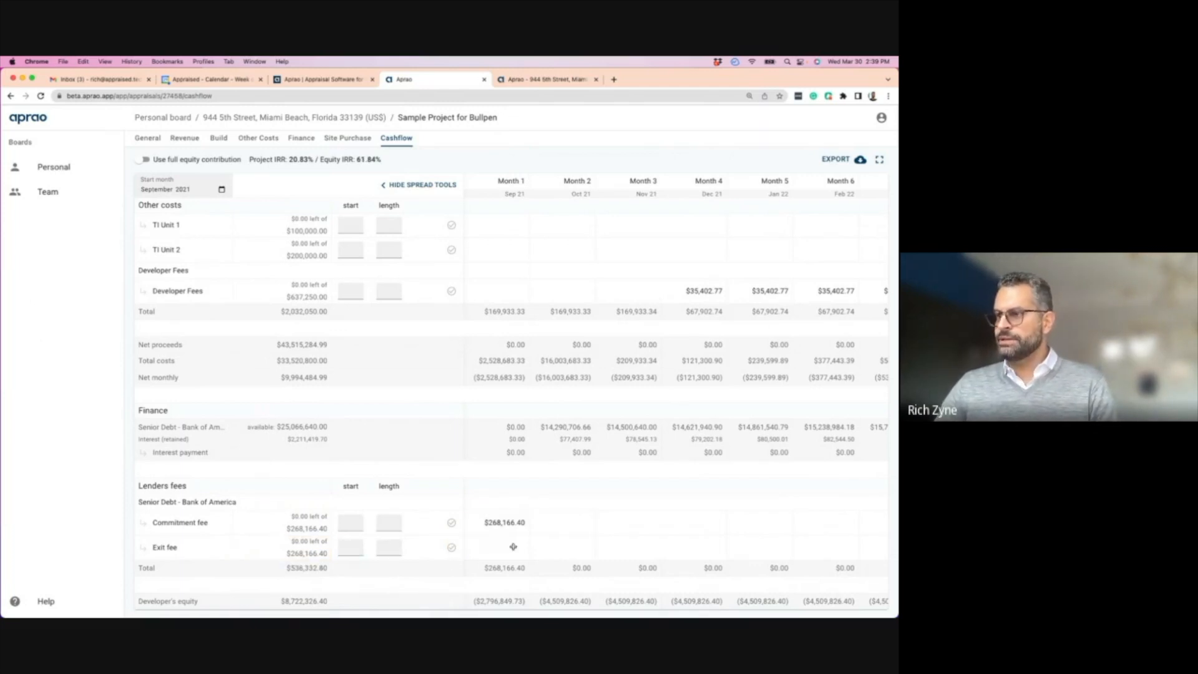
scroll(581, 518, "right", 10)
scroll(582, 518, "right", 8)
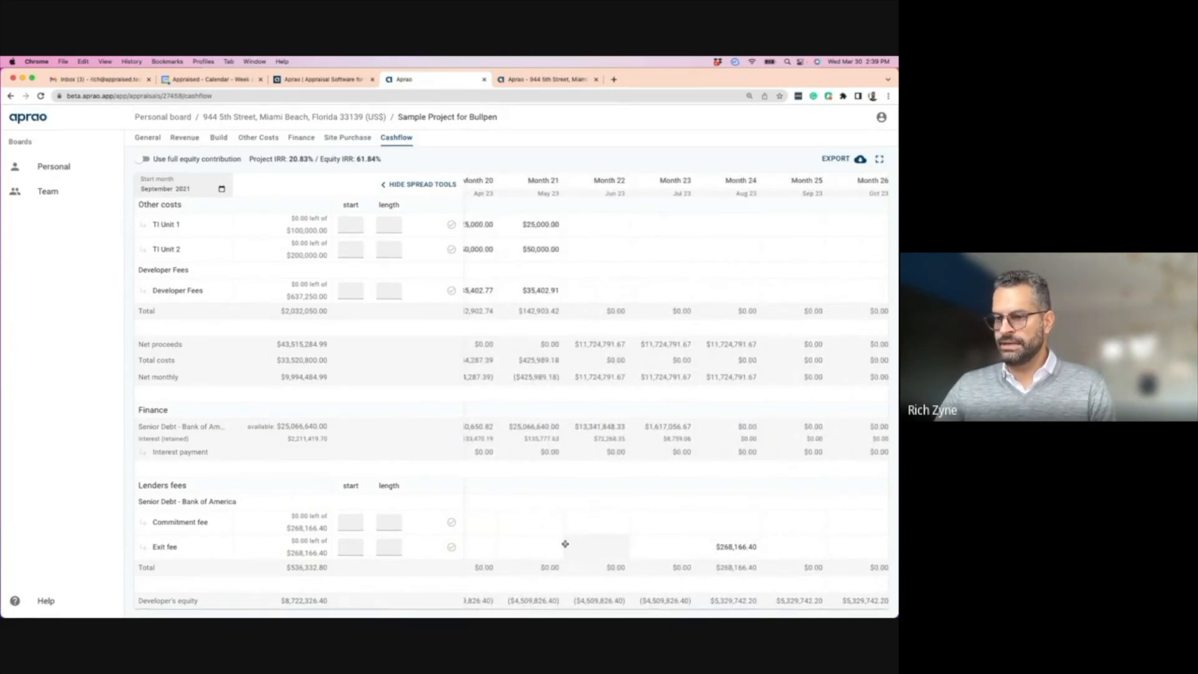
scroll(562, 536, "left", 12)
scroll(562, 535, "left", 6)
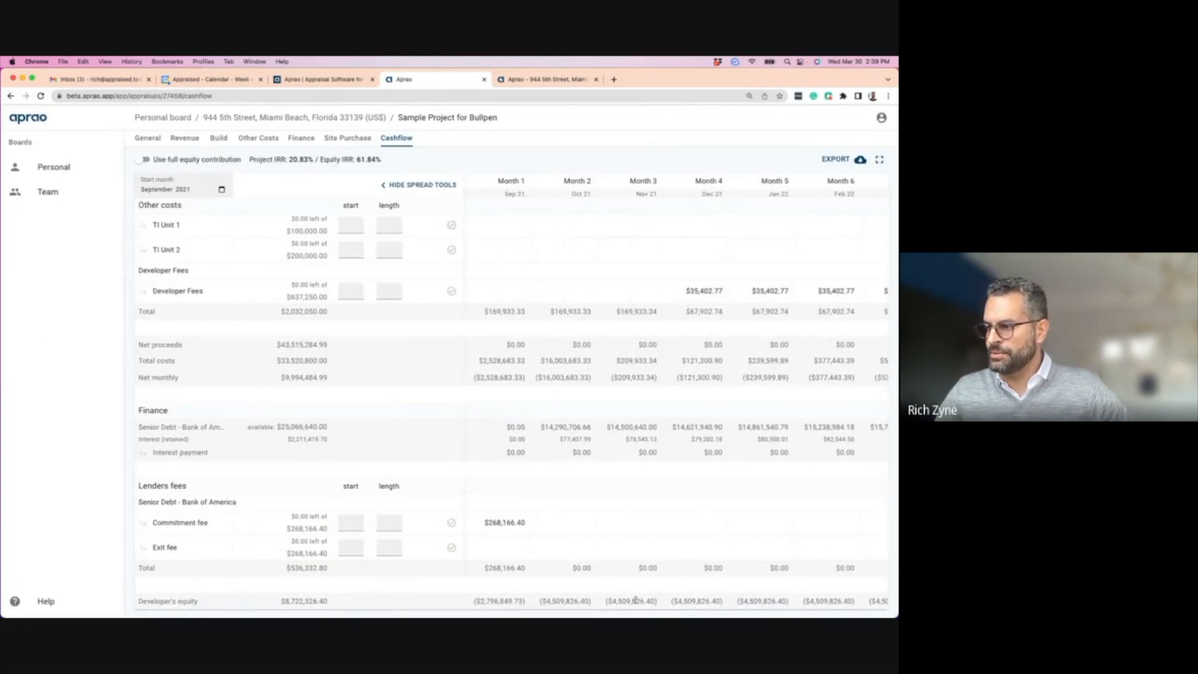
- Highlight the Month 2 developer's equity and senior debt balance, then review the cashflow toward Month 24
left_click_drag(544, 601, 585, 599)
left_click_drag(541, 427, 594, 429)
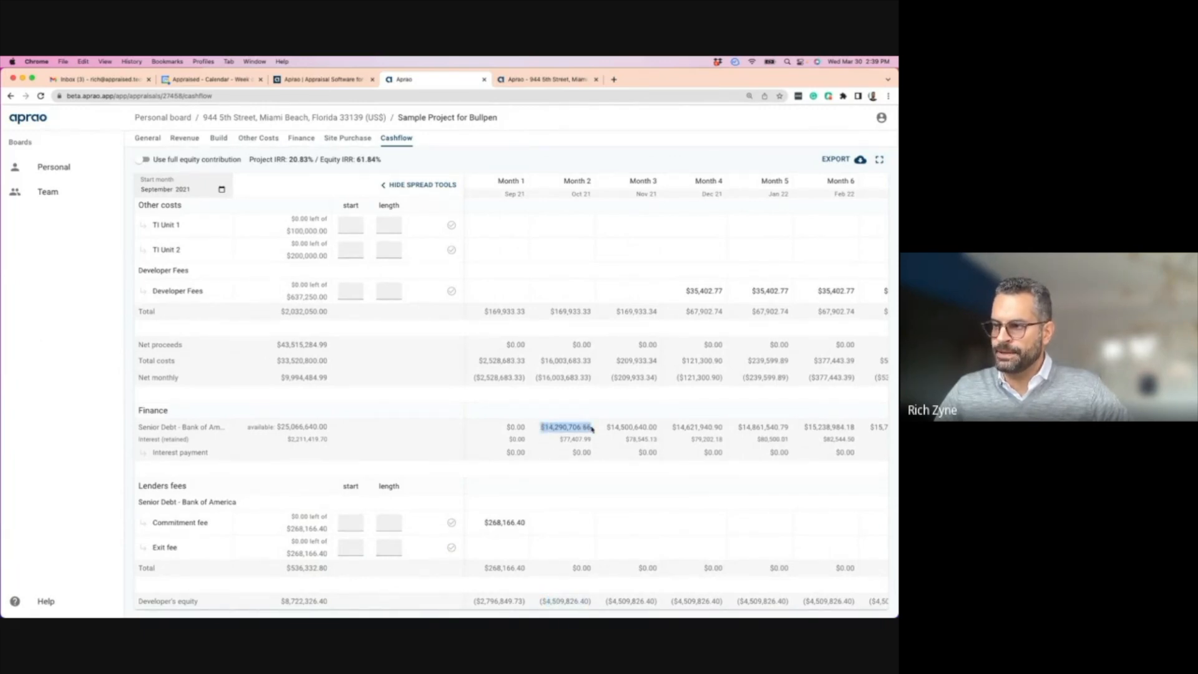
scroll(650, 489, "right", 5)
scroll(562, 428, "right", 3)
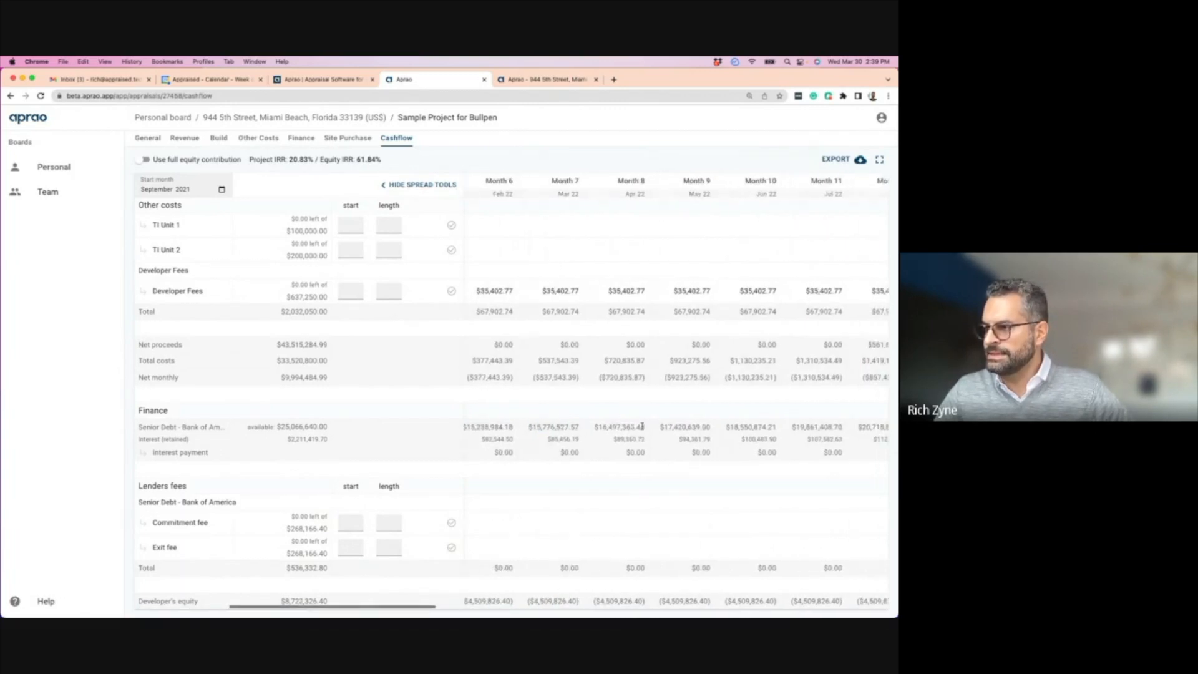
scroll(627, 431, "right", 3)
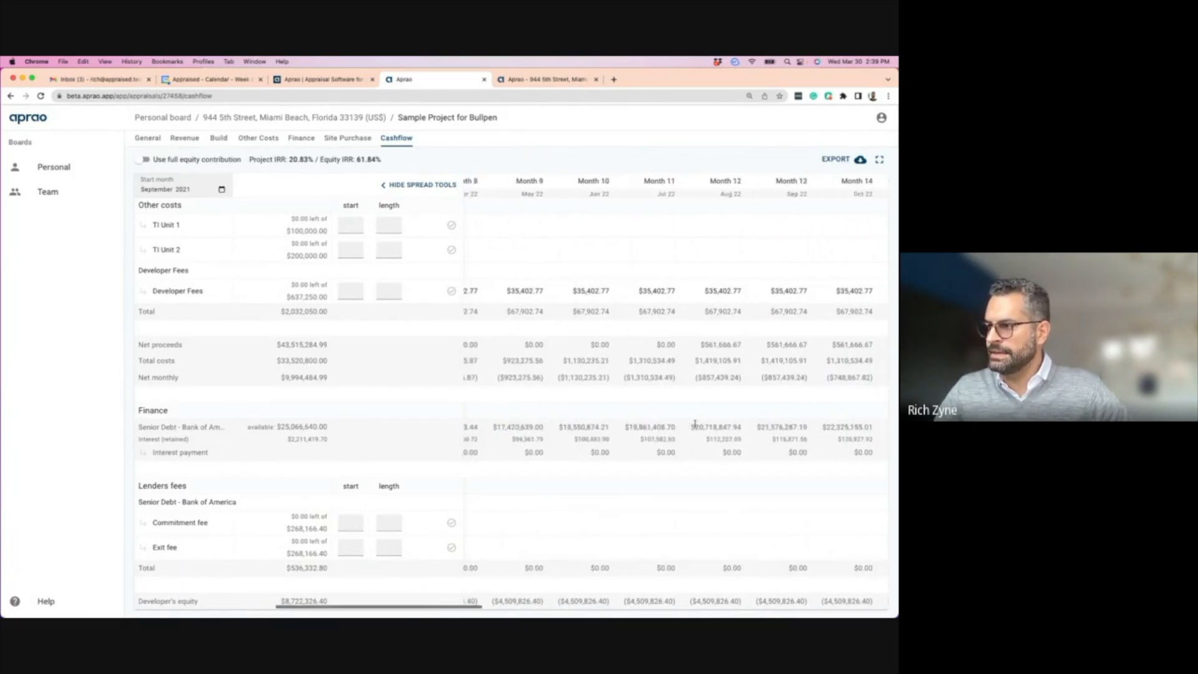
scroll(653, 426, "right", 5)
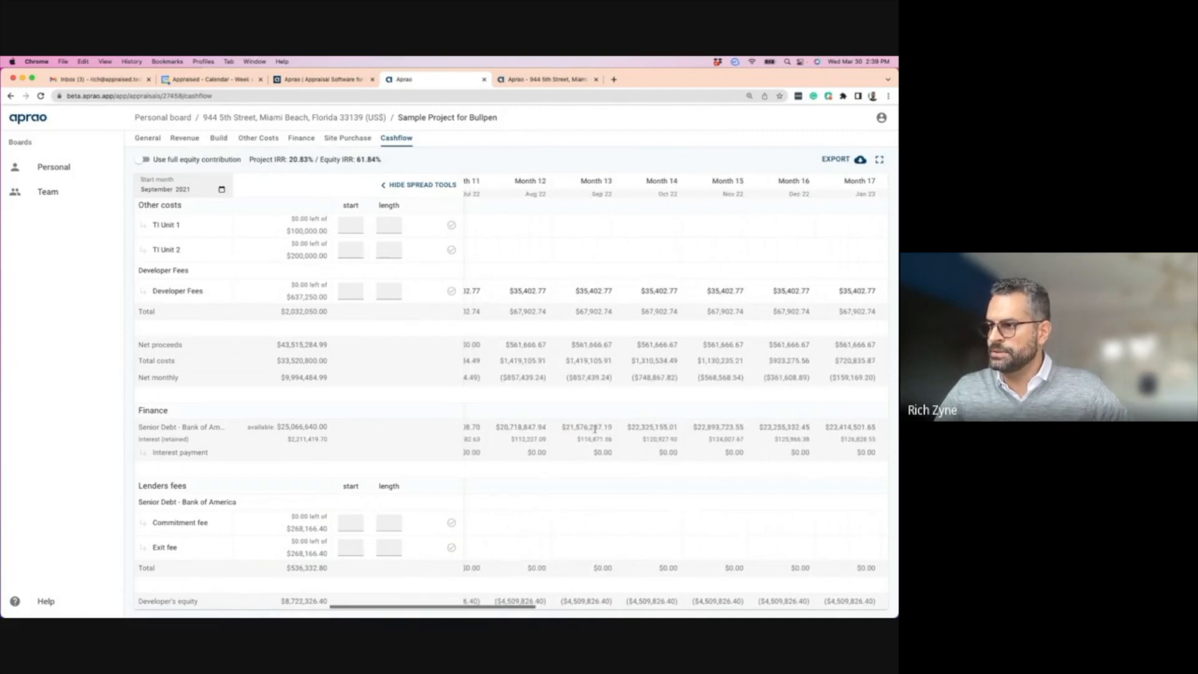
scroll(674, 429, "right", 6)
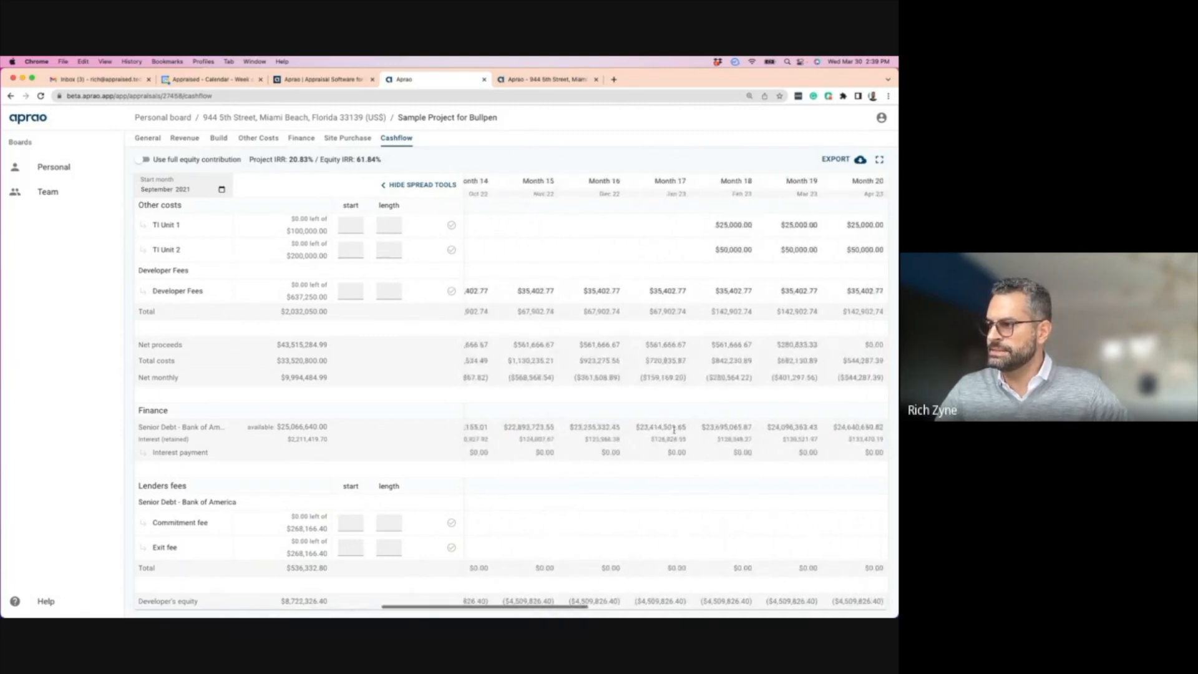
scroll(744, 426, "right", 3)
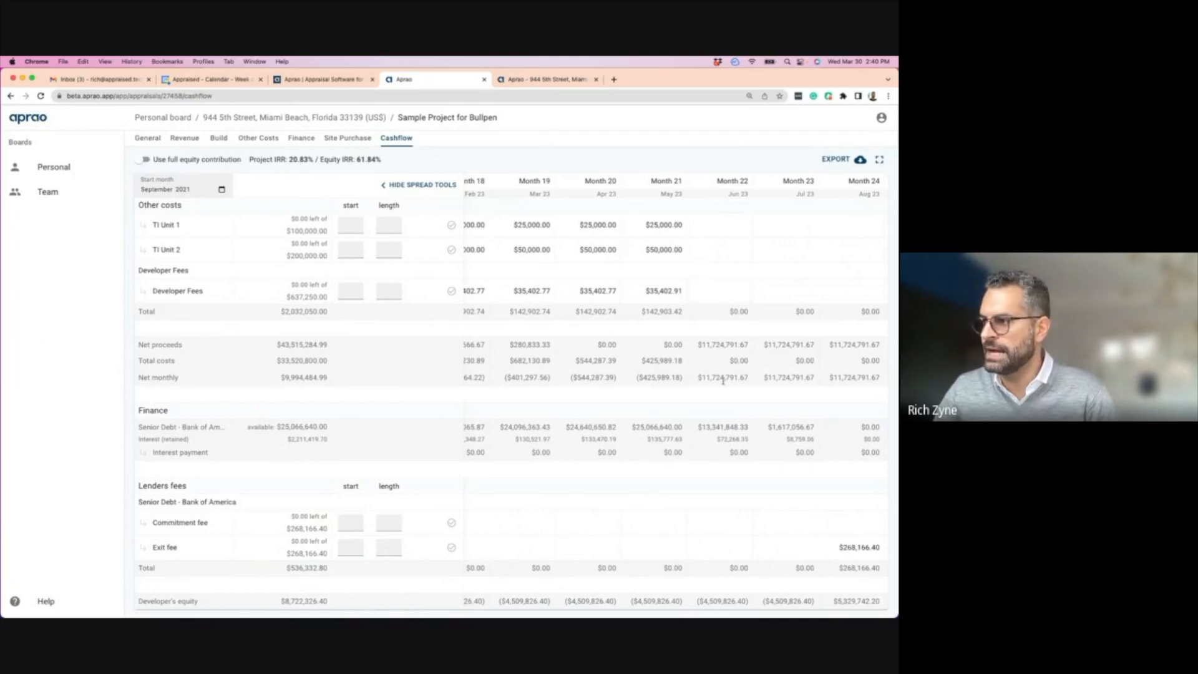
scroll(741, 436, "right", 4)
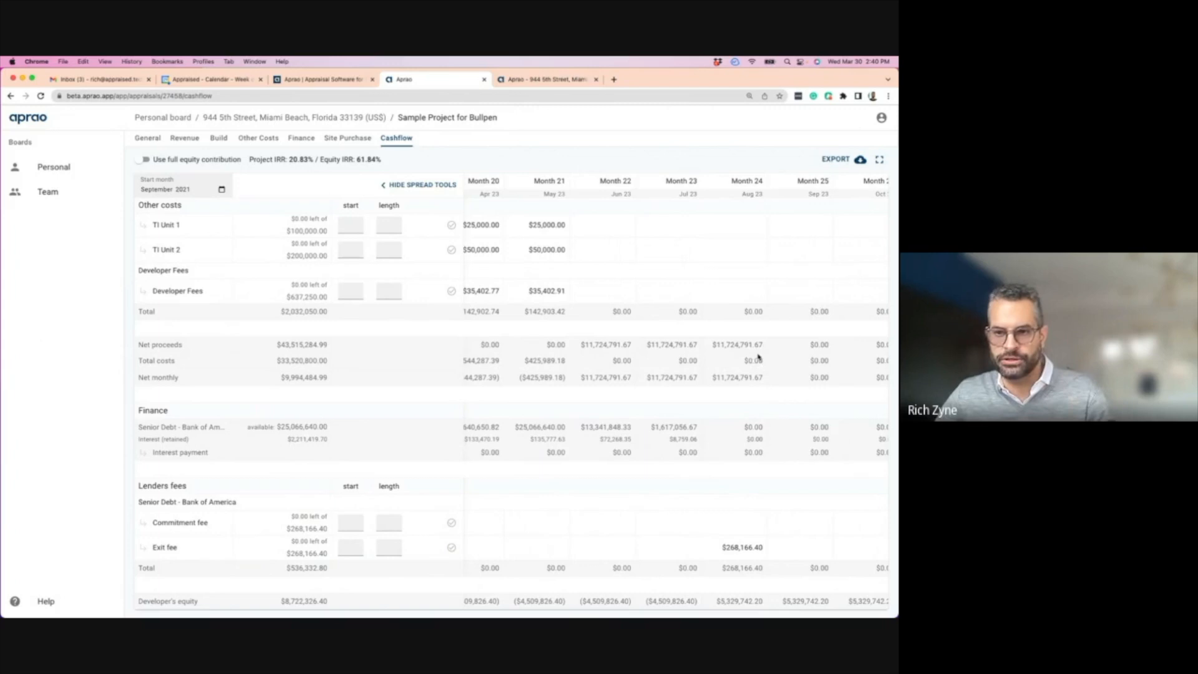
- Highlight the Month 24 developer's equity, review out to Month 36, and go to Site Purchase
left_click_drag(716, 600, 766, 602)
scroll(791, 575, "right", 6)
scroll(762, 583, "right", 2)
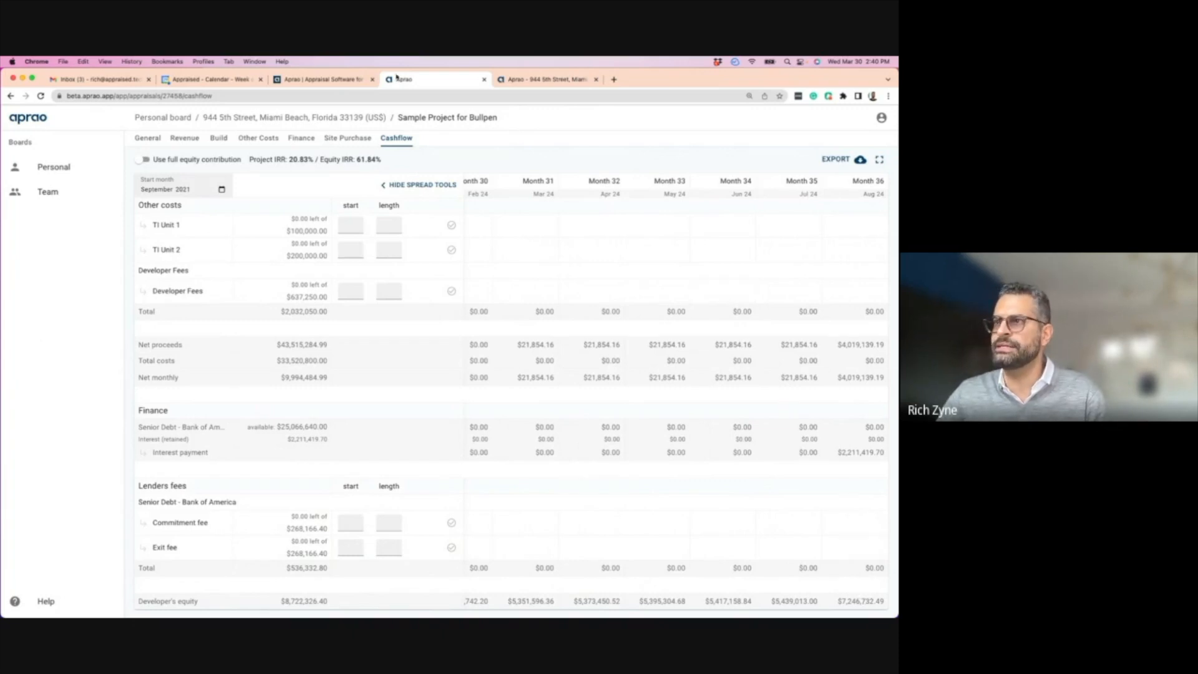
left_click(355, 138)
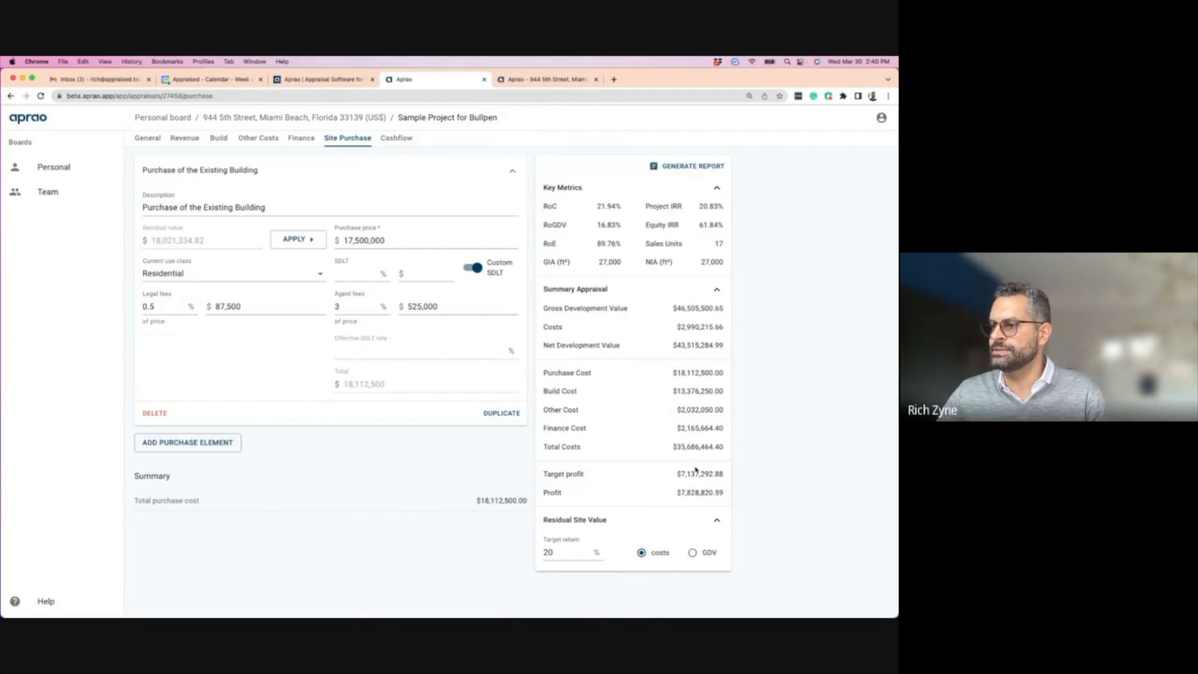
- Highlight the Site Purchase profit figure, then switch to the Finance page
left_click_drag(678, 493, 694, 492)
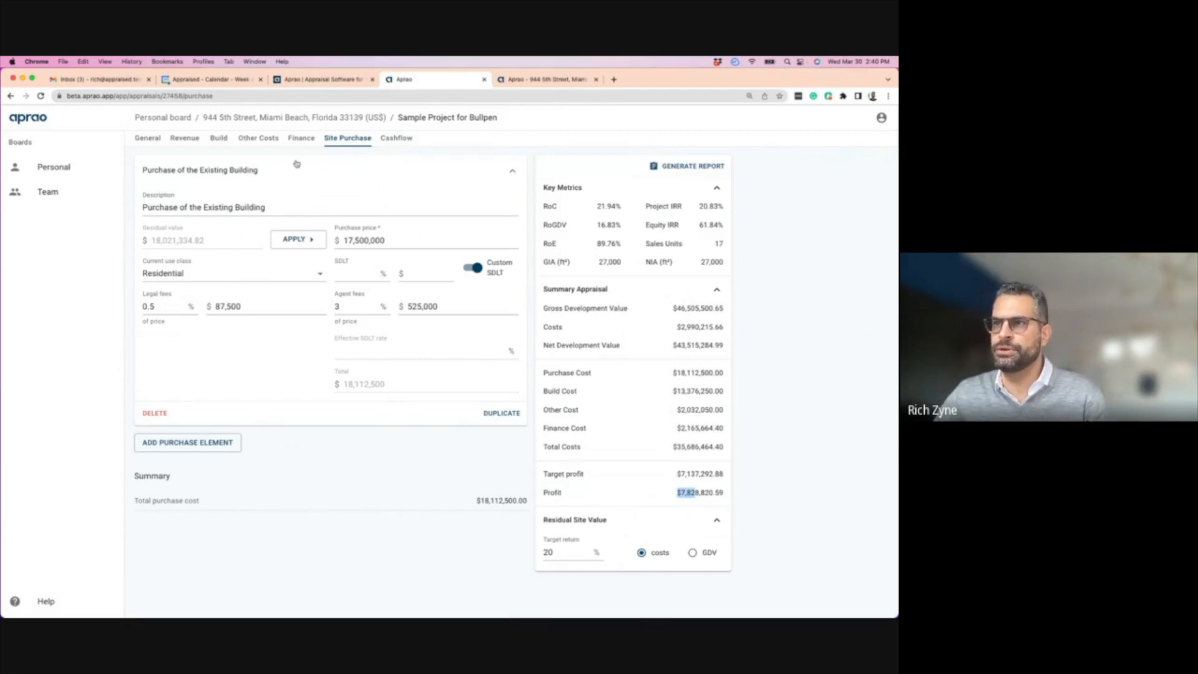
left_click(300, 139)
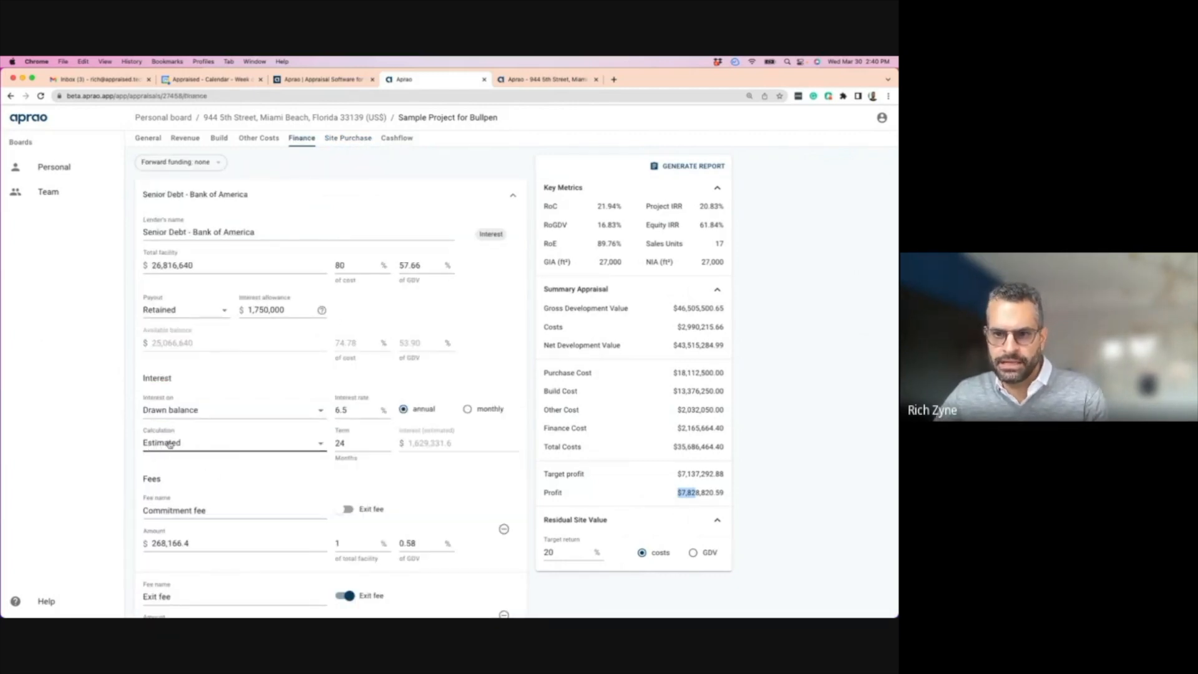
- Set the senior debt interest calculation to Cashflow
scroll(197, 446, "down", 1)
left_click(192, 444)
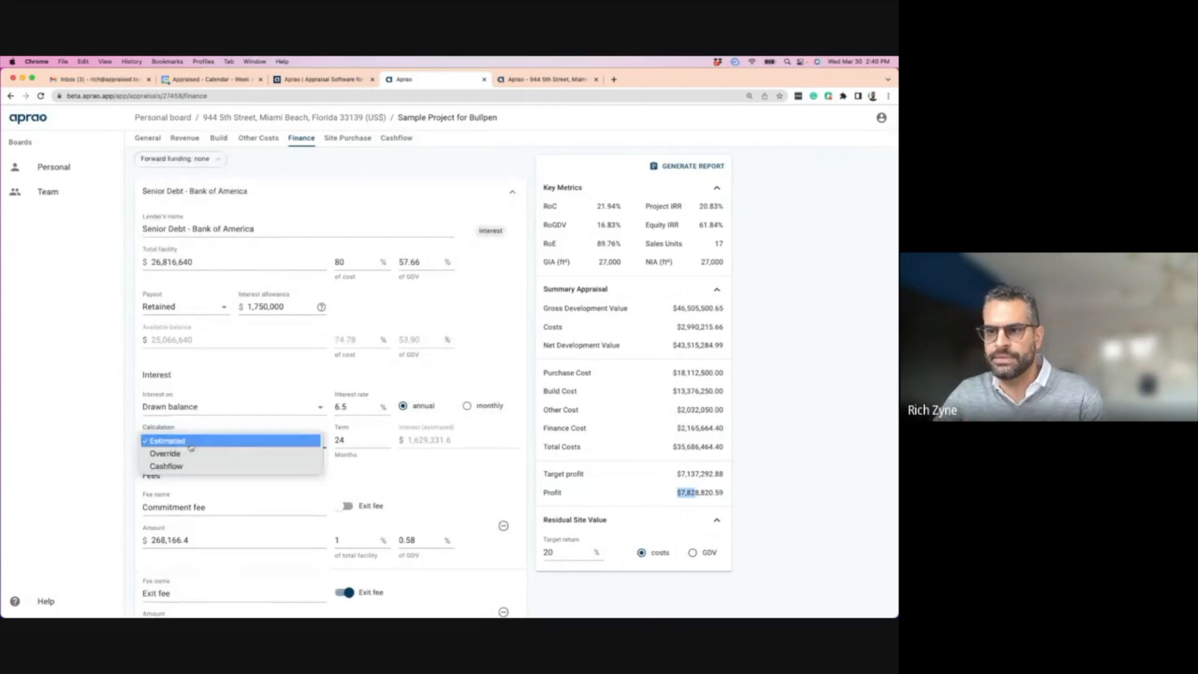
left_click(174, 467)
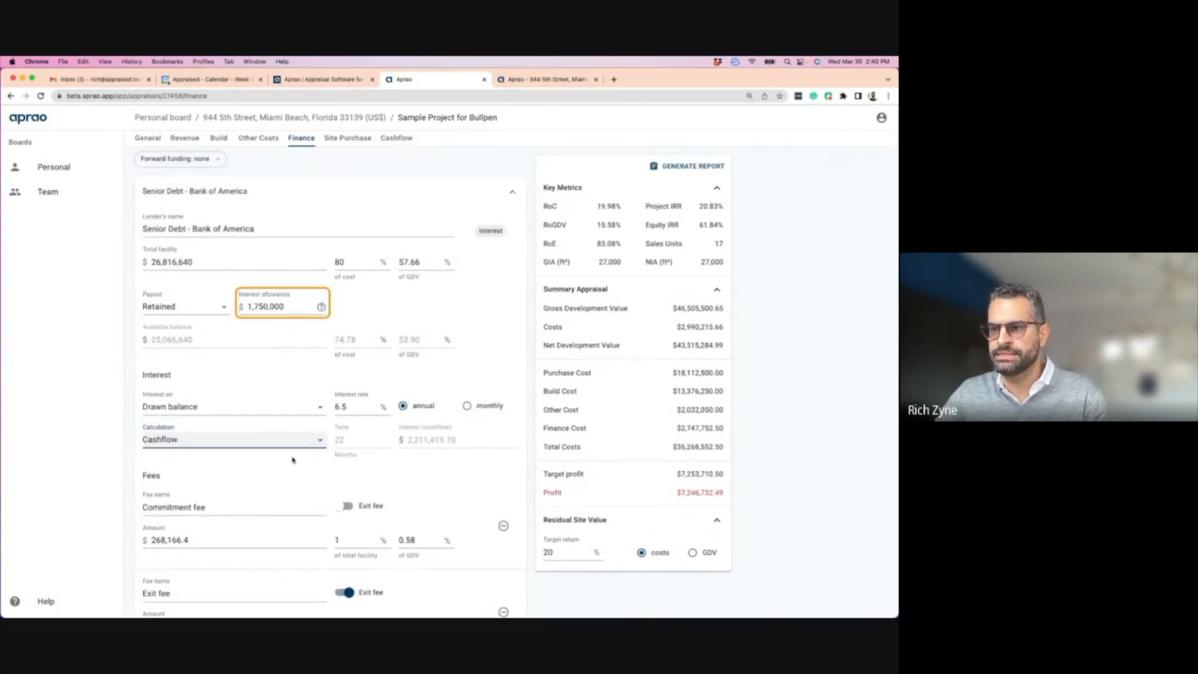
scroll(312, 458, "up", 1)
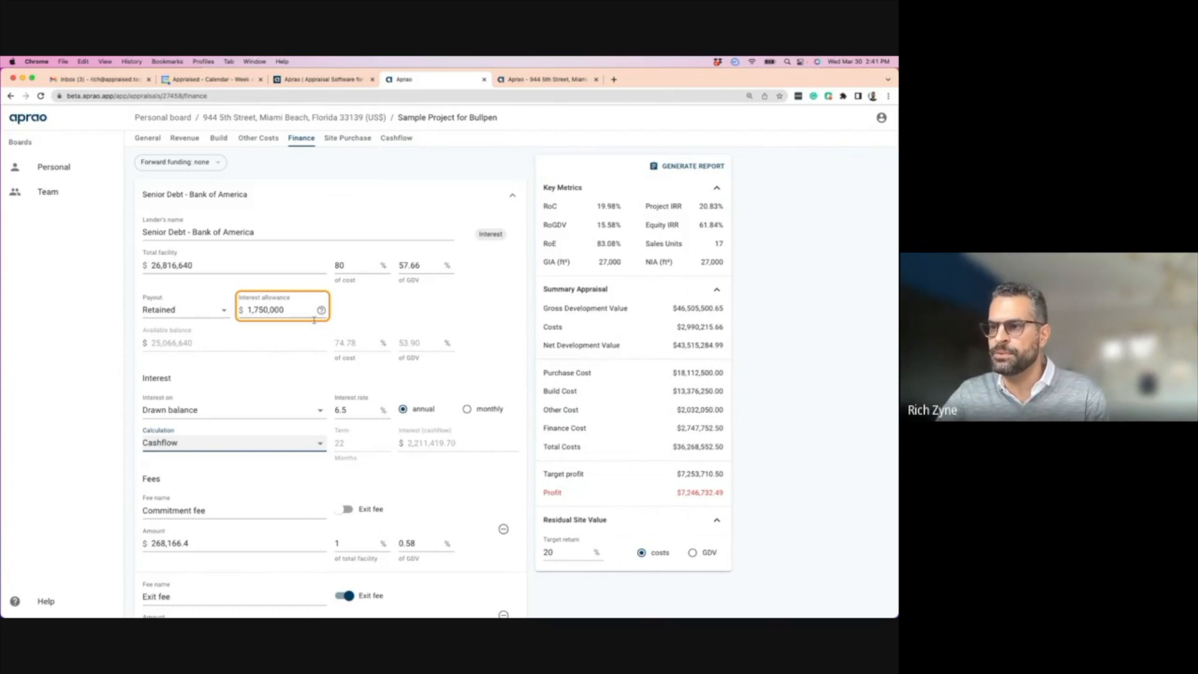
- Set the interest allowance to 2,250,000 and review the updated Summary
left_click(284, 309)
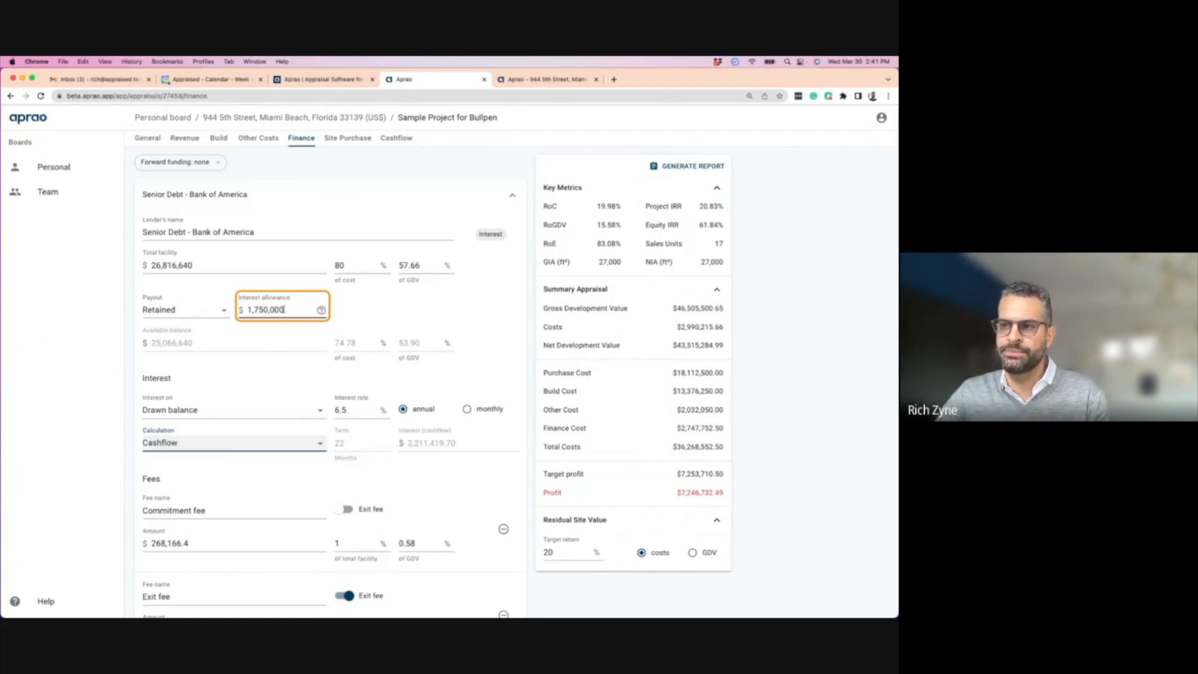
left_click_drag(288, 310, 233, 311)
type("2")
type("2,500,0")
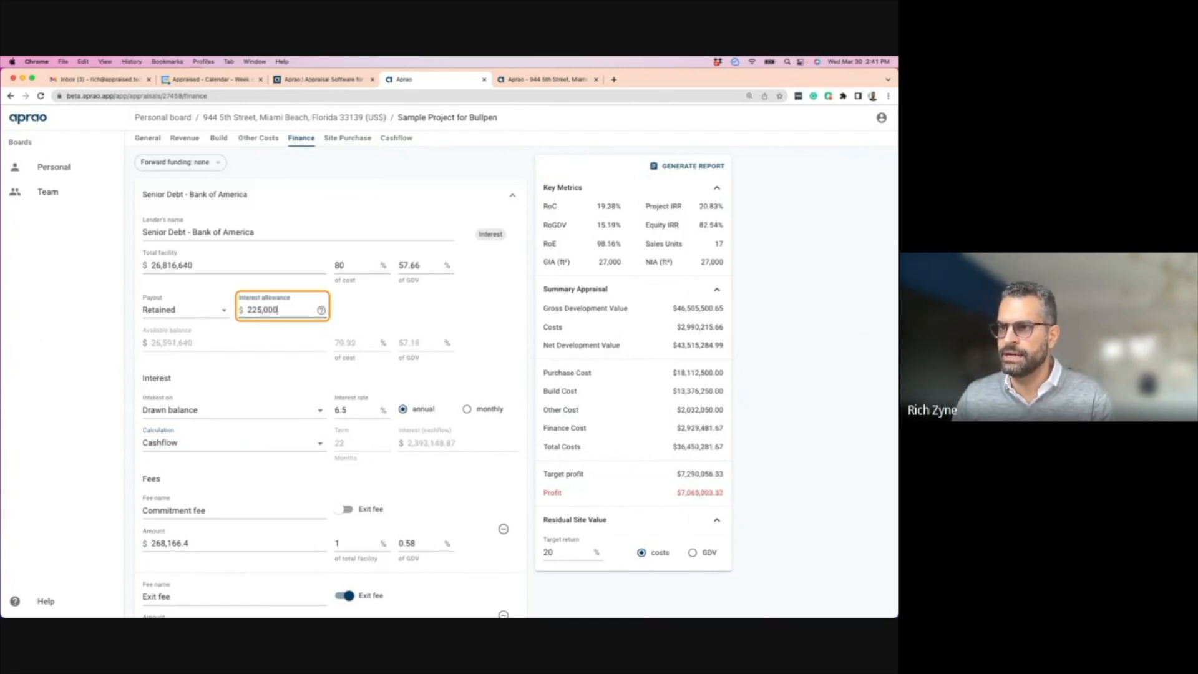
type("00")
key("BackSpace")
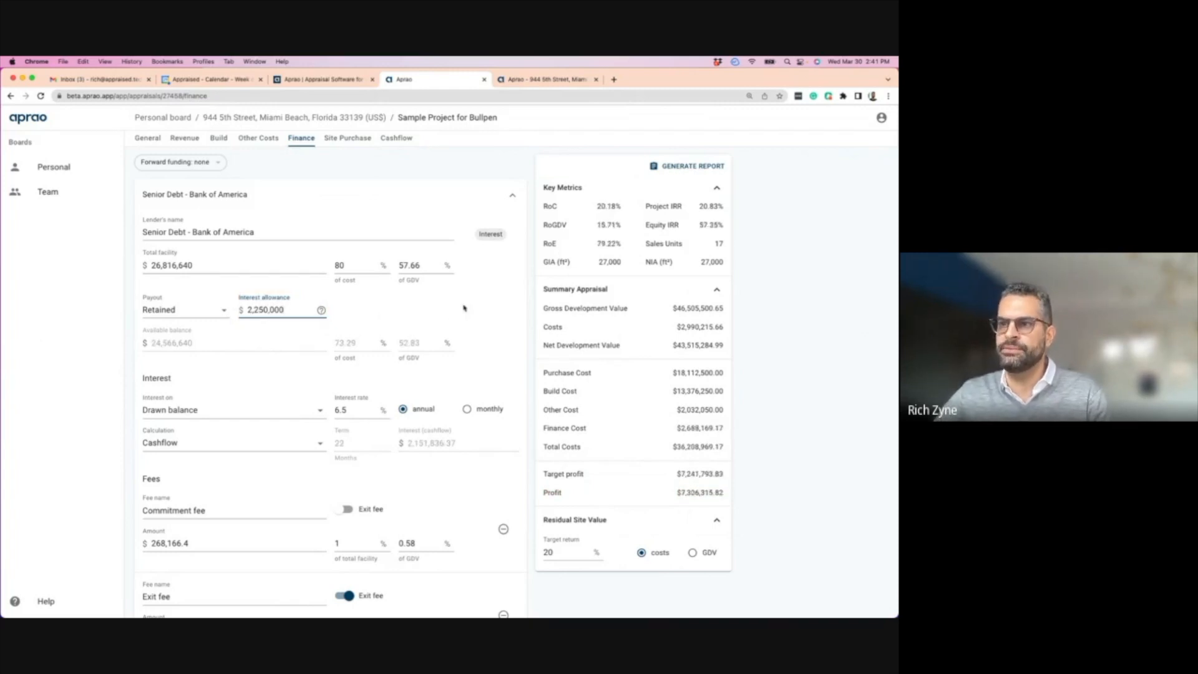
left_click(507, 331)
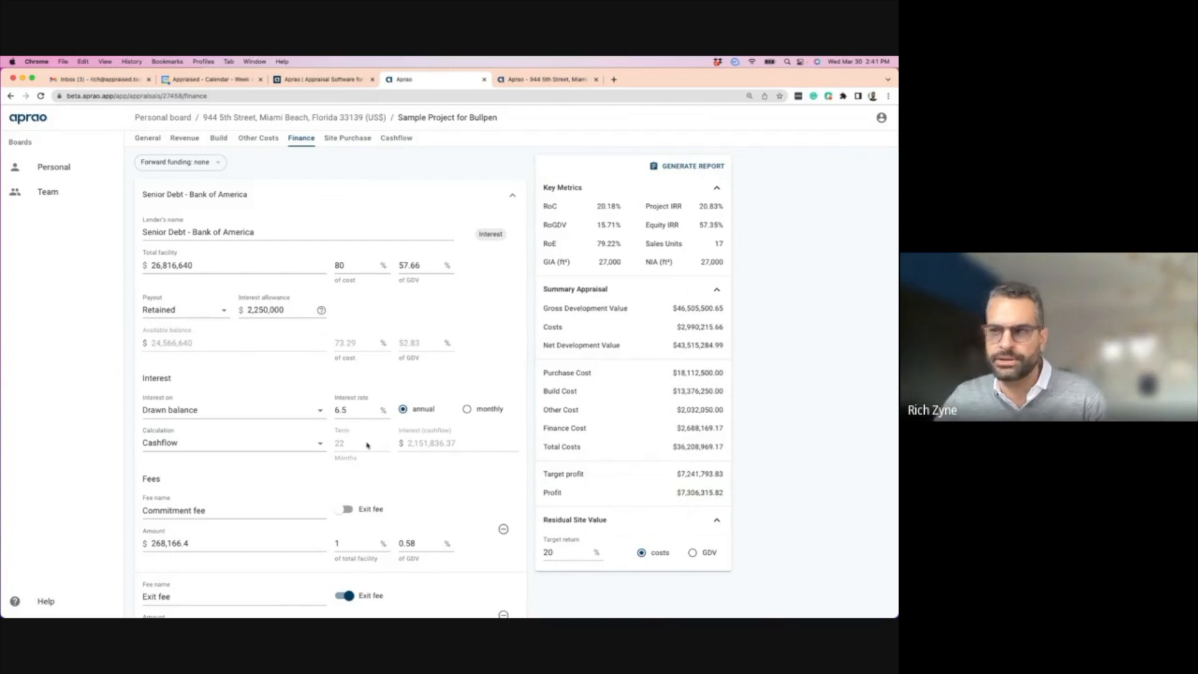
scroll(396, 468, "down", 6)
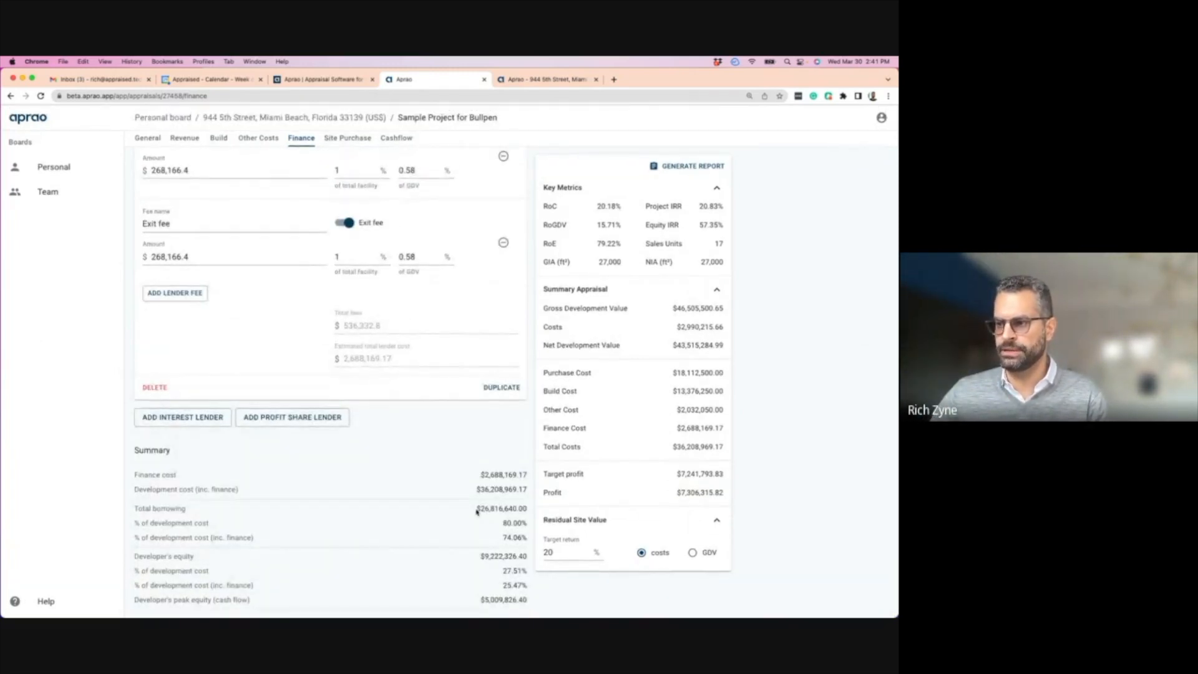
- Highlight the $26,816,640 total borrowing figure, then generate the appraisal report
left_click_drag(476, 508, 526, 509)
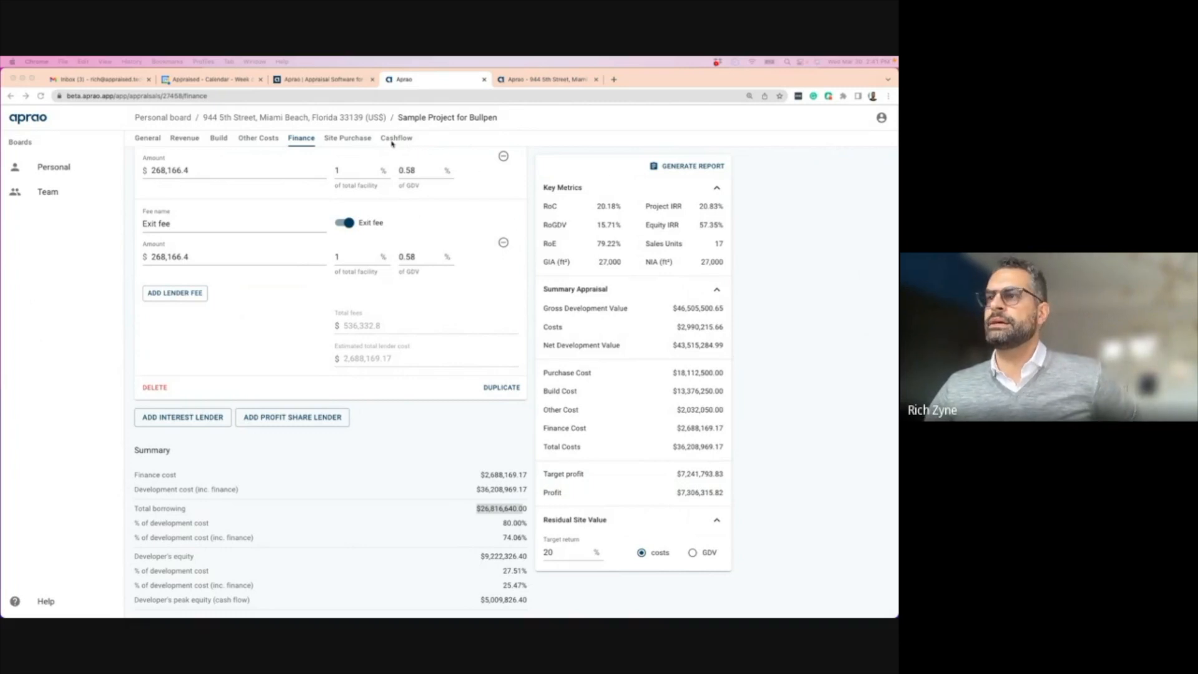
left_click(676, 166)
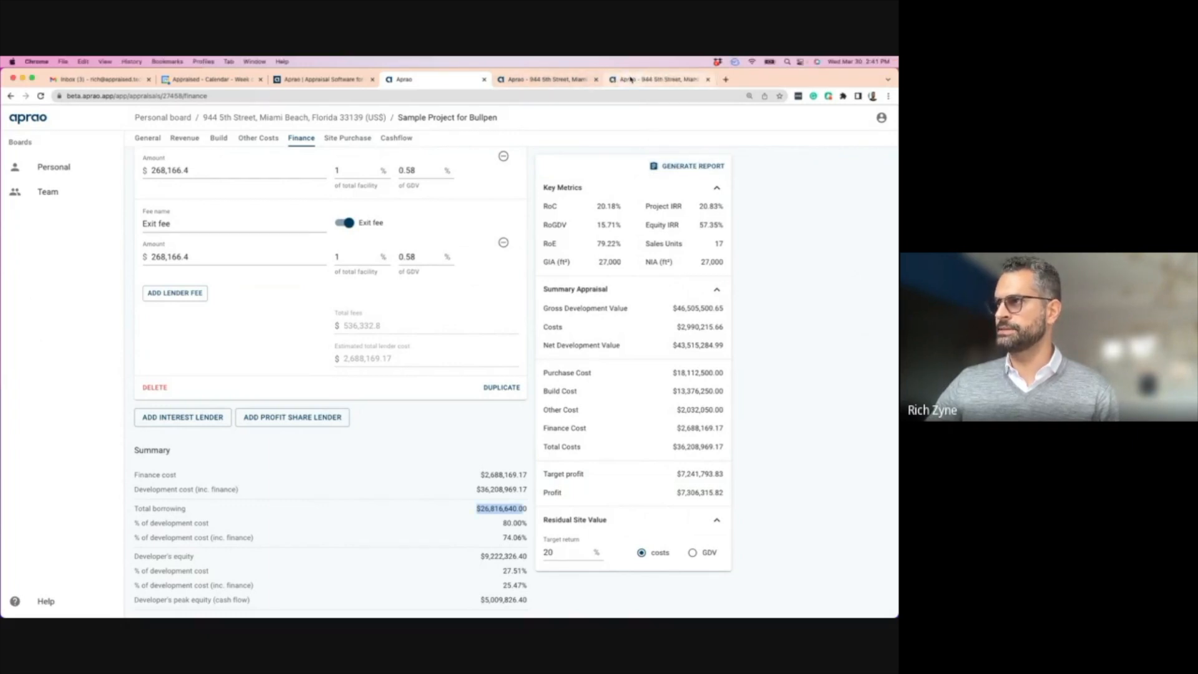
- Scroll through the generated report and back up to the top
scroll(374, 316, "down", 15)
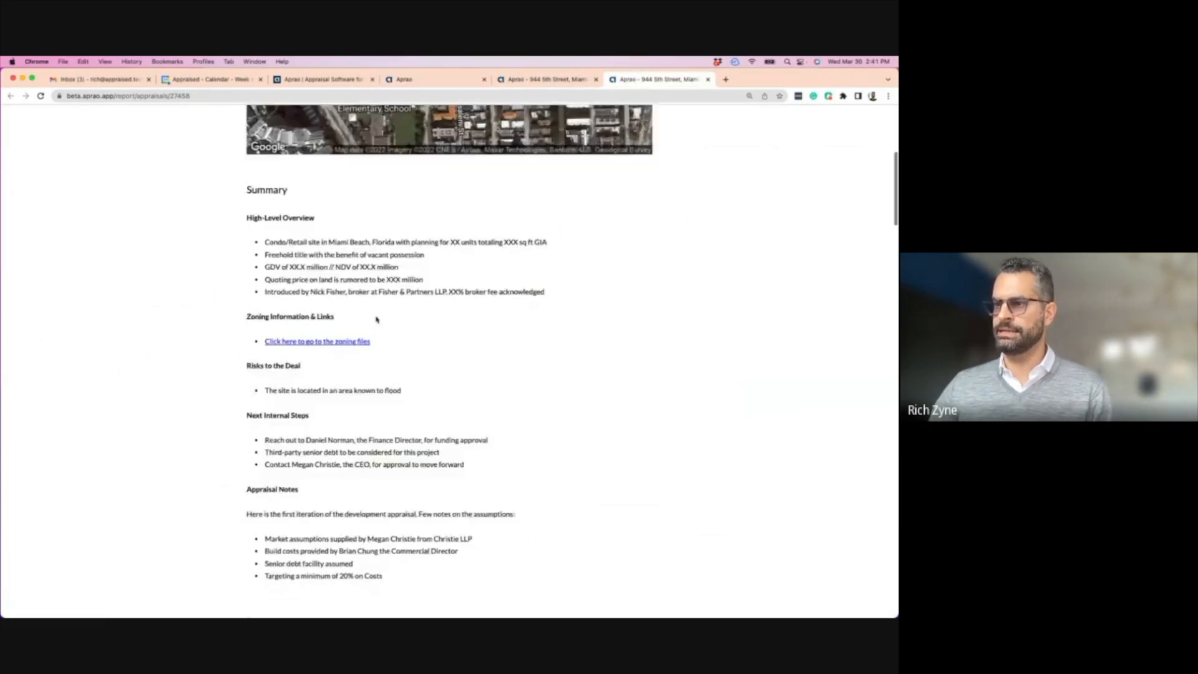
scroll(412, 448, "down", 10)
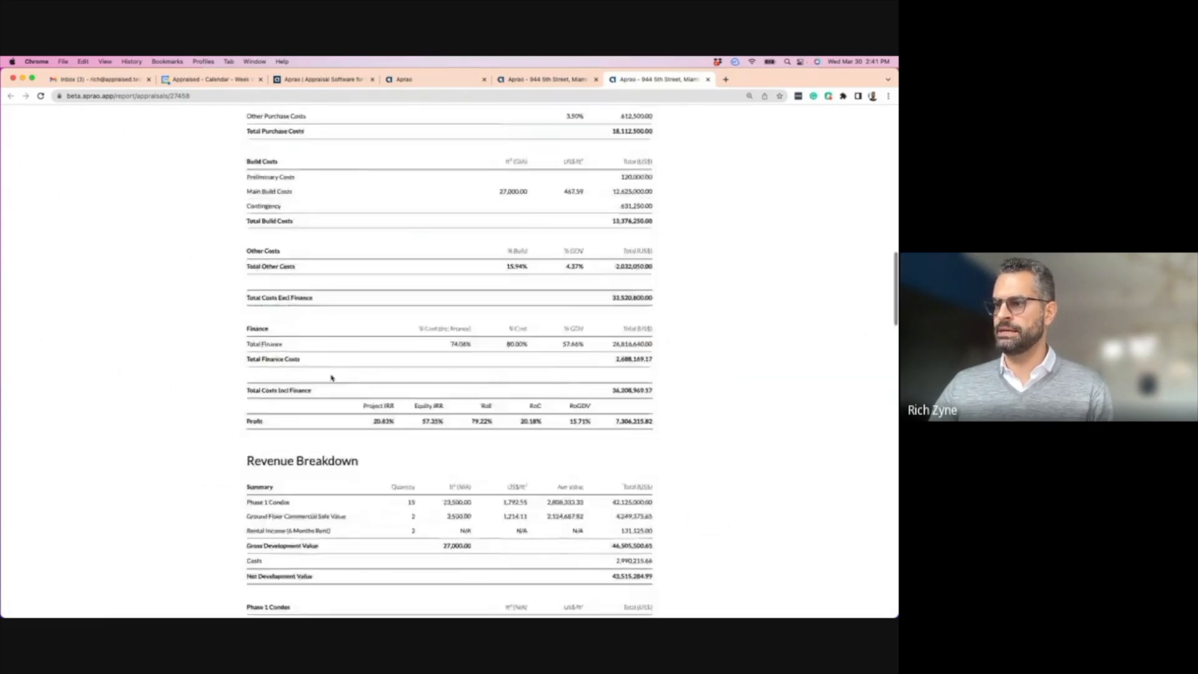
scroll(373, 426, "down", 5)
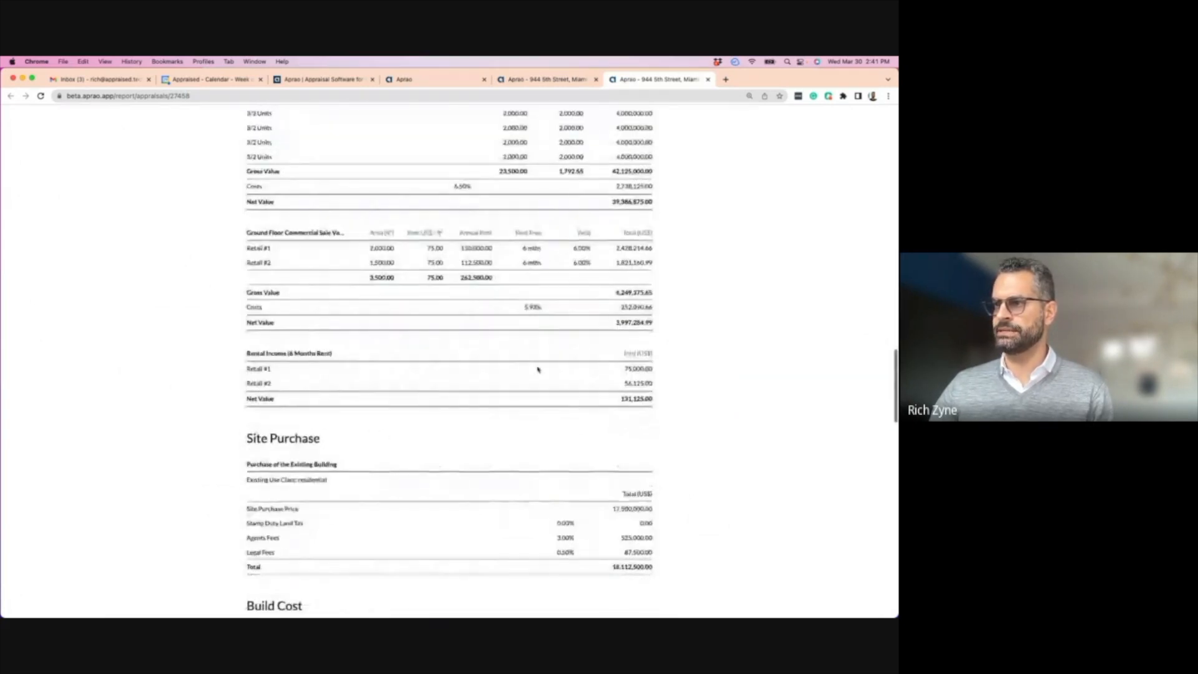
scroll(374, 402, "down", 5)
scroll(371, 403, "down", 5)
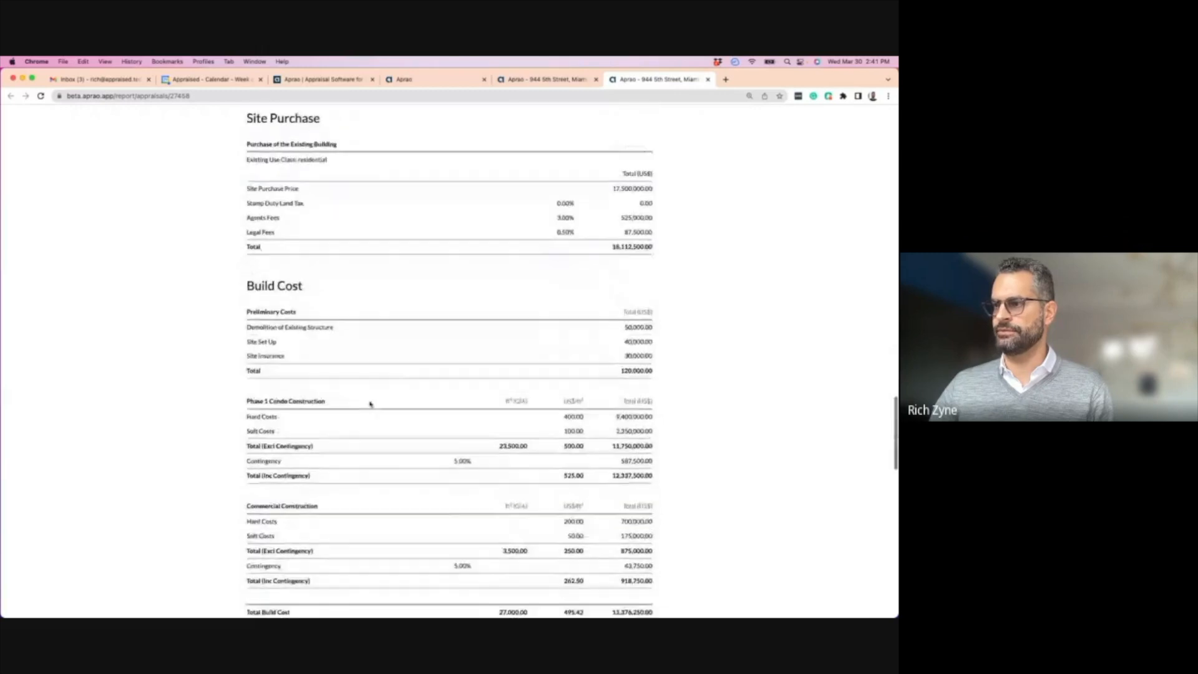
scroll(484, 412, "down", 8)
scroll(485, 413, "down", 5)
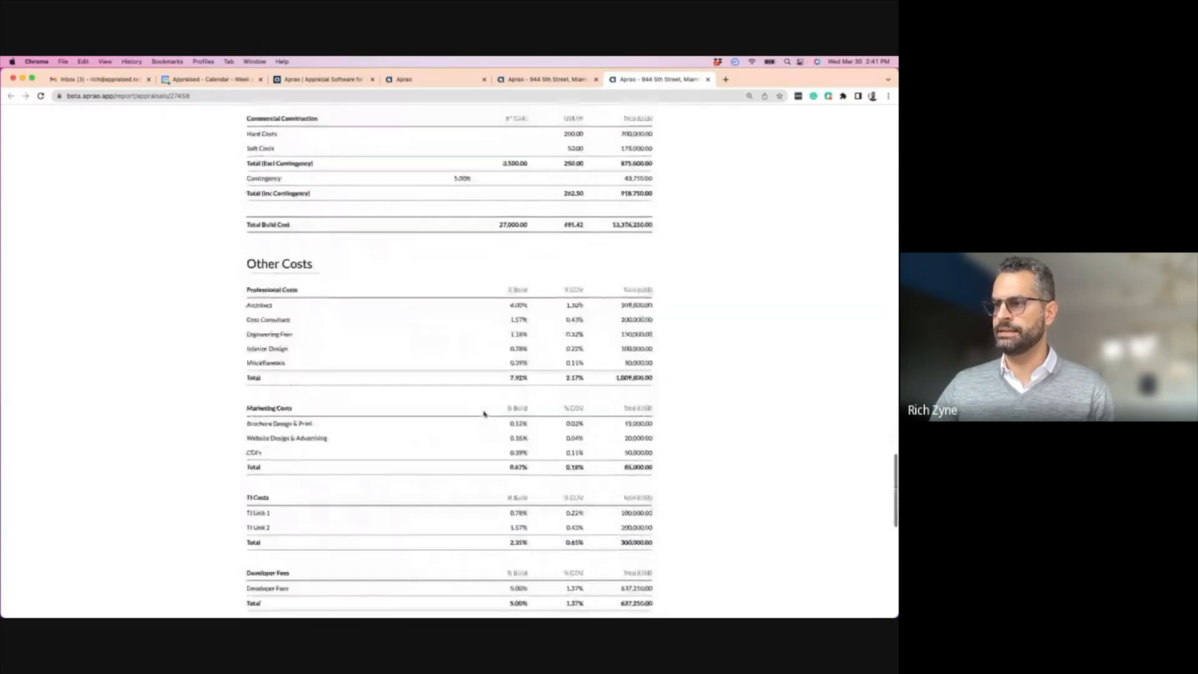
scroll(524, 399, "down", 15)
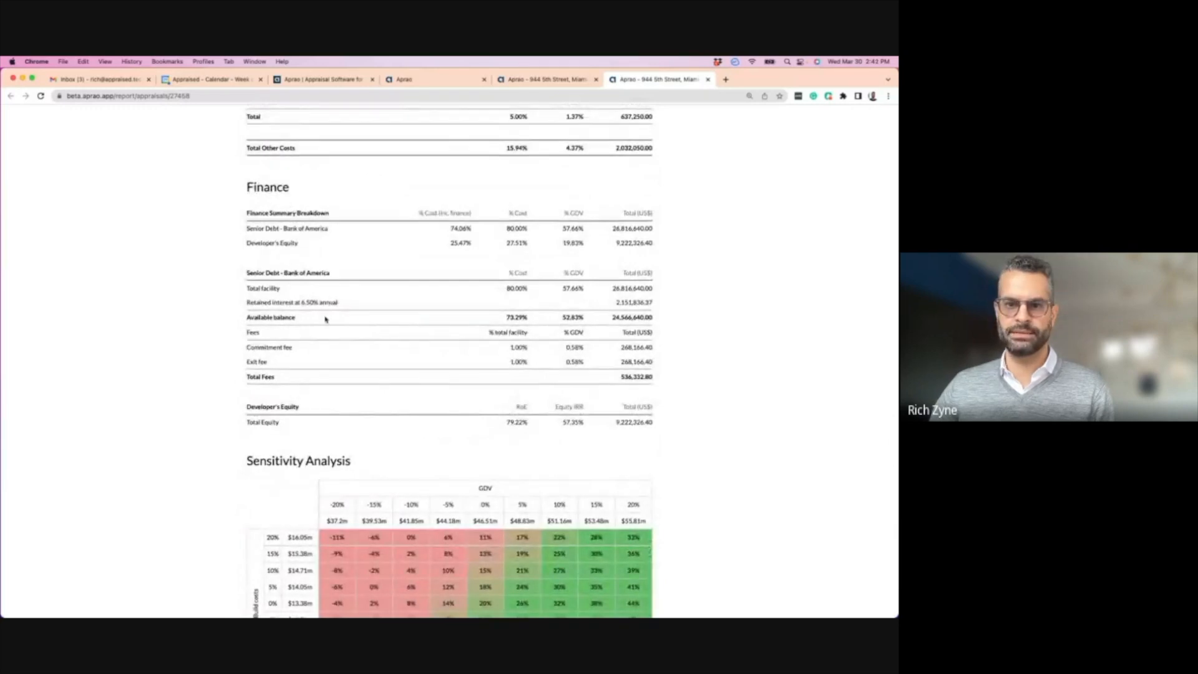
scroll(380, 325, "up", 1)
scroll(380, 329, "up", 20)
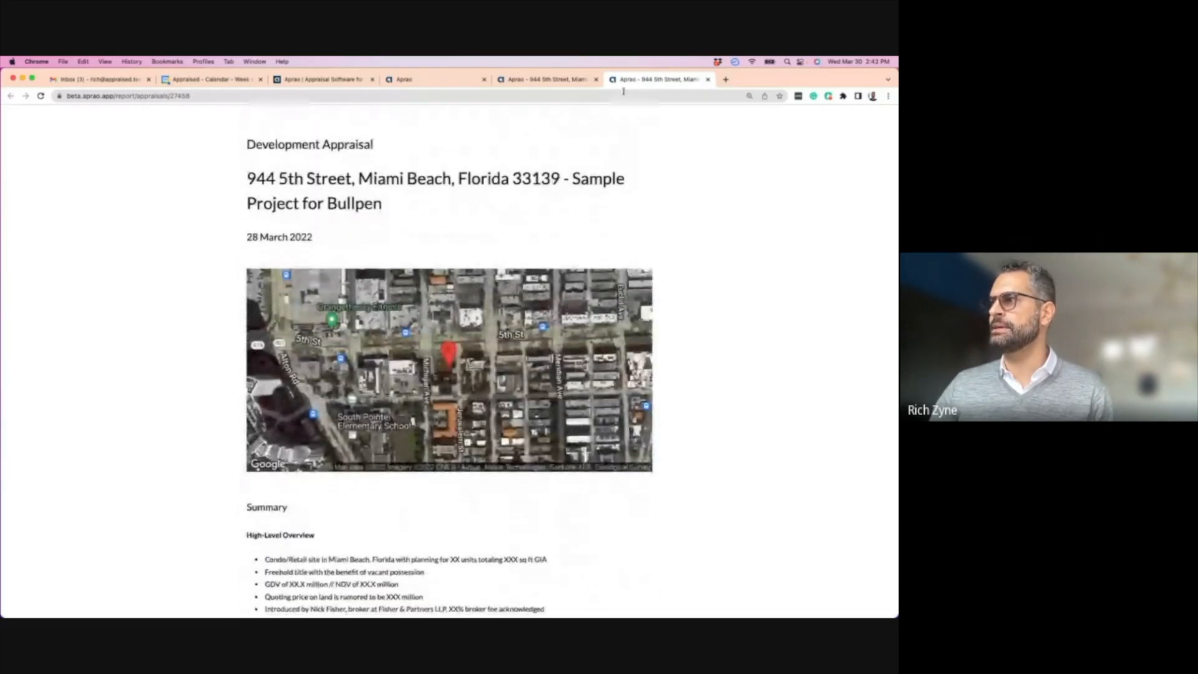
- Close both report tabs and return to the appraisal's General page
left_click(707, 79)
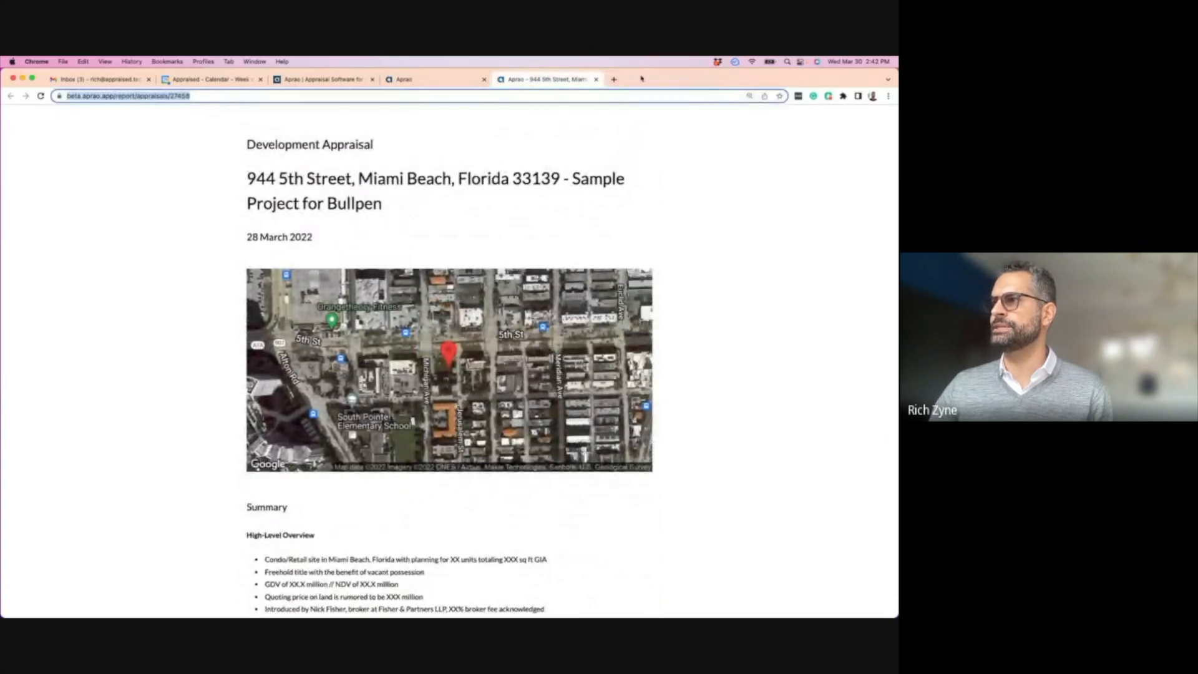
left_click(595, 79)
left_click(148, 138)
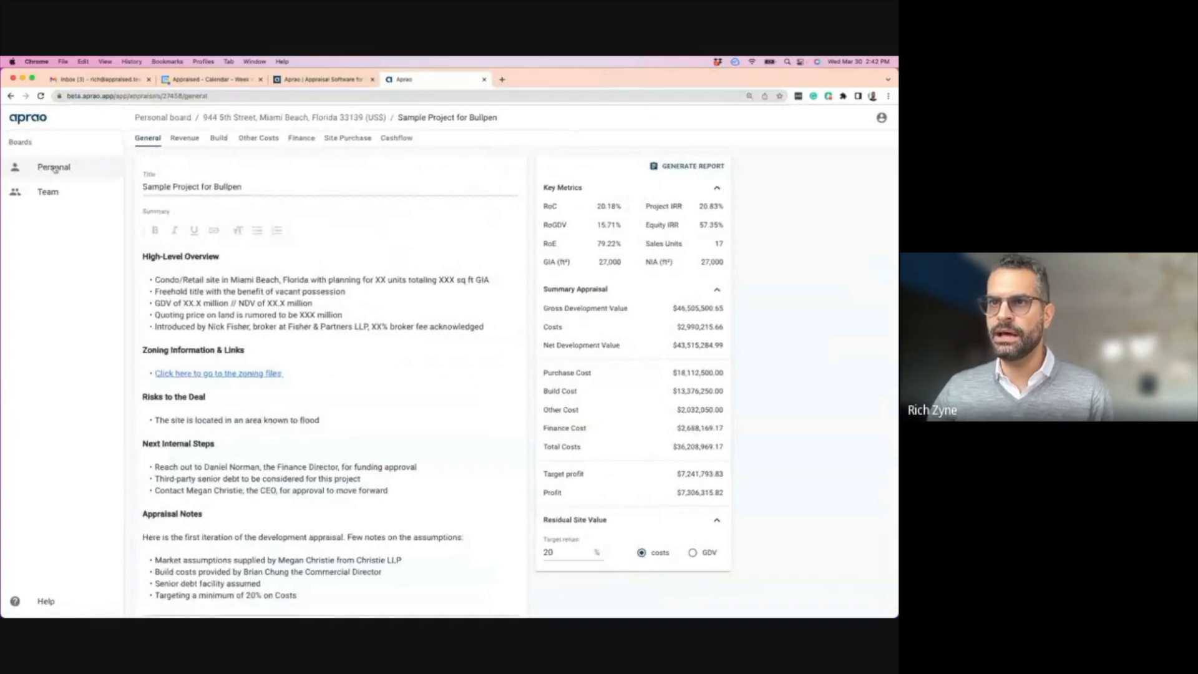
left_click(55, 168)
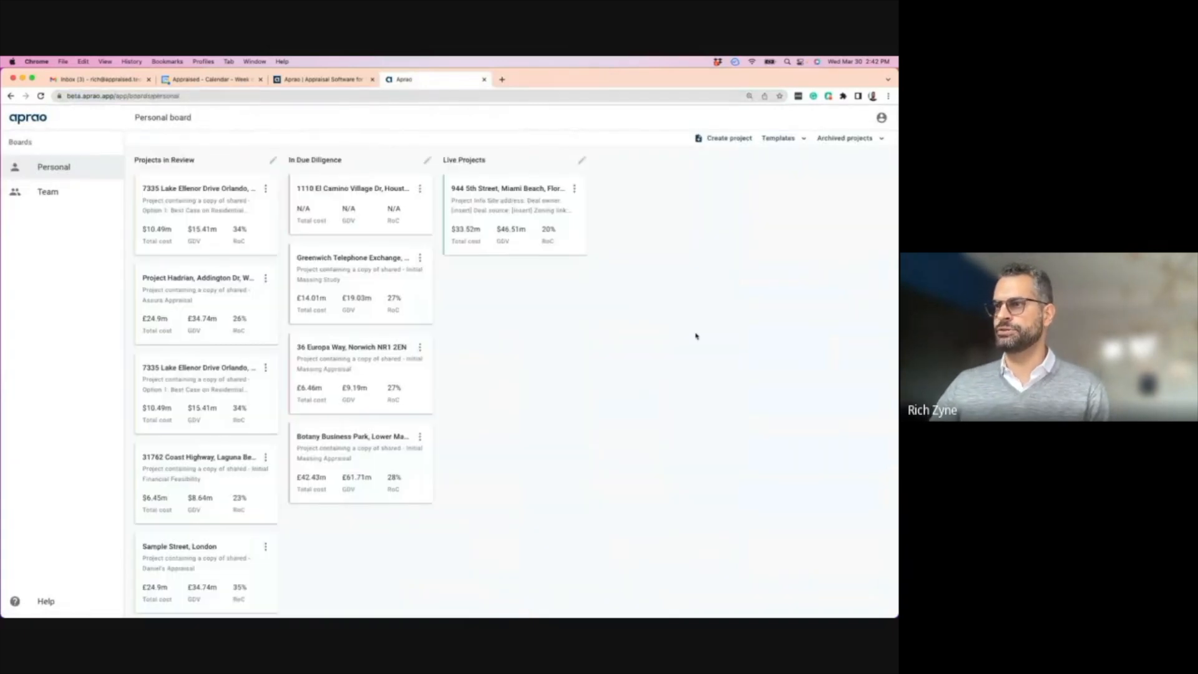
left_click(549, 202)
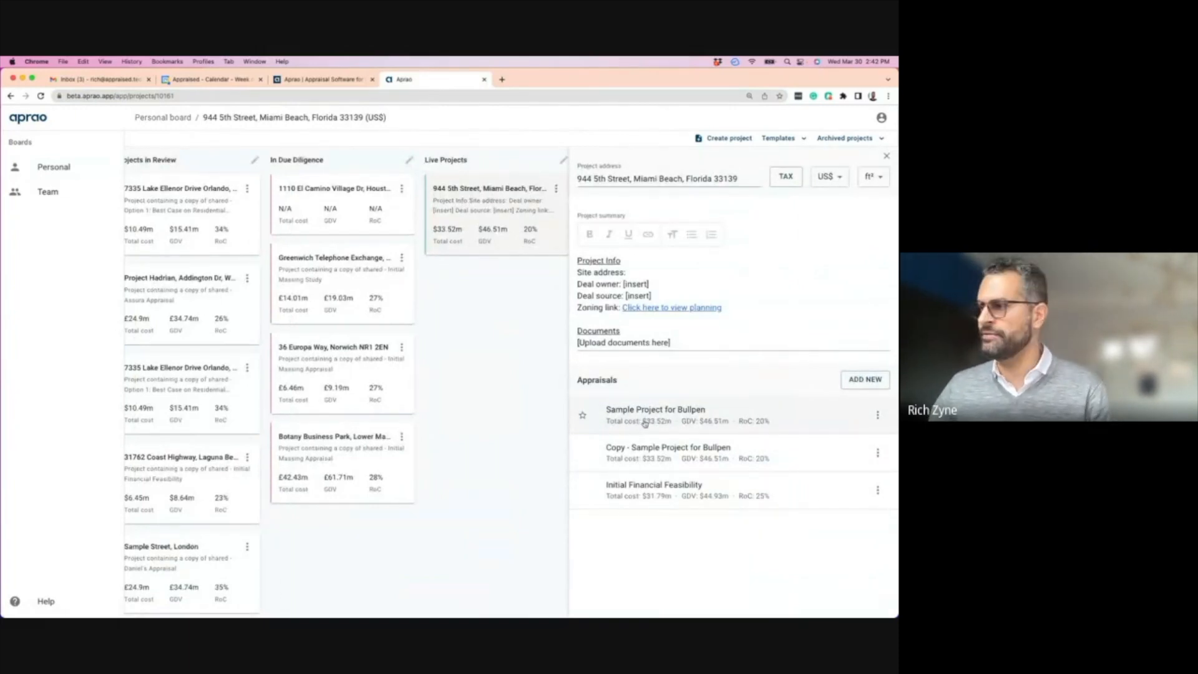
left_click(877, 416)
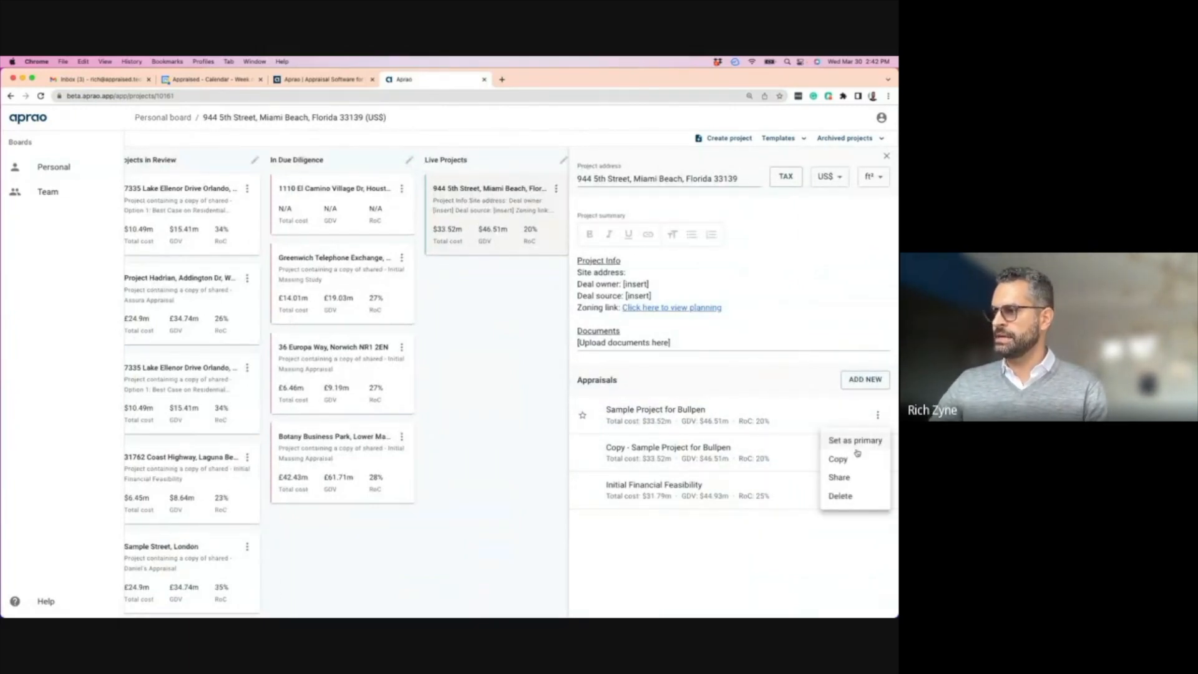
left_click(839, 478)
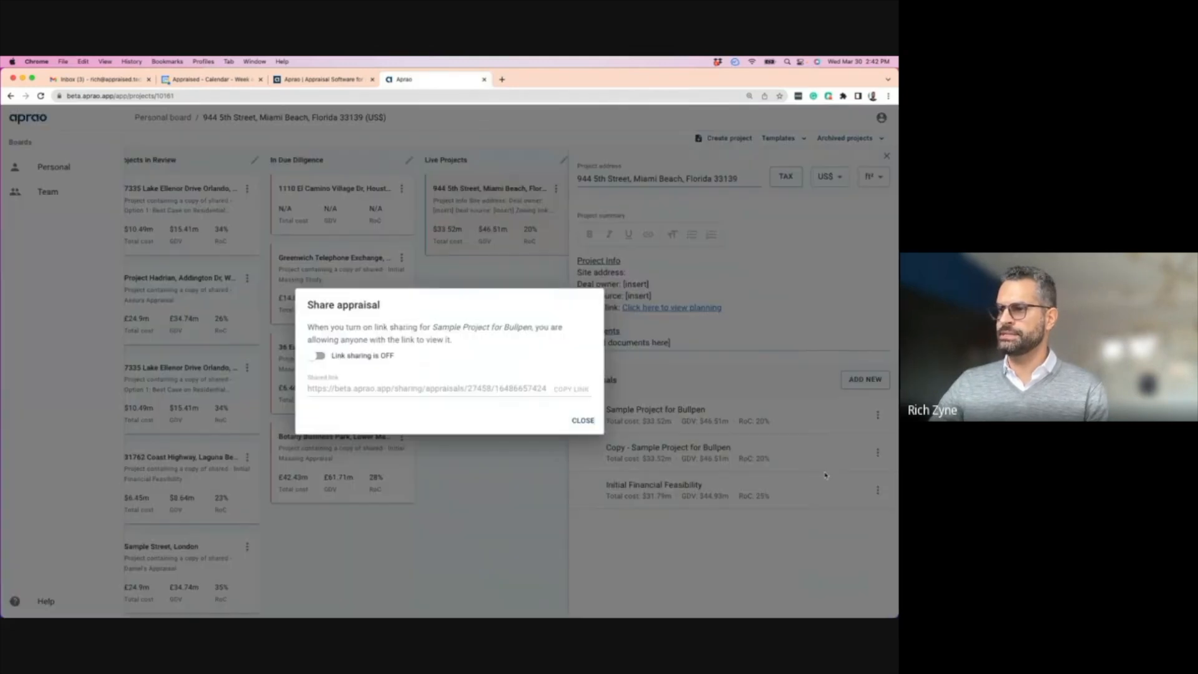
- Turn on link sharing, copy the shared link, and start a new browser tab
left_click(319, 355)
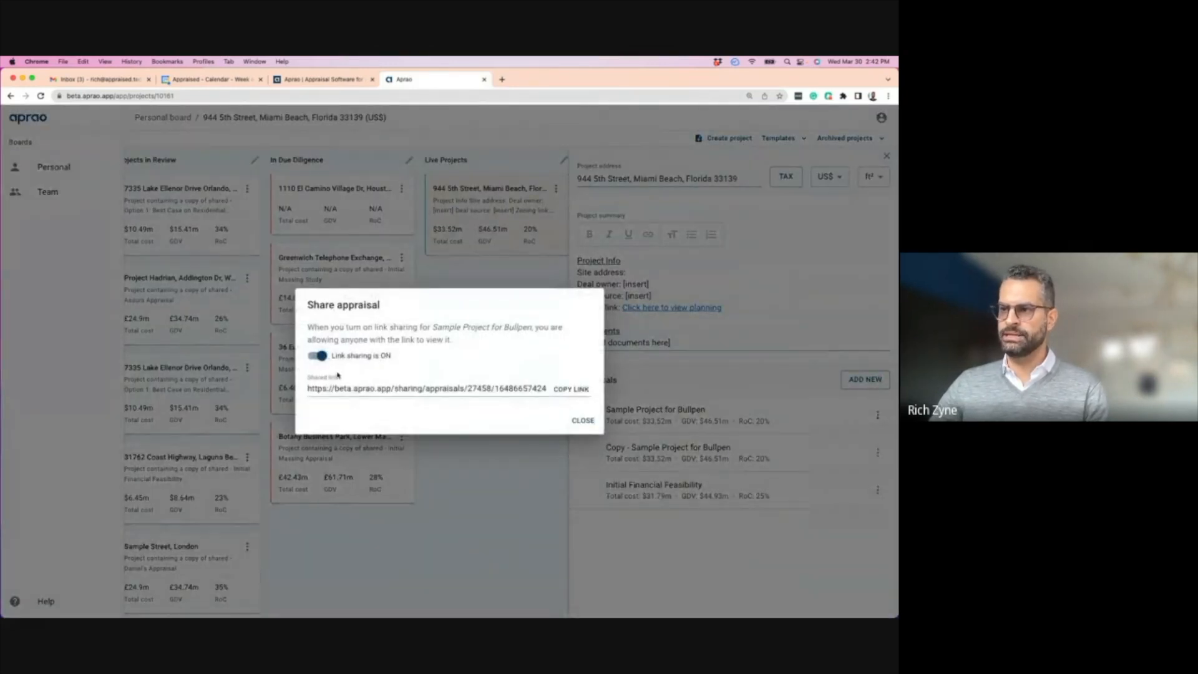
left_click(571, 389)
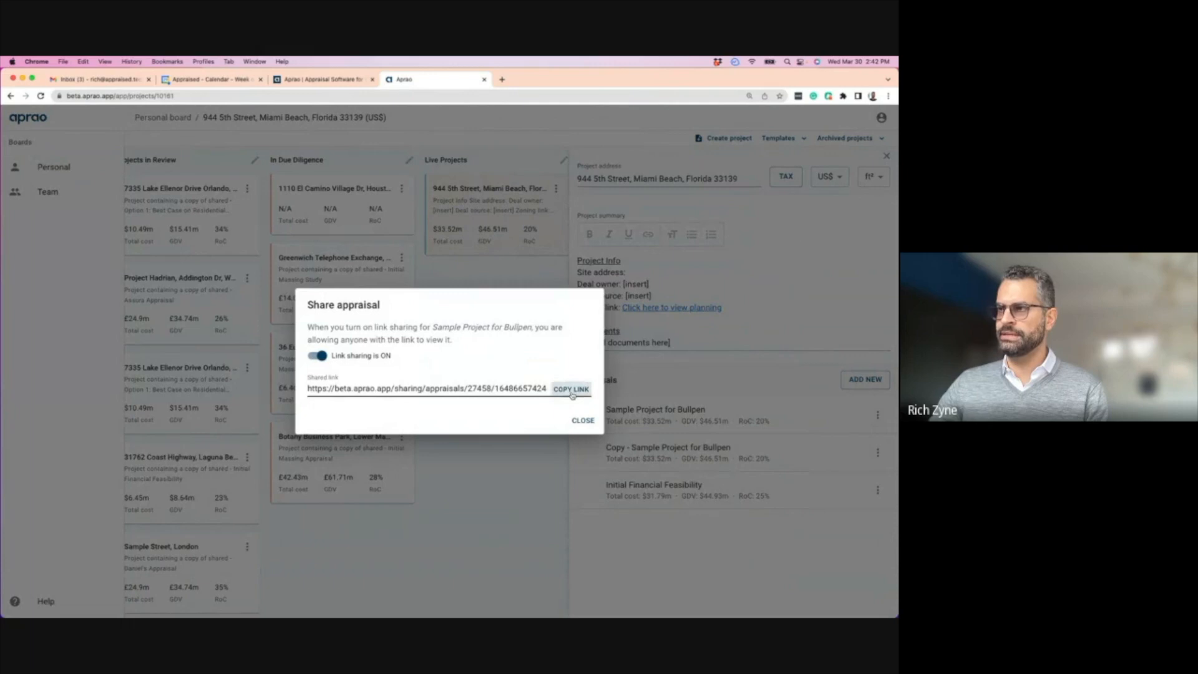
left_click(502, 79)
left_click(479, 96)
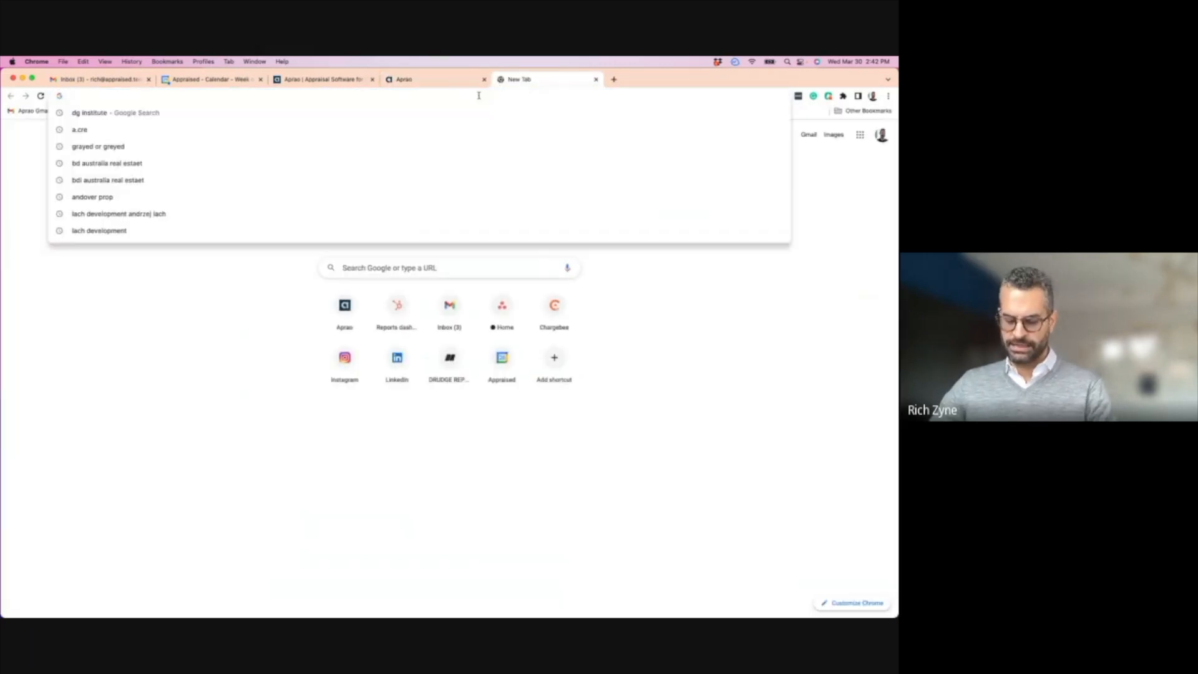
- Paste the shared link into the new tab, load it, and scroll the shared report
key("super+v")
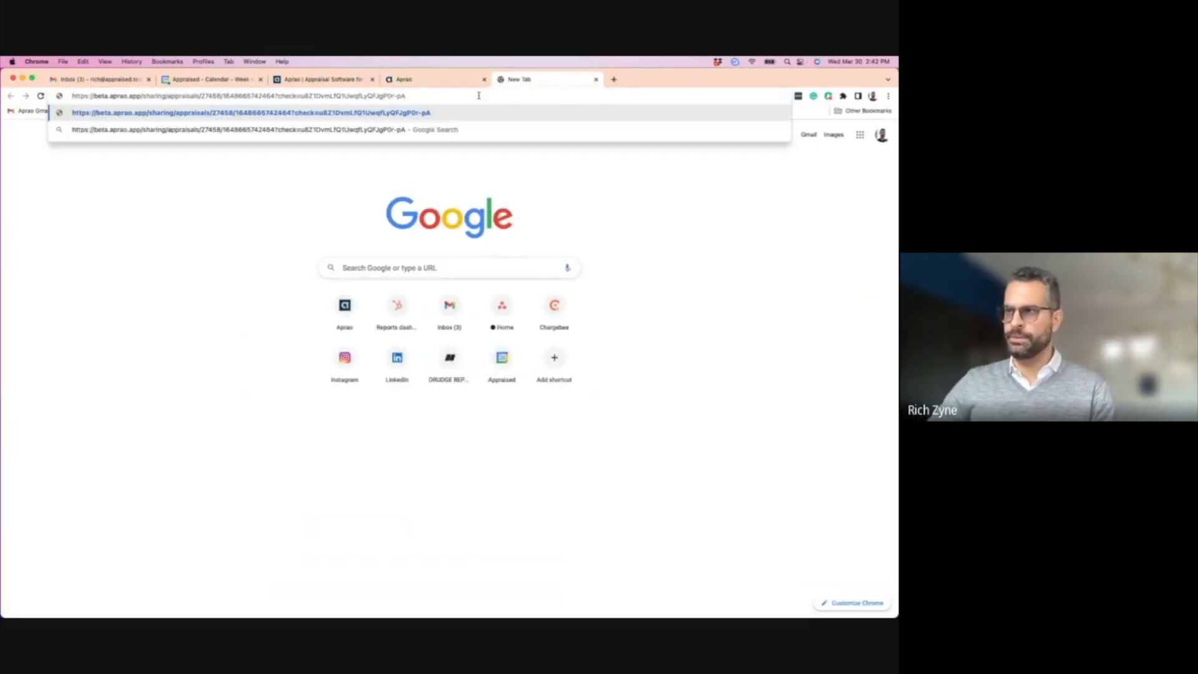
key("Return")
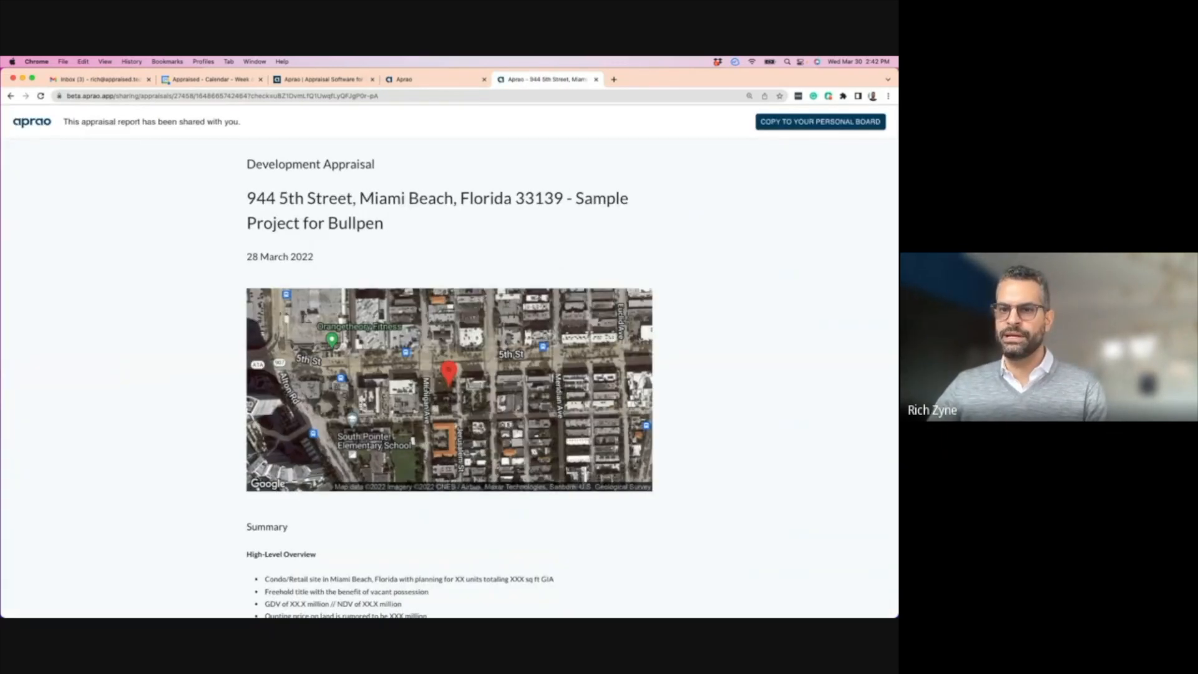
scroll(336, 310, "down", 15)
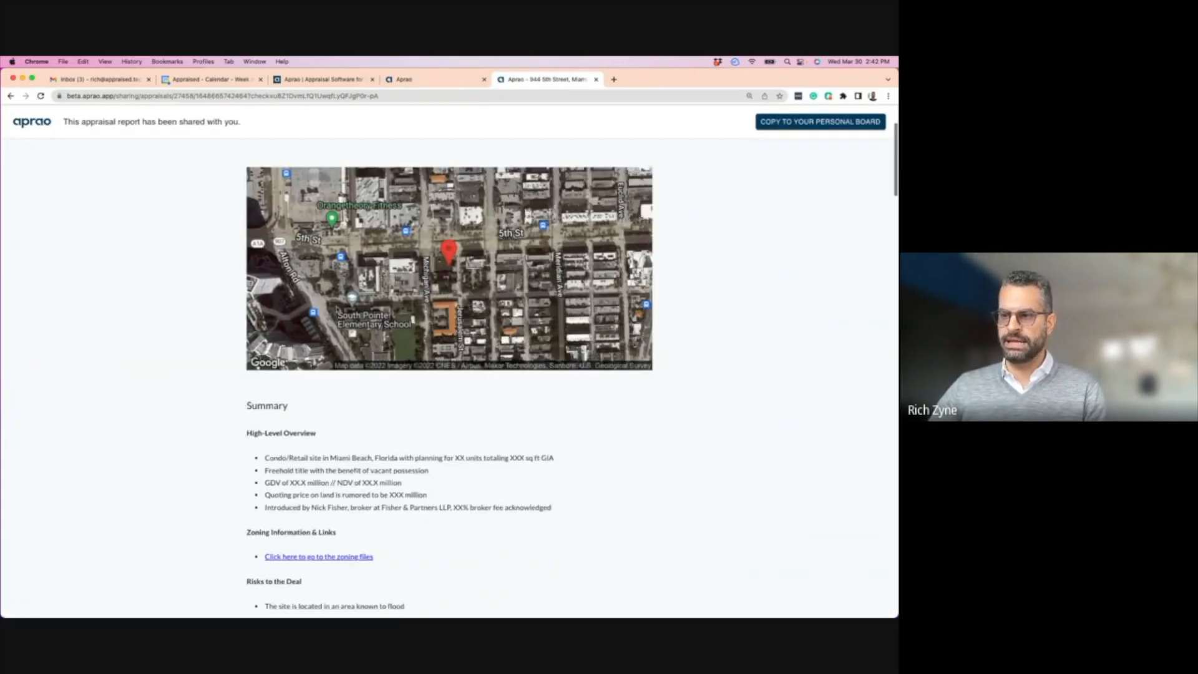
scroll(337, 312, "down", 10)
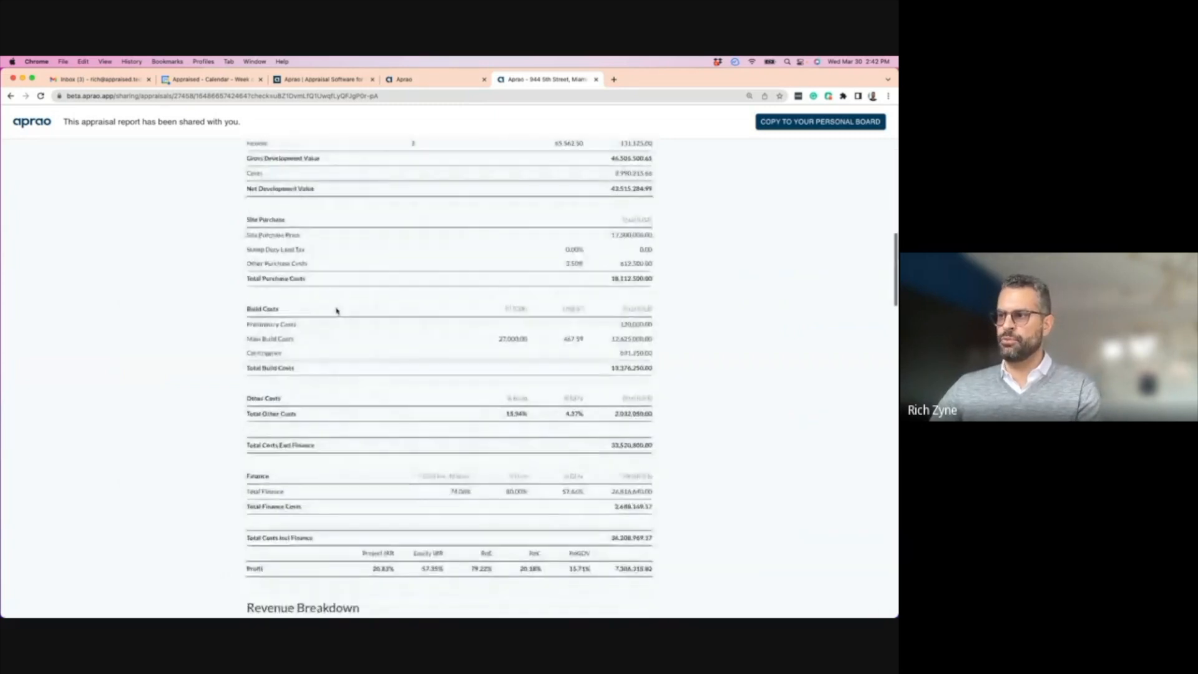
scroll(337, 313, "up", 20)
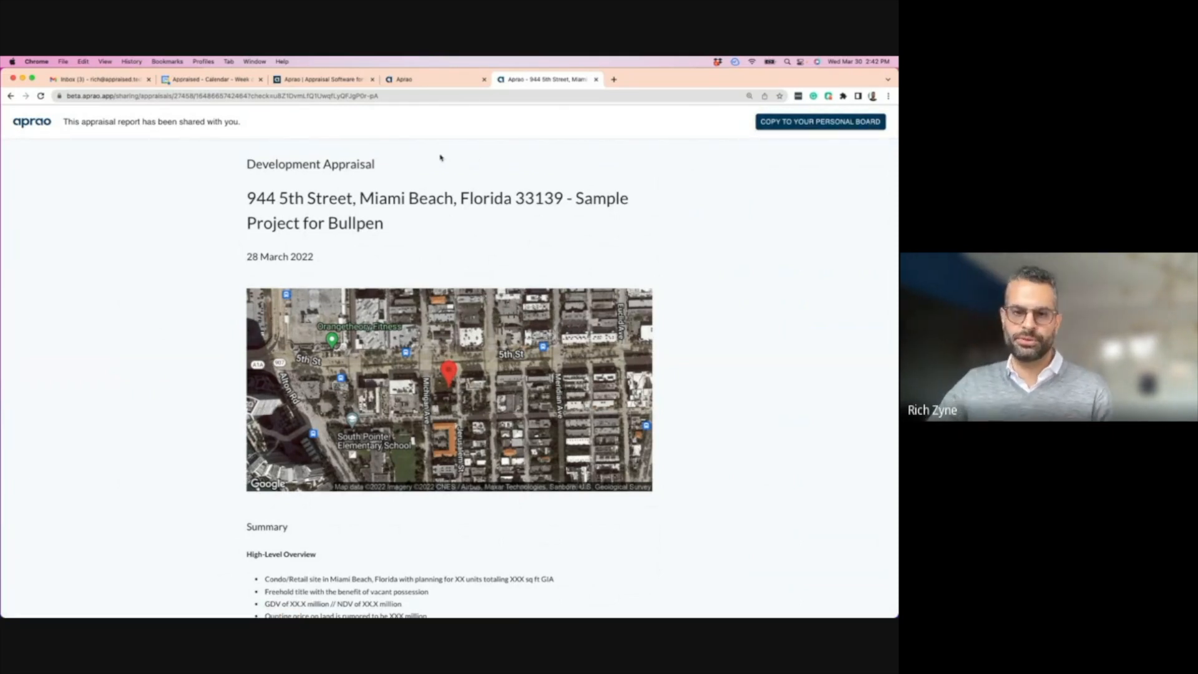
- Back in the Aprao tab, close the link-sharing window and the project details panel
left_click(417, 80)
left_click(584, 420)
left_click(465, 356)
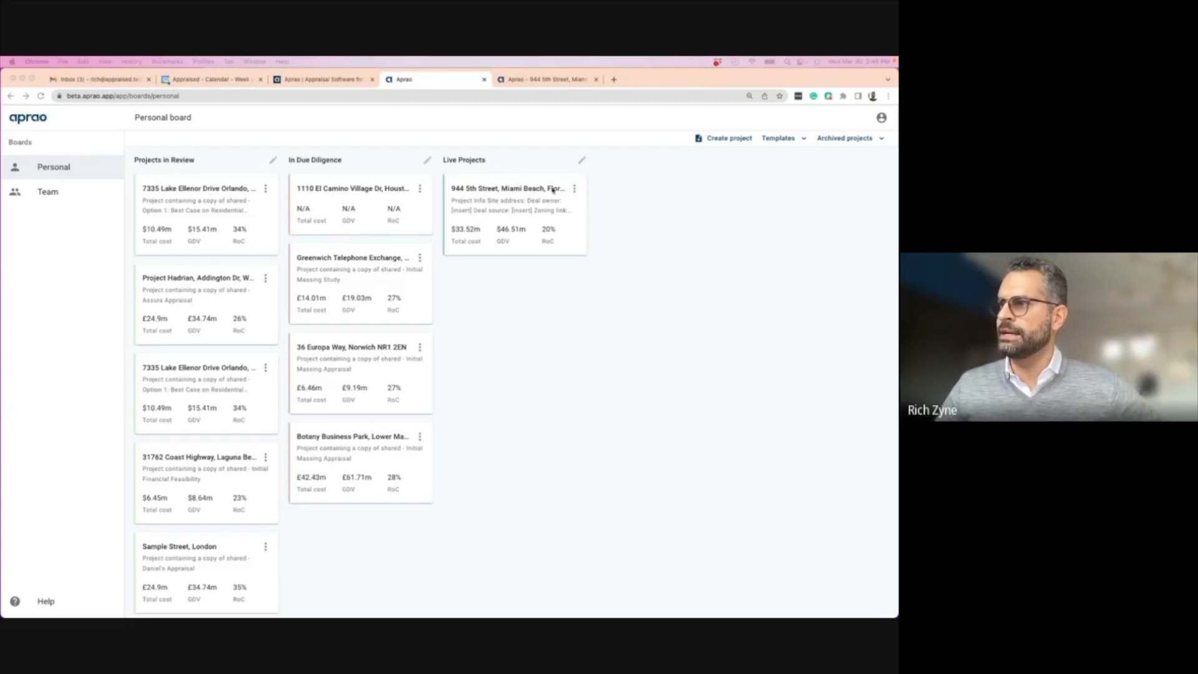
left_click(573, 190)
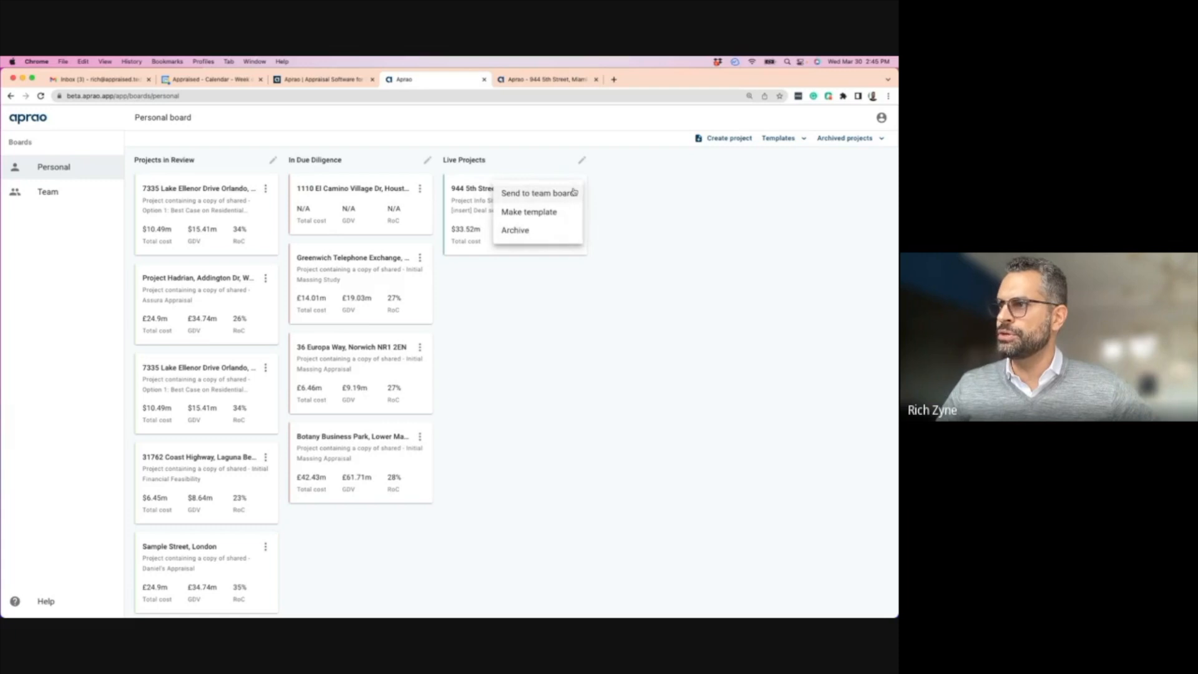
left_click(475, 190)
left_click(474, 191)
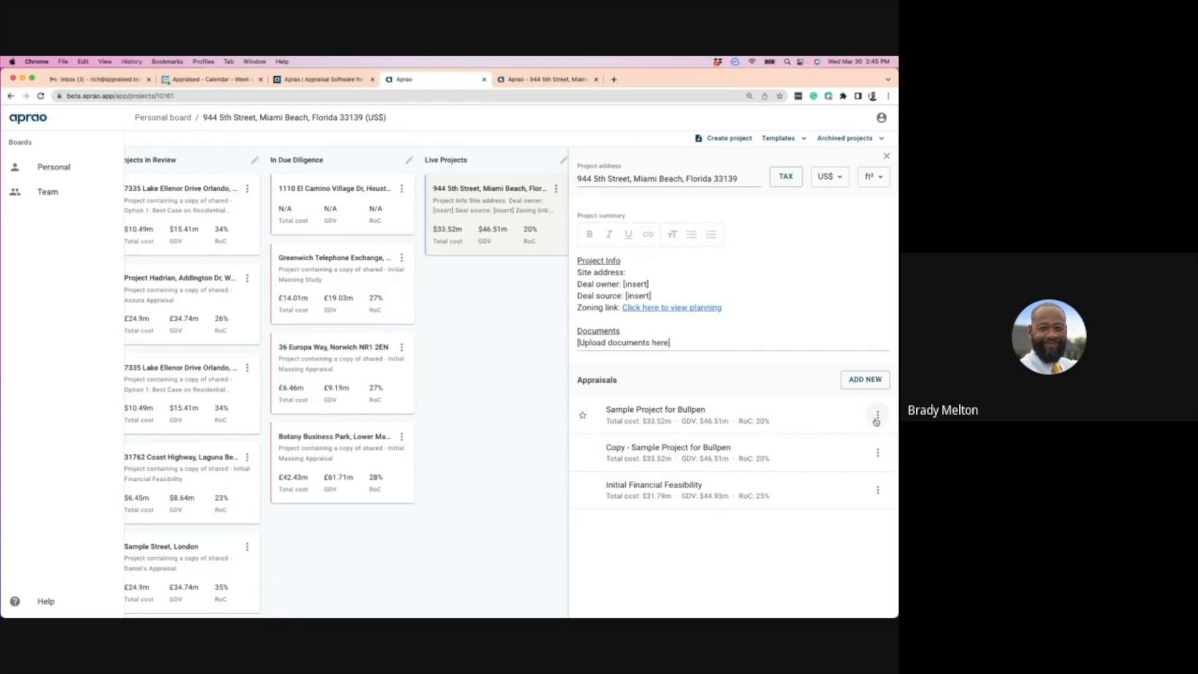
left_click(659, 418)
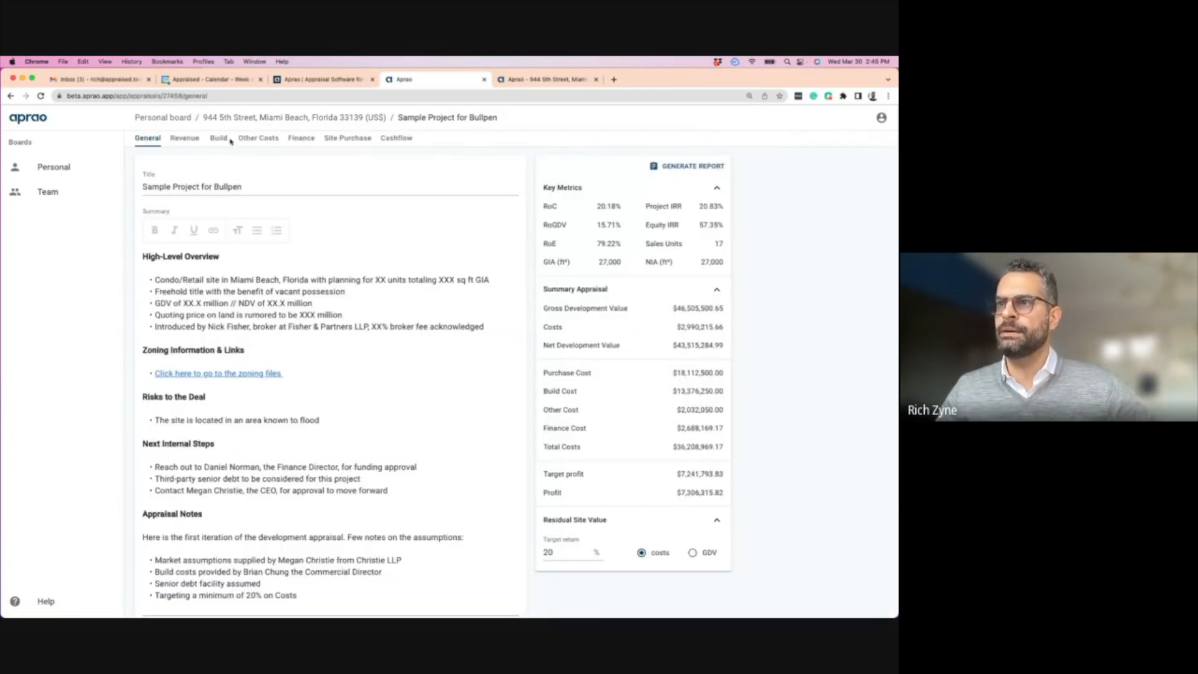
- In Other Costs, collapse Developer Fees and add a new group named 'Project Manager'
left_click(256, 140)
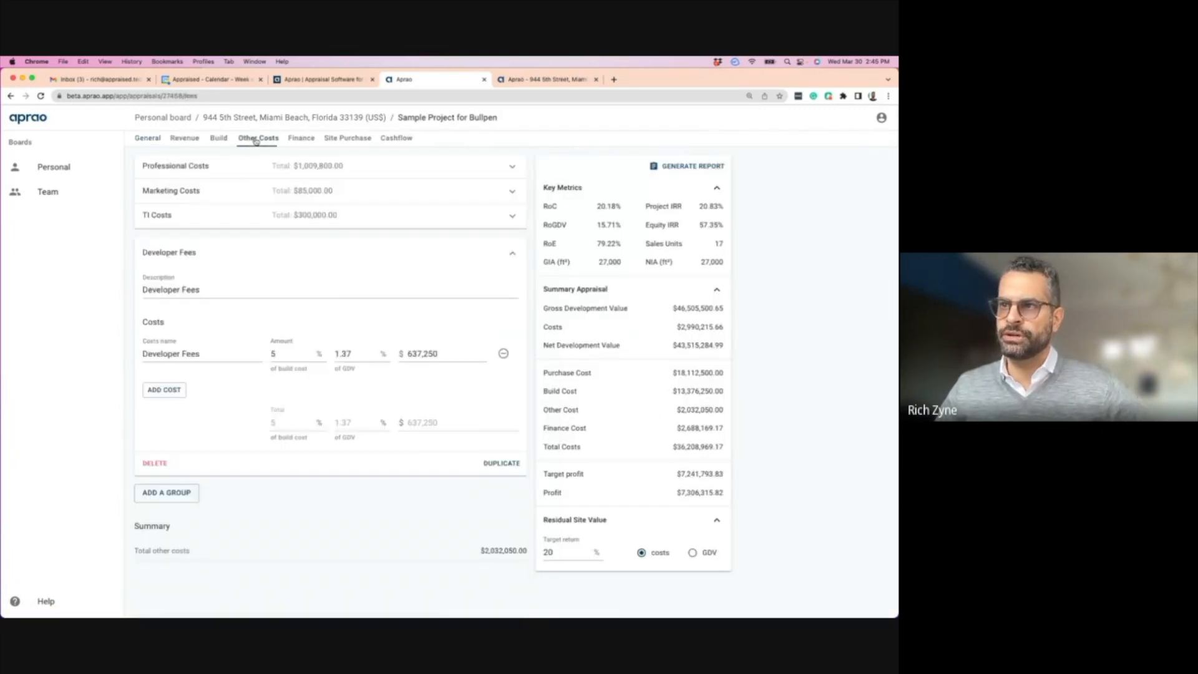
left_click(512, 253)
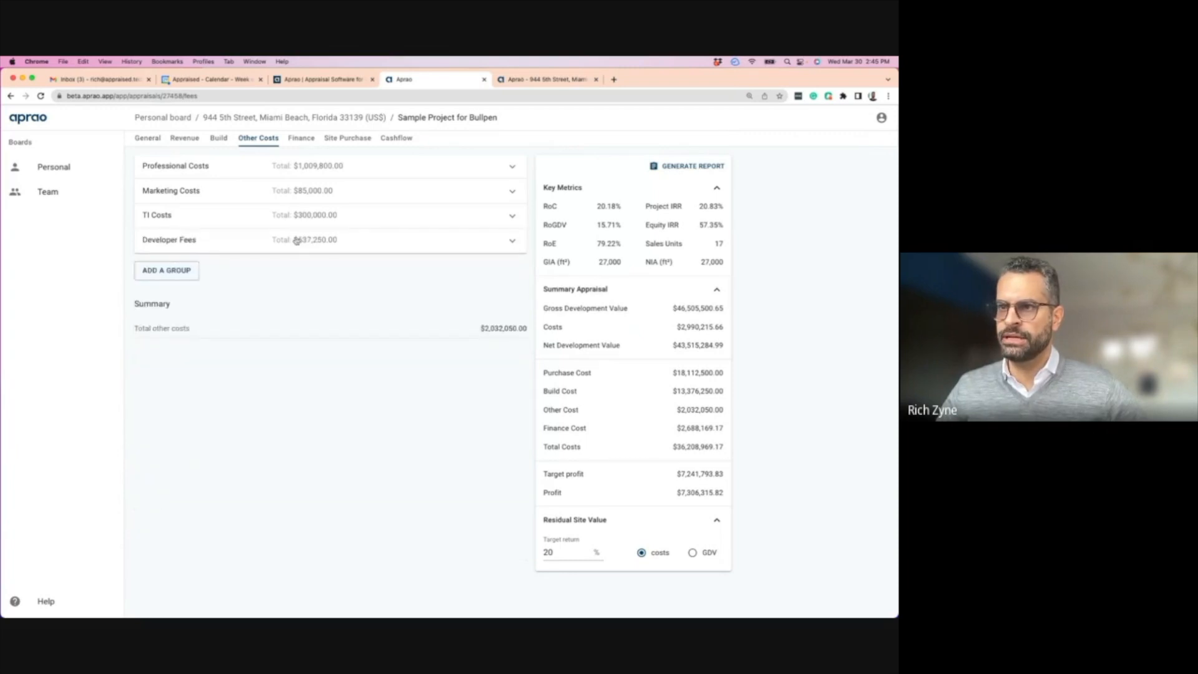
left_click(162, 272)
left_click(186, 313)
type("Project Manager")
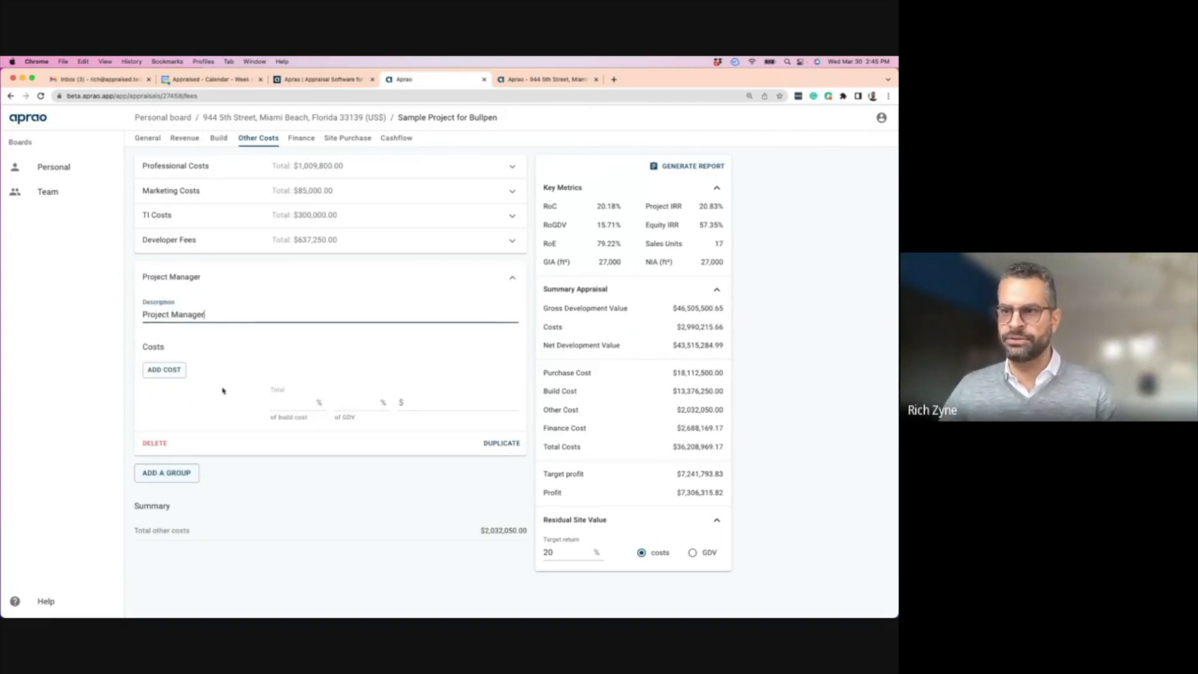
- Add a 'Project Manager' cost of $250,000 to the group and collapse it
left_click(164, 369)
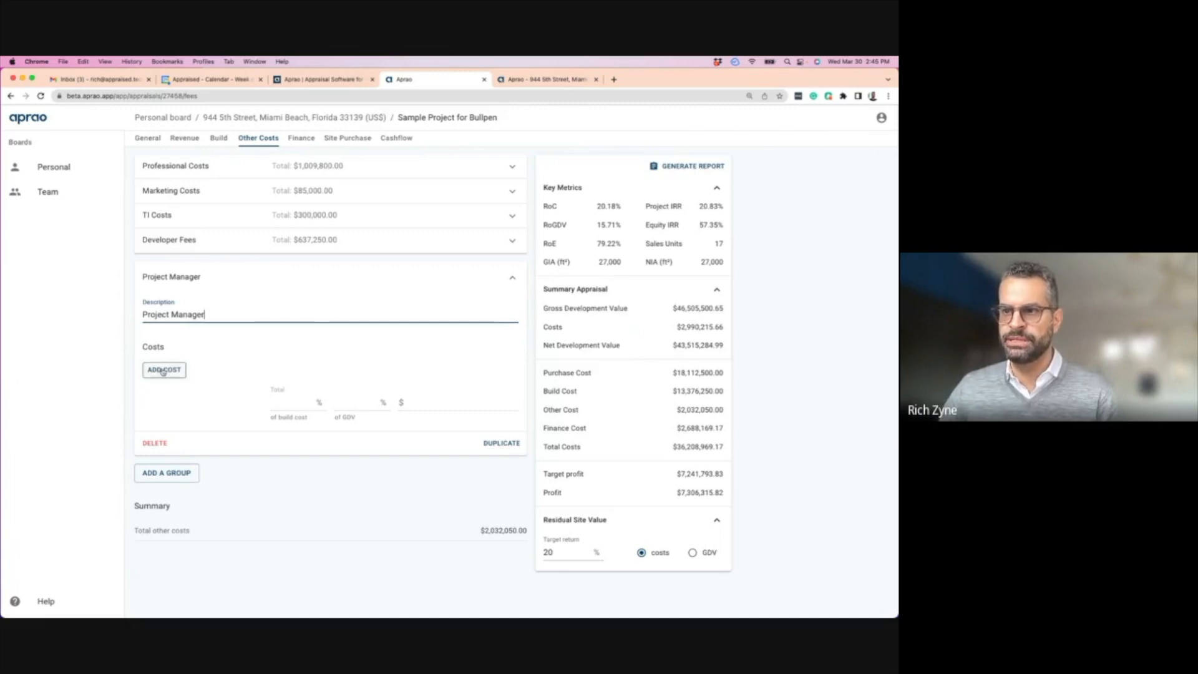
left_click_drag(190, 378, 145, 378)
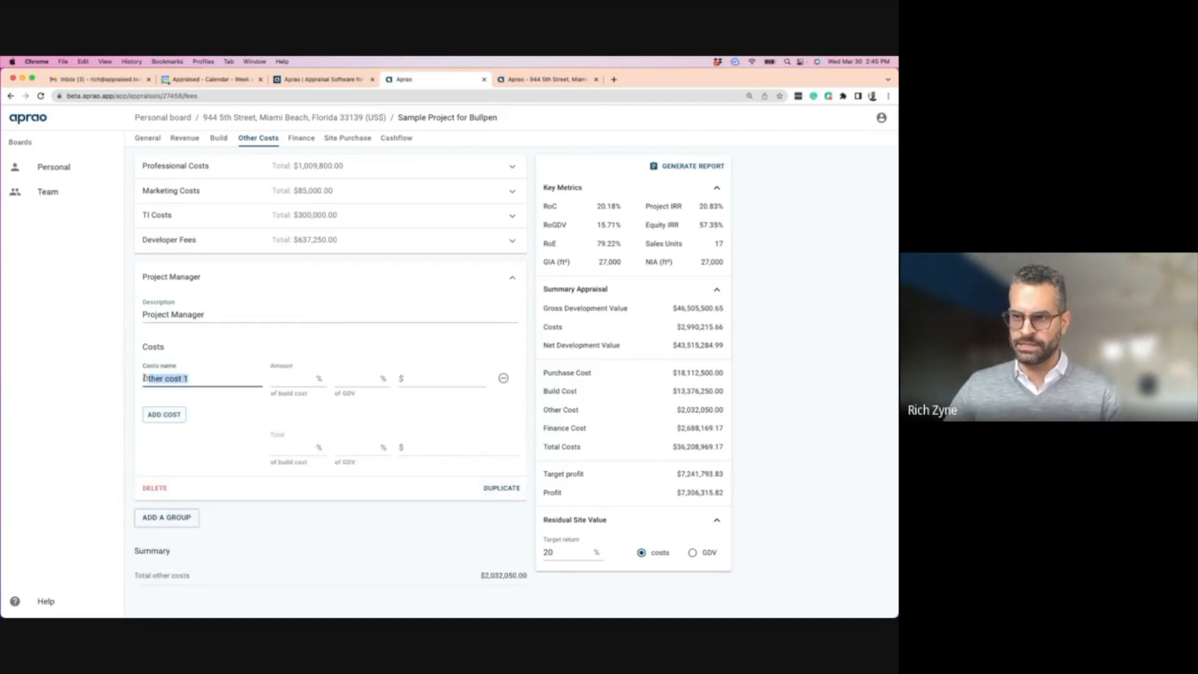
type("Projec")
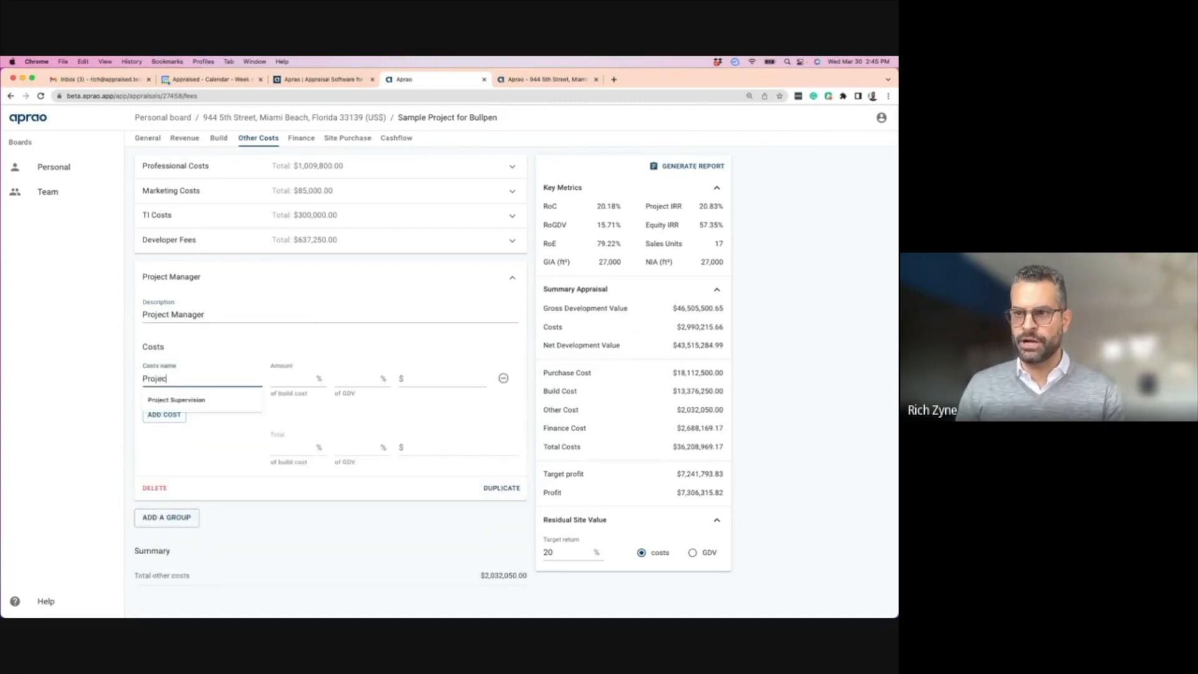
type("t Manager")
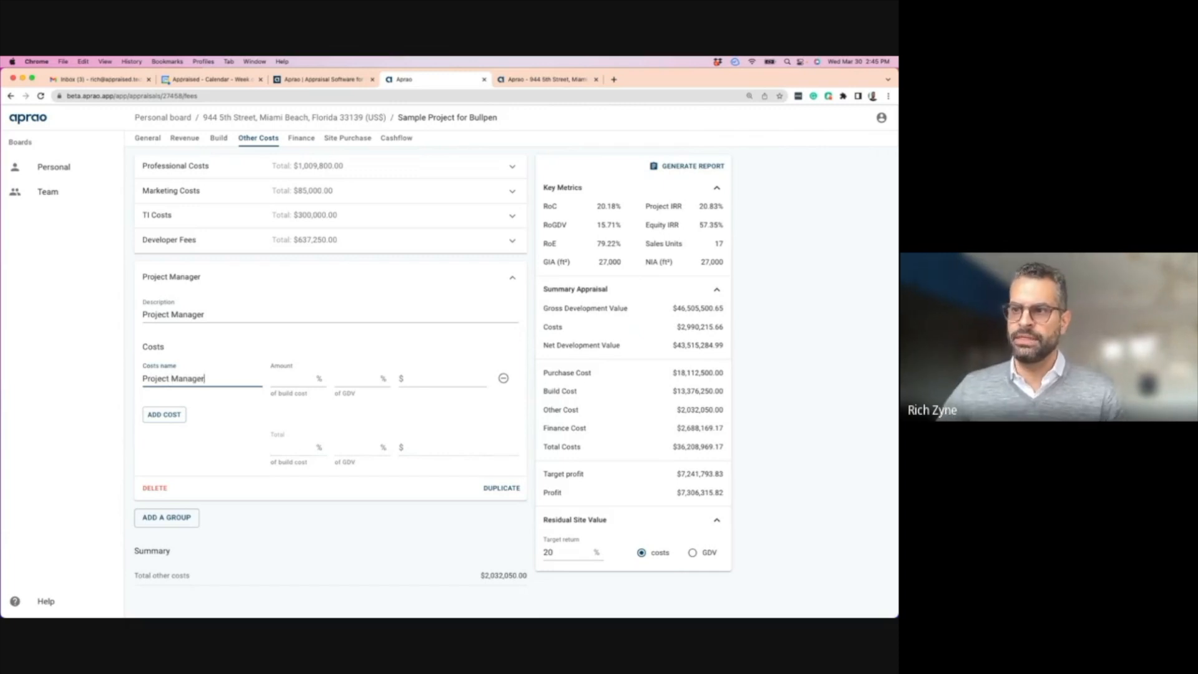
left_click(282, 382)
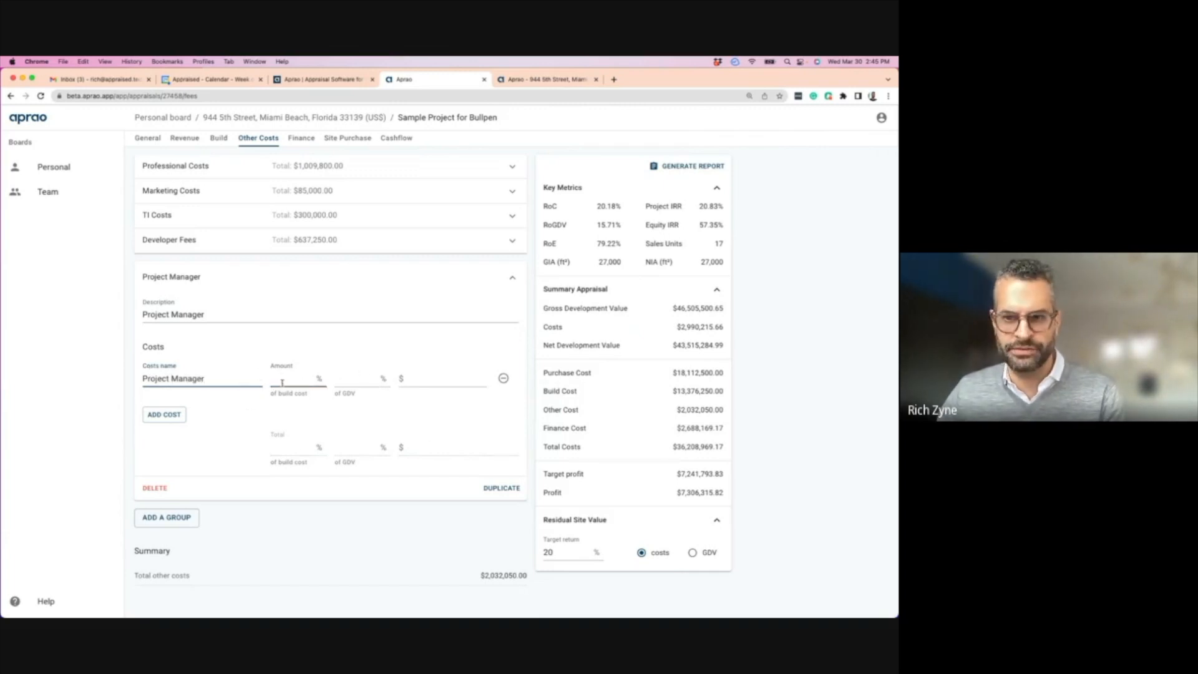
left_click(378, 383)
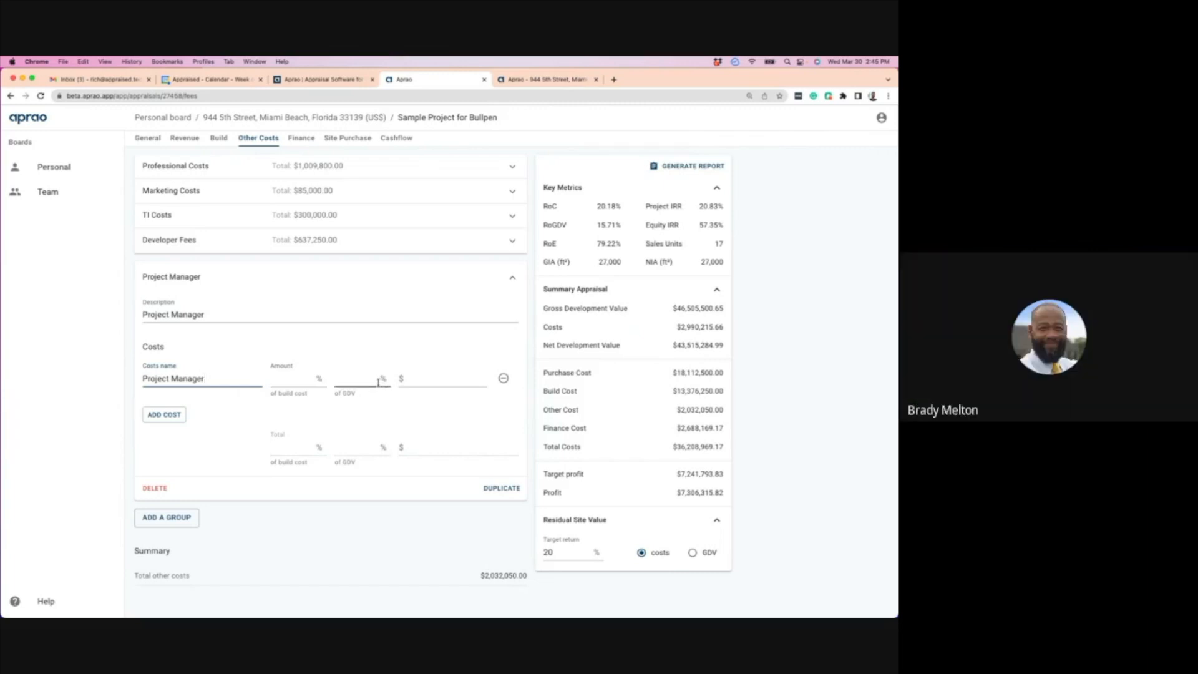
left_click(424, 378)
type("2")
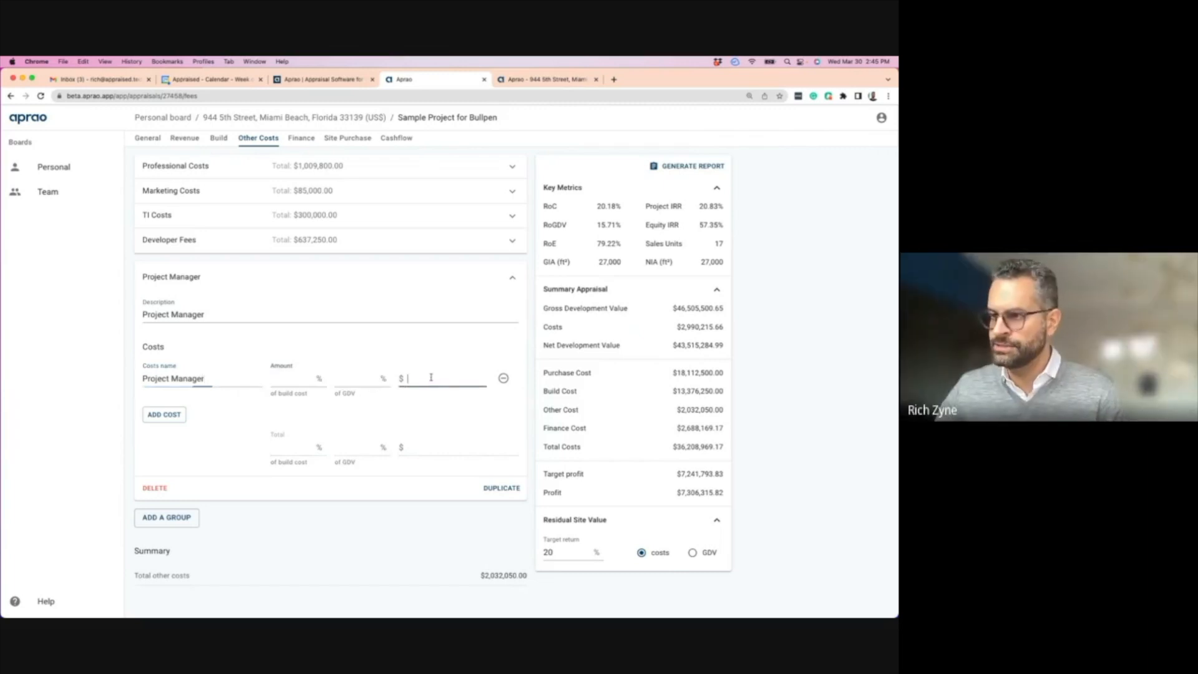
type("50,000")
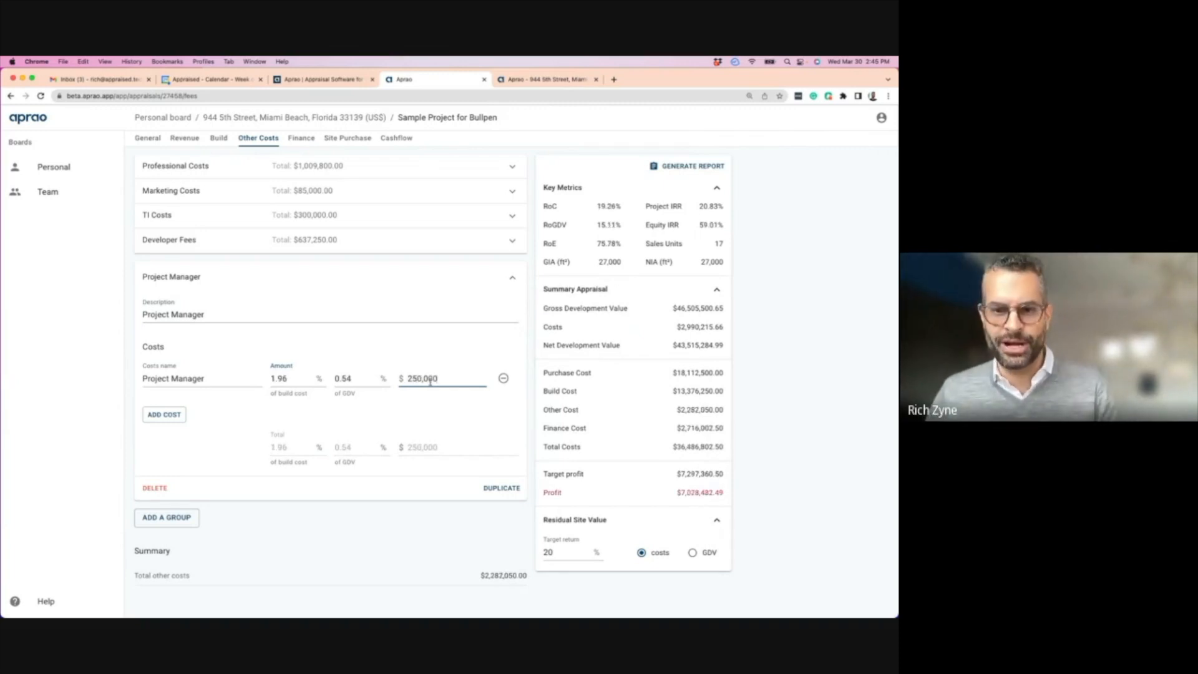
left_click(239, 416)
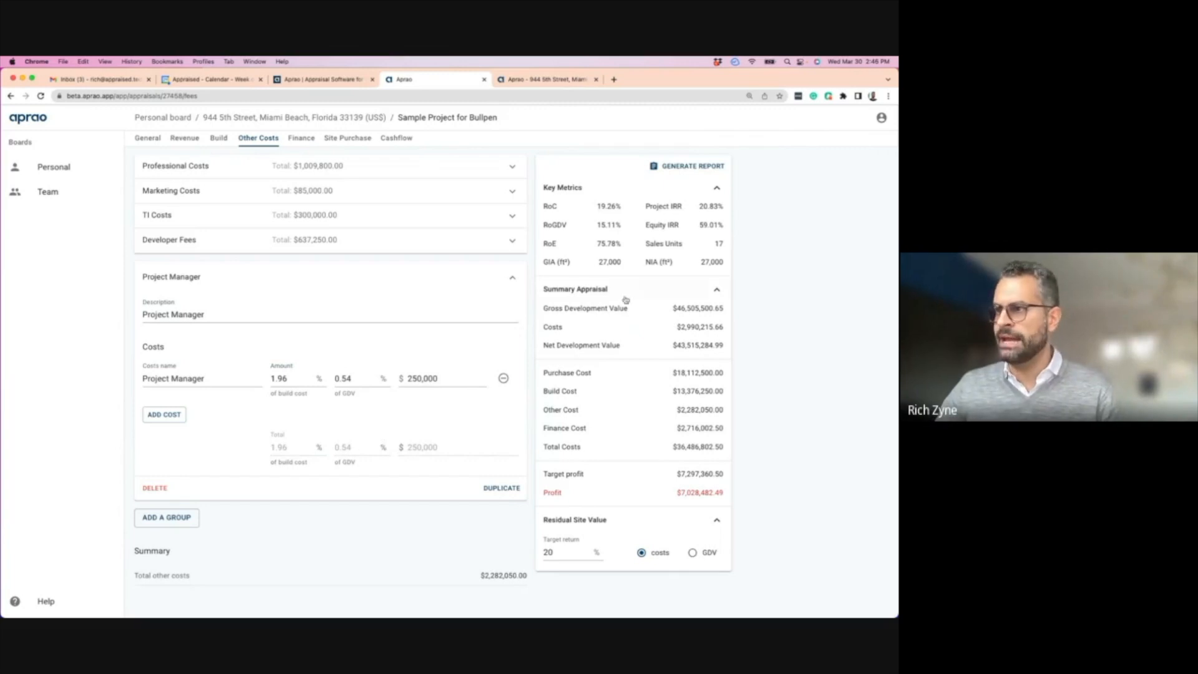
left_click(512, 277)
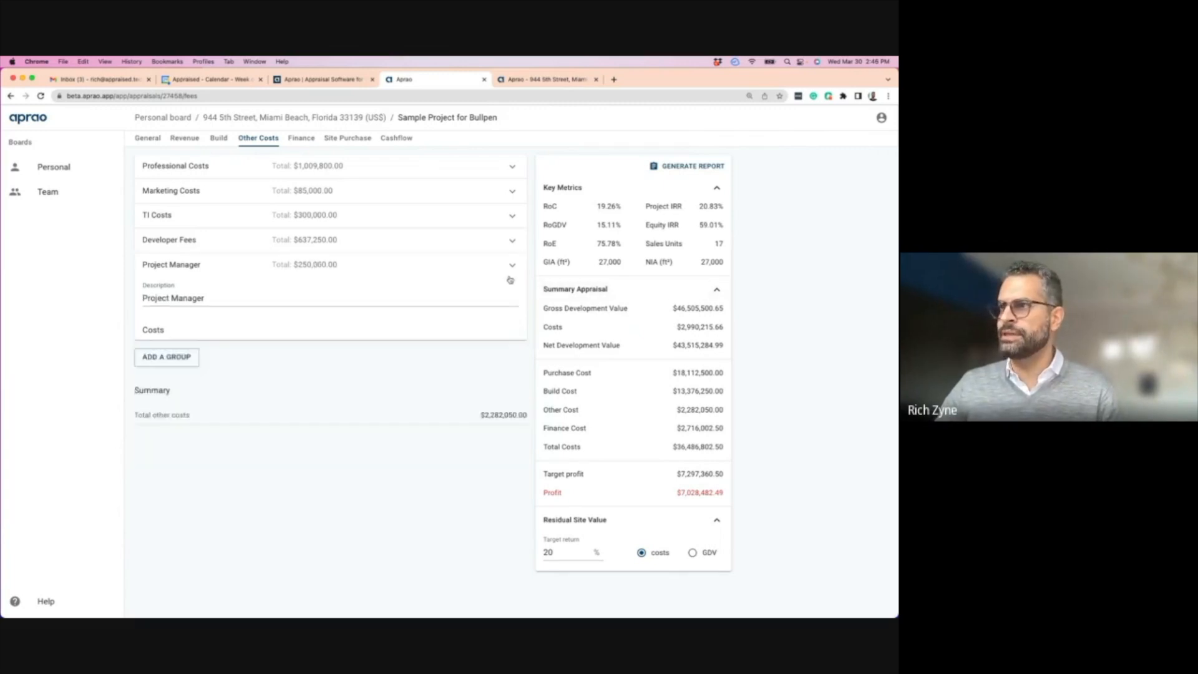
left_click(395, 139)
- Spread the Project Manager cost over 18 months starting from month 4
scroll(352, 317, "down", 15)
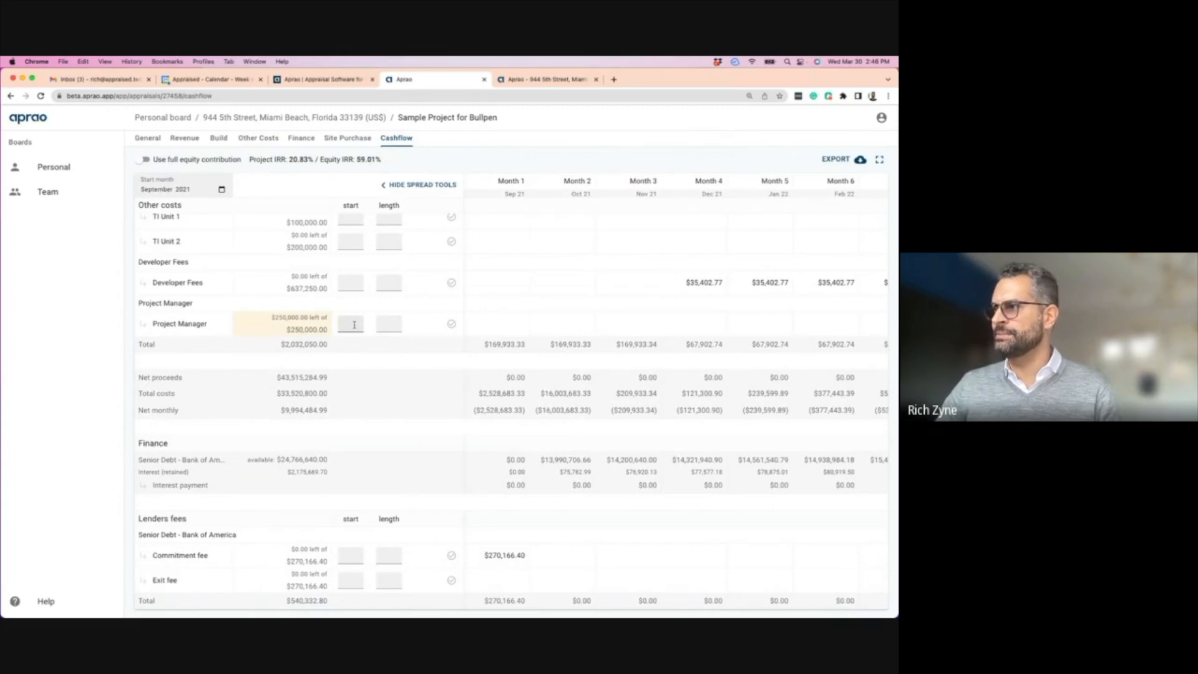
left_click(354, 325)
type("4")
left_click(393, 325)
type("18")
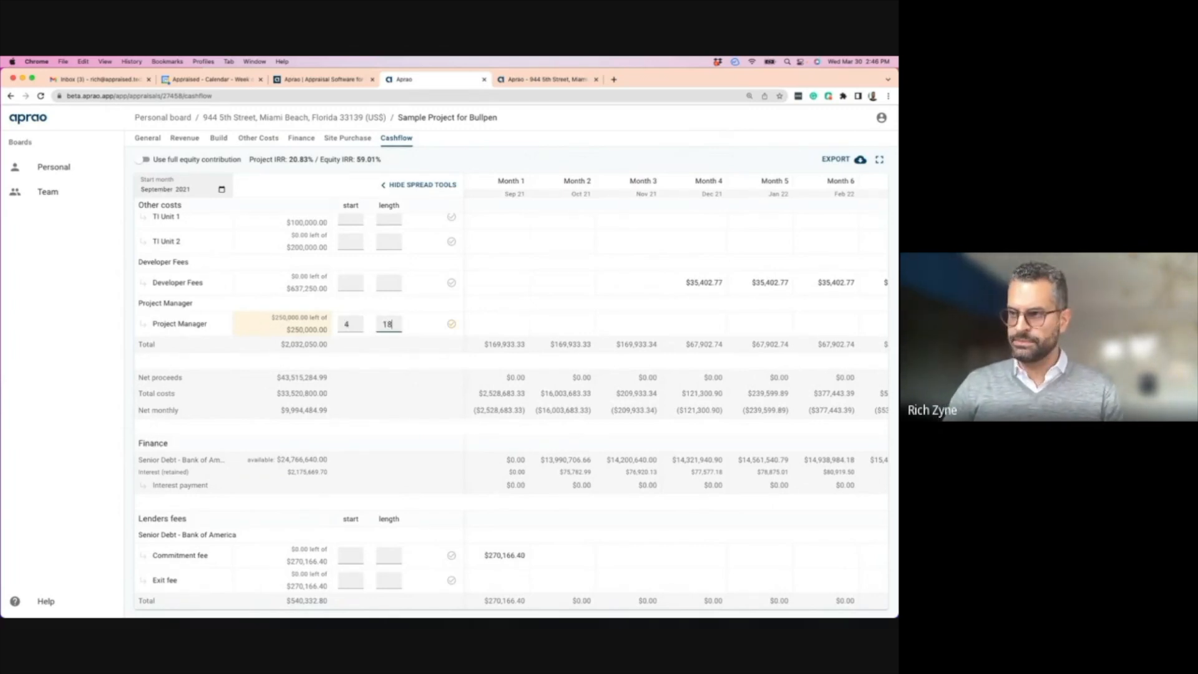
left_click(451, 324)
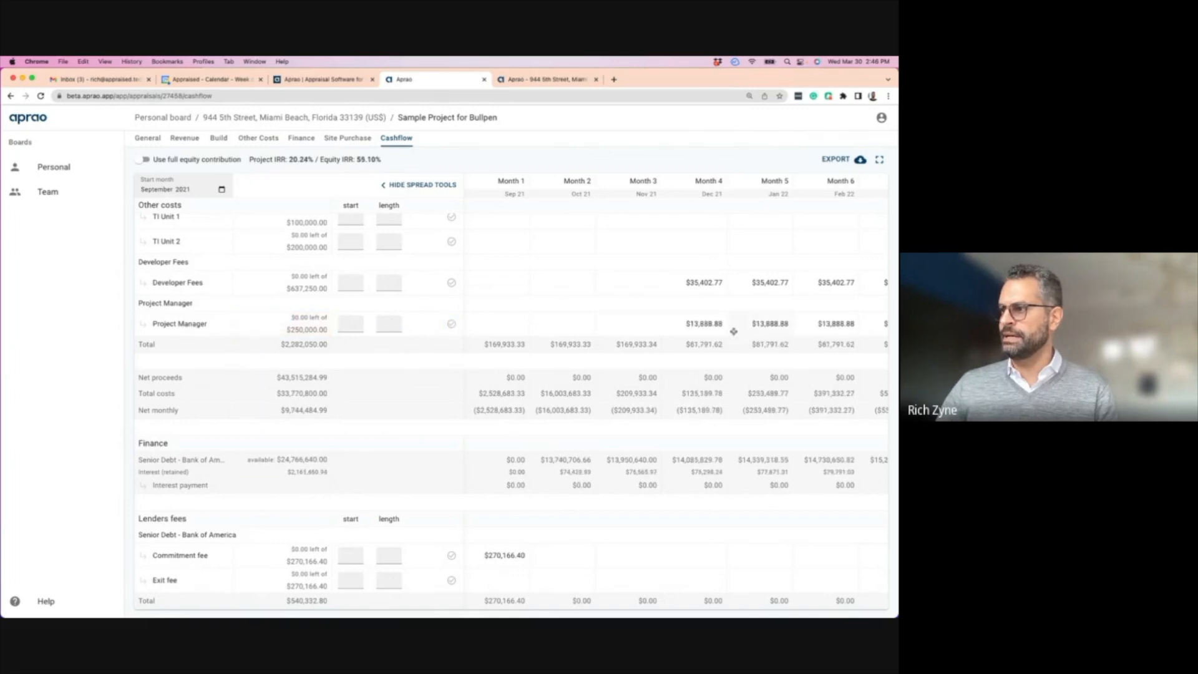
- Scroll across the monthly $13,888.88 spread, then return to the General overview showing 19.31% RoC
scroll(733, 326, "right", 5)
scroll(733, 326, "right", 10)
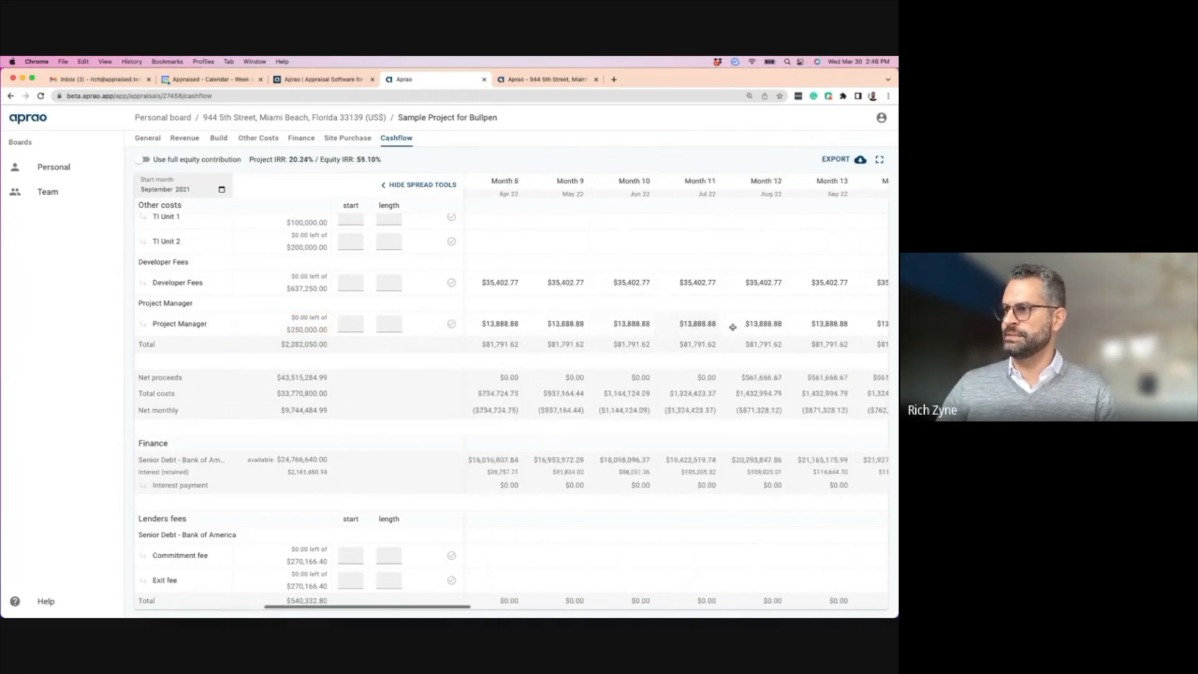
scroll(798, 317, "right", 1)
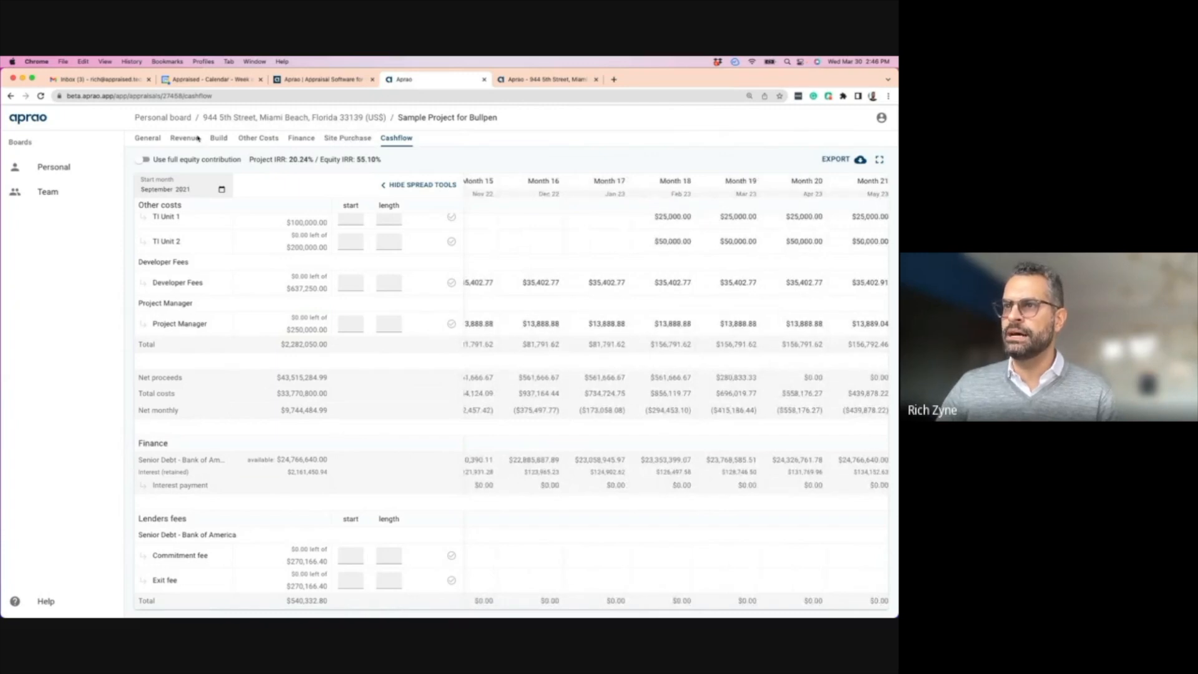
left_click(148, 138)
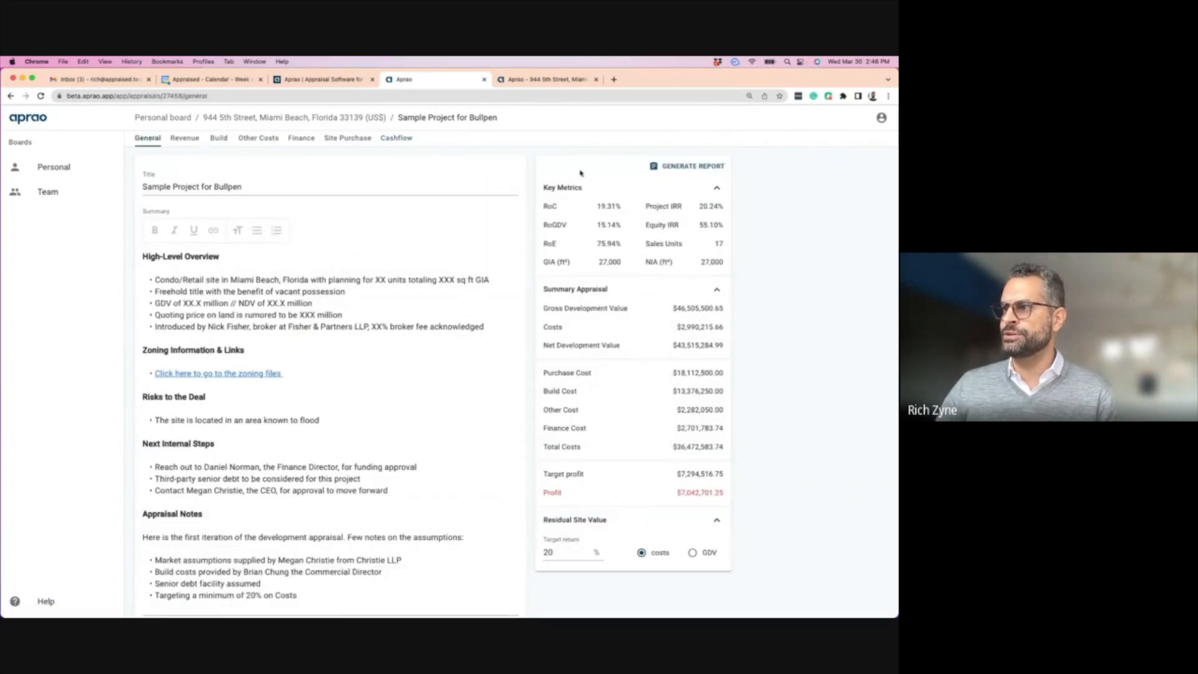
- Re-enter $250,000 as the Project Manager amount in Other Costs and collapse its group
left_click(252, 138)
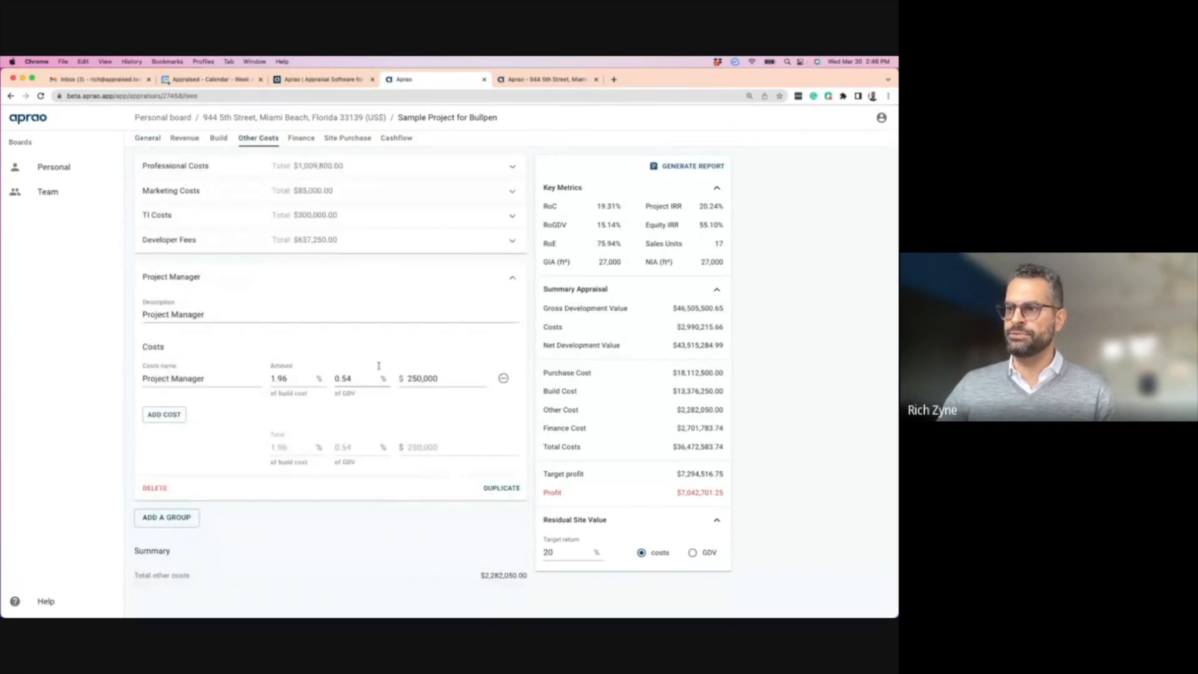
left_click(419, 379)
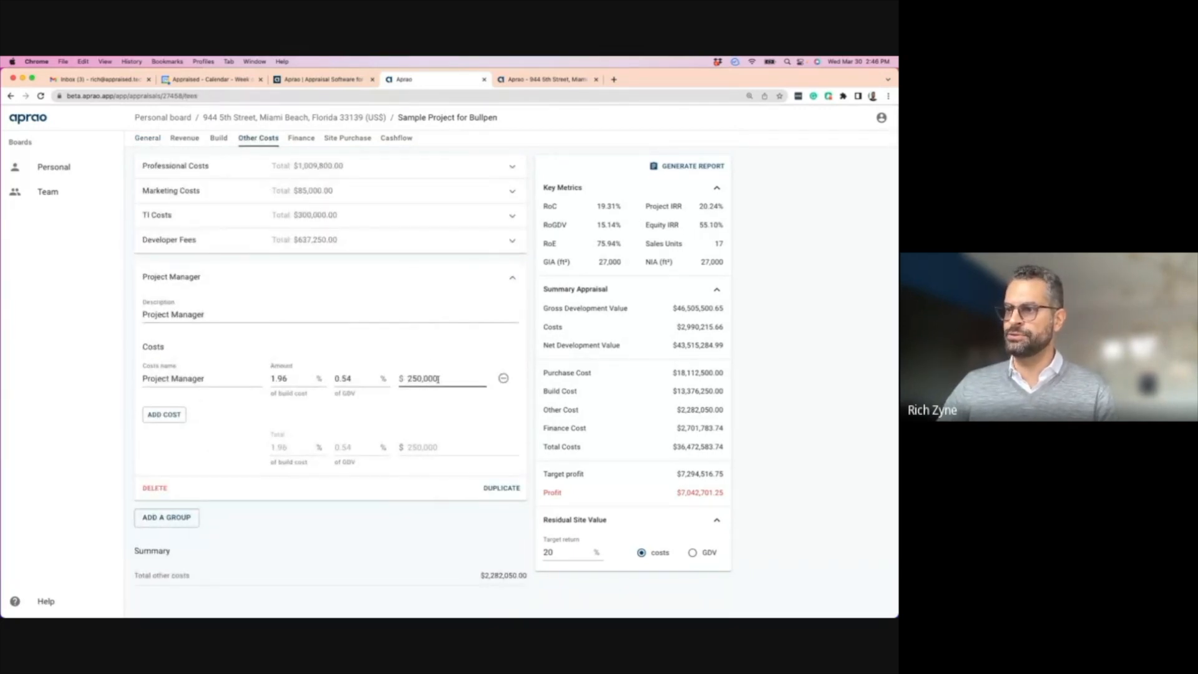
left_click_drag(597, 208, 621, 208)
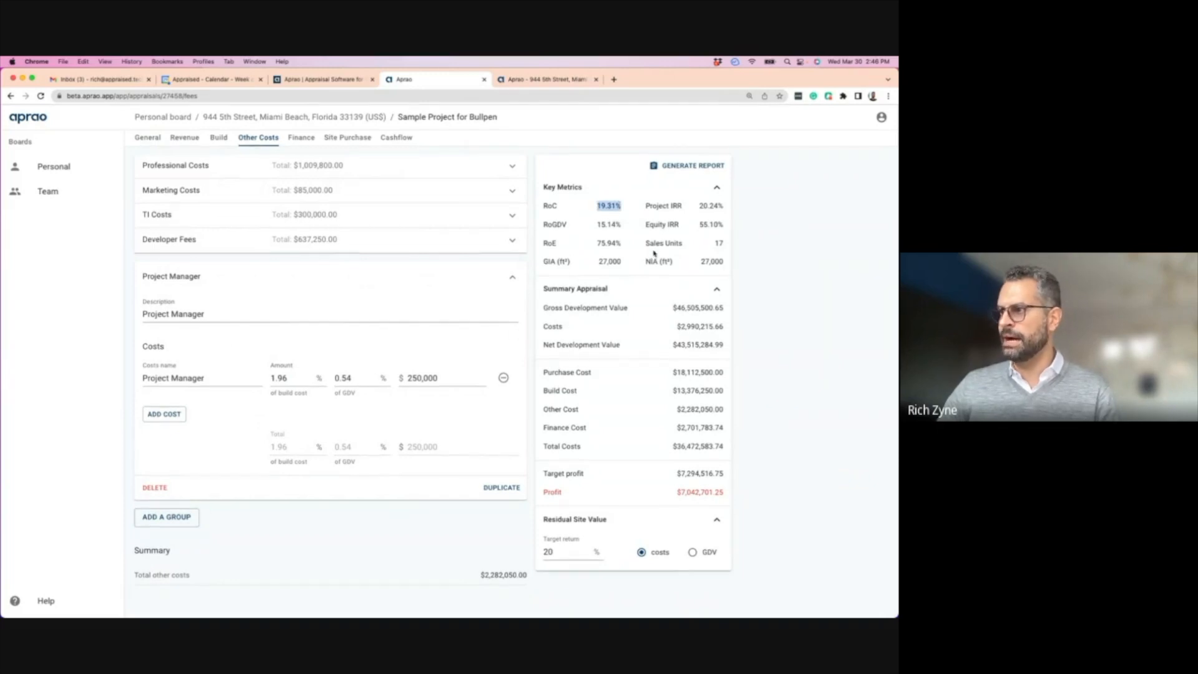
left_click_drag(438, 378, 393, 383)
key("BackSpace")
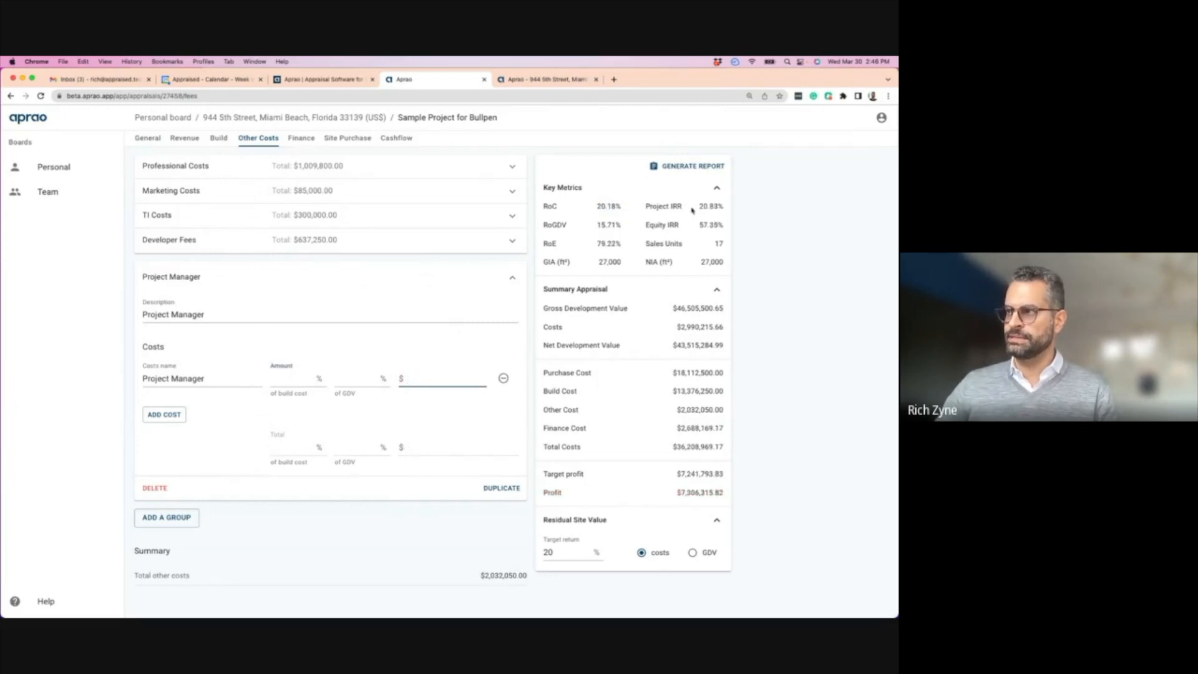
type("2500000")
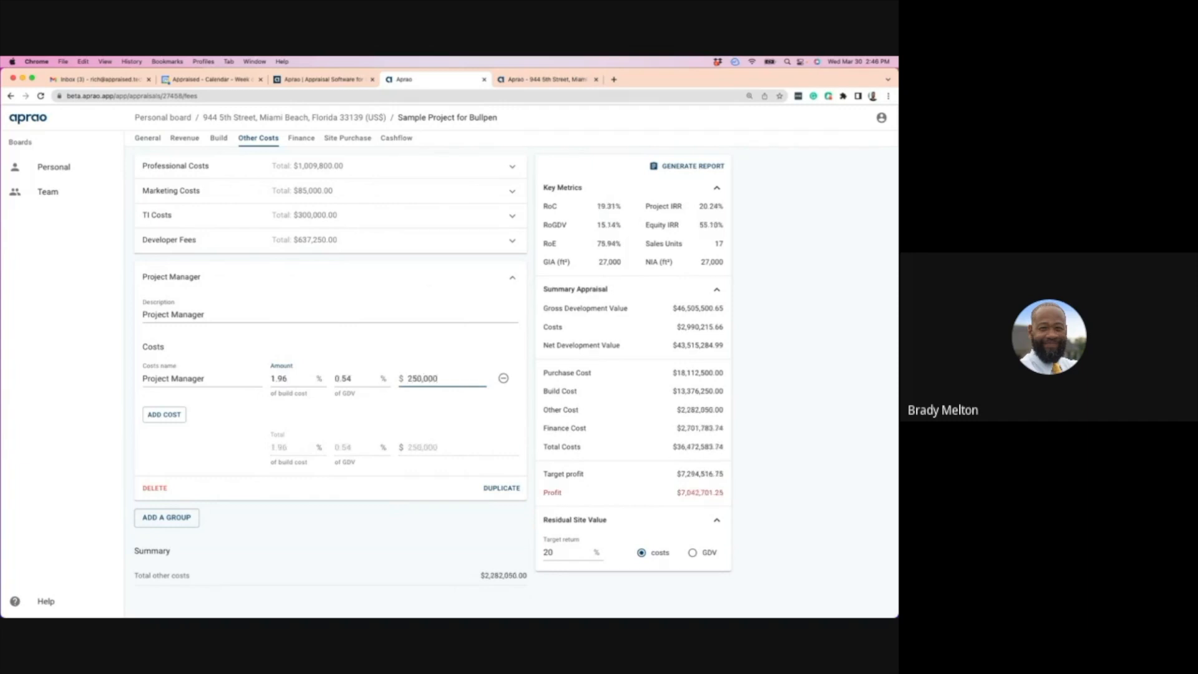
left_click(338, 501)
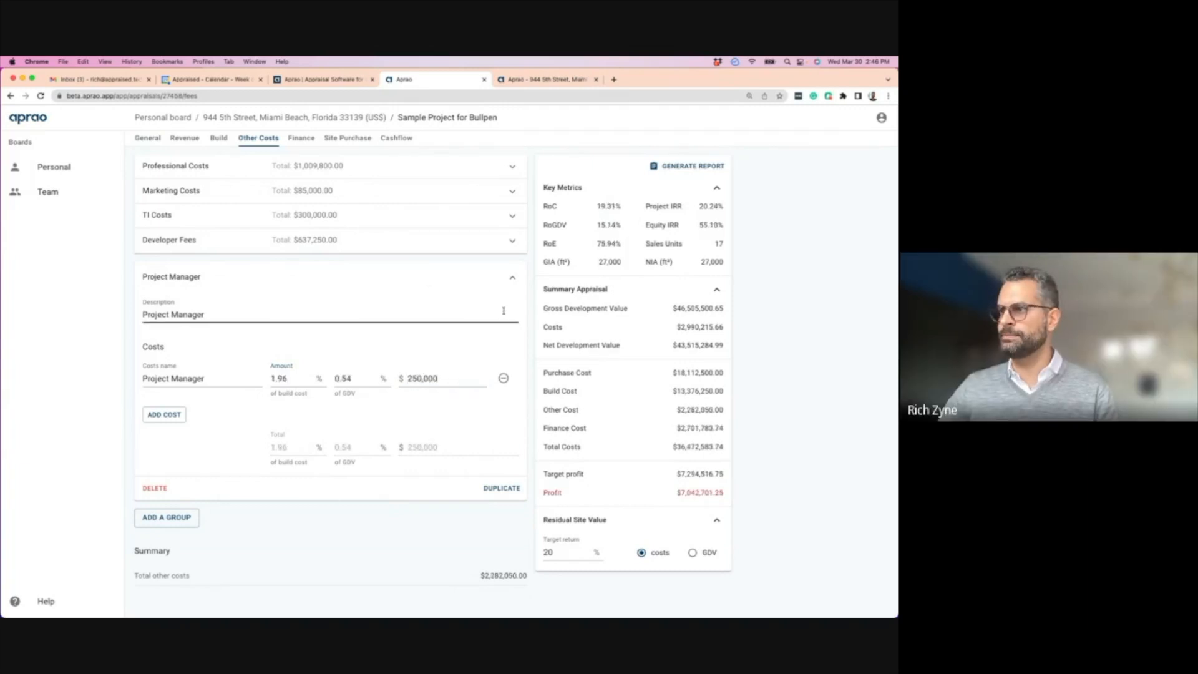
left_click(515, 277)
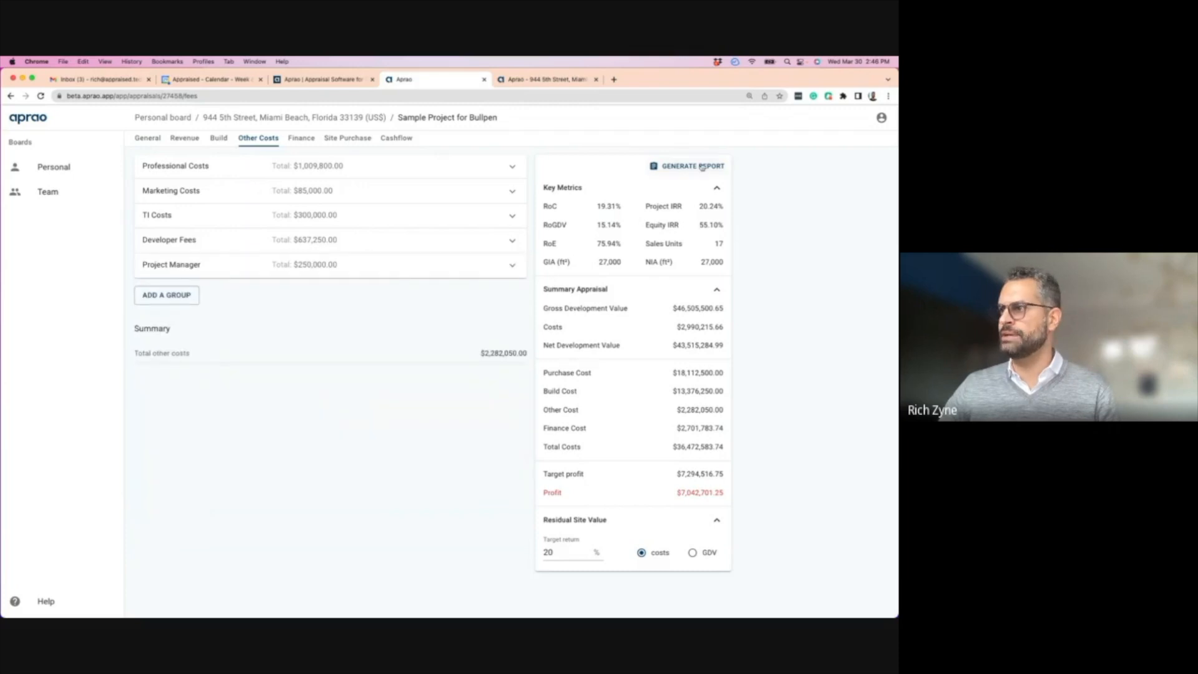
left_click(680, 167)
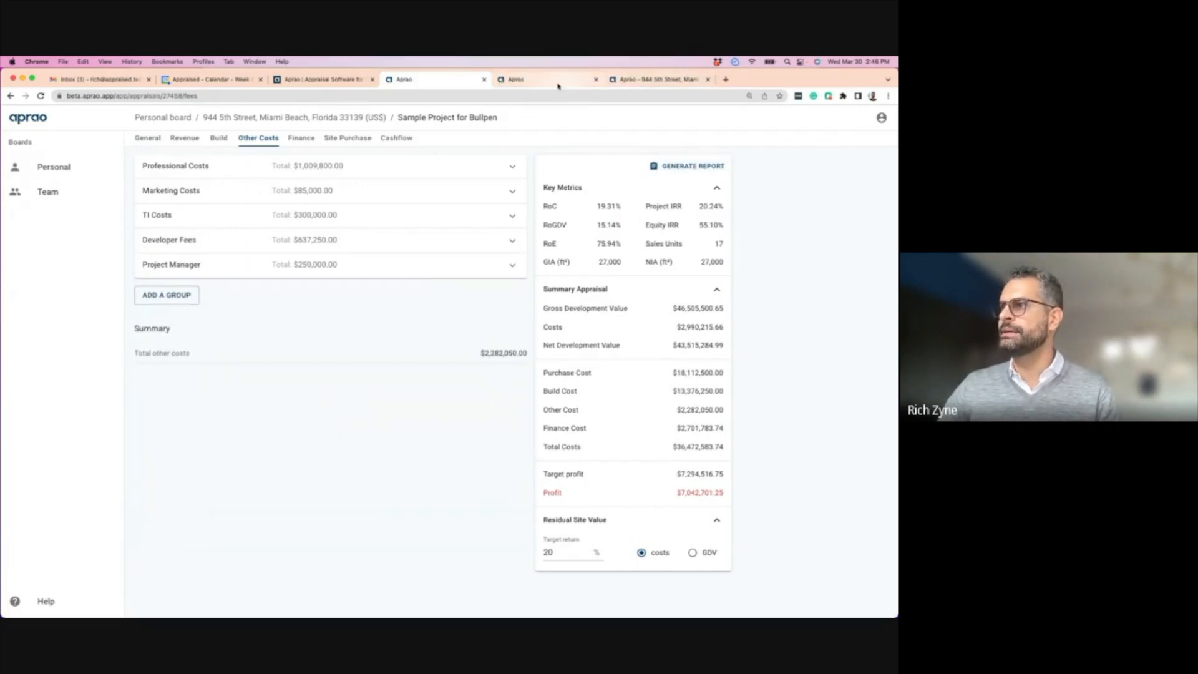
scroll(321, 263, "down", 20)
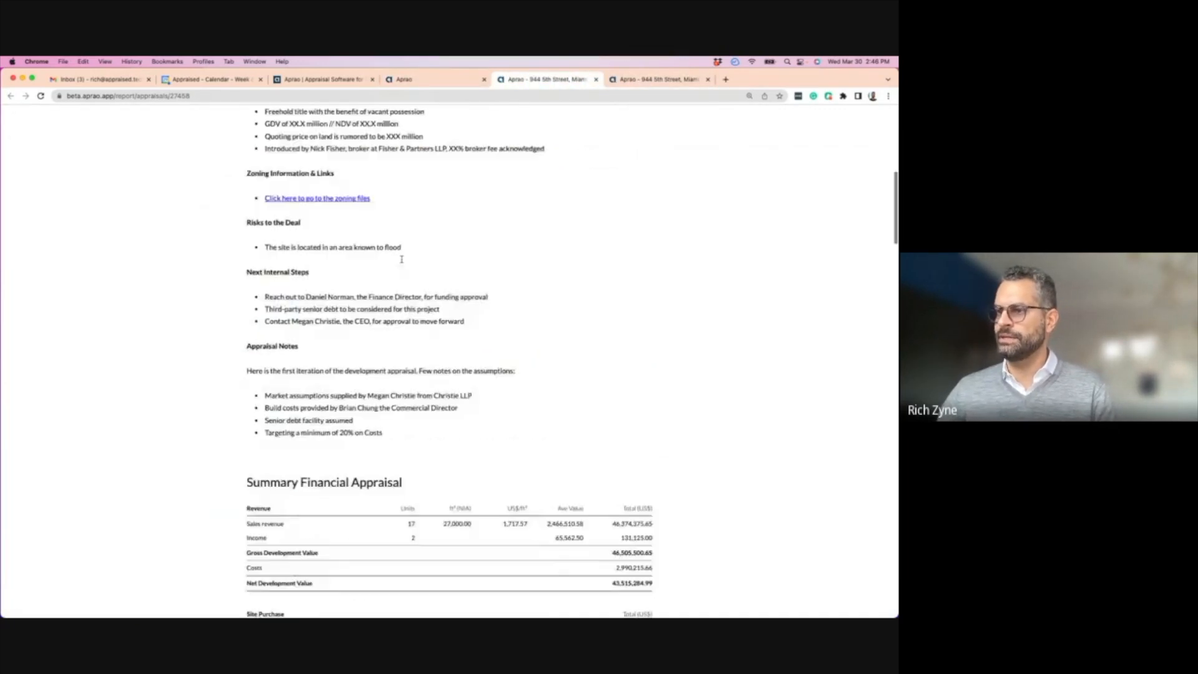
scroll(321, 264, "down", 20)
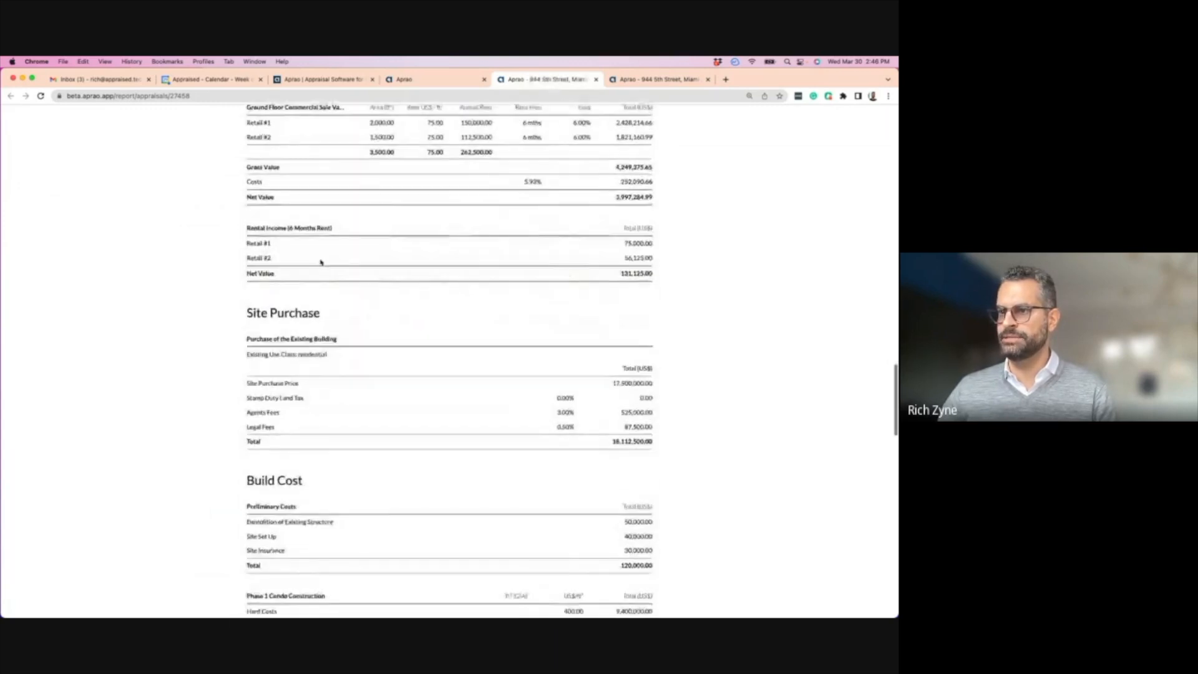
scroll(321, 264, "down", 3)
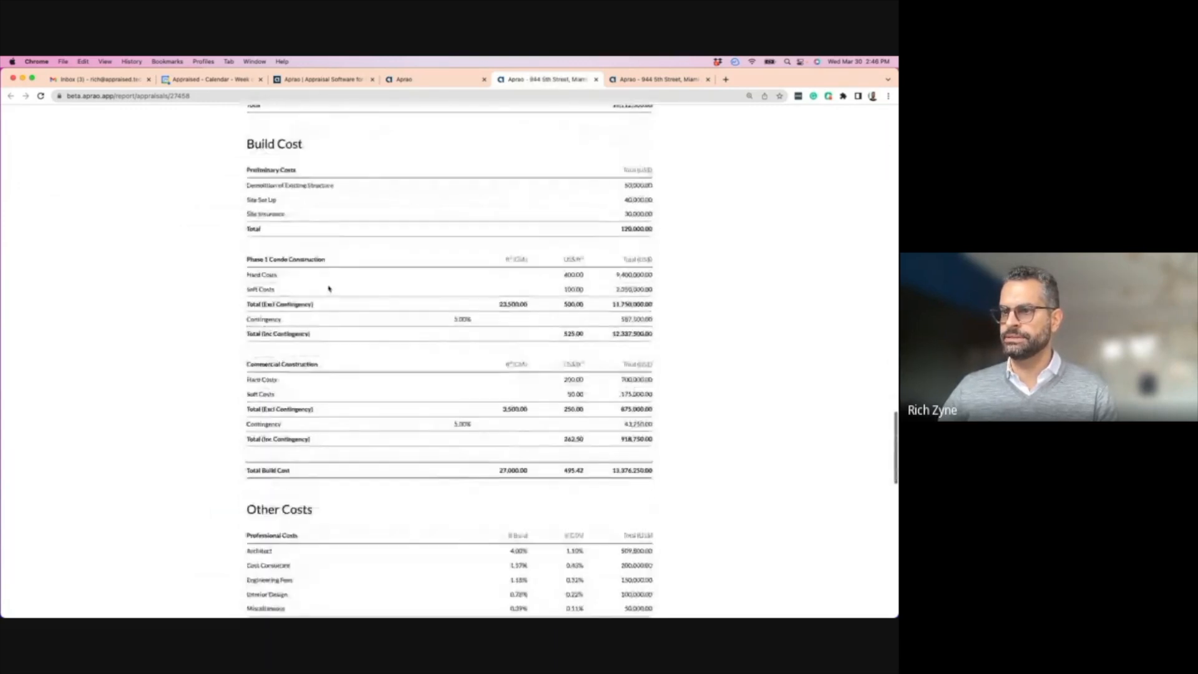
scroll(326, 322, "down", 6)
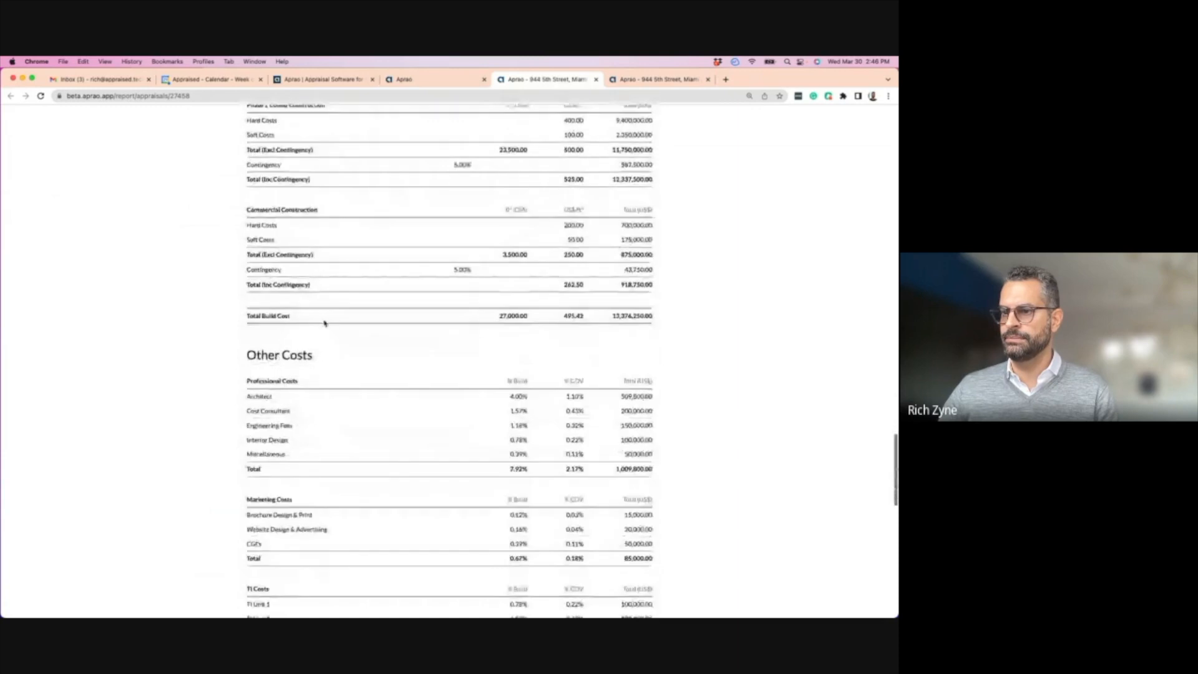
scroll(309, 450, "down", 7)
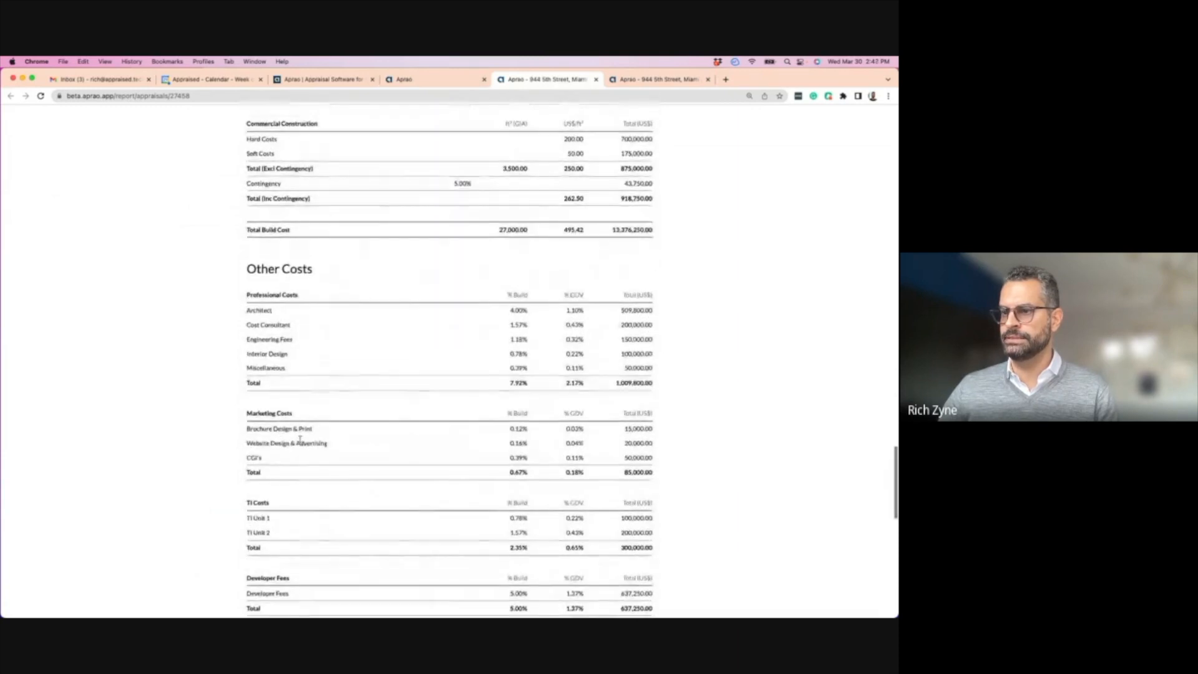
scroll(295, 451, "down", 3)
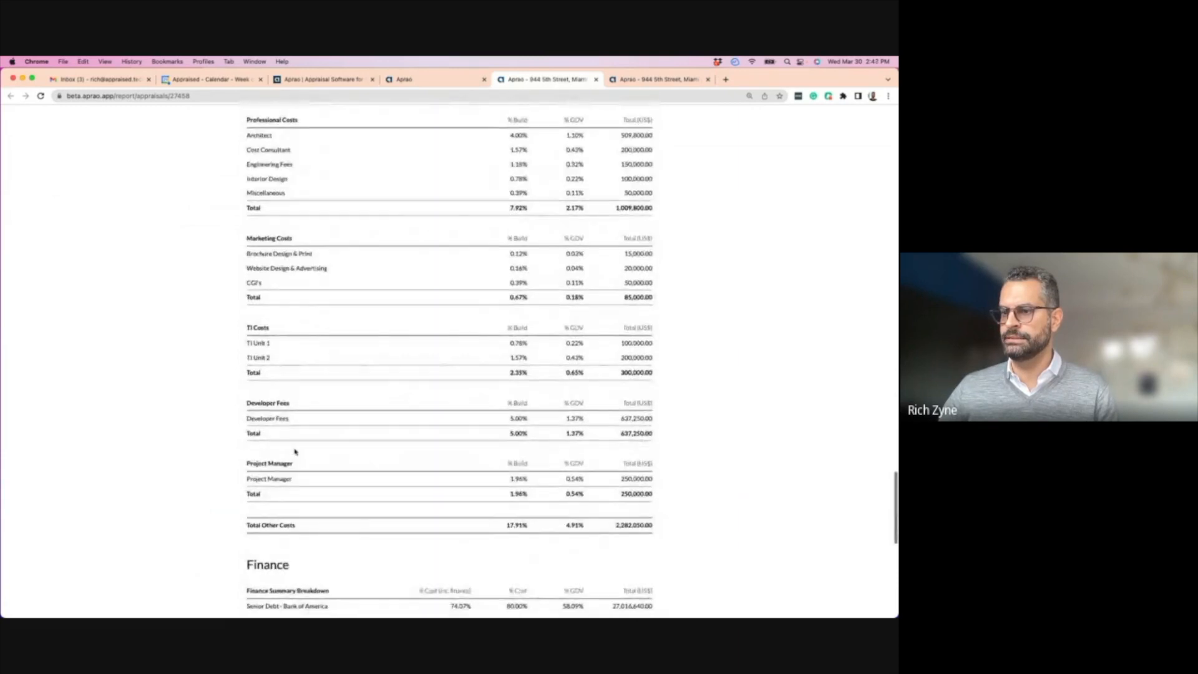
left_click_drag(248, 476, 653, 477)
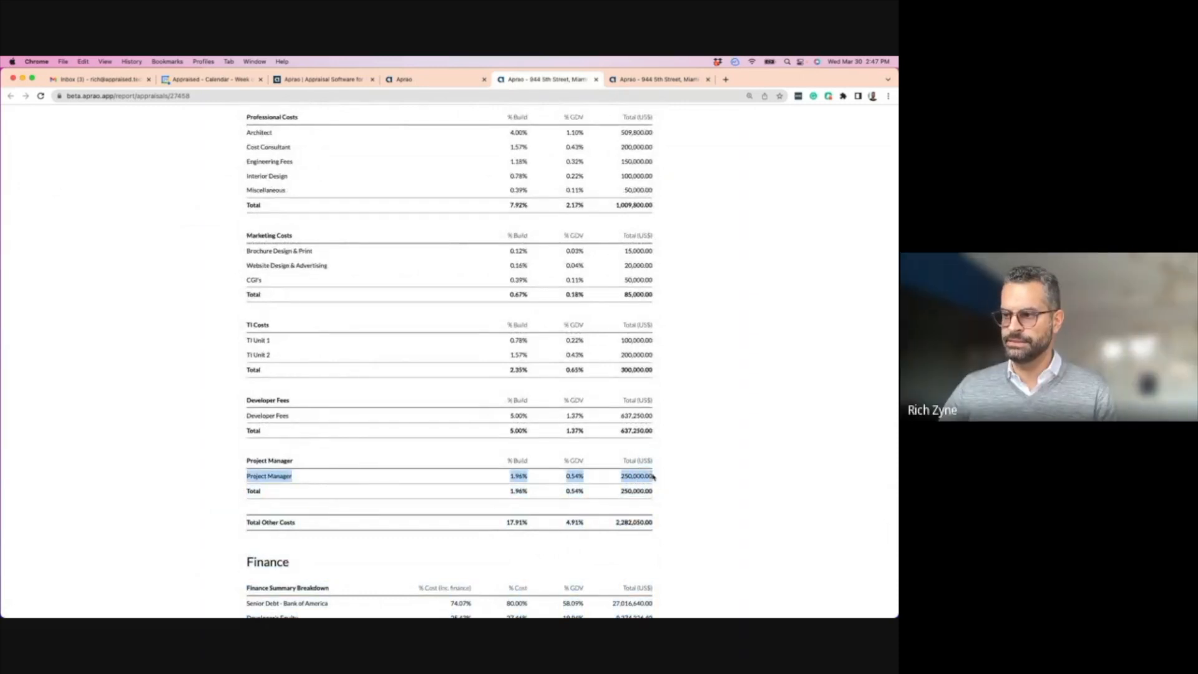
left_click(596, 79)
left_click(549, 79)
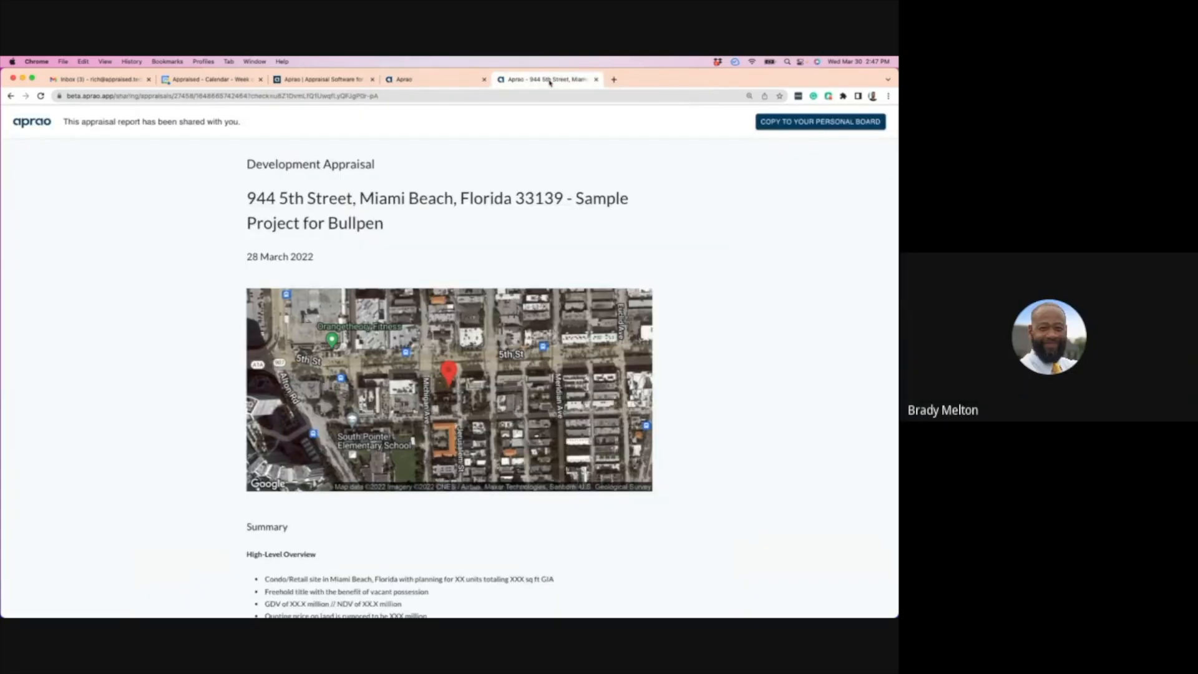
key("super+w")
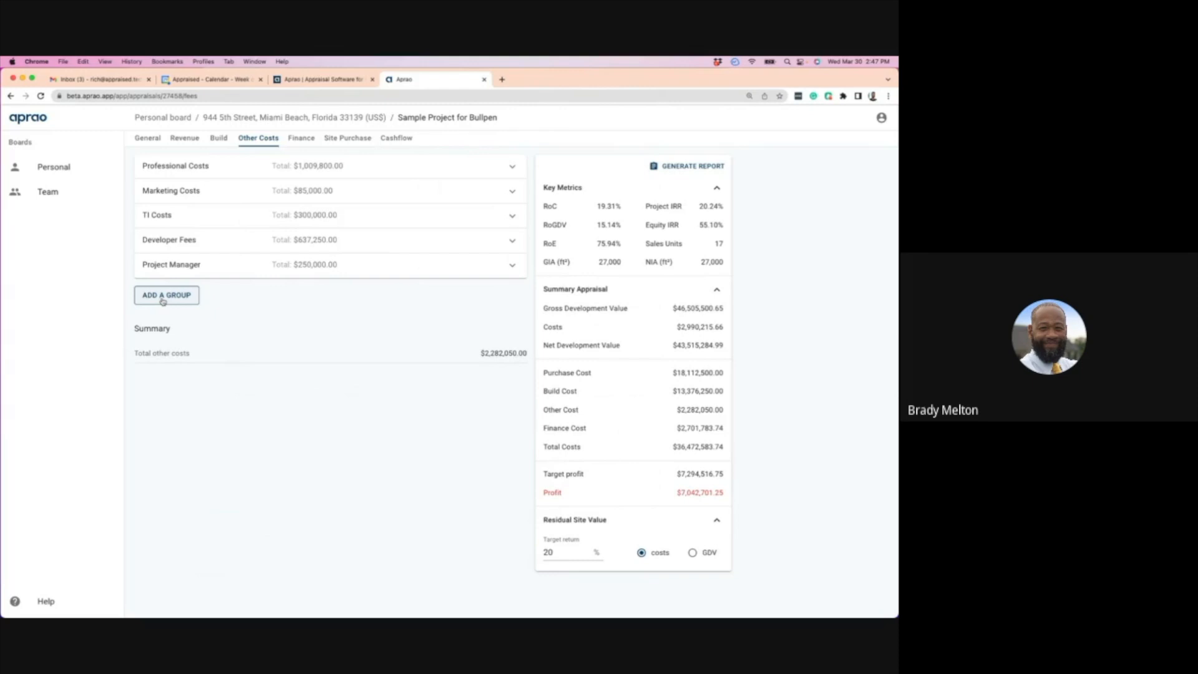
- Rename the Project Manager cost group to 'Team Members'
left_click(253, 267)
left_click(151, 314)
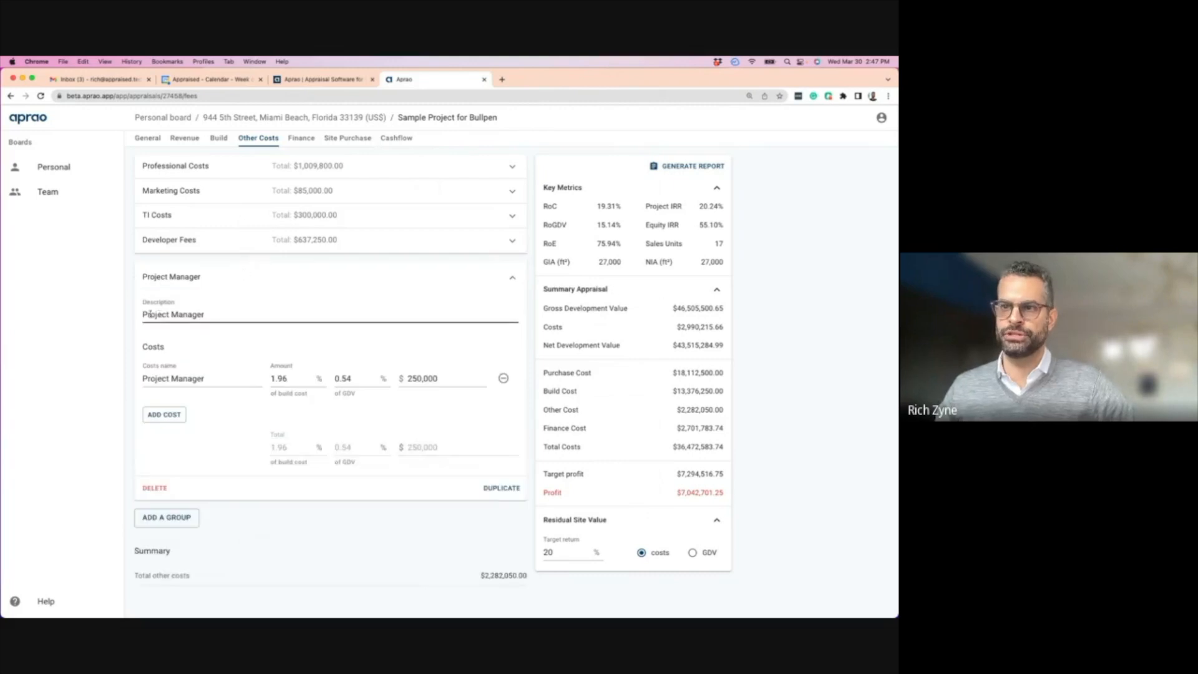
left_click_drag(211, 314, 142, 318)
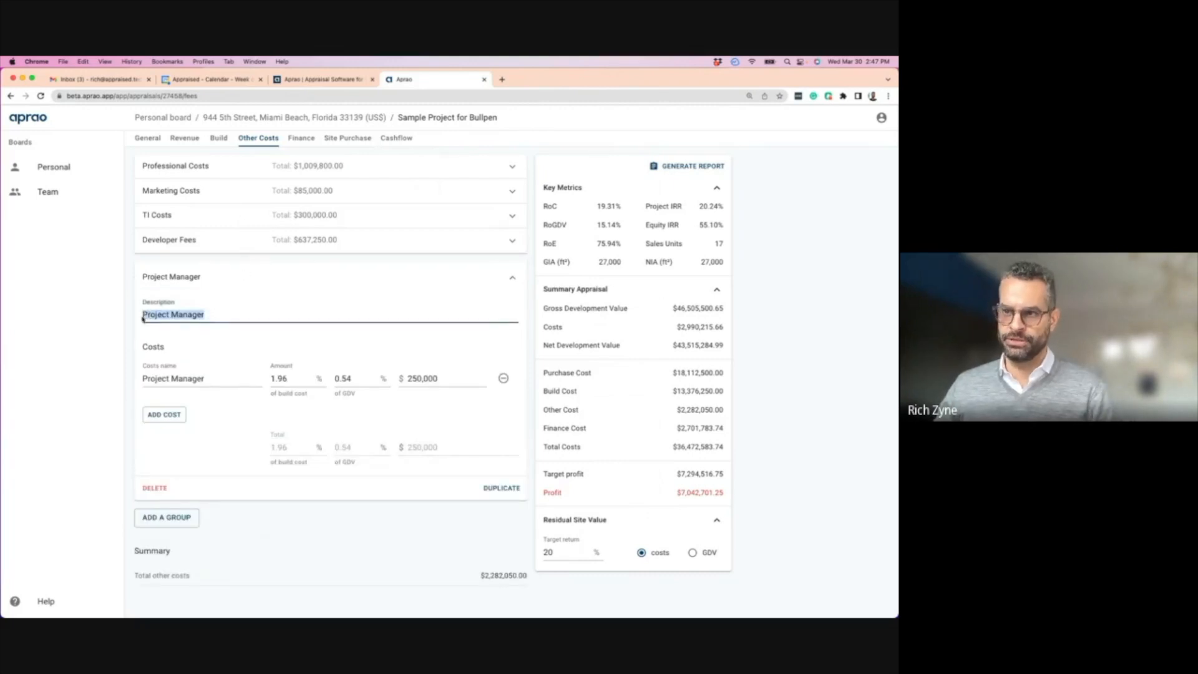
type("Team M")
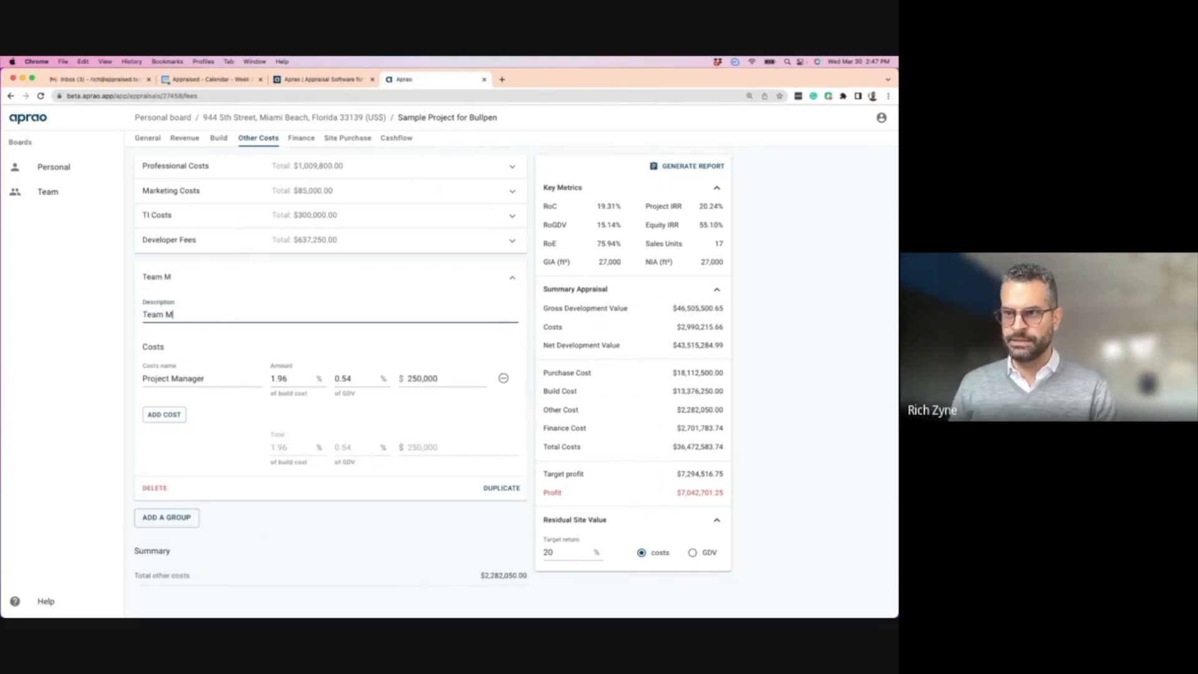
type("embers")
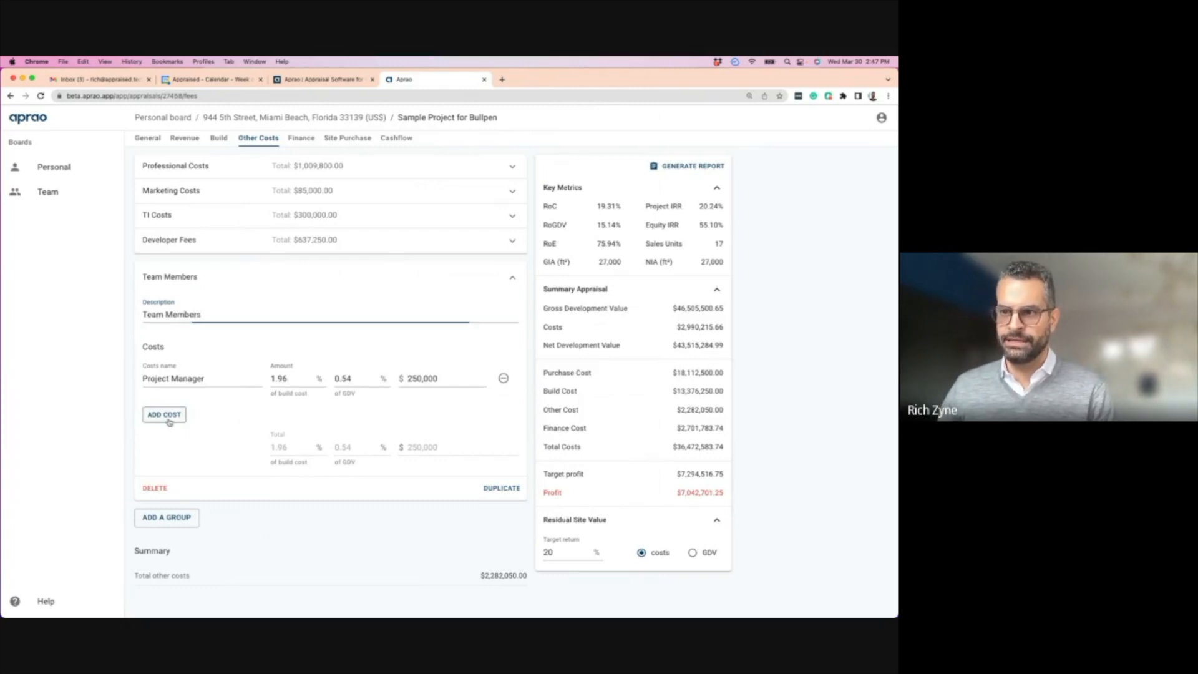
- Add a cost line 'Member 2' at $50,000 to the group
left_click(168, 415)
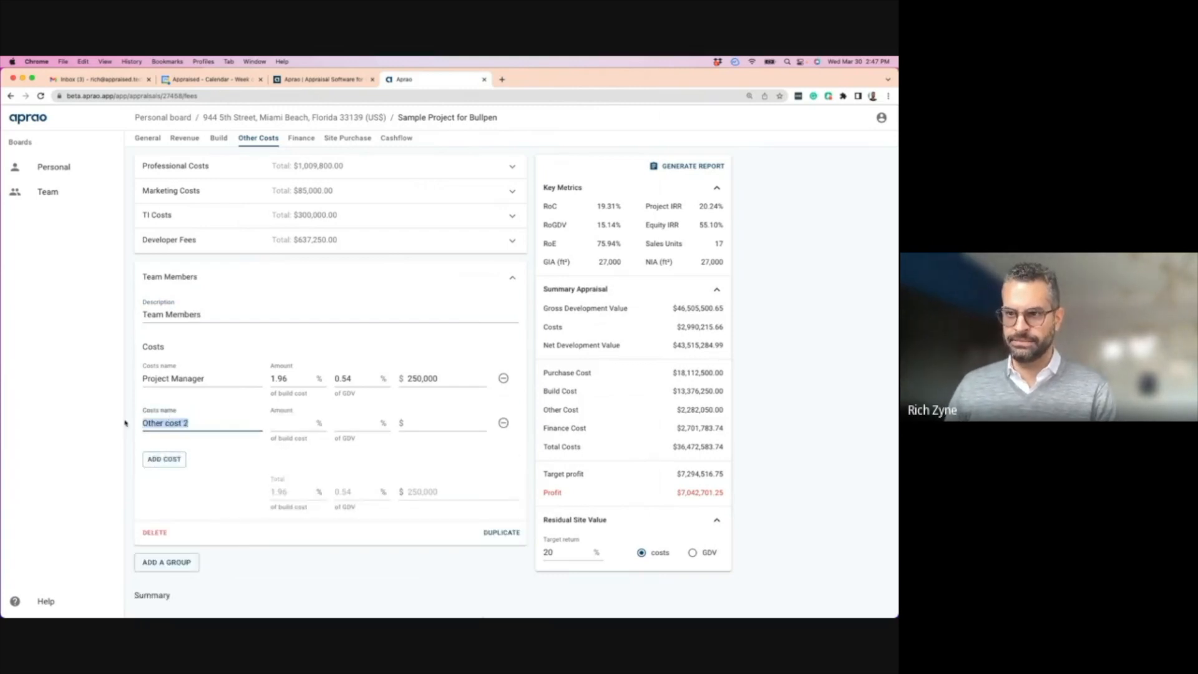
triple_click(181, 417)
type("Member ")
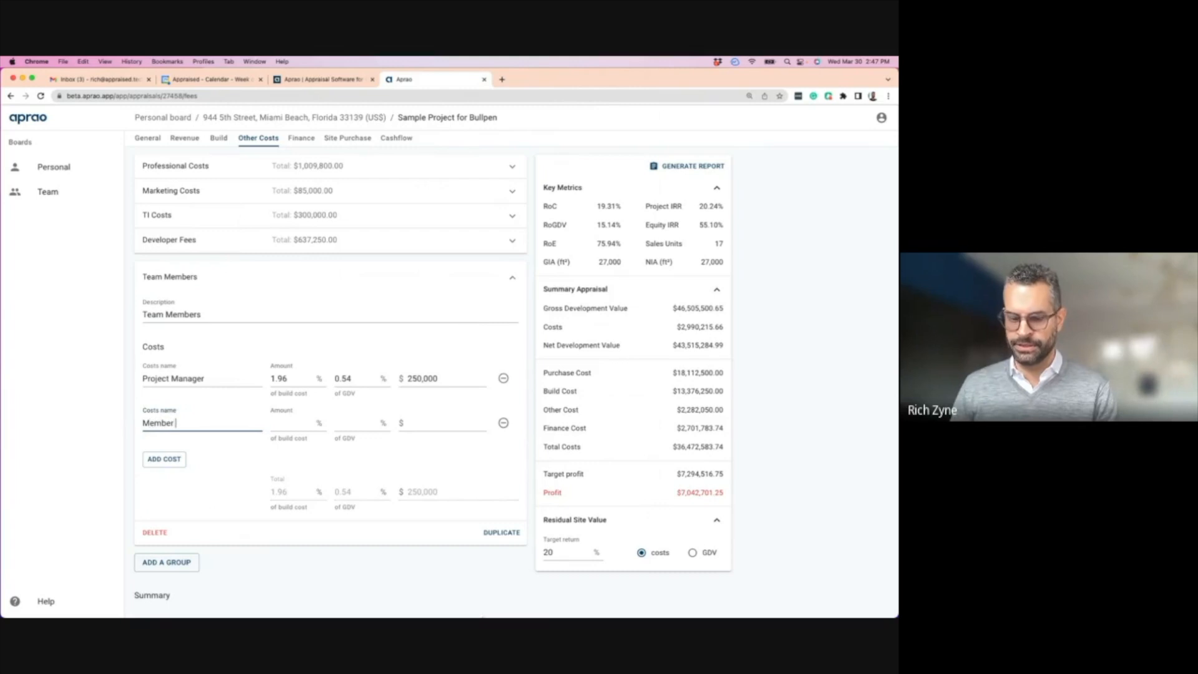
type("2")
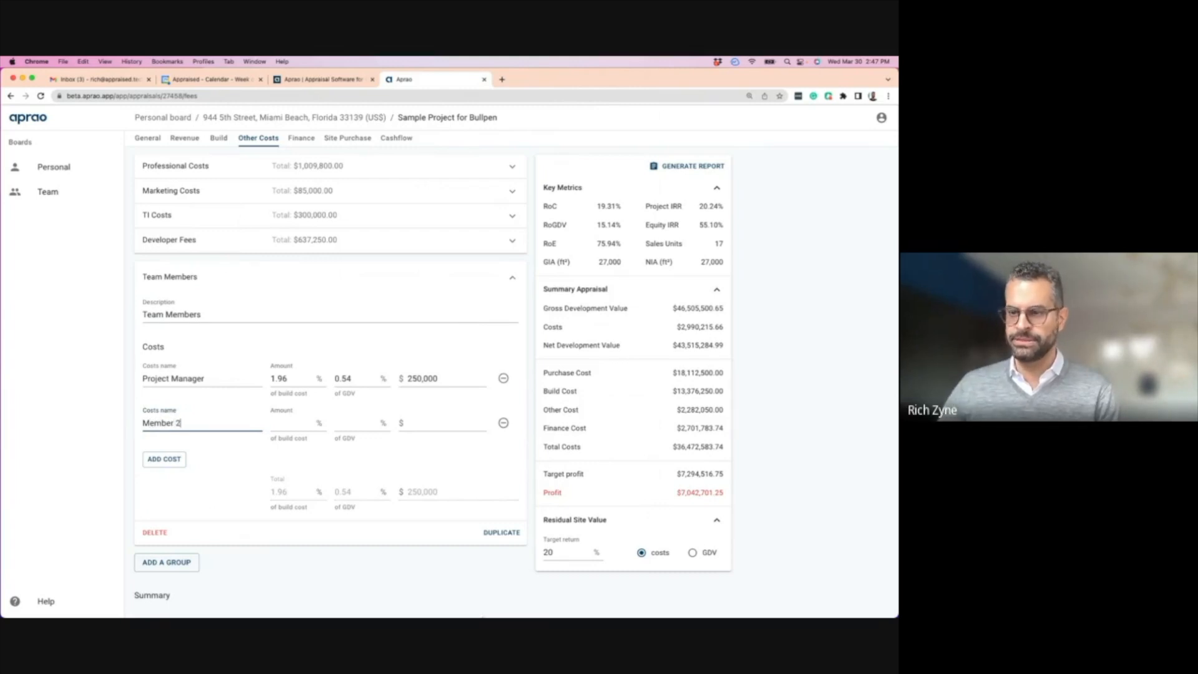
left_click(439, 423)
type("500000")
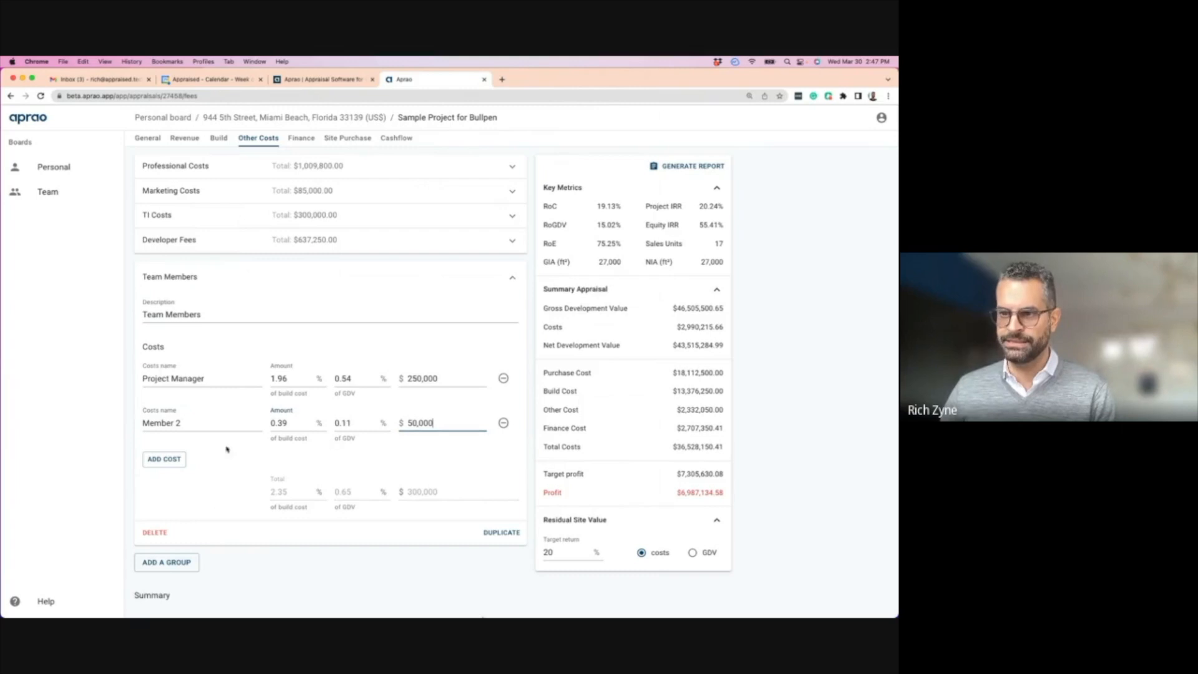
- Add a cost line 'Member 3' at $75,000, then view the cashflow
left_click(164, 459)
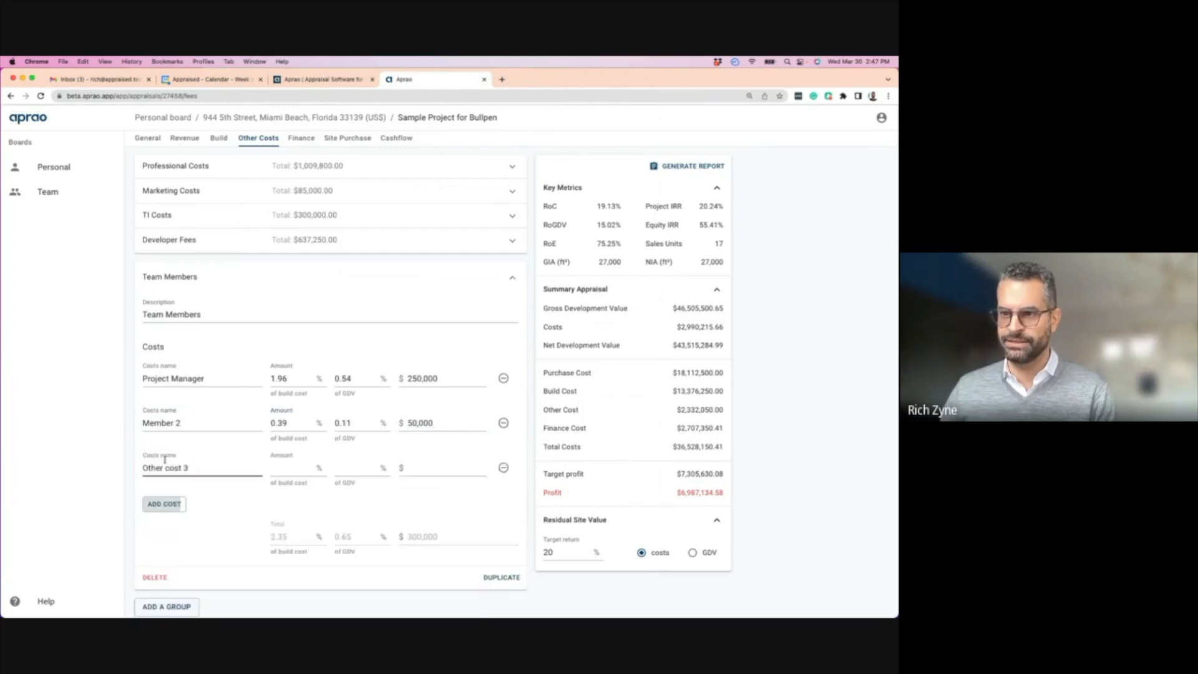
triple_click(172, 466)
type("Member 3")
left_click(443, 467)
type("750000")
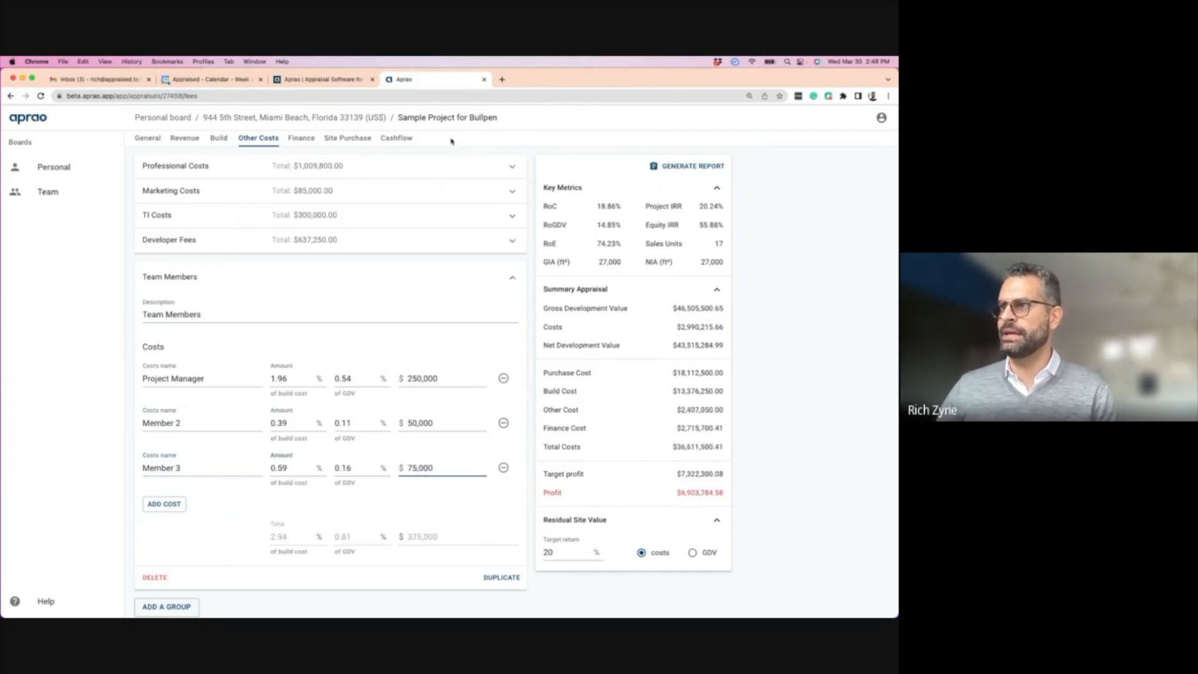
left_click(397, 139)
scroll(428, 374, "down", 15)
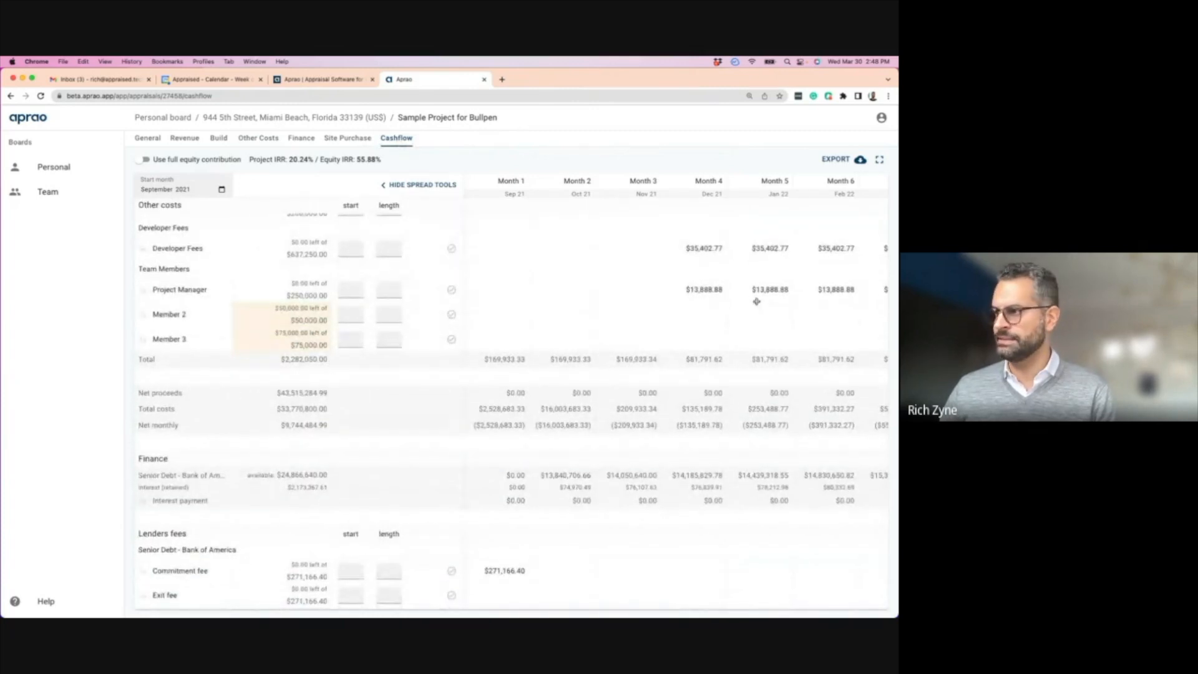
- Look at Site Purchase, then go back to Other Costs with Team Members totalling $375,000
left_click(340, 140)
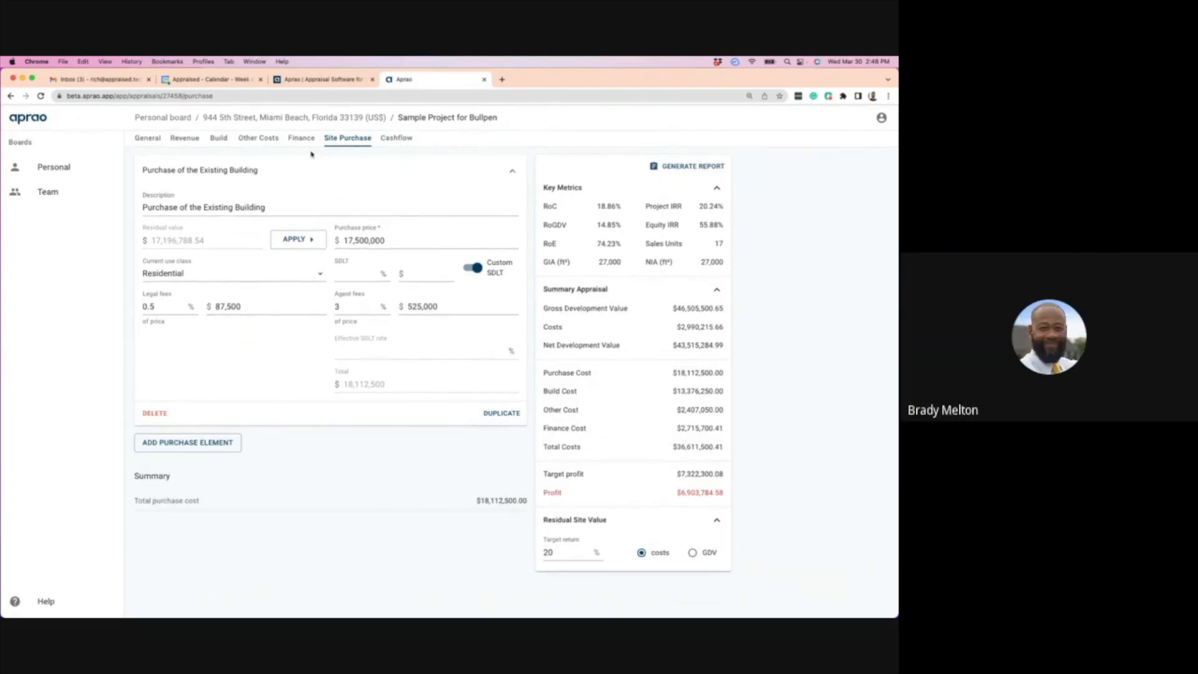
left_click(252, 140)
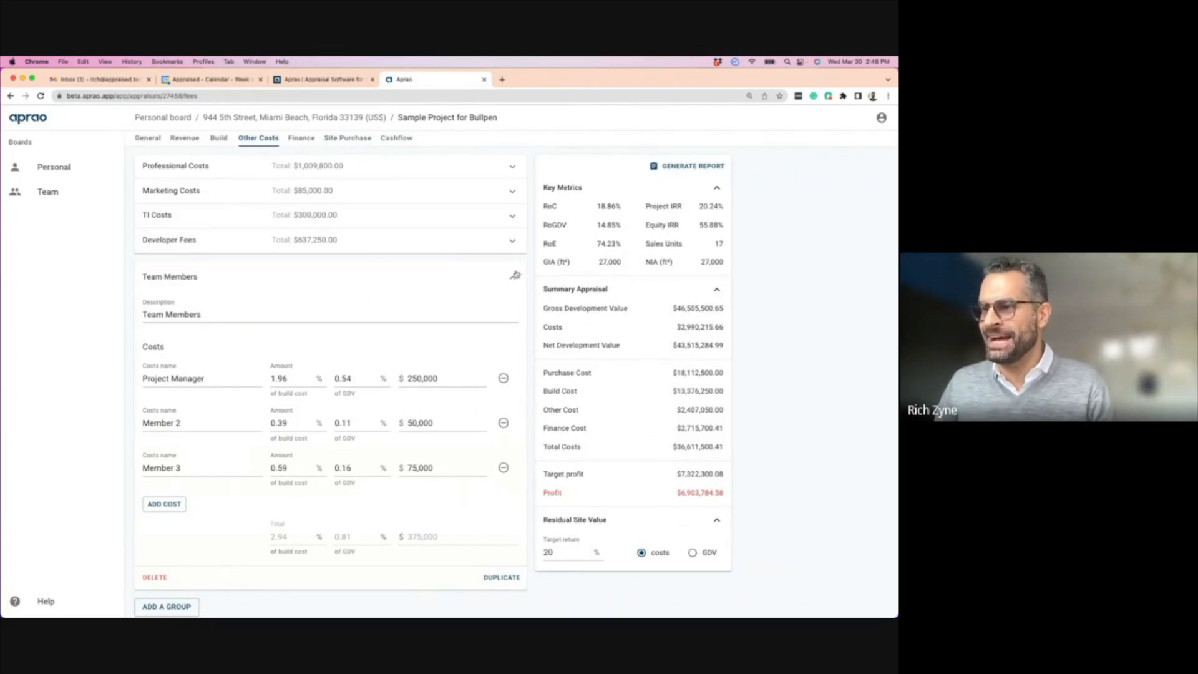
- Change Project Manager to $75,000 and Member 3 to $45,000, then view the General overview
left_click(395, 378)
type("75000")
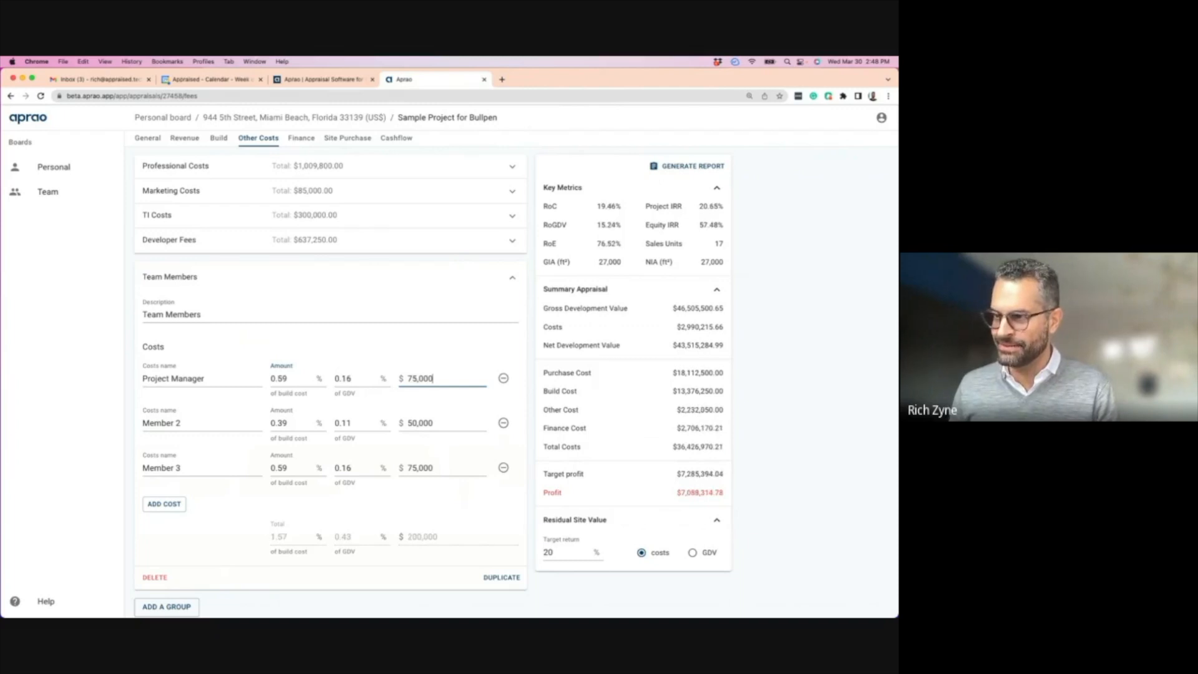
left_click(399, 467)
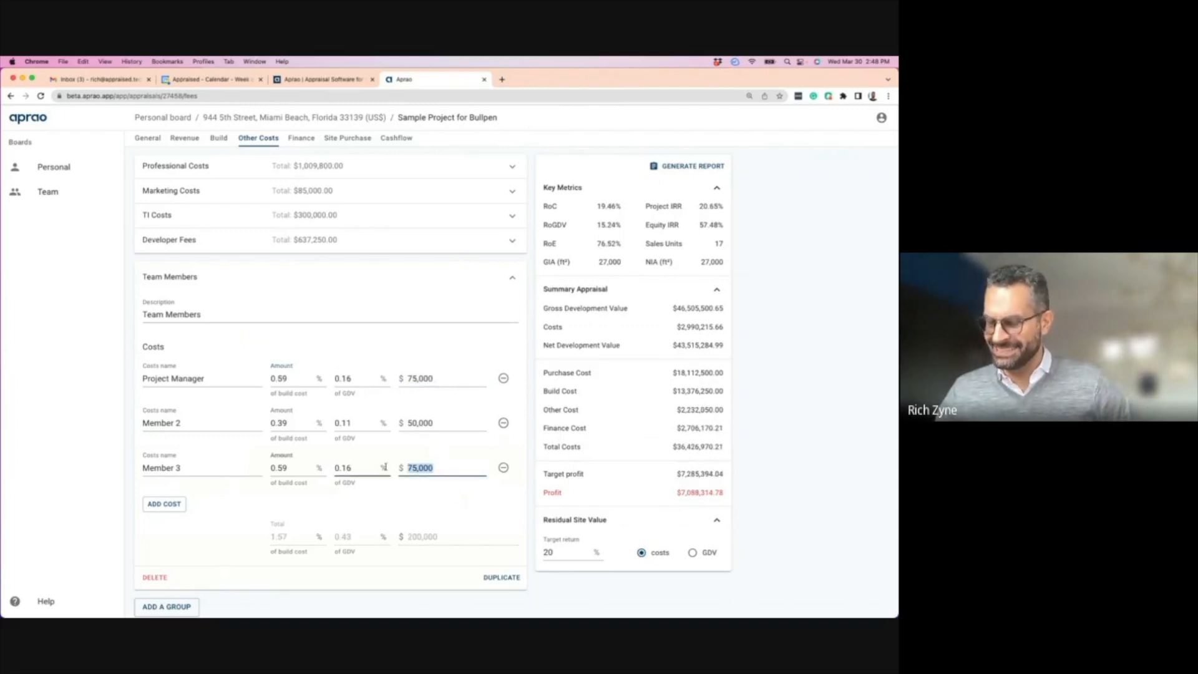
type("45000")
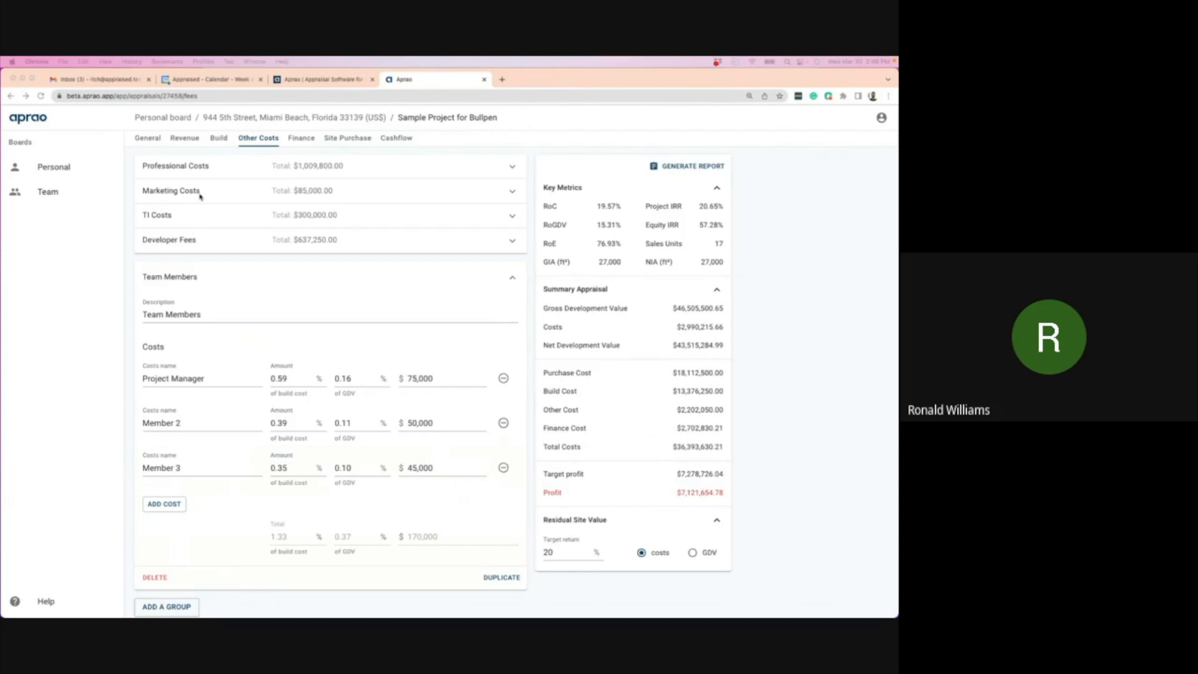
left_click(184, 139)
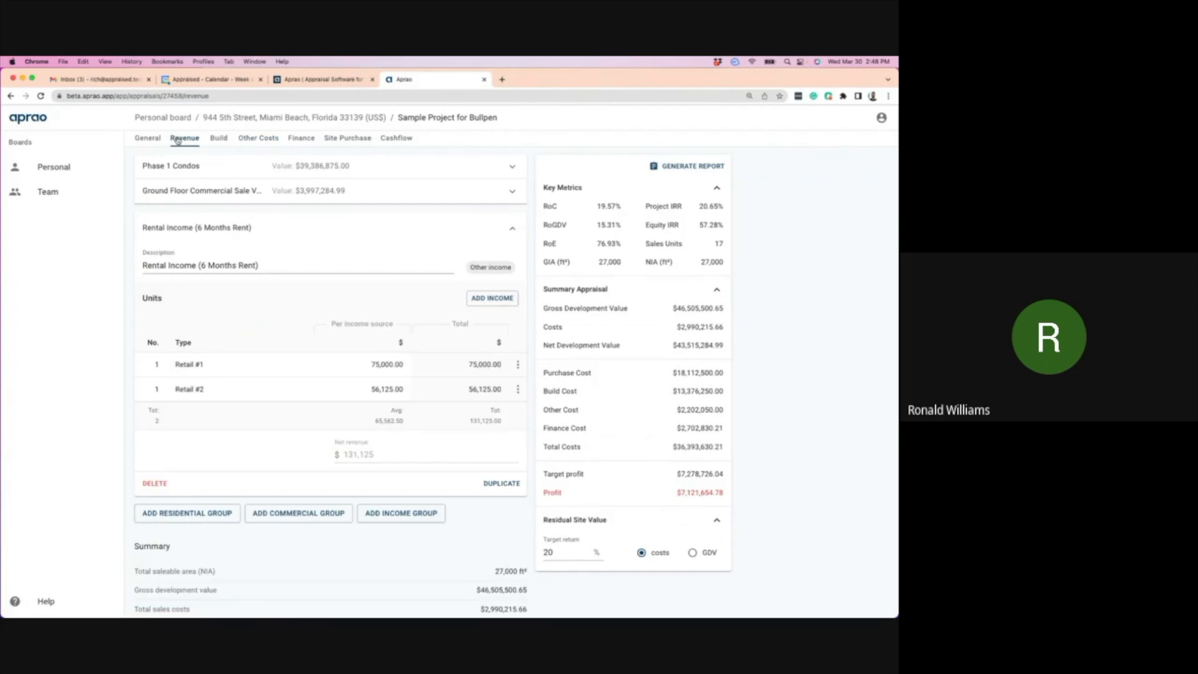
left_click(140, 139)
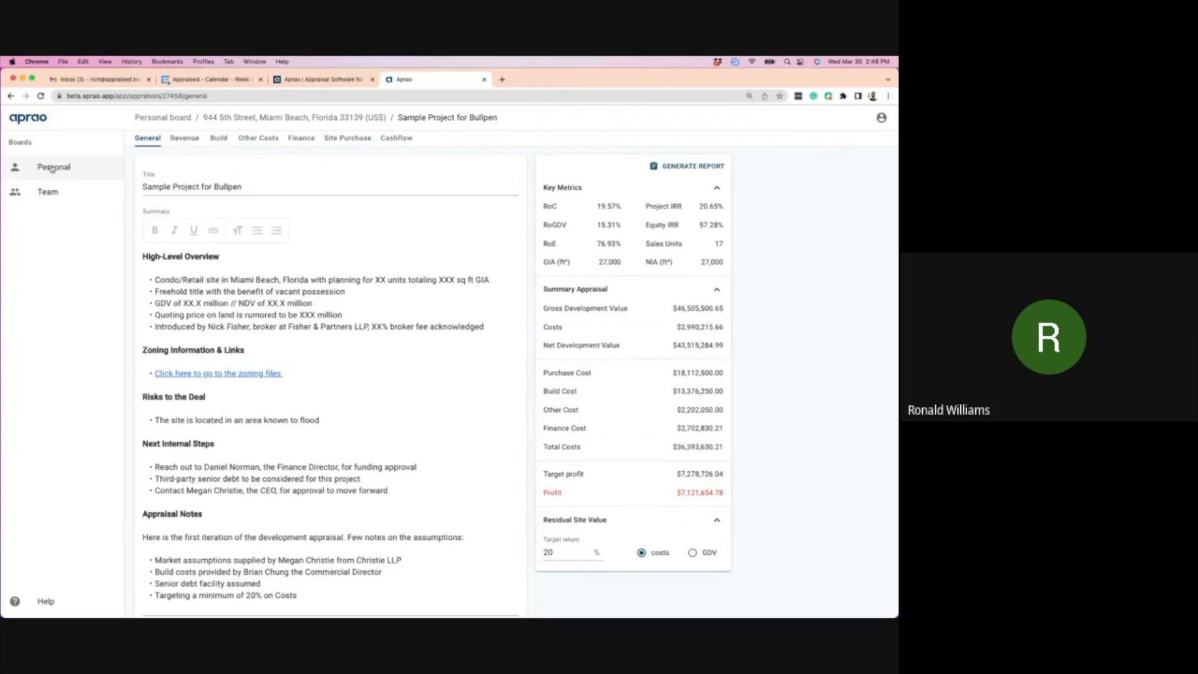
left_click(52, 169)
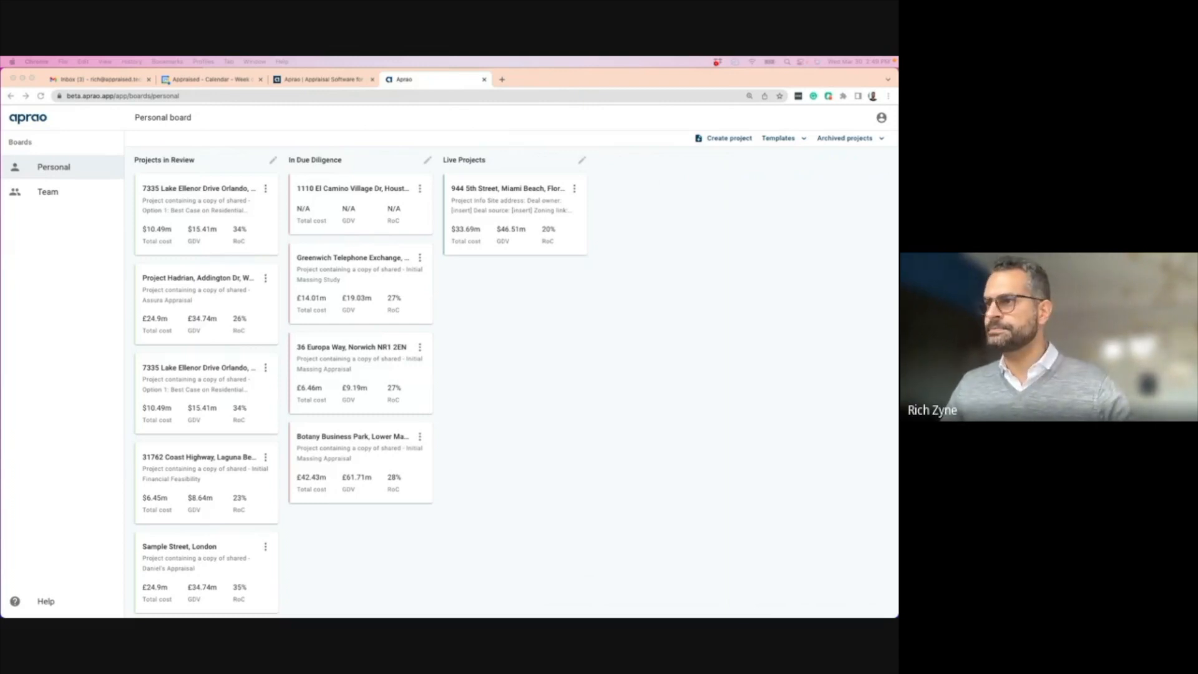
left_click(505, 191)
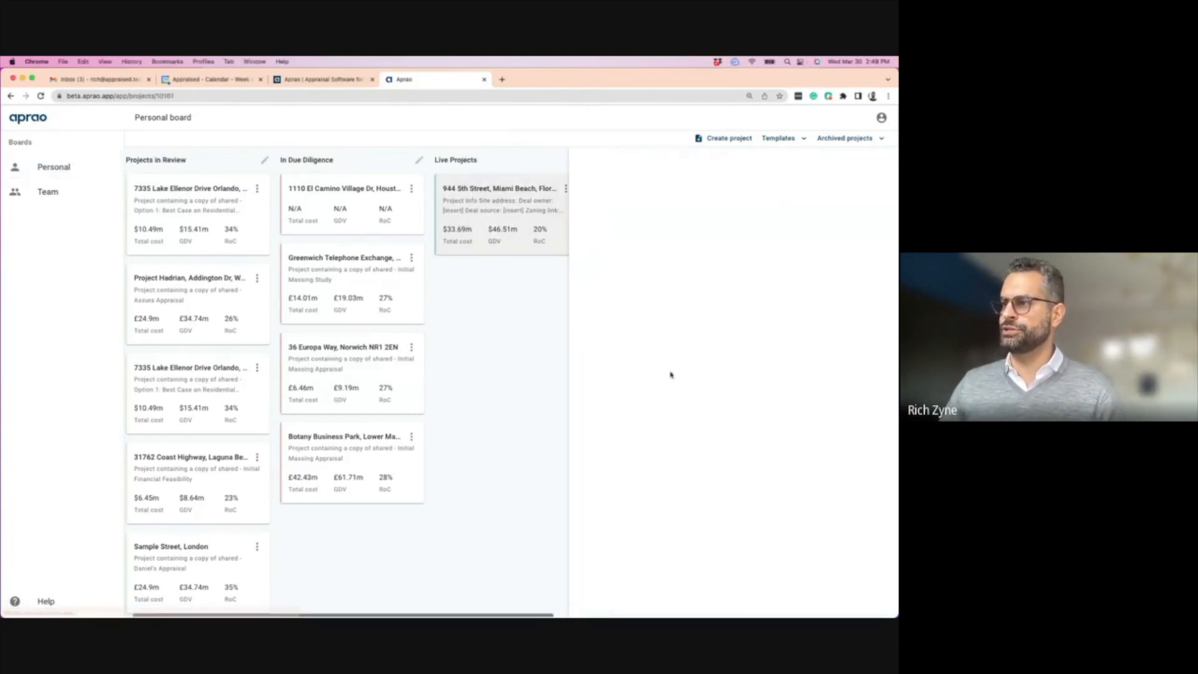
left_click(865, 380)
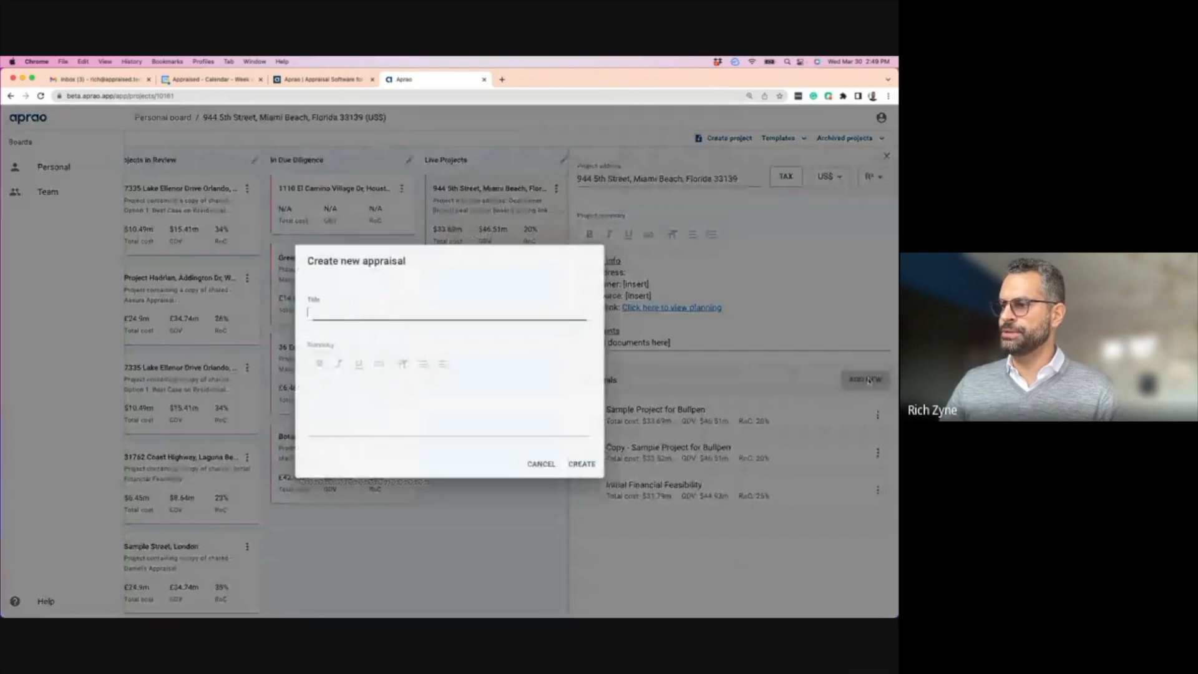
left_click(427, 429)
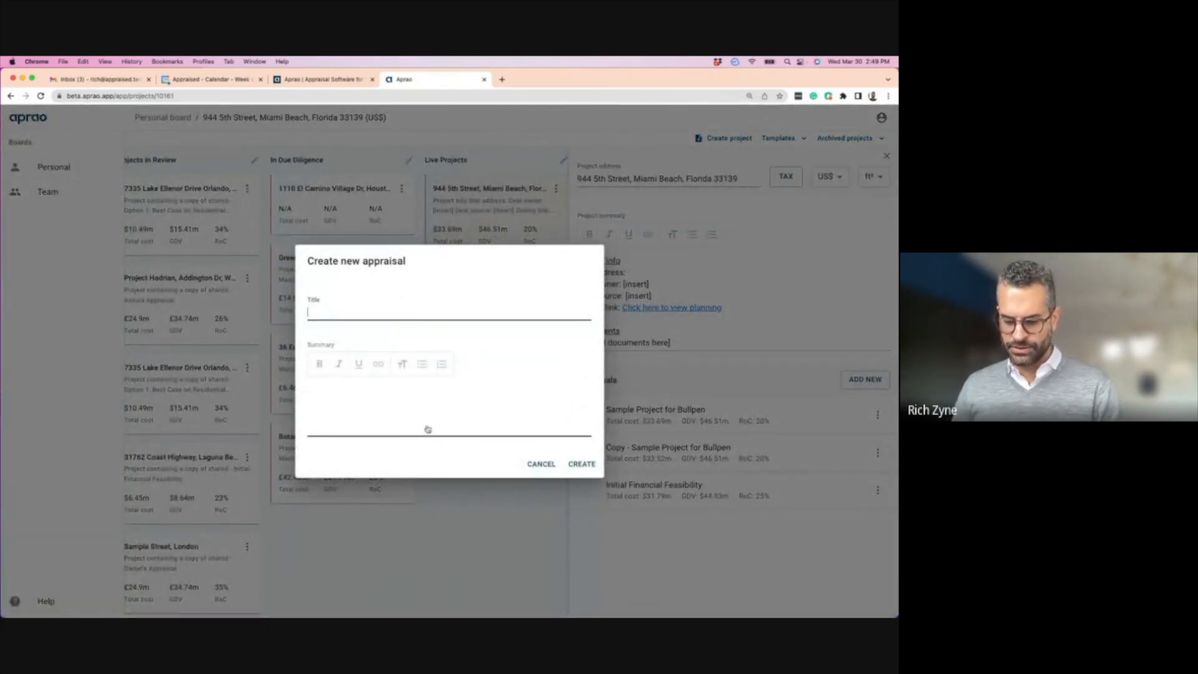
type("Model 2")
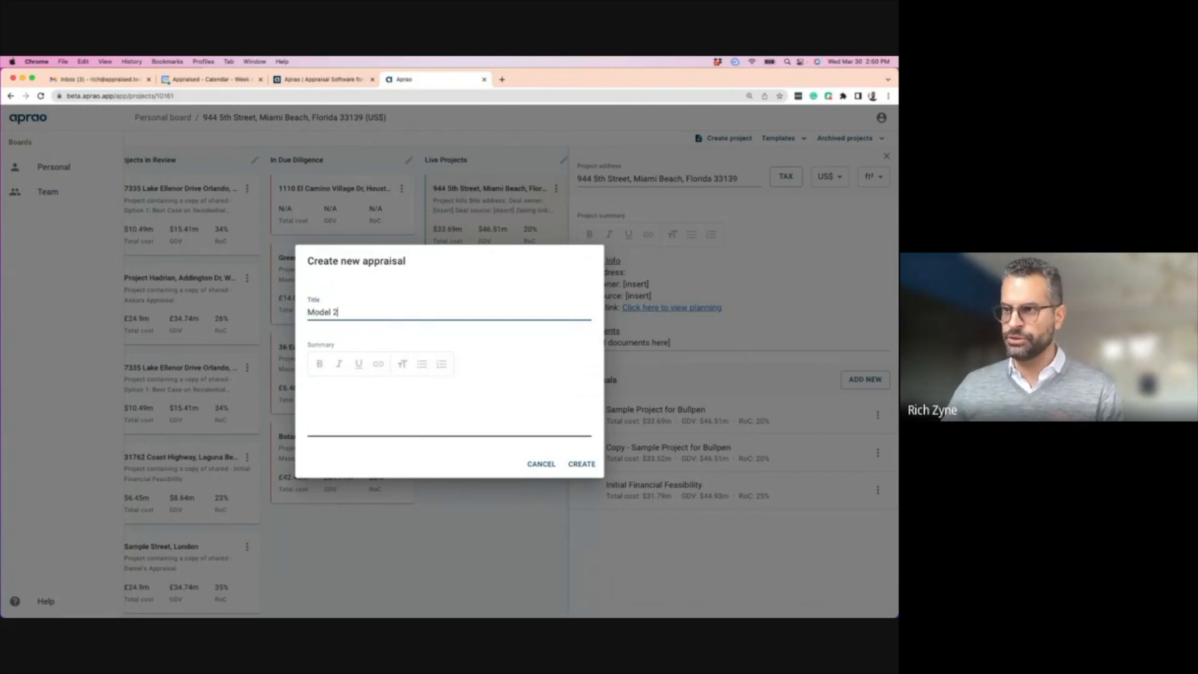
left_click(583, 461)
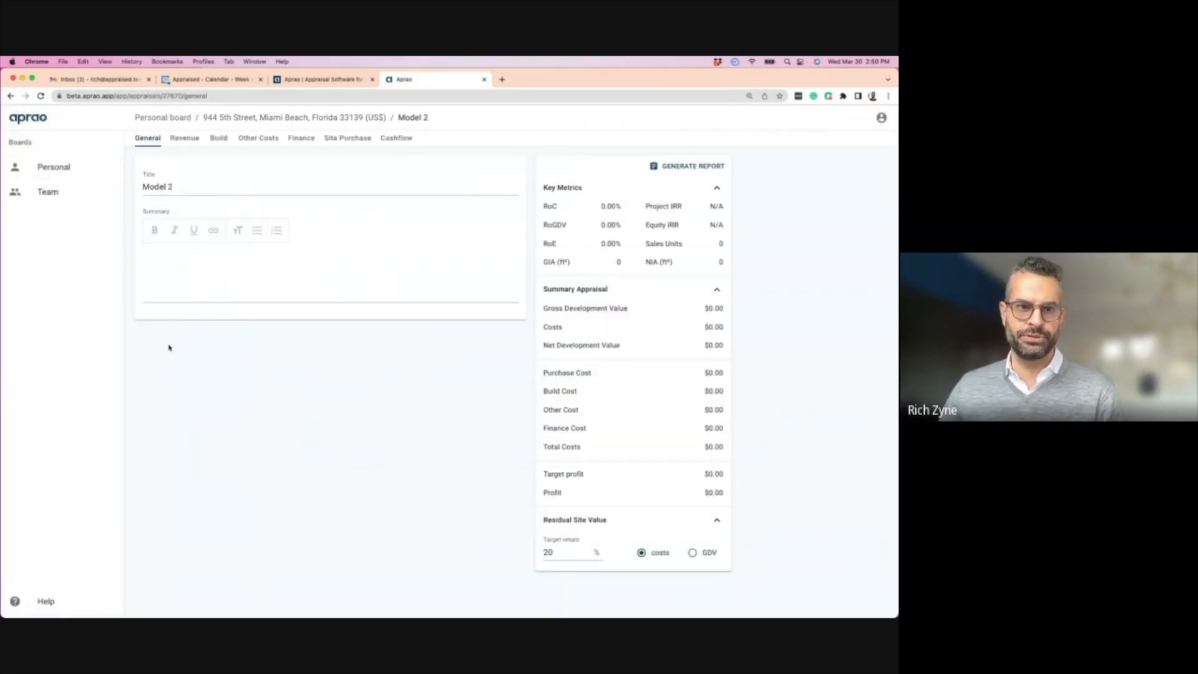
- Add five 1/2 units of 1,500 ft² at $500,000 each to Unit type 1
left_click(185, 137)
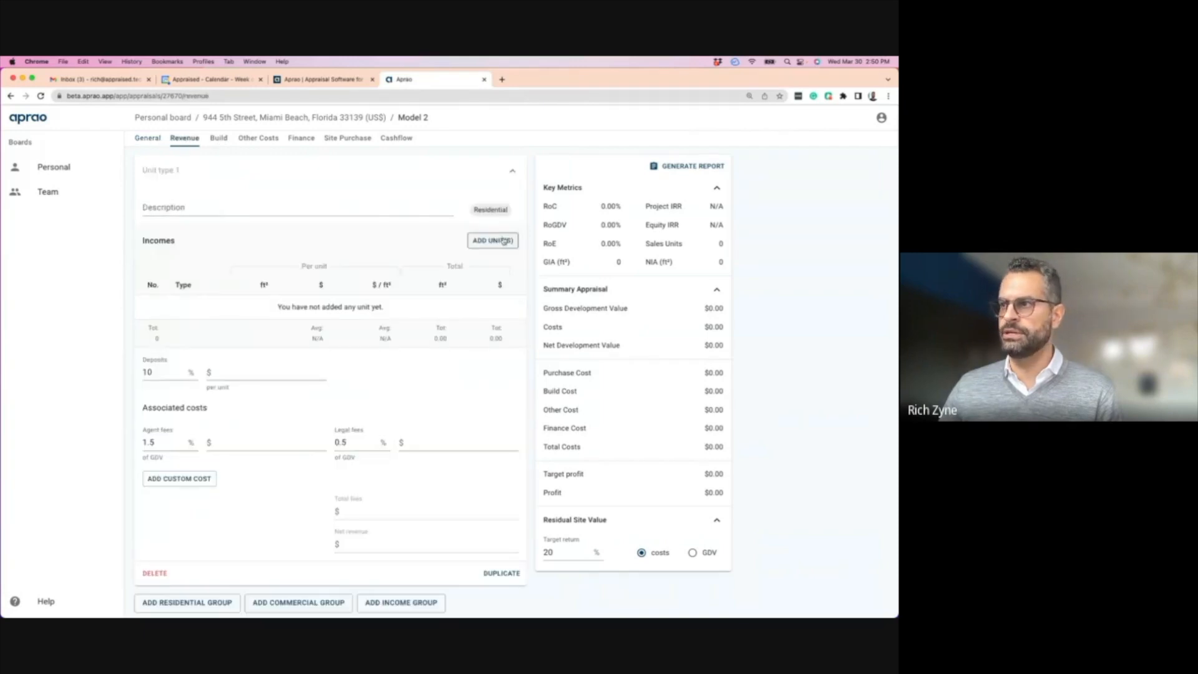
left_click(515, 172)
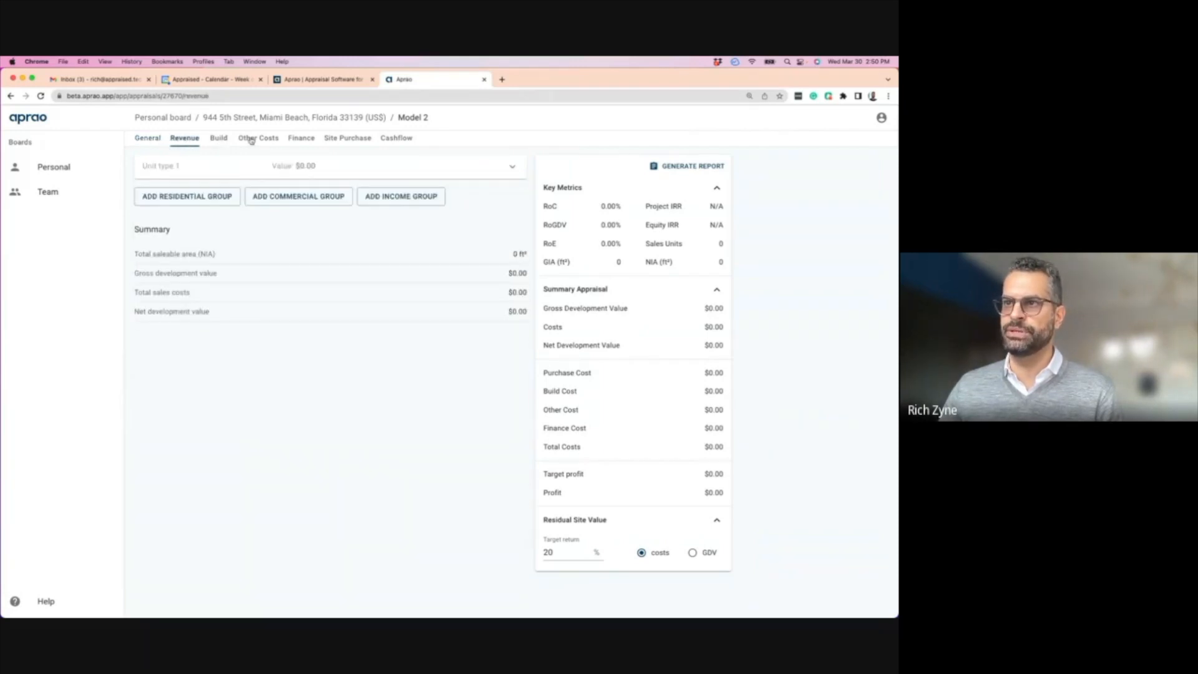
left_click(235, 177)
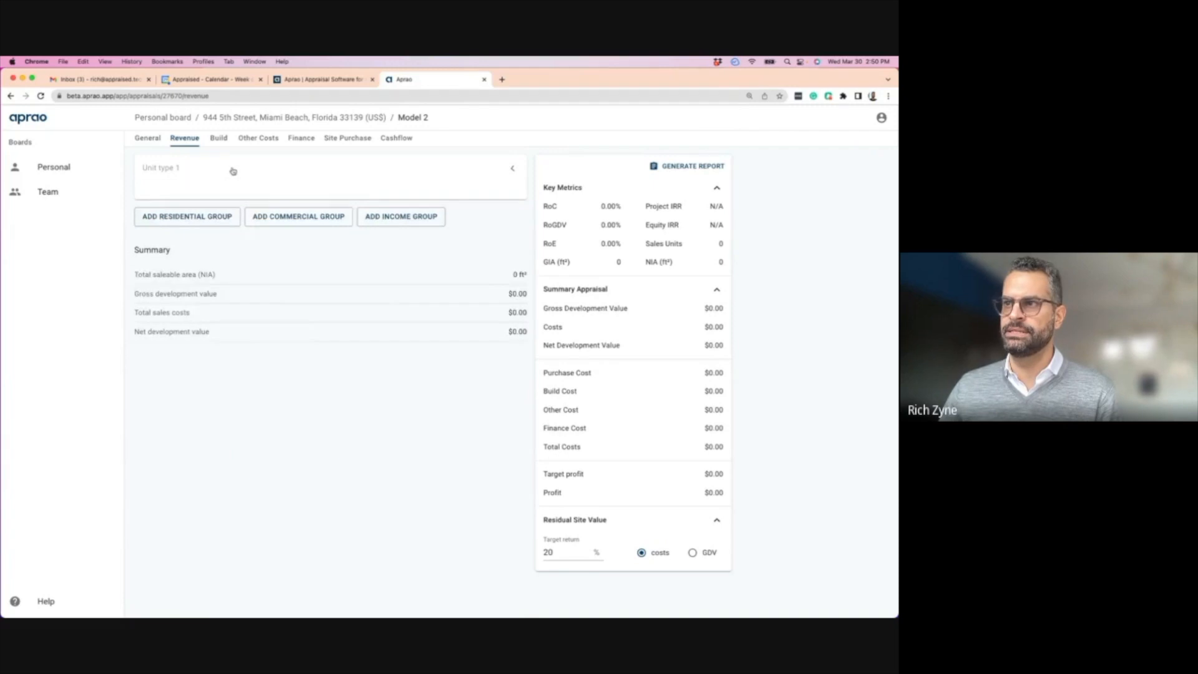
left_click(489, 242)
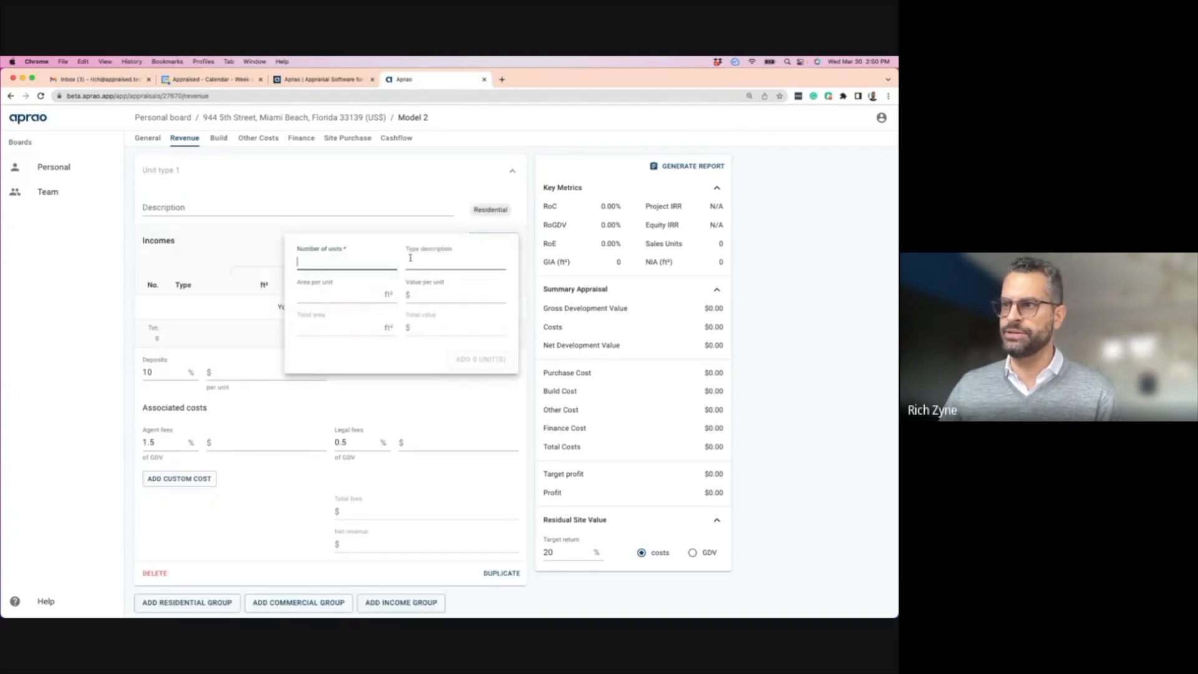
left_click(319, 265)
type("5")
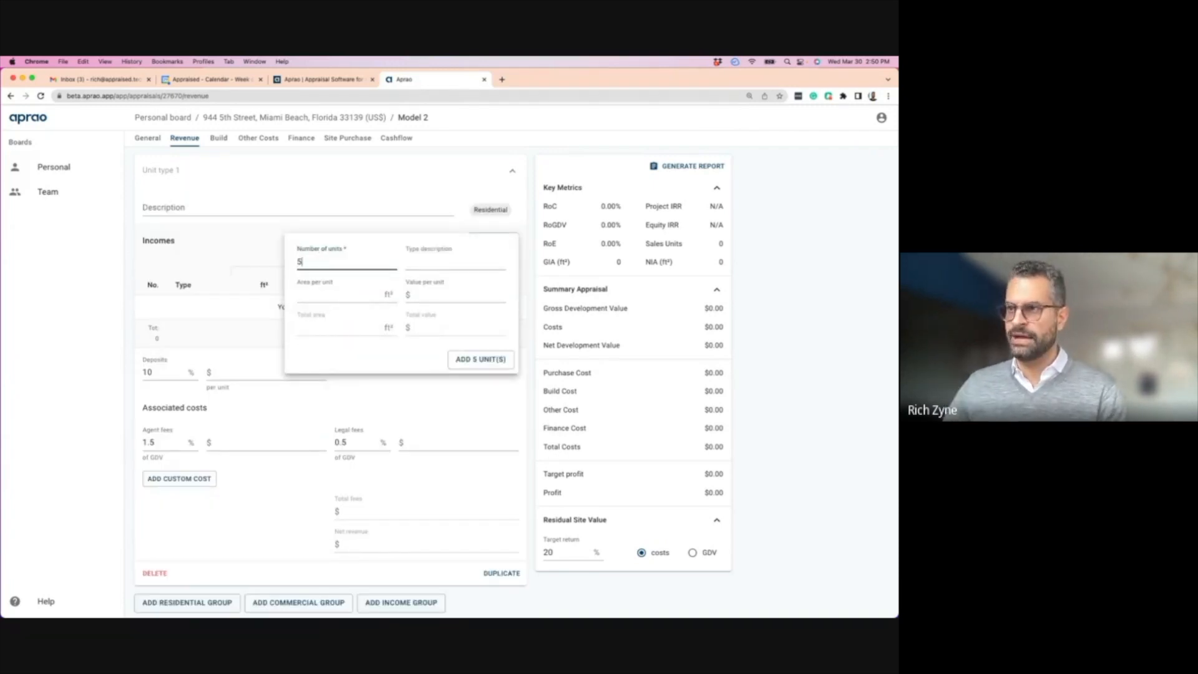
left_click(423, 259)
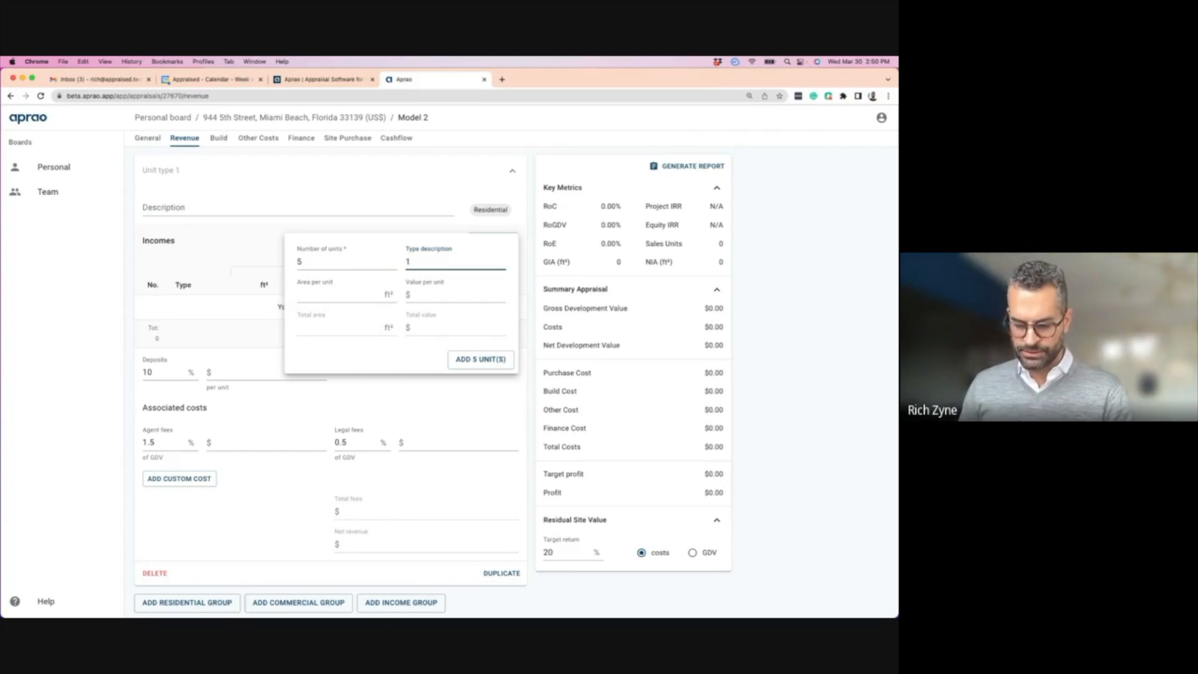
left_click(390, 293)
type("1")
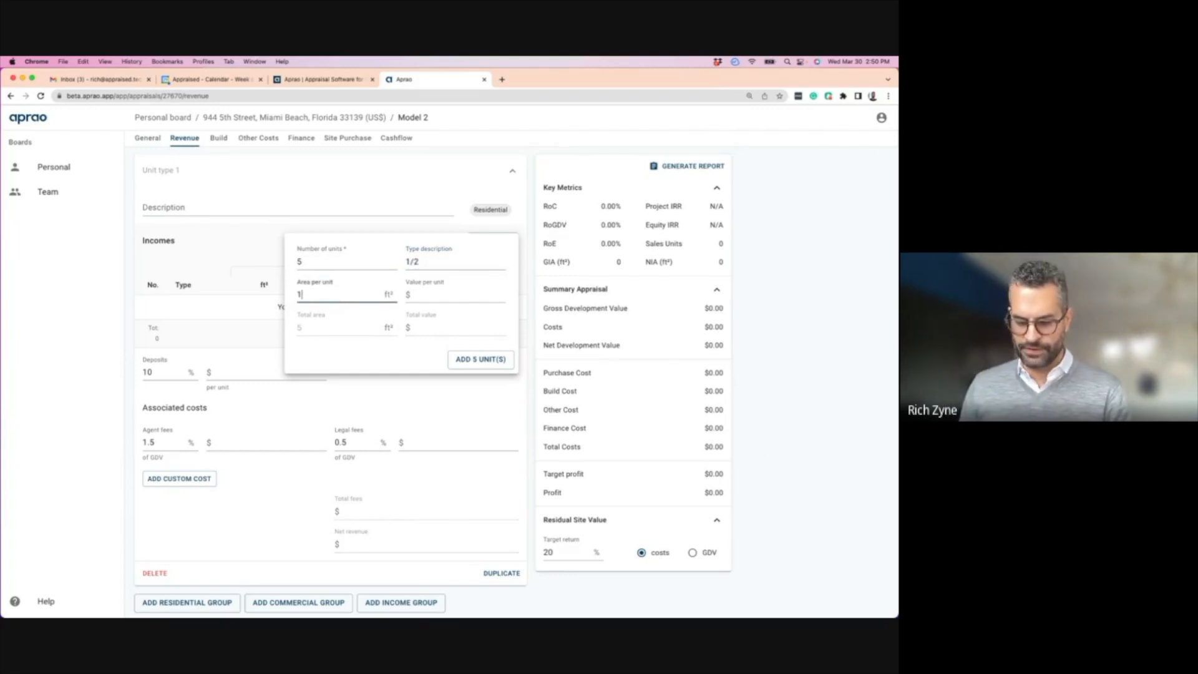
type(",500")
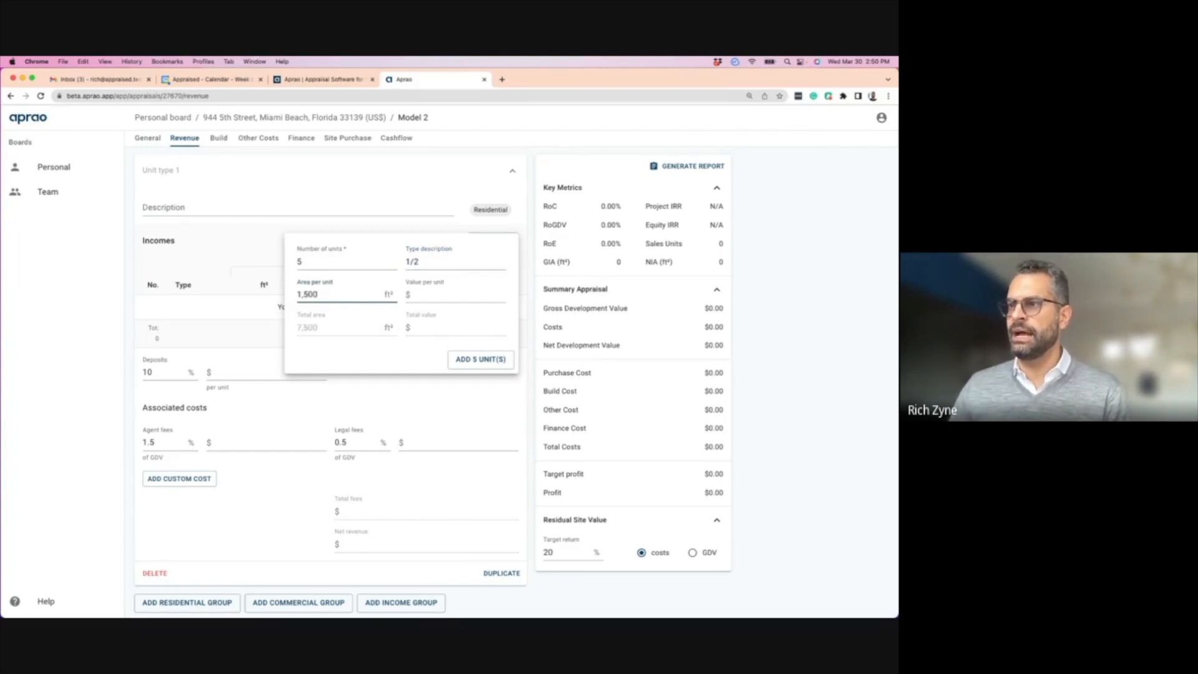
left_click(440, 295)
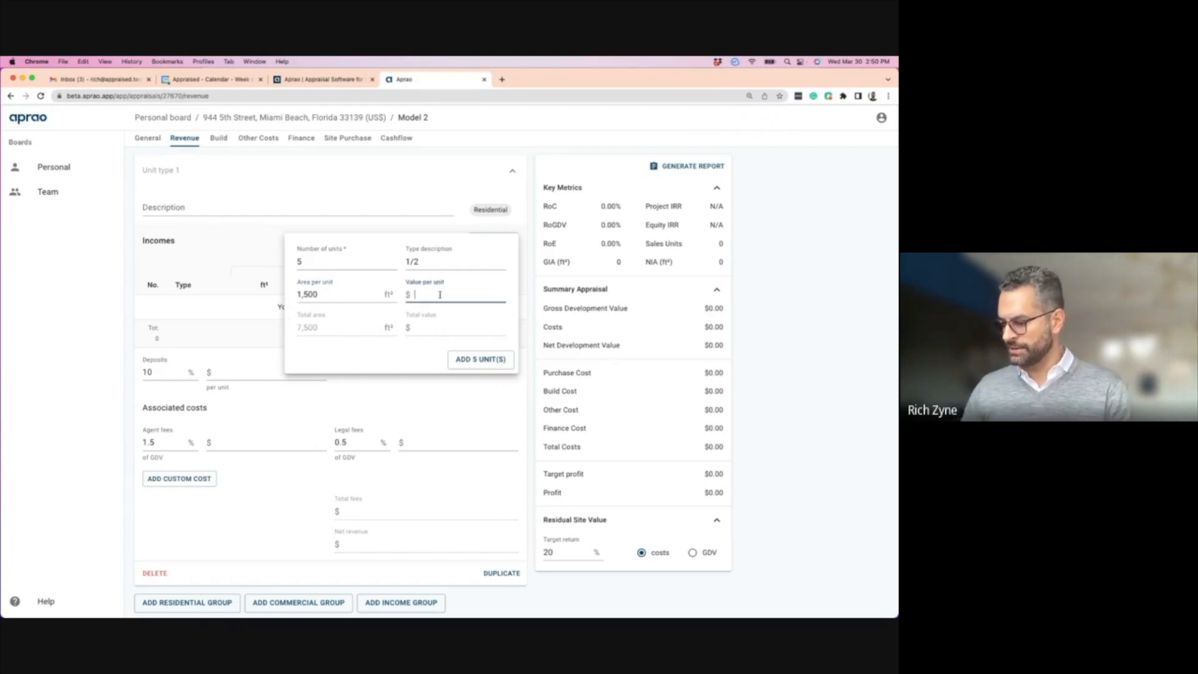
type("5000000")
key("Return")
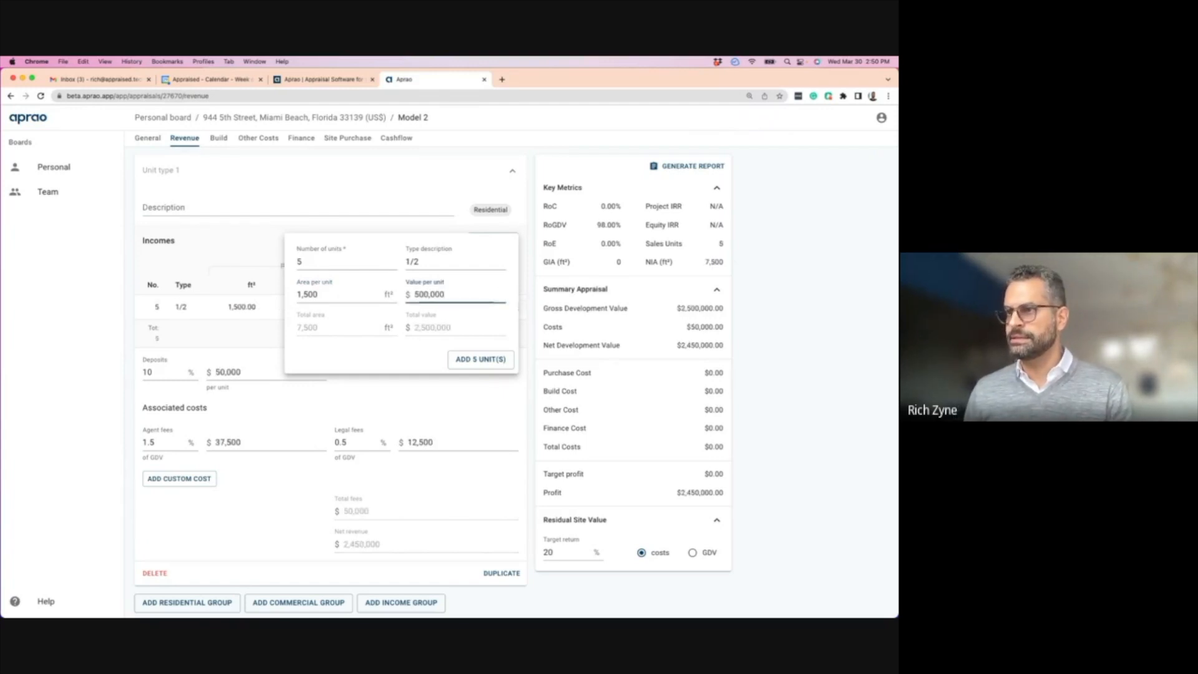
- Scroll the revenue table to check the $2,500,000 GDV, then go to the Build page
scroll(421, 285, "down", 3)
scroll(421, 304, "up", 3)
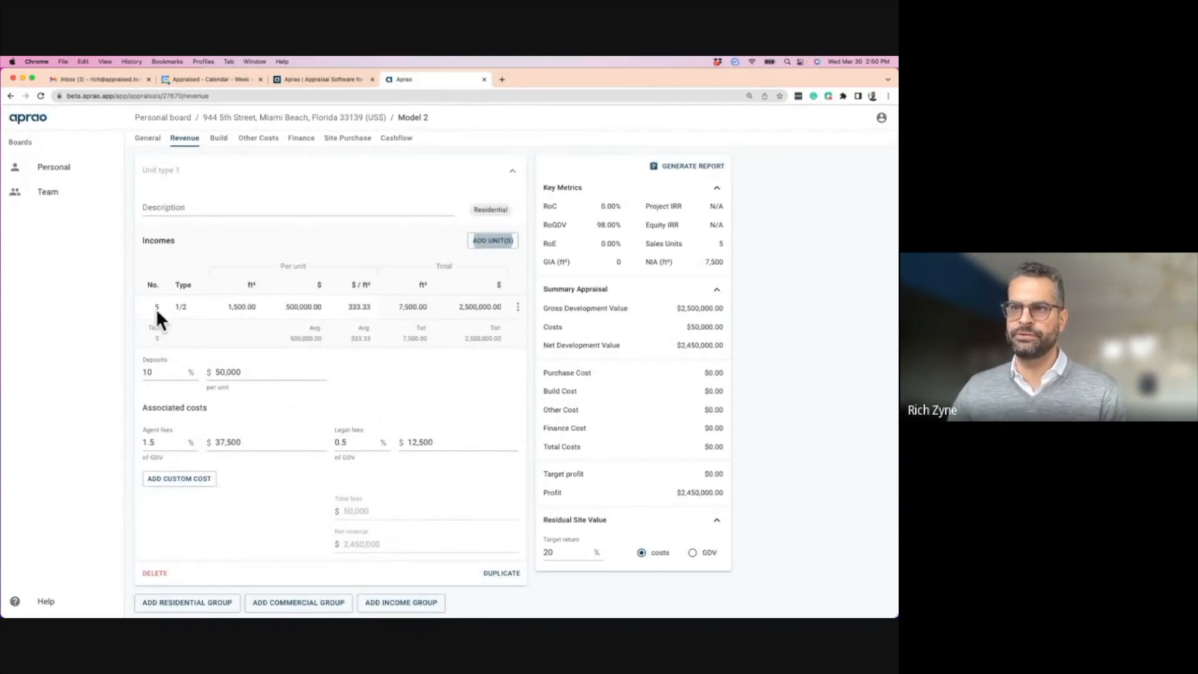
scroll(238, 307, "down", 2)
scroll(237, 307, "down", 3)
scroll(228, 187, "up", 5)
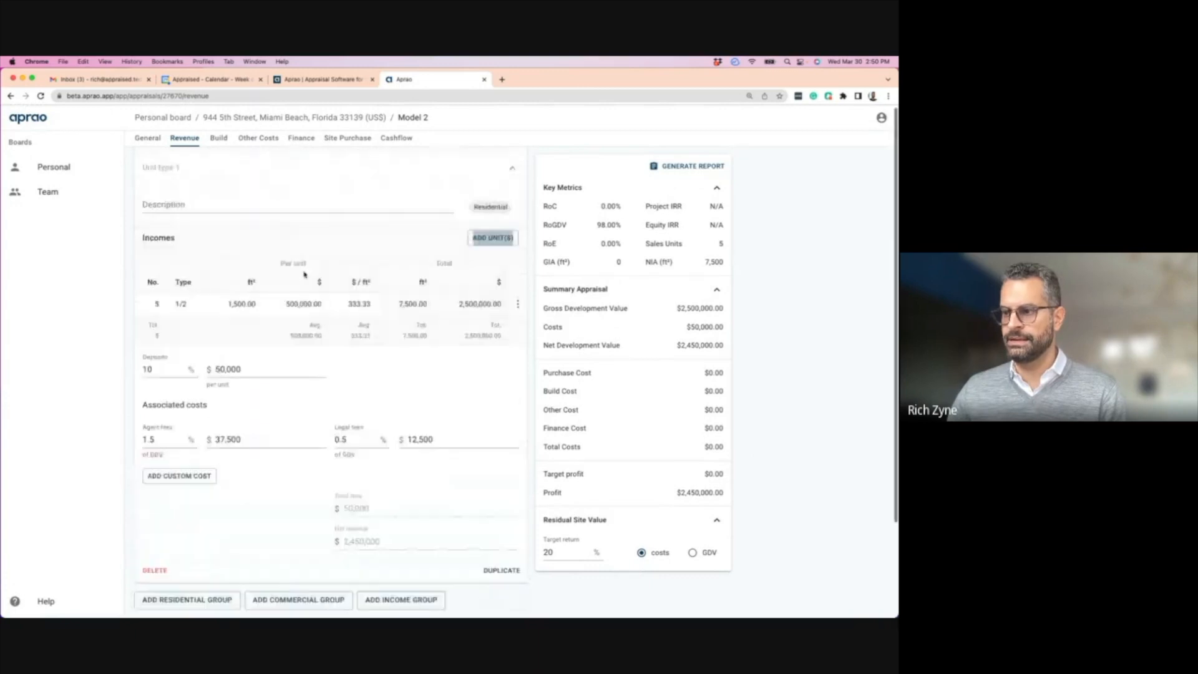
left_click(218, 138)
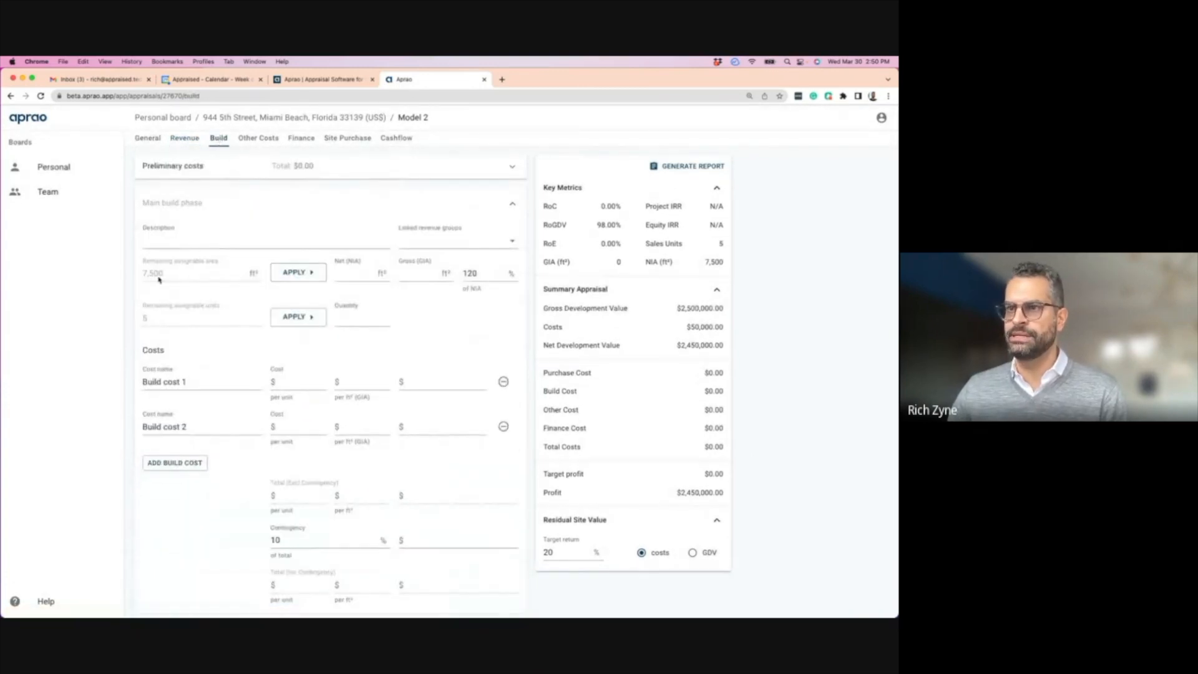
- Name the build phase 'Construction', link it to Unit type 1, and set GIA to 100% of NIA
left_click(187, 238)
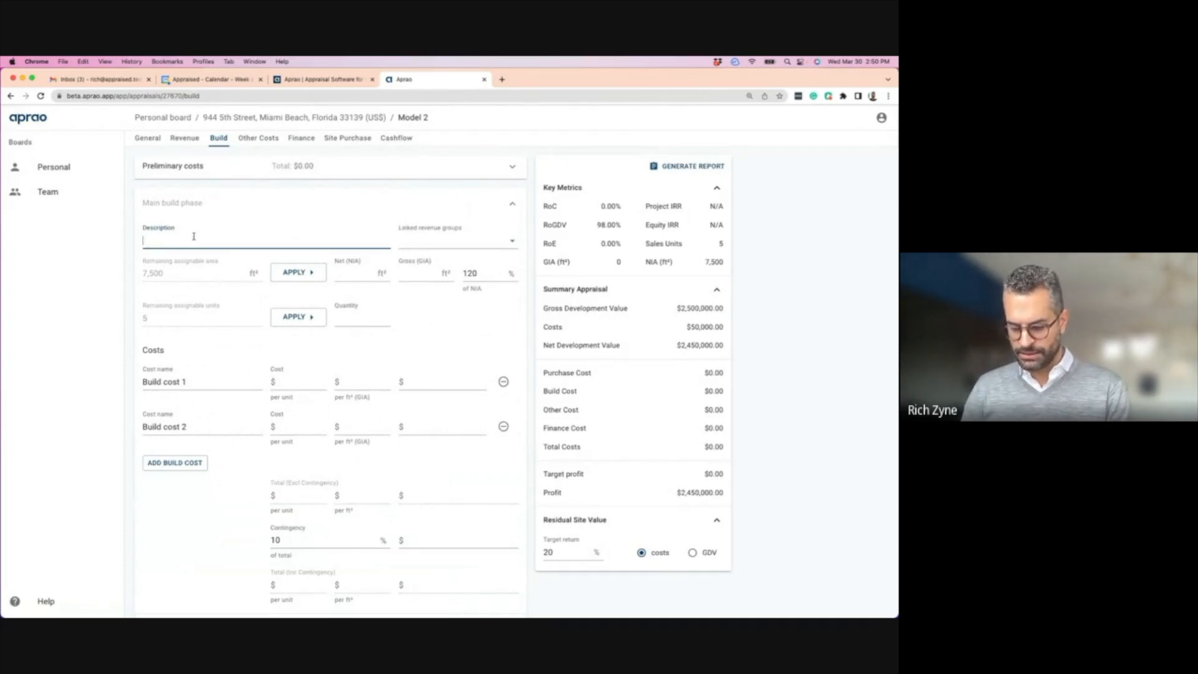
type("Construction")
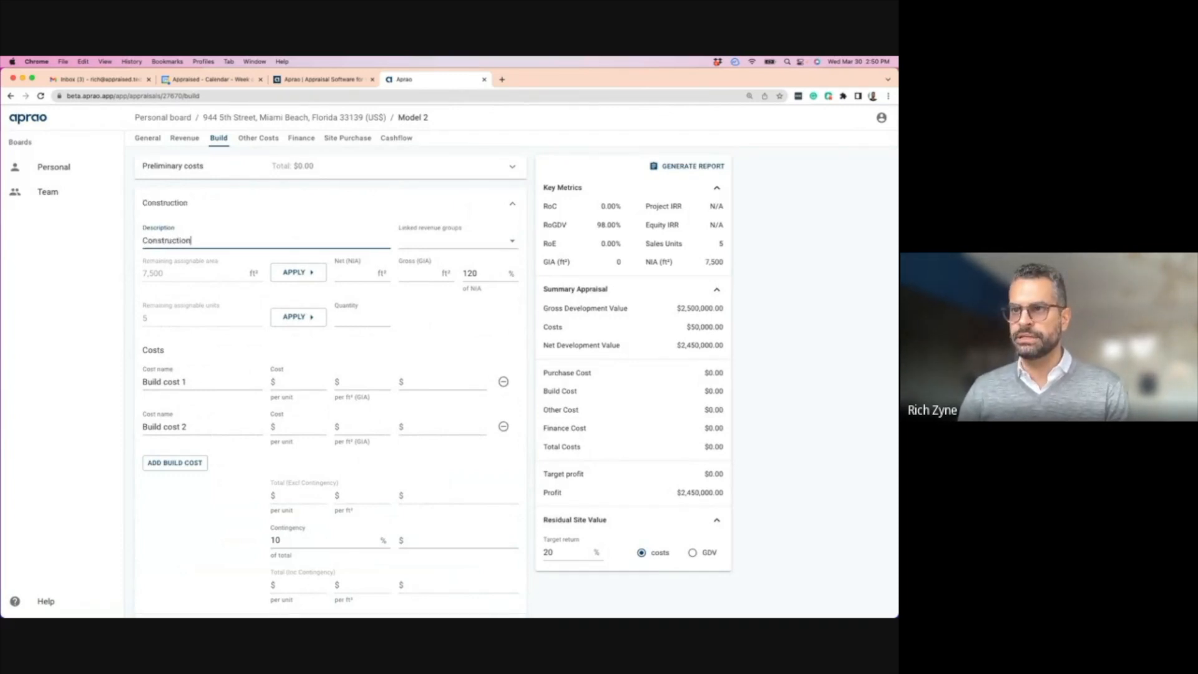
left_click(436, 240)
left_click(416, 265)
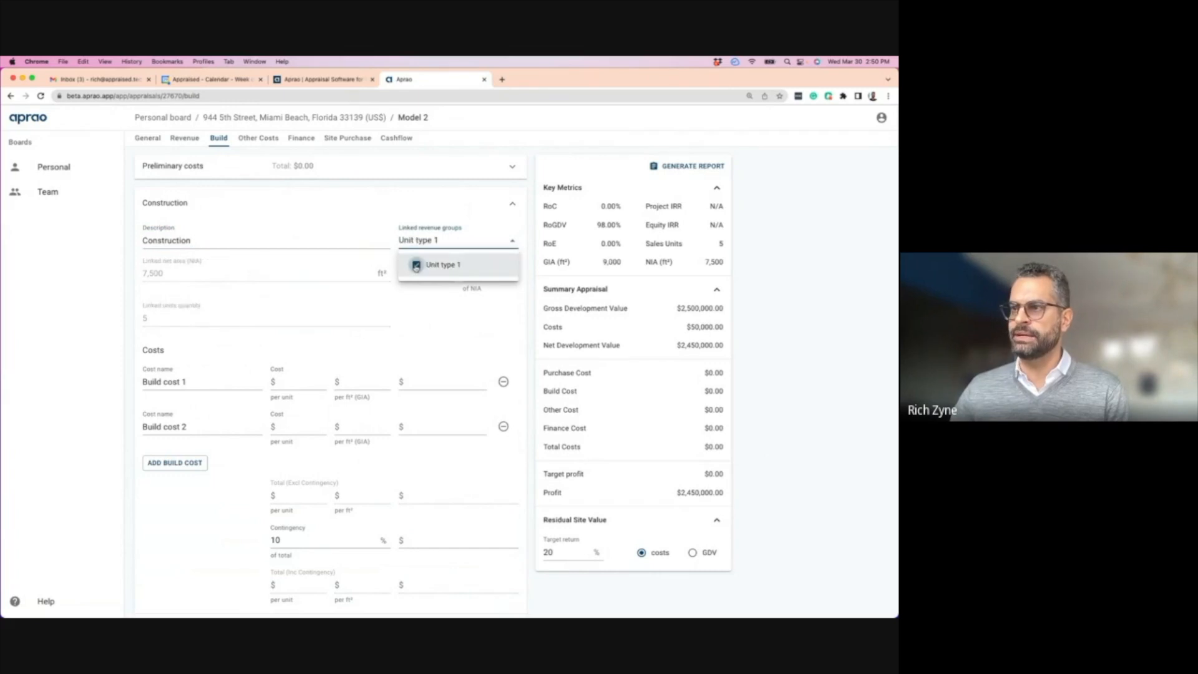
left_click(108, 292)
double_click(473, 273)
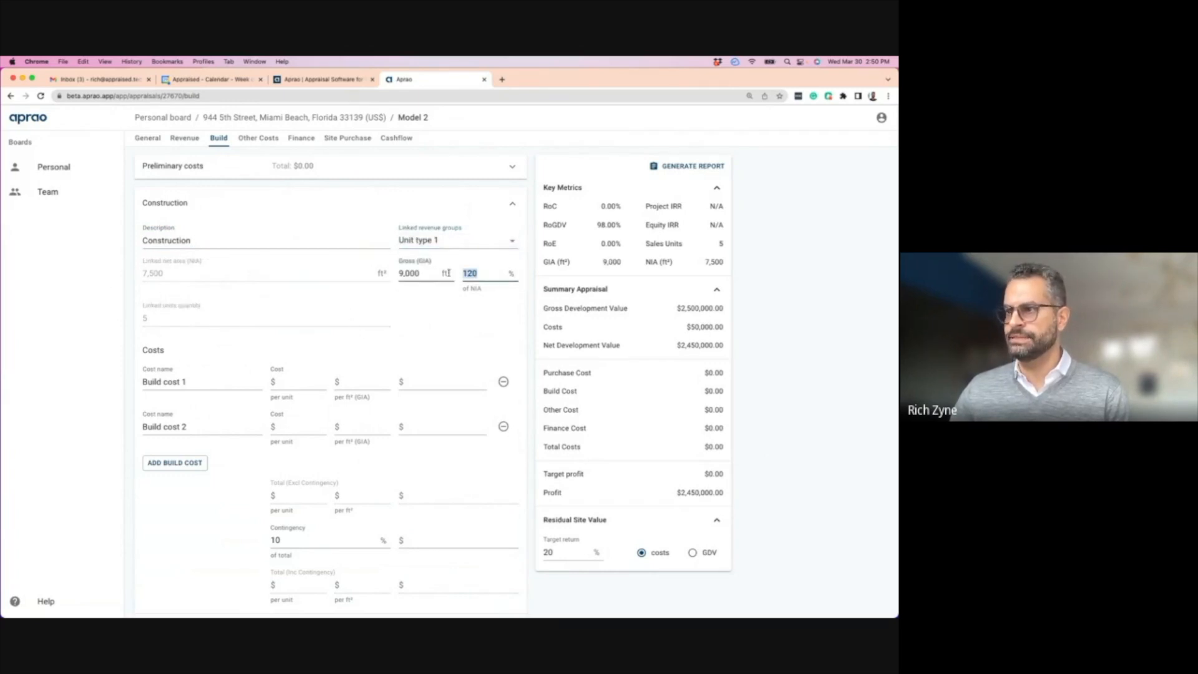
type("100")
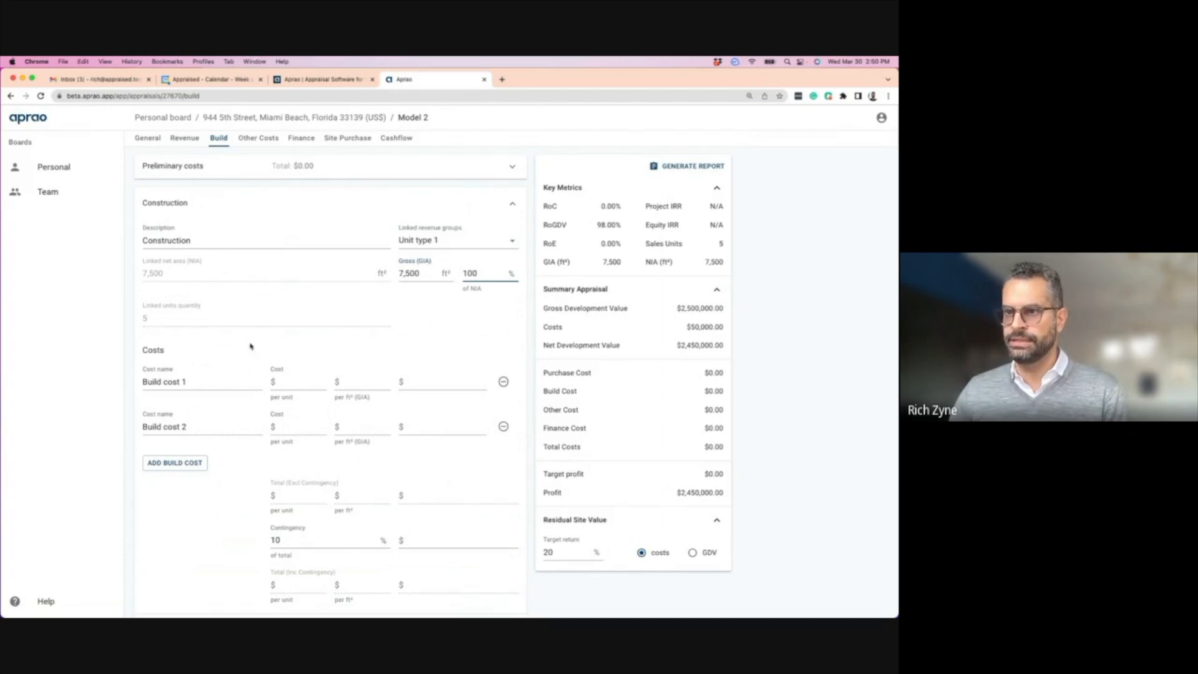
left_click(291, 386)
- Rename the phase costs to Hard Costs at $150/ft² and Soft Costs at $50/ft²
triple_click(203, 388)
type("Hard Costs")
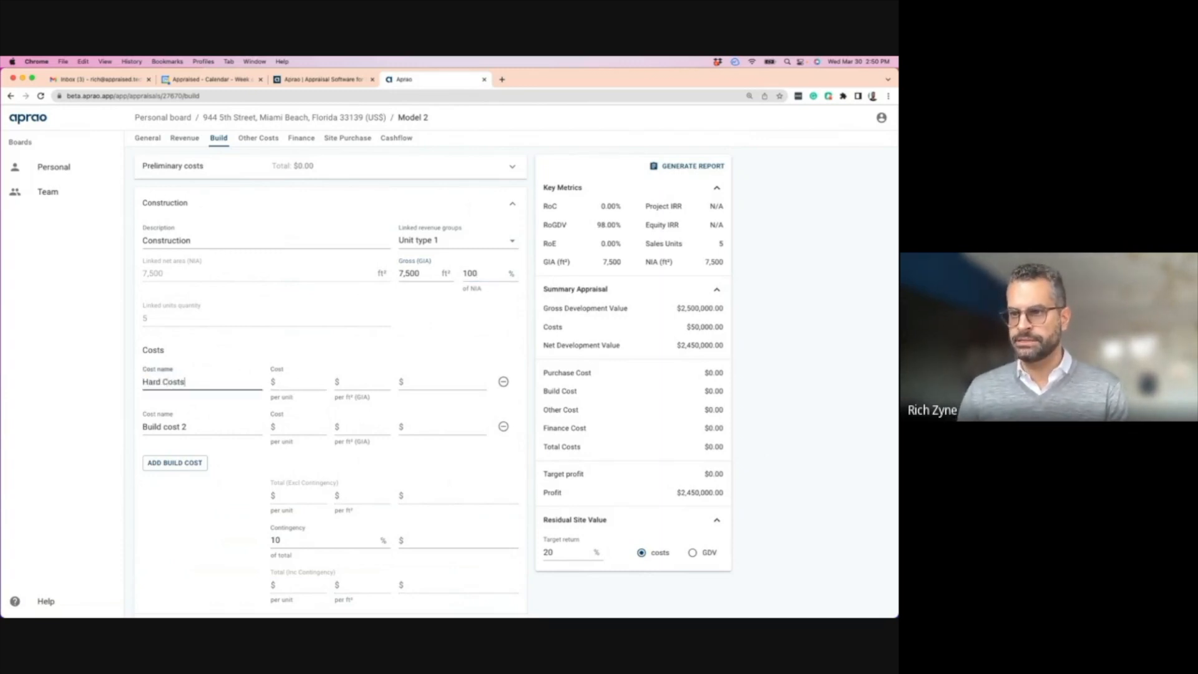
left_click(352, 382)
type("150")
left_click_drag(199, 428, 134, 429)
type("Soft Costs")
left_click(361, 429)
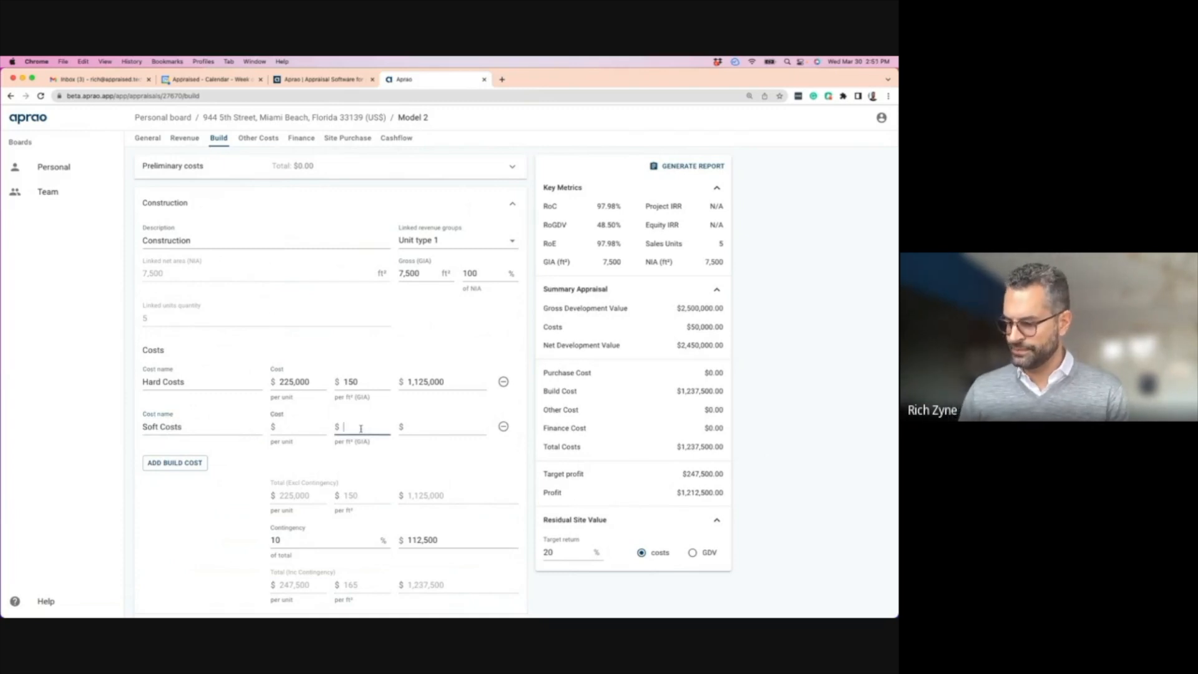
type("50")
left_click(177, 443)
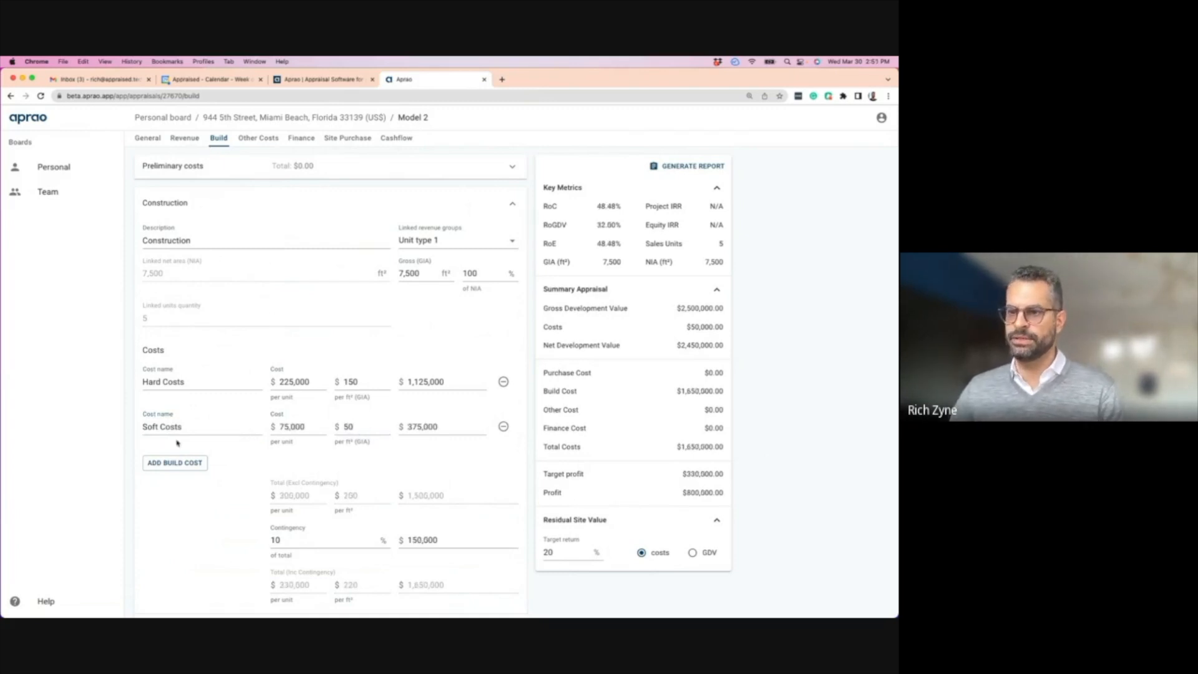
- Collapse the Construction section and check the $800,000 profit before moving to Other Costs
left_click(510, 207)
left_click(187, 139)
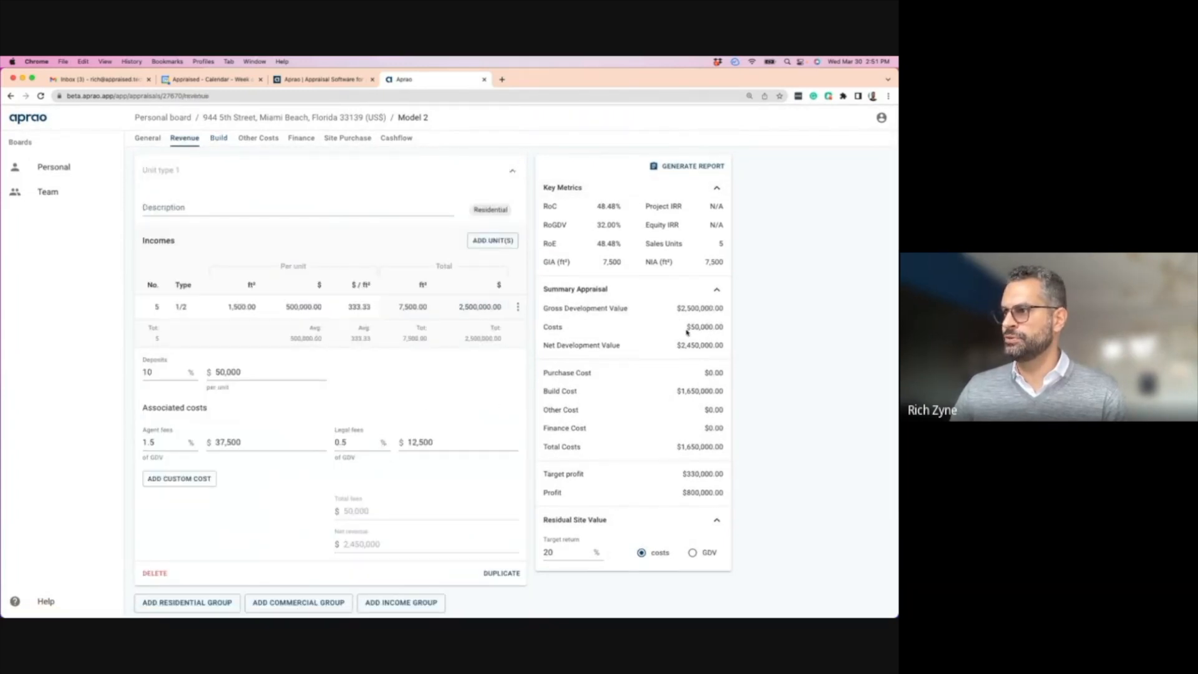
left_click(219, 139)
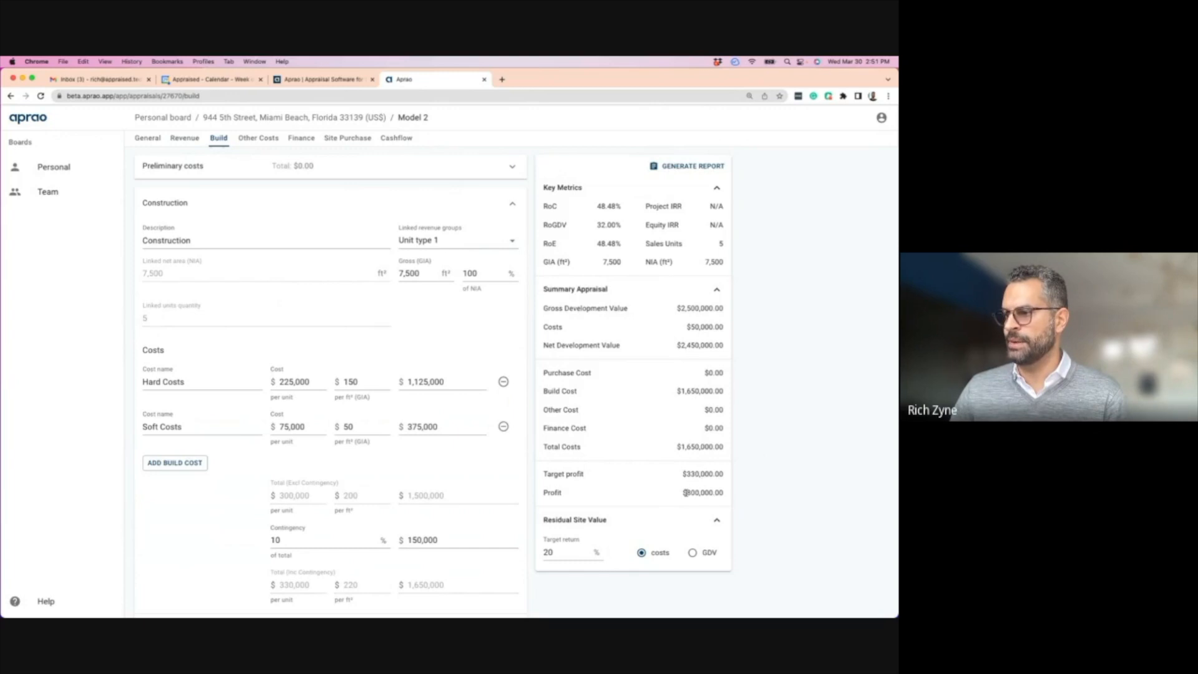
left_click_drag(684, 492, 728, 495)
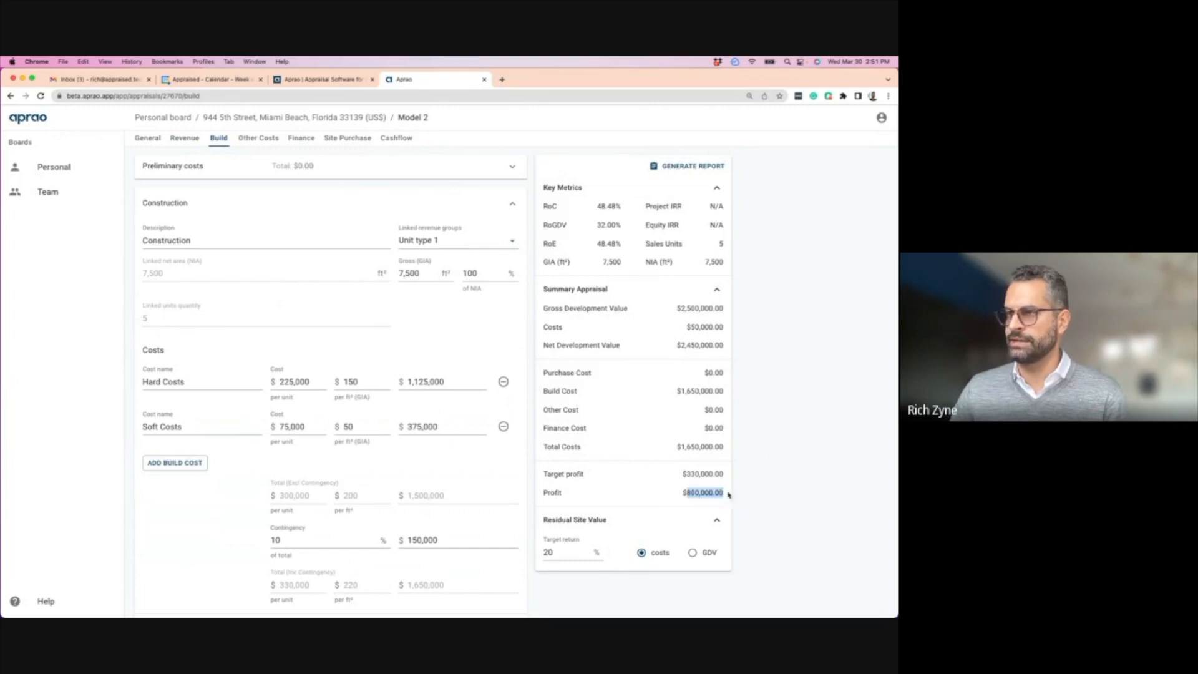
left_click(256, 139)
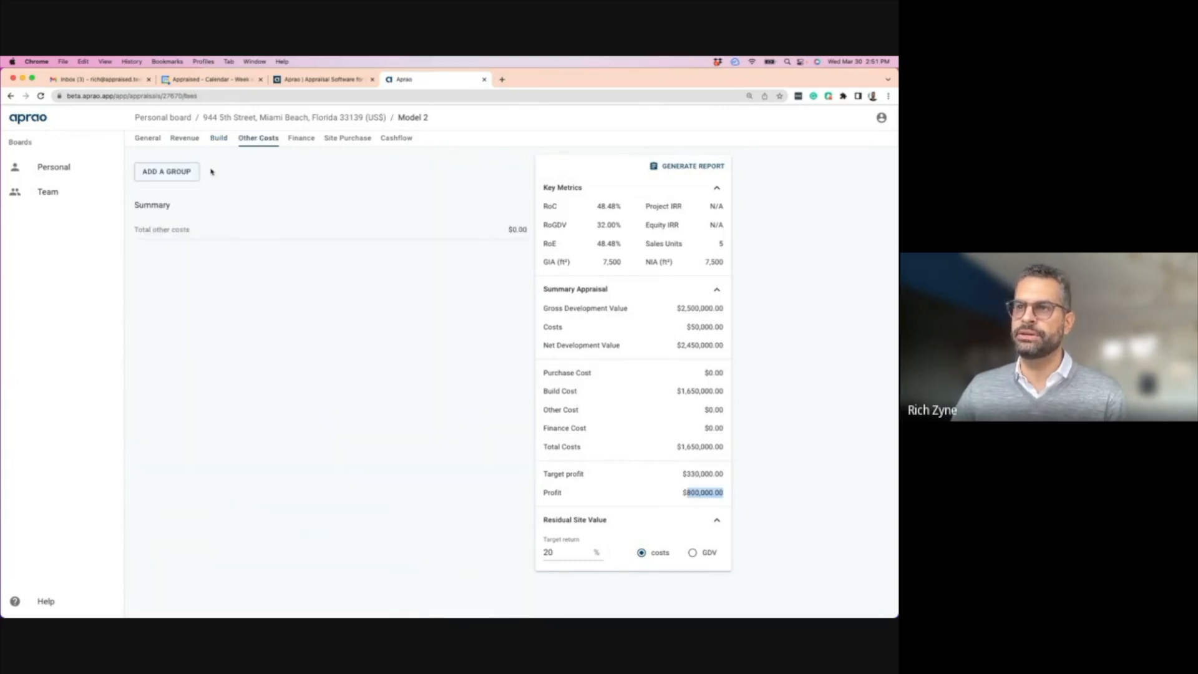
- Add a Misc cost group with a Misc cost at 10% of build cost, plus a second blank cost line
left_click(165, 171)
left_click(200, 208)
type("Misc")
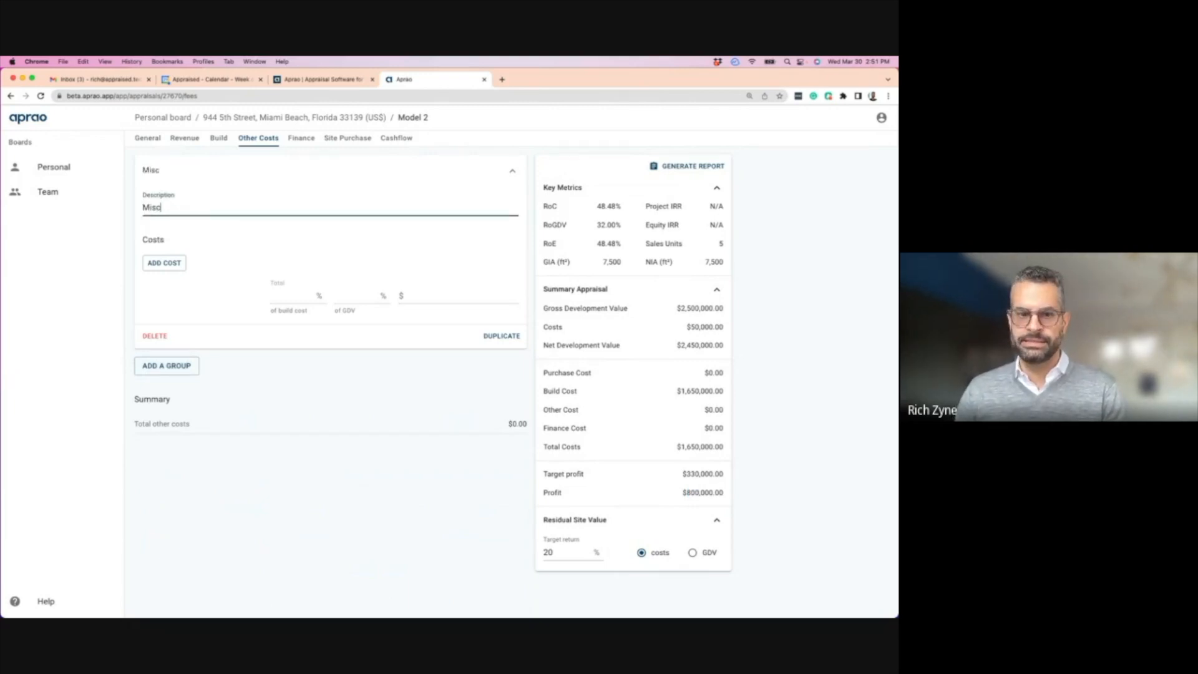
left_click(164, 262)
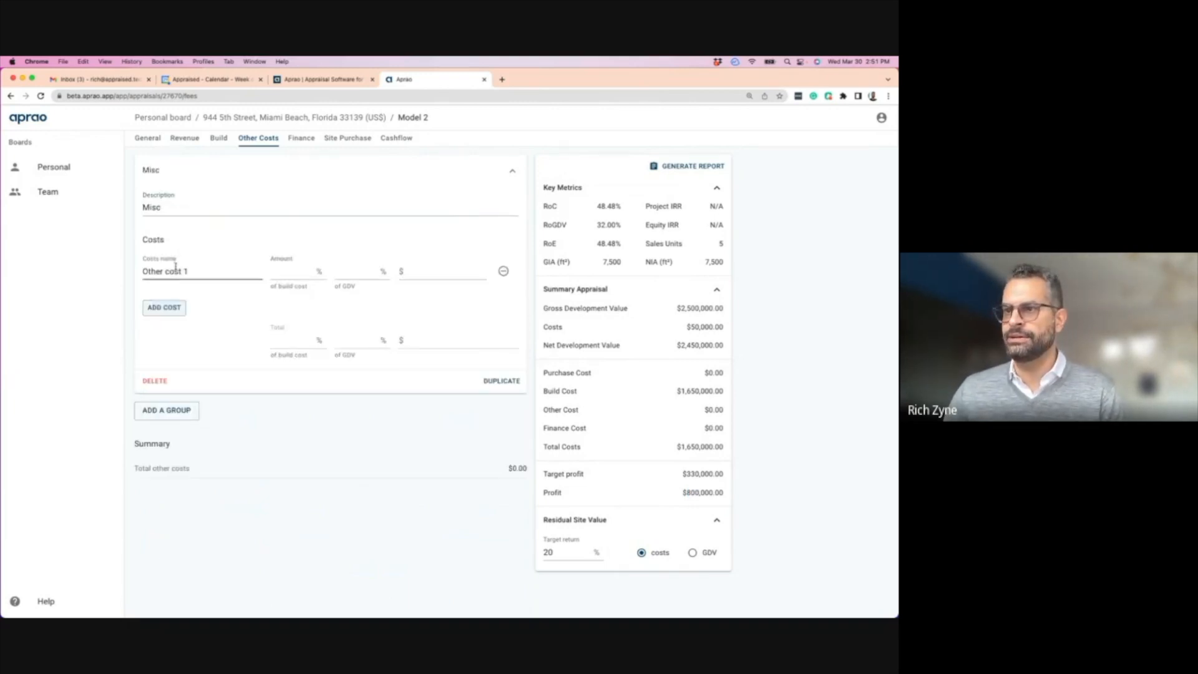
left_click_drag(222, 270, 142, 269)
type("Misc")
left_click(300, 274)
type("5")
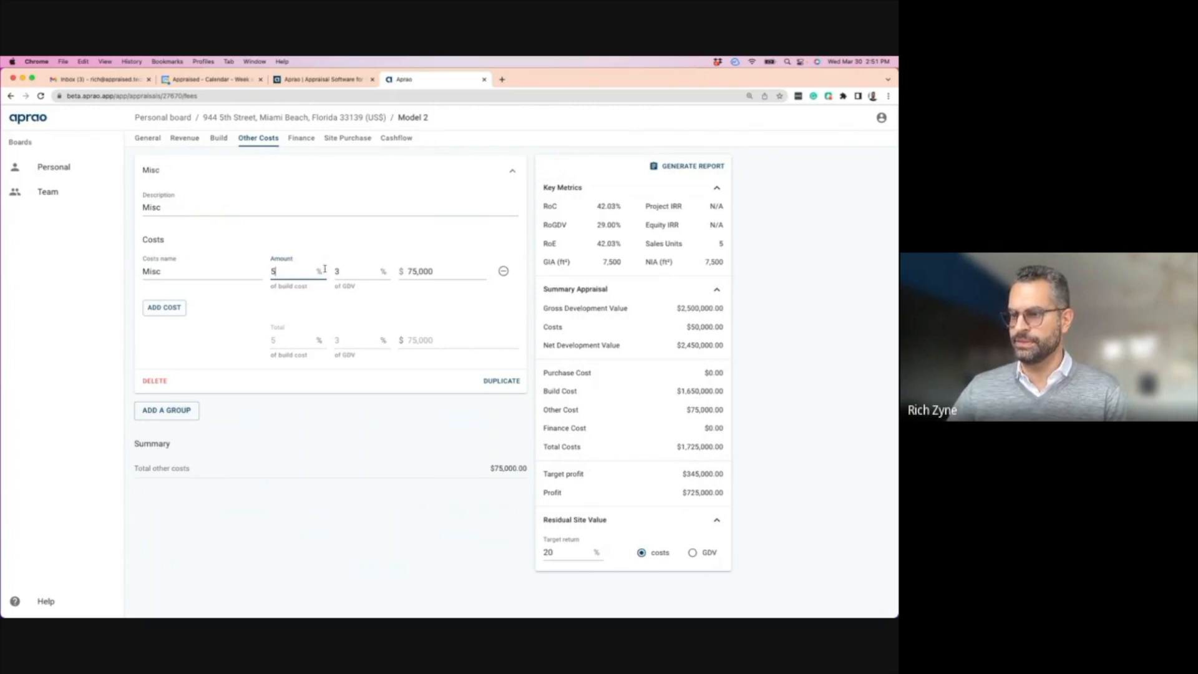
key("BackSpace")
type("10")
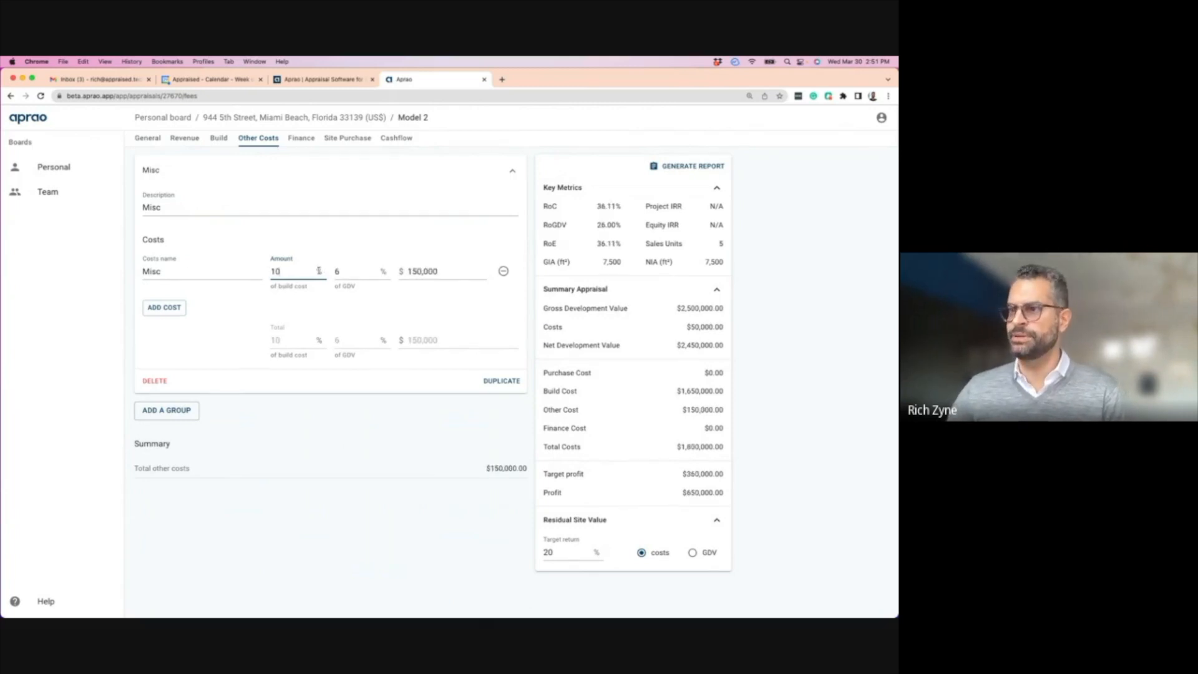
left_click(165, 310)
- Give Lender 1 an 80% of cost facility at 5% interest over 24 months, with a $70,000 interest allowance
left_click(302, 139)
left_click(355, 264)
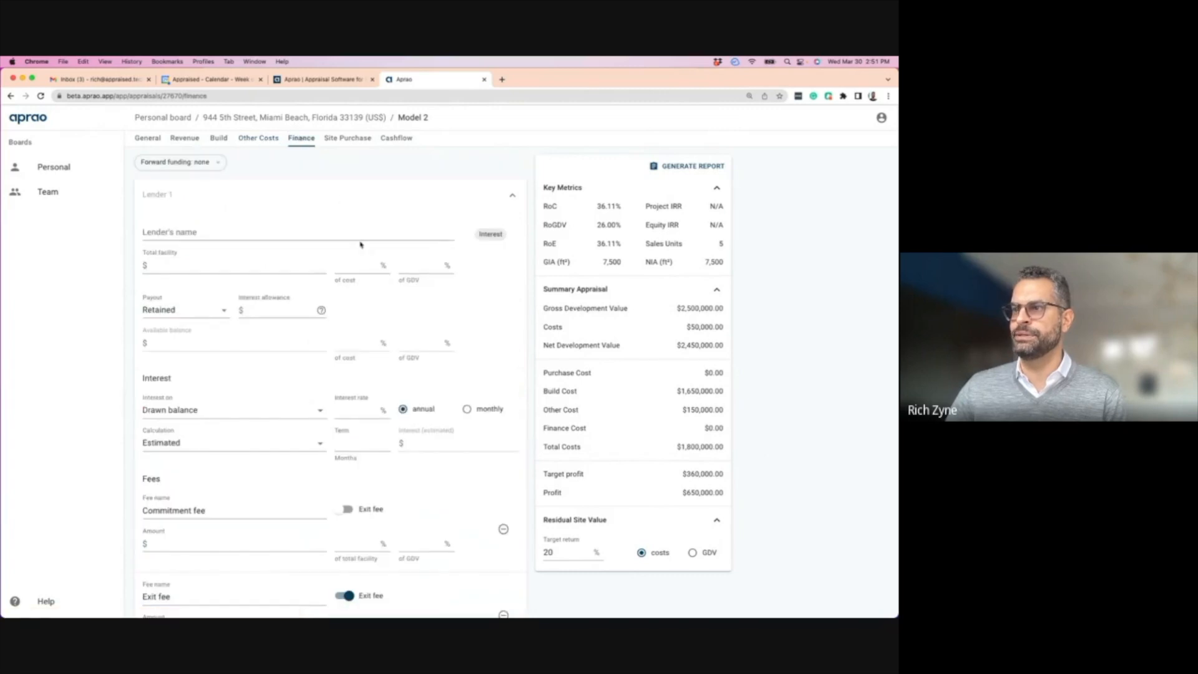
type("80")
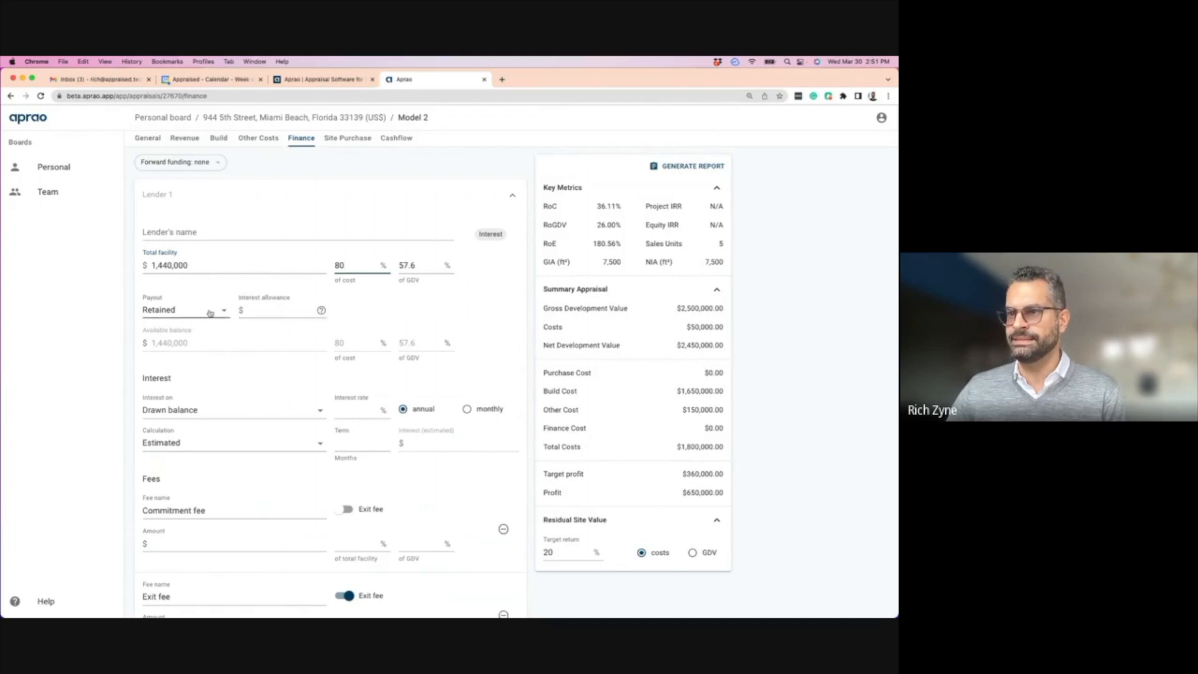
left_click(354, 410)
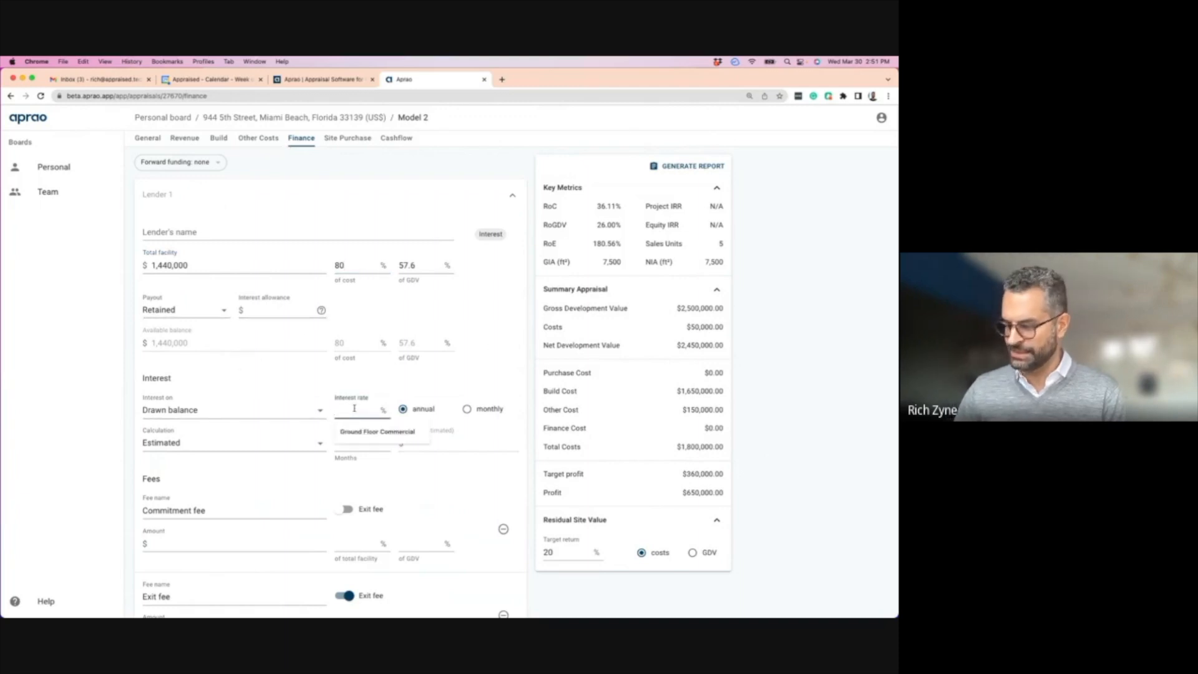
type("5")
left_click(370, 441)
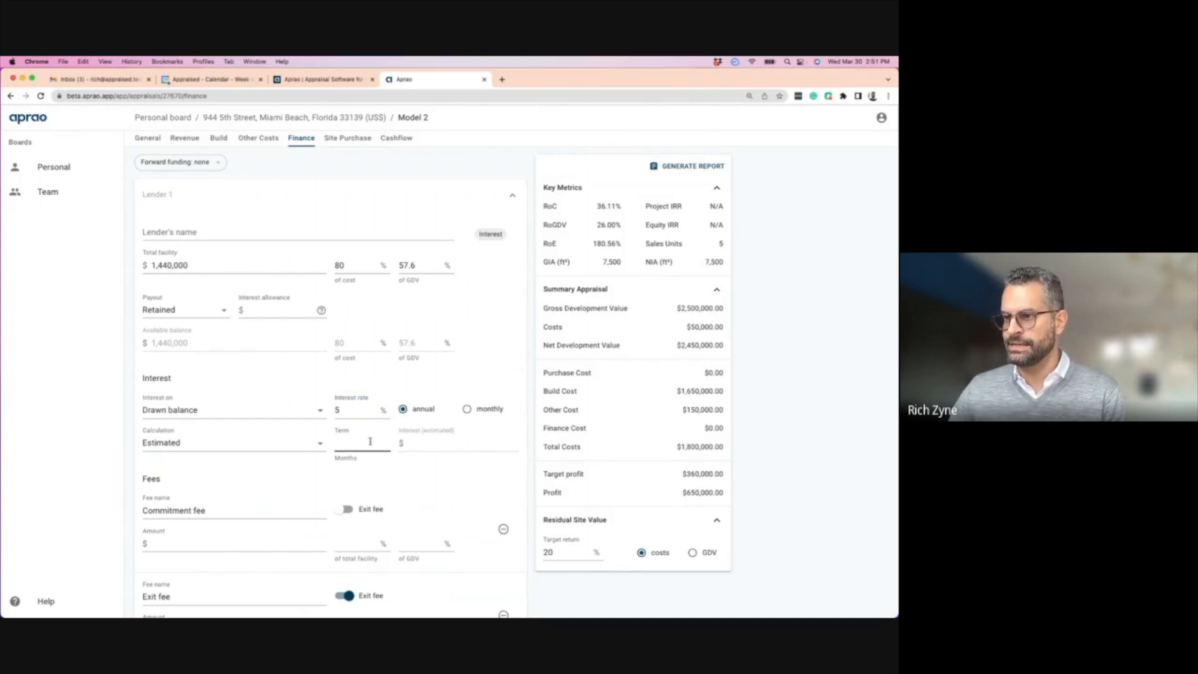
type("24")
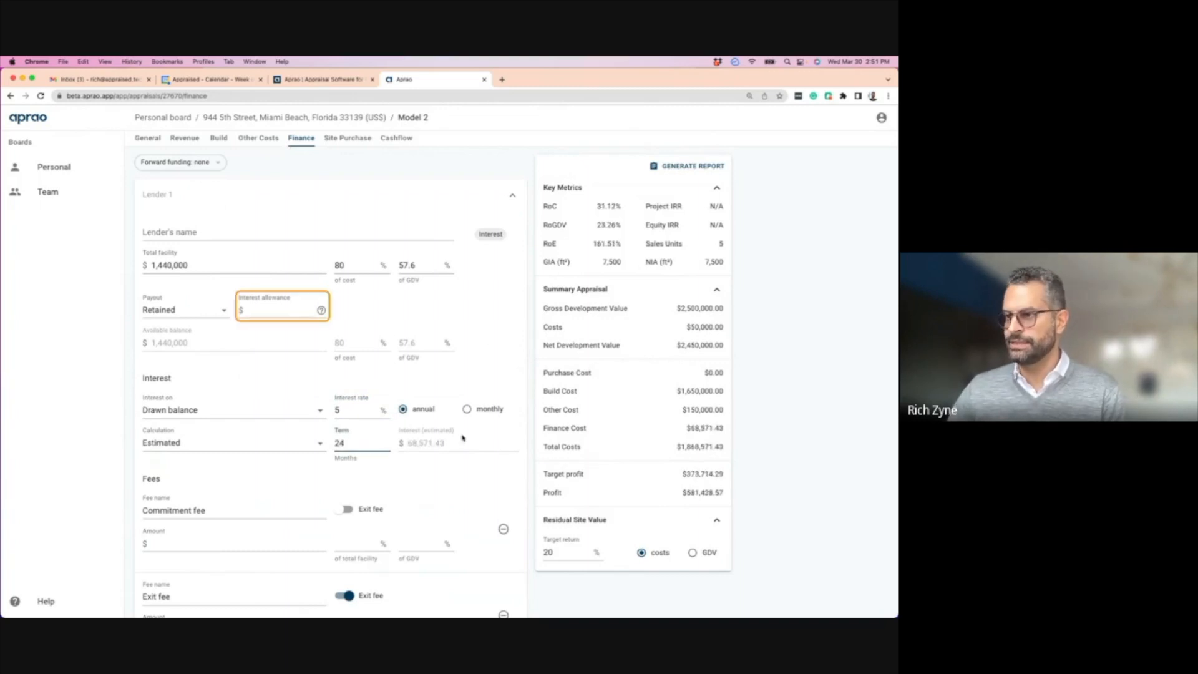
left_click(272, 312)
type("700000")
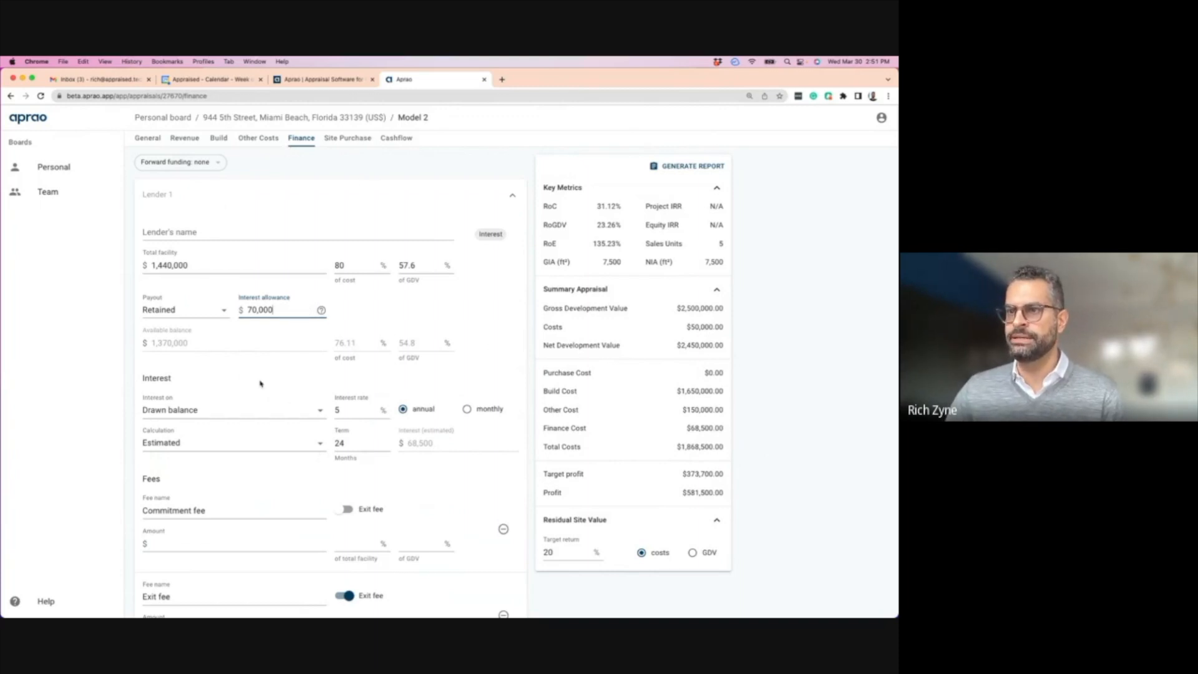
left_click(342, 140)
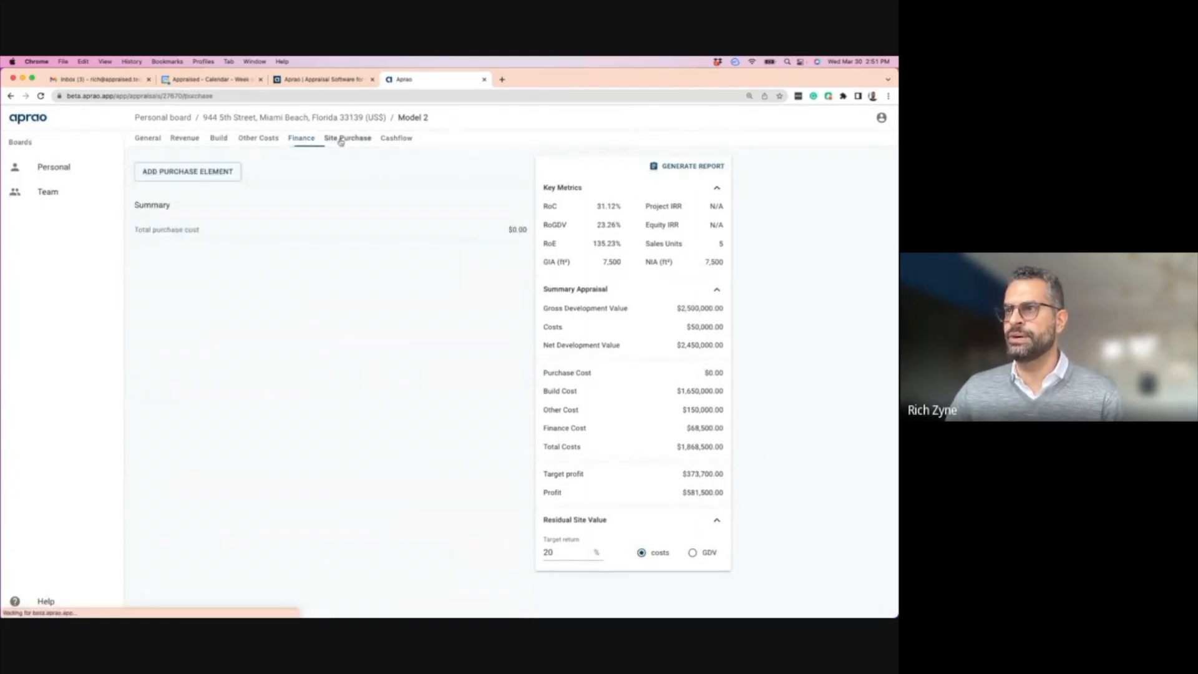
- Add a Site 1 purchase element on the Site Purchase page
left_click(198, 172)
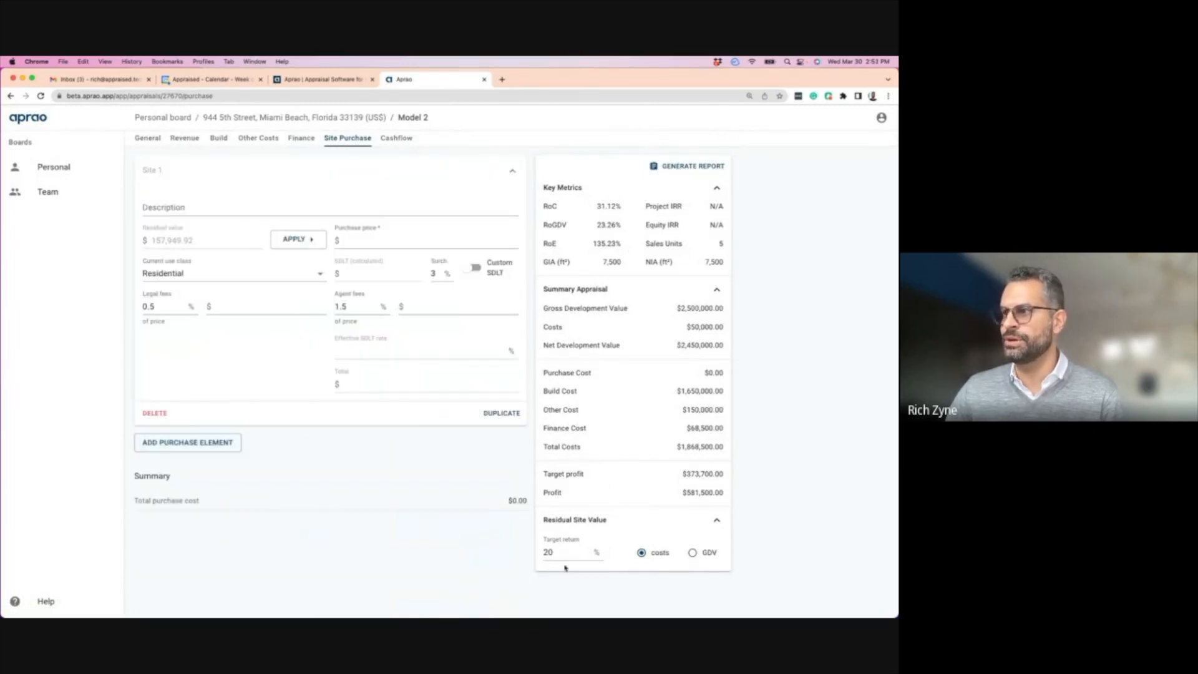
left_click(373, 243)
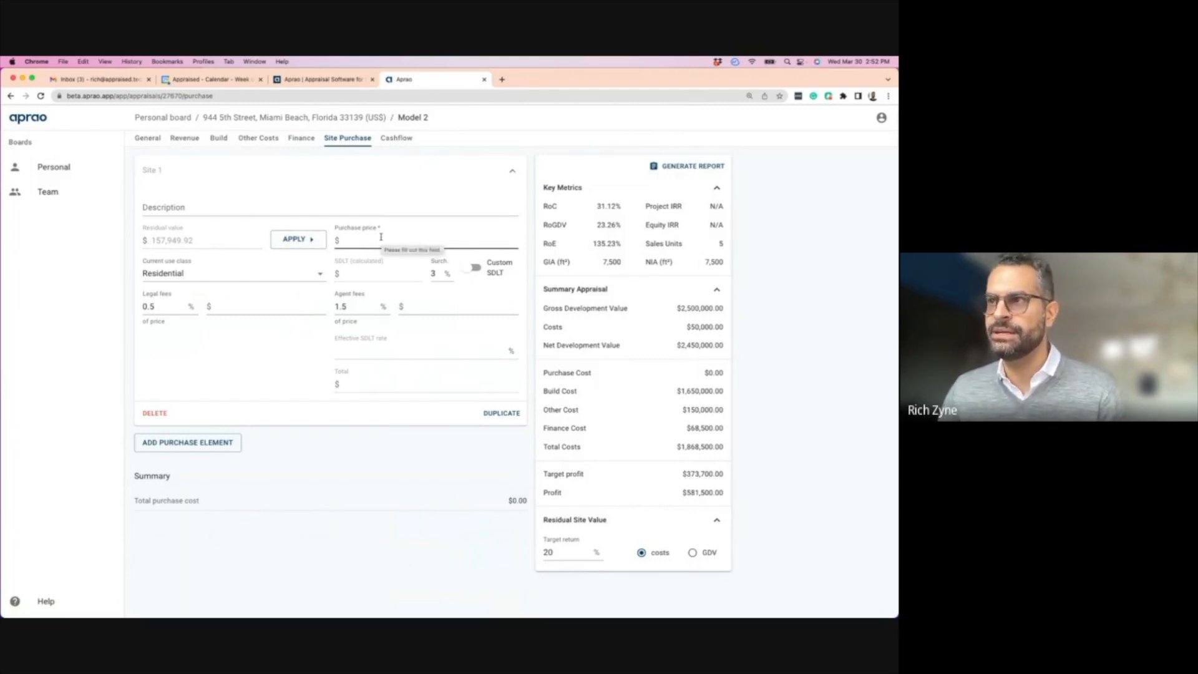
left_click(150, 138)
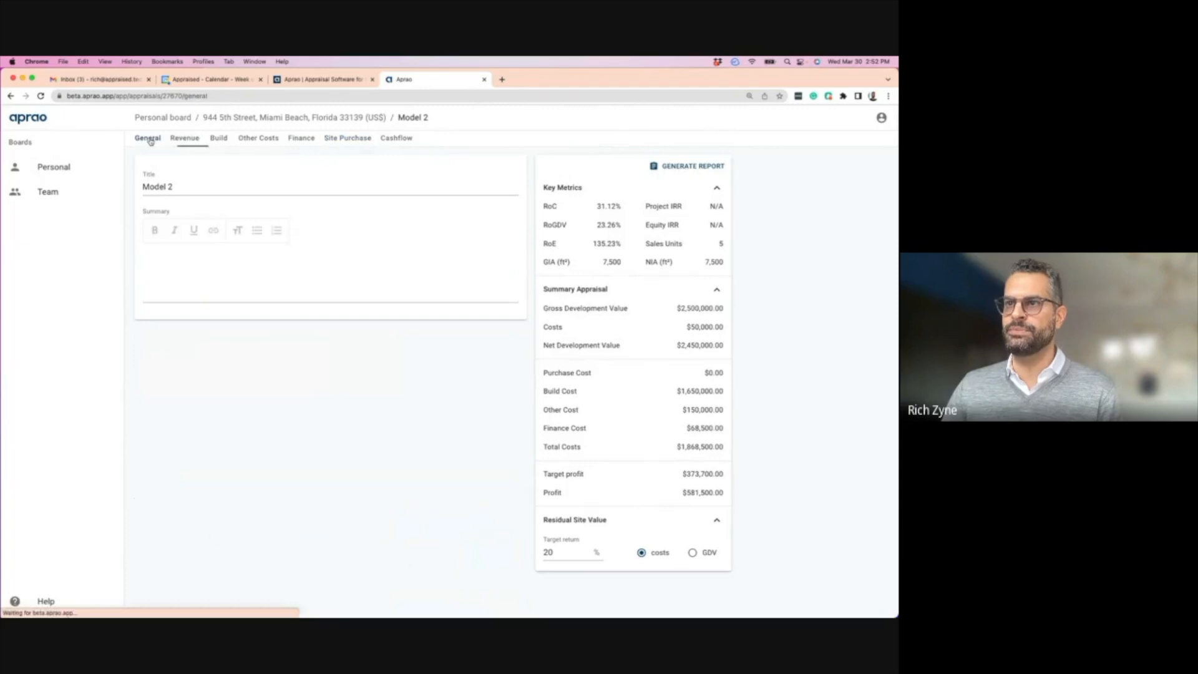
- Set the Unit type 1 income row to 10 units at $500/ft² on the Revenue page
left_click(185, 138)
left_click(155, 308)
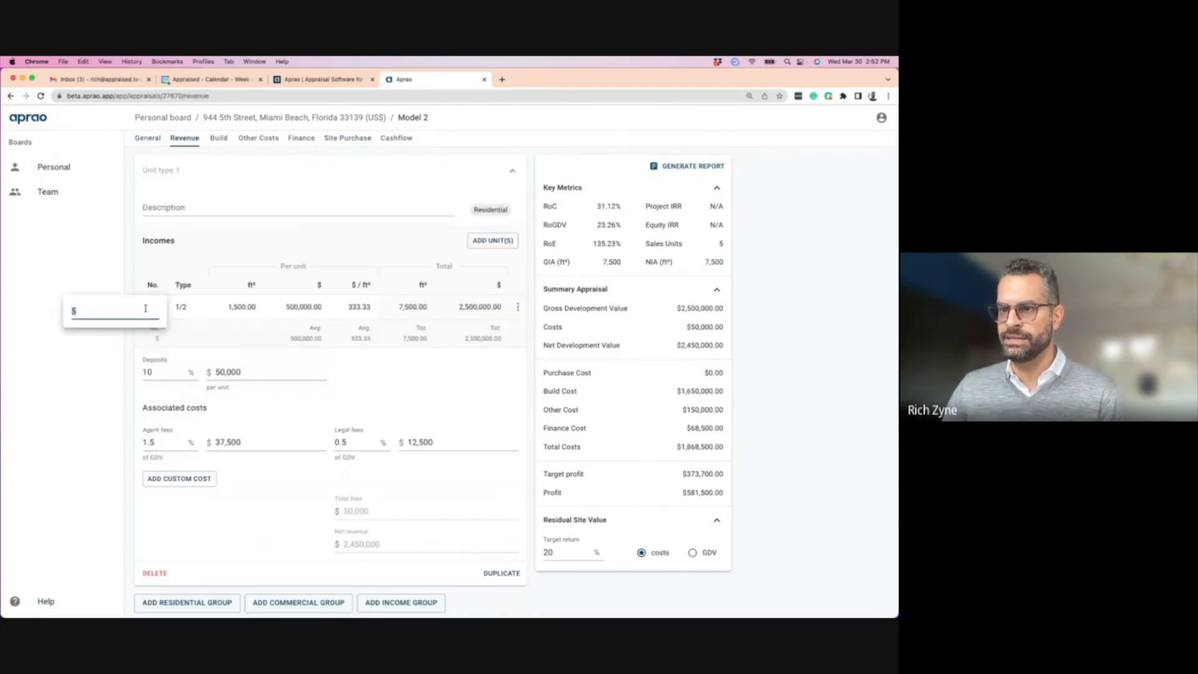
type("10")
key("Return")
left_click(358, 306)
type("500")
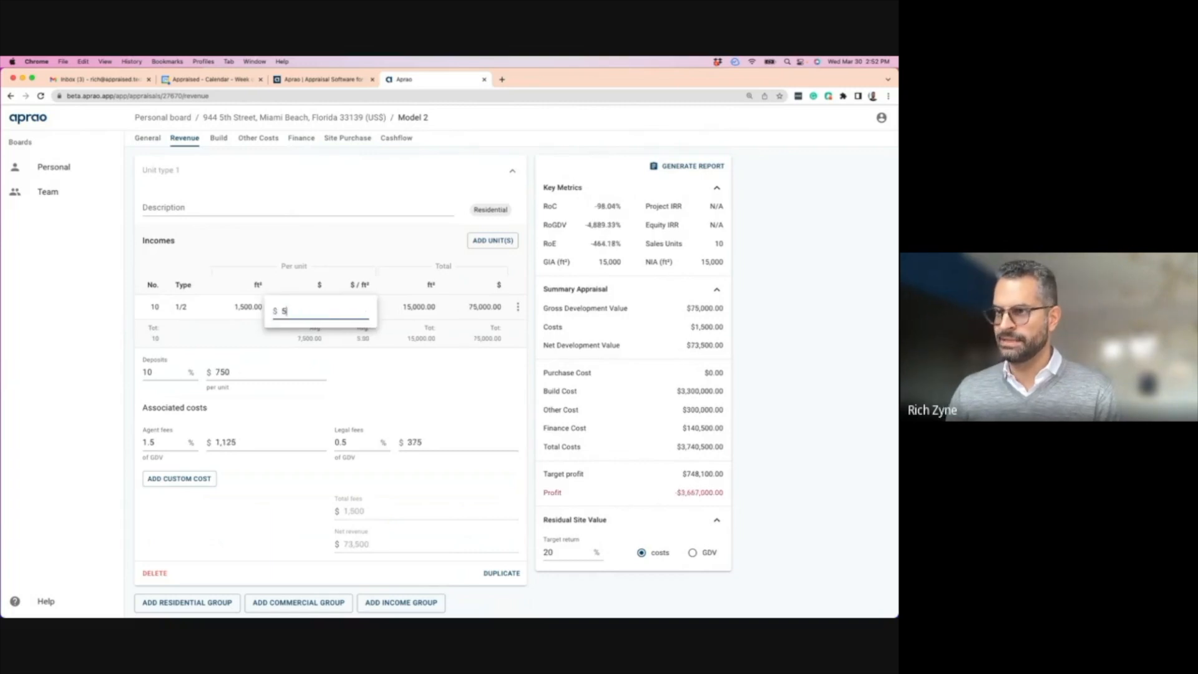
- Enter a $2,000,000 purchase price for Site 1 and check that RoC is now 20.80%
key("Return")
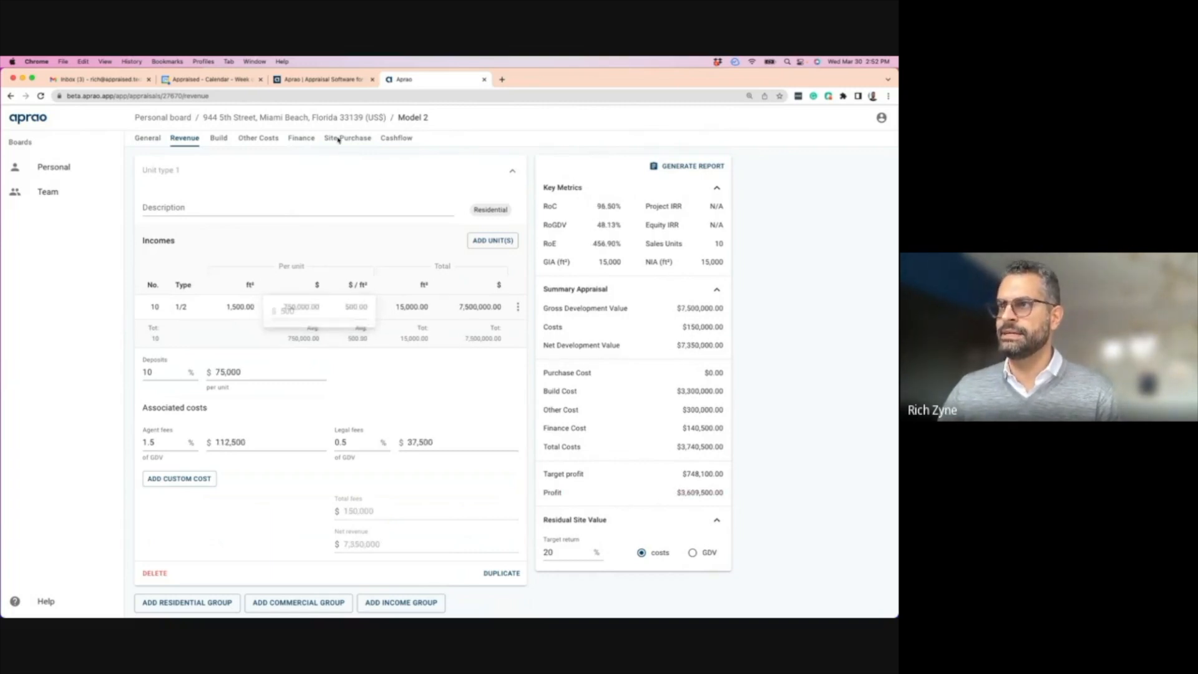
left_click(348, 138)
left_click(358, 241)
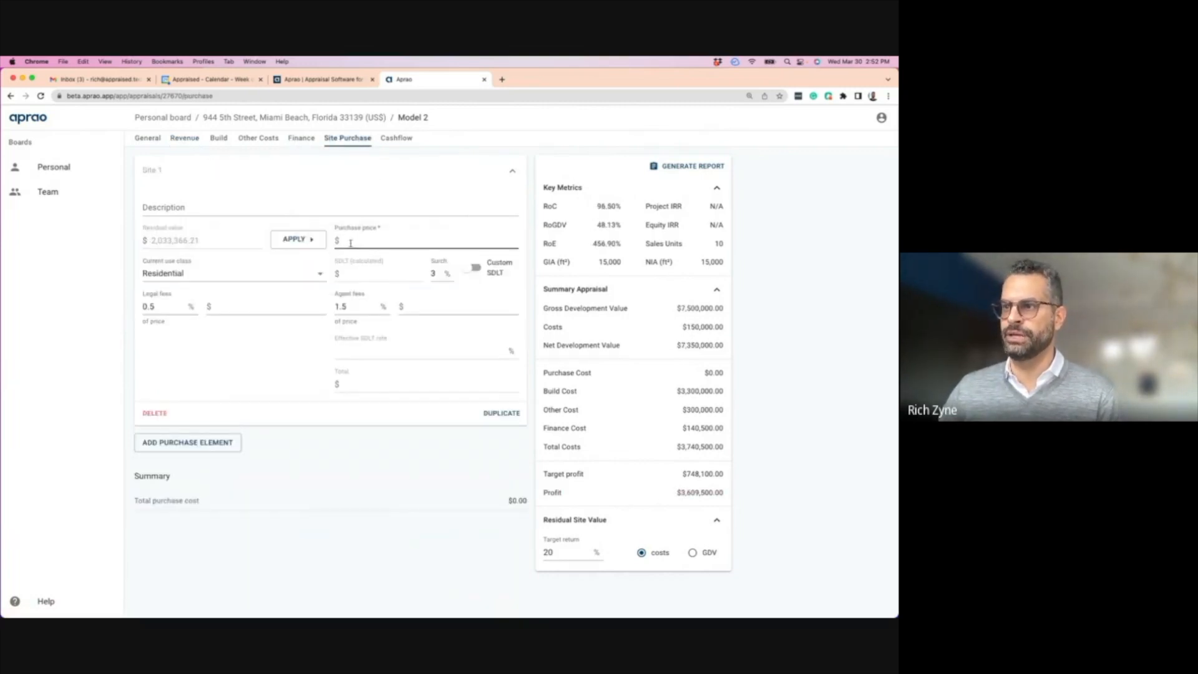
type("2,000,0")
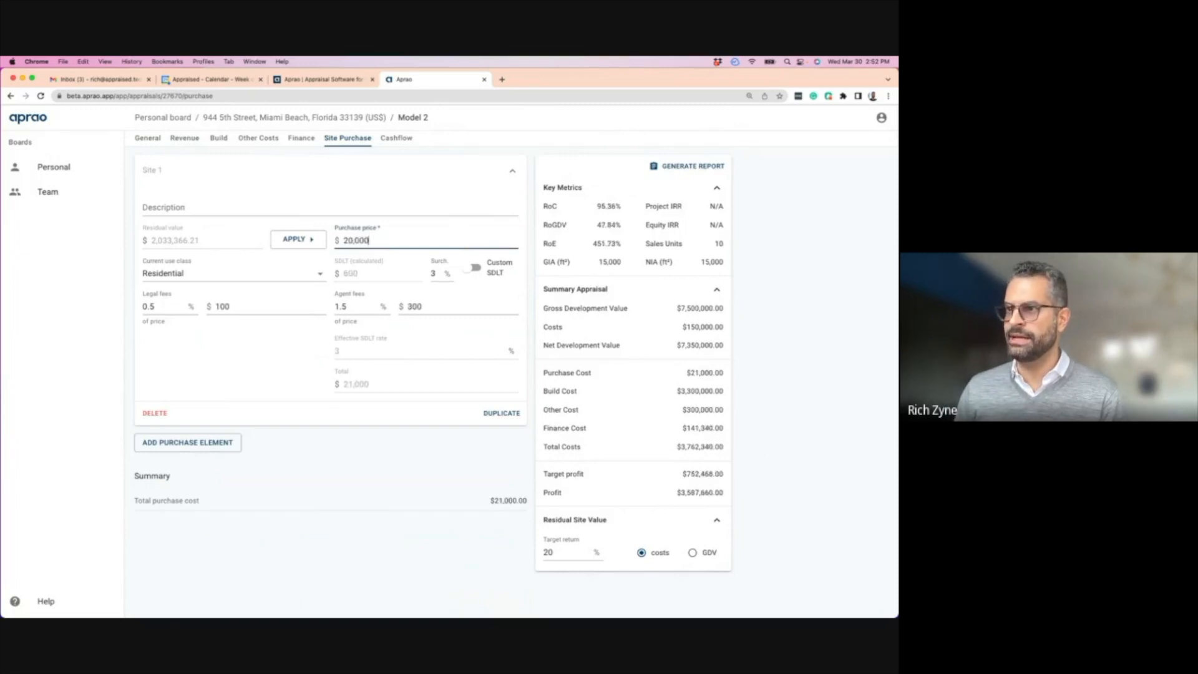
type("00")
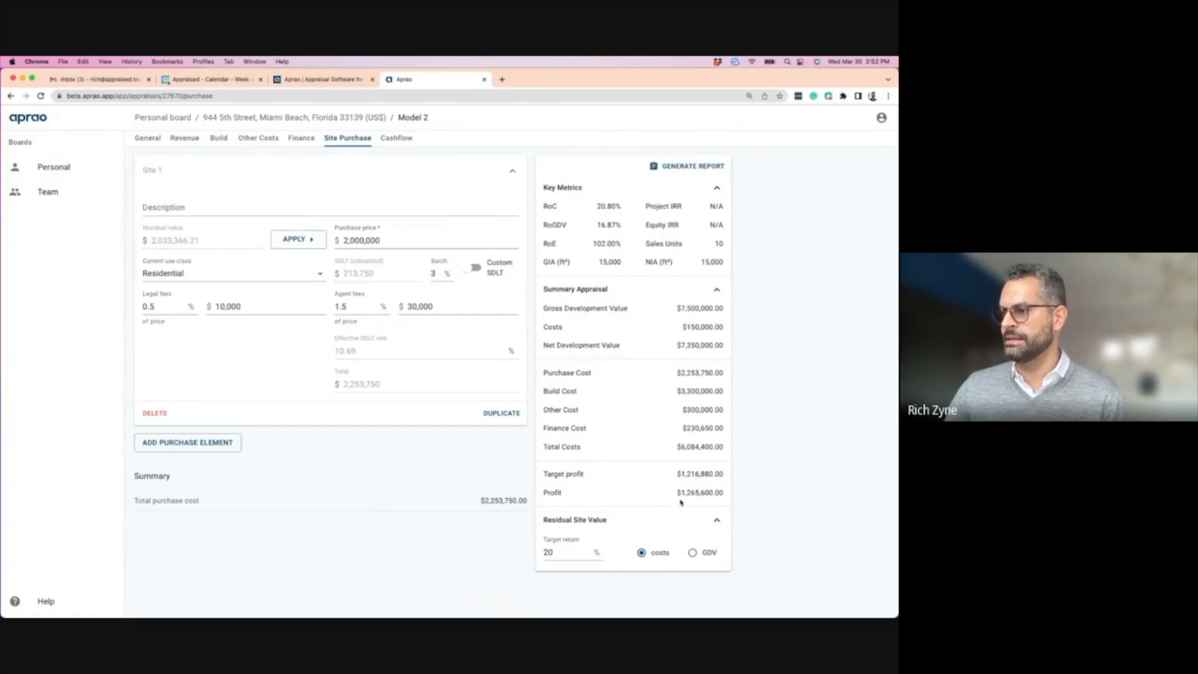
left_click_drag(596, 210, 622, 209)
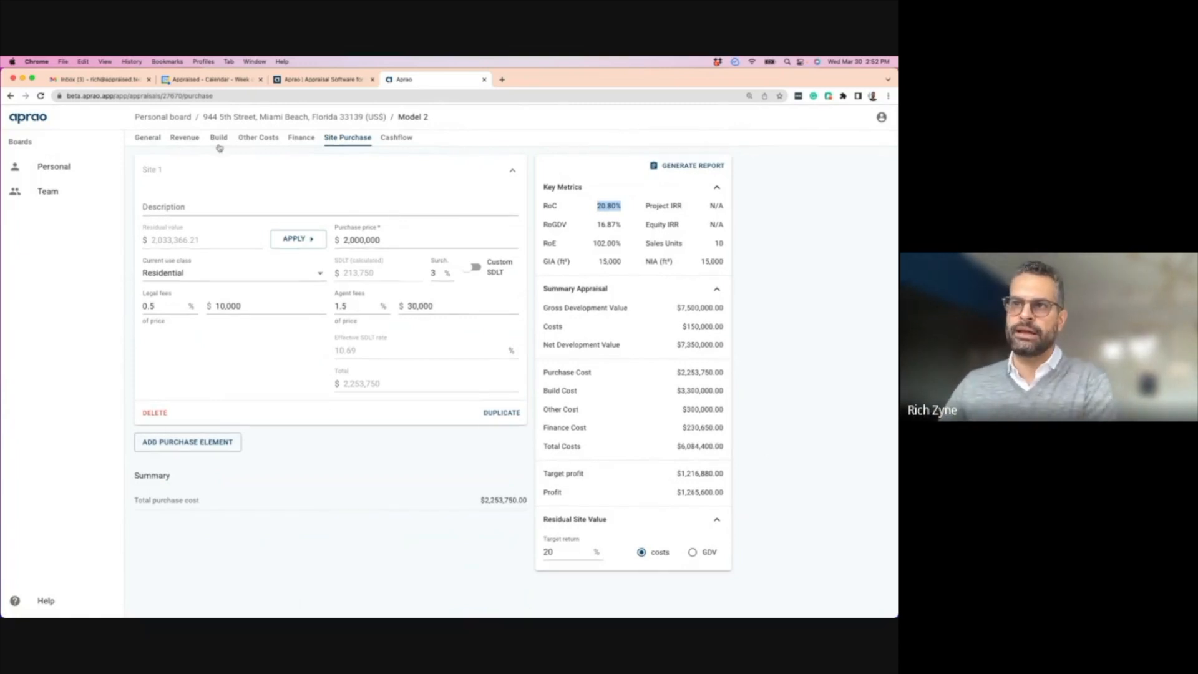
- Review Revenue, Build and Other Costs, then raise the interest allowance to $230,000
left_click(184, 138)
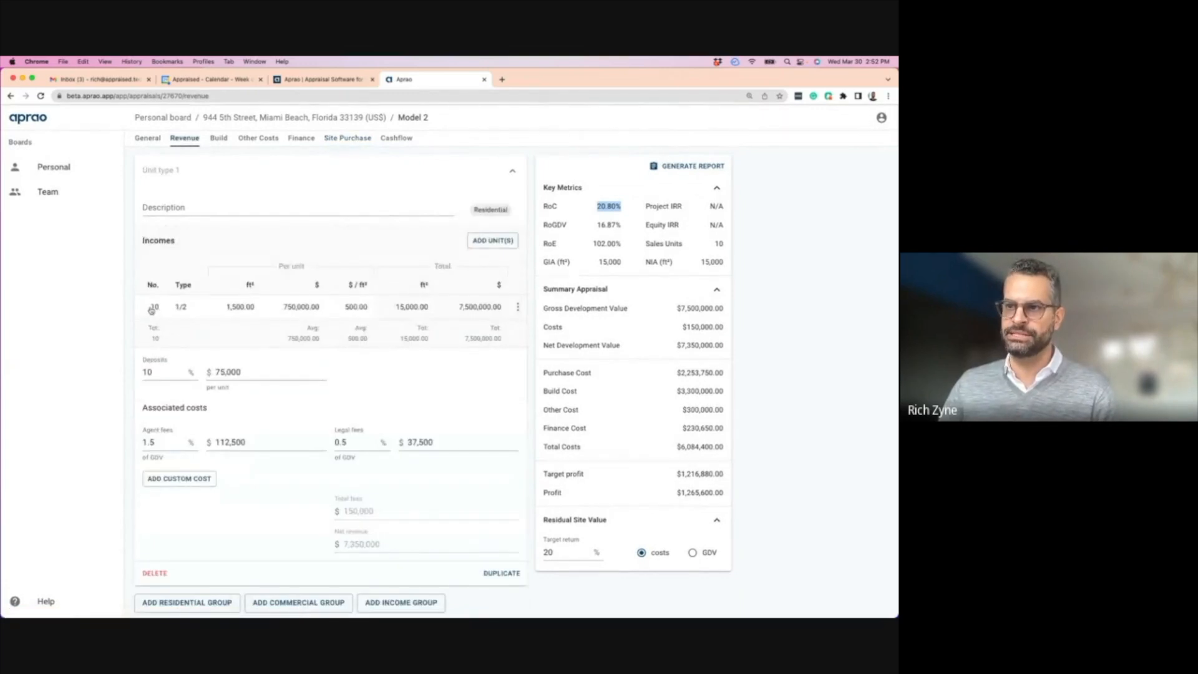
left_click(218, 138)
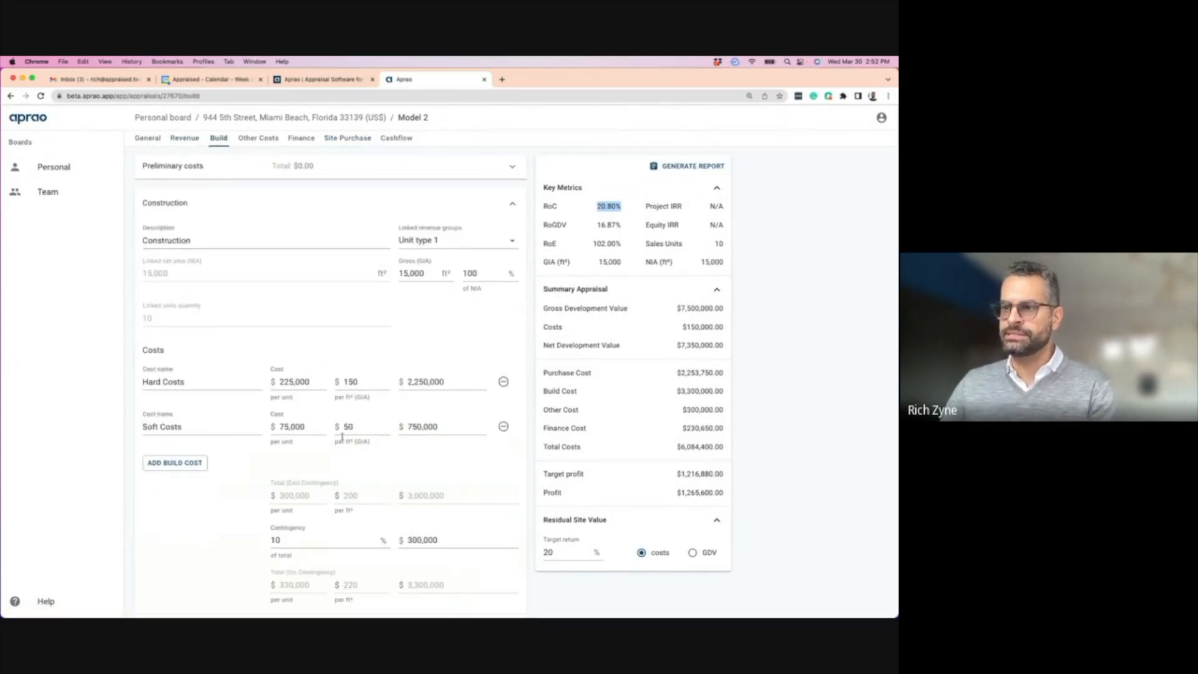
left_click(261, 142)
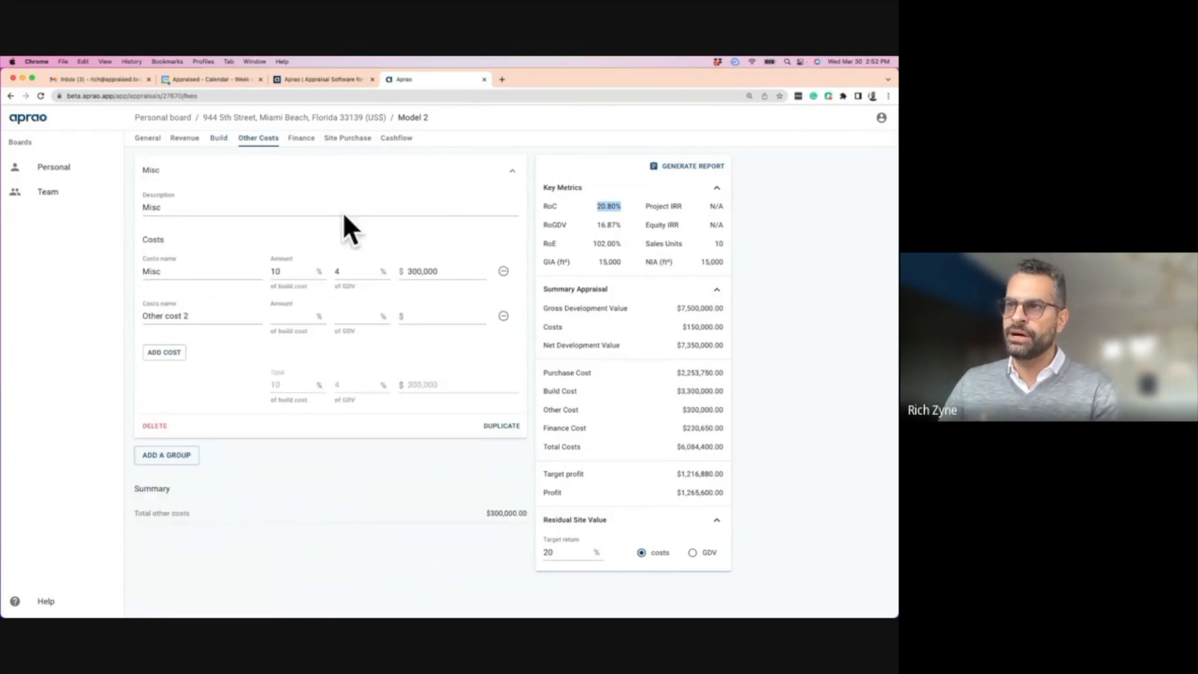
left_click(311, 141)
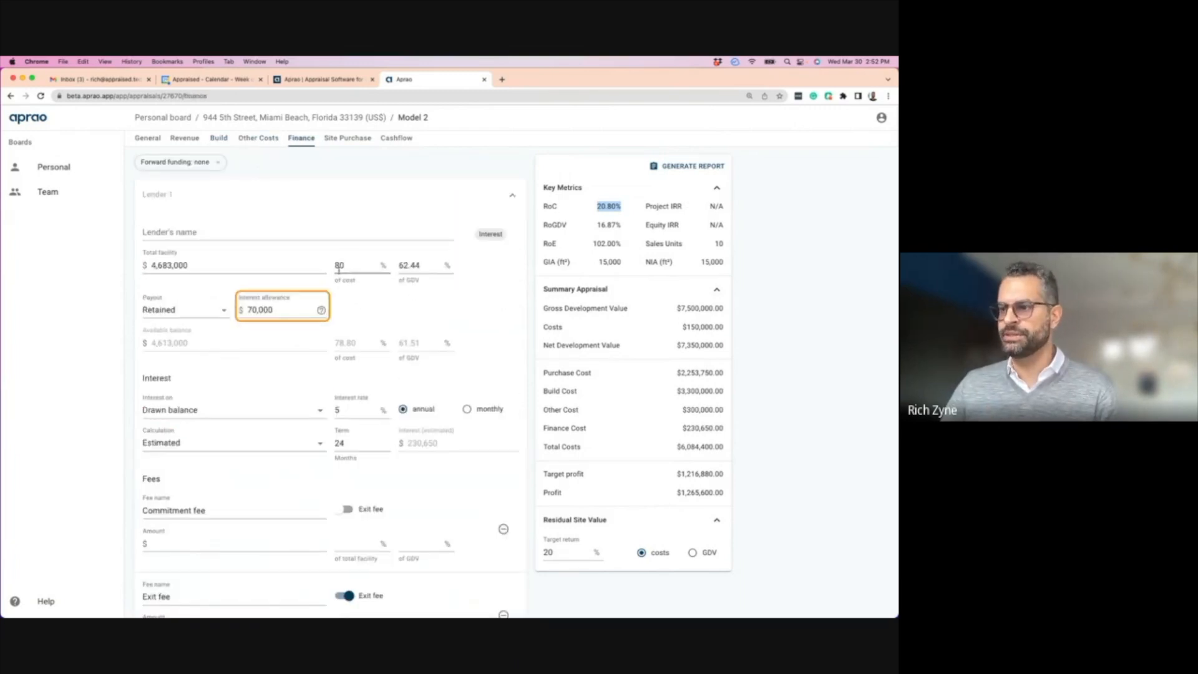
left_click_drag(280, 303, 239, 310)
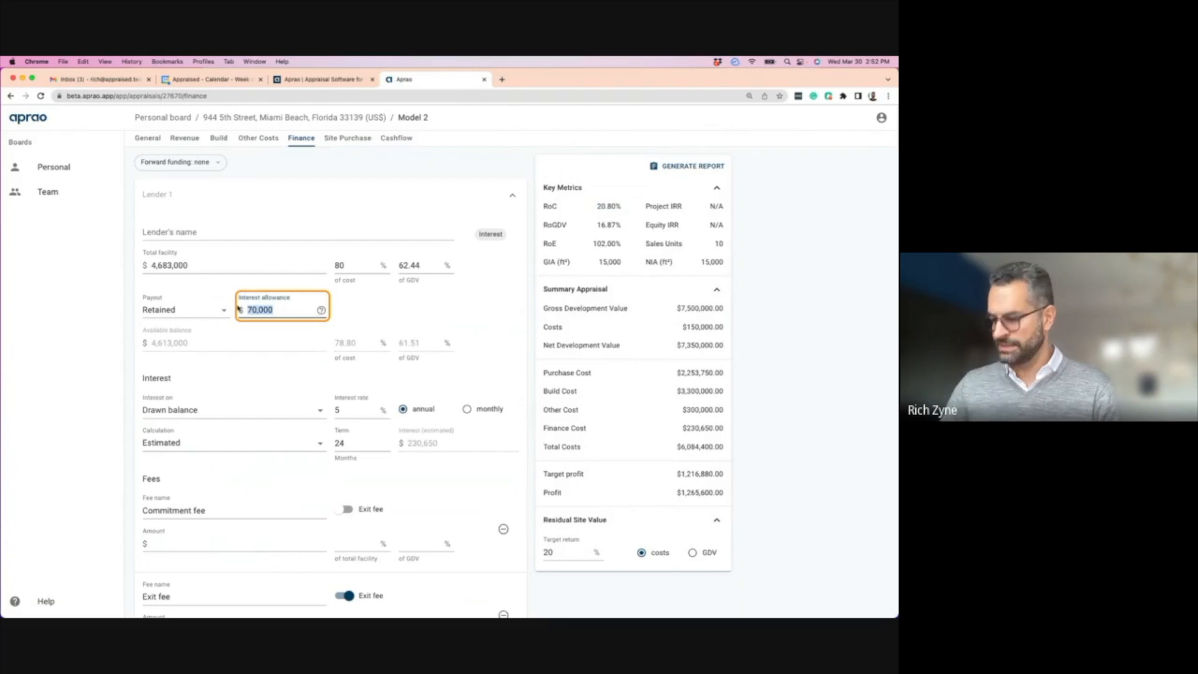
type("230000")
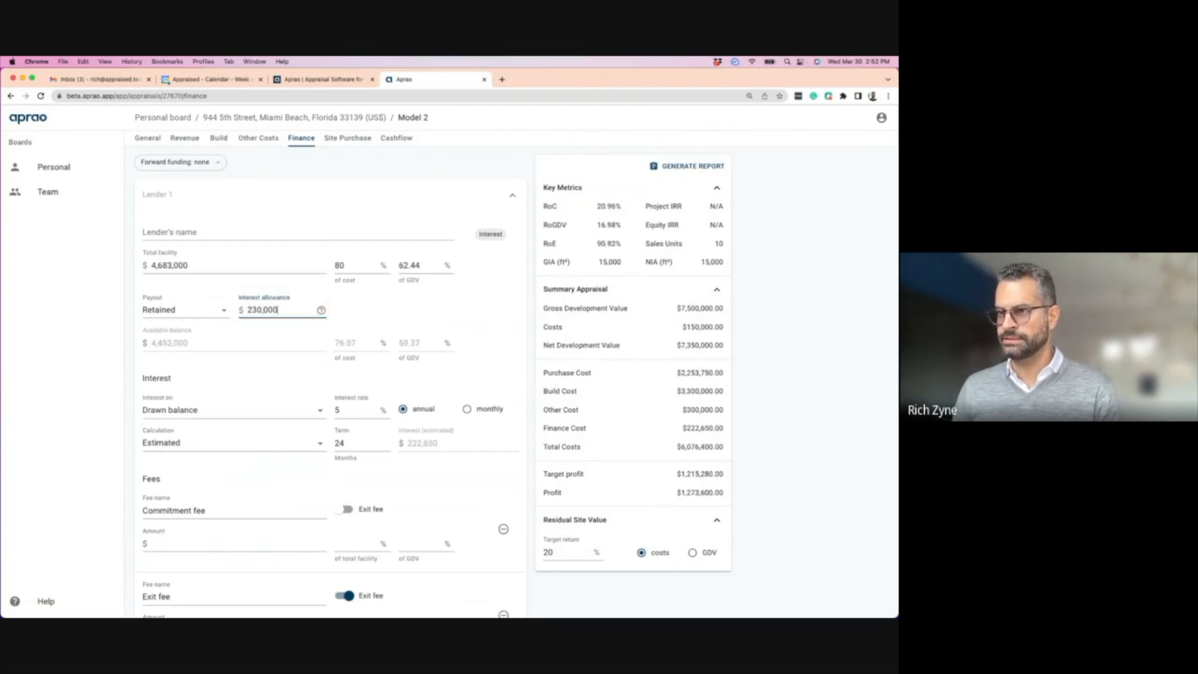
left_click(314, 217)
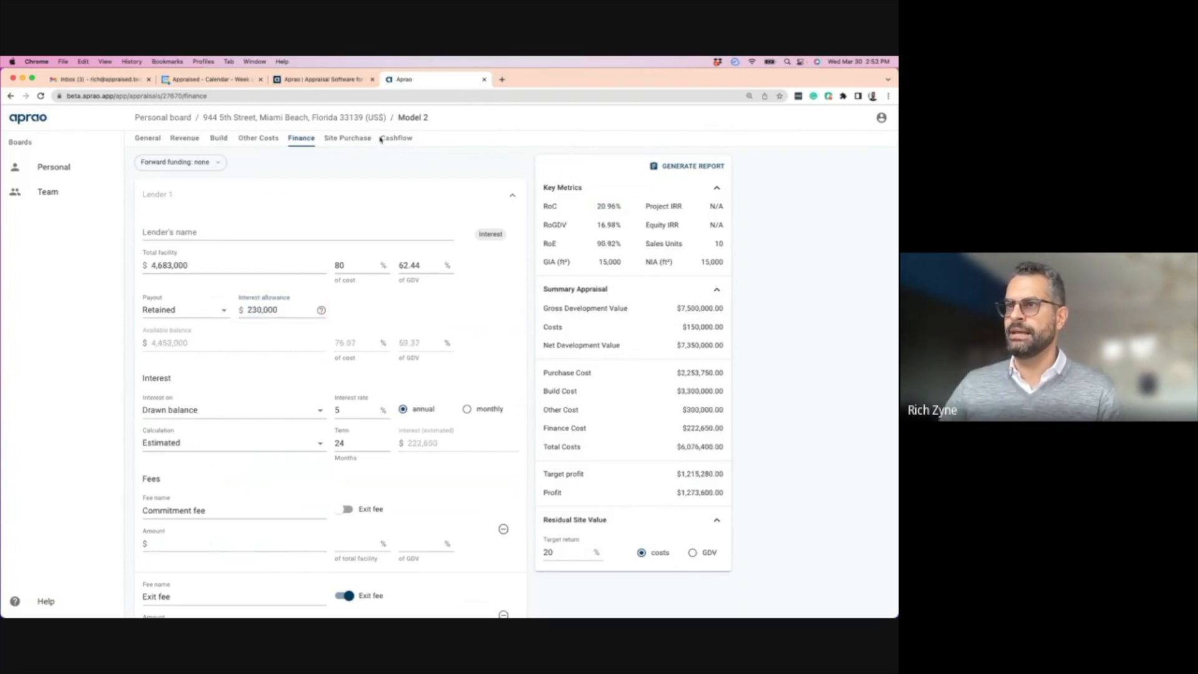
- Check the total facility amount and Site 1's purchase price after the change
left_click(357, 140)
left_click(301, 138)
left_click(153, 265)
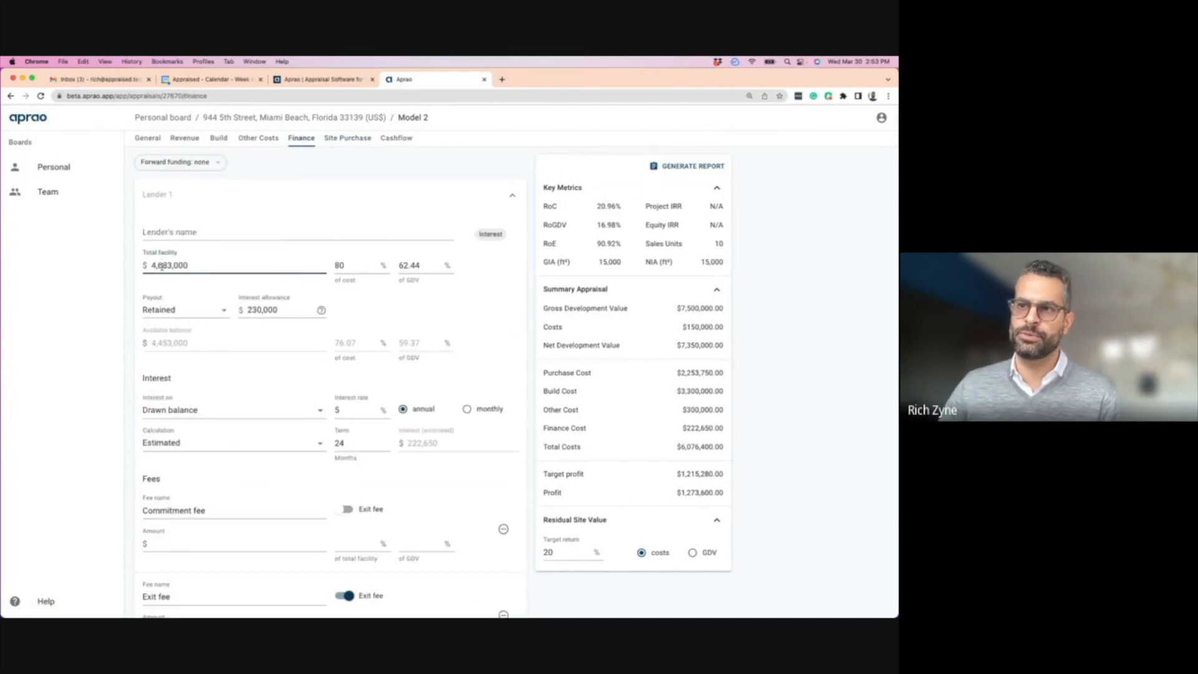
left_click(347, 138)
left_click(345, 240)
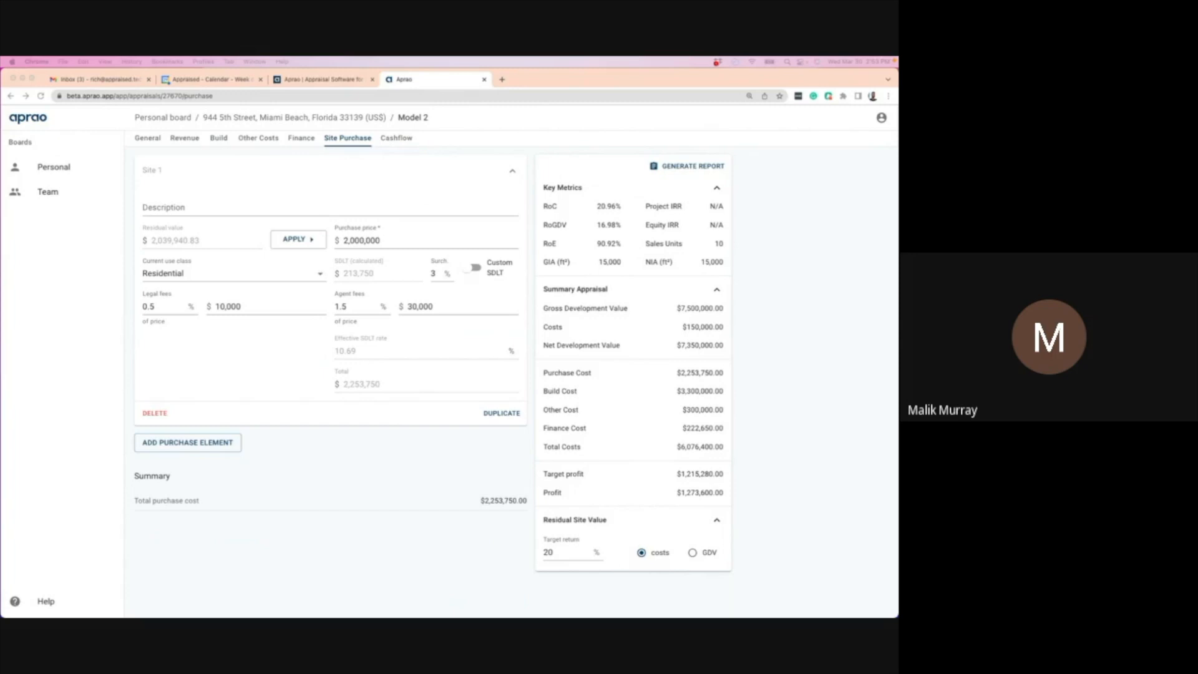
left_click(397, 139)
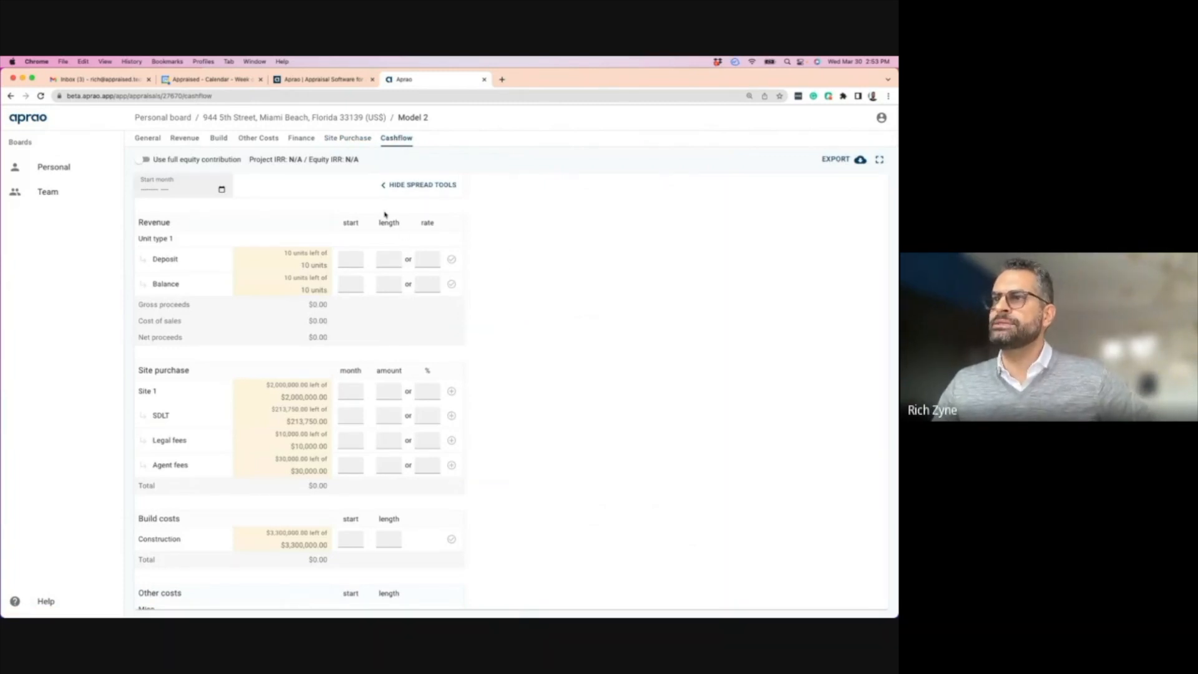
left_click(305, 82)
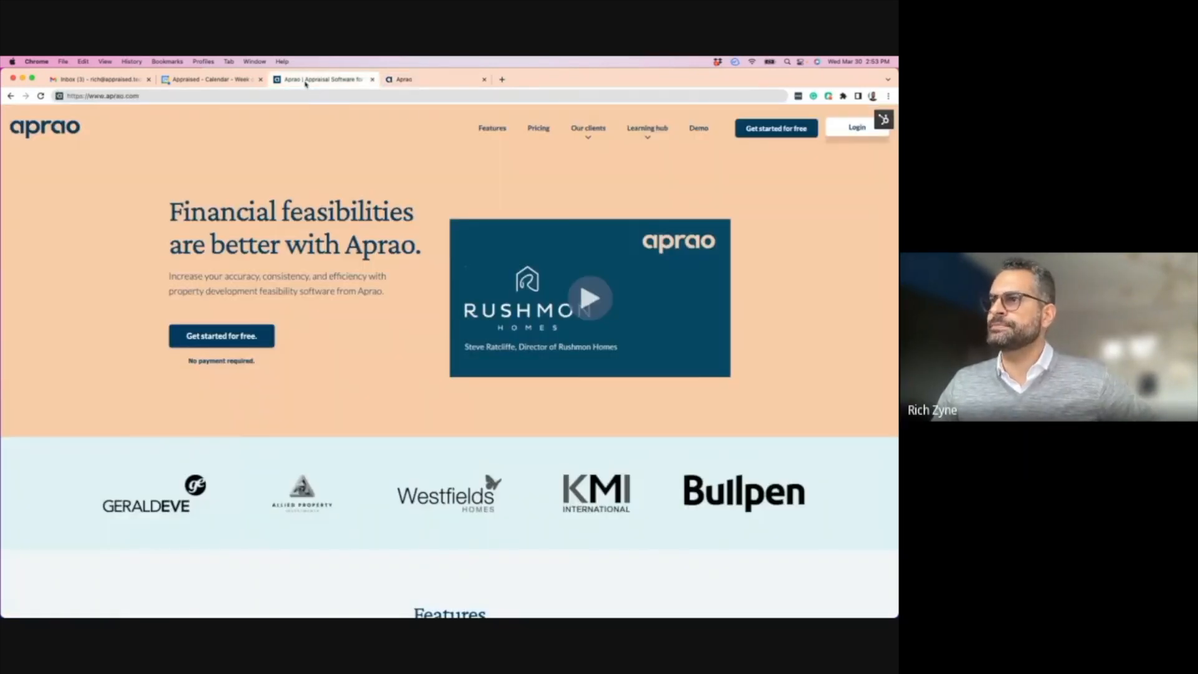
left_click(404, 80)
left_click(47, 167)
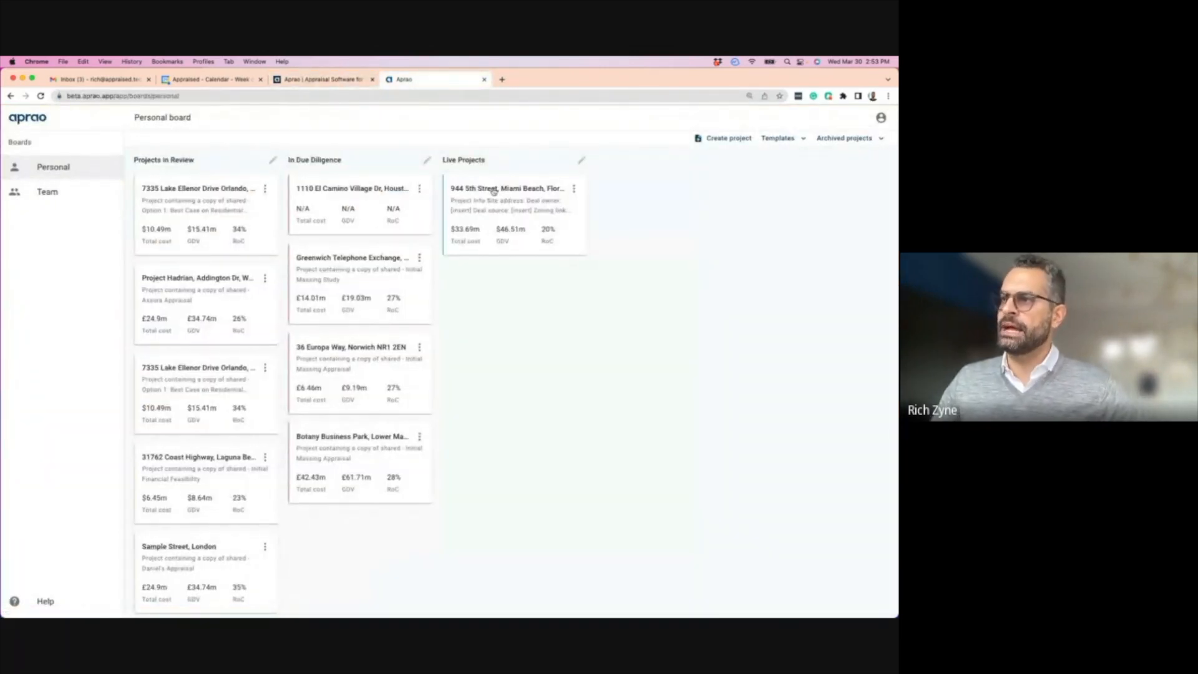
left_click(493, 191)
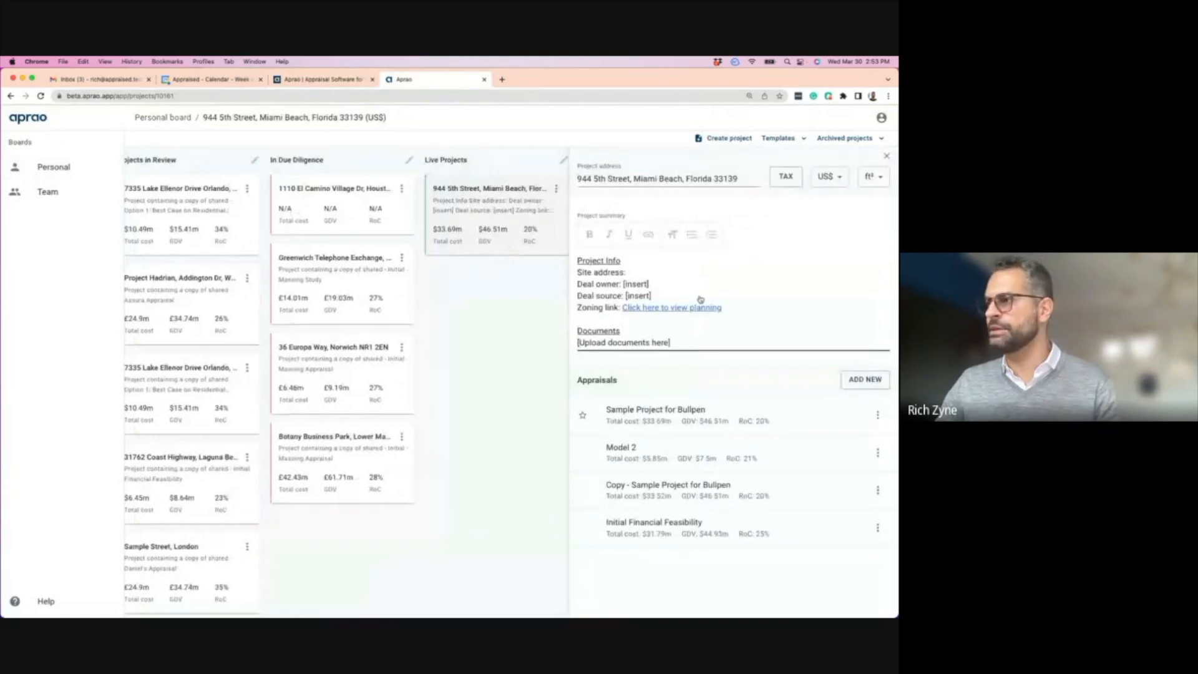
left_click(655, 416)
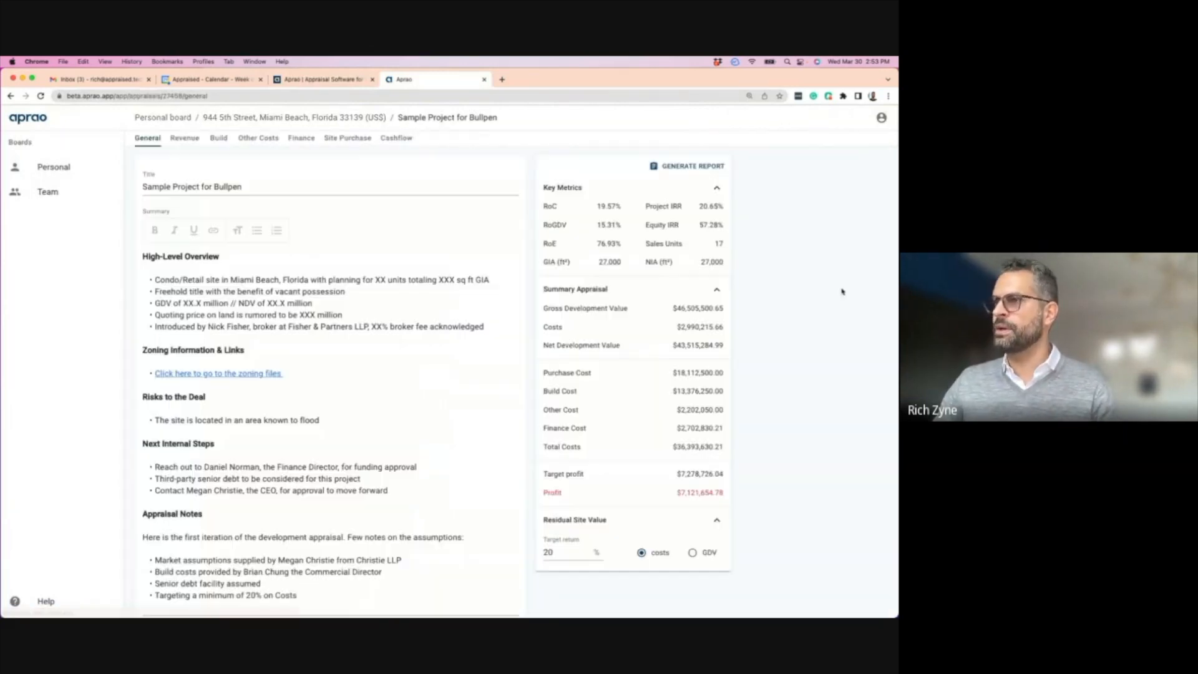
- Export its cashflow to a spreadsheet and open the downloaded workbook in Excel
left_click(388, 141)
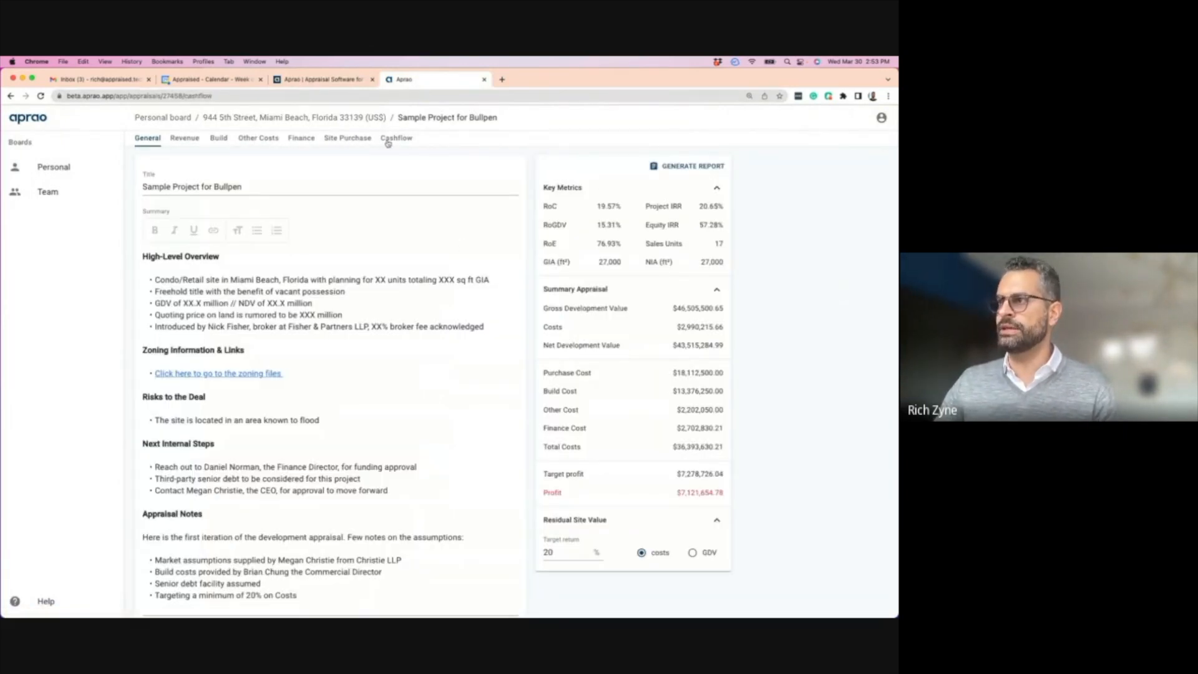
left_click(841, 163)
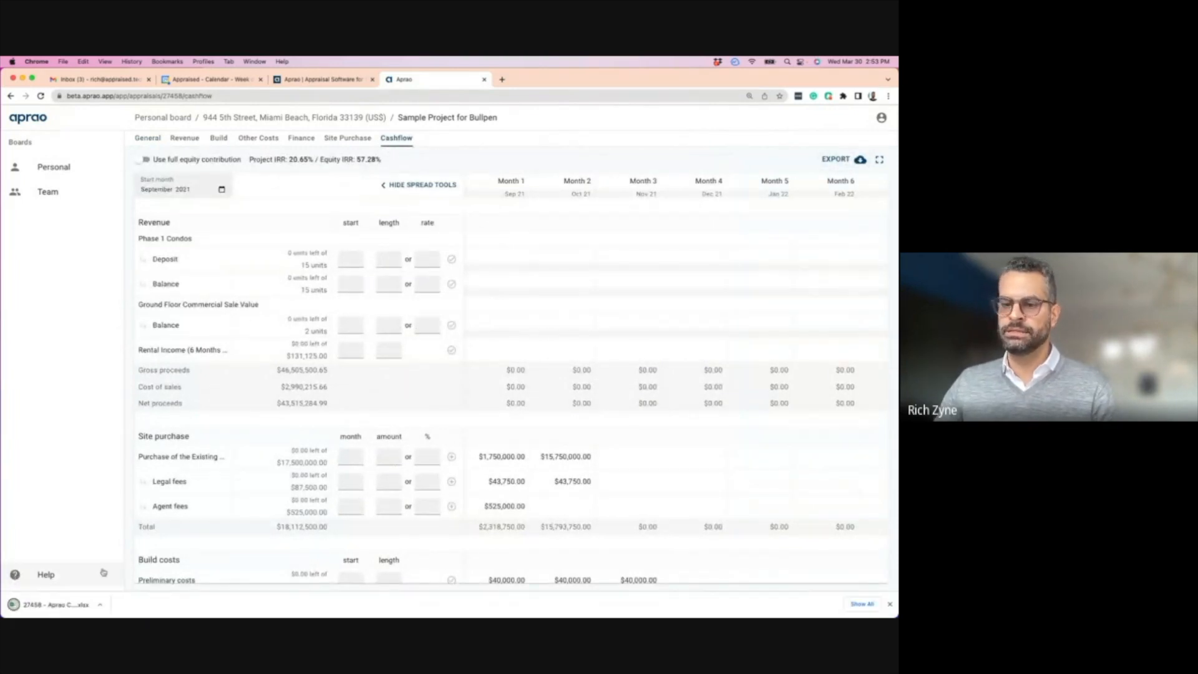
left_click(61, 605)
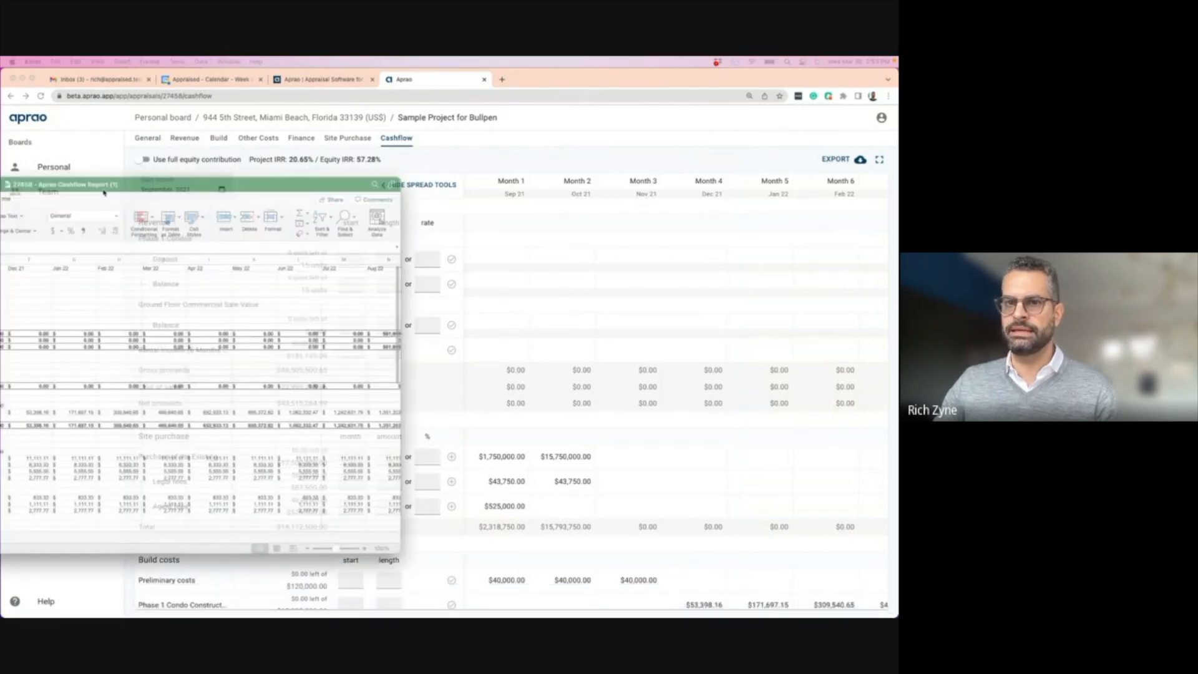
- Move the Excel workbook window to the top-left and enlarge it to fill the screen
left_click_drag(540, 135, 468, 100)
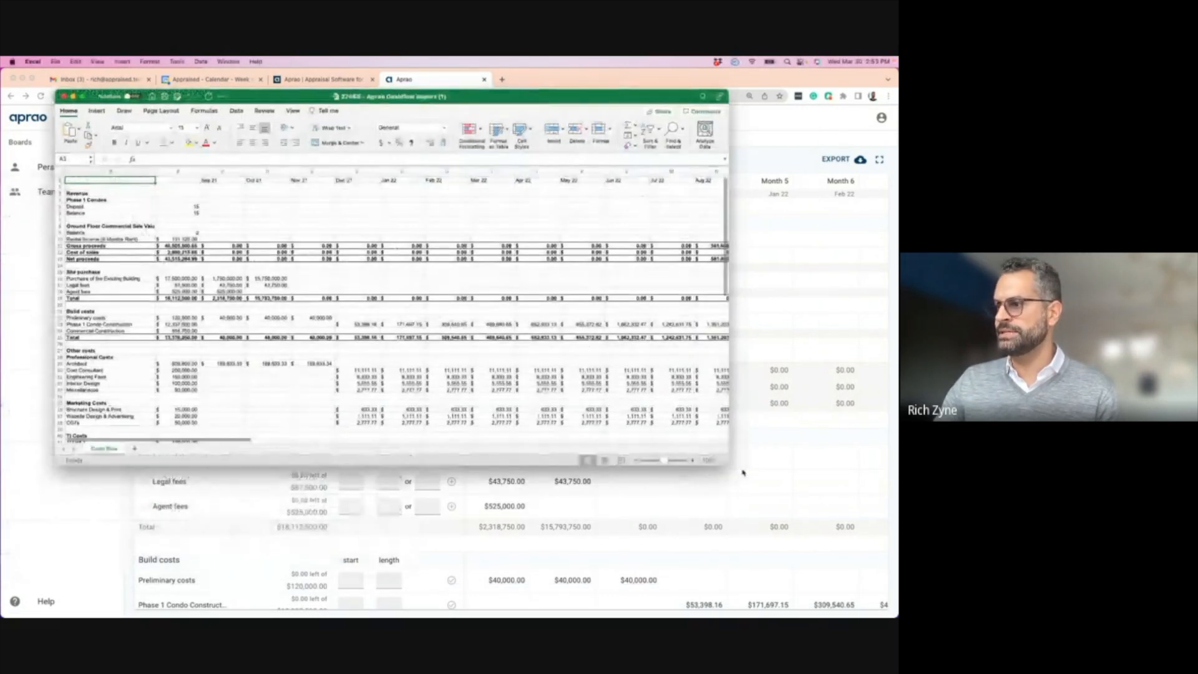
left_click_drag(725, 463, 888, 604)
left_click_drag(548, 100, 492, 79)
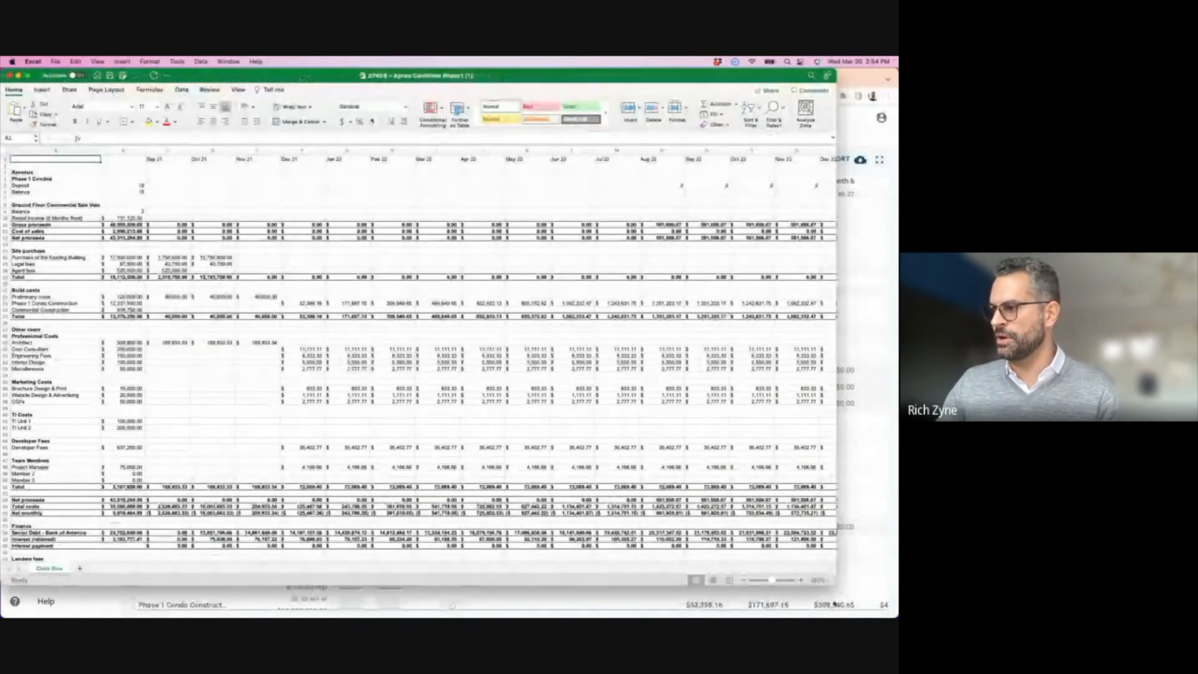
left_click_drag(835, 586, 887, 615)
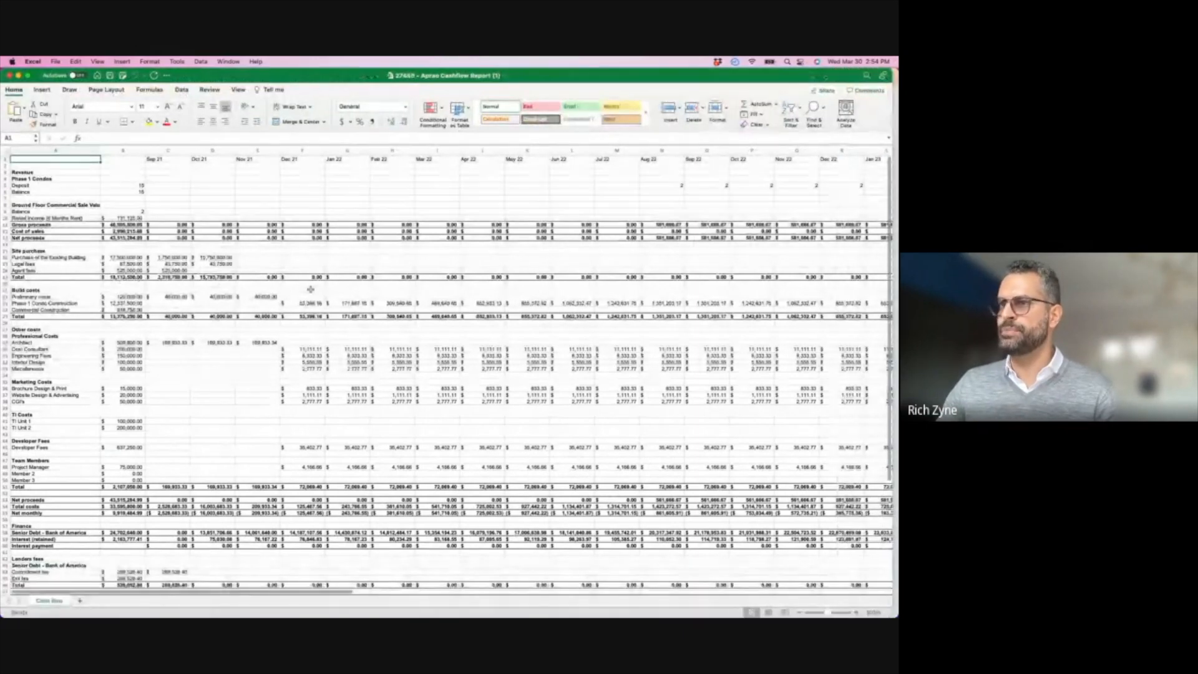
- Scroll across the monthly cash flow columns, then close the workbook and return to Aprao
scroll(741, 264, "right", 3)
scroll(741, 265, "right", 10)
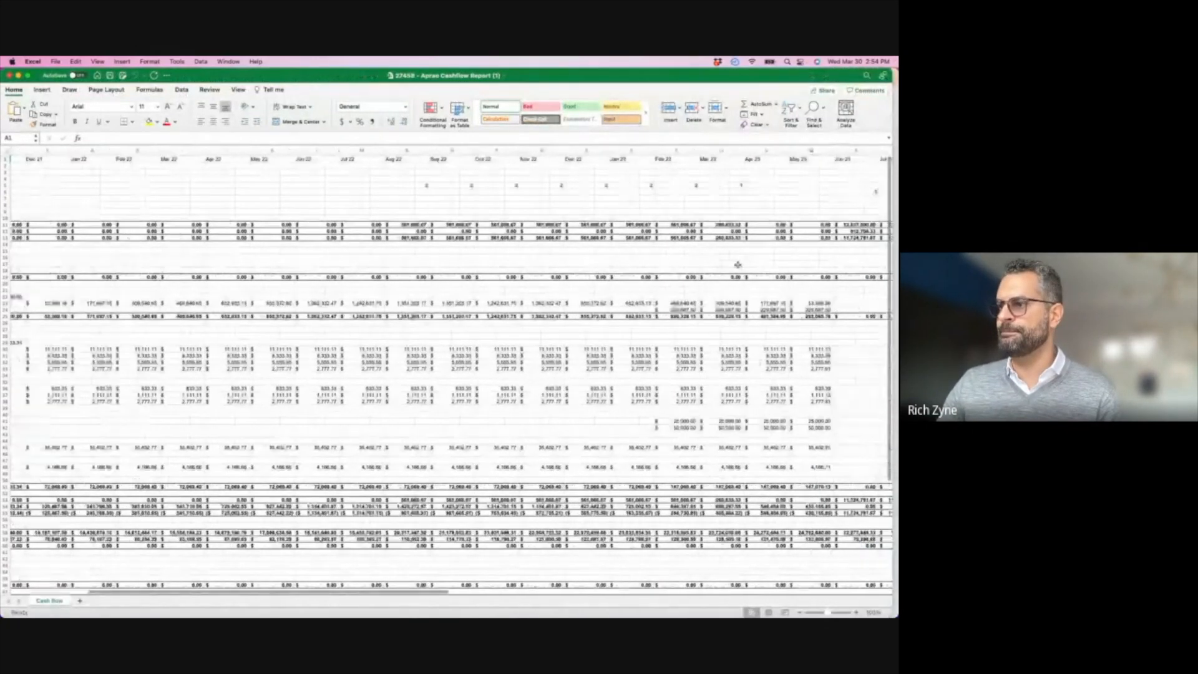
scroll(727, 265, "right", 2)
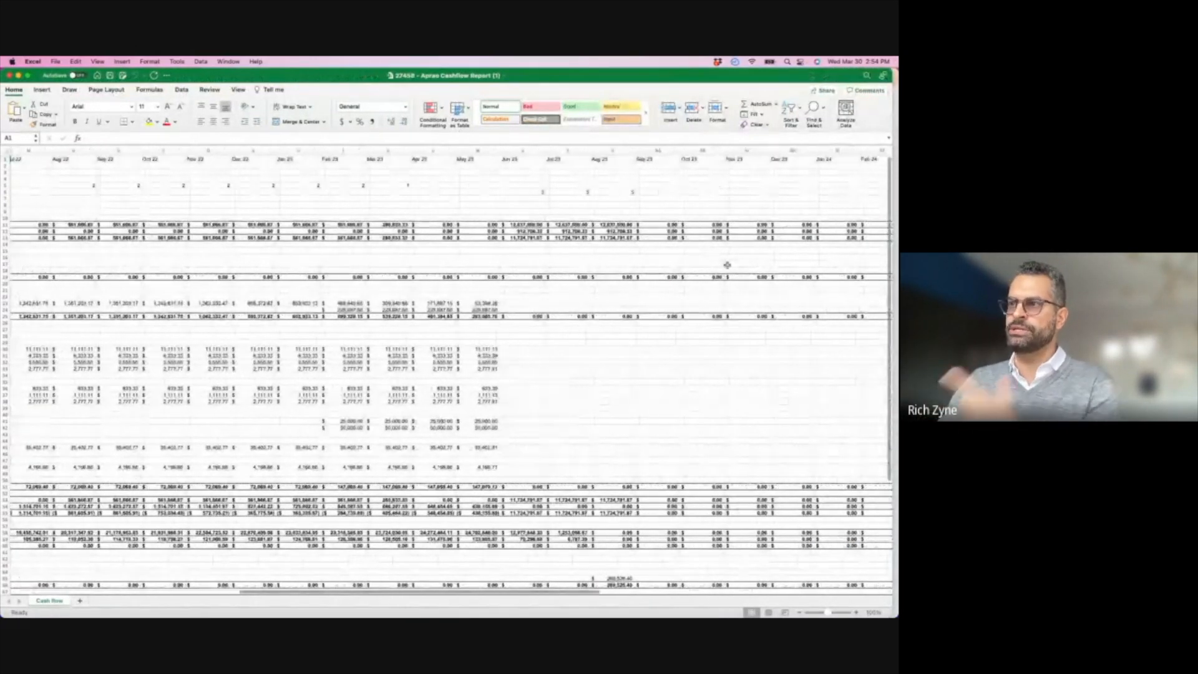
scroll(727, 266, "right", 8)
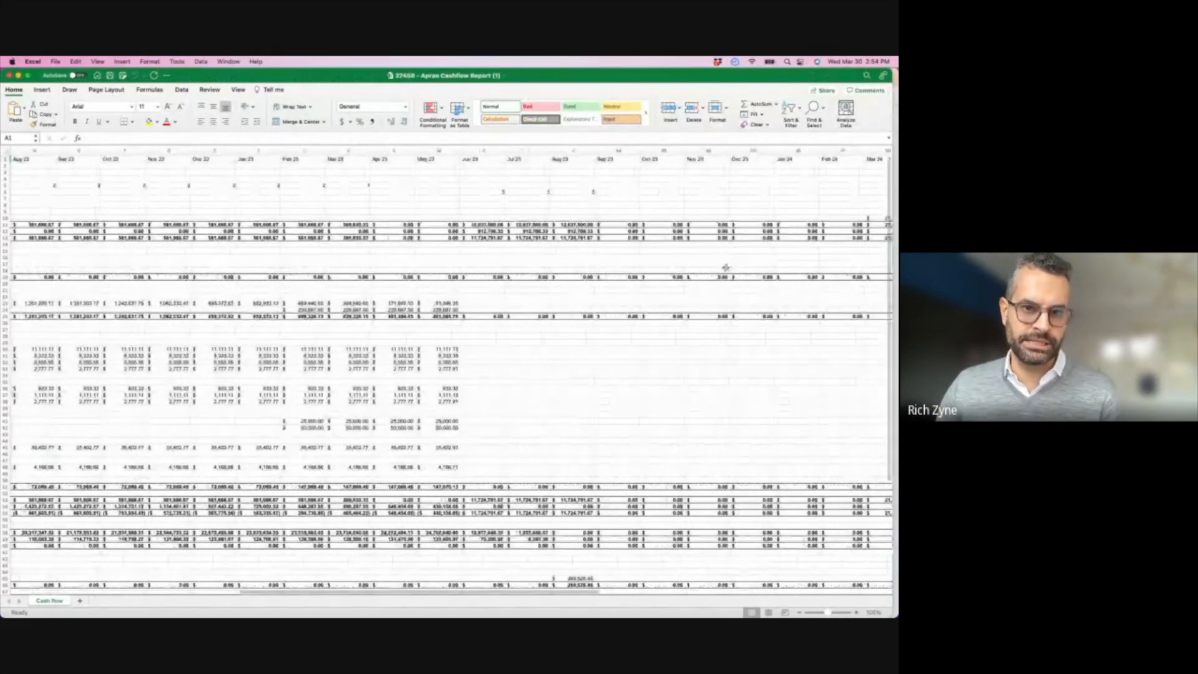
scroll(725, 267, "left", 20)
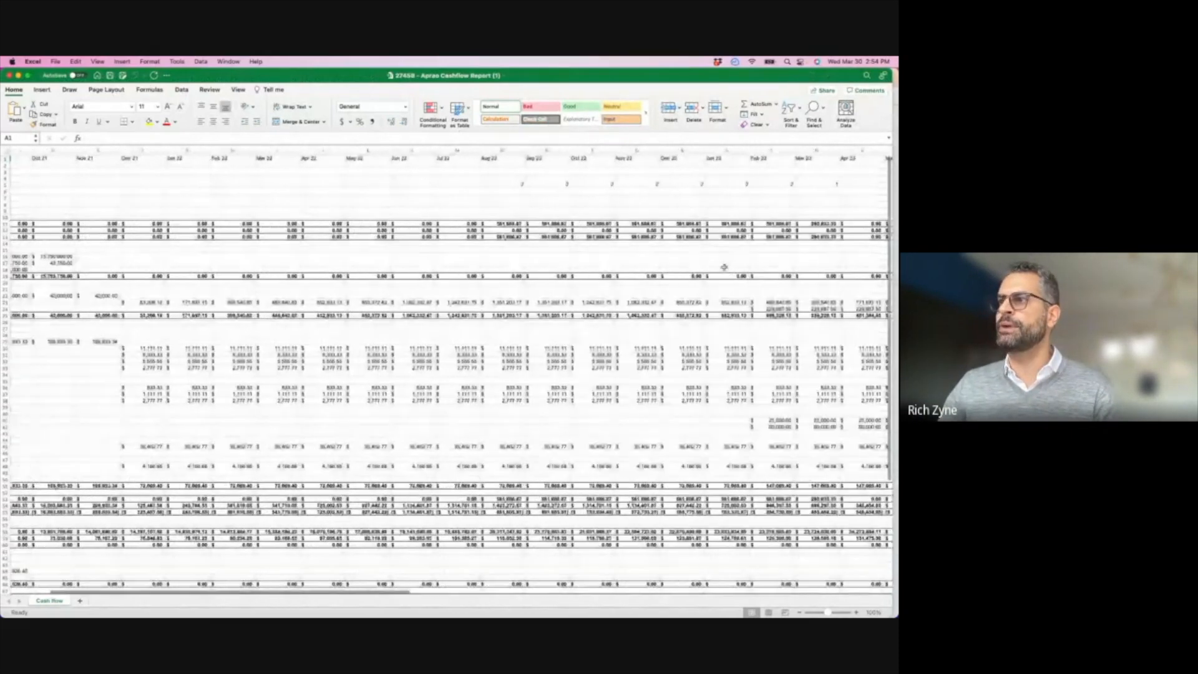
left_click(9, 75)
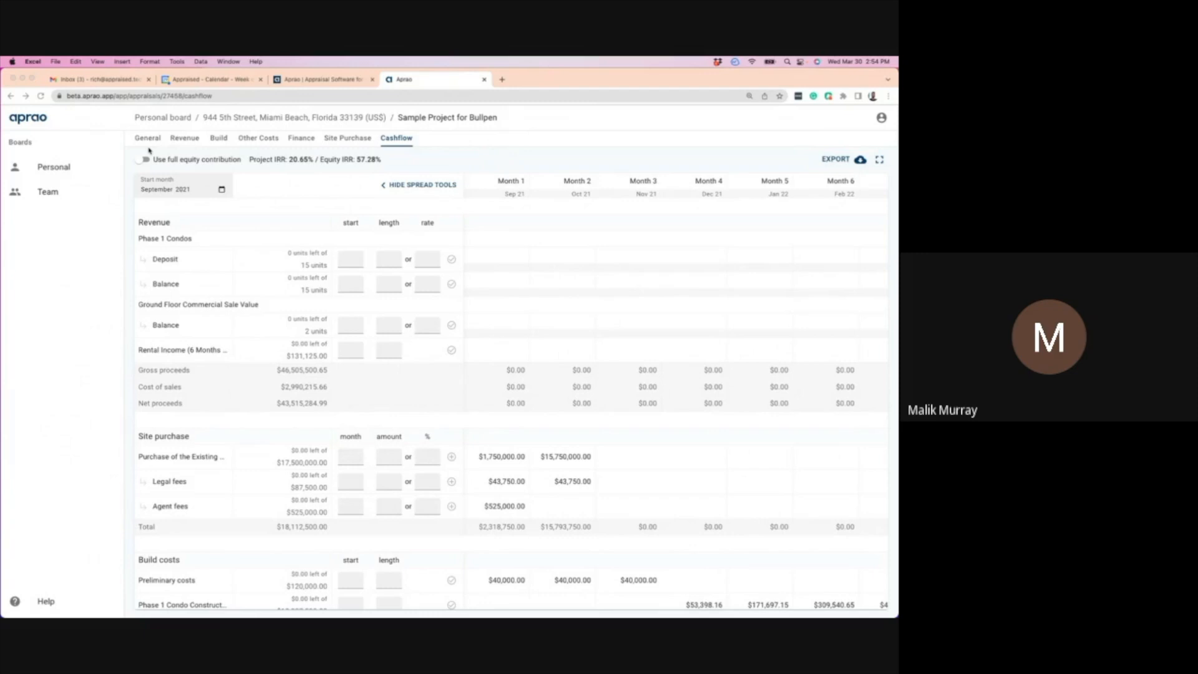
left_click(541, 186)
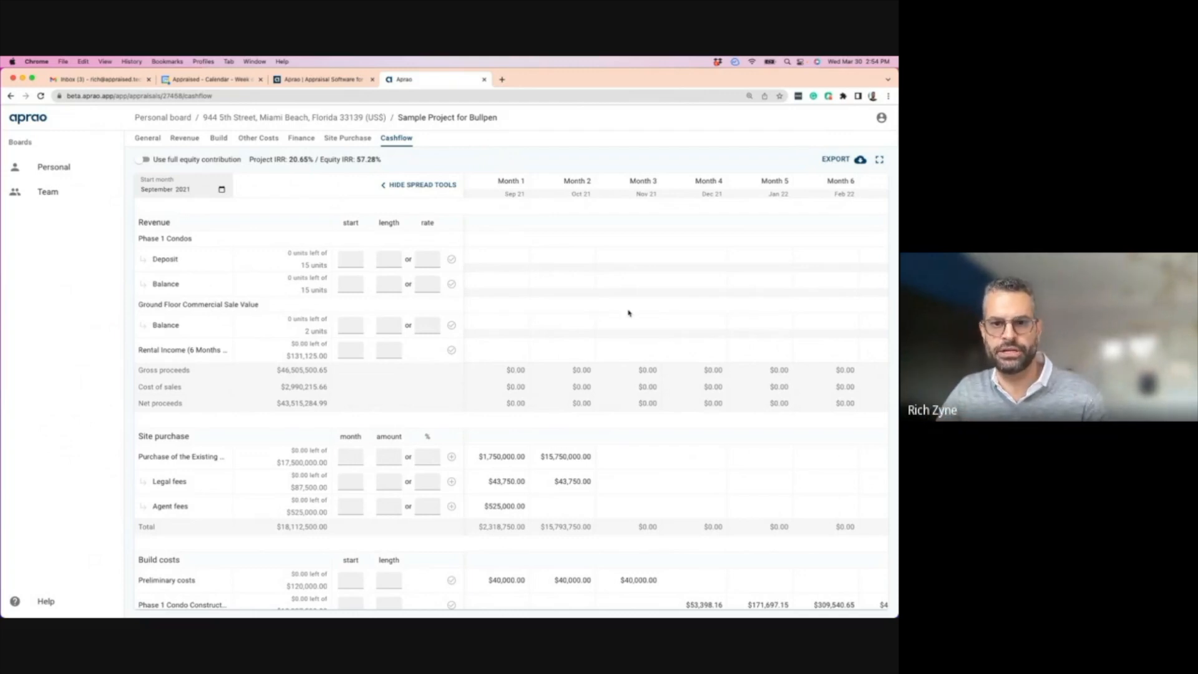
- Generate the development appraisal report from the appraisal's General page
left_click(156, 138)
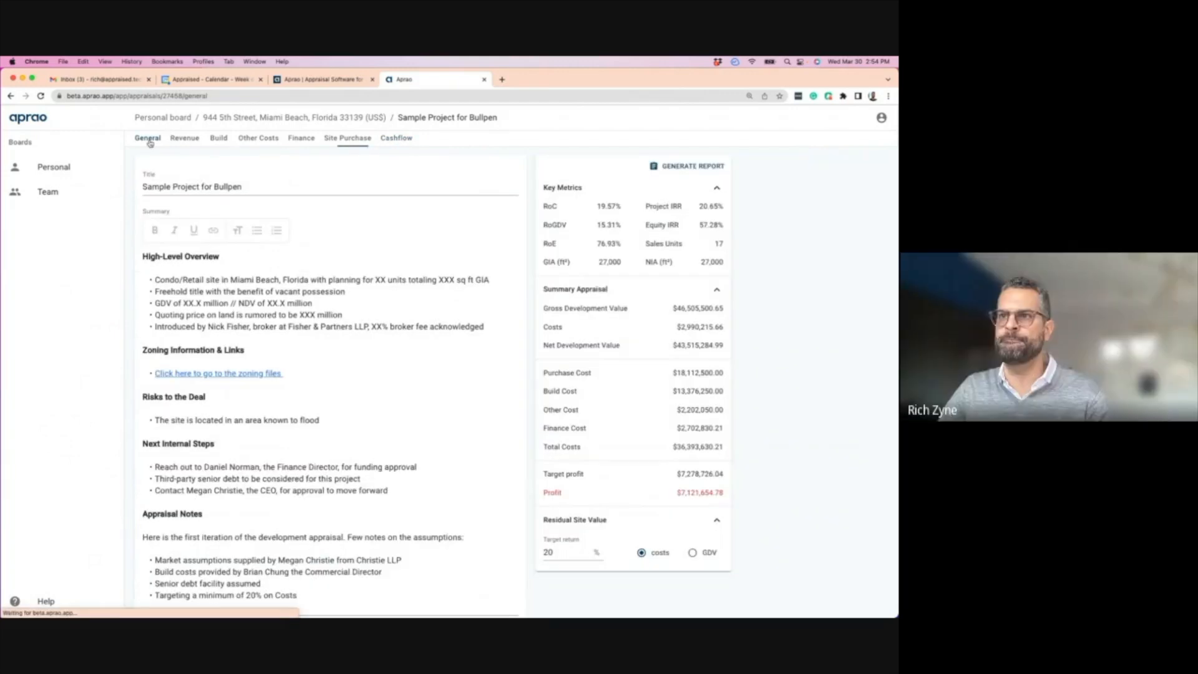
left_click(185, 137)
left_click(154, 138)
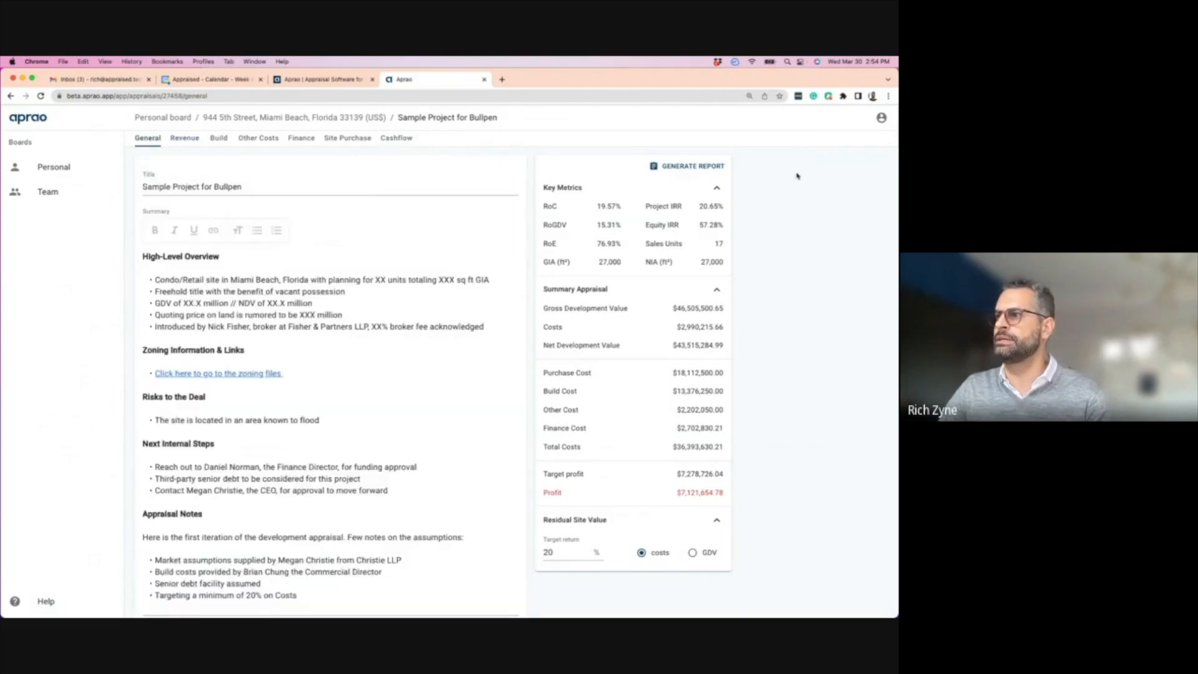
left_click(684, 168)
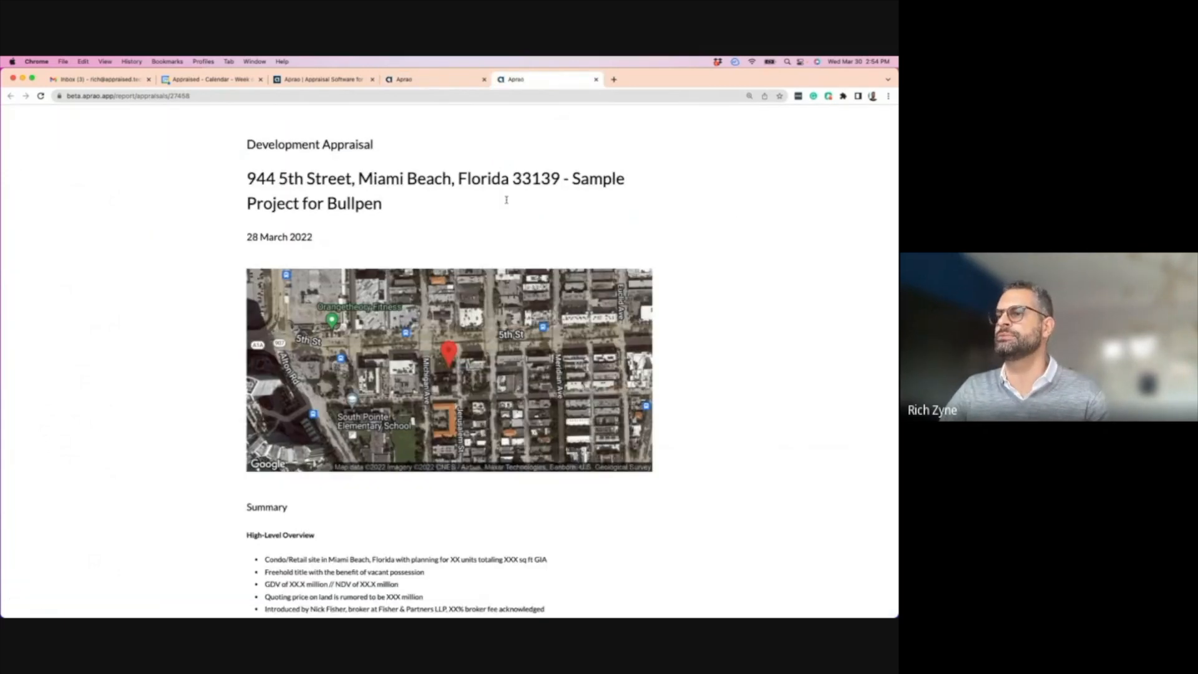
- Scroll through the generated report, then close it and go to the cashflow view
scroll(393, 339, "down", 6)
scroll(393, 338, "down", 20)
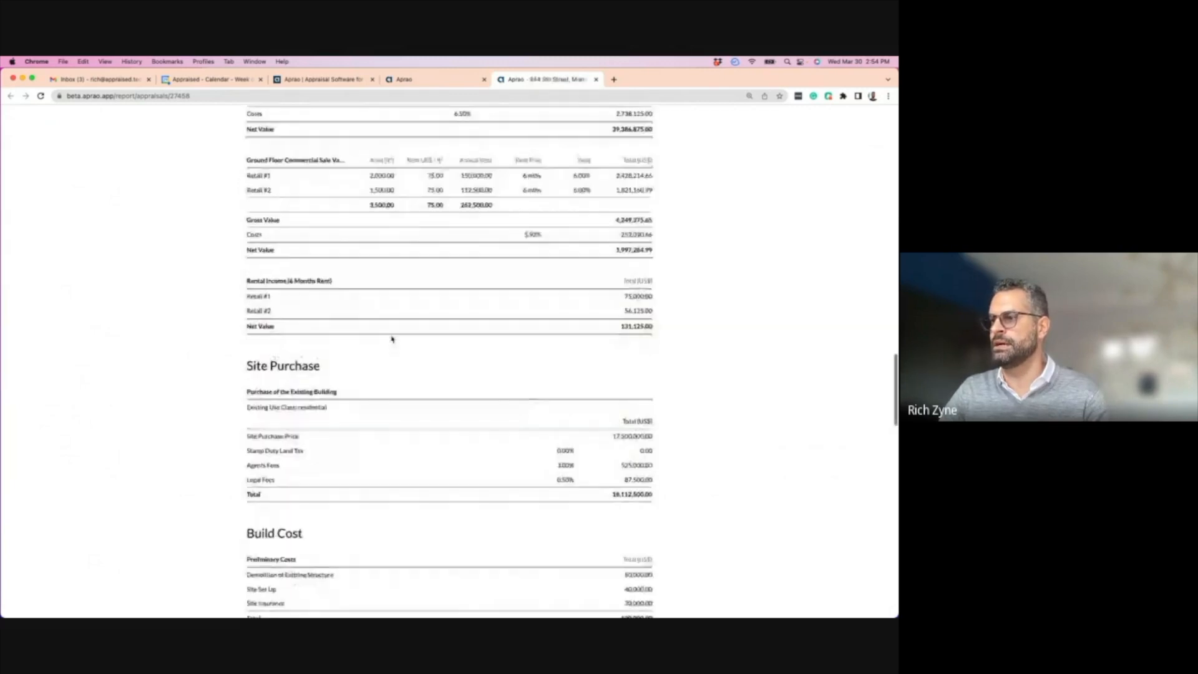
scroll(393, 339, "down", 15)
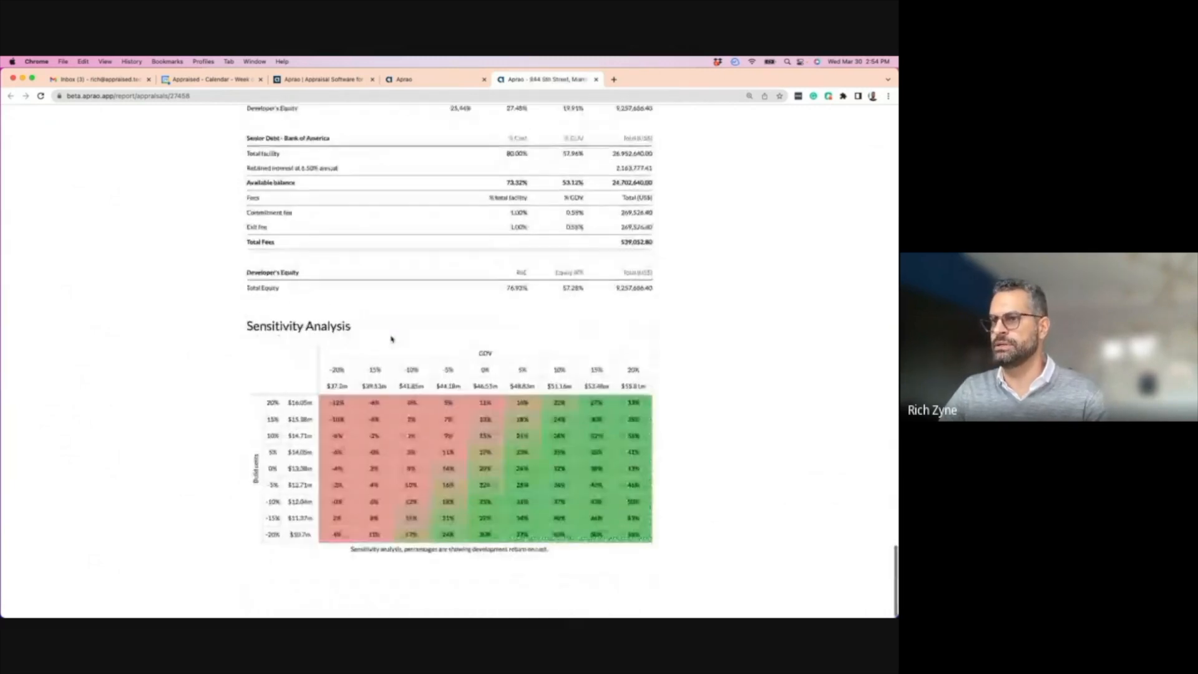
scroll(254, 150, "up", 2)
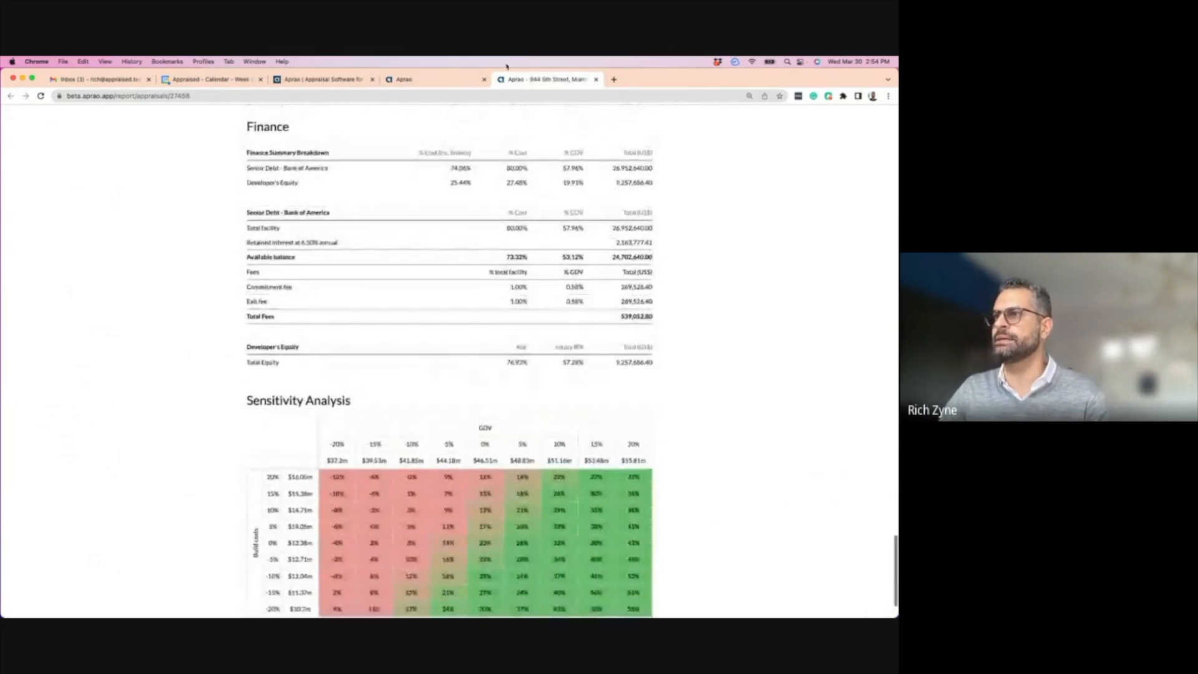
left_click(595, 79)
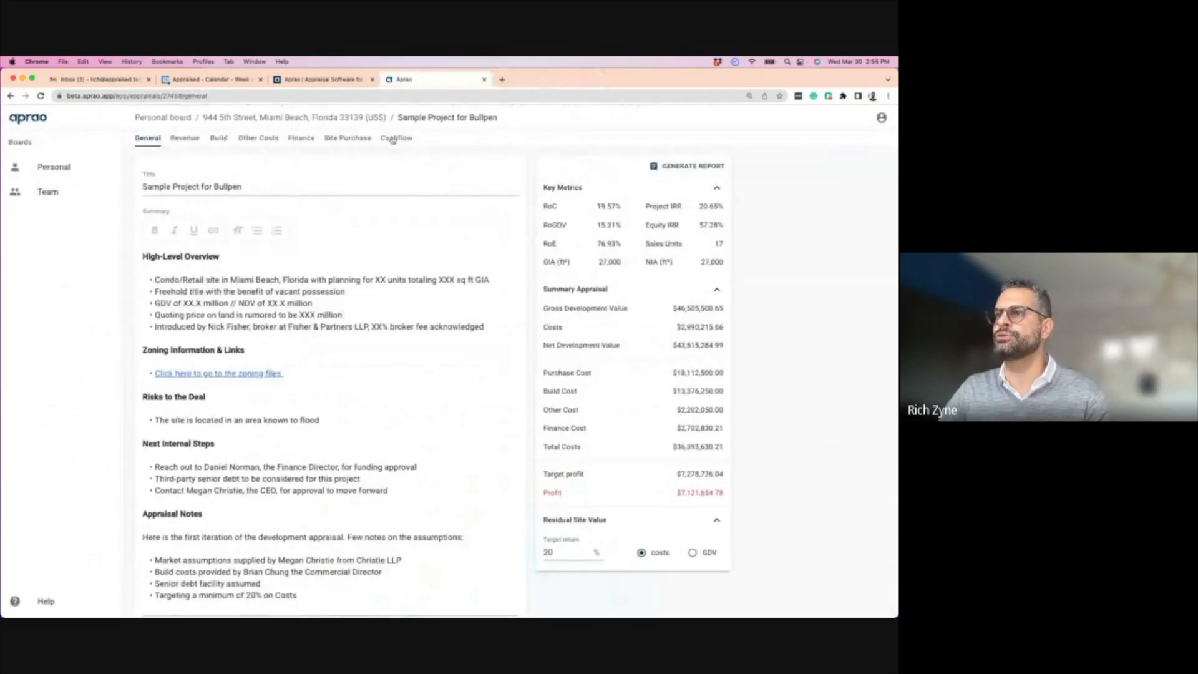
left_click(395, 138)
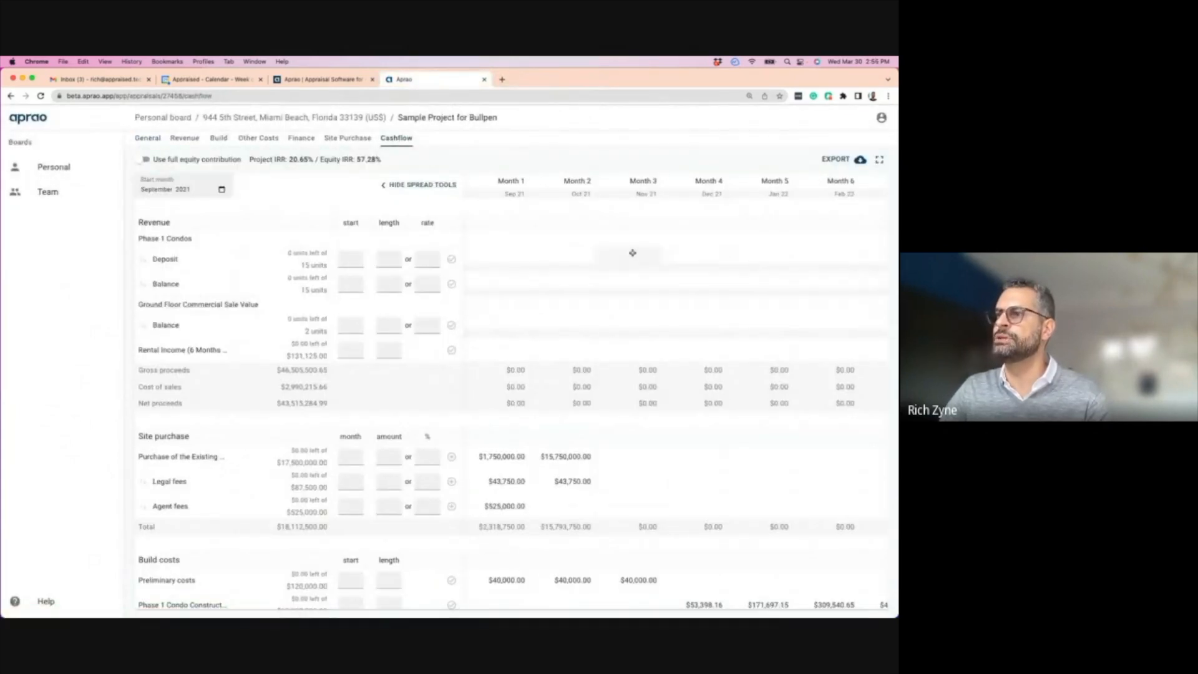
- Export the cashflow again and open Cashflow Report (2) maximised in Excel
scroll(633, 252, "right", 5)
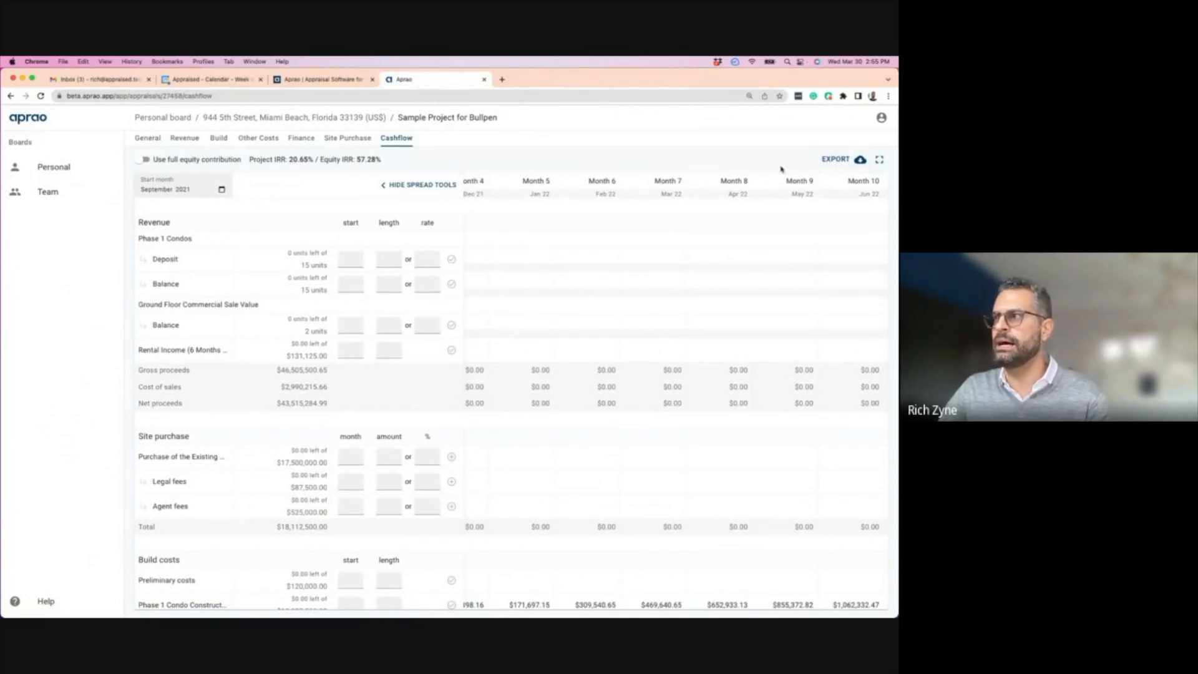
left_click(846, 165)
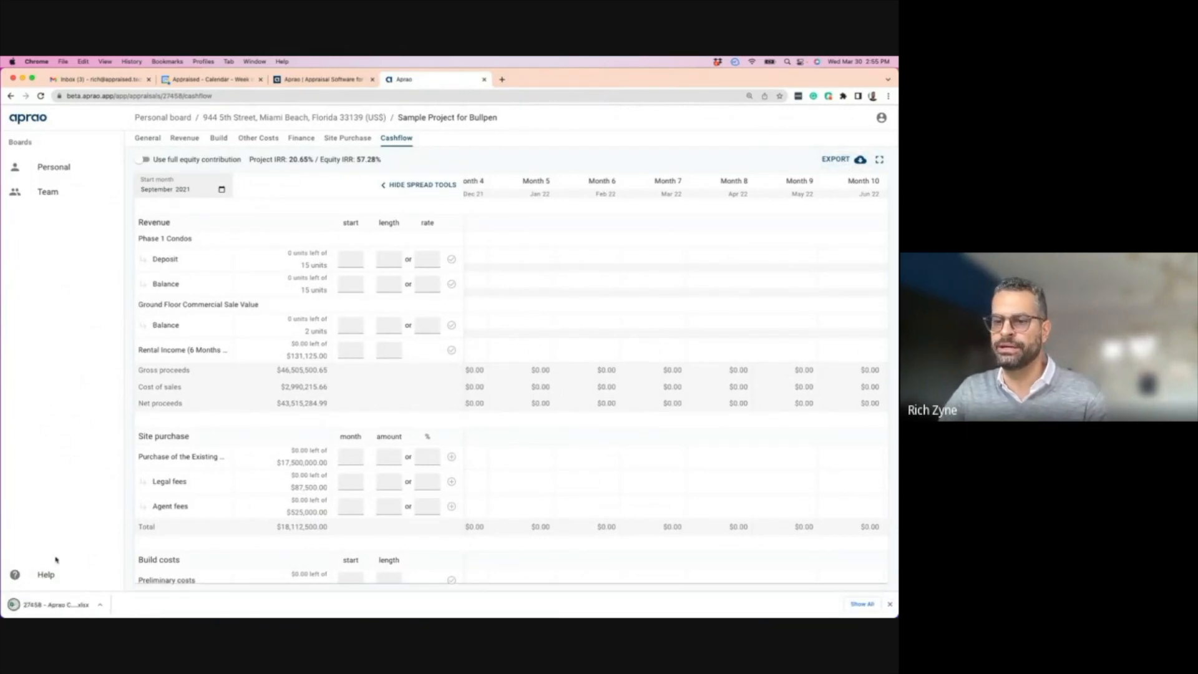
left_click(54, 608)
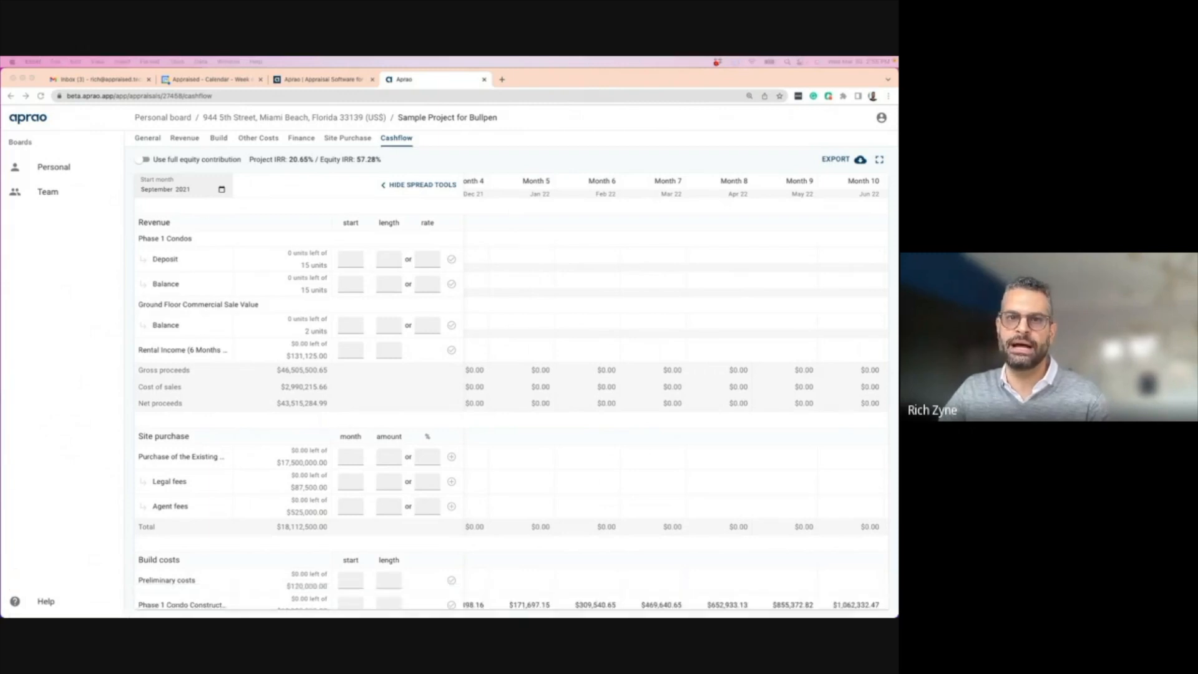
left_click_drag(440, 79, 432, 79)
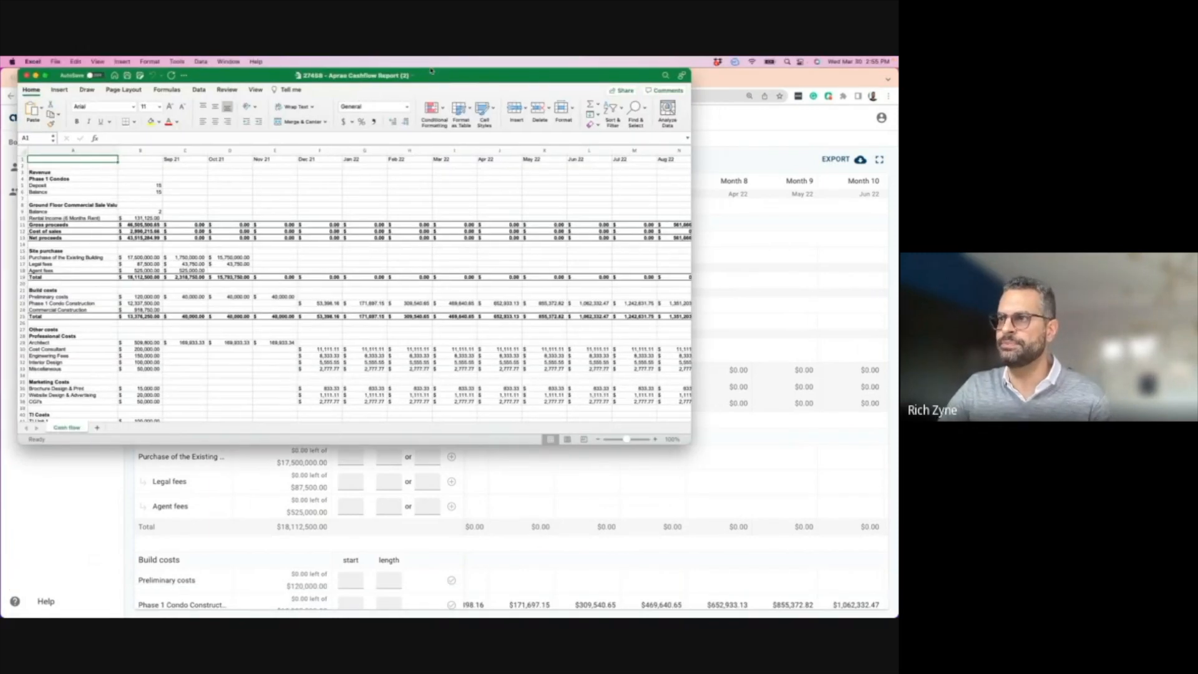
double_click(432, 78)
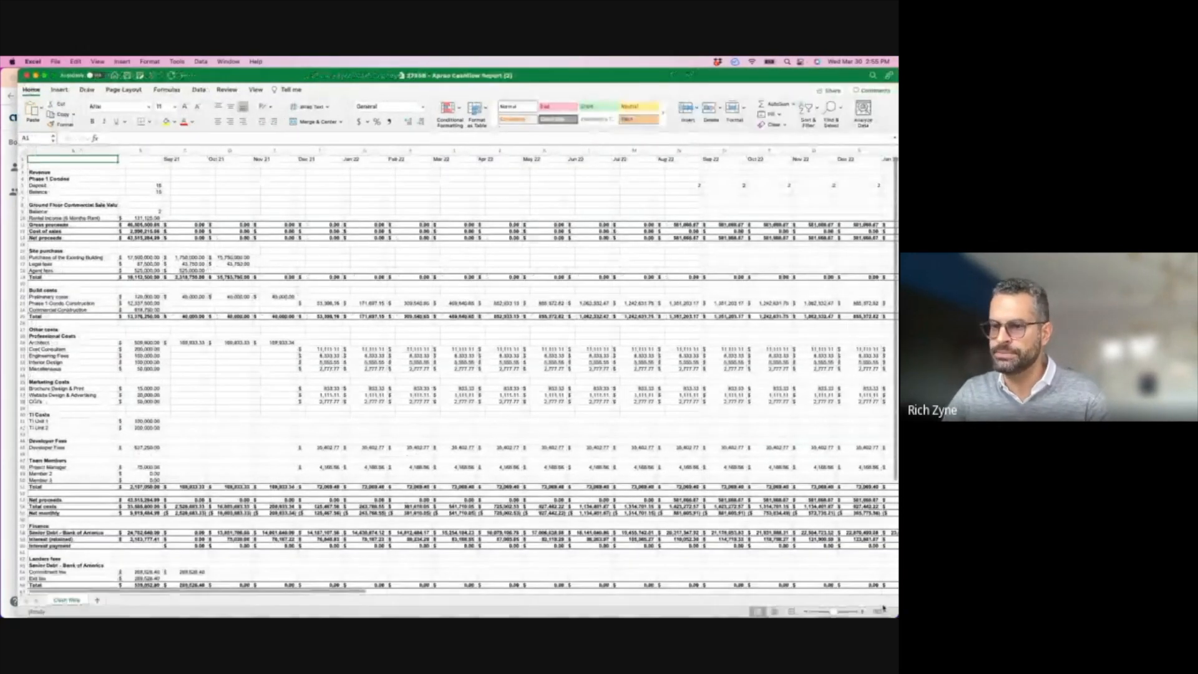
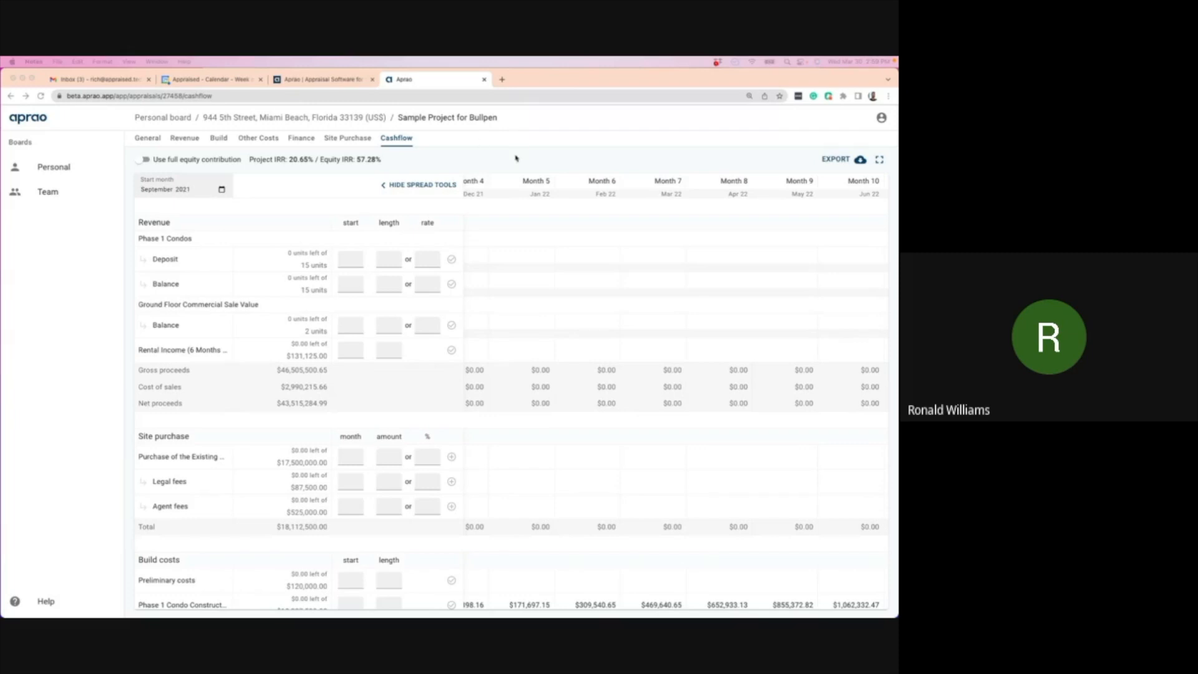
- Scroll through the current view, then review the project's Build costs page
scroll(402, 436, "down", 5)
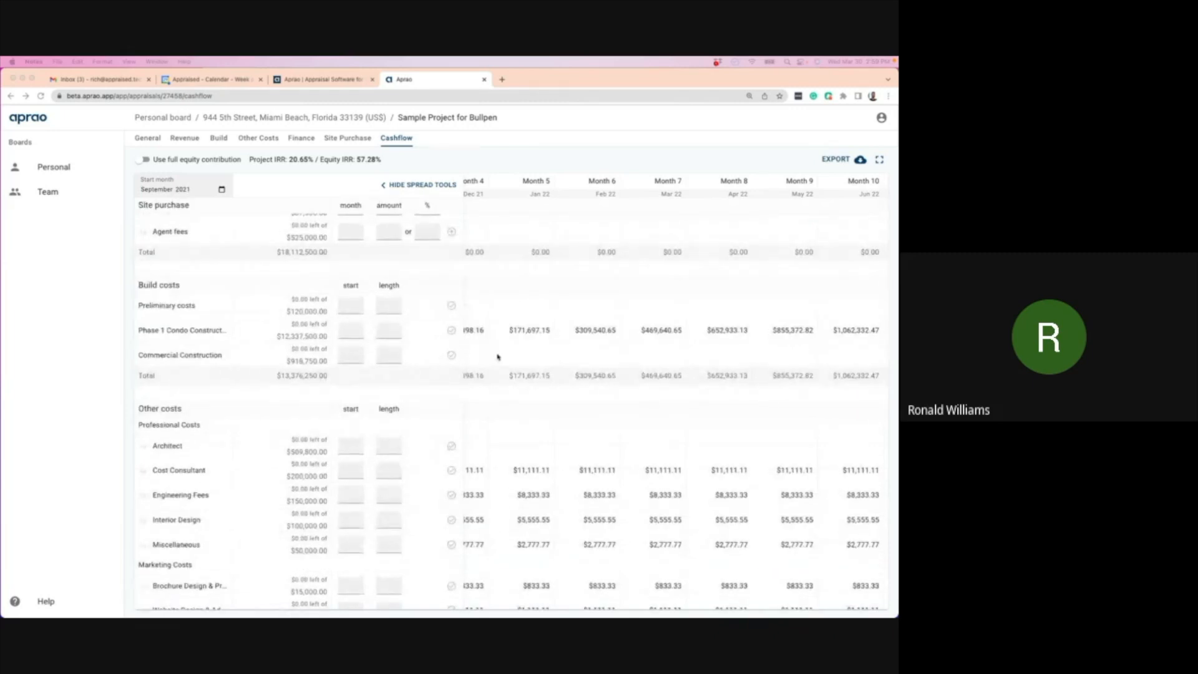
scroll(501, 341, "left", 4)
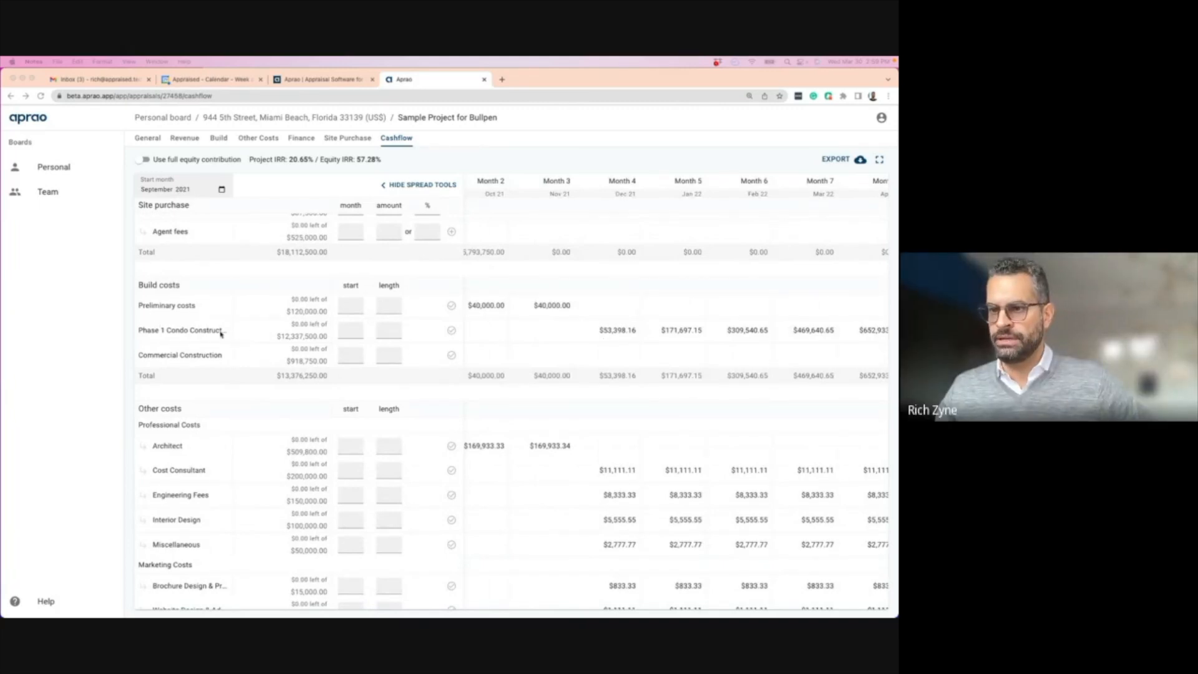
scroll(220, 331, "down", 3)
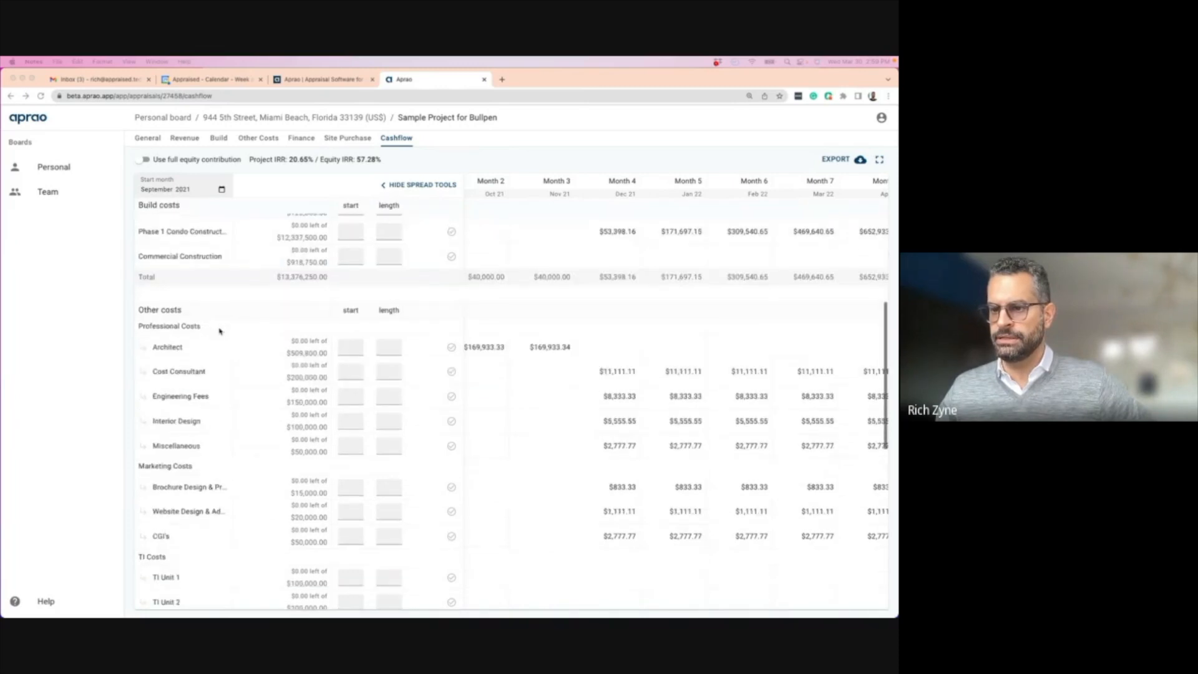
scroll(220, 330, "up", 5)
scroll(220, 330, "up", 3)
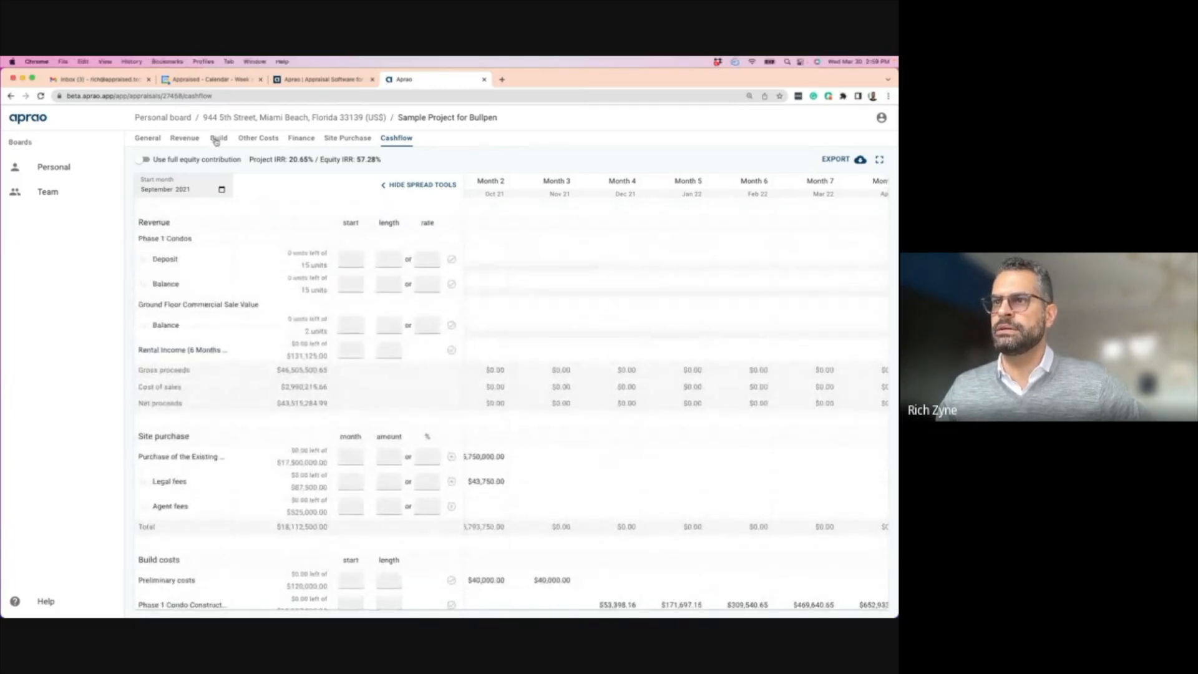
left_click(217, 138)
scroll(257, 455, "down", 2)
left_click_drag(280, 486, 258, 489)
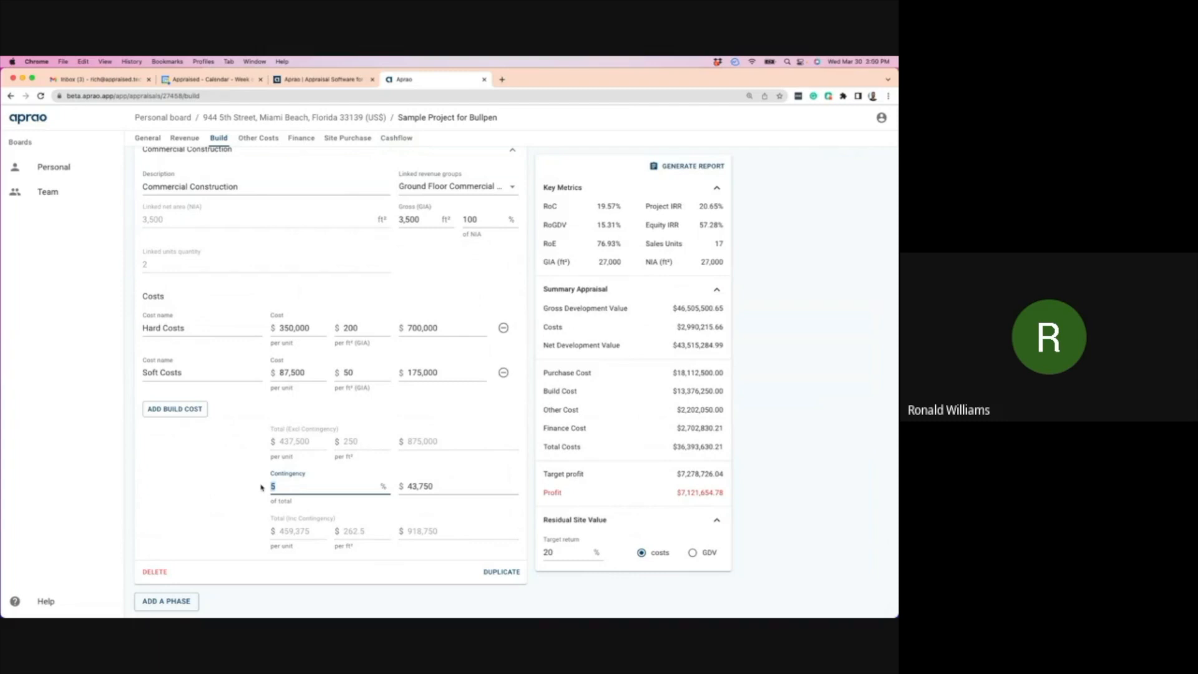
- On the Finance page, check the Bank of America loan's 2,250,000 interest allowance and calculated interest
left_click(302, 138)
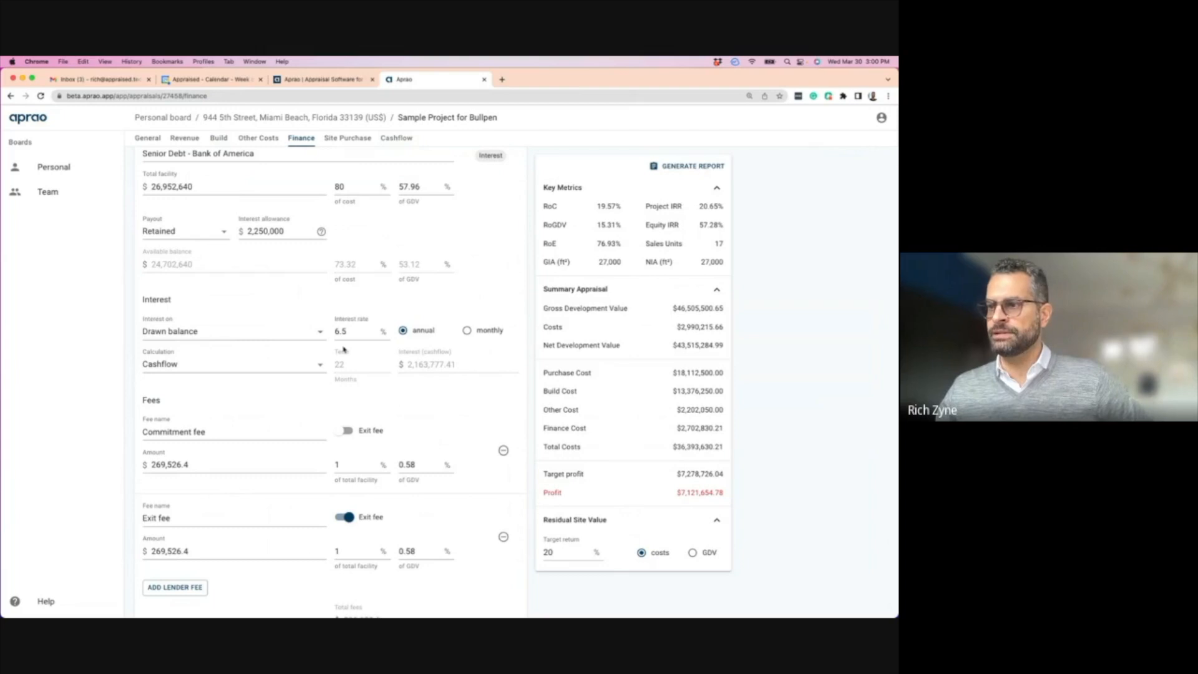
left_click_drag(289, 230, 247, 231)
scroll(234, 276, "up", 1)
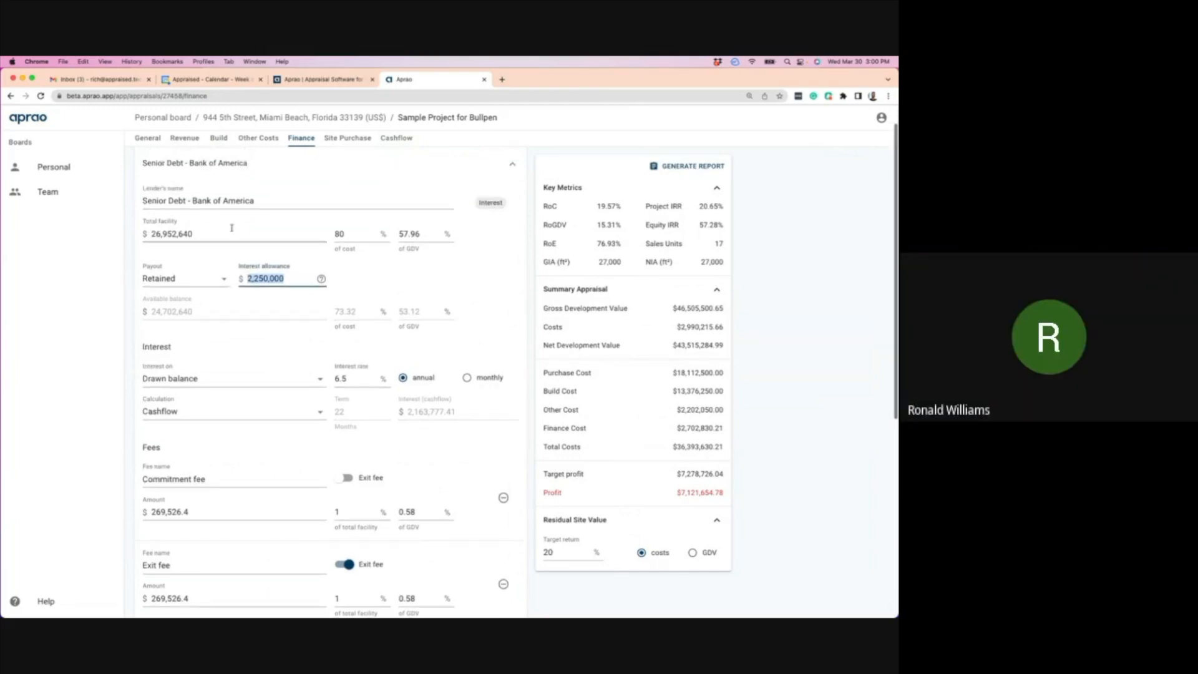
scroll(264, 409, "up", 1)
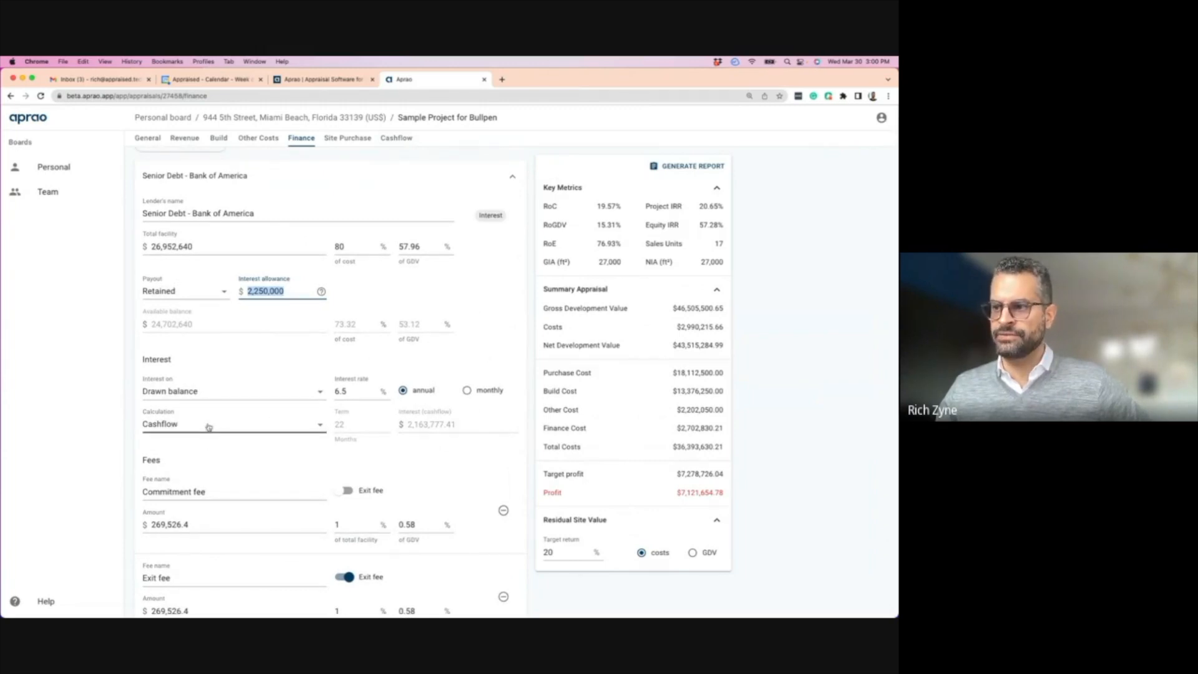
left_click(410, 427)
mouse_move(409, 429)
left_mouse_down()
mouse_move(425, 429)
mouse_move(407, 427)
left_mouse_up()
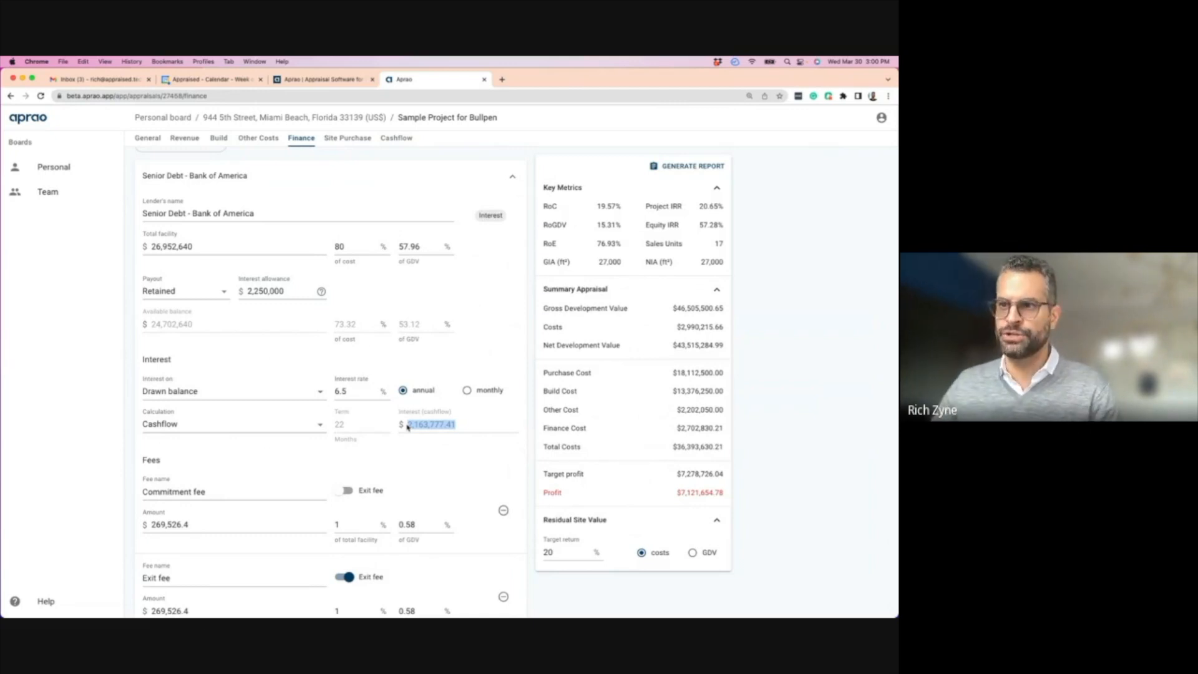
scroll(231, 275, "down", 1)
- Try the Bank of America loan payout as Rolled-up, then set it back to Retained
left_click(181, 289)
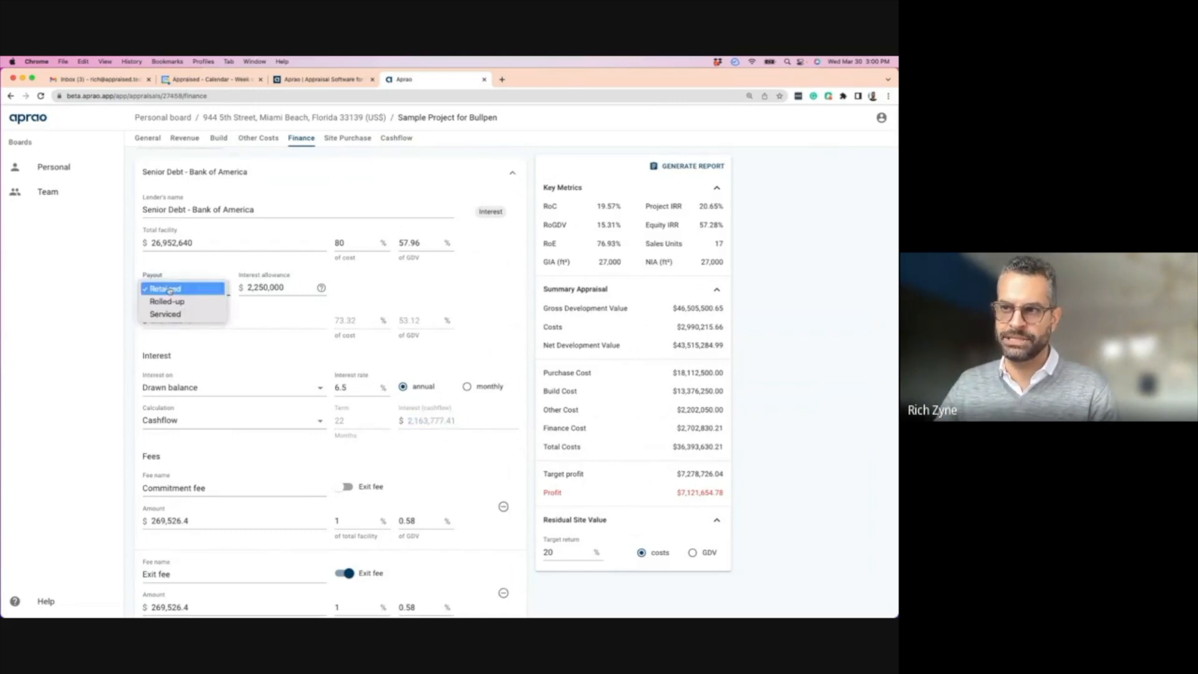
left_click(191, 269)
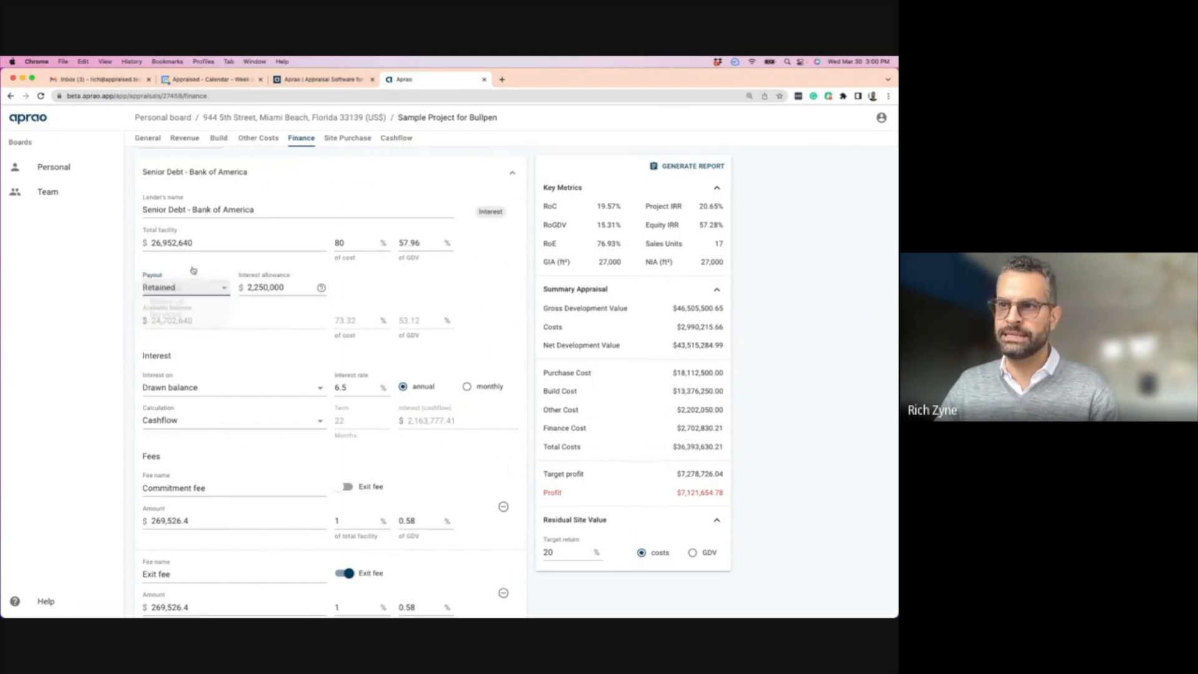
scroll(188, 249, "down", 1)
scroll(187, 243, "up", 2)
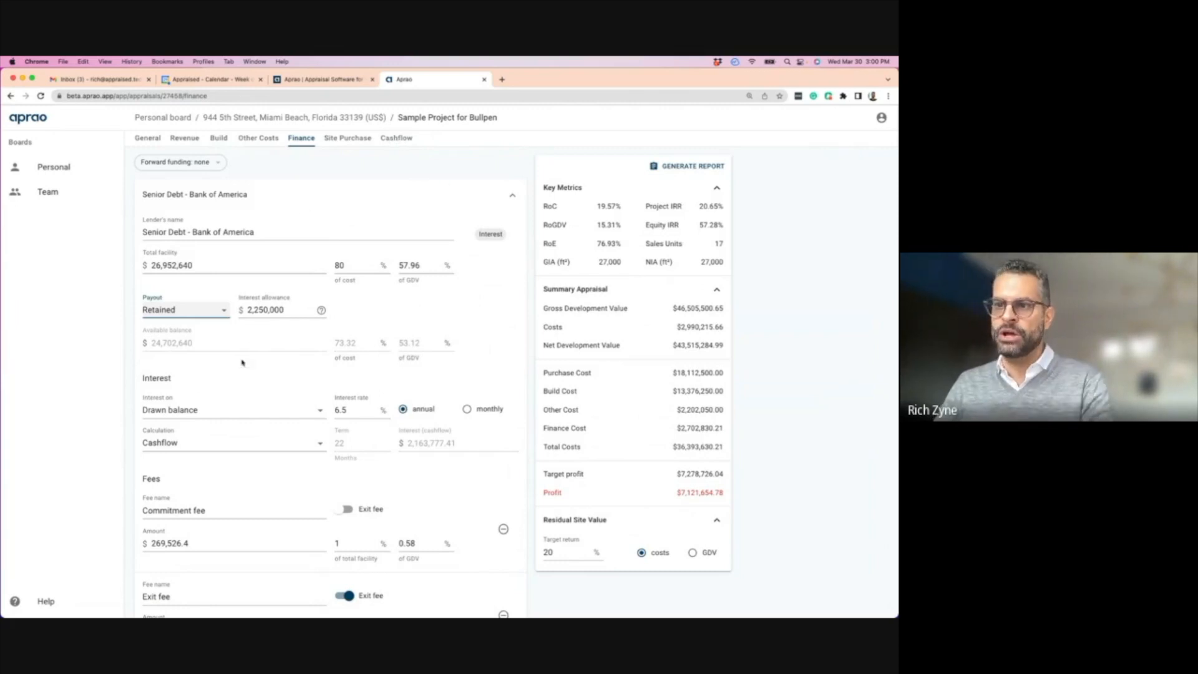
left_click(215, 311)
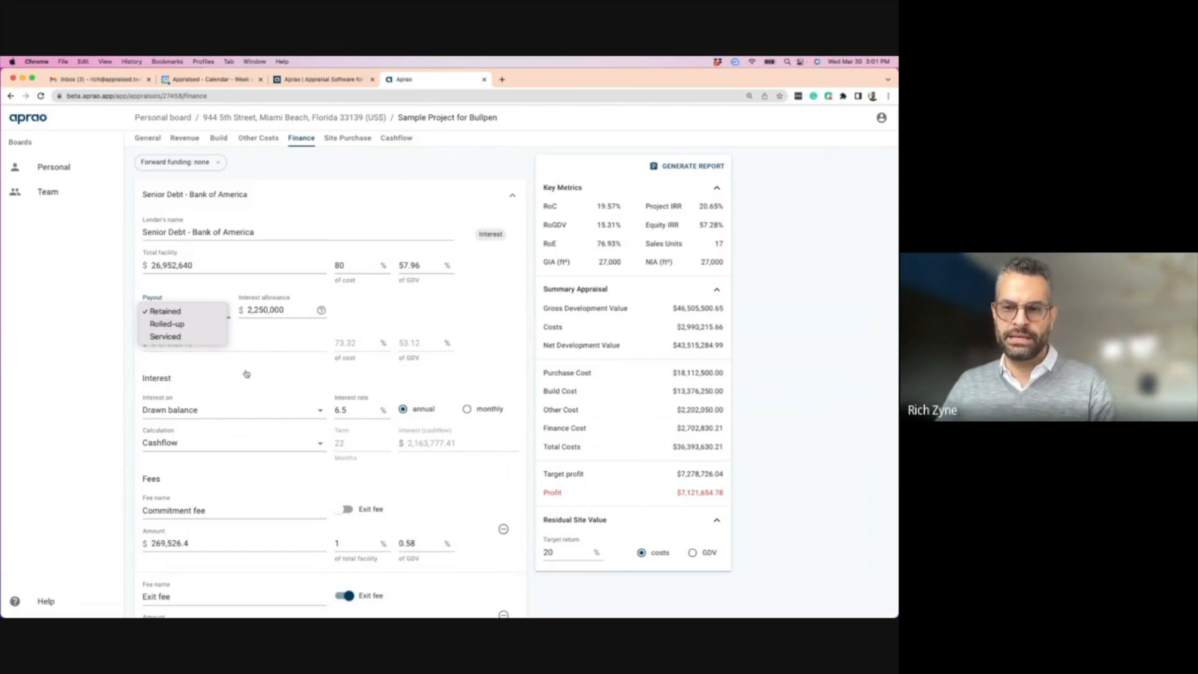
left_click(174, 325)
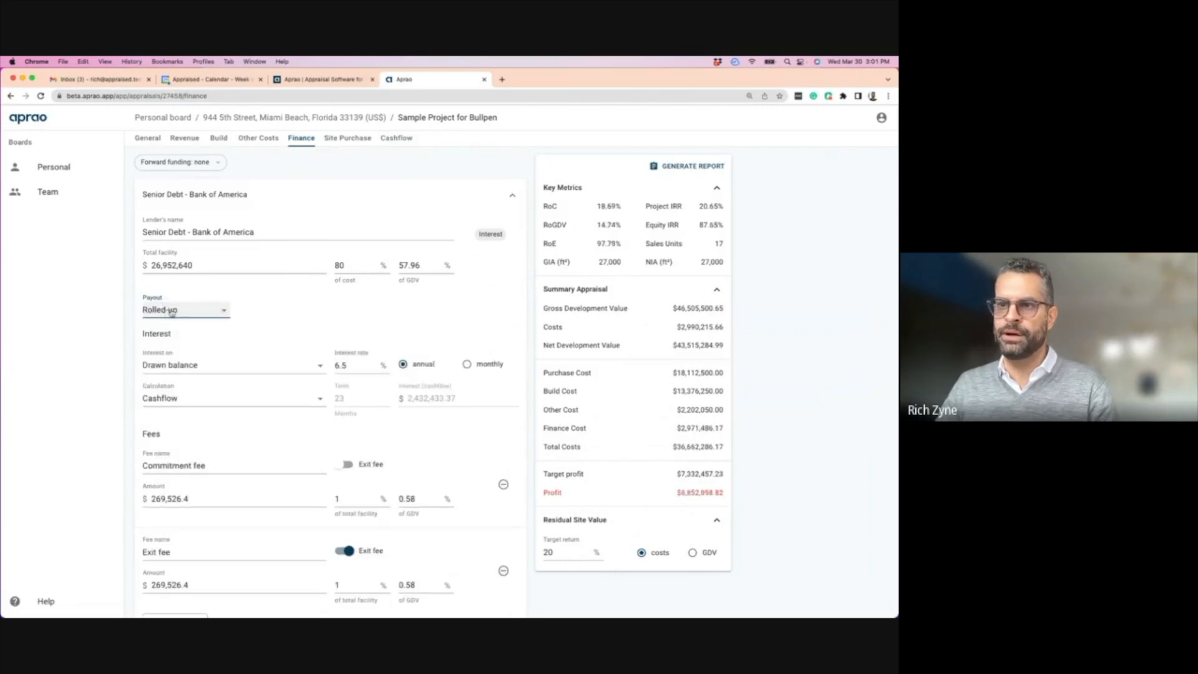
left_click(180, 311)
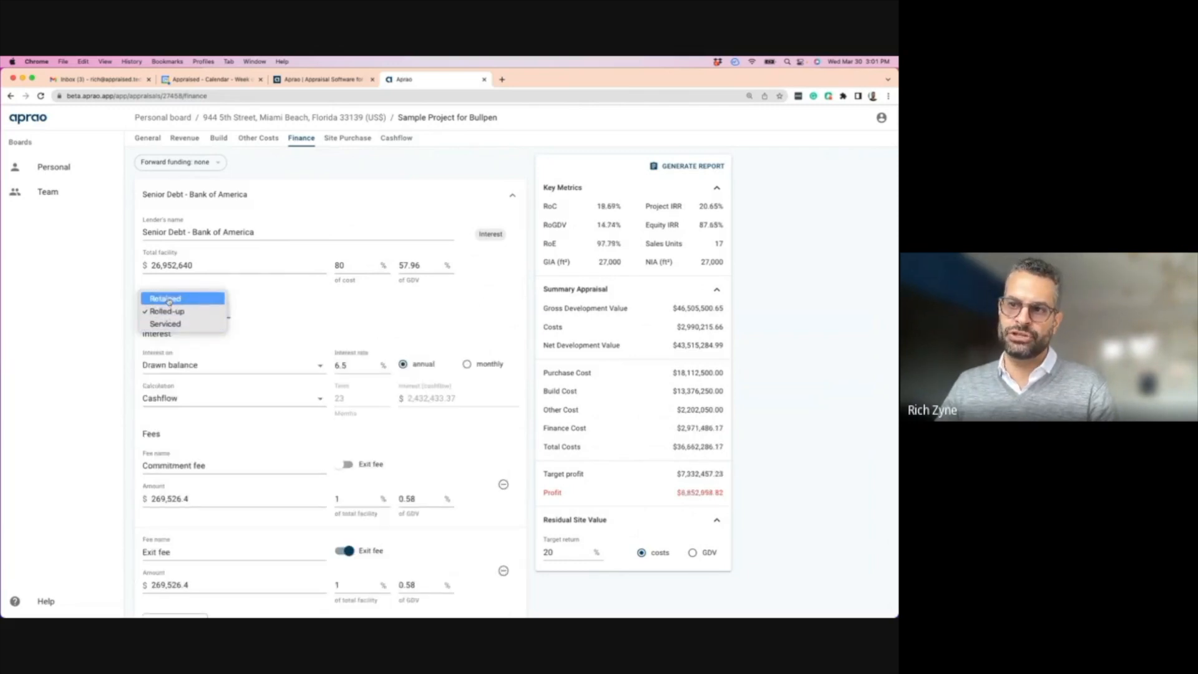
left_click(166, 299)
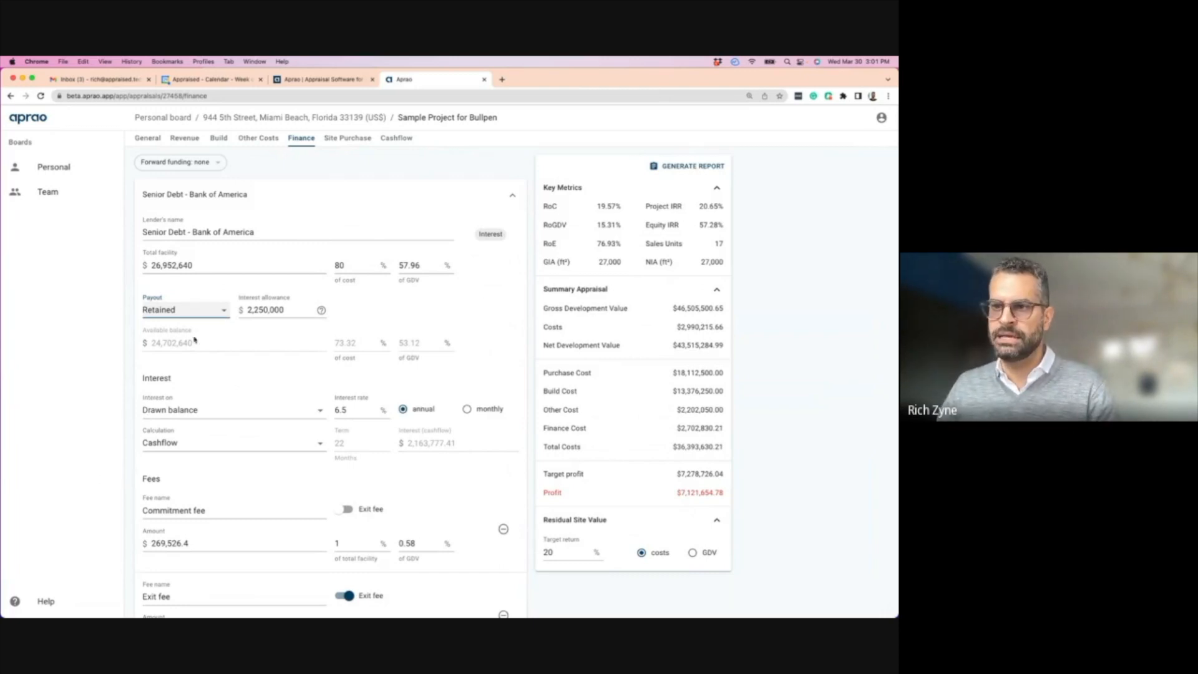
- Switch interest calculation to Estimated and back to Cashflow, check equity and total borrowing, then reopen the cashflow
scroll(138, 430, "down", 1)
left_click(168, 431)
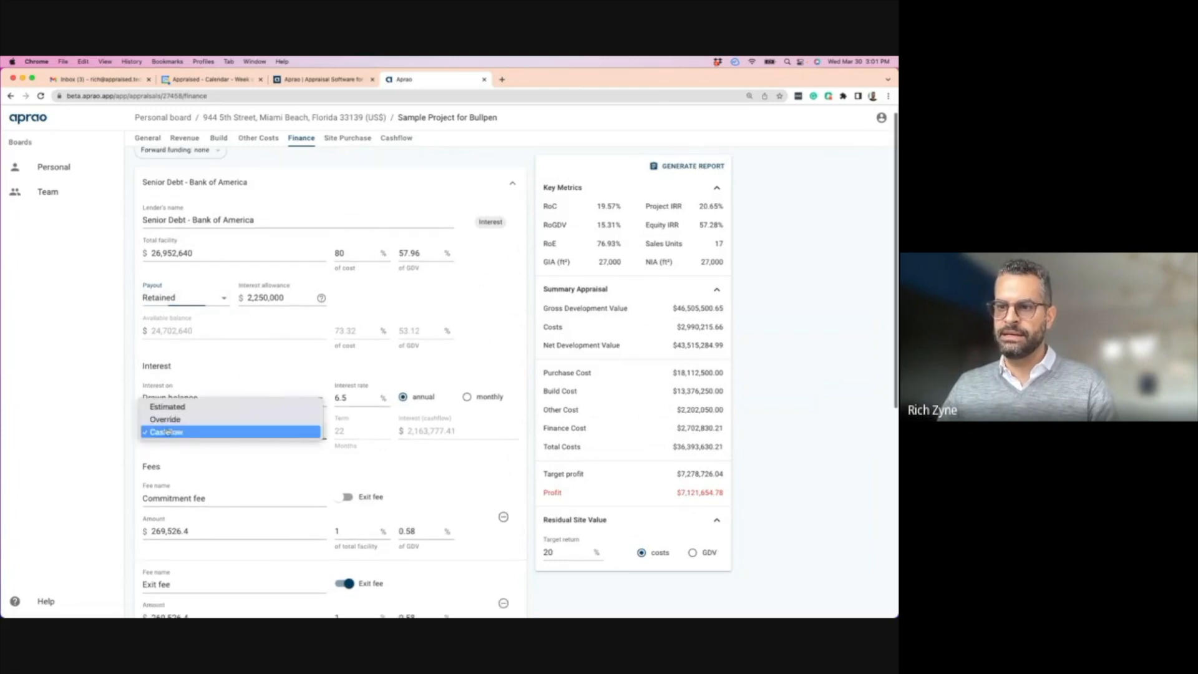
left_click(172, 407)
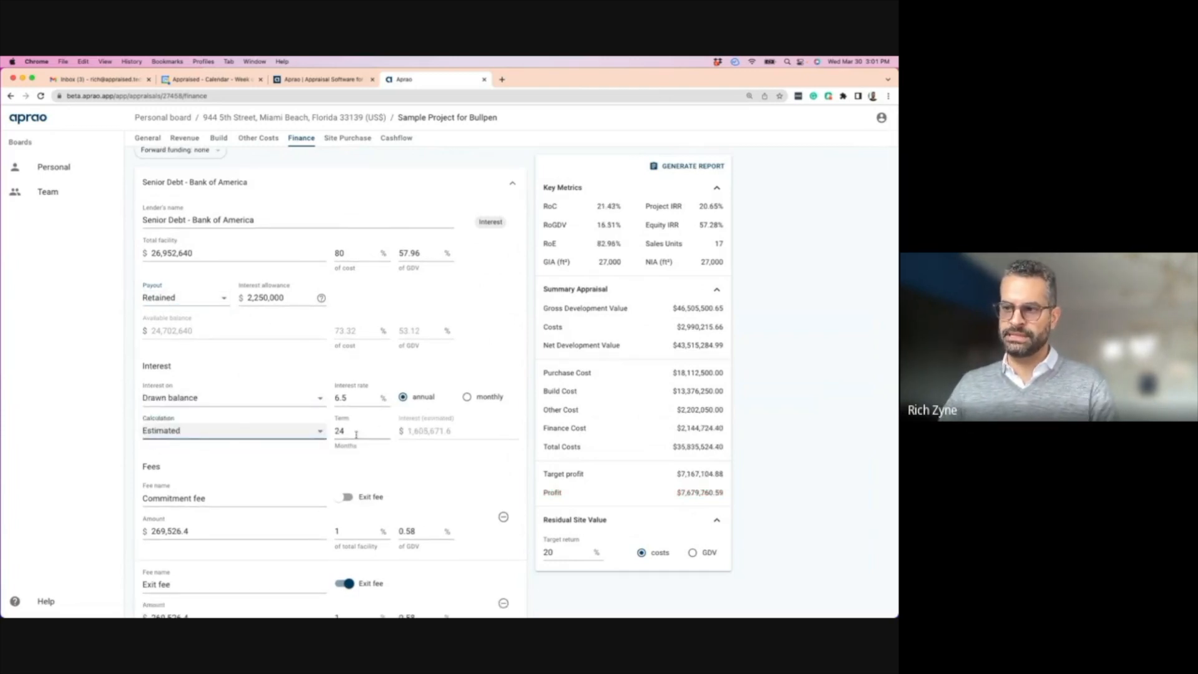
left_click(196, 432)
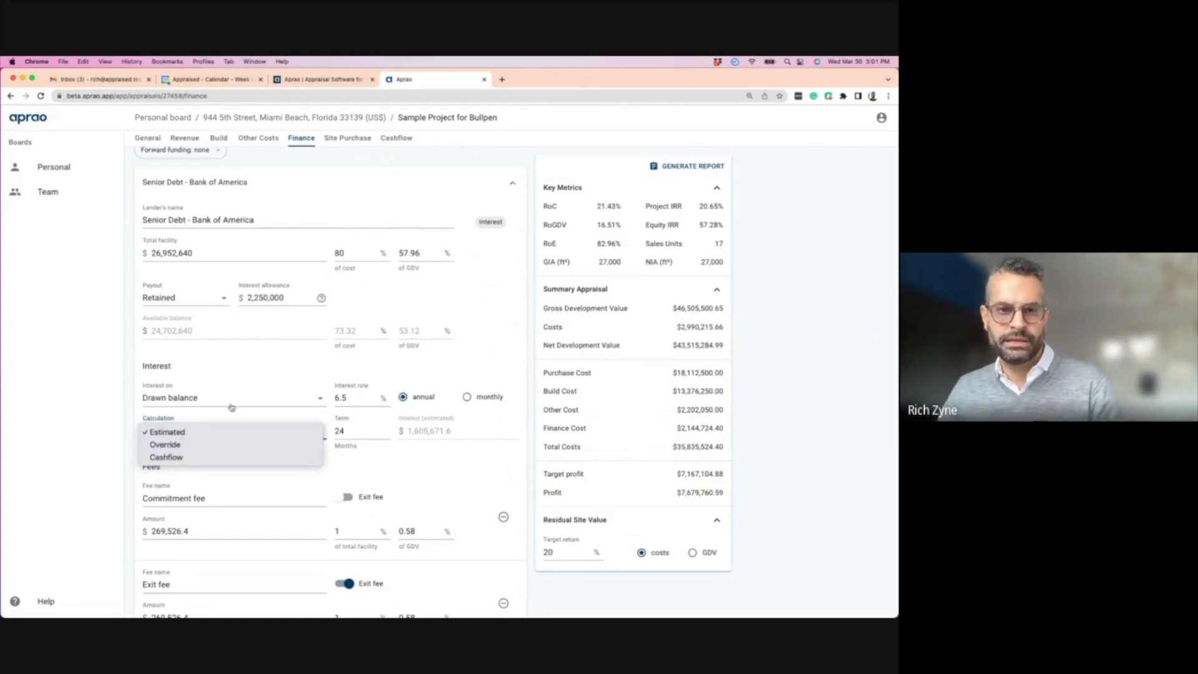
left_click(171, 459)
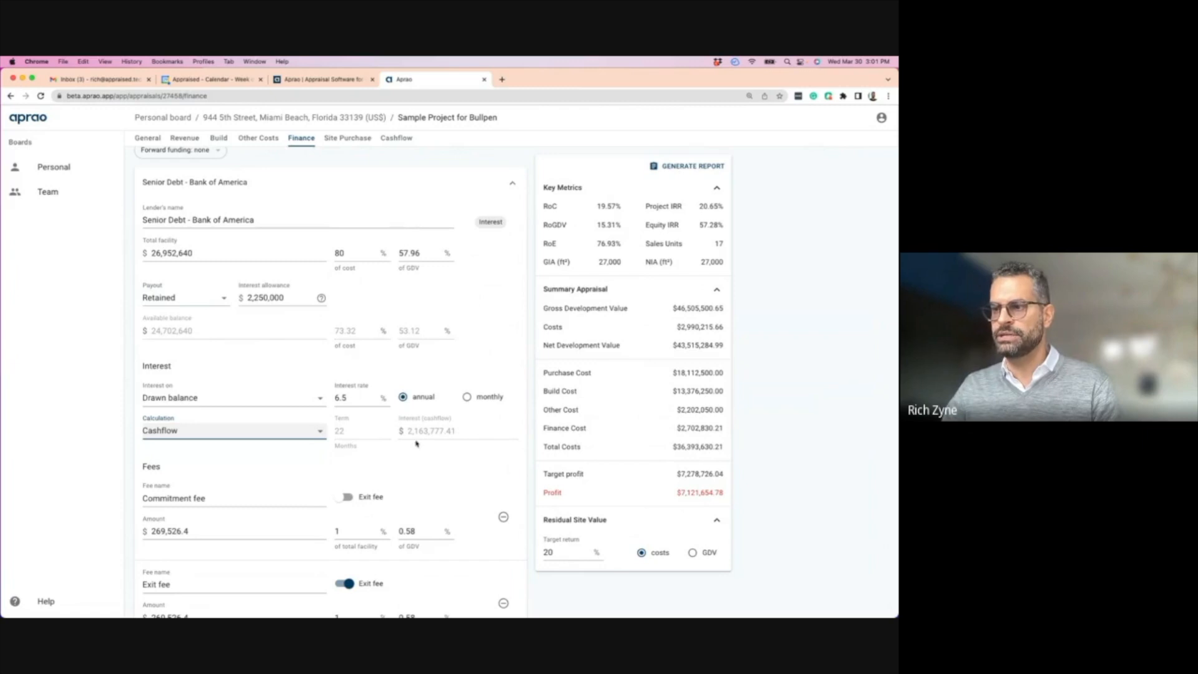
scroll(284, 472, "down", 8)
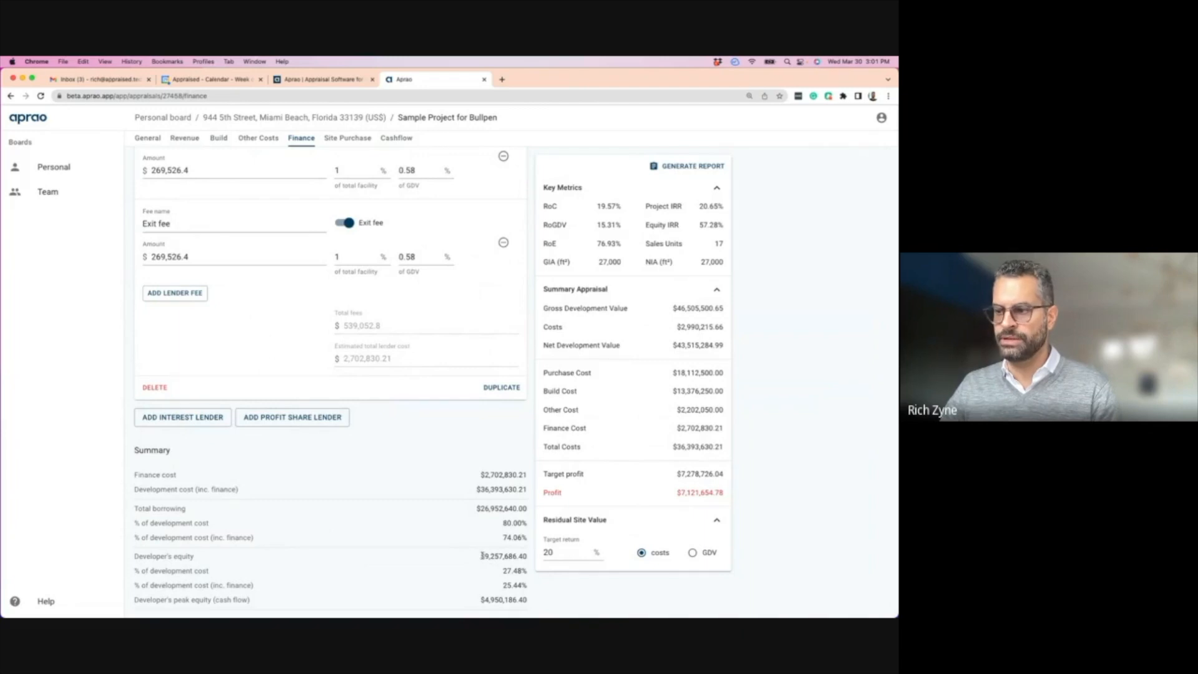
left_click_drag(481, 555, 497, 555)
left_click_drag(475, 508, 531, 512)
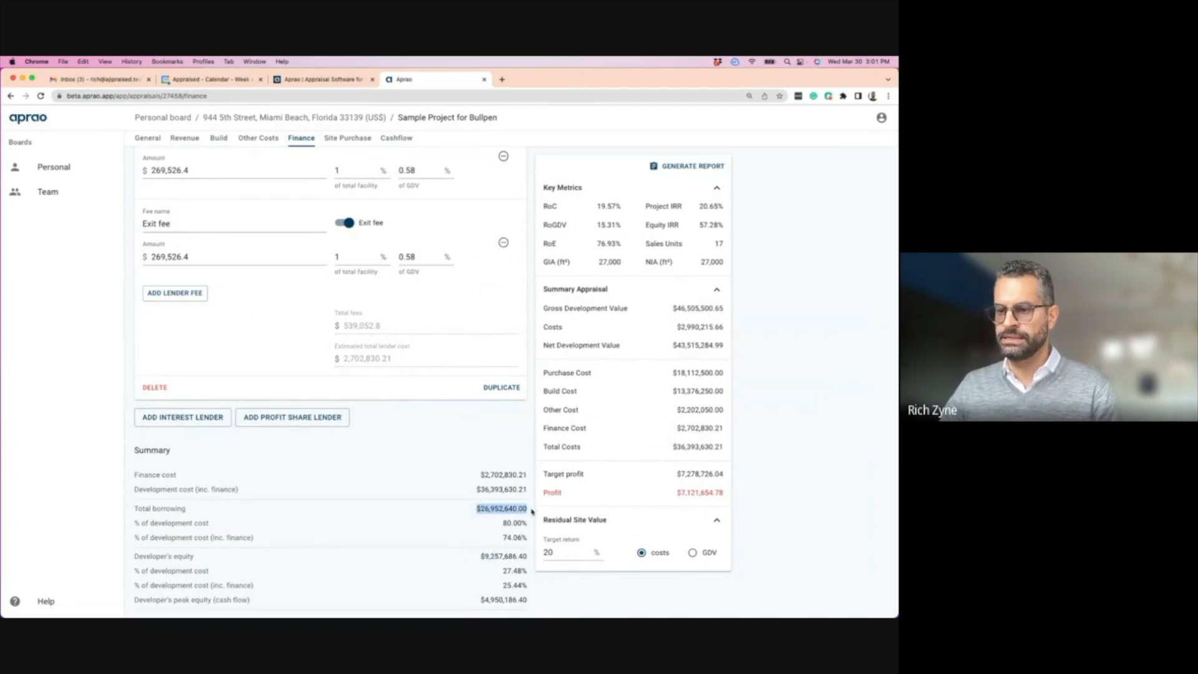
left_click(397, 138)
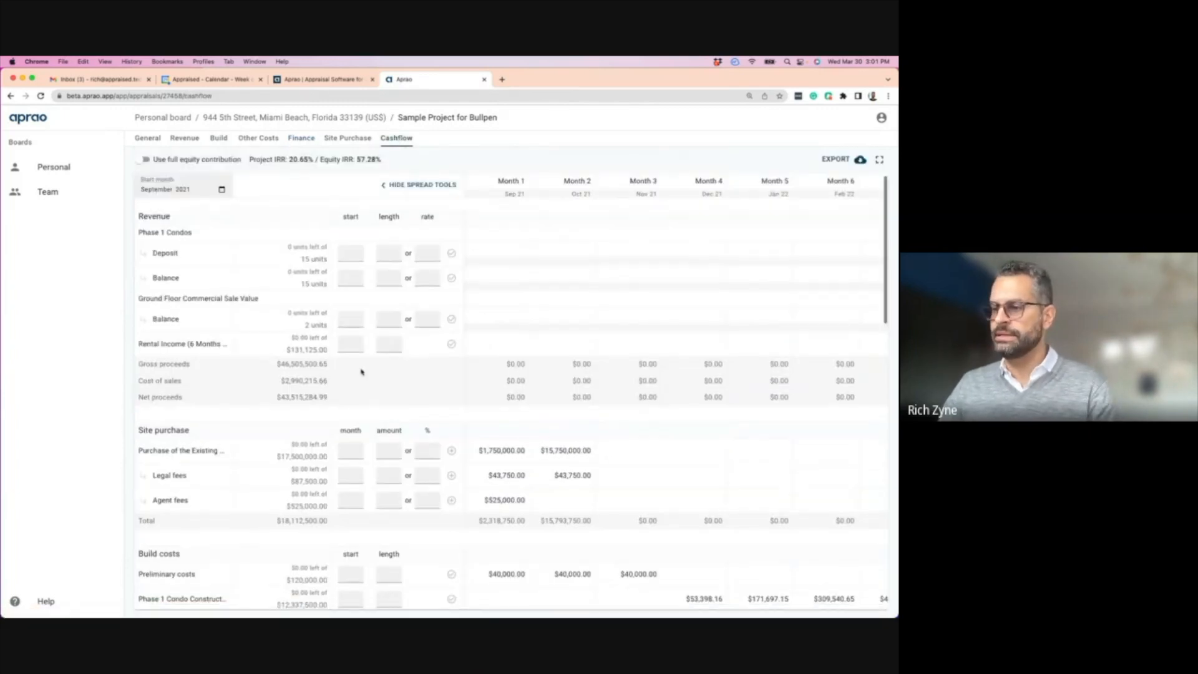
- Scroll across the cashflow months to review the Bank of America drawdowns, then return to Finance
scroll(361, 372, "down", 10)
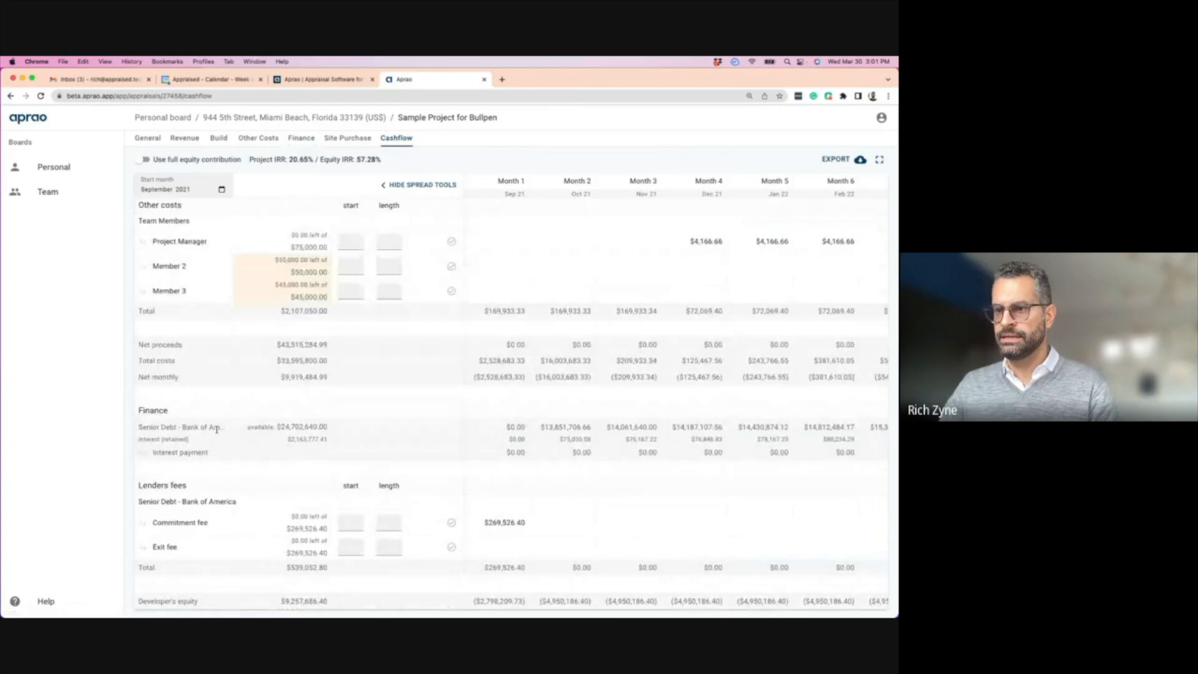
scroll(624, 455, "right", 12)
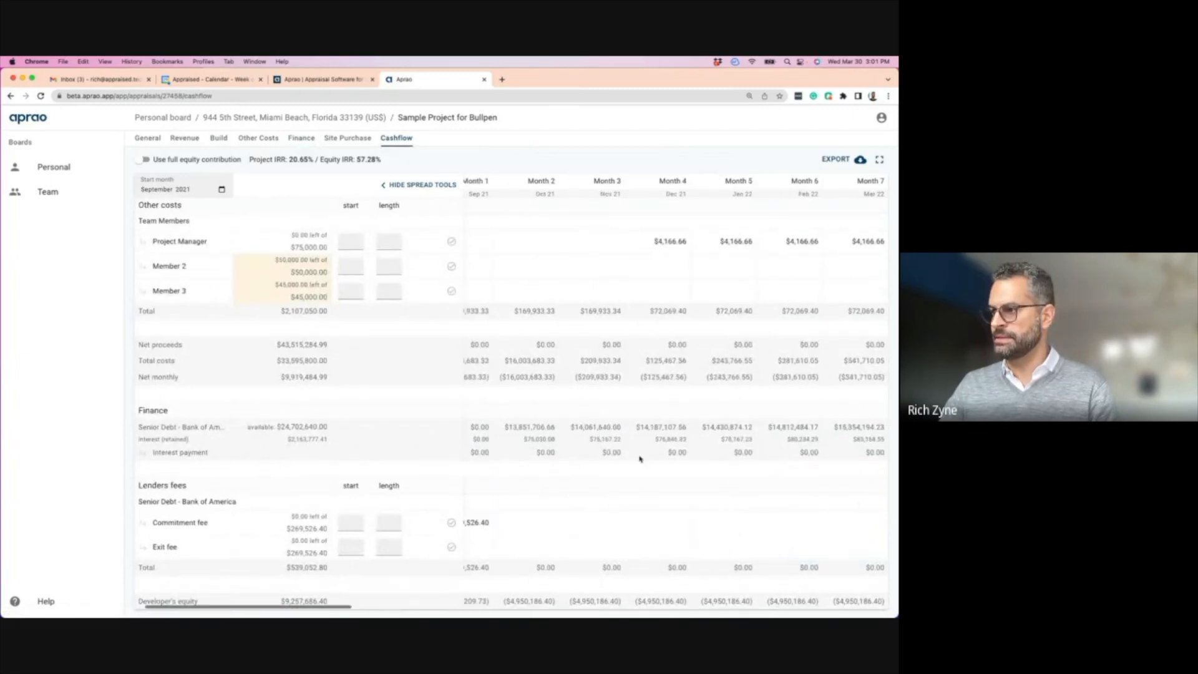
scroll(637, 459, "right", 15)
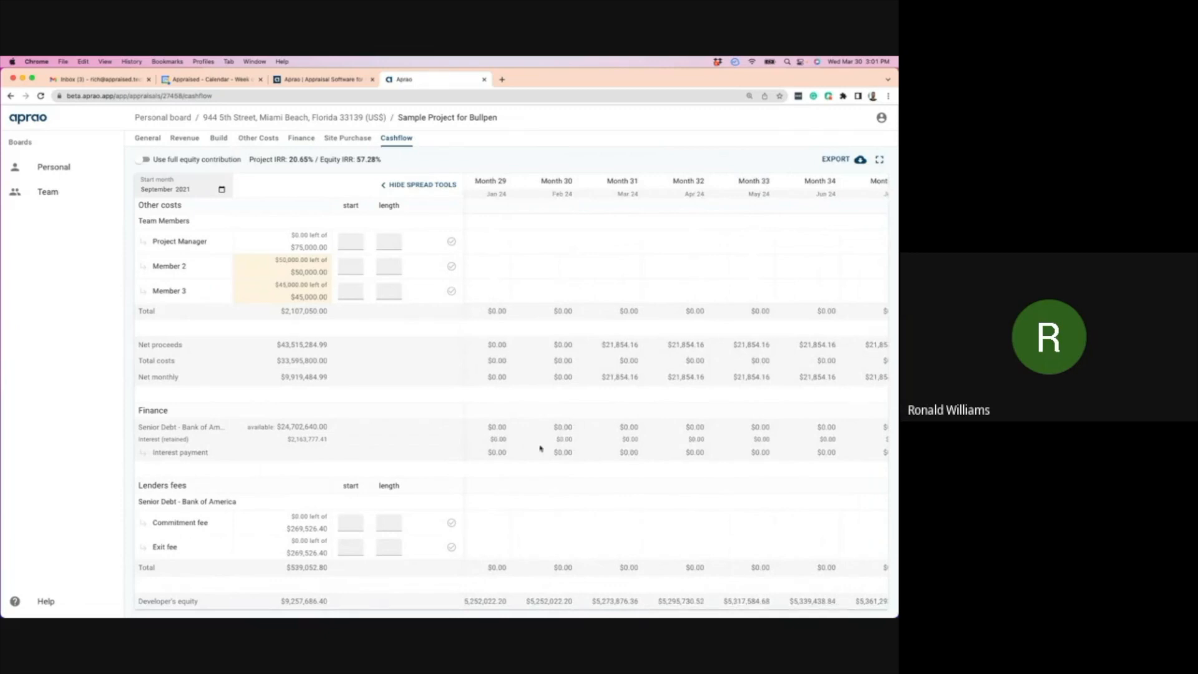
scroll(522, 440, "left", 4)
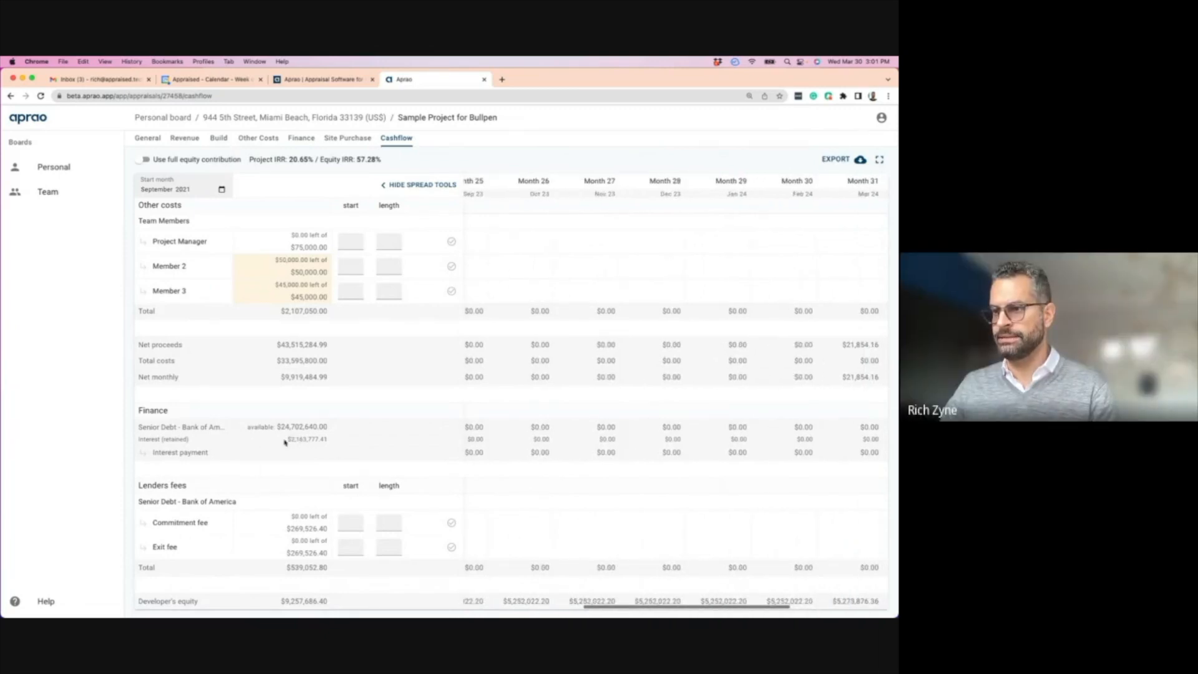
scroll(575, 441, "left", 20)
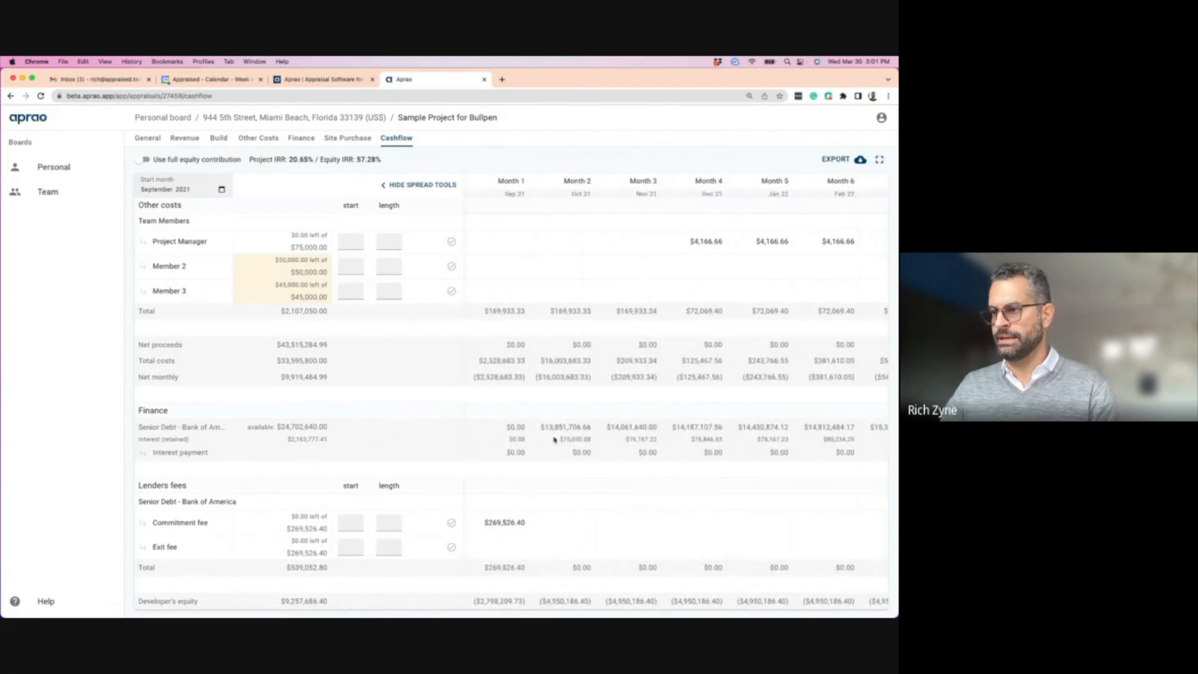
scroll(563, 439, "right", 2)
scroll(562, 439, "right", 3)
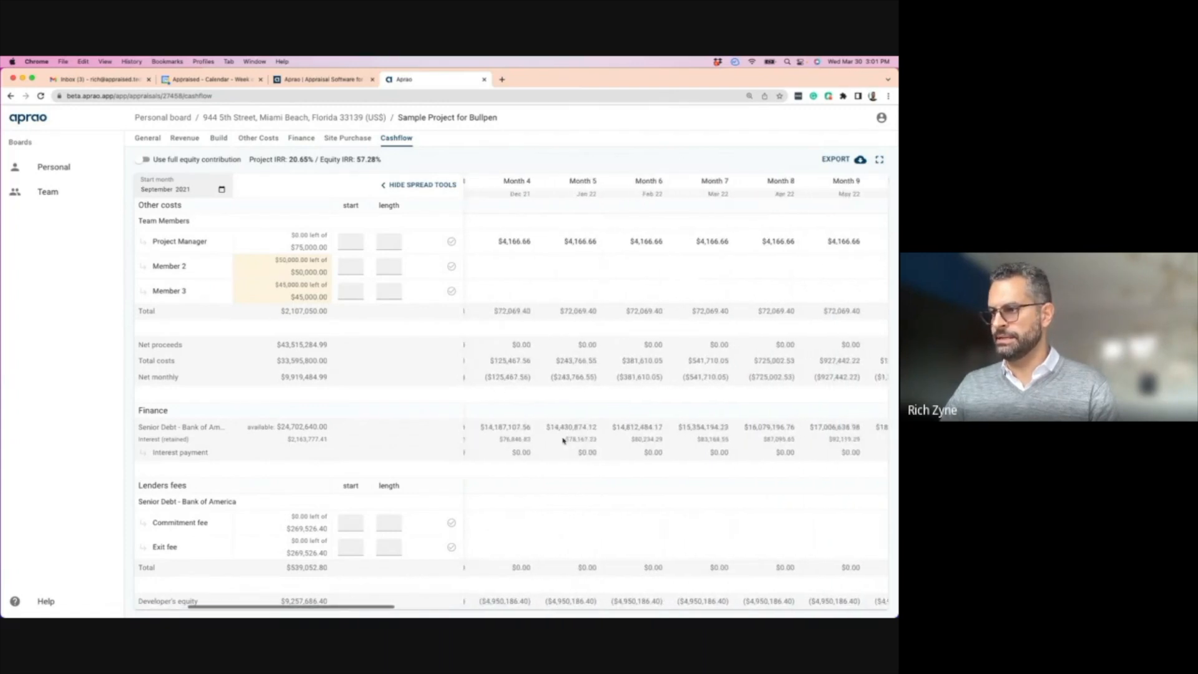
scroll(633, 441, "right", 10)
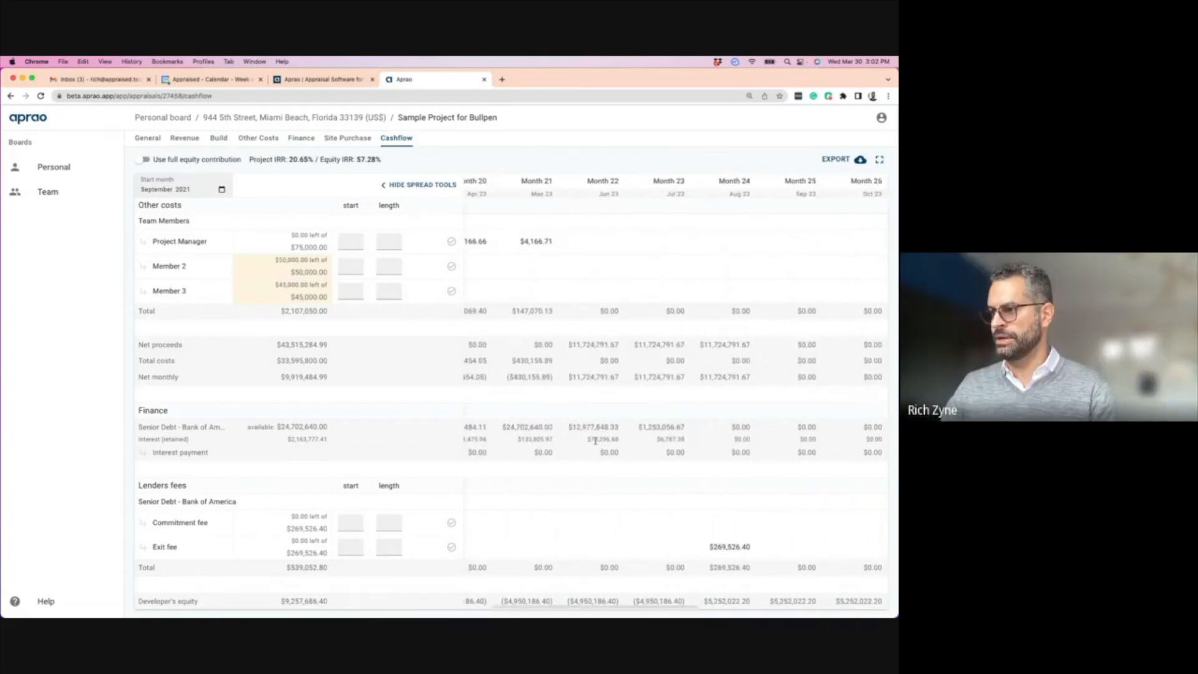
scroll(642, 442, "left", 5)
scroll(644, 446, "right", 4)
scroll(644, 446, "right", 4)
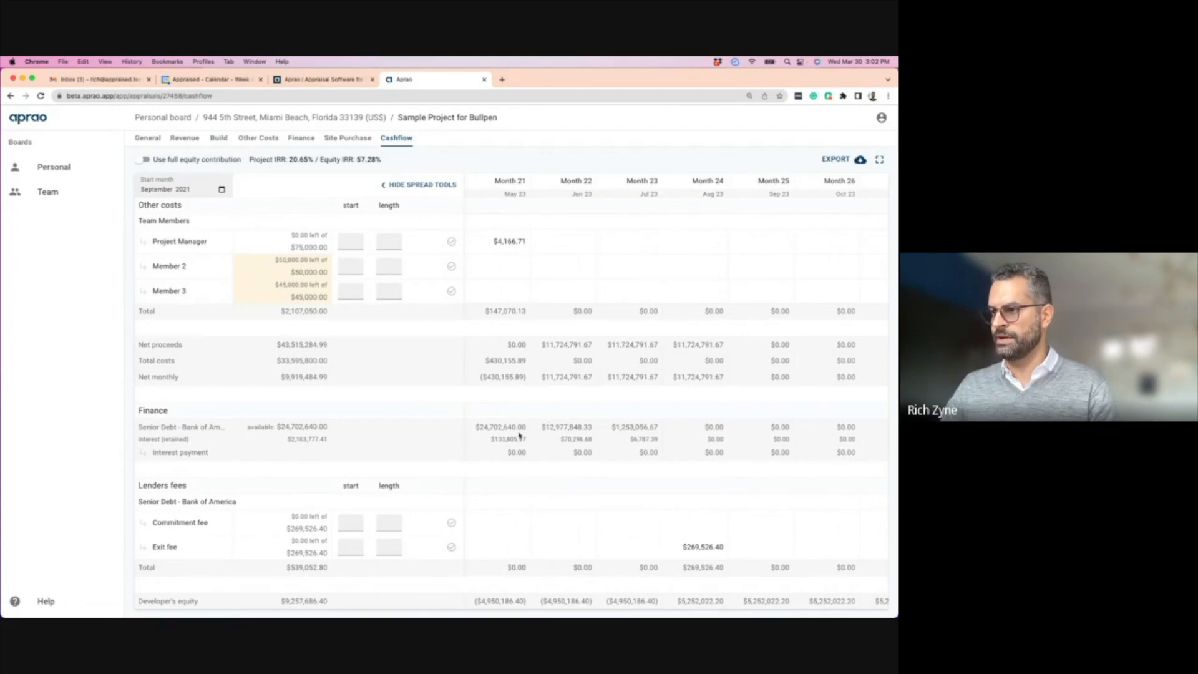
scroll(567, 420, "left", 3)
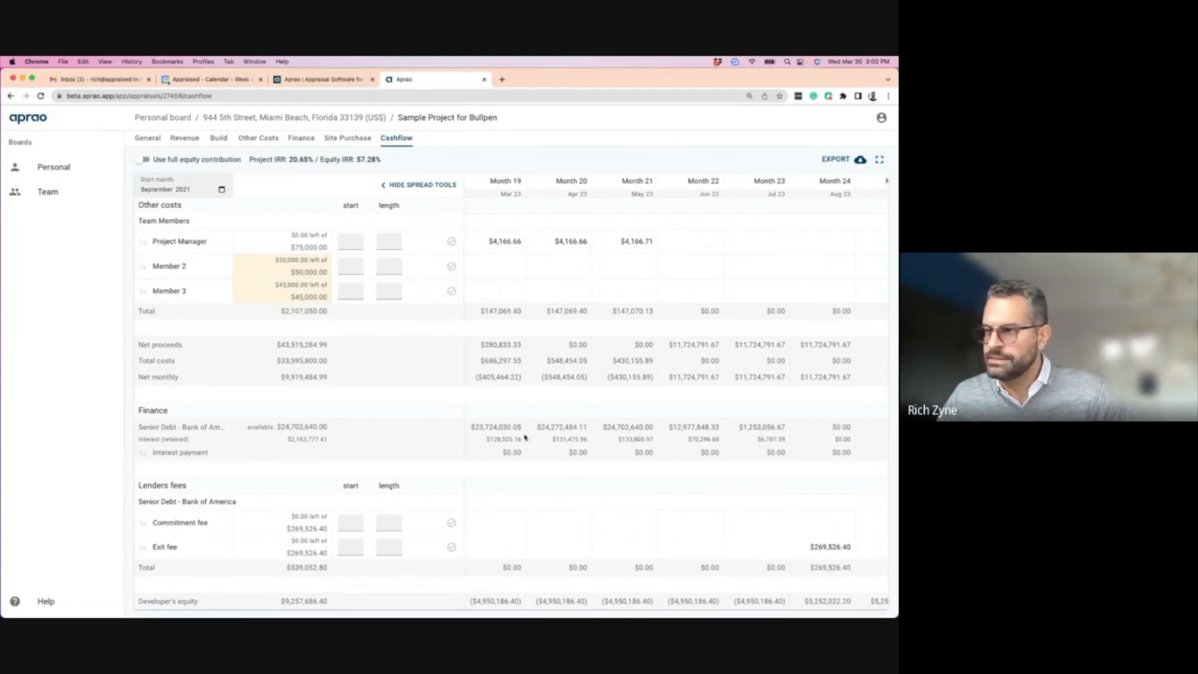
scroll(498, 439, "left", 15)
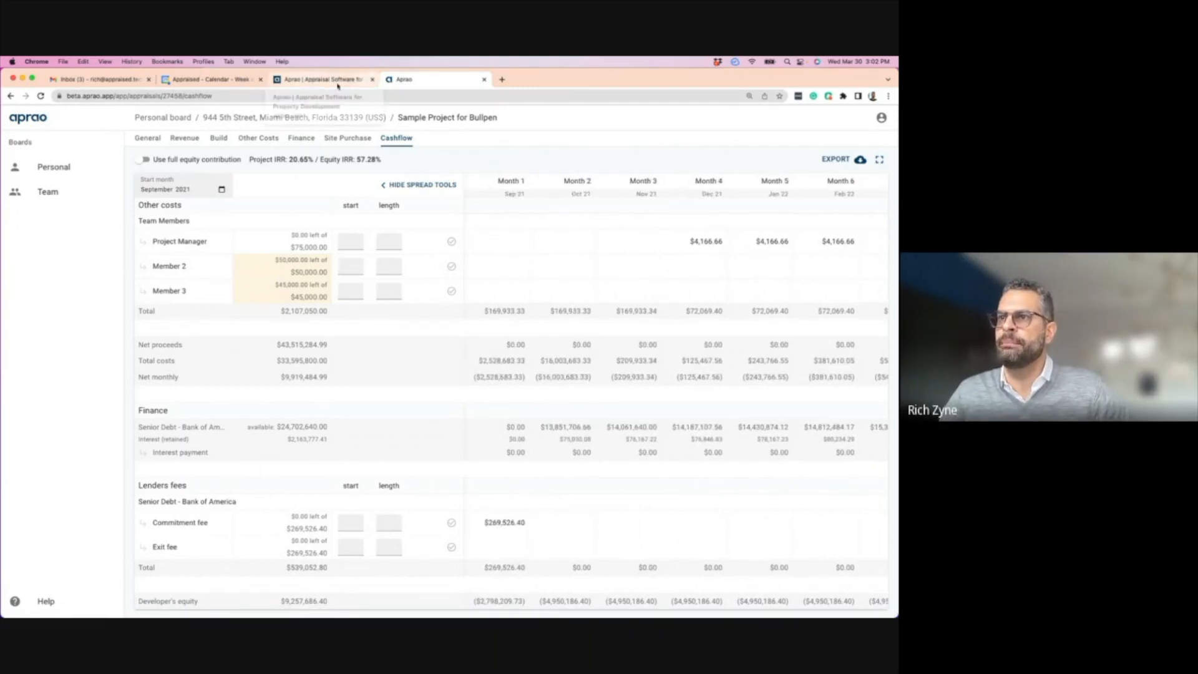
left_click(301, 138)
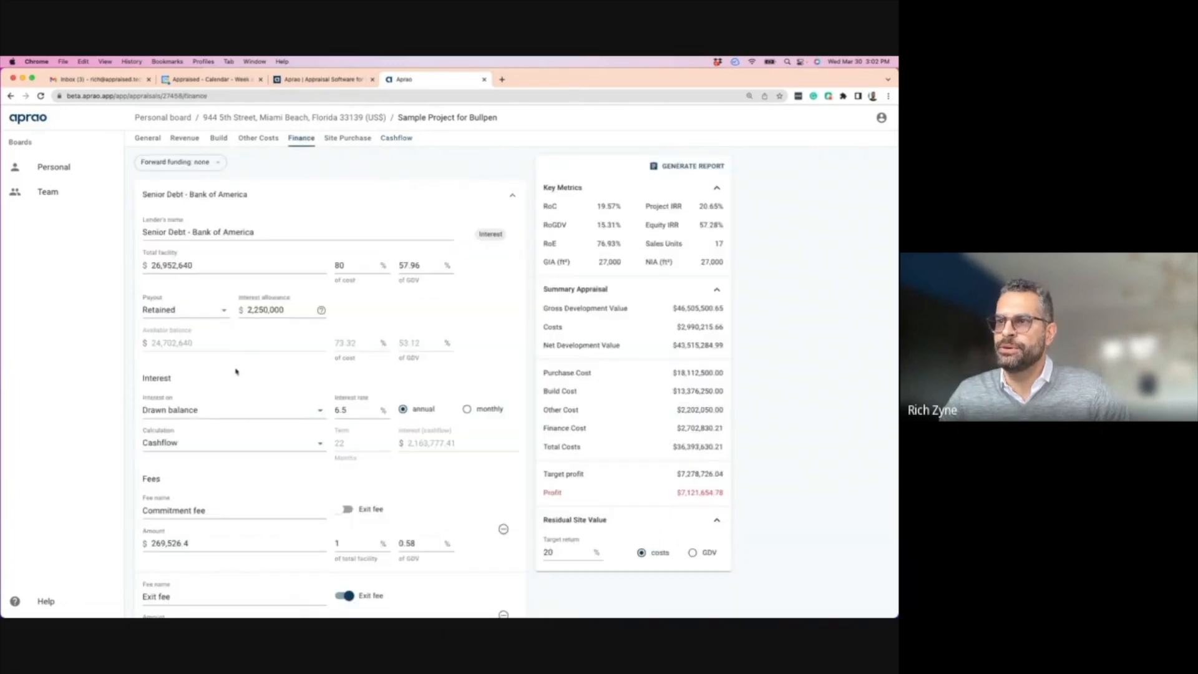
- Add a new interest lender named Chase
scroll(237, 374, "down", 6)
scroll(249, 436, "up", 2)
left_click(182, 475)
scroll(200, 311, "up", 5)
left_click(196, 260)
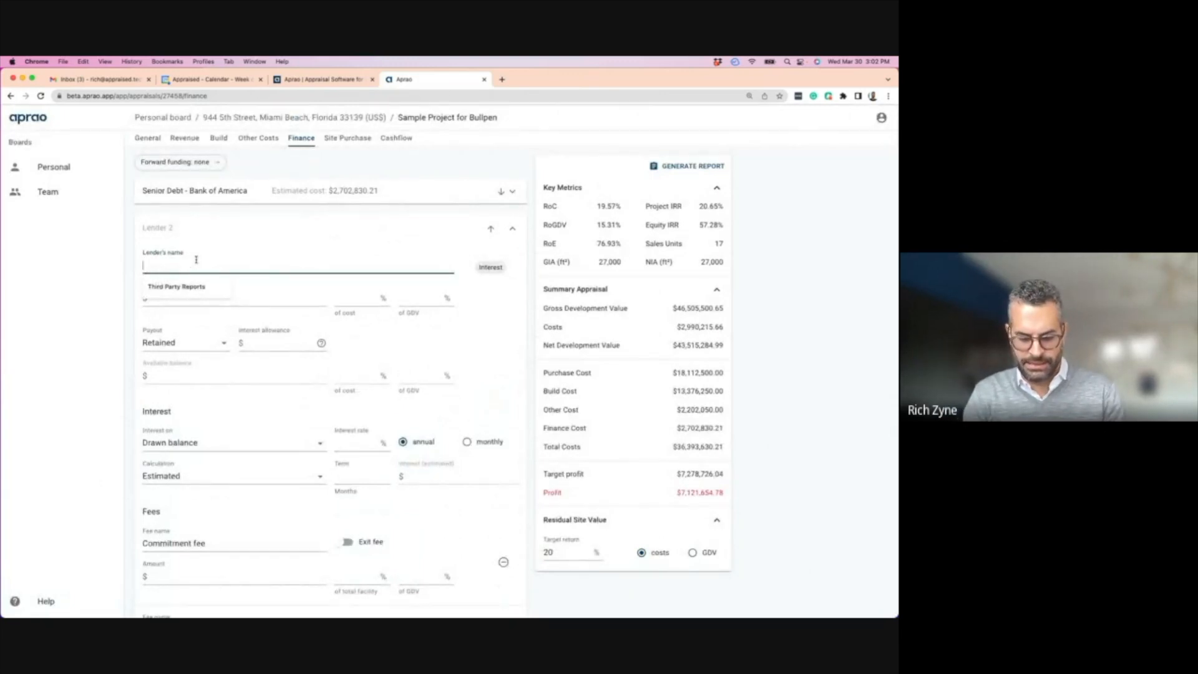
type("CHase")
key("BackSpace")
key("BackSpace")
key("BackSpace")
key("BackSpace")
type("hase")
- Give Chase a 10% of cost facility, 10% interest, 24-month term and 350,000 interest allowance
left_click(368, 299)
type("10")
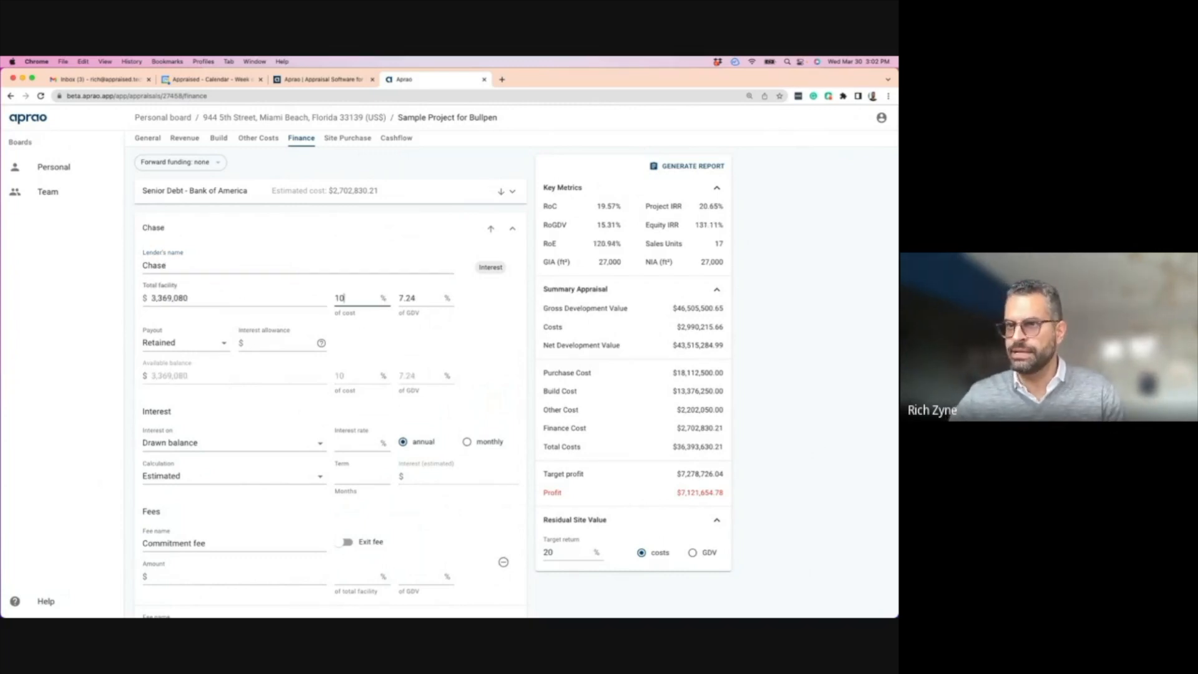
left_click(278, 344)
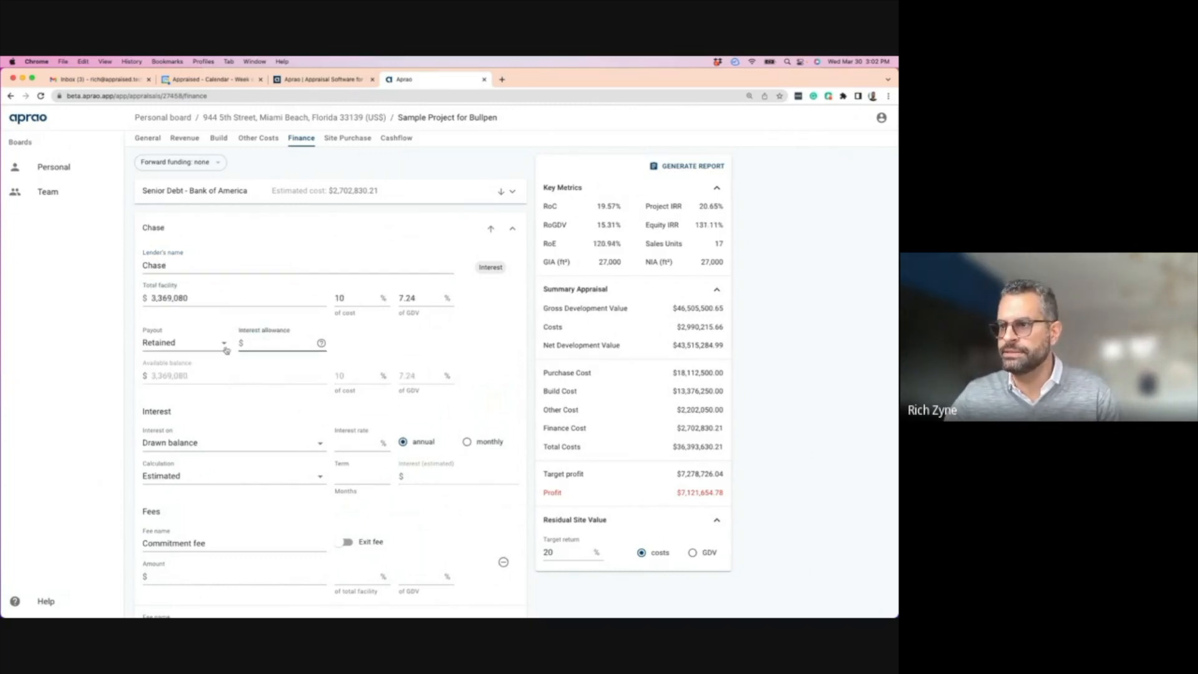
left_click(355, 443)
type("10")
left_click(354, 475)
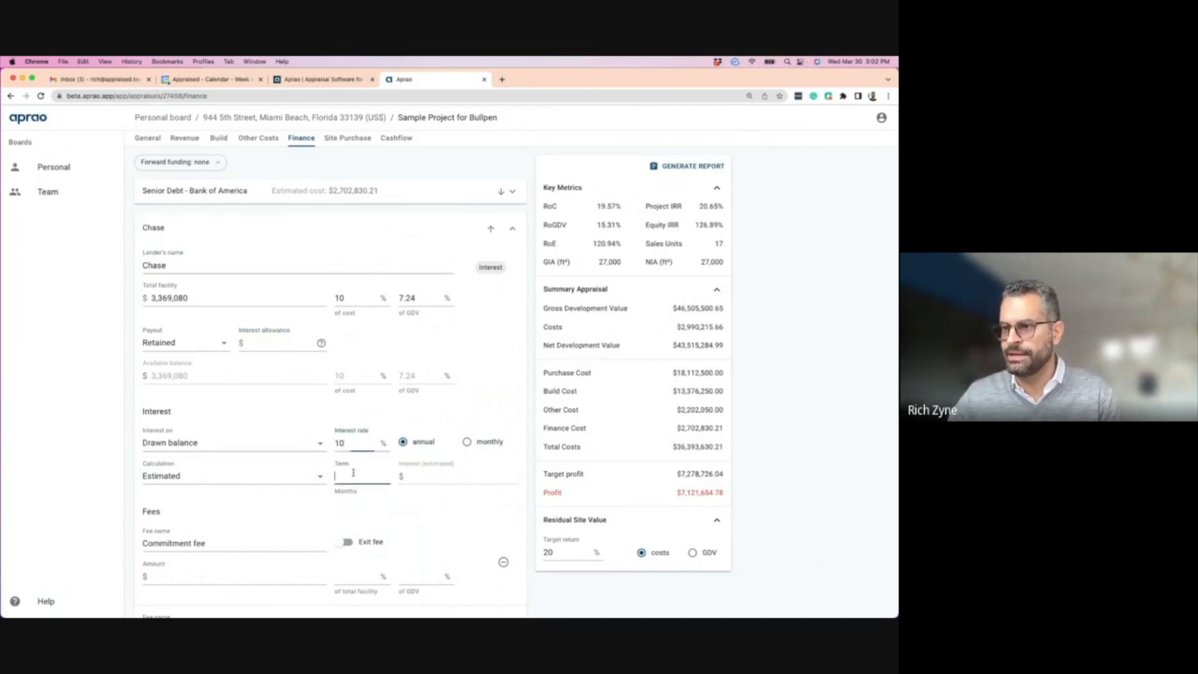
type("24")
left_click(268, 342)
type("350,000")
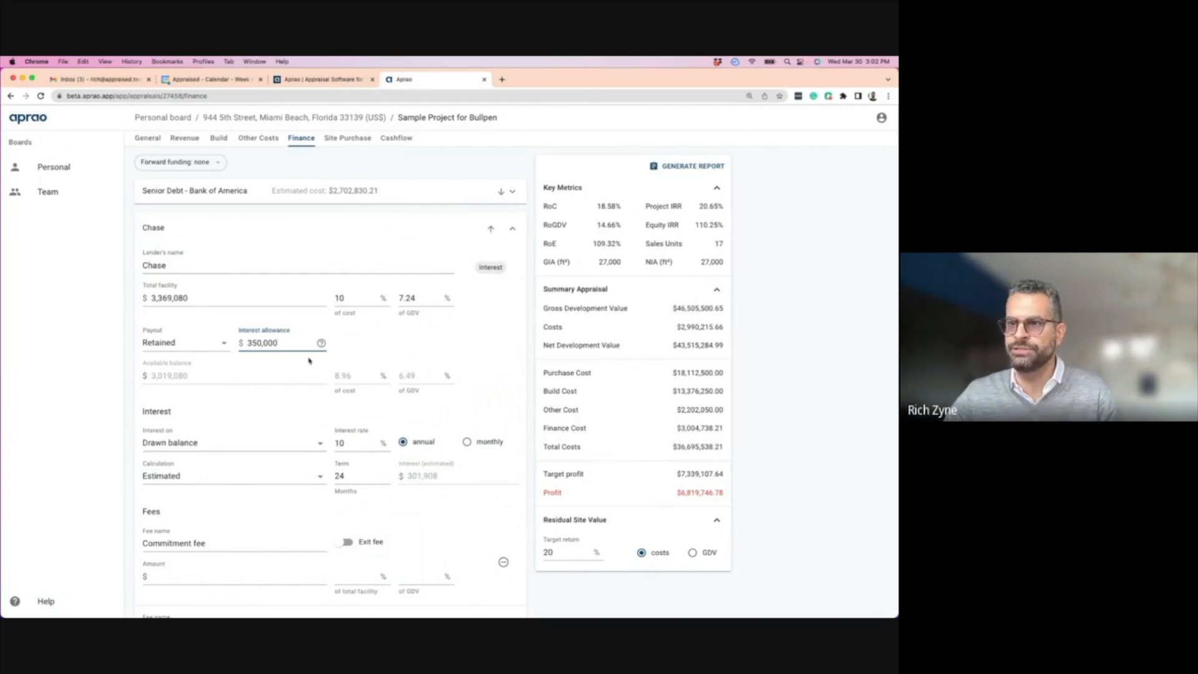
- Set Chase's commitment fee and exit fee to 1% each
scroll(237, 406, "down", 2)
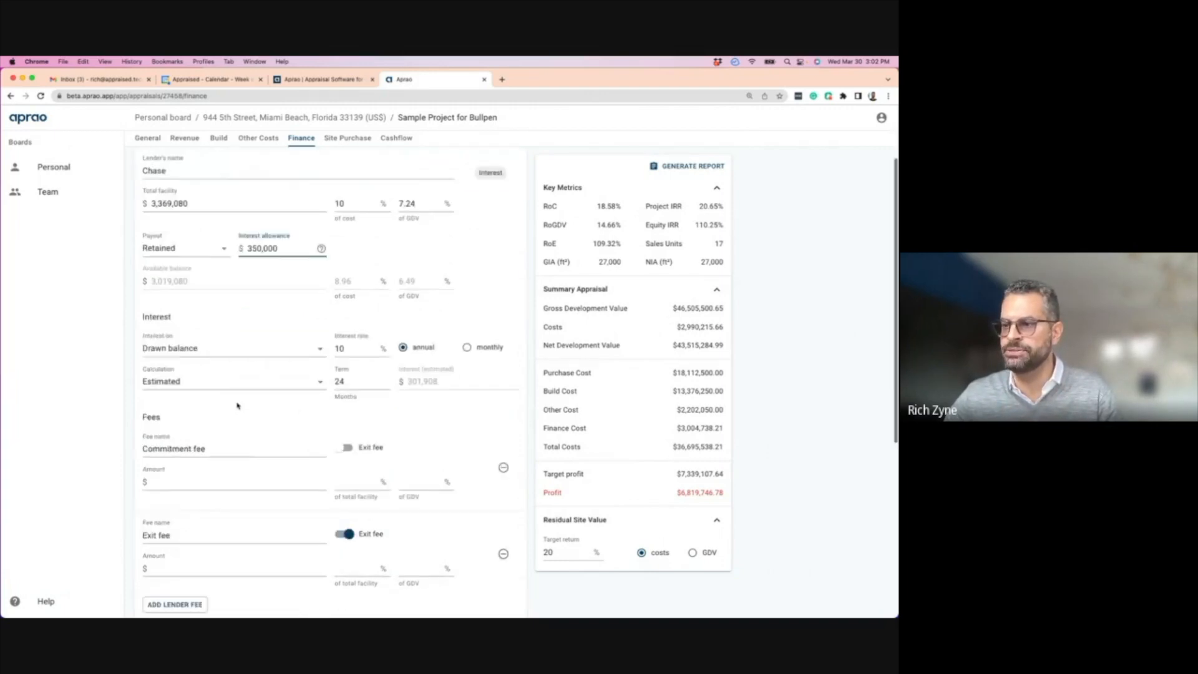
scroll(237, 406, "down", 1)
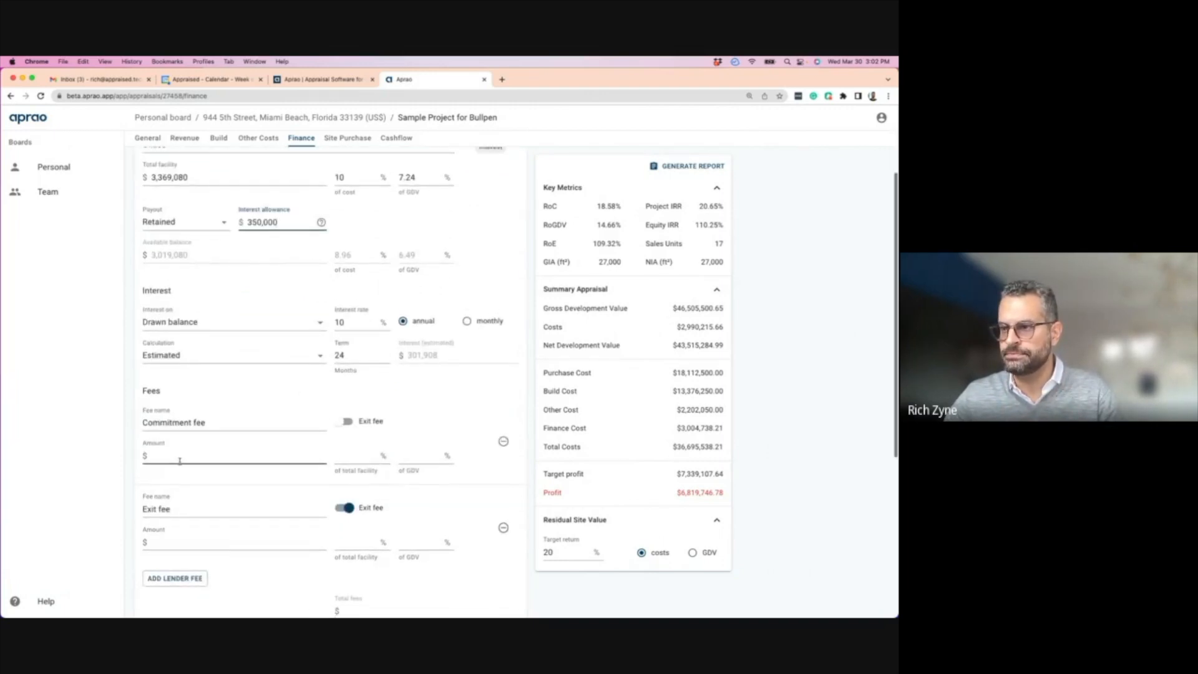
left_click(360, 451)
type("1")
left_click(365, 536)
type("1")
scroll(287, 486, "down", 3)
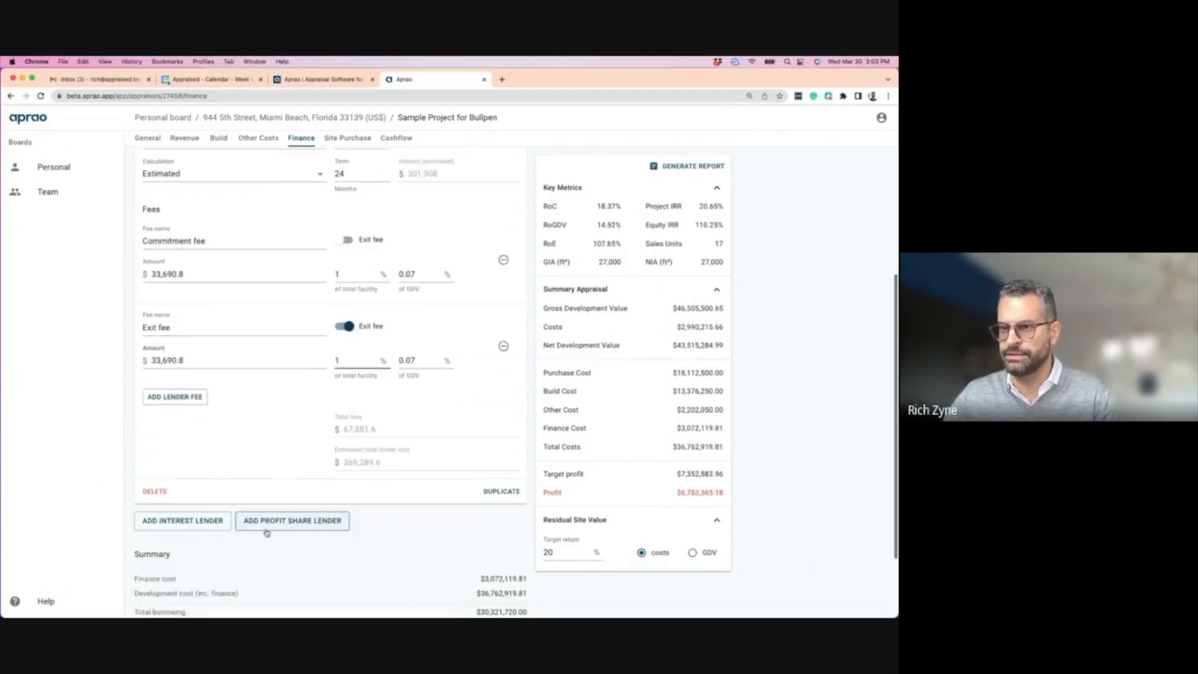
scroll(325, 427, "up", 5)
scroll(325, 427, "down", 1)
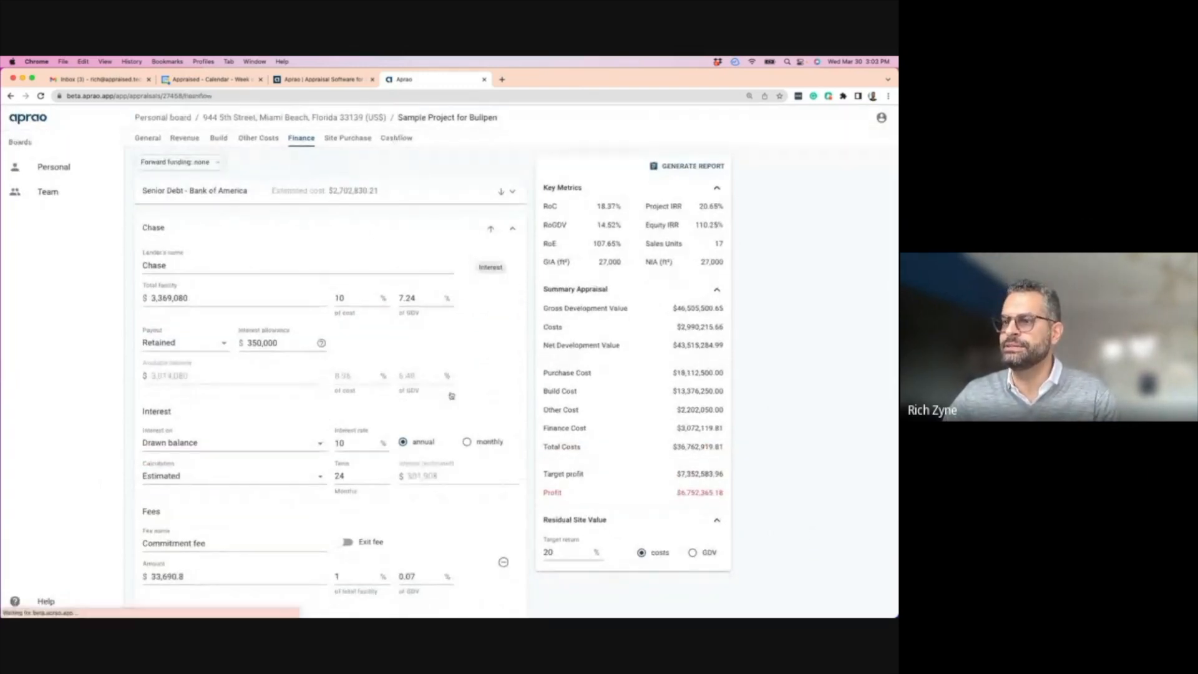
left_click(394, 138)
- Review Chase's finance drawings and lender fees in the cashflow, then switch to the aprao.com homepage
scroll(446, 516, "down", 15)
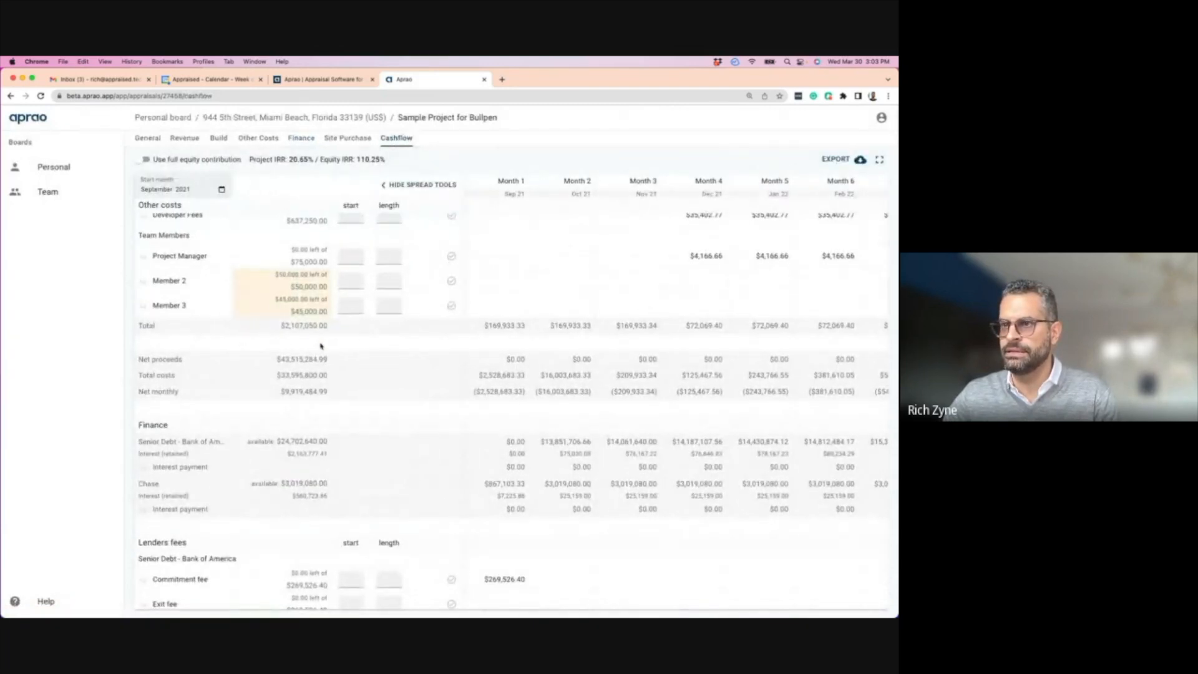
scroll(321, 343, "down", 3)
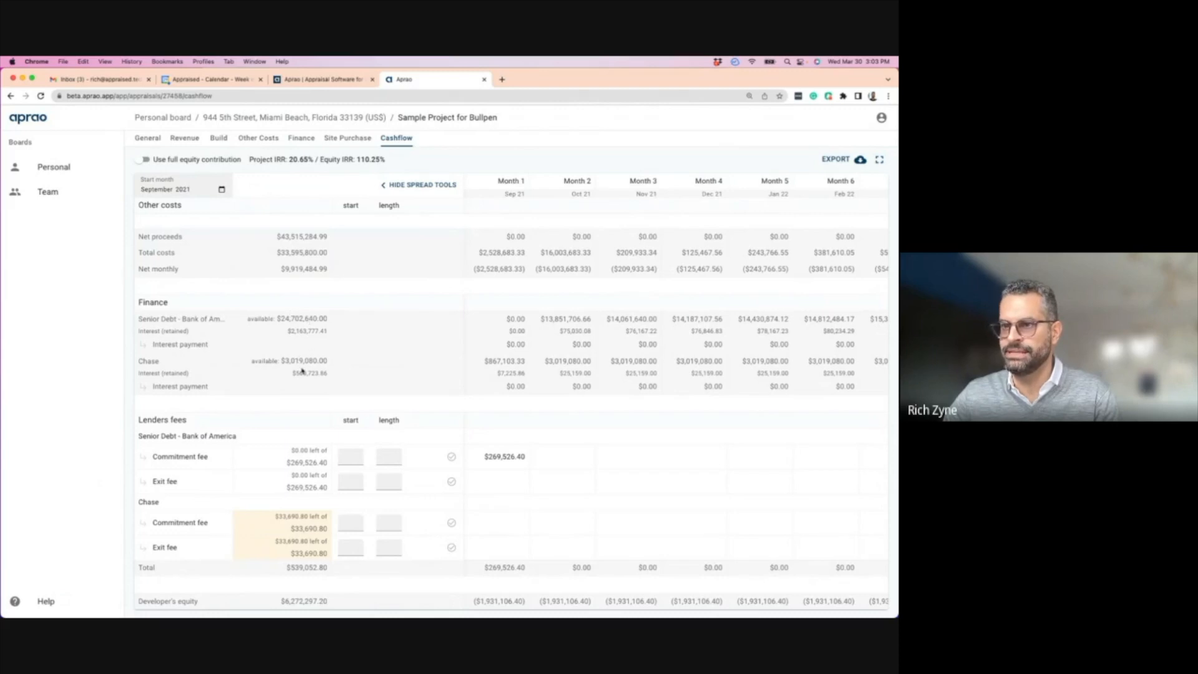
scroll(709, 371, "right", 10)
scroll(620, 365, "left", 5)
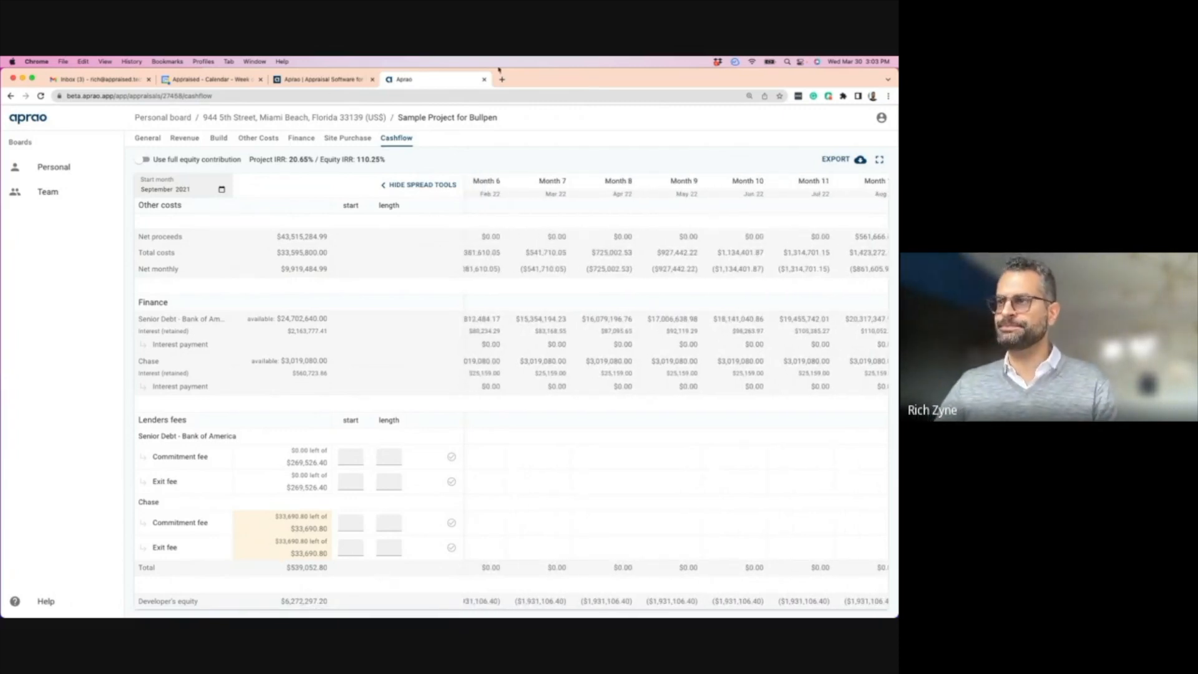
left_click(337, 79)
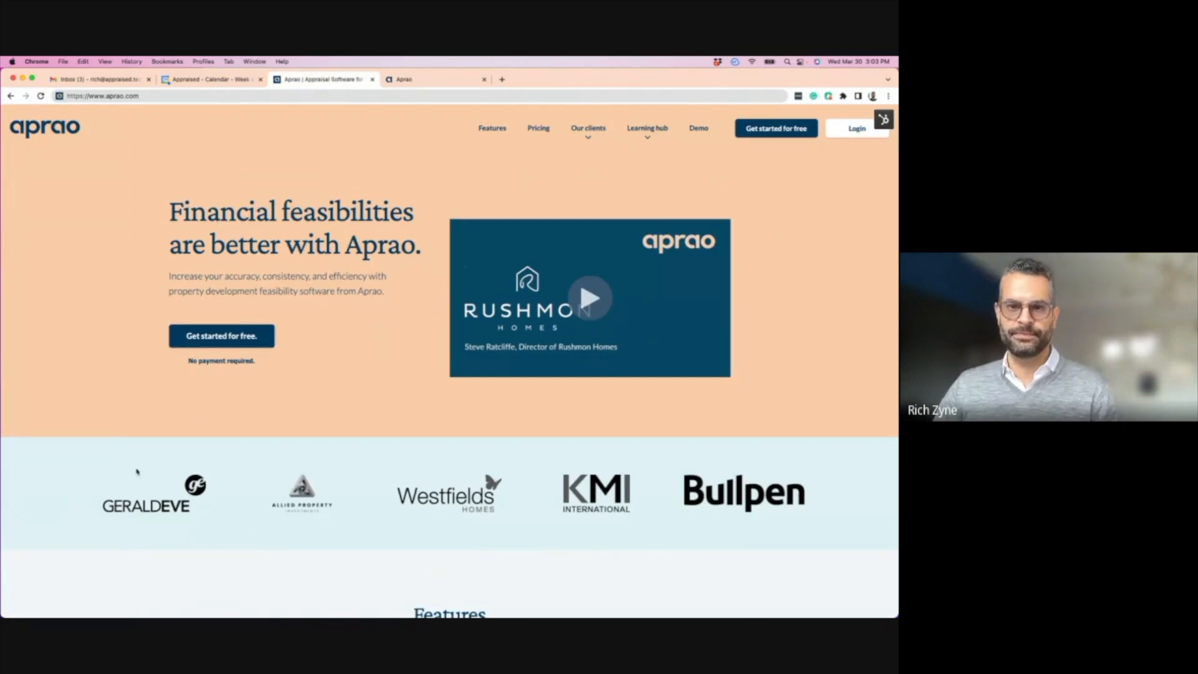
- Return to the project cashflow showing the Chase rows, then open the site purchase page
left_click(435, 80)
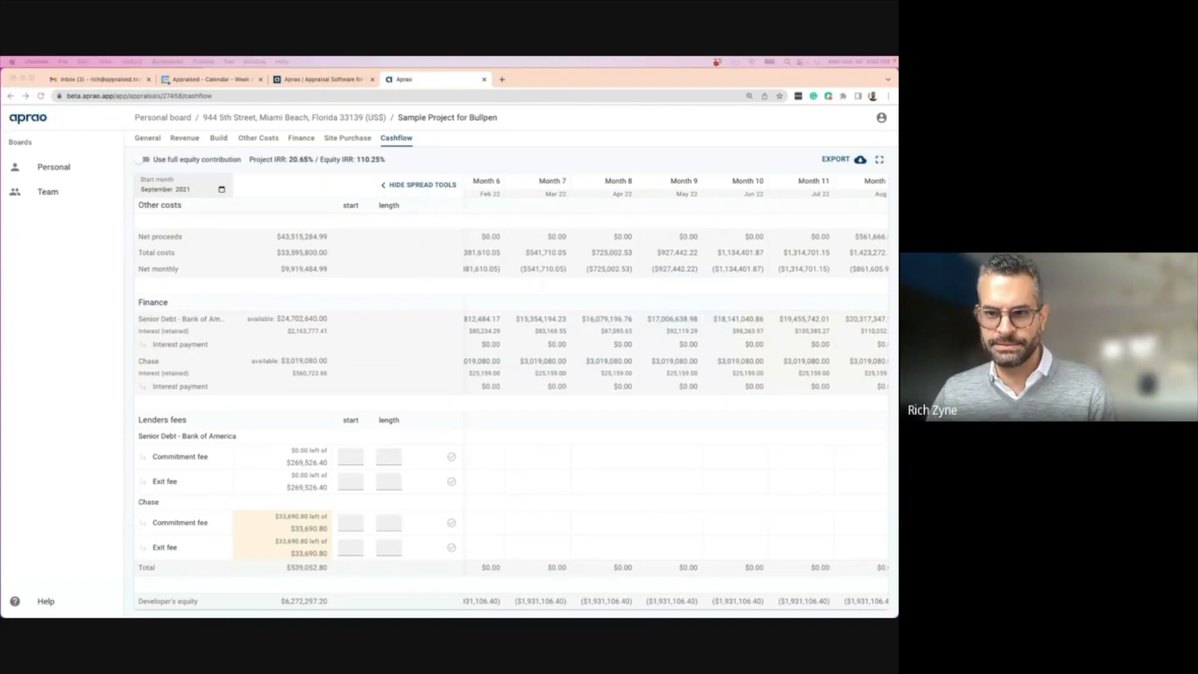
left_click(348, 139)
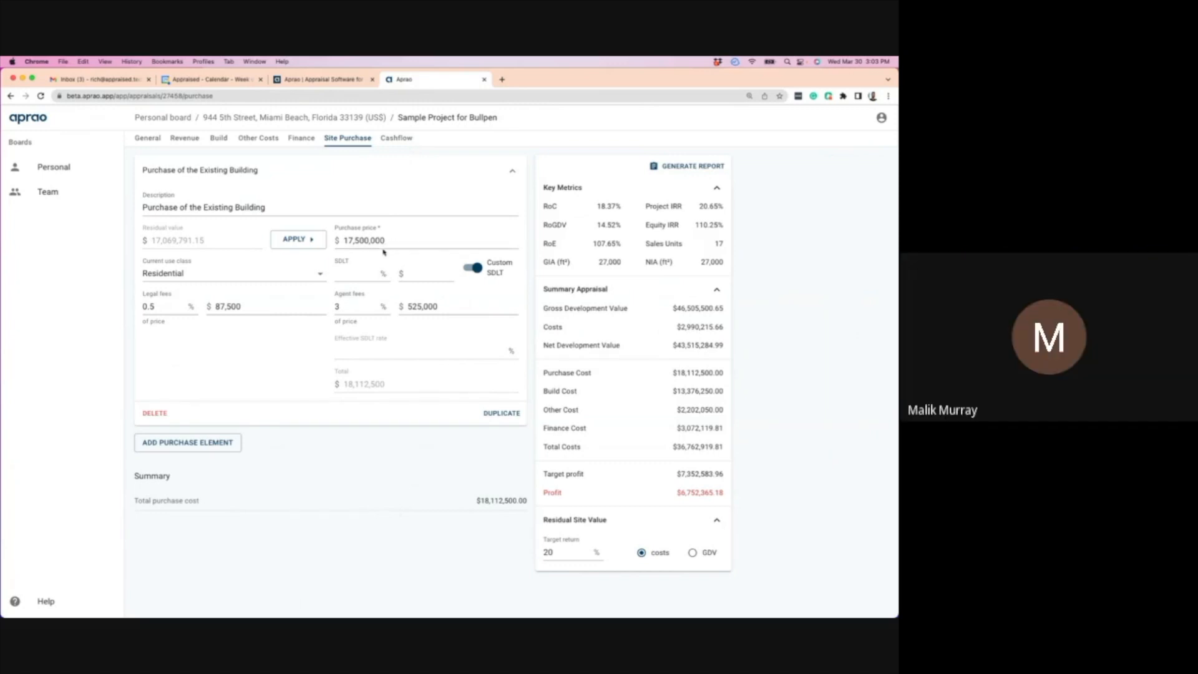
- Scroll through the cashflow table to review both lenders' rows
left_click(396, 139)
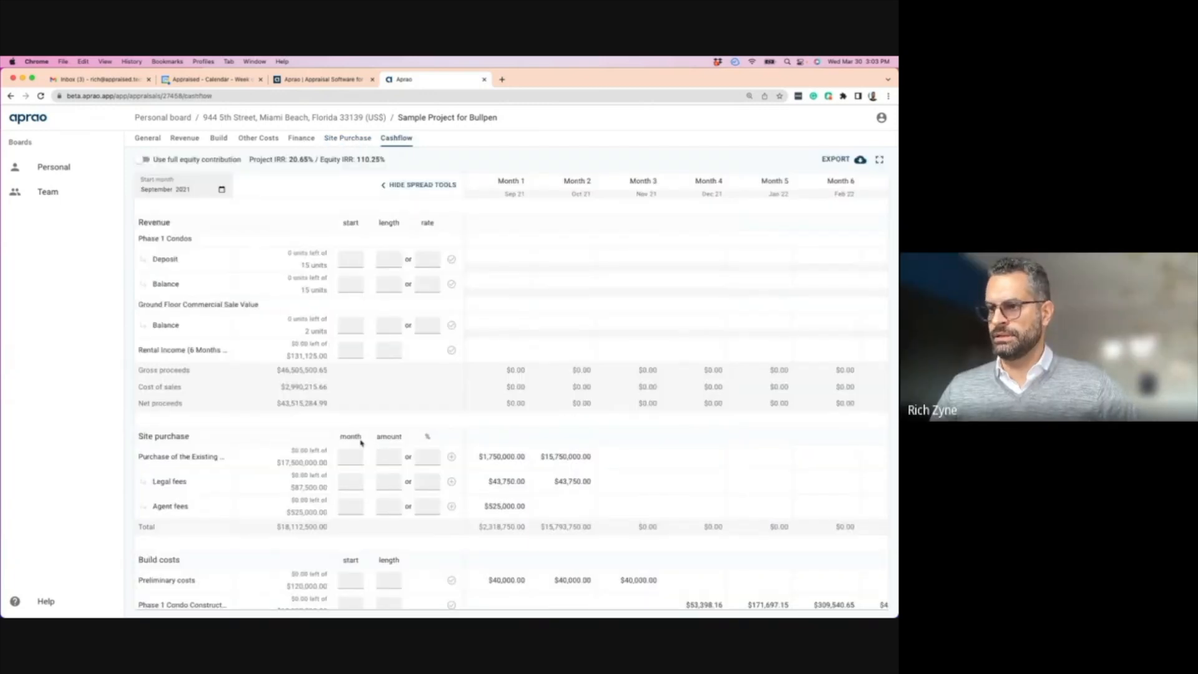
scroll(358, 439, "down", 10)
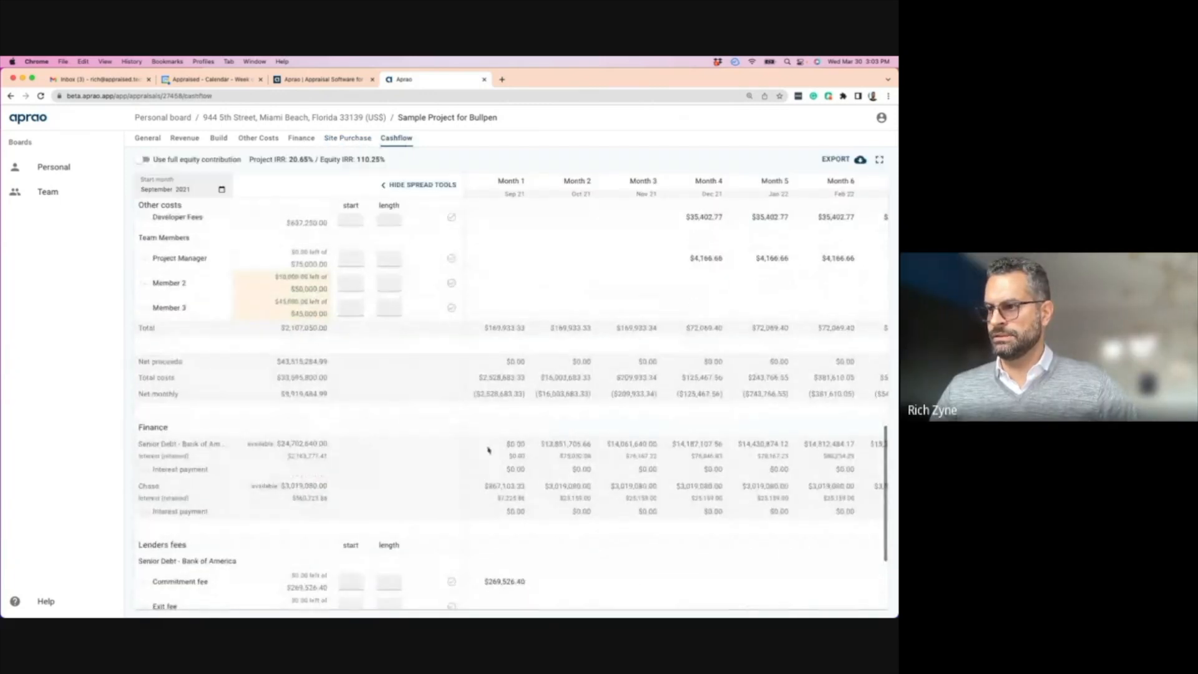
scroll(369, 428, "down", 3)
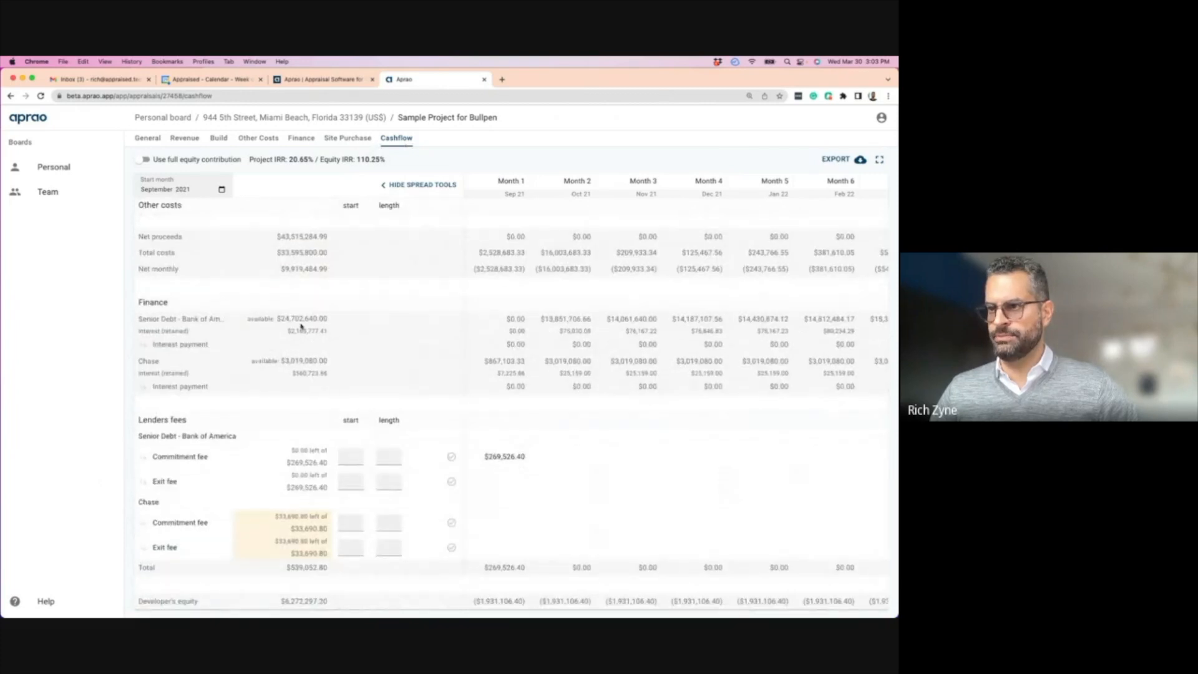
scroll(329, 272, "up", 4)
scroll(329, 272, "up", 5)
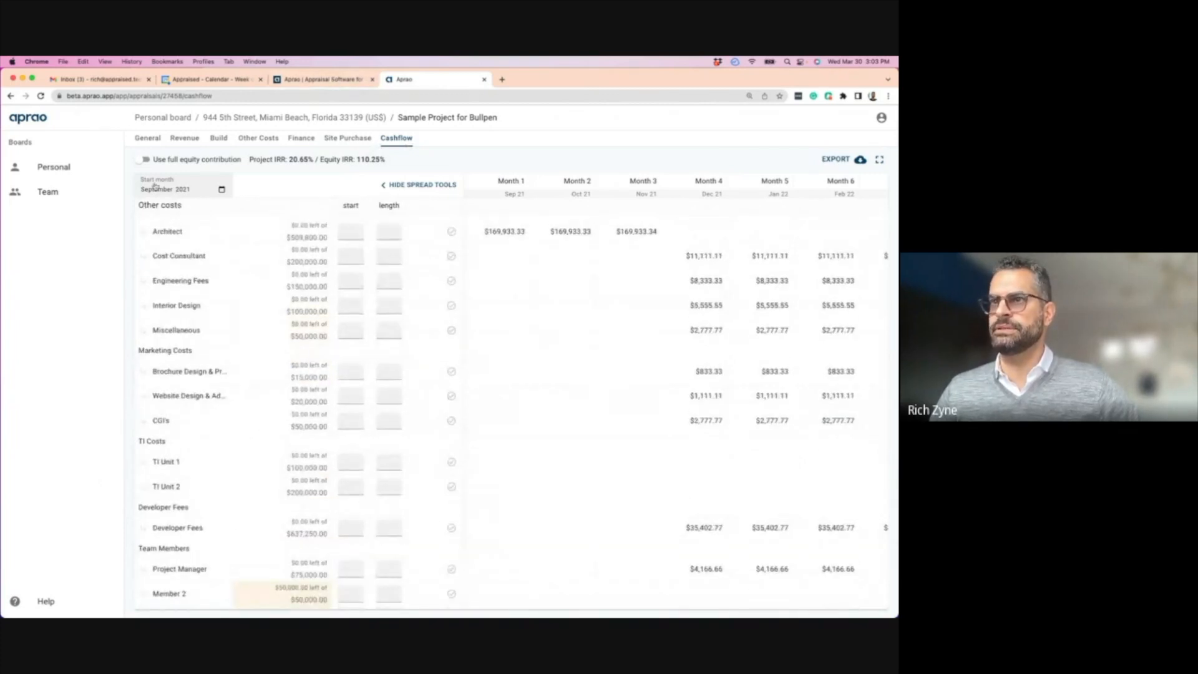
- Delete the Chase lender on the Finance page and check the cashflow's equity IRR returns to 57.28%
left_click(301, 138)
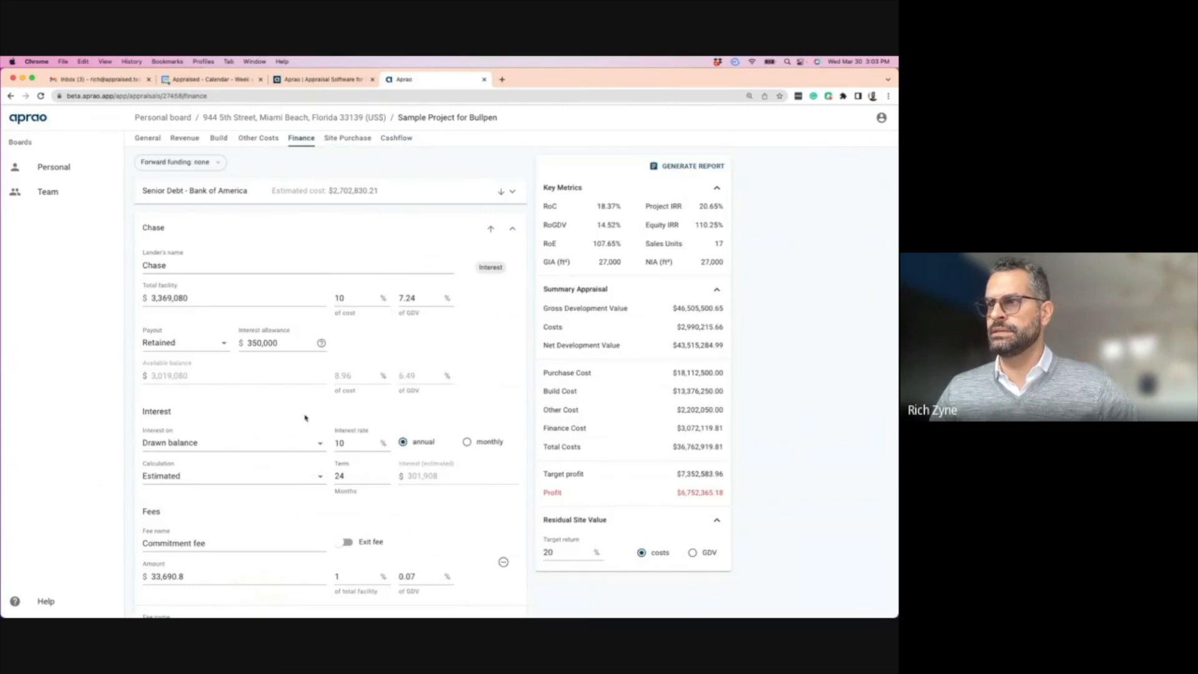
scroll(306, 418, "down", 5)
left_click(155, 461)
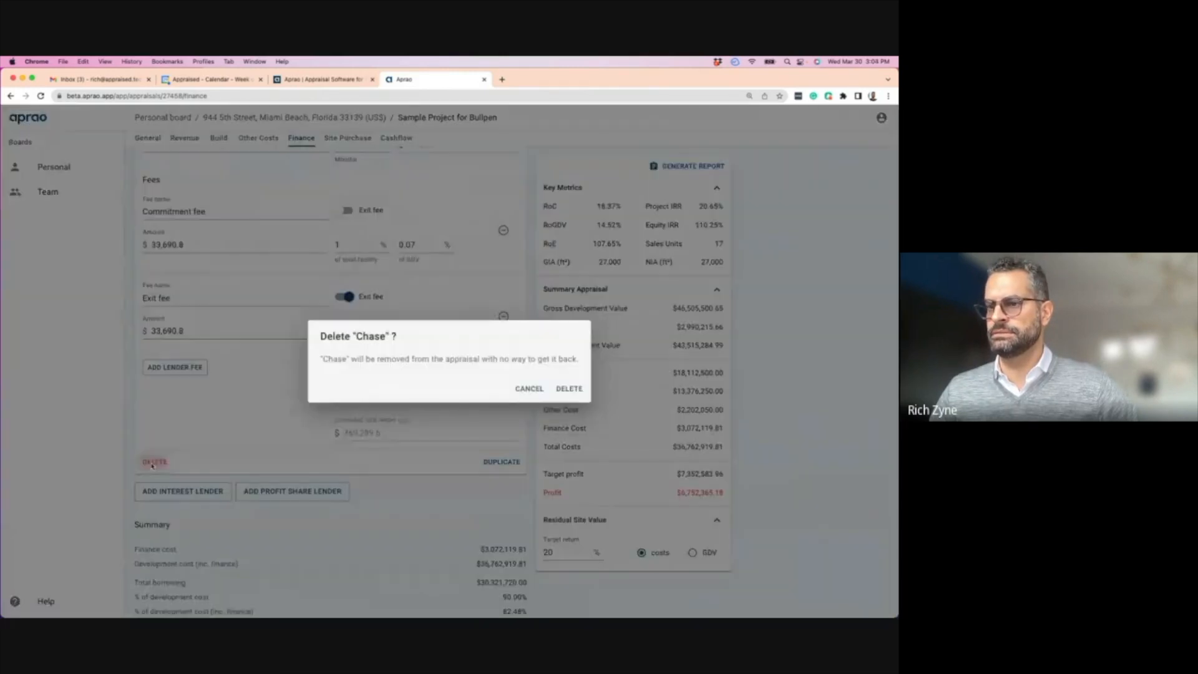
left_click(563, 386)
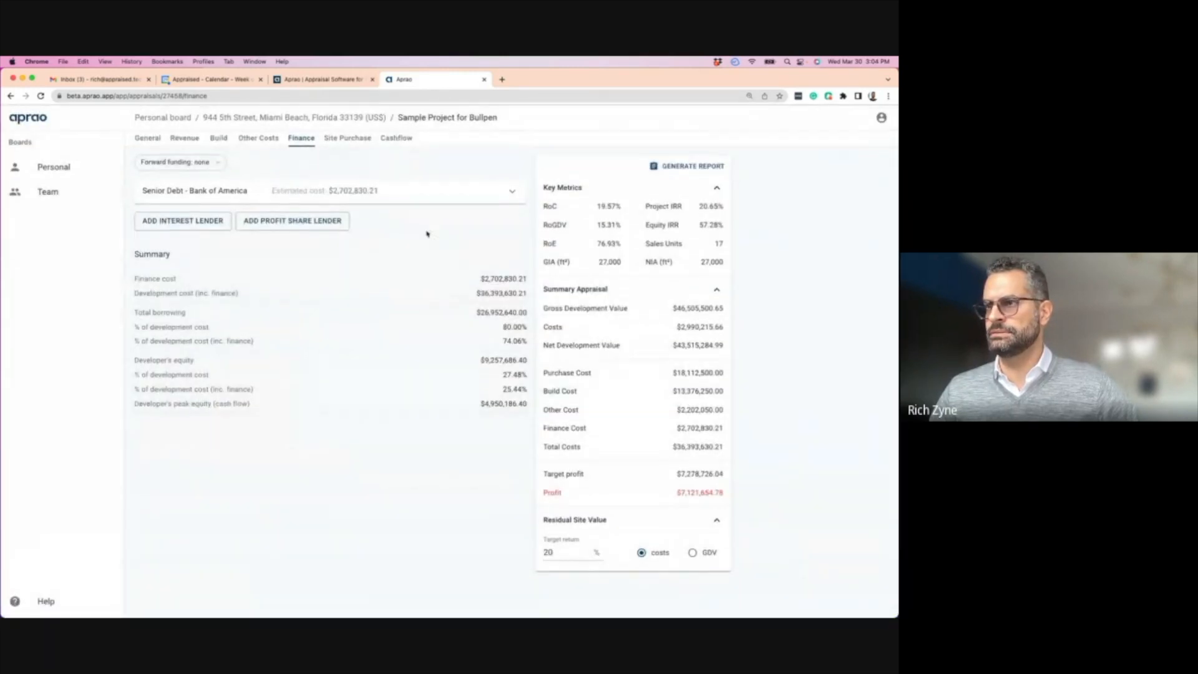
left_click(394, 139)
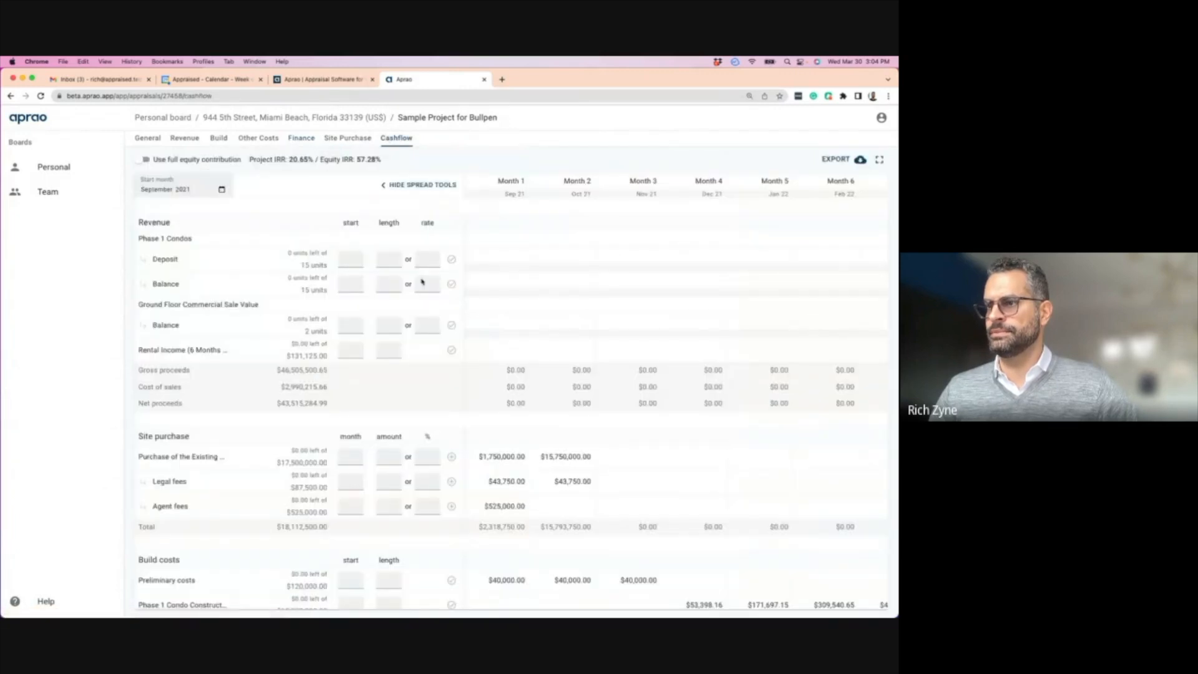
scroll(478, 388, "down", 10)
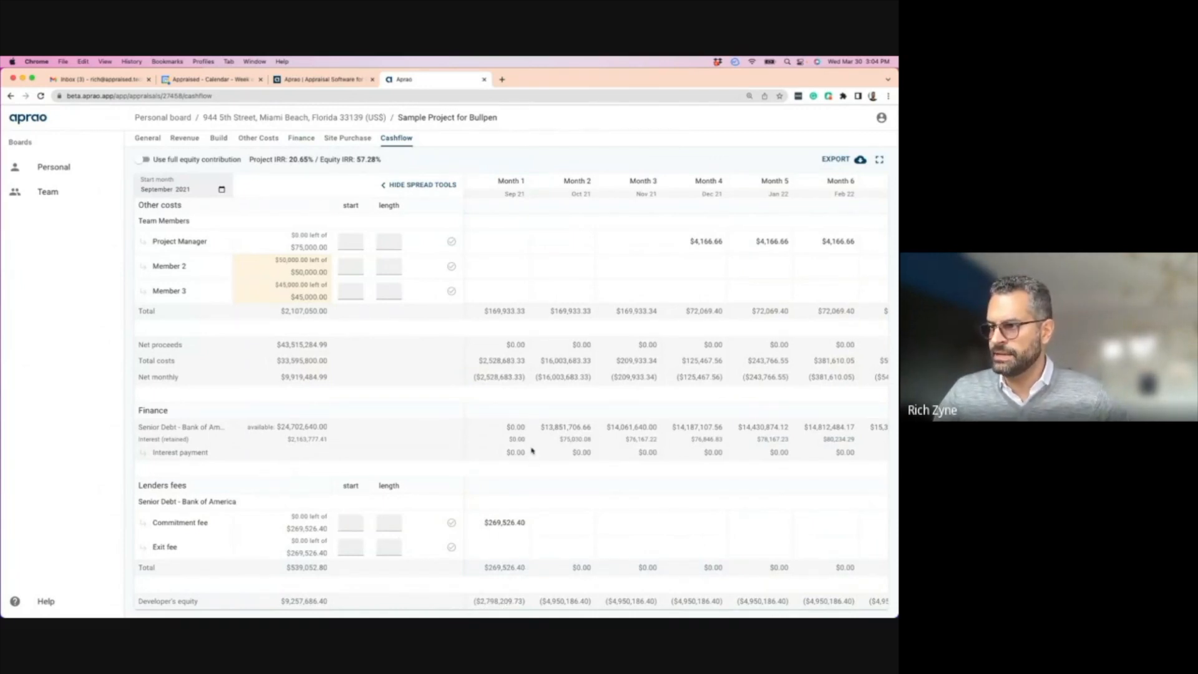
scroll(530, 449, "right", 1)
scroll(529, 450, "right", 1)
scroll(505, 462, "left", 1)
scroll(471, 219, "up", 1)
scroll(490, 235, "up", 15)
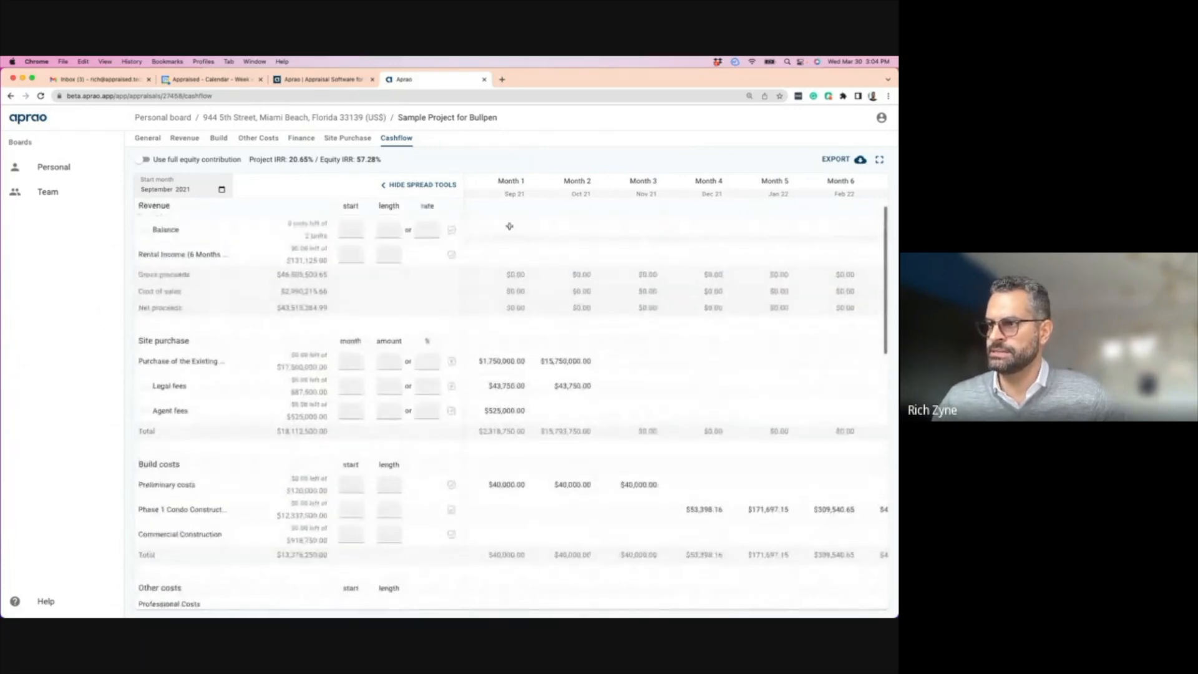
scroll(493, 342, "down", 3)
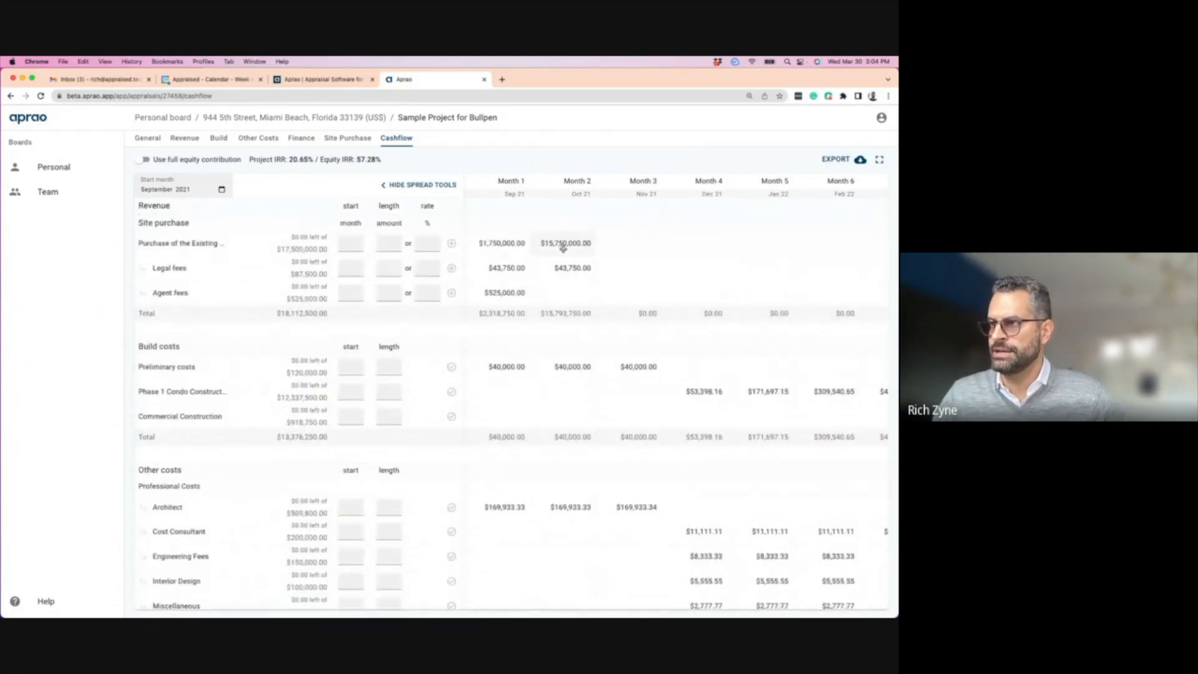
scroll(586, 244, "down", 10)
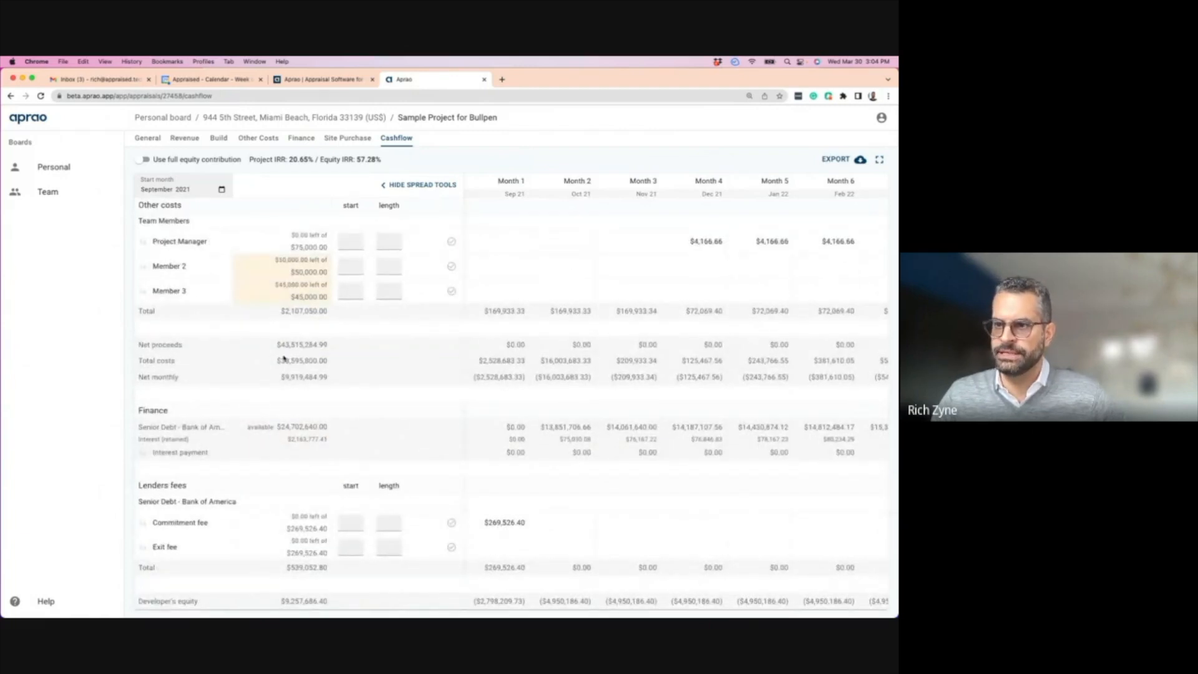
left_click_drag(279, 427, 323, 426)
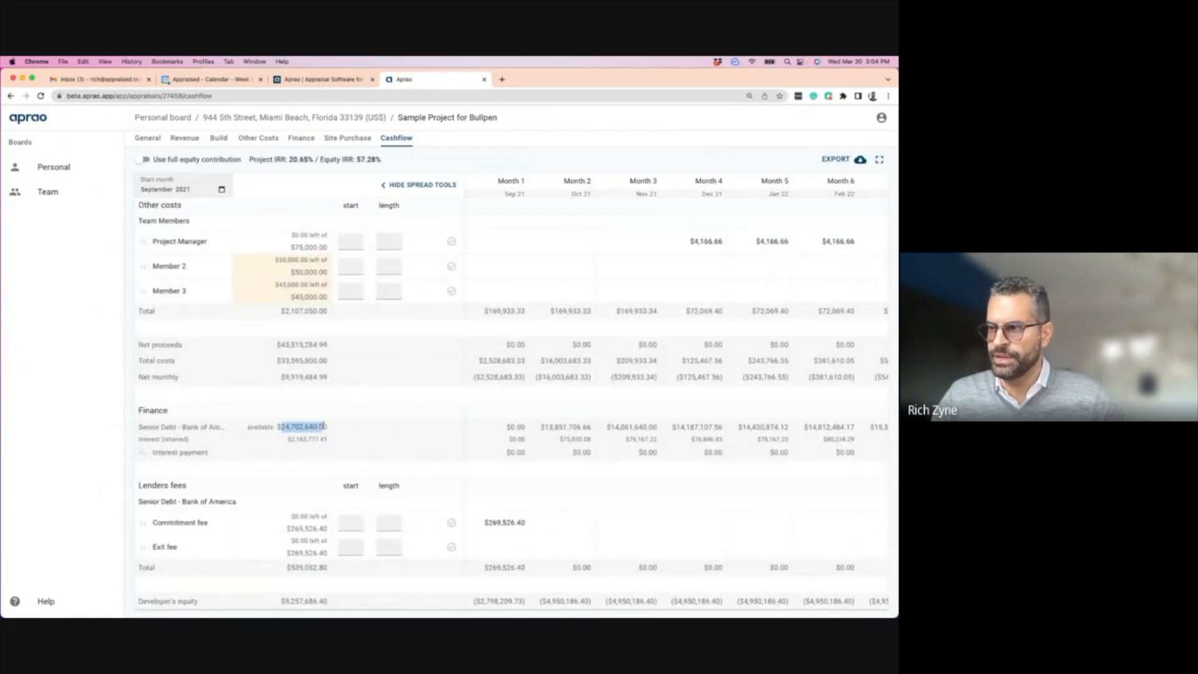
left_click(593, 430)
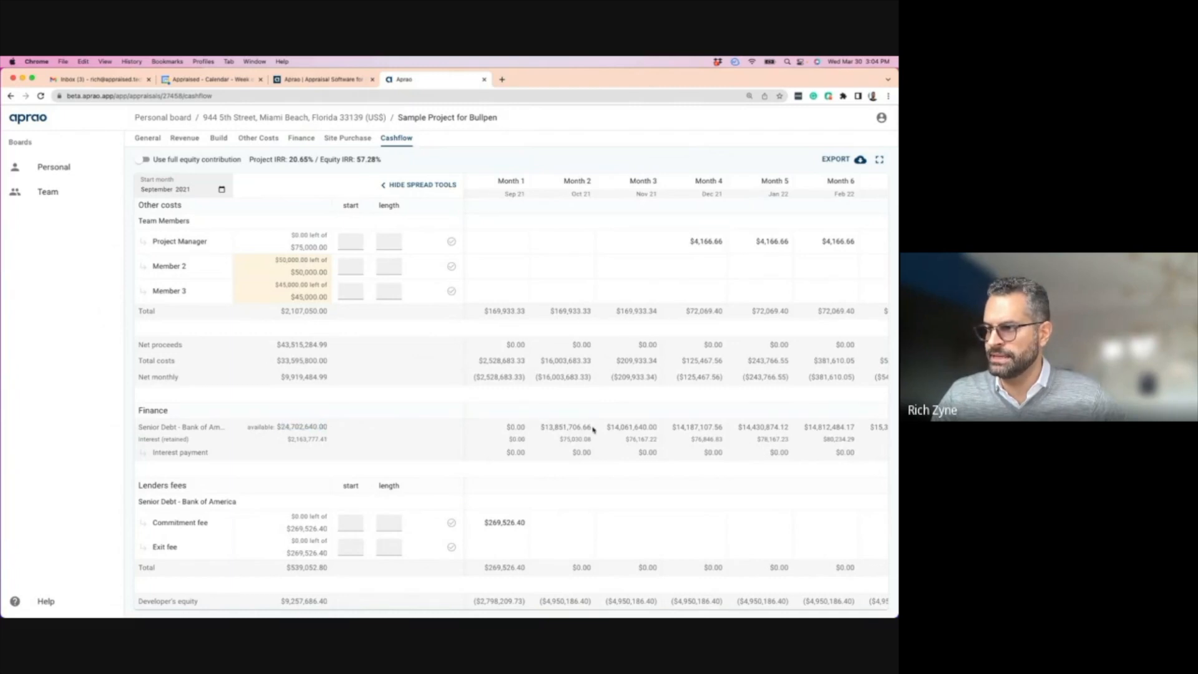
left_click_drag(606, 426, 657, 427)
scroll(677, 424, "right", 2)
scroll(640, 349, "right", 10)
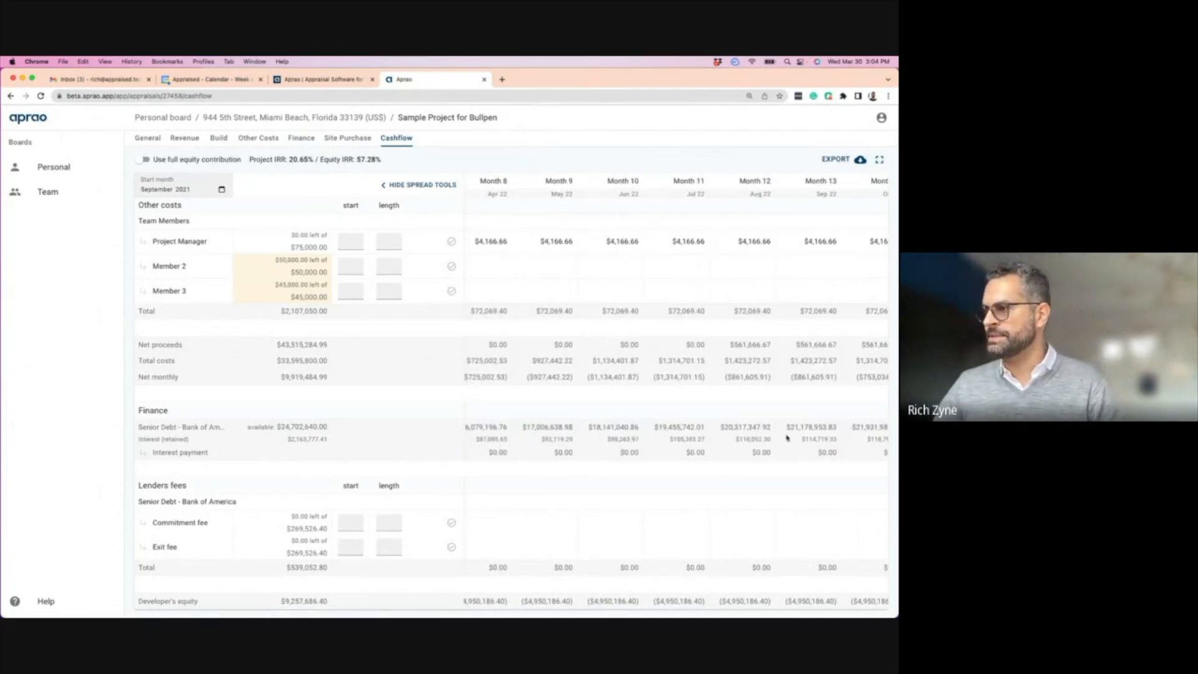
scroll(787, 438, "right", 10)
scroll(741, 428, "right", 5)
scroll(686, 428, "right", 3)
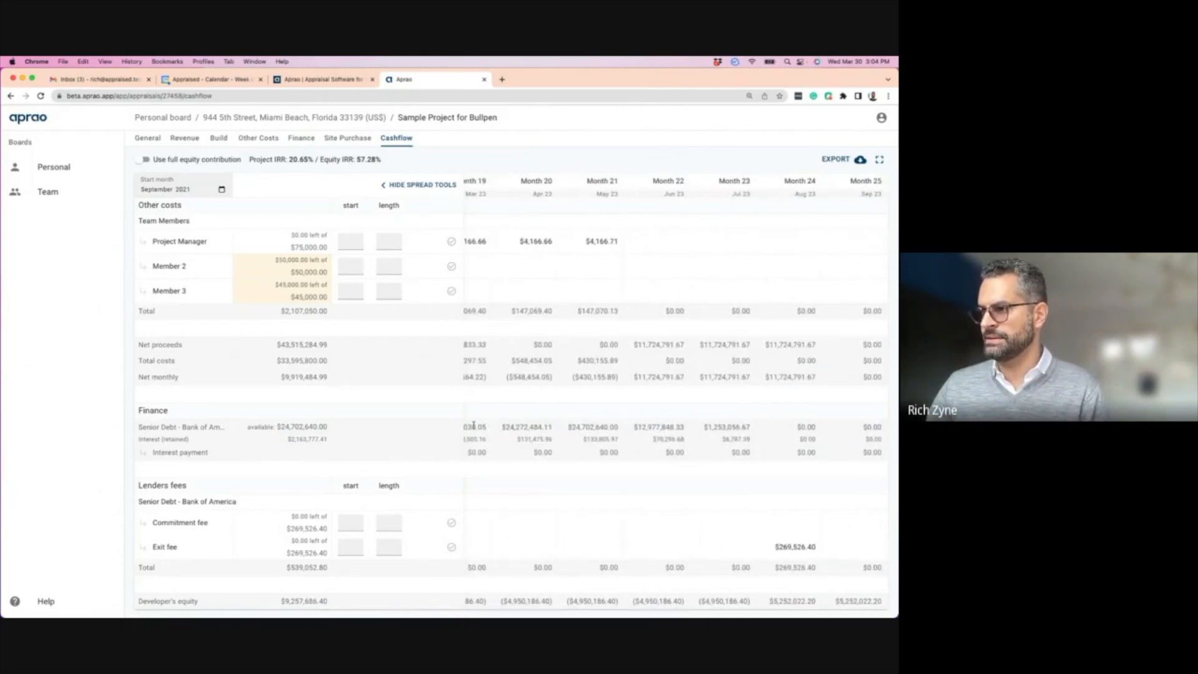
scroll(493, 431, "left", 3)
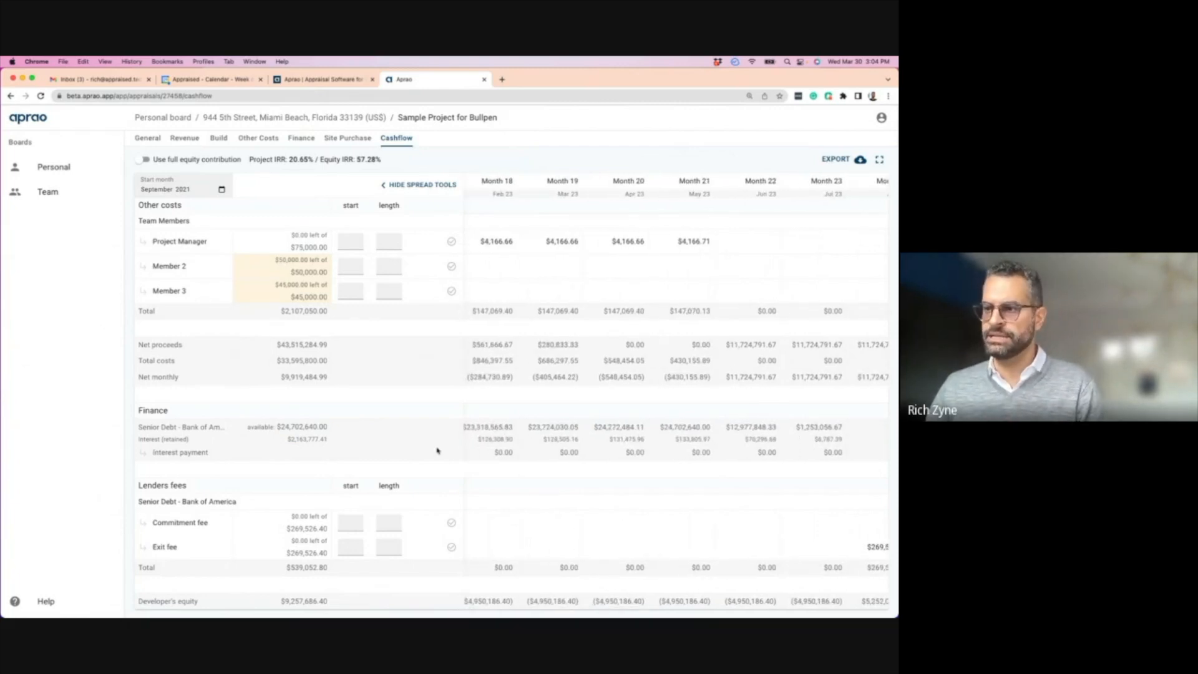
scroll(545, 440, "left", 15)
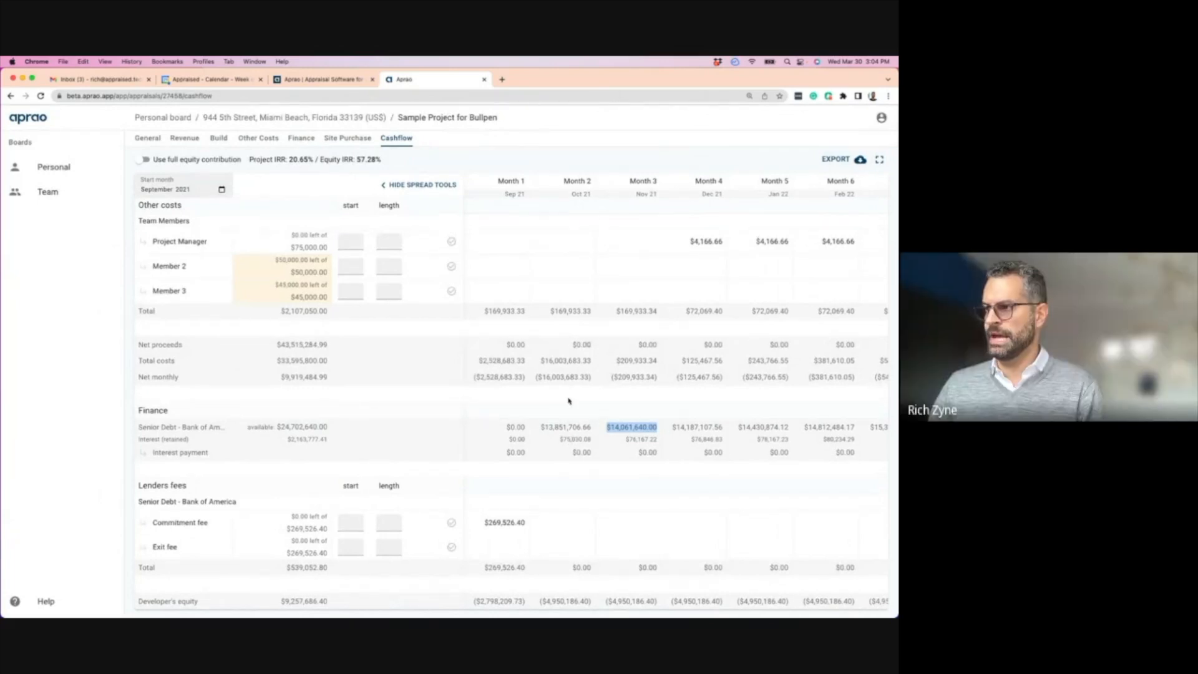
scroll(620, 318, "up", 5)
scroll(620, 325, "down", 5)
scroll(685, 367, "right", 5)
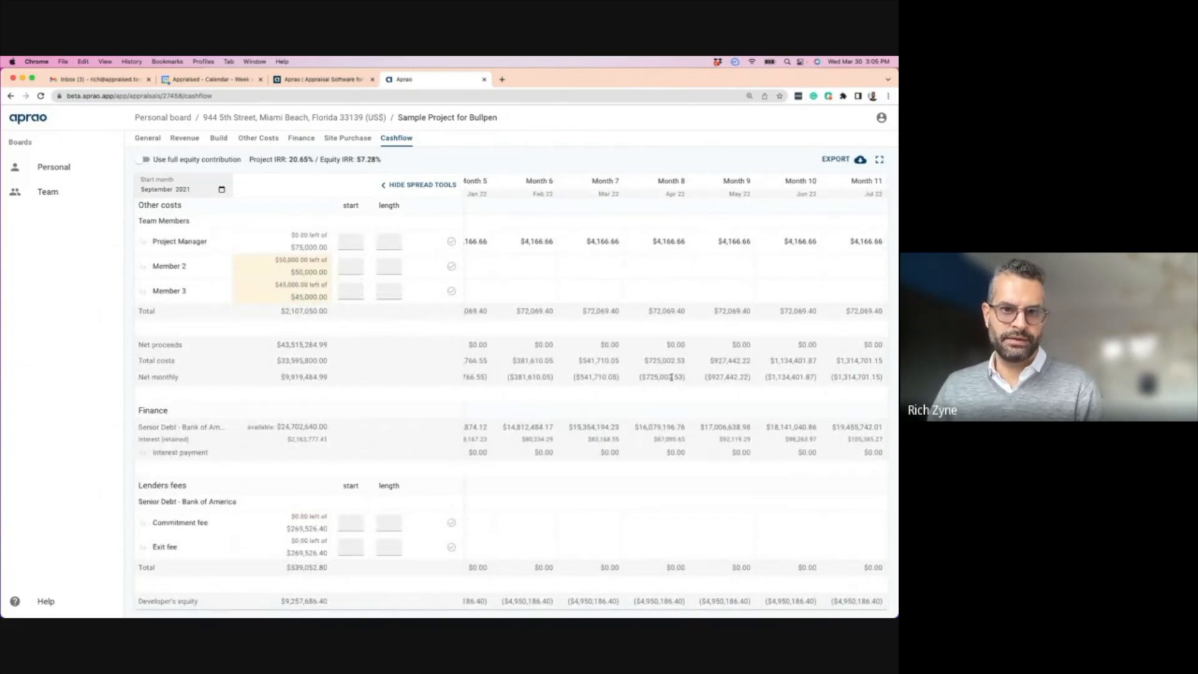
scroll(718, 369, "right", 4)
scroll(666, 365, "right", 5)
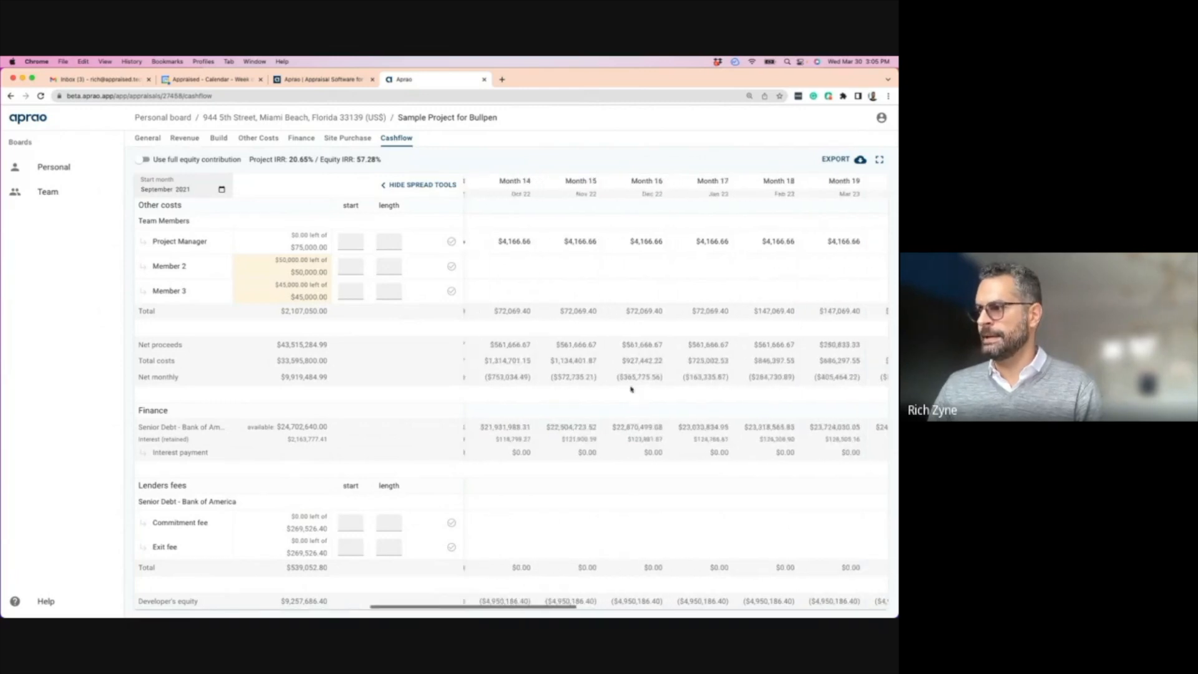
scroll(648, 450, "right", 3)
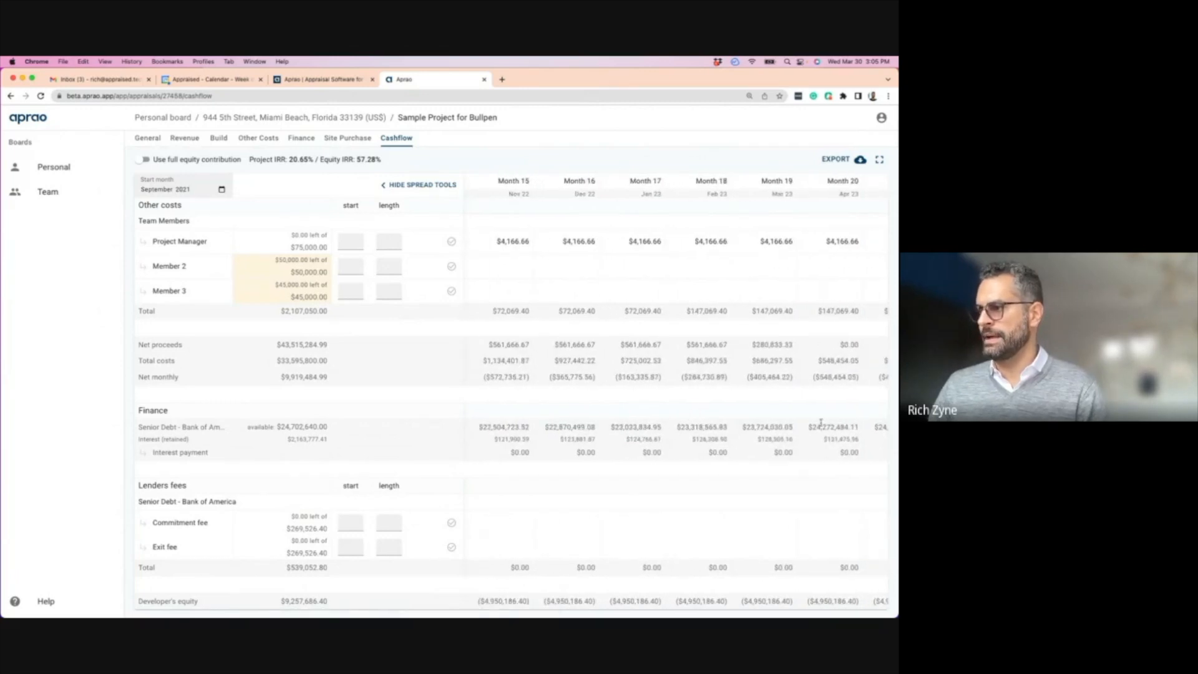
scroll(749, 424, "right", 2)
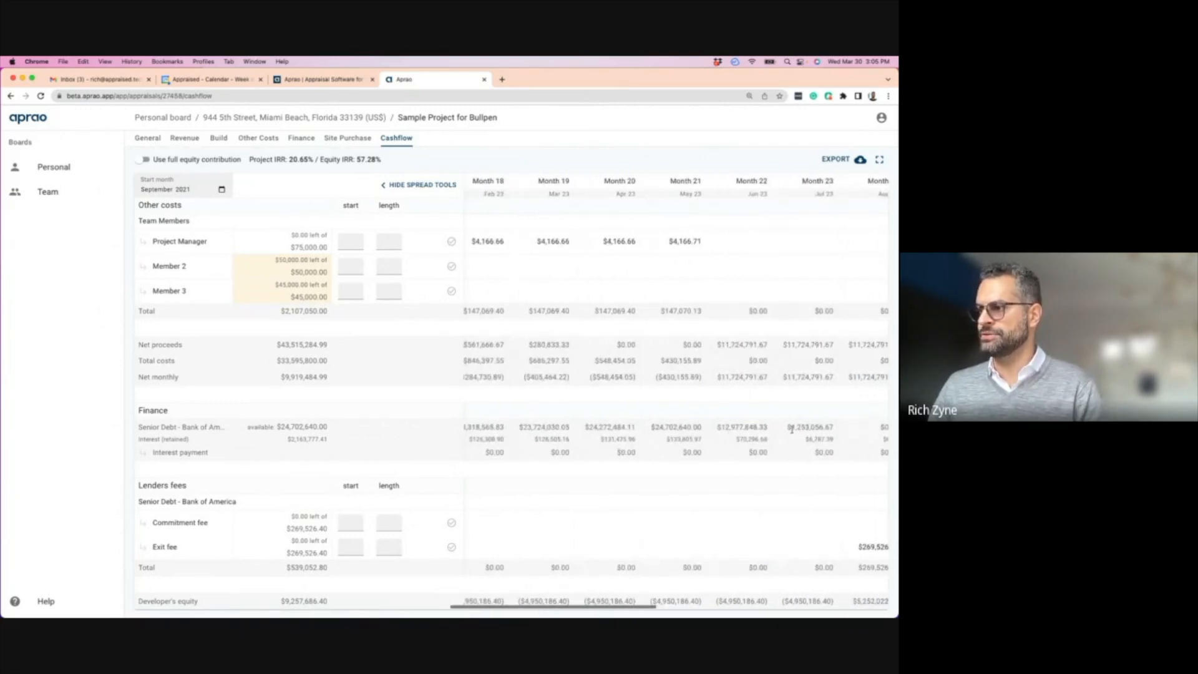